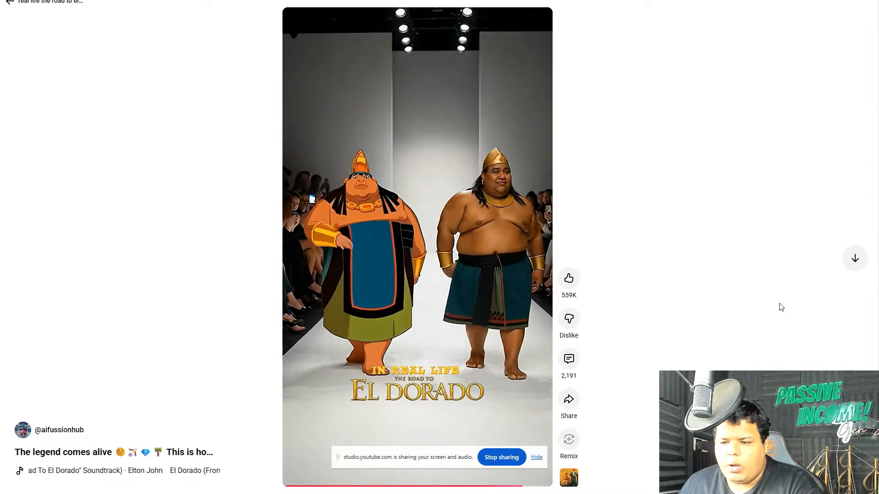
Step: Review the ending of the real-life El Dorado short, leave full screen and close the video's page
{"action": "left_click", "coordinate": [480, 313]}
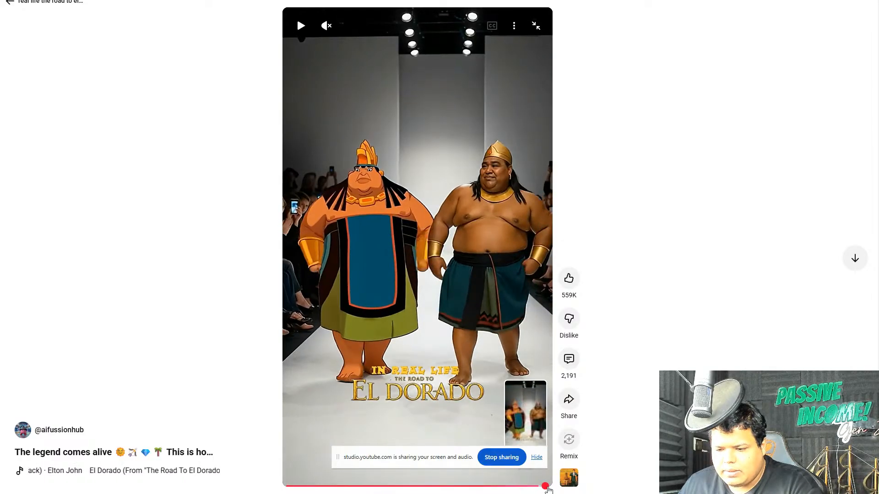
{"action": "left_click", "coordinate": [546, 487]}
{"action": "left_click", "coordinate": [528, 485]}
{"action": "left_click_drag", "start_coordinate": [524, 487], "coordinate": [559, 490]}
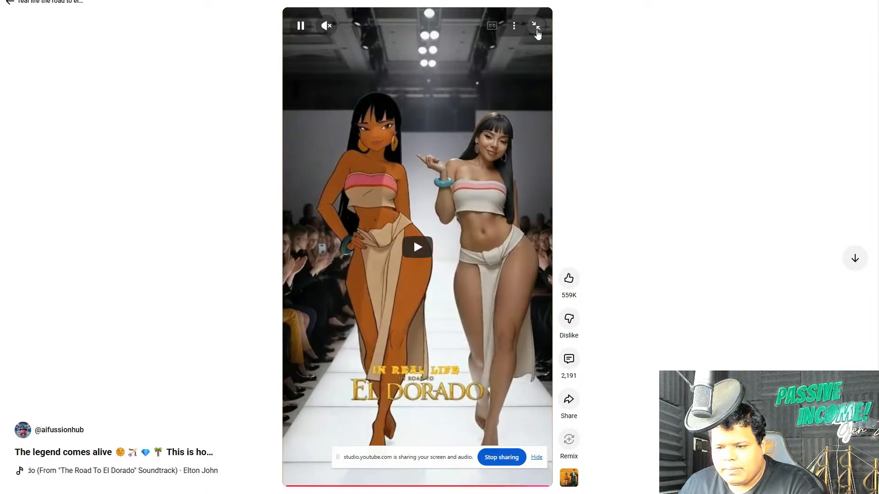
{"action": "left_click", "coordinate": [536, 27]}
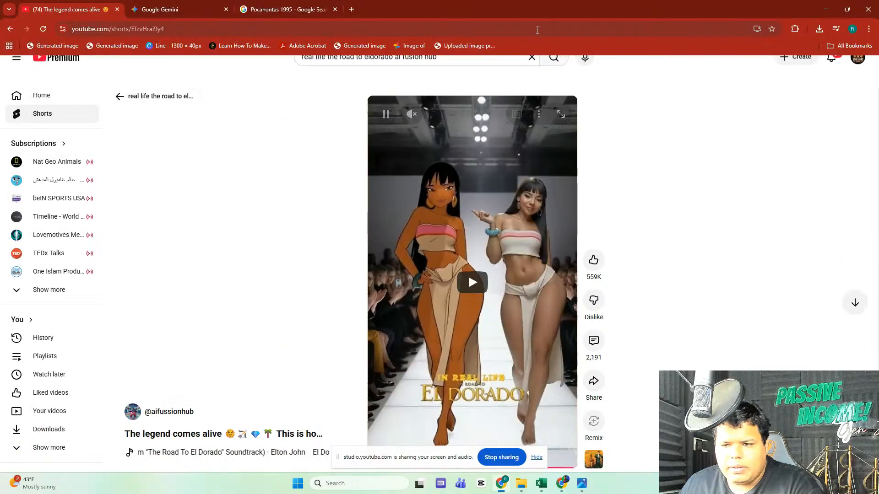
{"action": "left_click", "coordinate": [117, 10]}
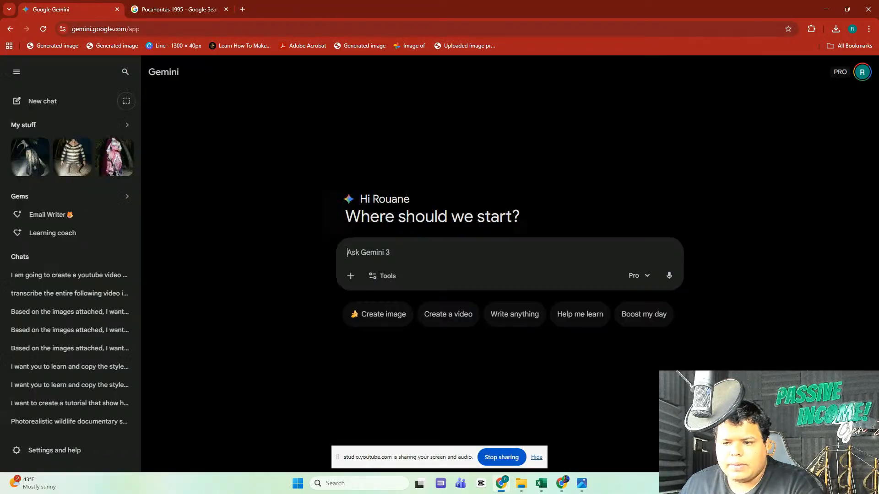
Step: Open chatgpt.com and sora.com in separate new browser tabs alongside the Pocahontas search
{"action": "left_click", "coordinate": [163, 4]}
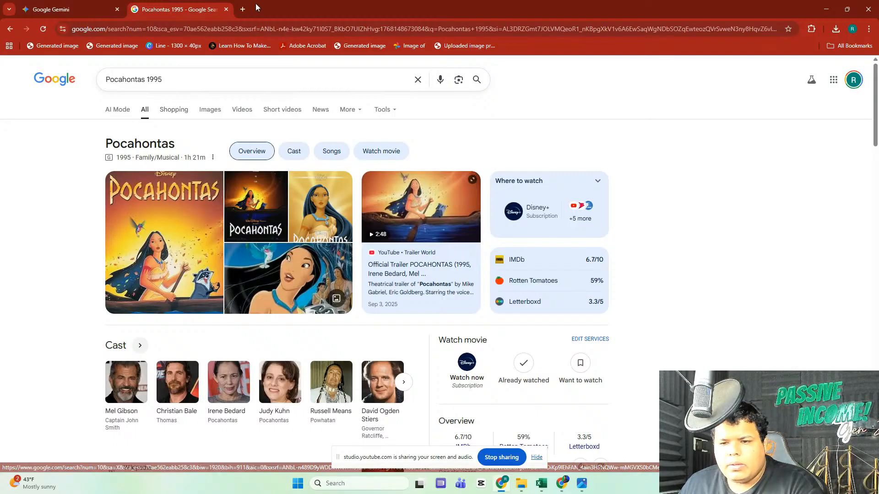
{"action": "left_click", "coordinate": [243, 9]}
{"action": "type", "text": "chatgpt.com"}
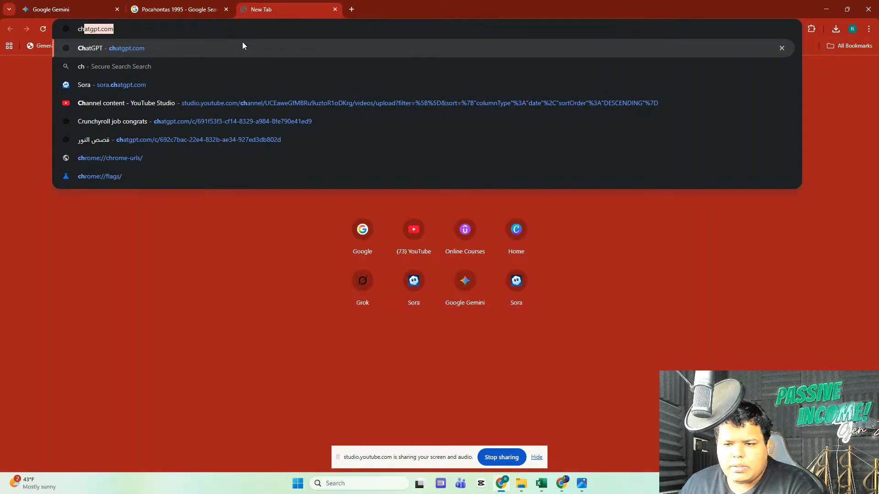
{"action": "key", "text": "Return"}
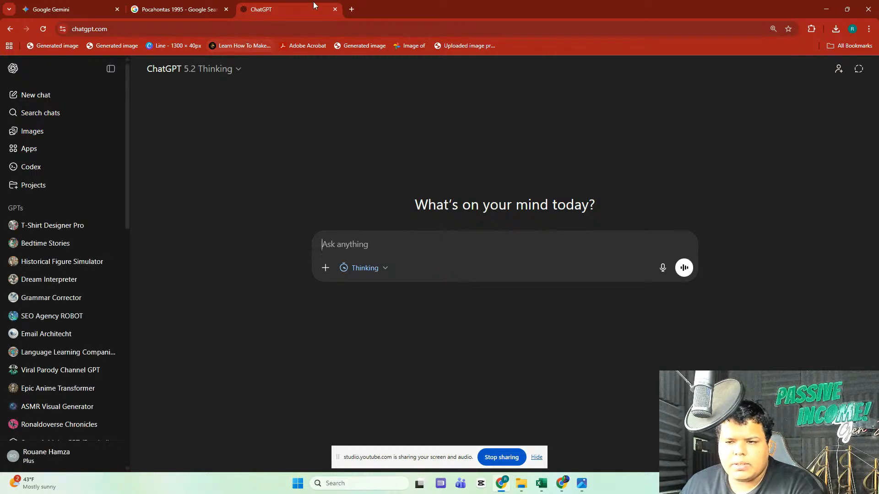
{"action": "left_click", "coordinate": [356, 7]}
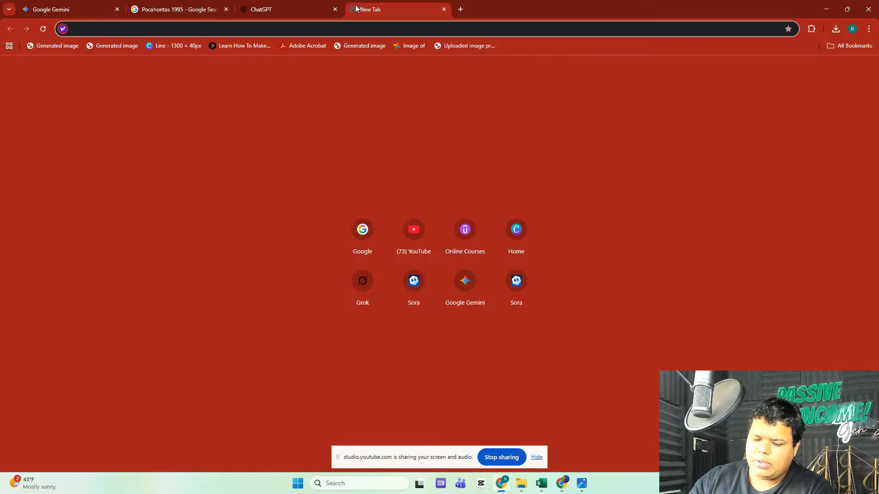
{"action": "type", "text": "sora.com"}
{"action": "key", "text": "Return"}
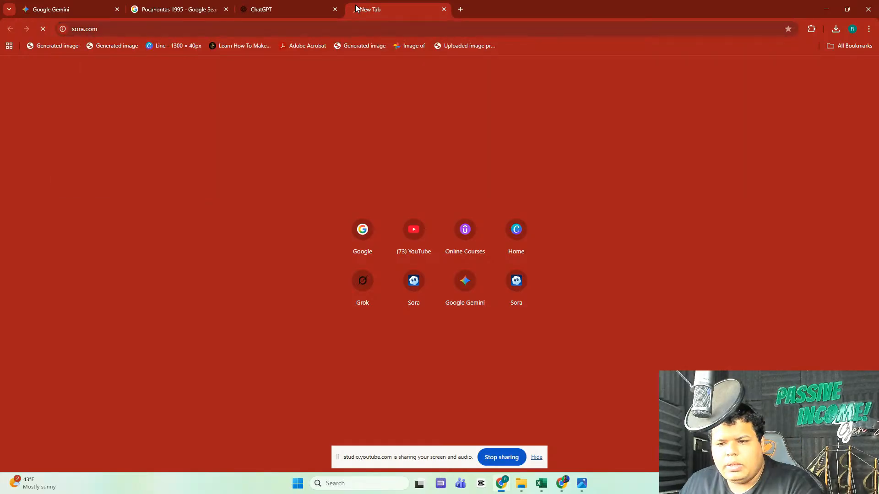
Step: Copy the search text "Pocahontas 1995" from Google and switch to ChatGPT
{"action": "left_click", "coordinate": [200, 6]}
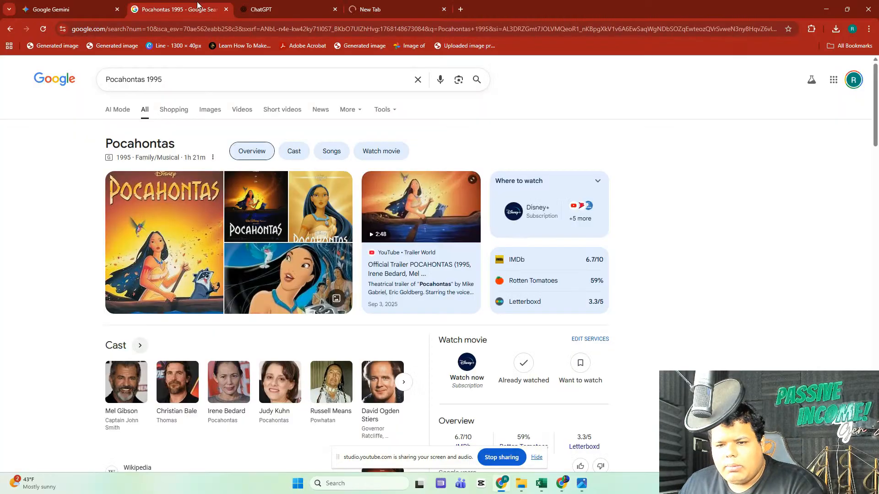
{"action": "triple_click", "coordinate": [142, 85]}
{"action": "key", "text": "ctrl+c"}
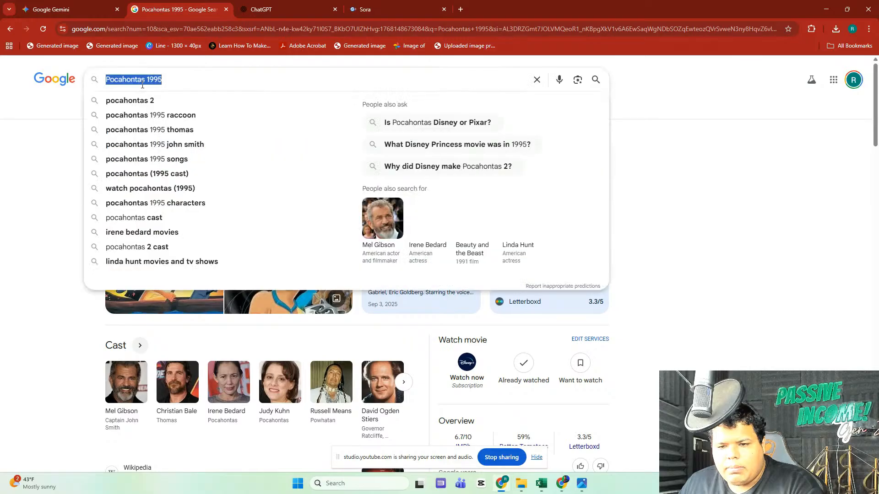
{"action": "right_click", "coordinate": [142, 87]}
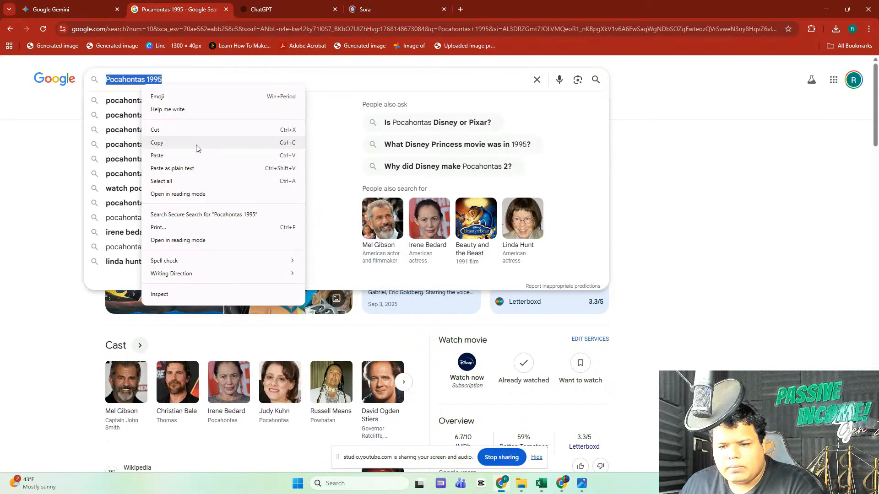
{"action": "left_click", "coordinate": [196, 147]}
{"action": "left_click", "coordinate": [797, 207]}
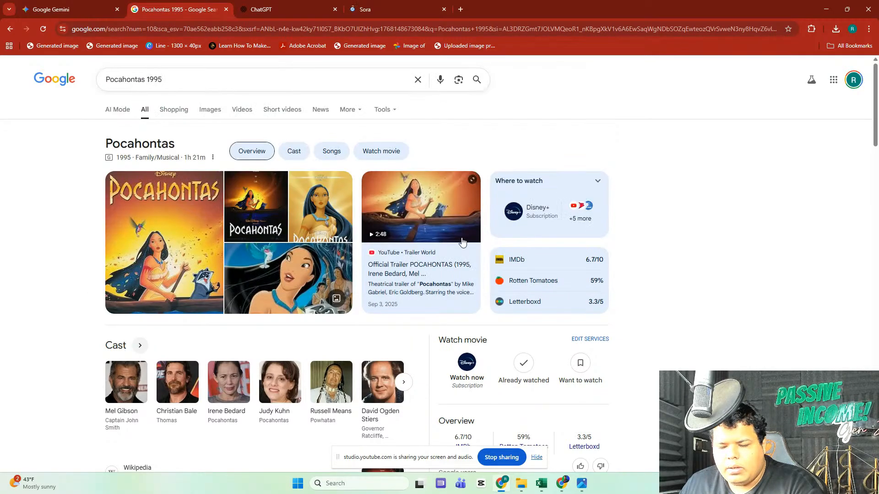
{"action": "left_click", "coordinate": [400, 6]}
{"action": "left_click", "coordinate": [300, 6]}
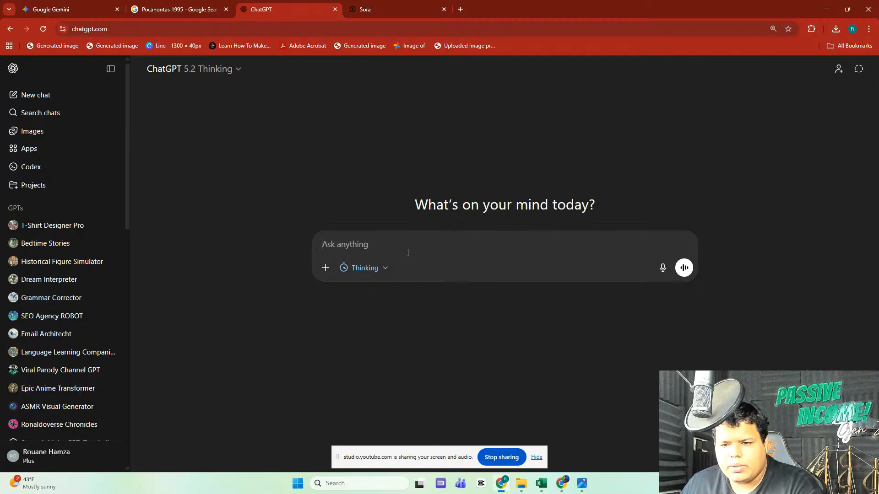
Step: Check the live stream in the YouTube Studio window and return to ChatGPT
{"action": "mouse_move", "coordinate": [562, 483]}
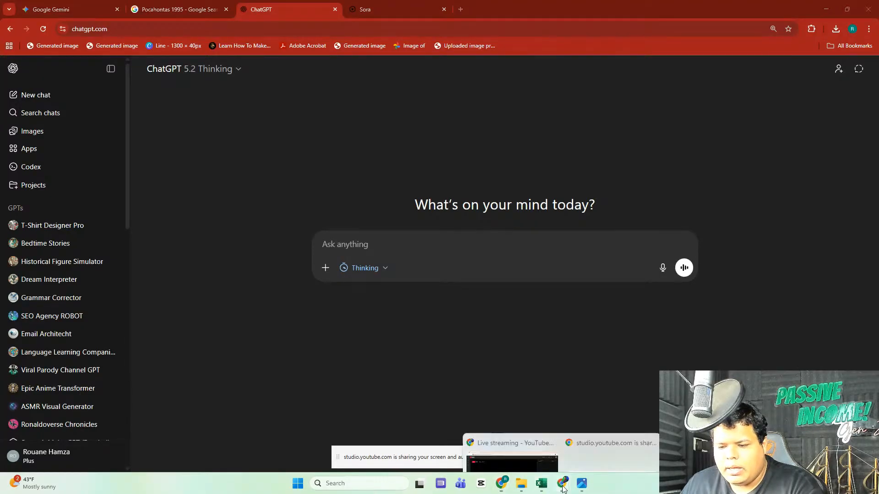
{"action": "left_click", "coordinate": [516, 434]}
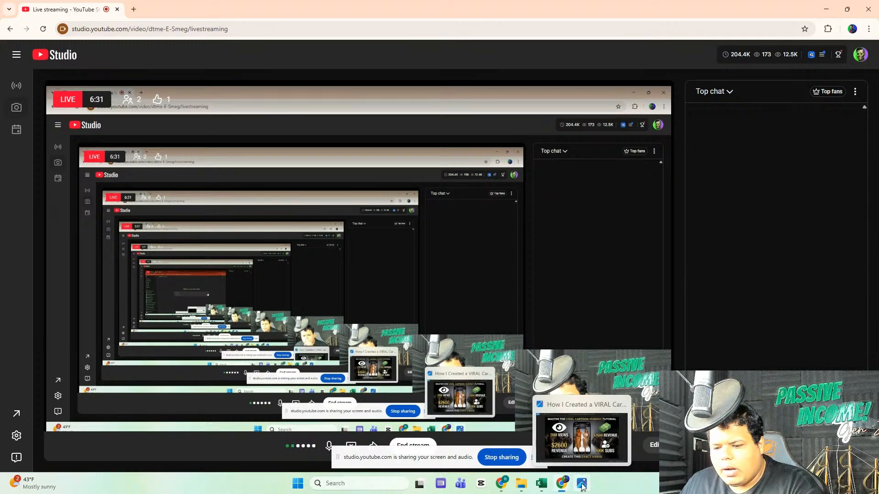
{"action": "left_click", "coordinate": [501, 486]}
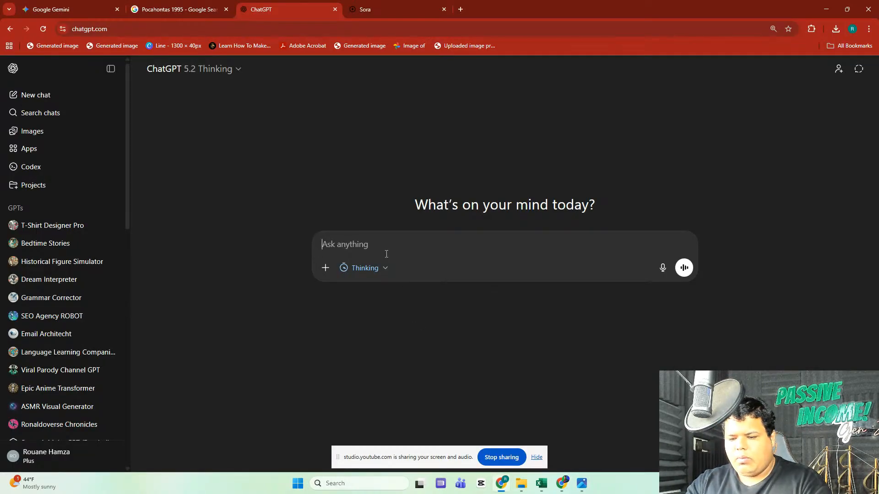
Step: Ask ChatGPT "what are the heroes in this movie, by name: Pocahontas 1995"
{"action": "type", "text": "what are the heroes"}
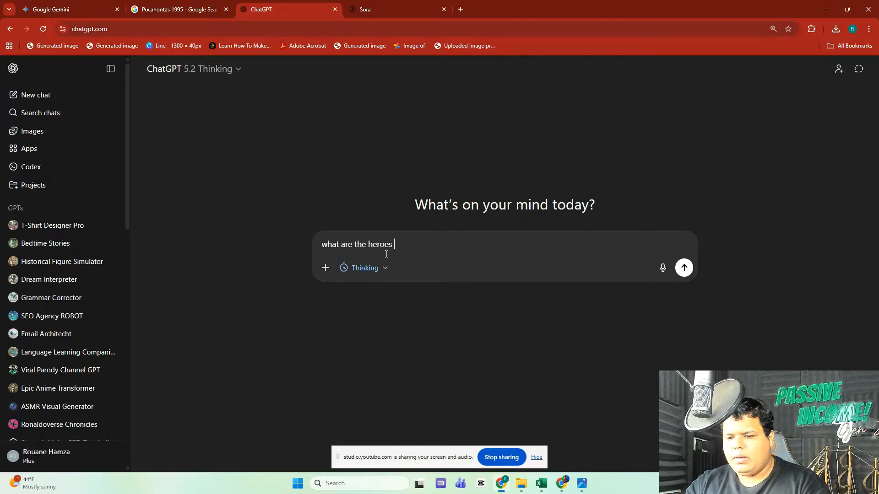
{"action": "type", "text": " in this movie,"}
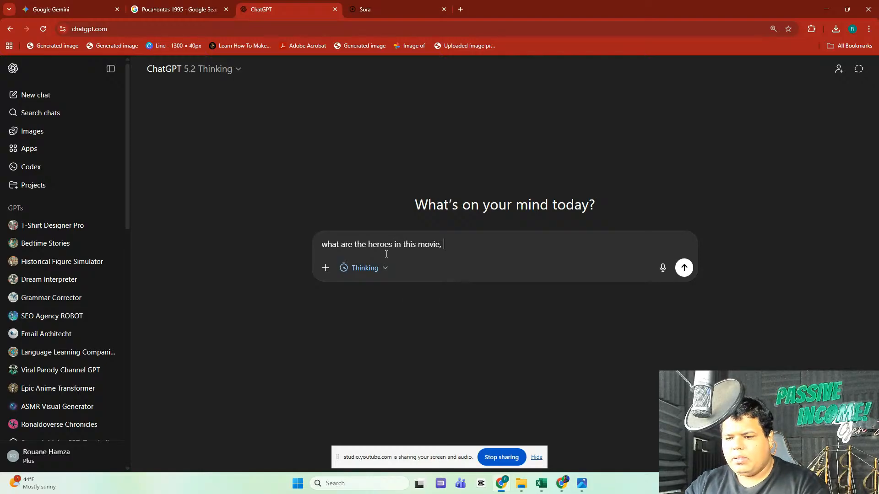
{"action": "type", "text": " by name:"}
{"action": "key", "text": "ctrl+v"}
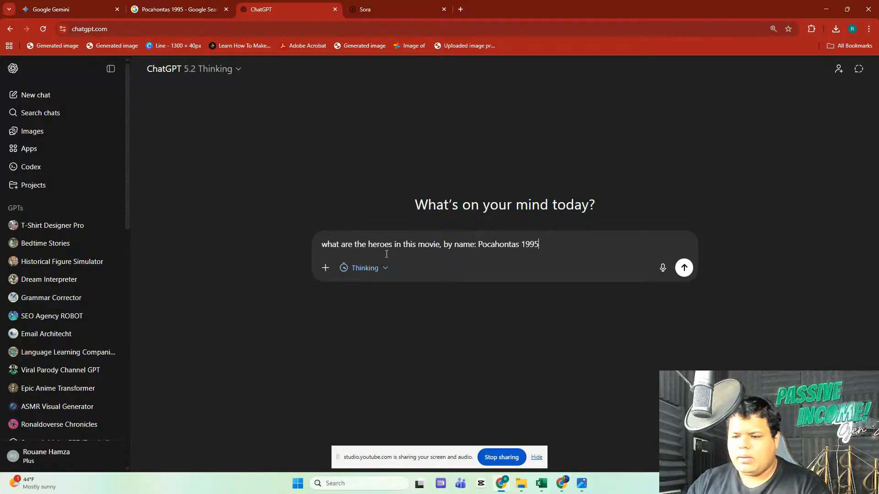
{"action": "key", "text": "Return"}
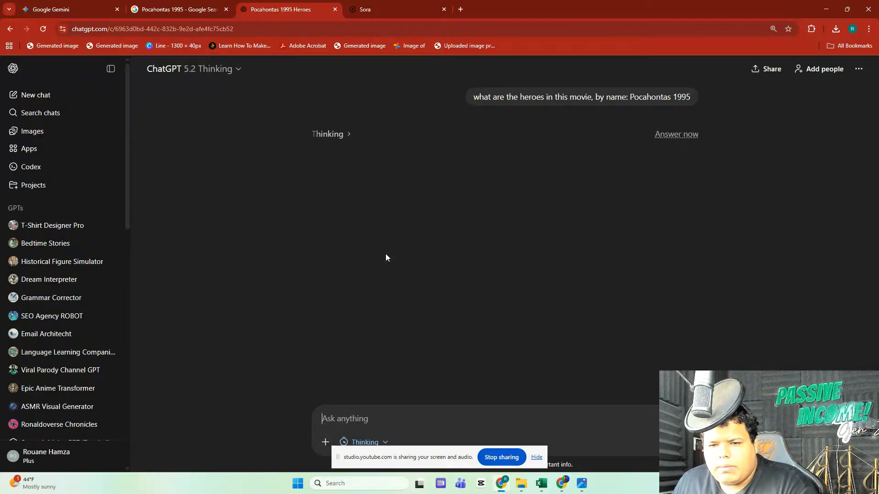
Step: Look over Google's image results for Pocahontas 1995 and return to the general results
{"action": "left_click", "coordinate": [206, 10]}
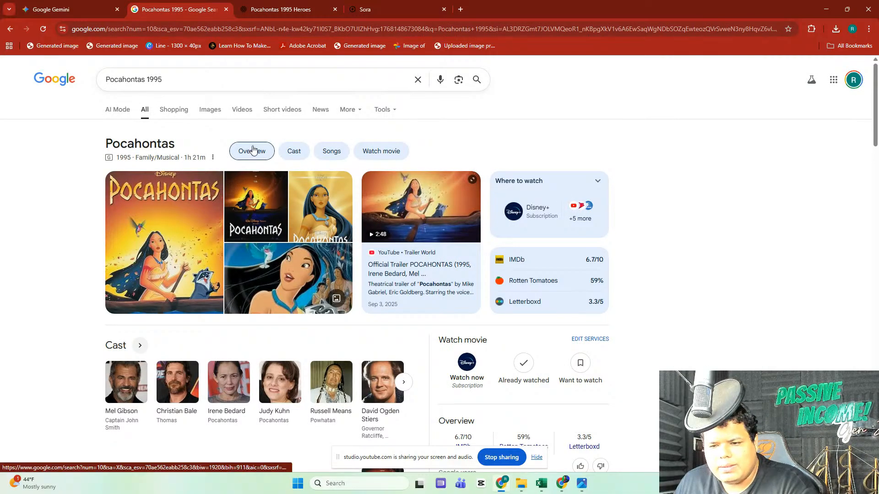
{"action": "left_click", "coordinate": [209, 112]}
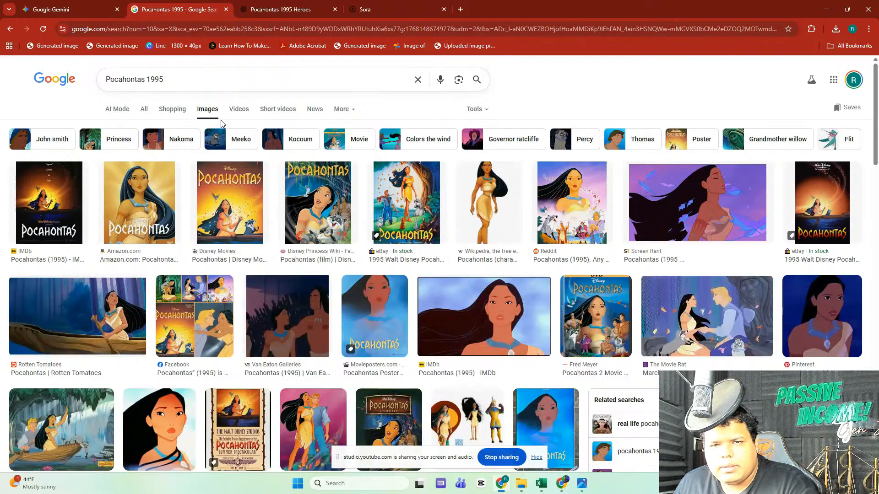
{"action": "left_click", "coordinate": [145, 111]}
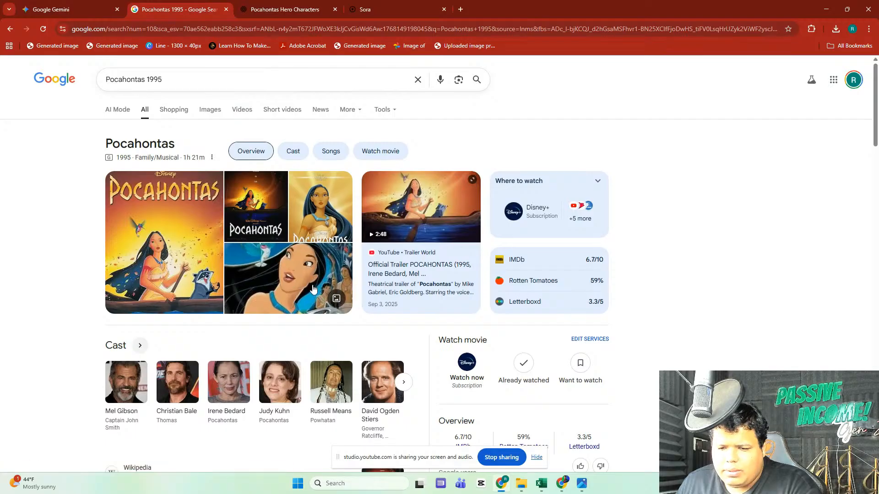
Step: Switch to Sora and browse the previously generated images in the My media library
{"action": "left_click", "coordinate": [380, 6]}
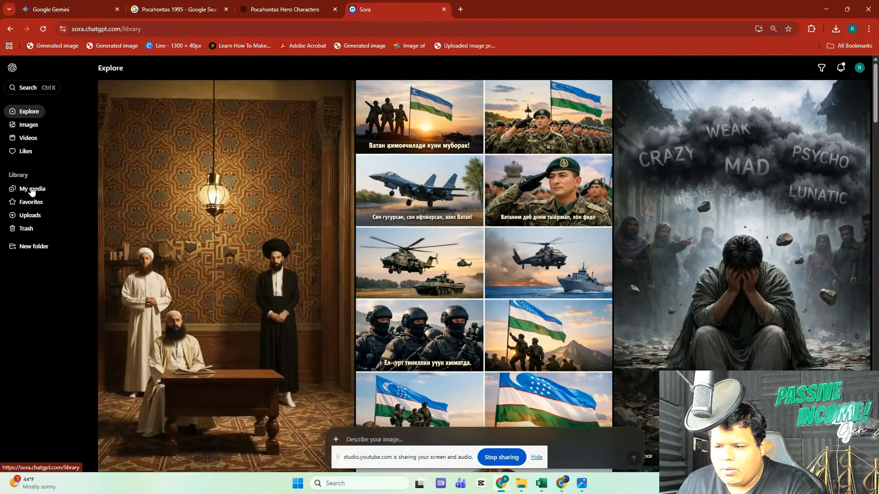
{"action": "left_click", "coordinate": [31, 190]}
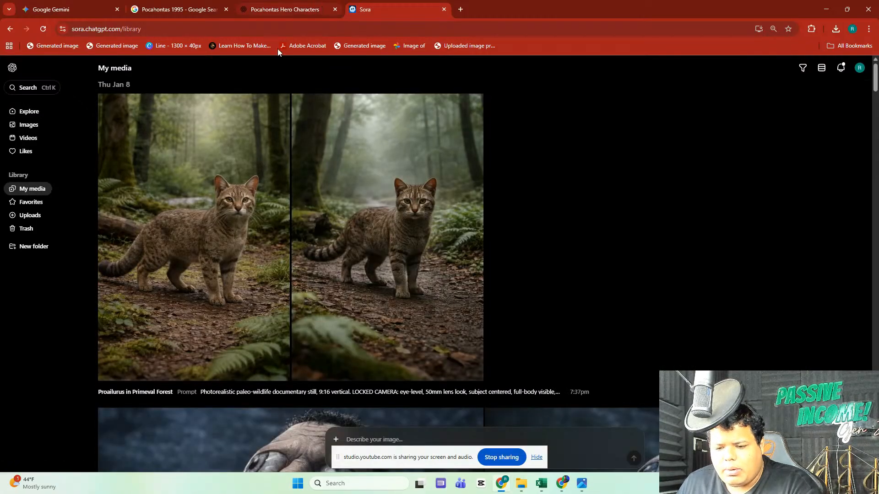
{"action": "scroll", "coordinate": [349, 153], "scroll_direction": "down", "scroll_amount": 4}
{"action": "scroll", "coordinate": [364, 161], "scroll_direction": "up", "scroll_amount": 4}
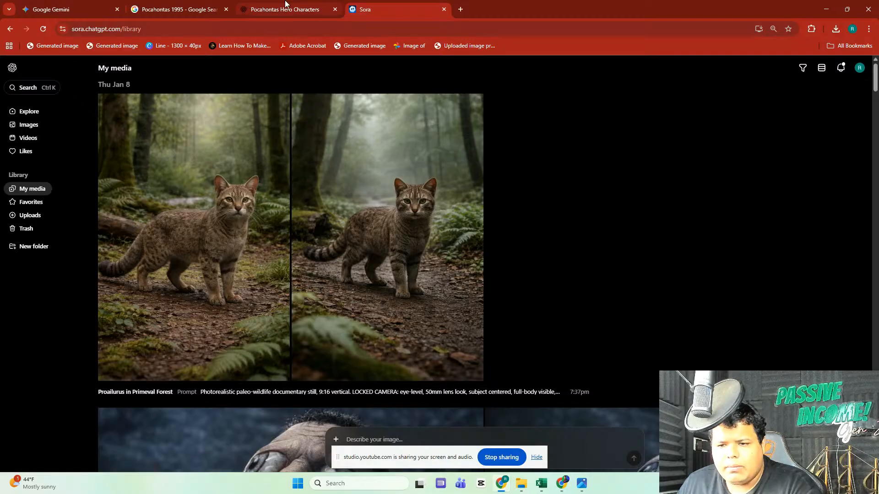
Step: Return to ChatGPT's hero list, dismiss the GPT-5.2 Pro upgrade offer and select the name Pocahontas
{"action": "left_click", "coordinate": [285, 9]}
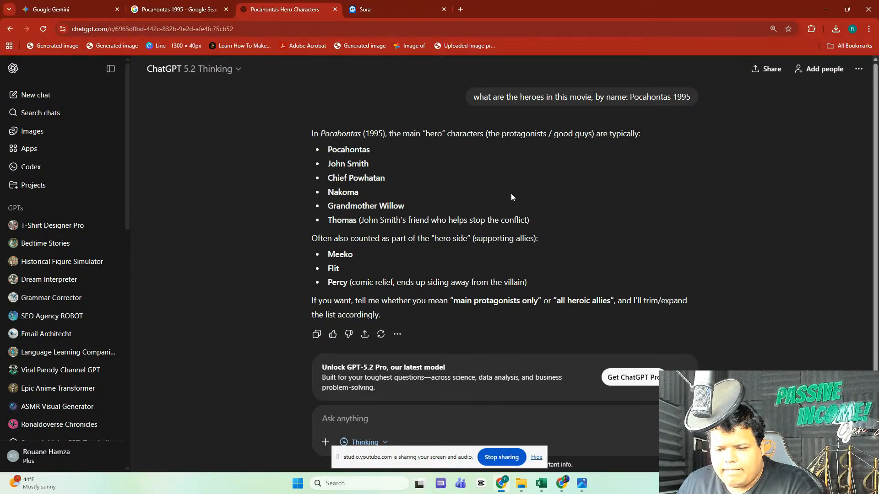
{"action": "left_click", "coordinate": [683, 377]}
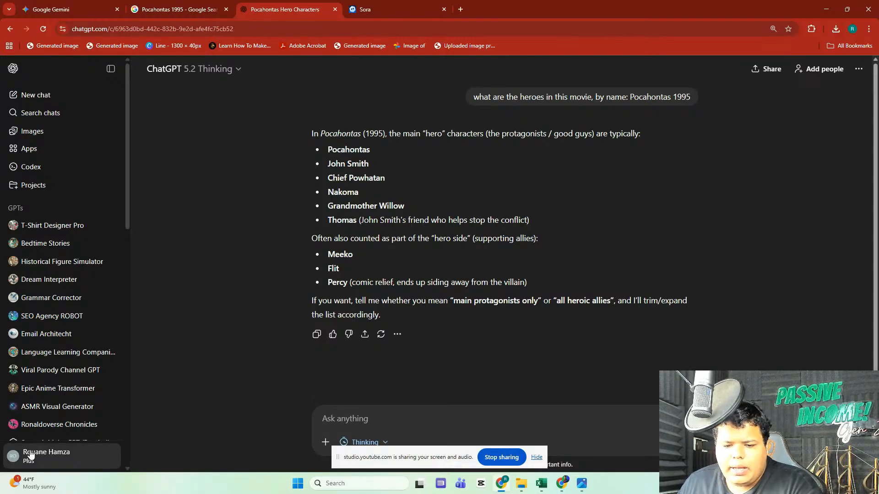
{"action": "double_click", "coordinate": [359, 149]}
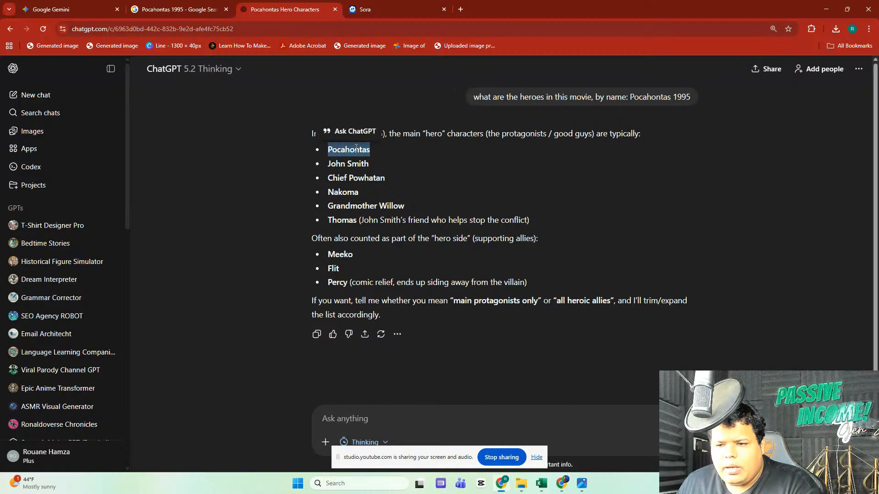
Step: Search Google for "Pocahontas disney 1995" and show the image results
{"action": "left_click", "coordinate": [212, 6]}
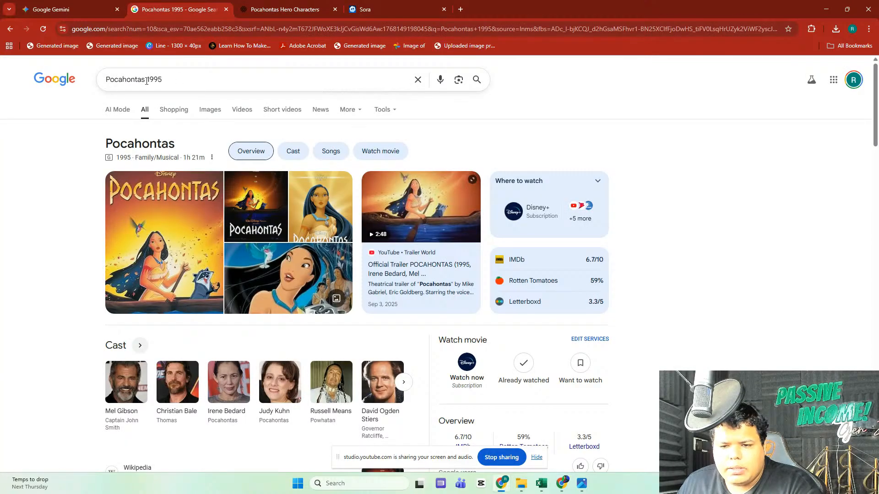
{"action": "left_click", "coordinate": [179, 79]}
{"action": "double_click", "coordinate": [154, 79]}
{"action": "type", "text": "dis"}
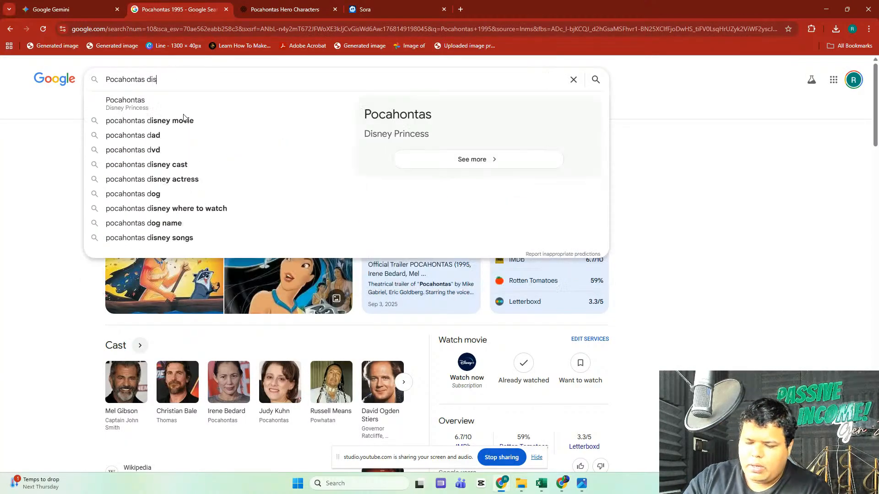
{"action": "type", "text": "ney 1995"}
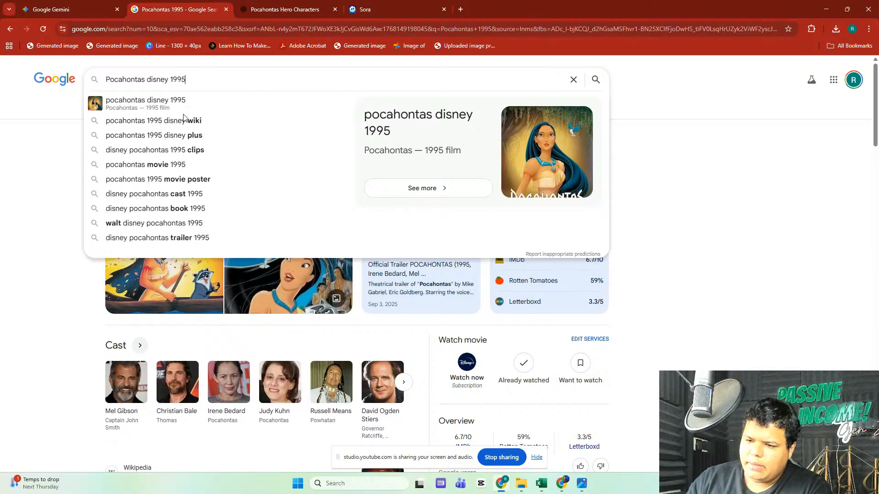
{"action": "key", "text": "Return"}
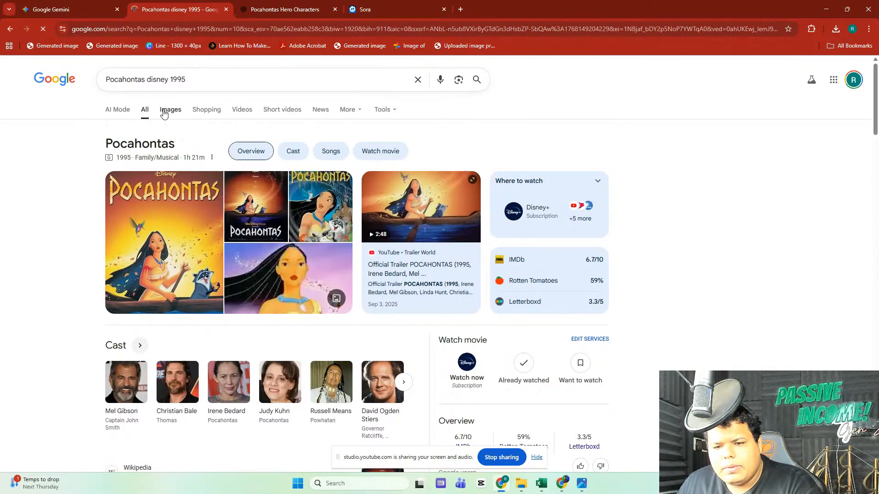
{"action": "left_click", "coordinate": [166, 110]}
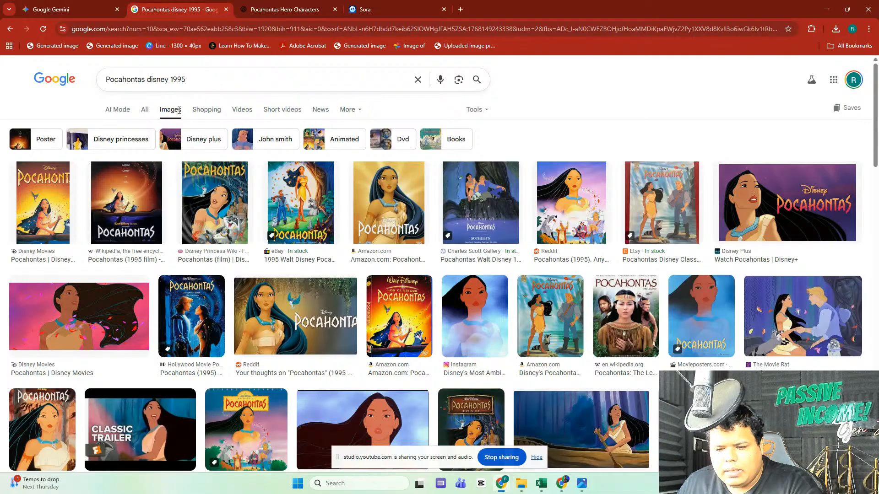
Step: Look through the image results and related previews for a full-body picture of Disney's Pocahontas
{"action": "scroll", "coordinate": [371, 179], "scroll_direction": "down", "scroll_amount": 6}
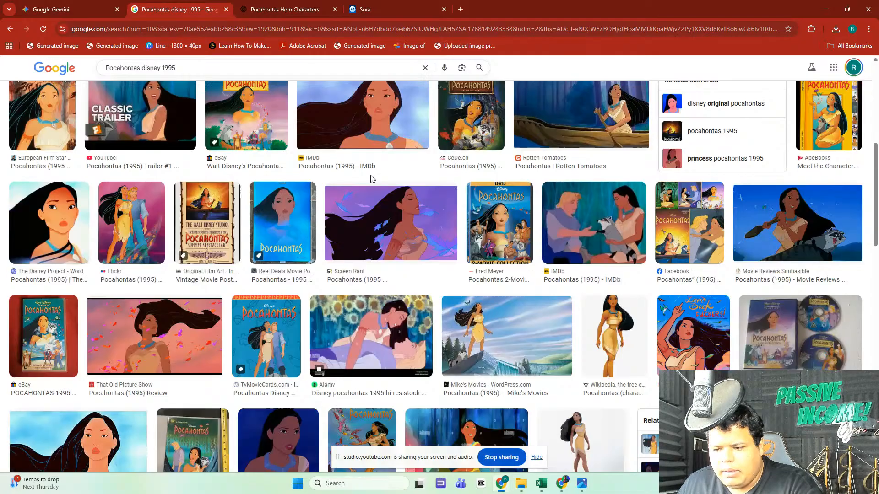
{"action": "left_click", "coordinate": [622, 324]}
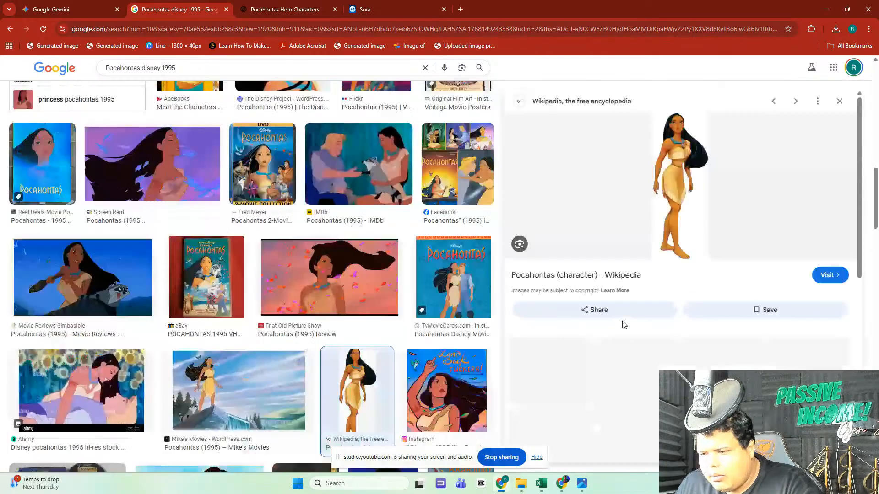
{"action": "scroll", "coordinate": [655, 264], "scroll_direction": "down", "scroll_amount": 5}
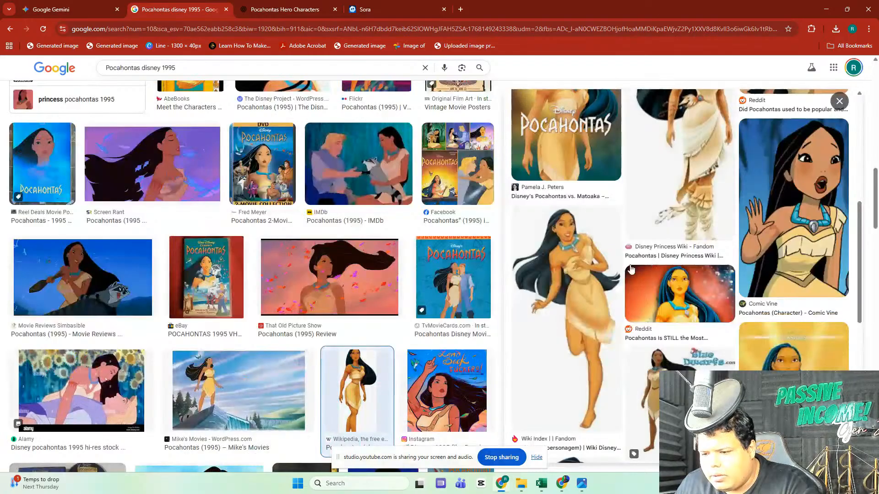
{"action": "scroll", "coordinate": [630, 269], "scroll_direction": "down", "scroll_amount": 5}
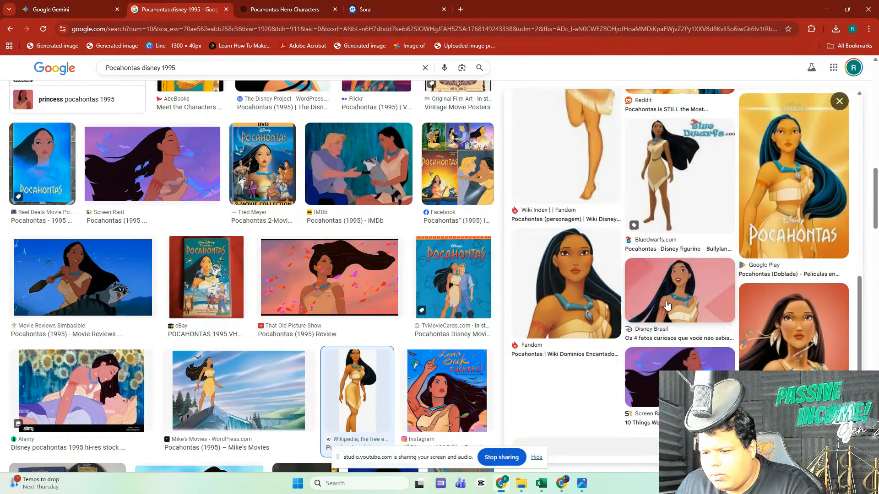
{"action": "scroll", "coordinate": [673, 303], "scroll_direction": "up", "scroll_amount": 10}
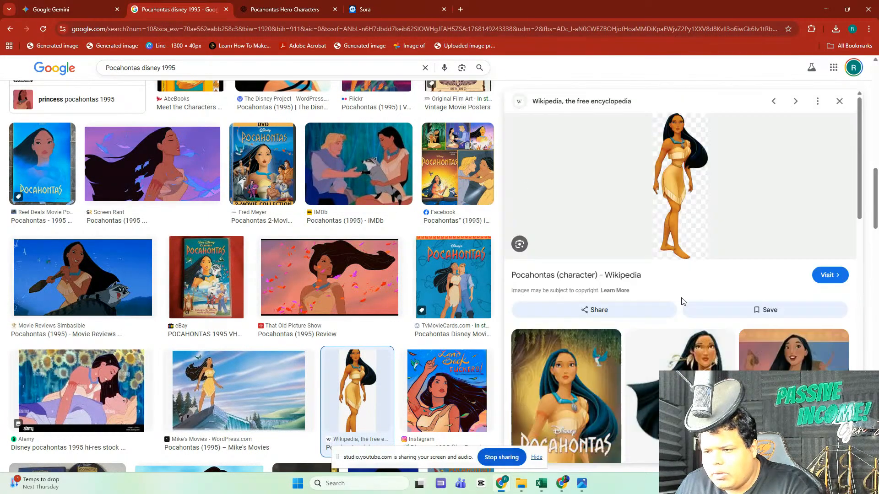
{"action": "scroll", "coordinate": [693, 292], "scroll_direction": "down", "scroll_amount": 3}
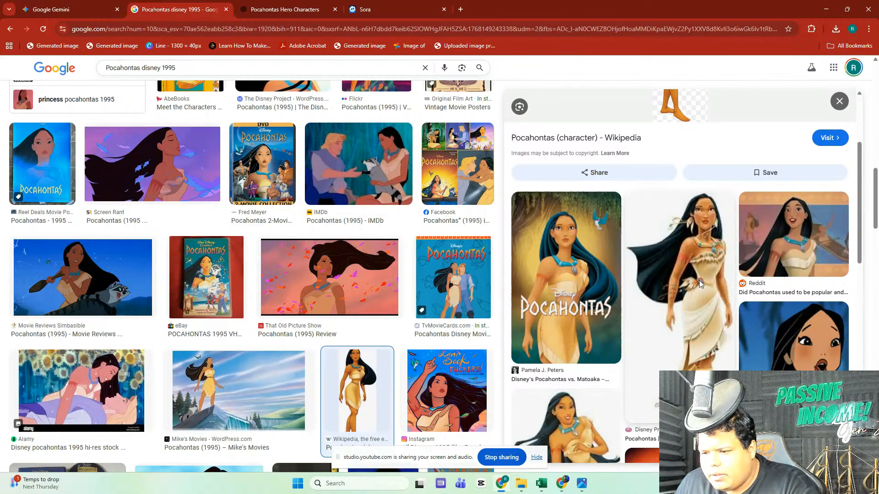
{"action": "left_click", "coordinate": [698, 282]}
{"action": "scroll", "coordinate": [707, 261], "scroll_direction": "down", "scroll_amount": 5}
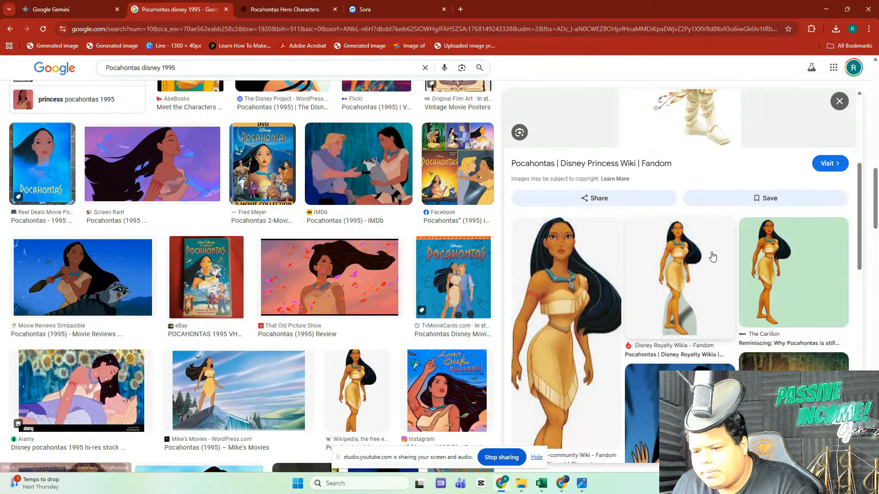
{"action": "scroll", "coordinate": [594, 292], "scroll_direction": "up", "scroll_amount": 4}
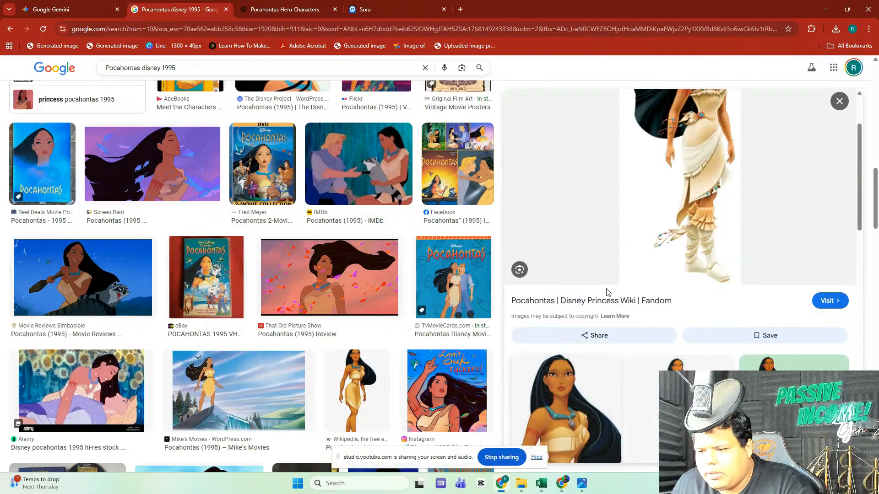
{"action": "scroll", "coordinate": [609, 292], "scroll_direction": "down", "scroll_amount": 5}
{"action": "scroll", "coordinate": [609, 293], "scroll_direction": "down", "scroll_amount": 4}
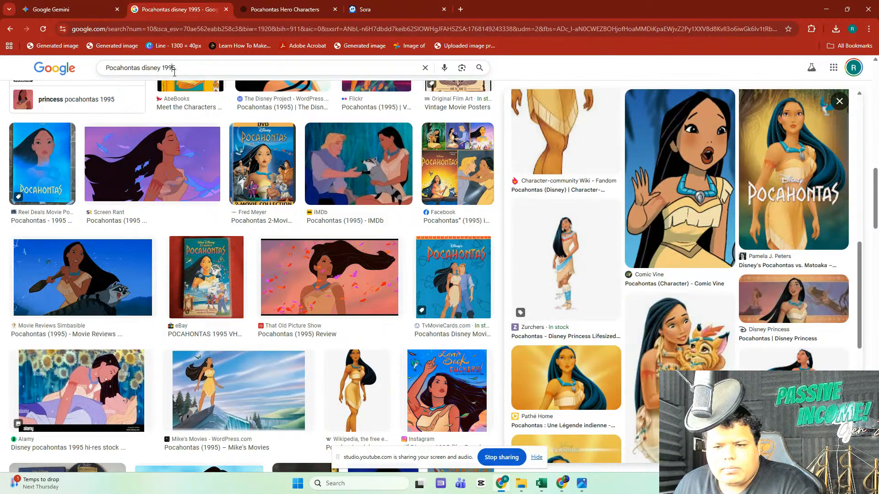
Step: Search Google Images for "Pocahontas disney 1995 image" and open the full-body character picture from Wikipedia
{"action": "left_click", "coordinate": [214, 71]}
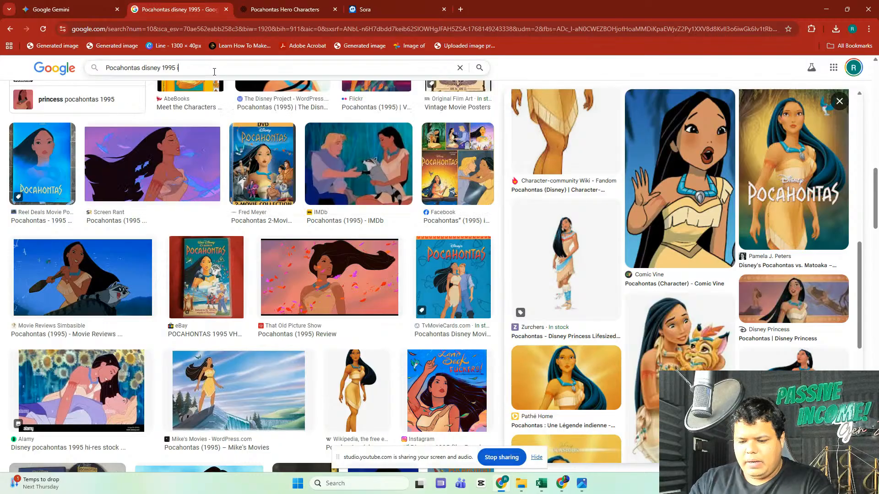
{"action": "type", "text": "image"}
{"action": "key", "text": "Return"}
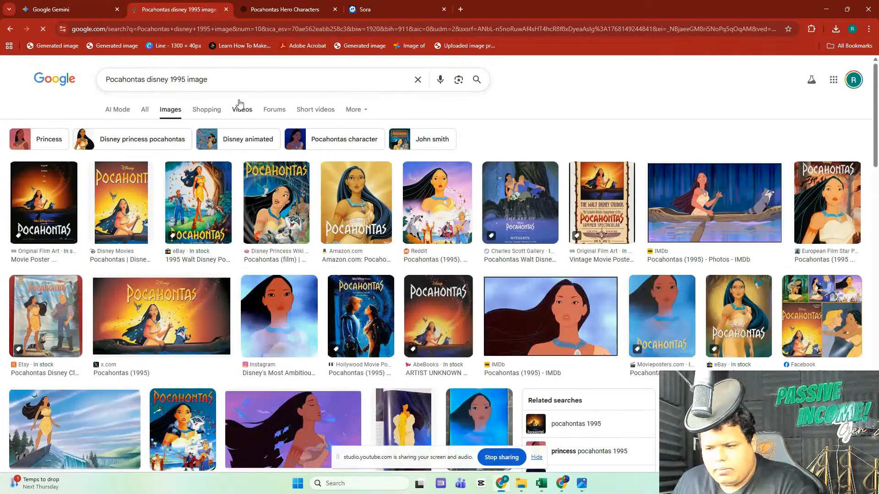
{"action": "scroll", "coordinate": [90, 343], "scroll_direction": "down", "scroll_amount": 2}
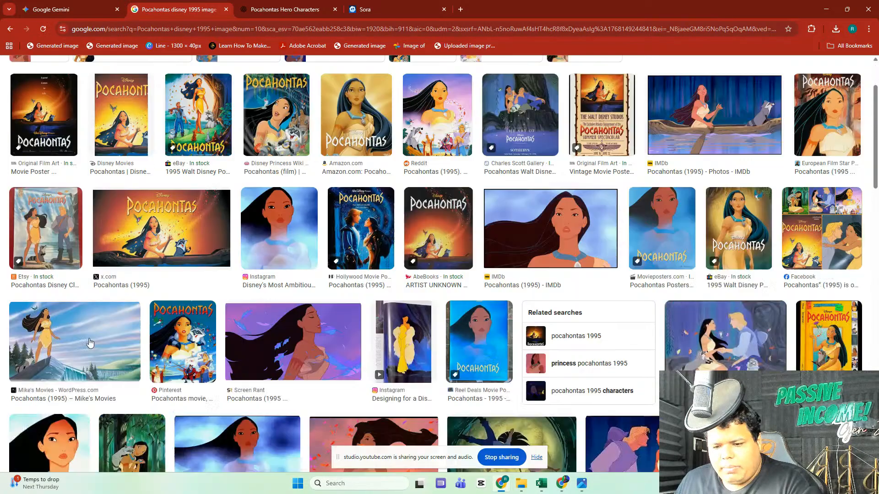
{"action": "scroll", "coordinate": [90, 344], "scroll_direction": "down", "scroll_amount": 4}
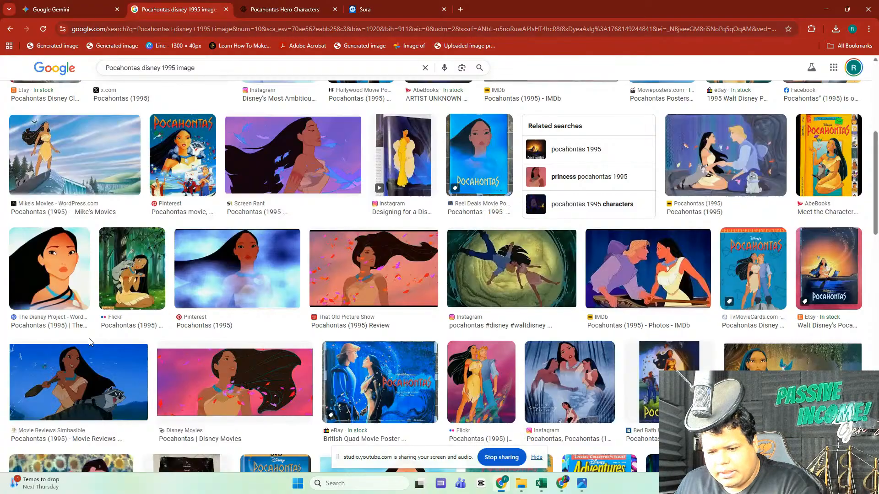
{"action": "scroll", "coordinate": [91, 343], "scroll_direction": "down", "scroll_amount": 6}
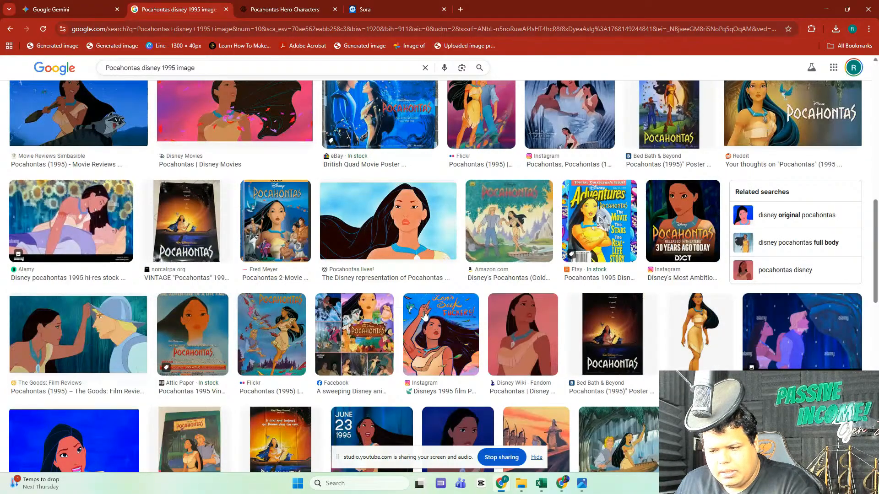
{"action": "left_click", "coordinate": [685, 327]}
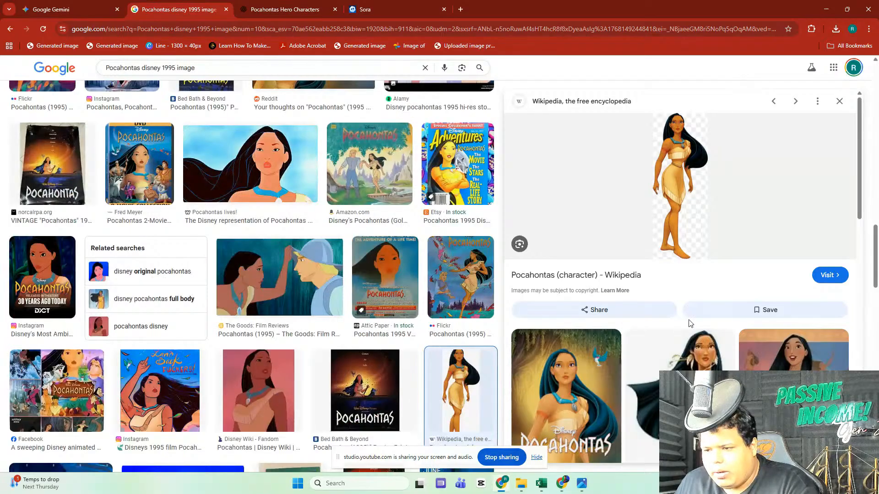
Step: Copy the full-body Pocahontas picture from the Wikipedia preview, closing the article page opened from it
{"action": "scroll", "coordinate": [689, 320], "scroll_direction": "down", "scroll_amount": 10}
{"action": "scroll", "coordinate": [704, 311], "scroll_direction": "down", "scroll_amount": 4}
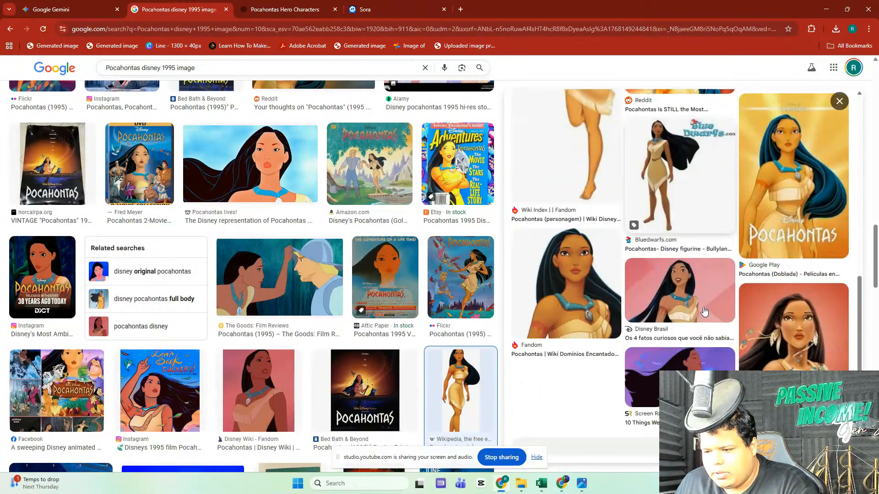
{"action": "scroll", "coordinate": [704, 311], "scroll_direction": "up", "scroll_amount": 14}
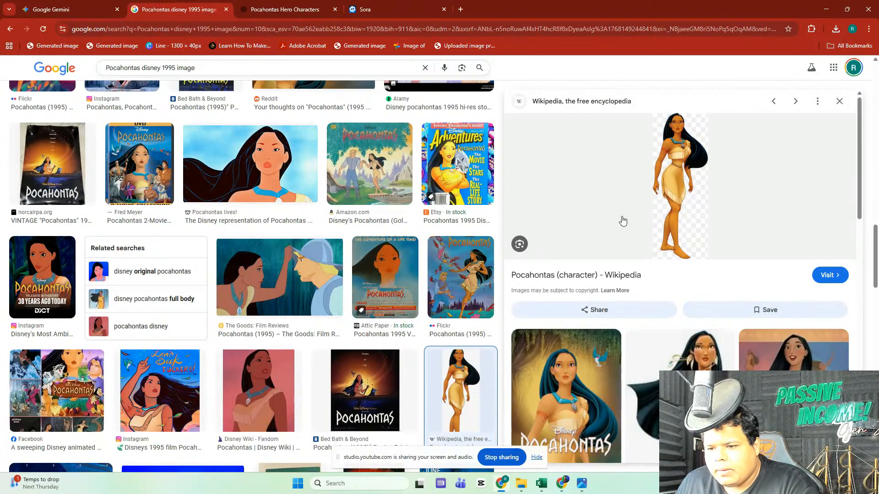
{"action": "right_click", "coordinate": [678, 160]}
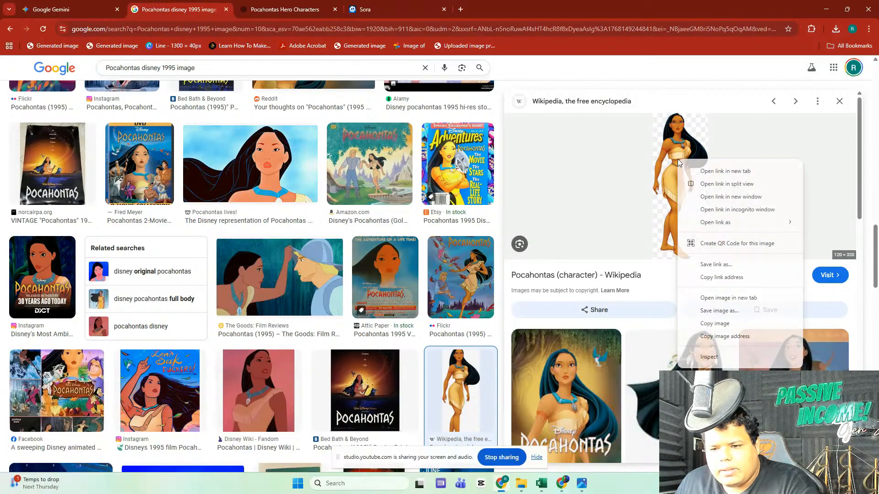
{"action": "left_click", "coordinate": [715, 324]}
{"action": "left_click", "coordinate": [678, 190]}
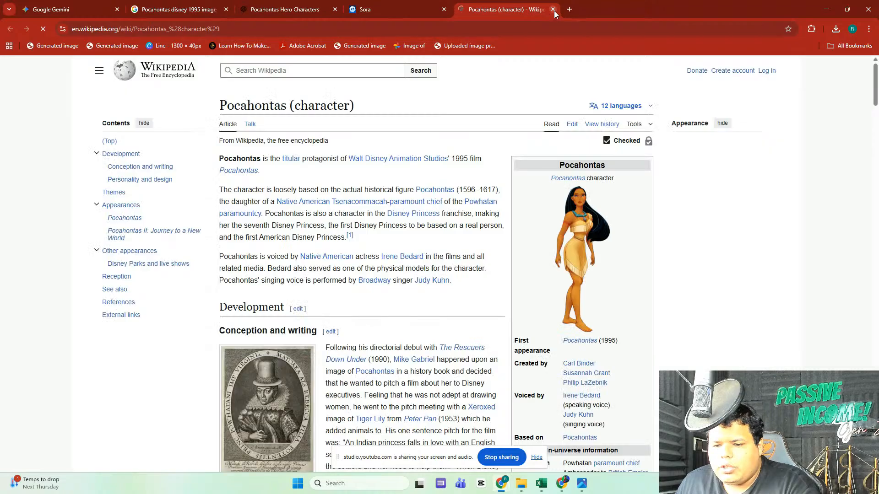
{"action": "left_click", "coordinate": [554, 9]}
{"action": "left_click", "coordinate": [190, 5]}
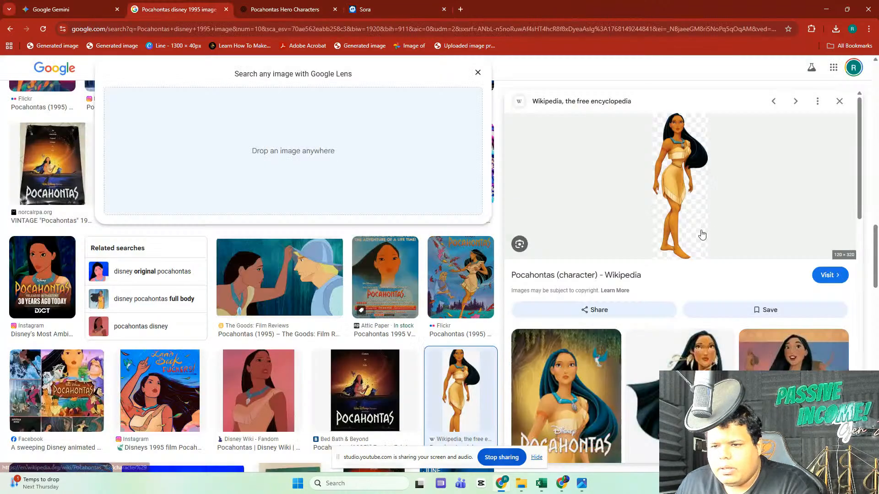
Step: Switch to Sora and paste the copied Pocahontas picture into the prompt as the reference image
{"action": "left_click", "coordinate": [417, 8]}
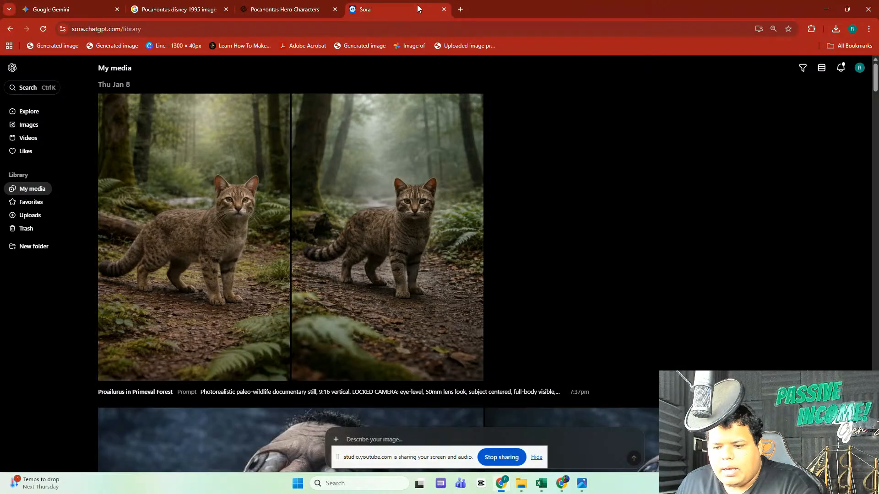
{"action": "right_click", "coordinate": [376, 439]}
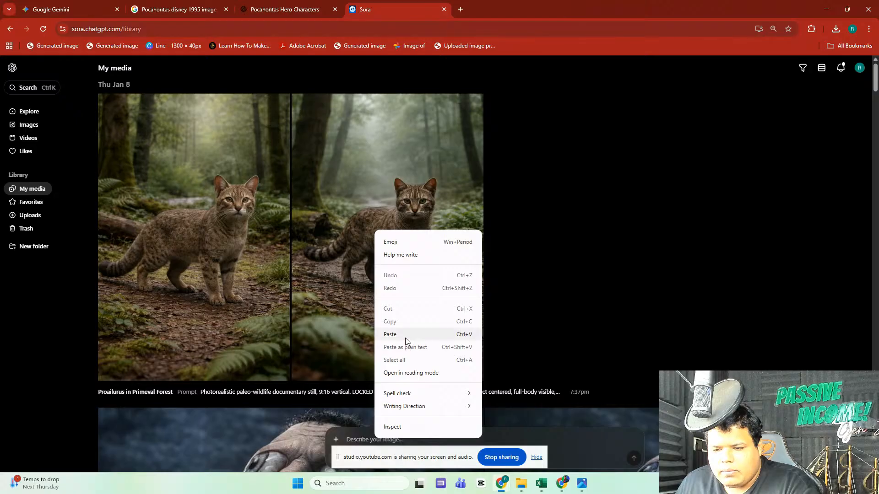
{"action": "left_click", "coordinate": [405, 337]}
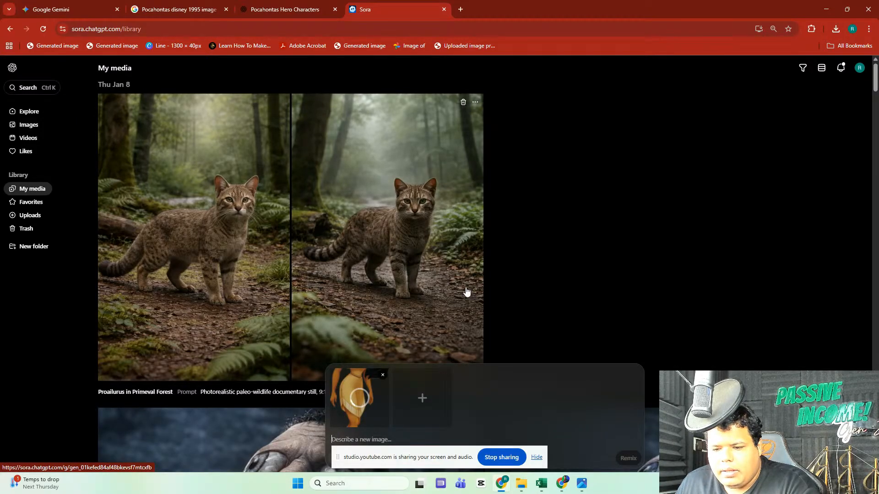
{"action": "scroll", "coordinate": [470, 334], "scroll_direction": "down", "scroll_amount": 2}
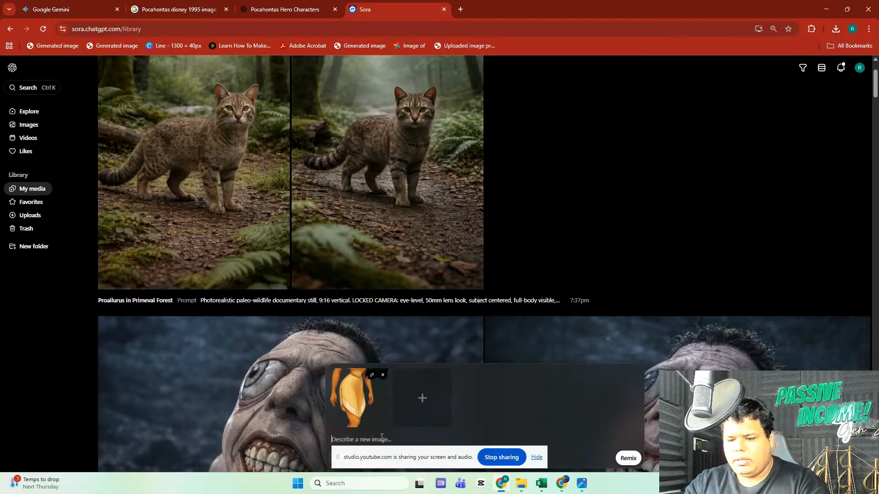
Step: Remix the attached picture with the prompt "generate the real life version of the character attached."
{"action": "type", "text": "generate"}
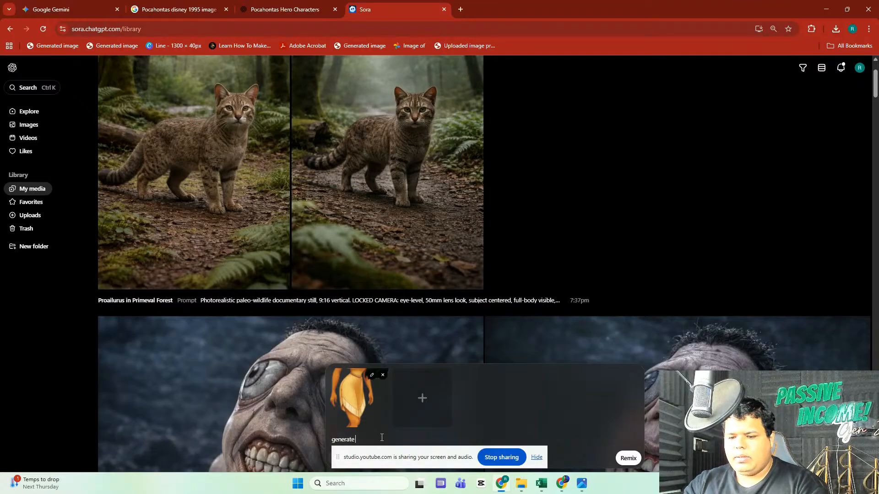
{"action": "type", "text": " the realistic"}
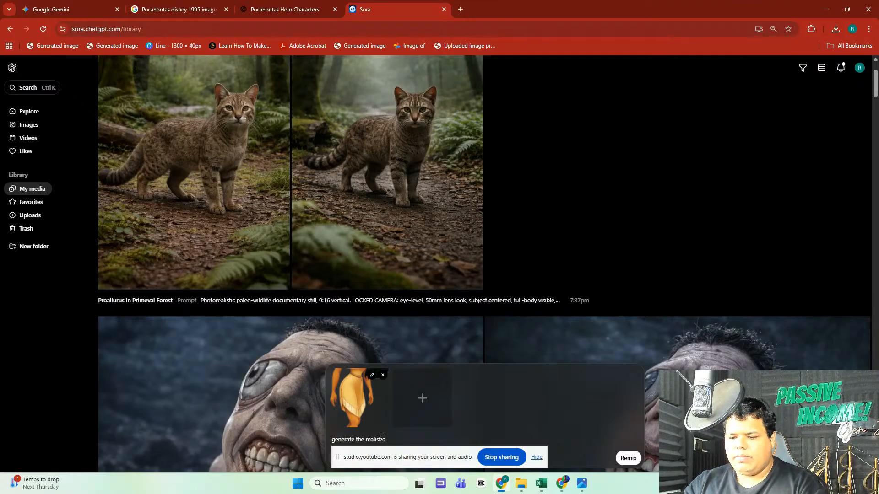
{"action": "type", "text": " version of the ch"}
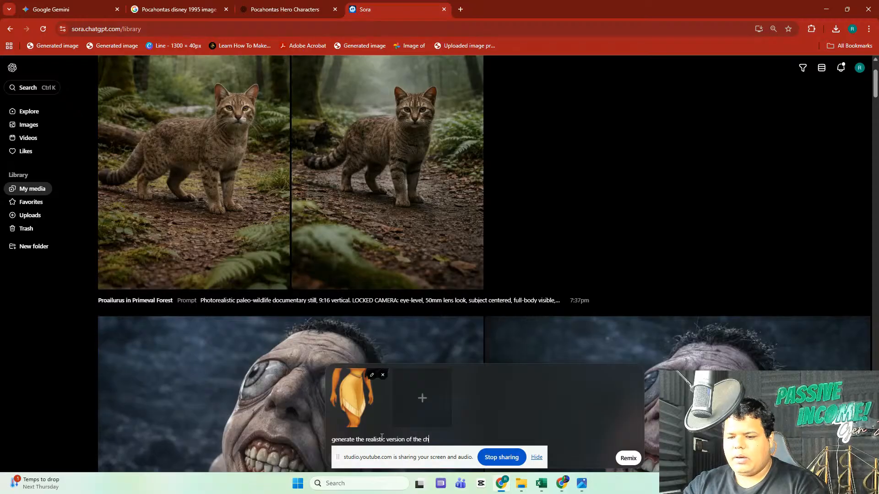
{"action": "type", "text": "aracter a"}
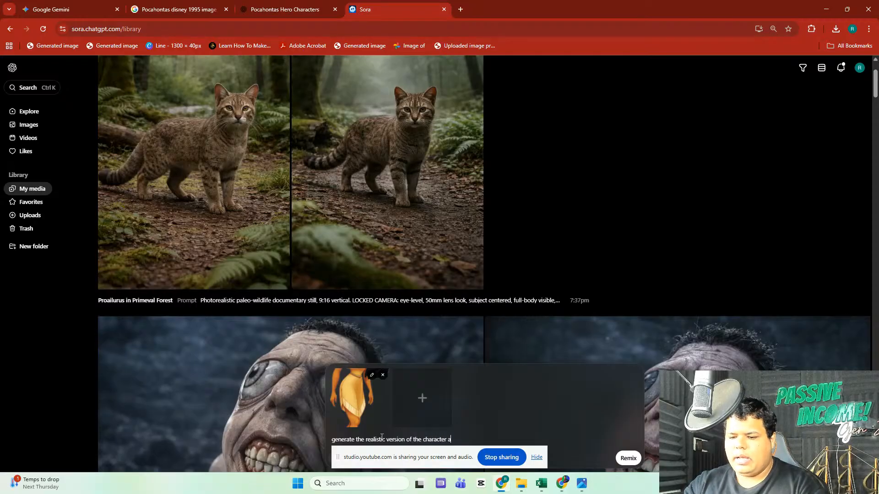
{"action": "type", "text": "ttached."}
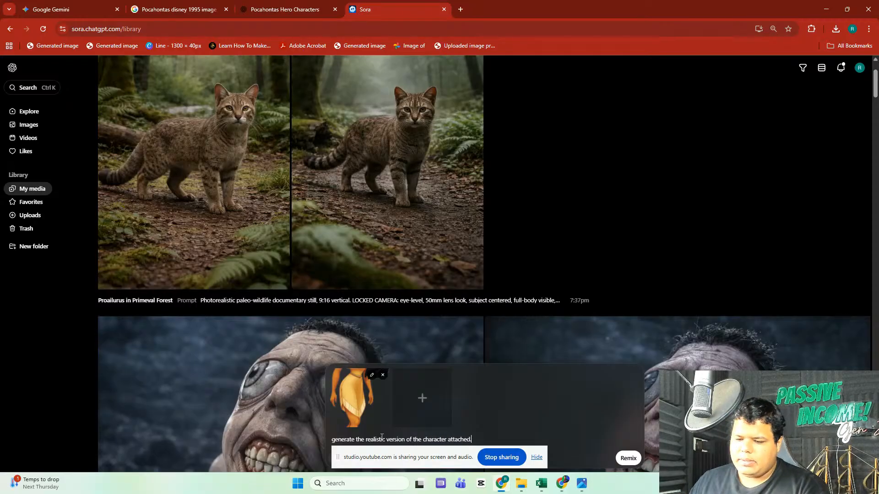
{"action": "double_click", "coordinate": [376, 437]}
{"action": "type", "text": "real l"}
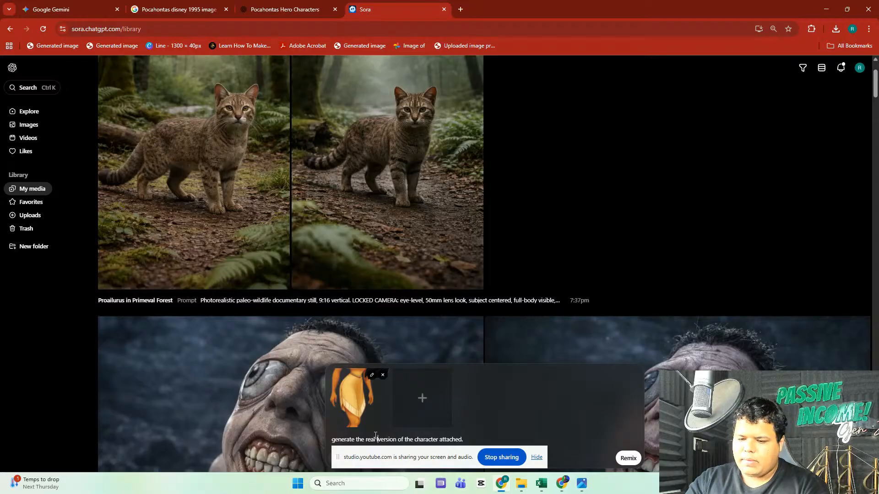
{"action": "type", "text": "ife"}
{"action": "left_click", "coordinate": [618, 459]}
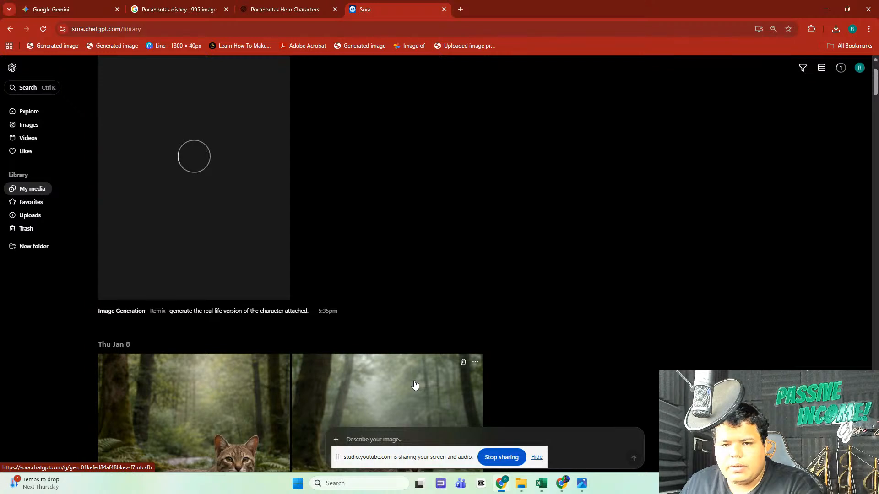
{"action": "scroll", "coordinate": [490, 305], "scroll_direction": "up", "scroll_amount": 2}
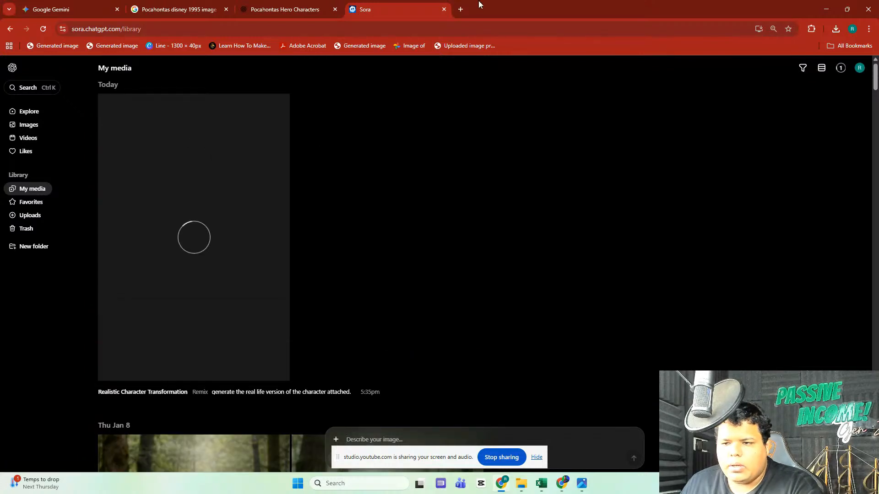
Step: Open the Canva home page in a new browser tab
{"action": "left_click", "coordinate": [461, 9]}
{"action": "type", "text": "ca"}
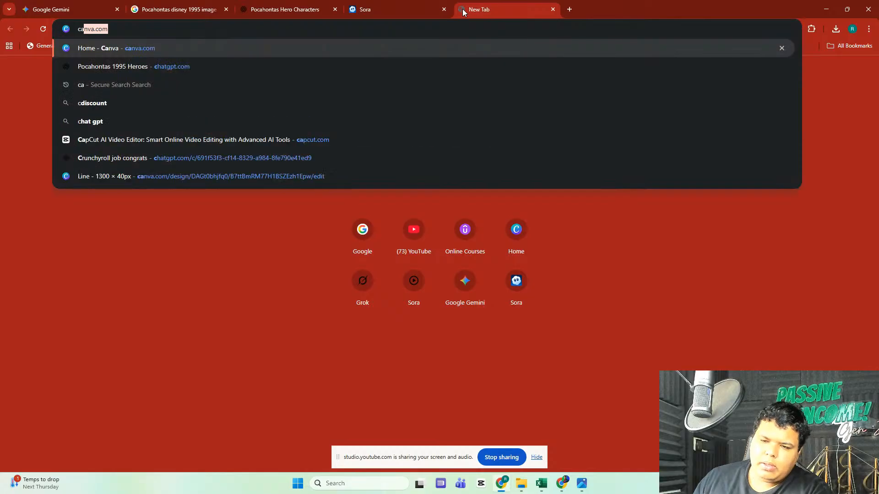
{"action": "key", "text": "Return"}
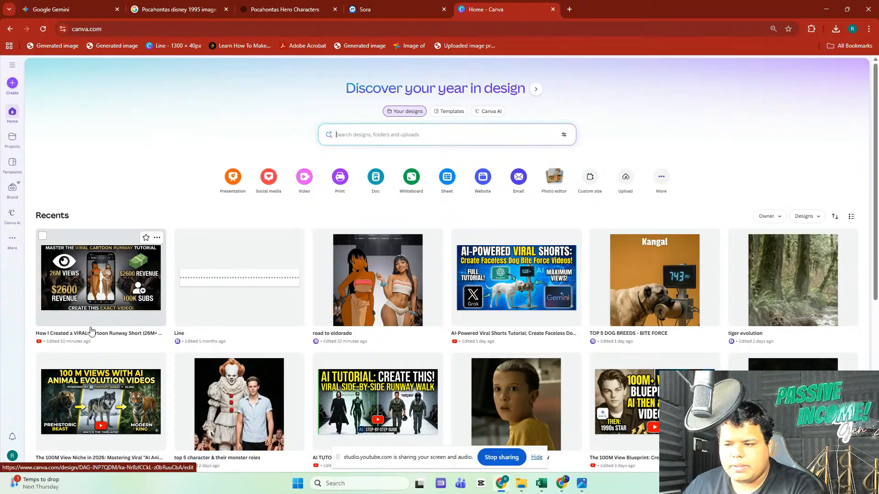
Step: View the custom-size options for a new design, then close the design creation dialog
{"action": "left_click", "coordinate": [14, 85]}
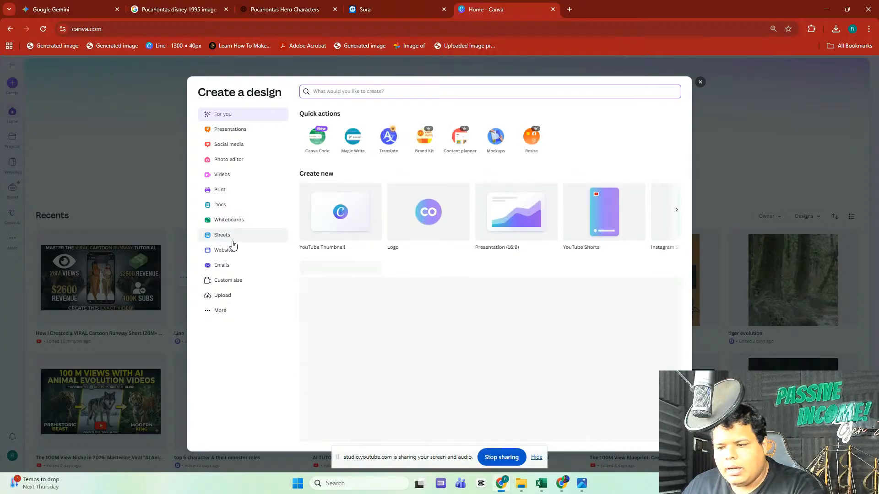
{"action": "left_click", "coordinate": [225, 281]}
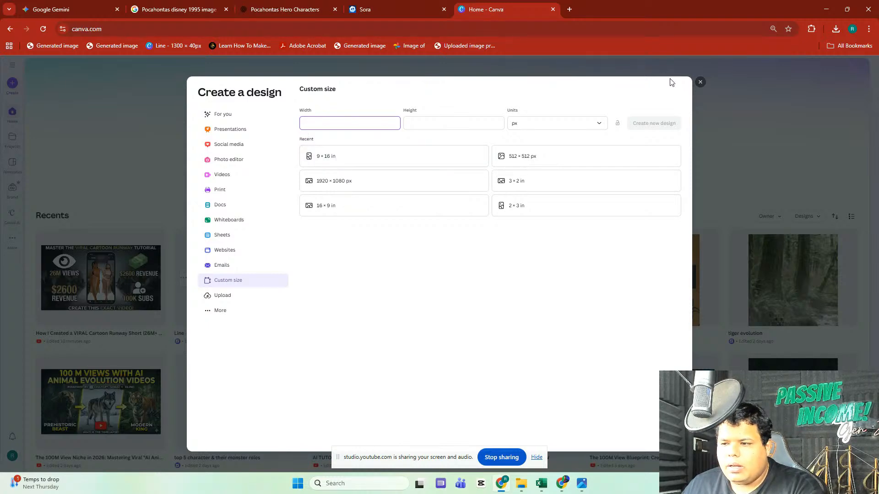
{"action": "left_click", "coordinate": [700, 82]}
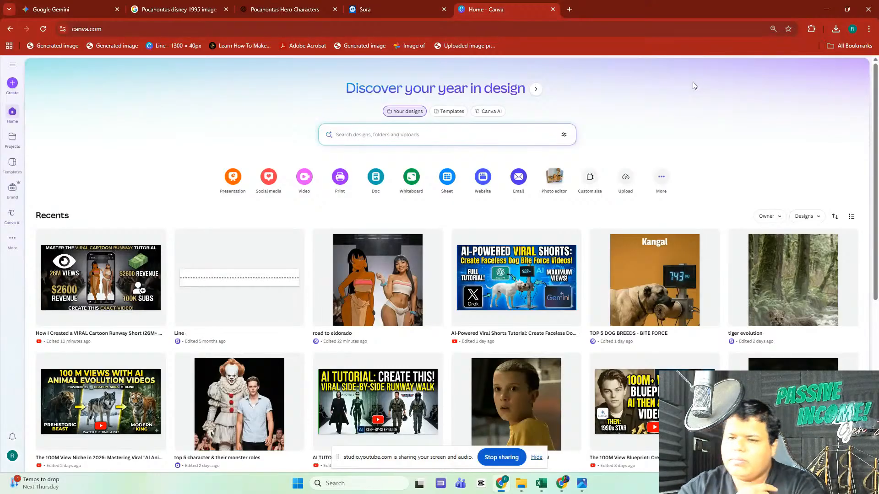
Step: Switch to Sora to check the Pocahontas remix, and close the Sora tab
{"action": "left_click", "coordinate": [372, 10]}
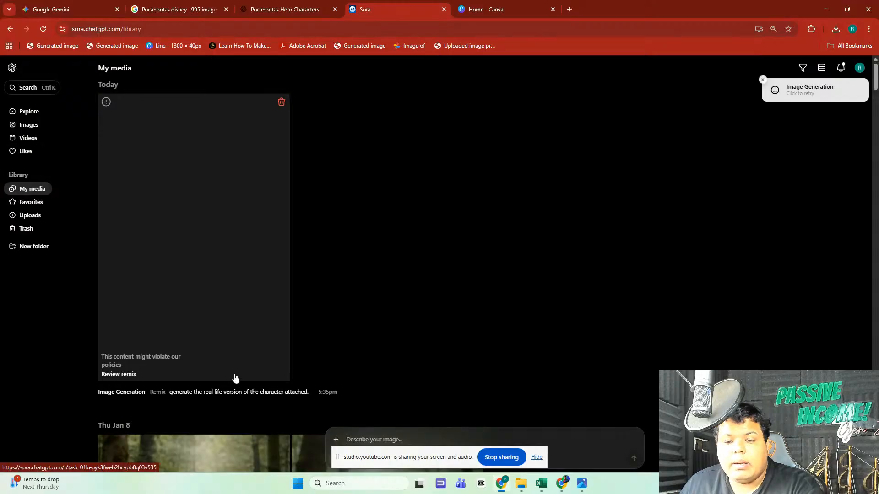
{"action": "left_click", "coordinate": [444, 10]}
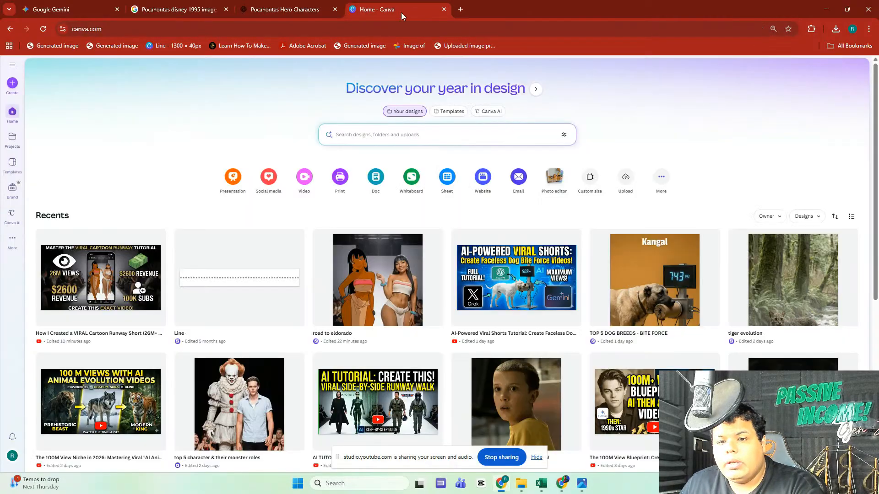
Step: Switch to the Google Images results and copy the full-body Pocahontas picture from the Disney Princess Wiki among the related images
{"action": "left_click", "coordinate": [179, 10]}
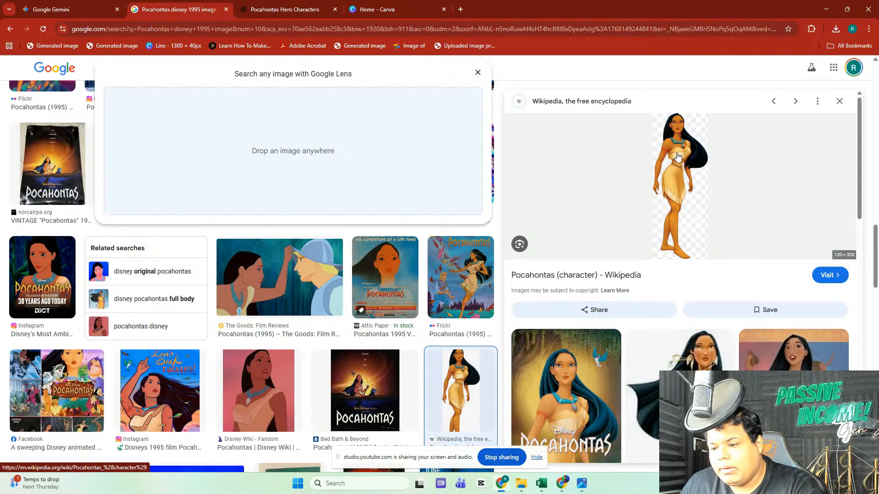
{"action": "scroll", "coordinate": [725, 156], "scroll_direction": "down", "scroll_amount": 4}
{"action": "scroll", "coordinate": [728, 157], "scroll_direction": "up", "scroll_amount": 4}
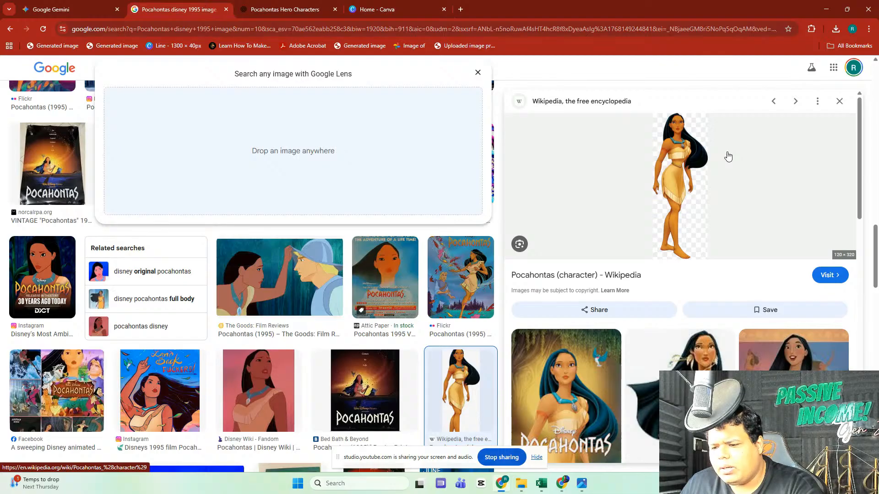
{"action": "scroll", "coordinate": [728, 156], "scroll_direction": "down", "scroll_amount": 4}
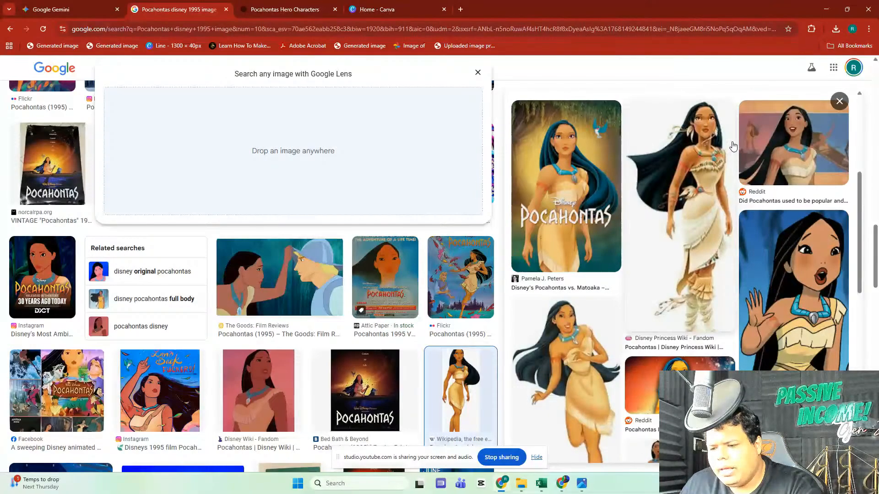
{"action": "scroll", "coordinate": [732, 151], "scroll_direction": "down", "scroll_amount": 4}
{"action": "scroll", "coordinate": [747, 144], "scroll_direction": "down", "scroll_amount": 5}
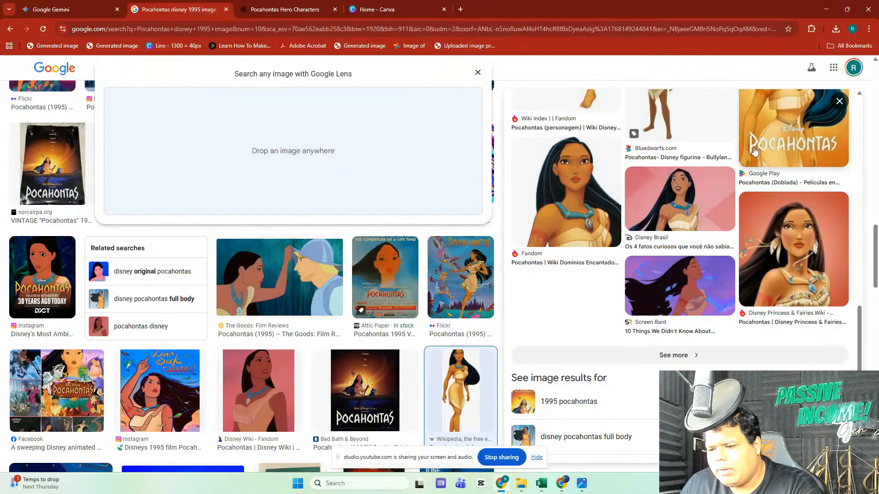
{"action": "scroll", "coordinate": [723, 164], "scroll_direction": "up", "scroll_amount": 10}
{"action": "left_click", "coordinate": [703, 188]}
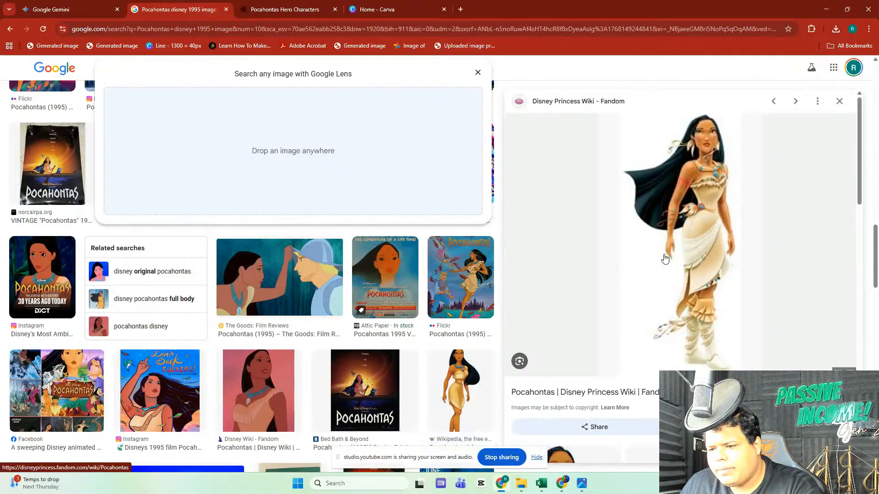
{"action": "right_click", "coordinate": [692, 223]}
{"action": "left_click", "coordinate": [731, 375]}
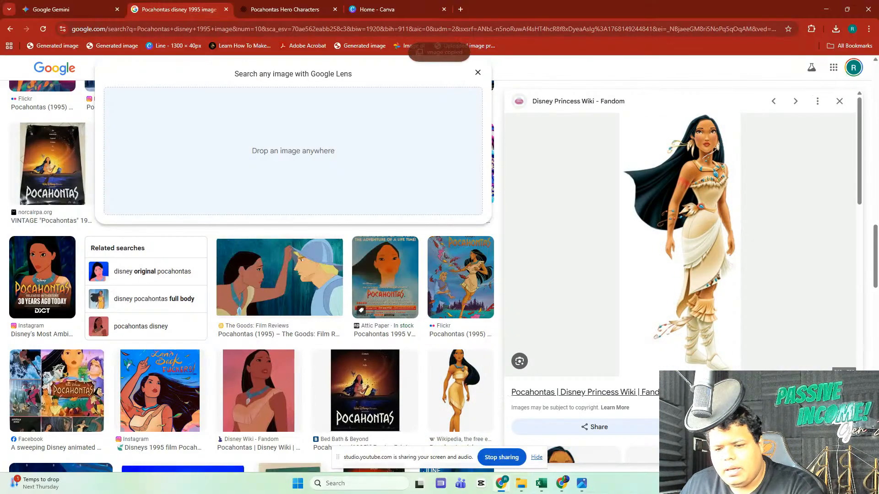
Step: Switch to Gemini, attach the copied Pocahontas picture to the prompt and enable image creation
{"action": "left_click", "coordinate": [58, 7]}
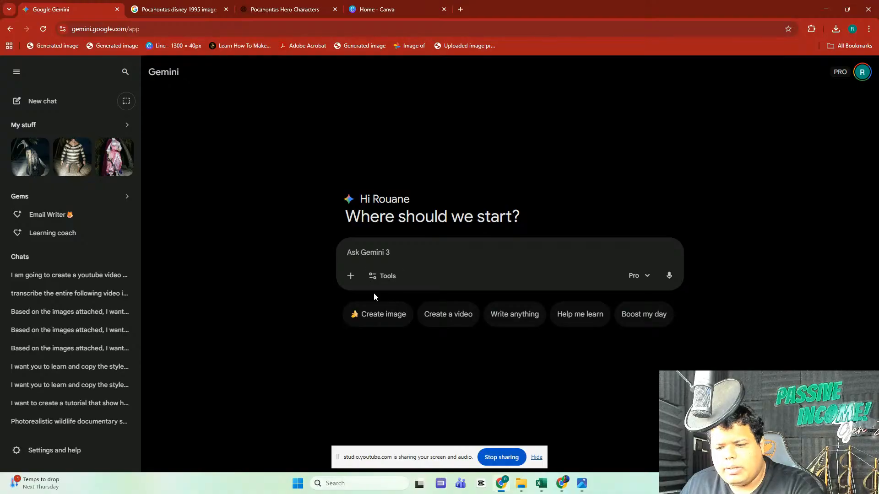
{"action": "left_click", "coordinate": [379, 314]}
{"action": "right_click", "coordinate": [399, 255]}
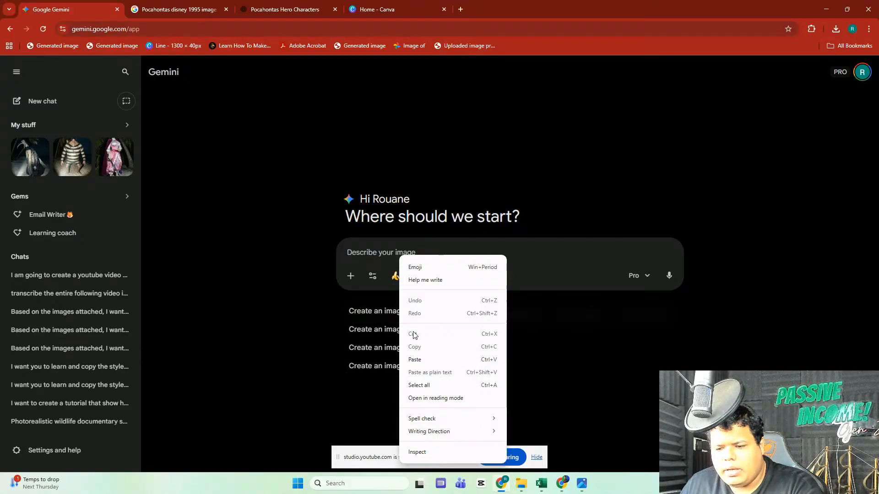
{"action": "left_click", "coordinate": [418, 360]}
{"action": "left_click", "coordinate": [416, 299]}
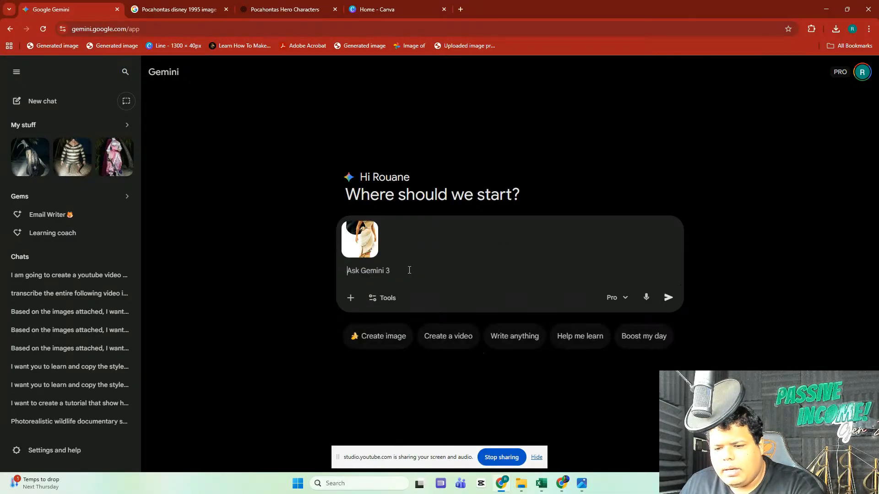
{"action": "left_click", "coordinate": [387, 335]}
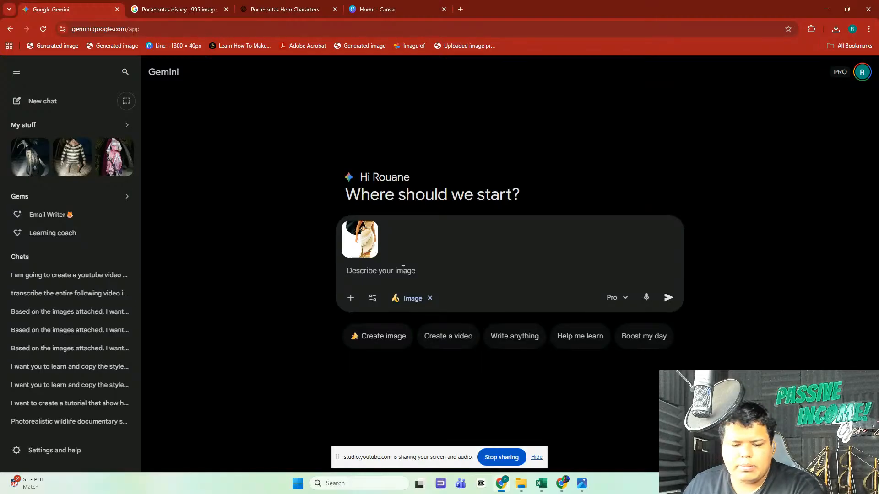
Step: Begin the image prompt with "Generate a real life 9:16 inches image of "pocahontas""
{"action": "type", "text": "G"}
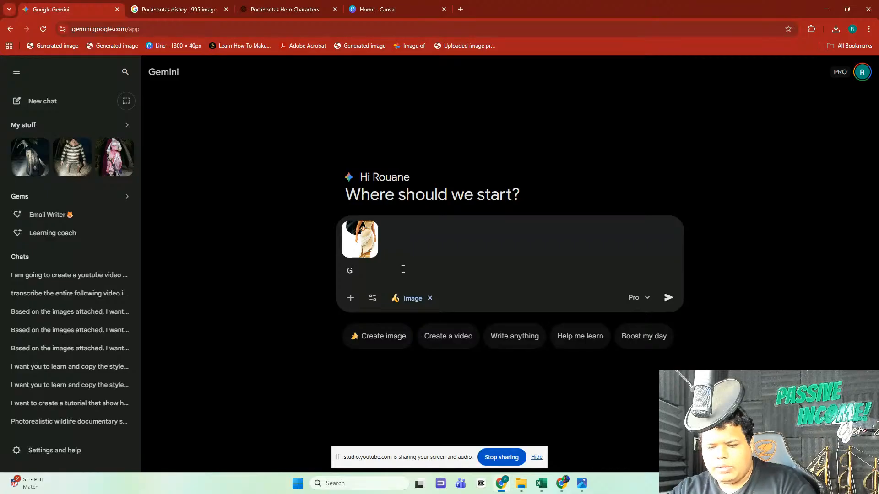
{"action": "type", "text": "enerate a real l"}
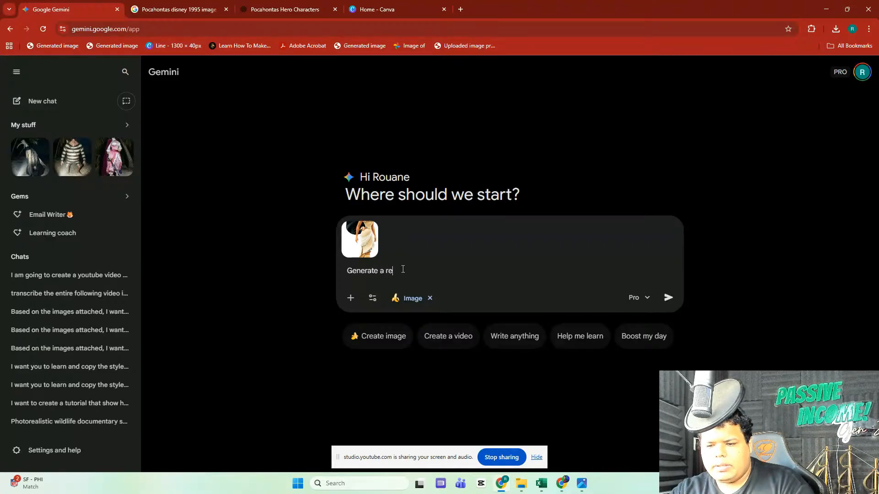
{"action": "key", "text": "BackSpace"}
{"action": "type", "text": "lifee image "}
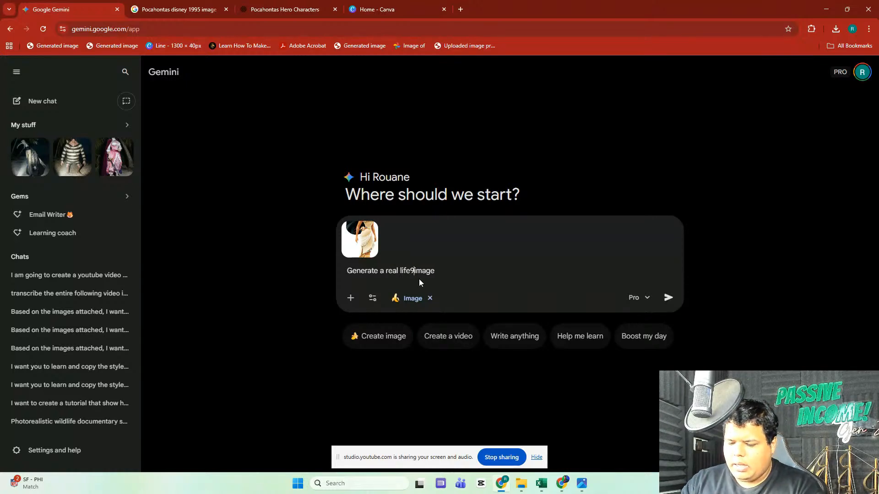
{"action": "type", "text": " inches"}
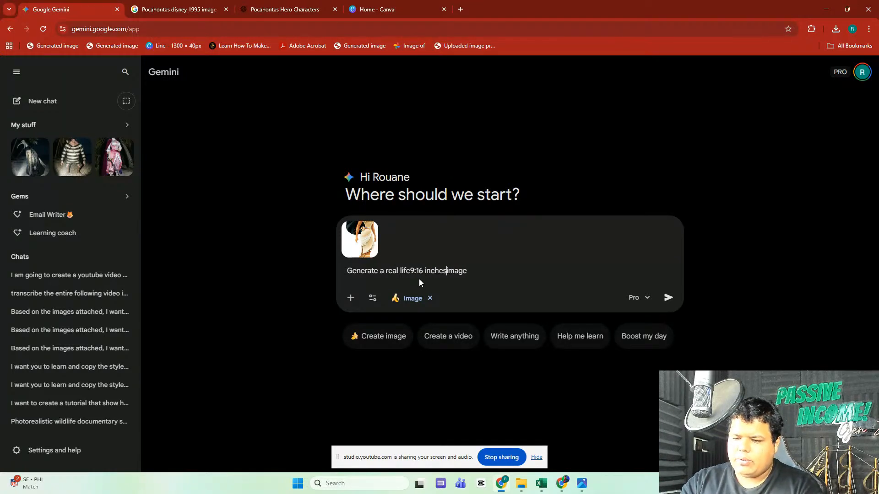
{"action": "left_click", "coordinate": [411, 271]}
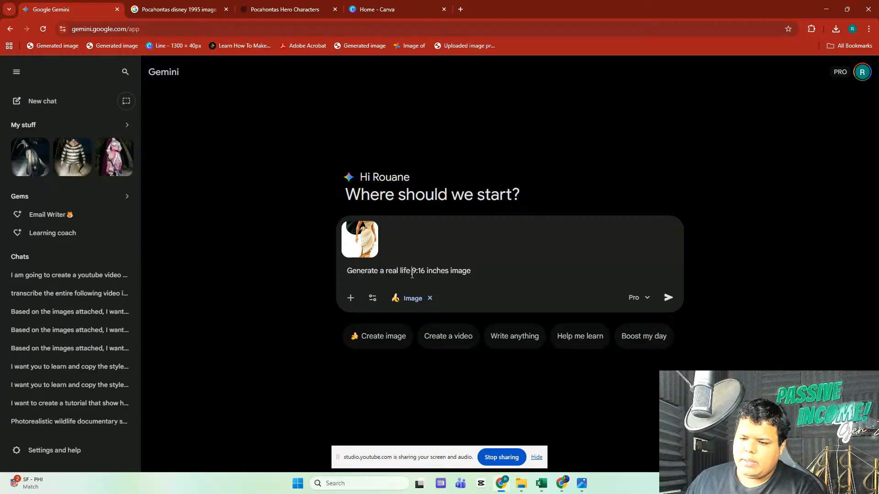
{"action": "left_click", "coordinate": [496, 265]}
{"action": "type", "text": "of \""}
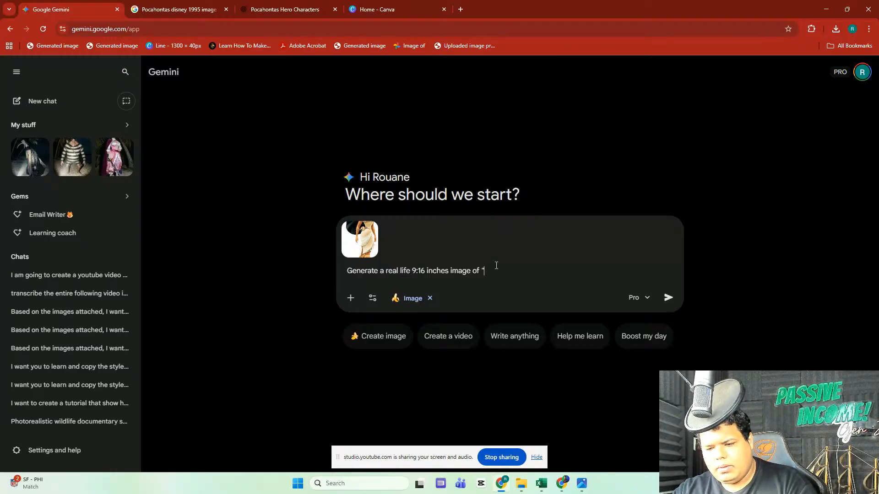
{"action": "type", "text": "pocahon"}
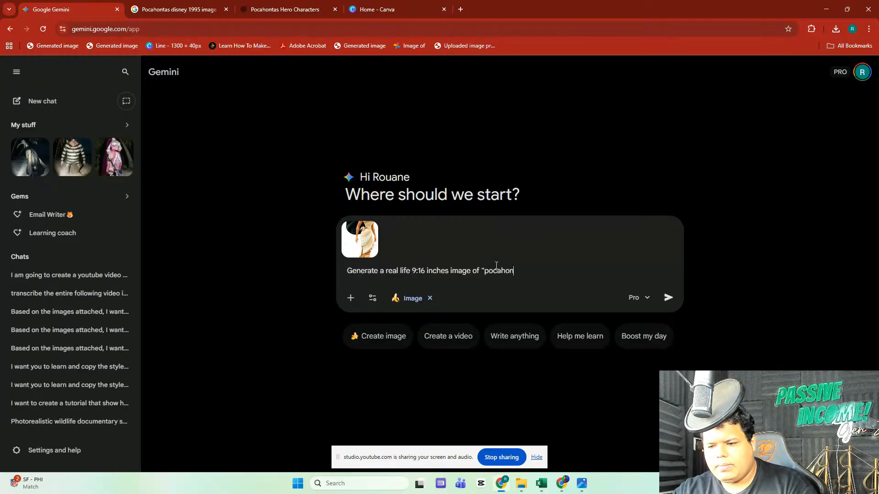
{"action": "type", "text": "tas\" t"}
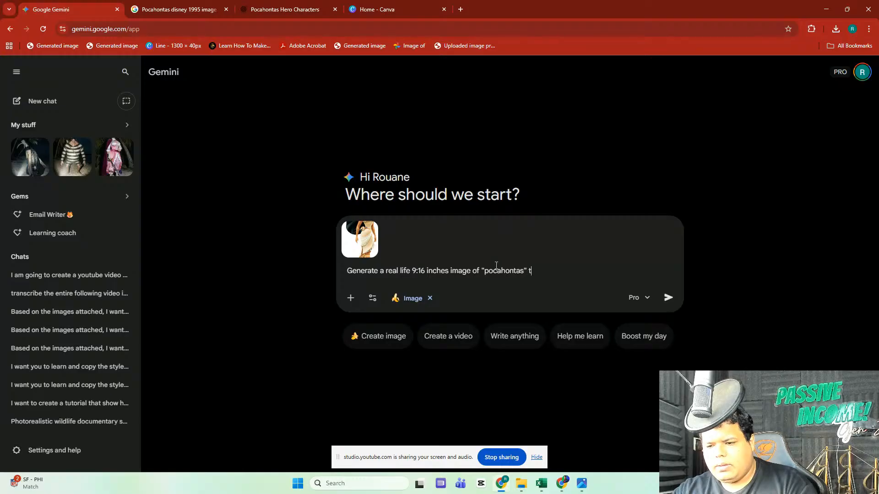
Step: Continue the prompt with "the cartoon version of her as well as the real version of her,"
{"action": "type", "text": "he cartoon ver"}
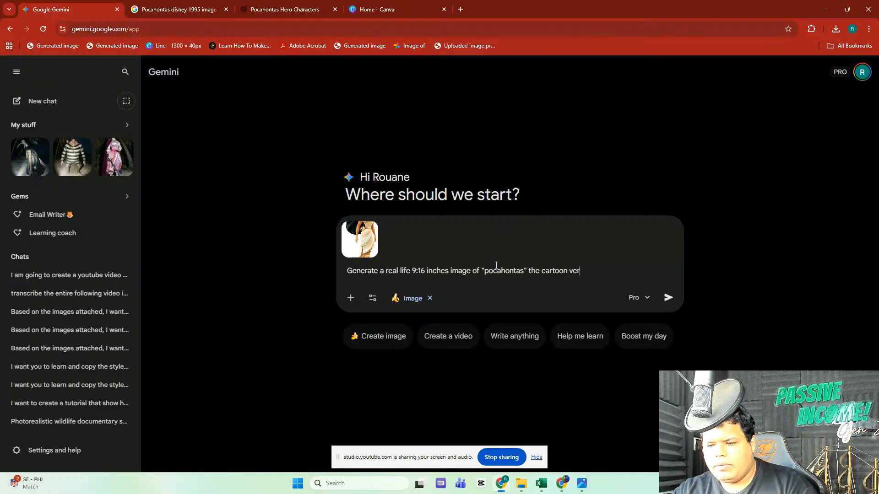
{"action": "type", "text": "sion of her as w"}
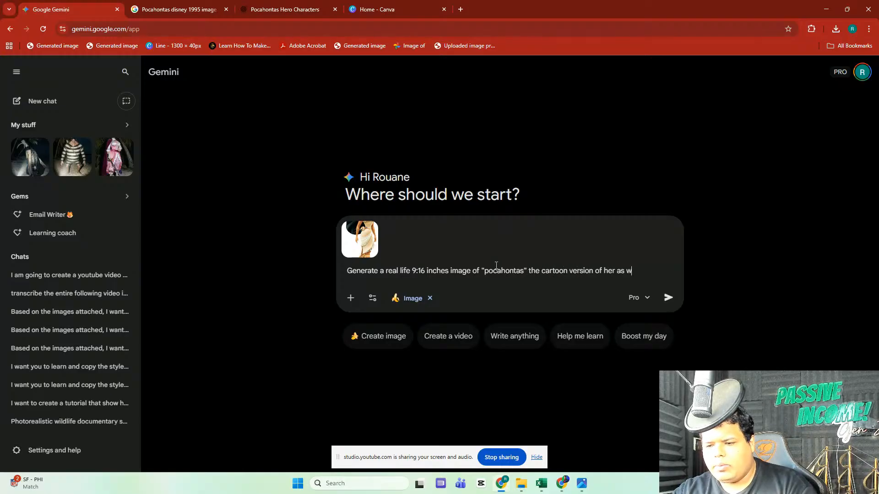
{"action": "type", "text": "ell as the real "}
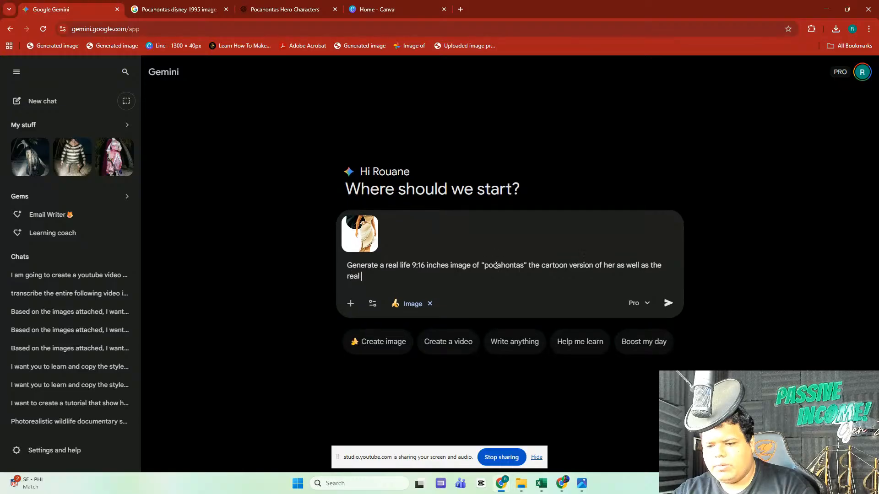
{"action": "type", "text": "version of"}
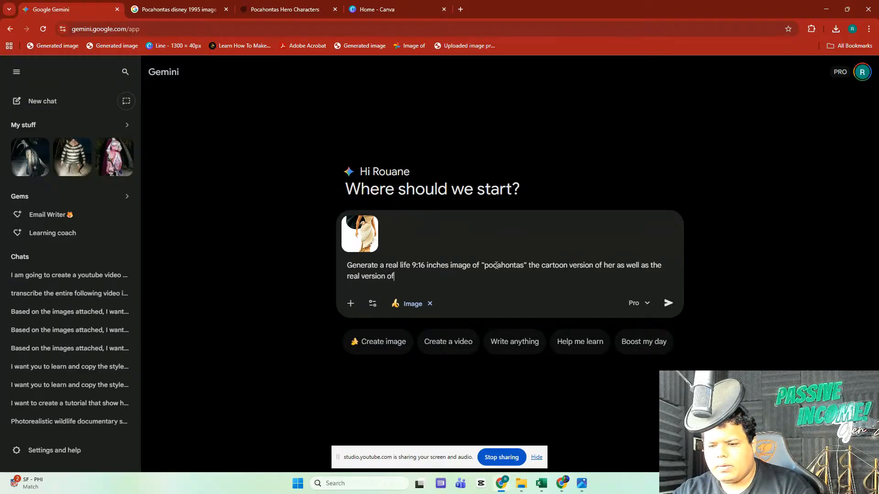
{"action": "type", "text": " her, shoul"}
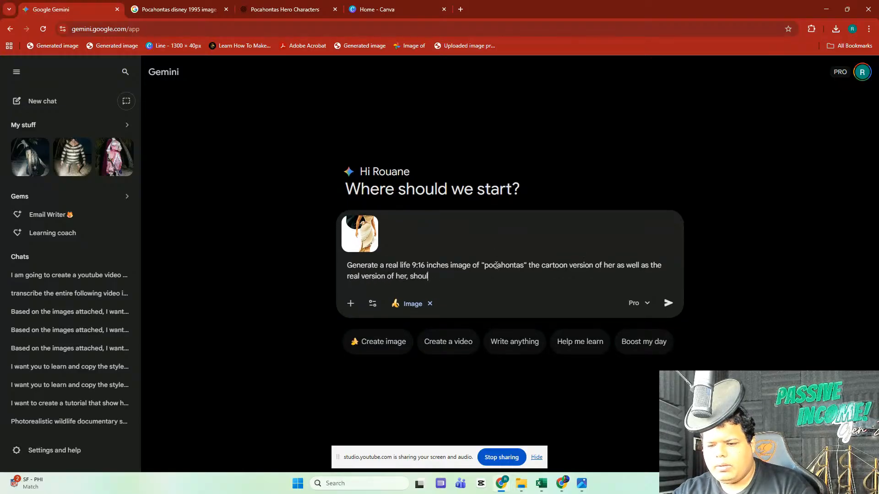
Step: Continue the prompt with "should be walking side by side on a runway, the runway is made of tempered glass,"
{"action": "type", "text": "d be "}
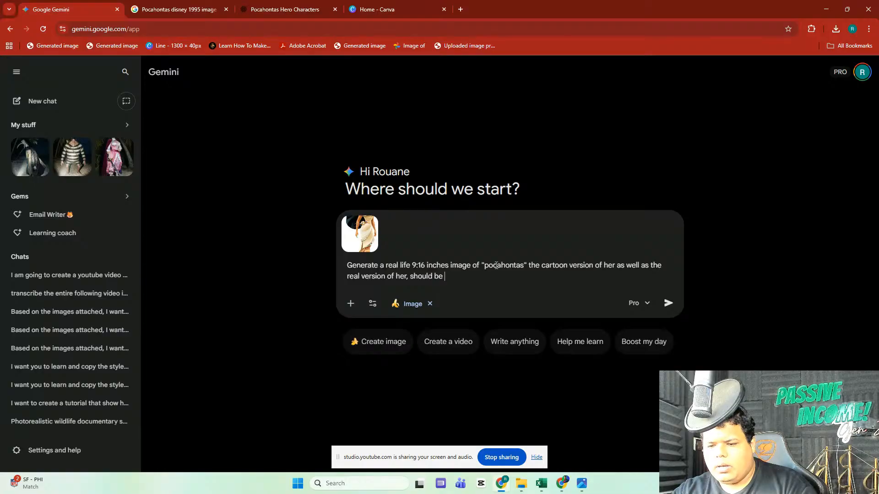
{"action": "type", "text": "walking s"}
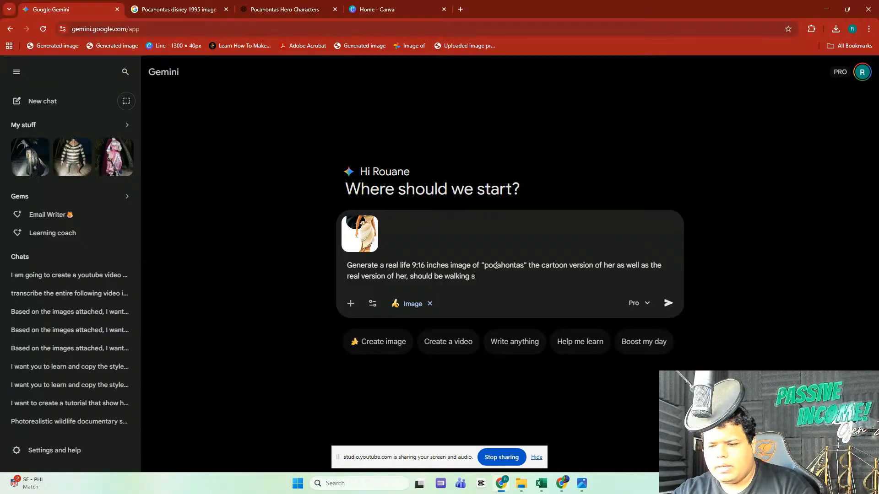
{"action": "type", "text": "ide by side on a "}
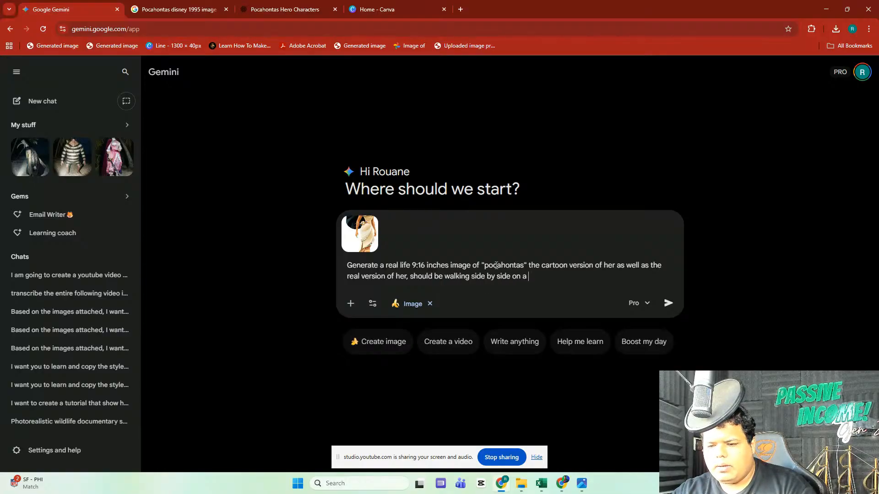
{"action": "type", "text": "runway, the run"}
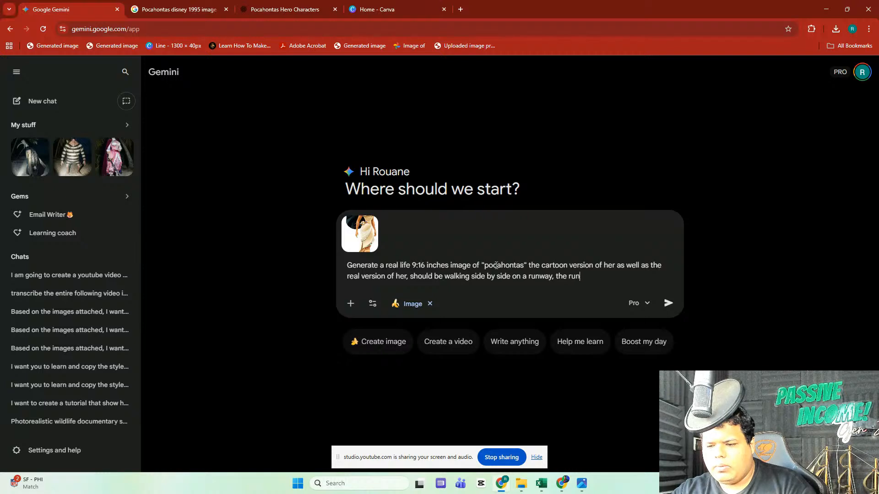
{"action": "type", "text": "way is made of glass,"}
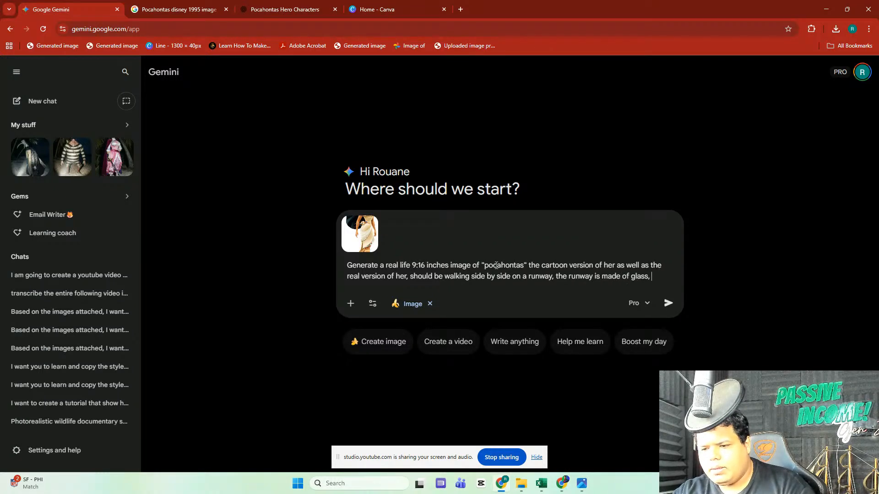
{"action": "left_click", "coordinate": [631, 277]}
{"action": "type", "text": "temperer"}
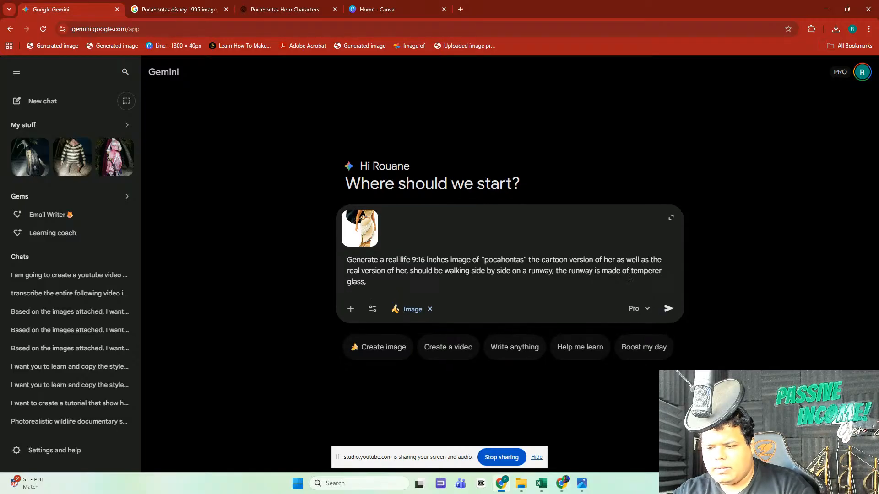
{"action": "key", "text": "BackSpace"}
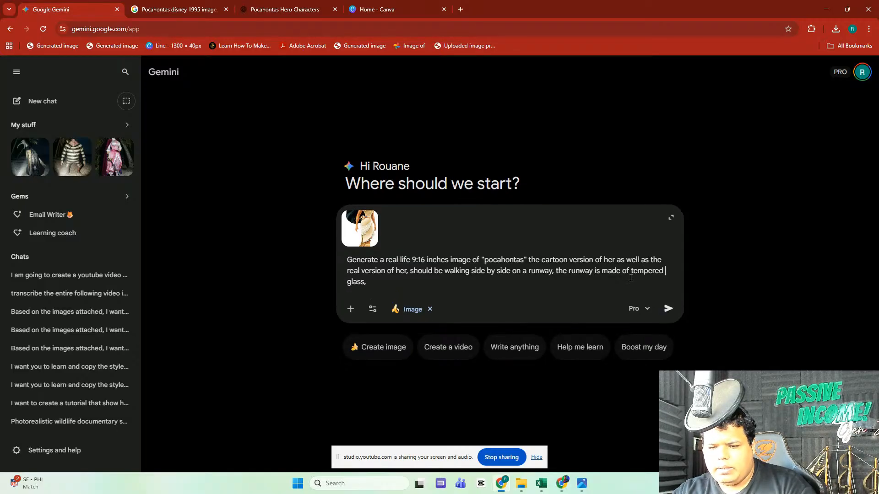
Step: Add the lighting description "and the studio is lit with perfect white bright lights" to the prompt
{"action": "type", "text": "and "}
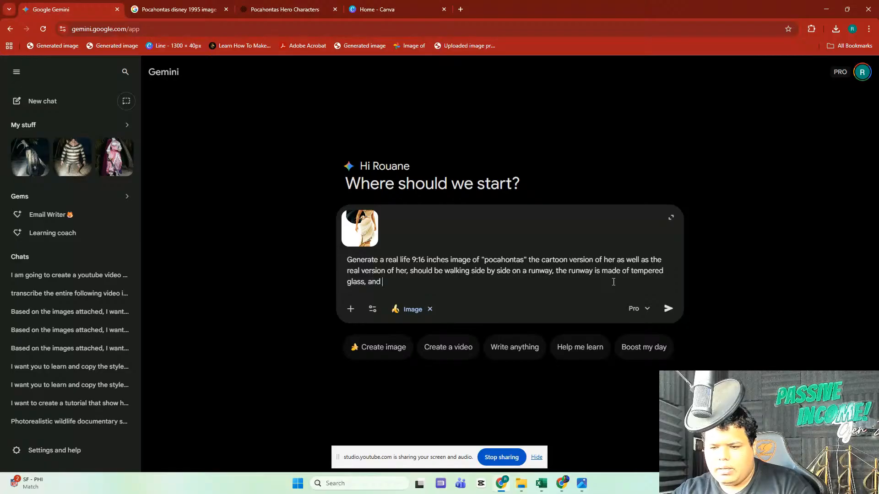
{"action": "type", "text": "the studio is"}
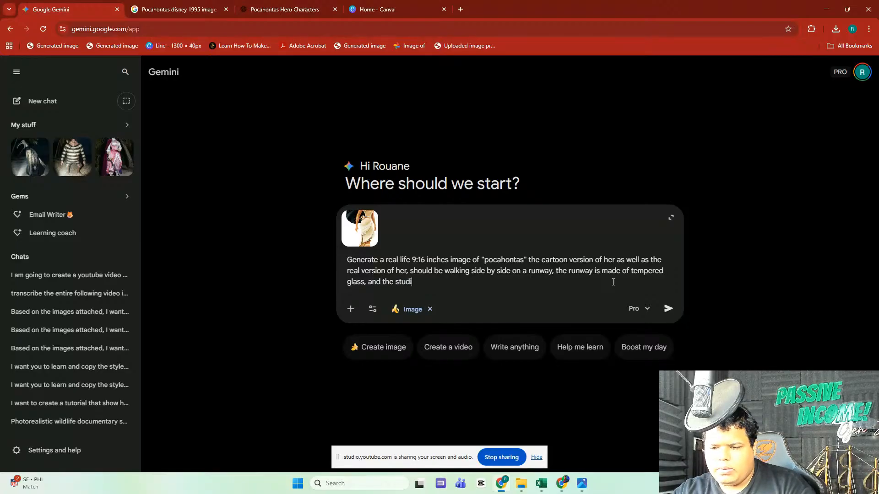
{"action": "type", "text": "with "}
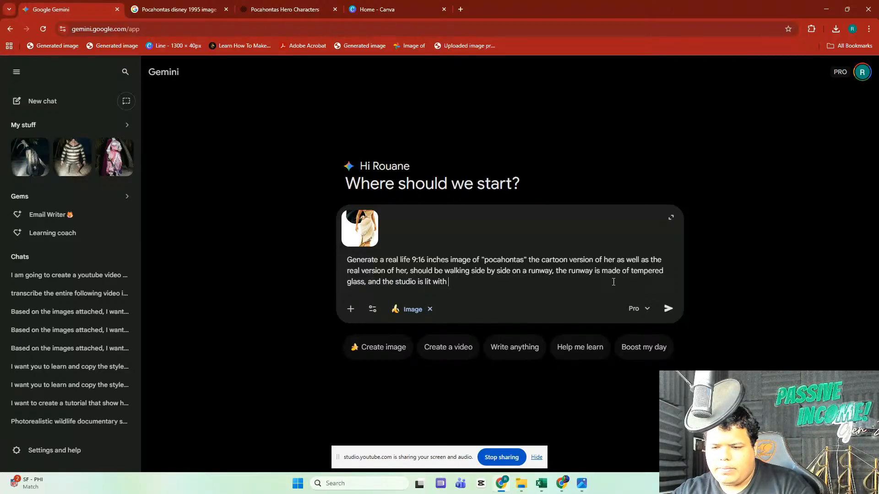
{"action": "type", "text": "perfect white "}
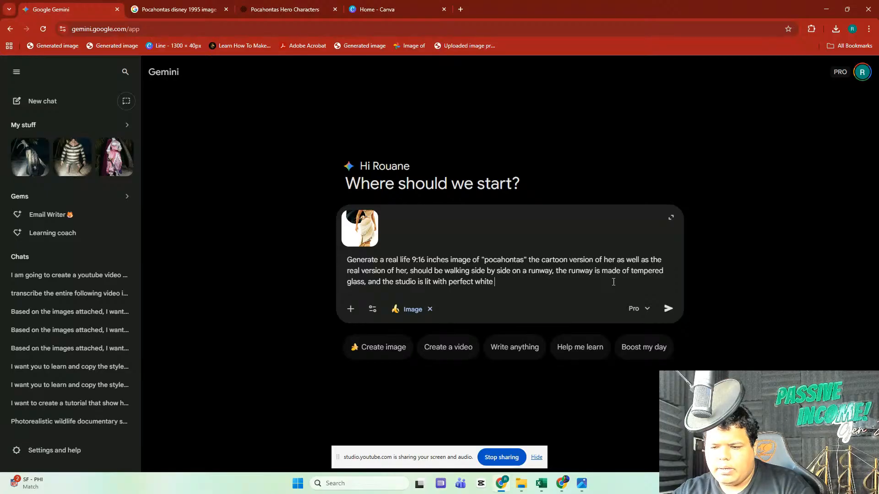
{"action": "type", "text": "bright light"}
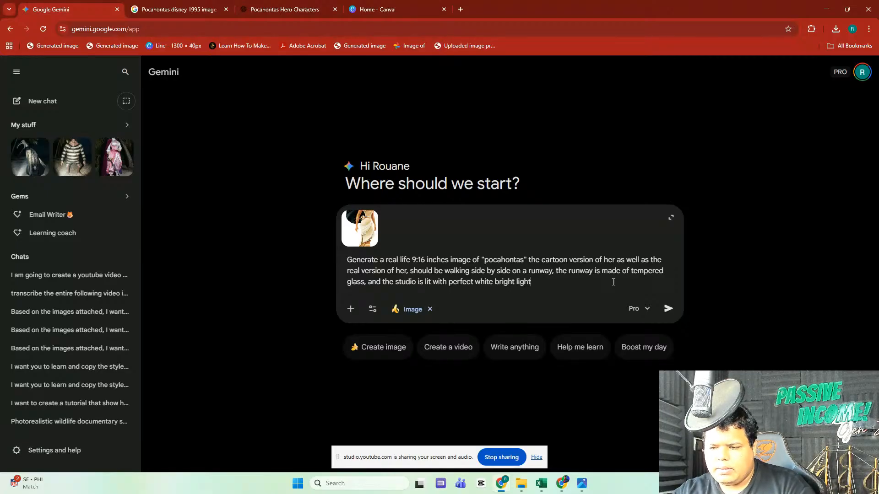
Step: Describe the audience in the prompt with "on the runway sides people are sitting enjoying the show,"
{"action": "type", "text": "s, on the "}
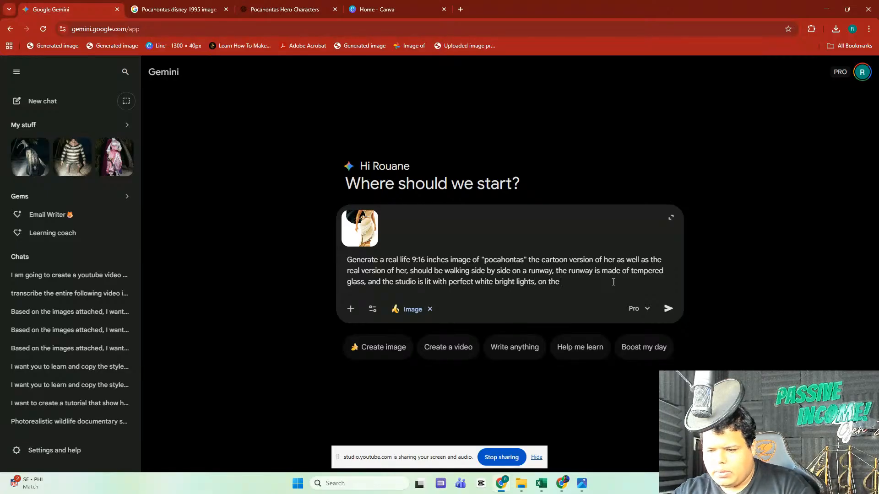
{"action": "type", "text": "runway saides"}
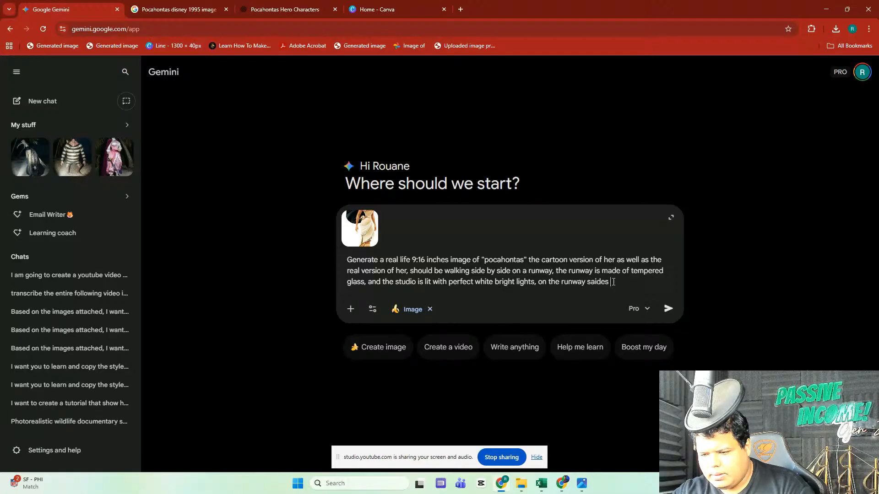
{"action": "key", "text": "BackSpace"}
{"action": "key", "text": "BackSpace"}
{"action": "key", "text": "BackSpace"}
{"action": "key", "text": "BackSpace"}
{"action": "key", "text": "BackSpace"}
{"action": "type", "text": "ide"}
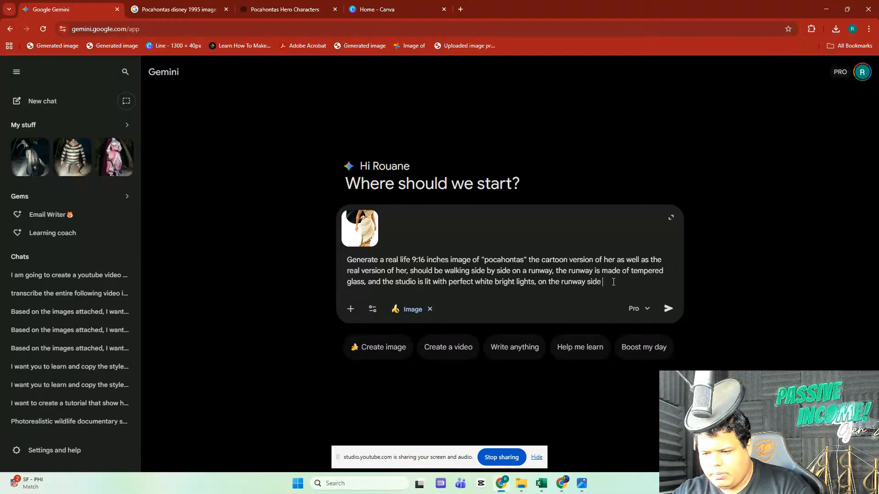
{"action": "type", "text": "s people ar"}
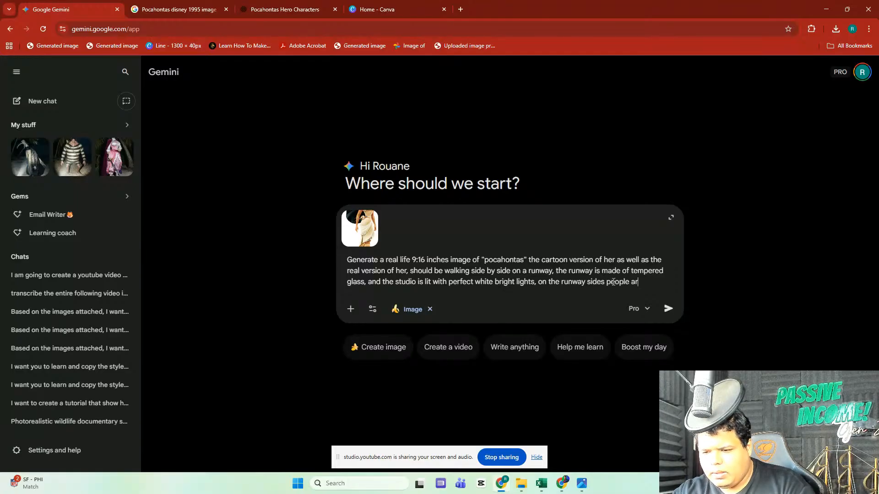
{"action": "type", "text": "e sitting enjoyi"}
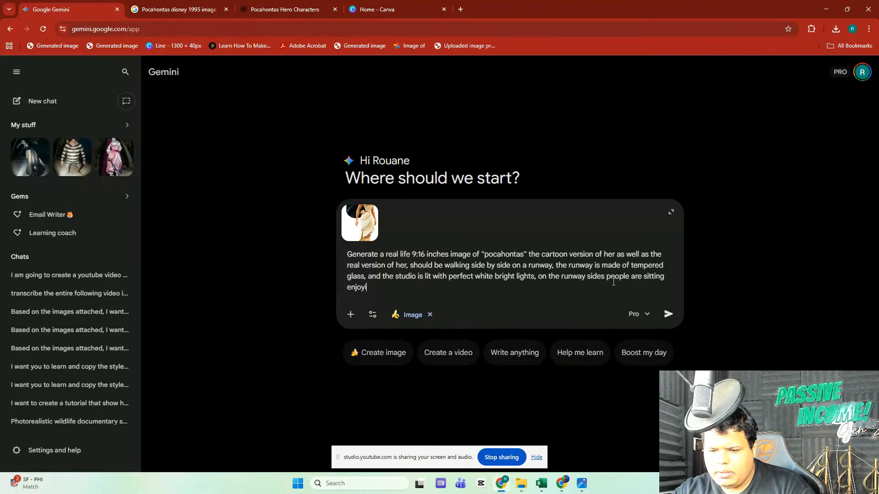
{"action": "type", "text": "ng the show,"}
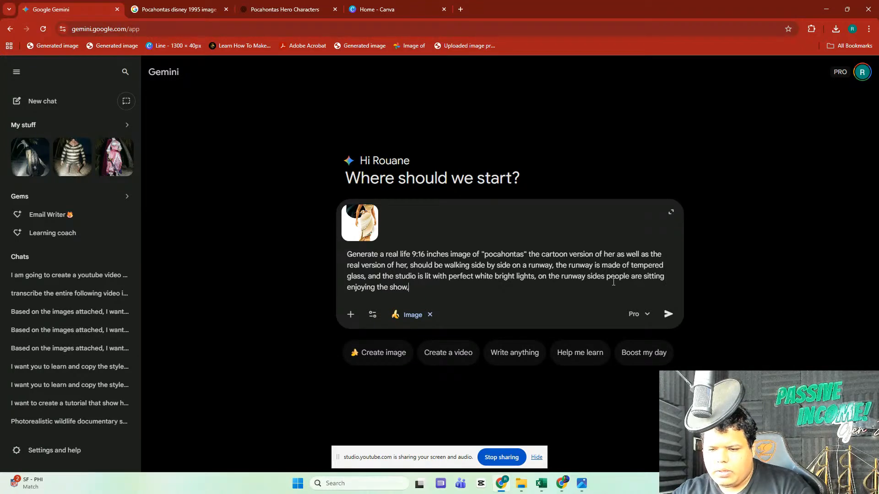
Step: Continue the prompt with "and in the back there is a big"
{"action": "type", "text": "aand in th"}
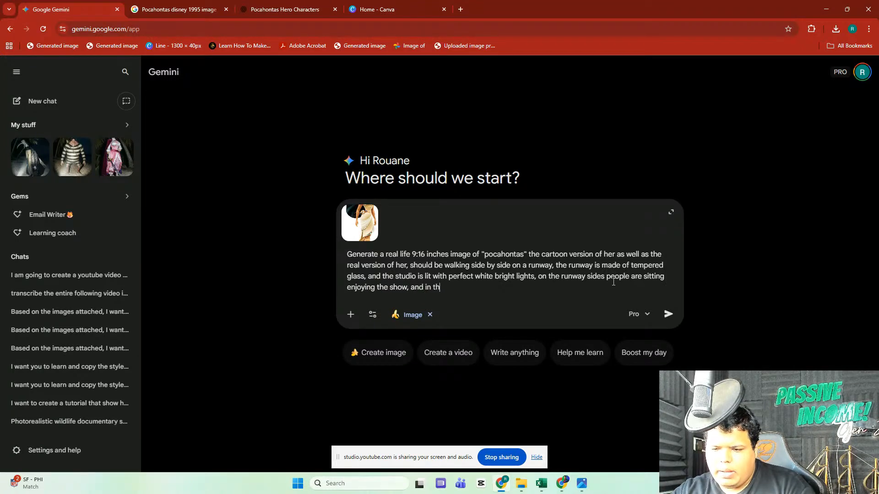
{"action": "type", "text": "e back ther e"}
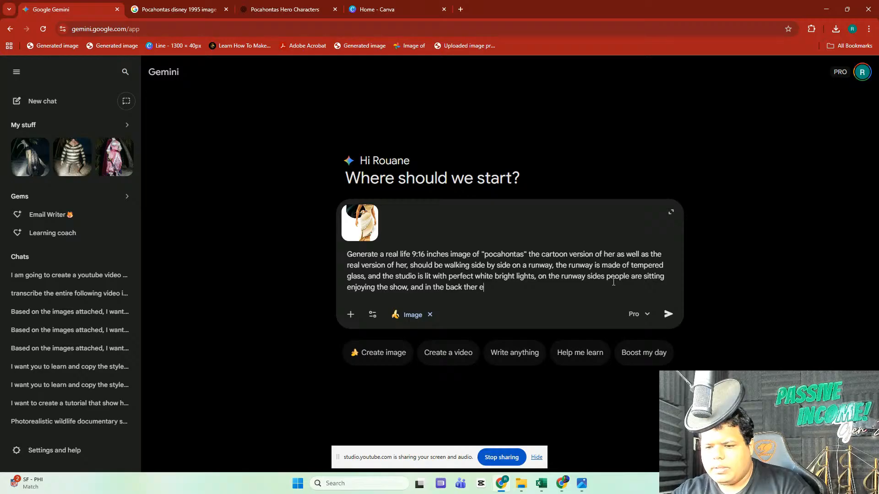
{"action": "type", "text": "e is a big scree"}
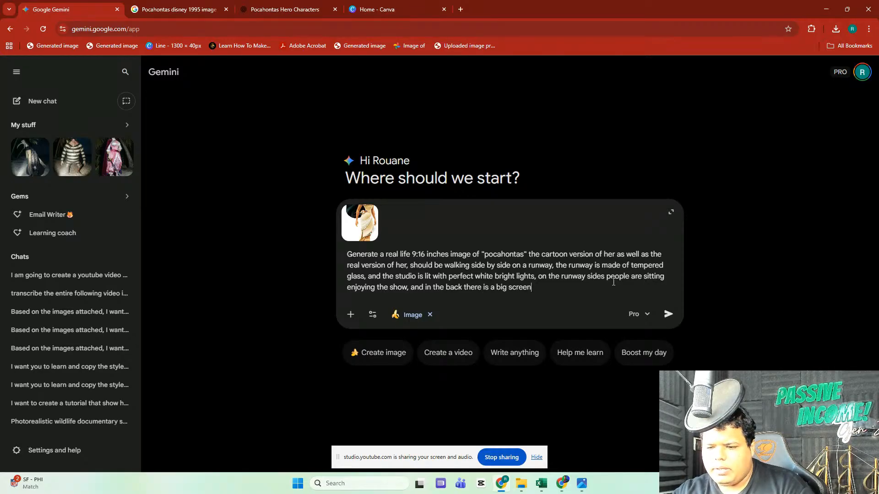
{"action": "type", "text": "n"}
{"action": "key", "text": "BackSpace"}
{"action": "key", "text": "BackSpace"}
{"action": "key", "text": "BackSpace"}
{"action": "key", "text": "BackSpace"}
{"action": "key", "text": "BackSpace"}
{"action": "key", "text": "BackSpace"}
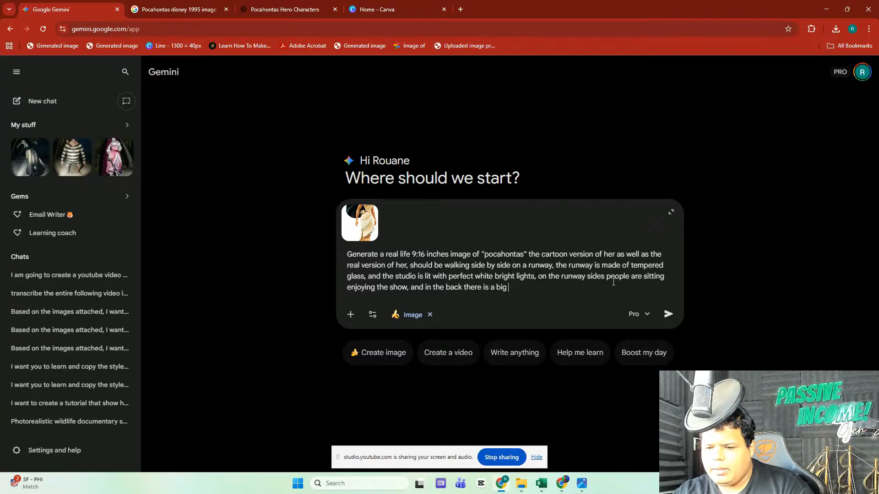
Step: Finish the prompt with "LED TV with the title of the movie "Pocahontas"" and submit it to generate the image
{"action": "type", "text": "LED Tv"}
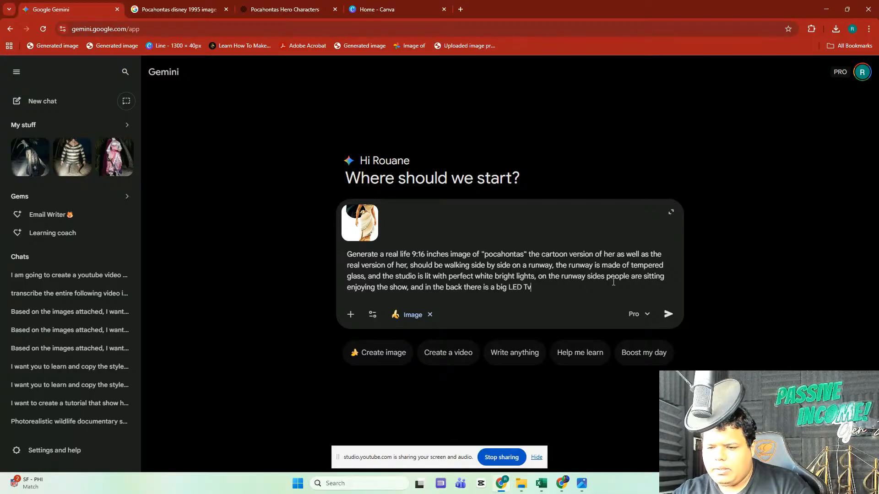
{"action": "key", "text": "BackSpace"}
{"action": "type", "text": "V with the log"}
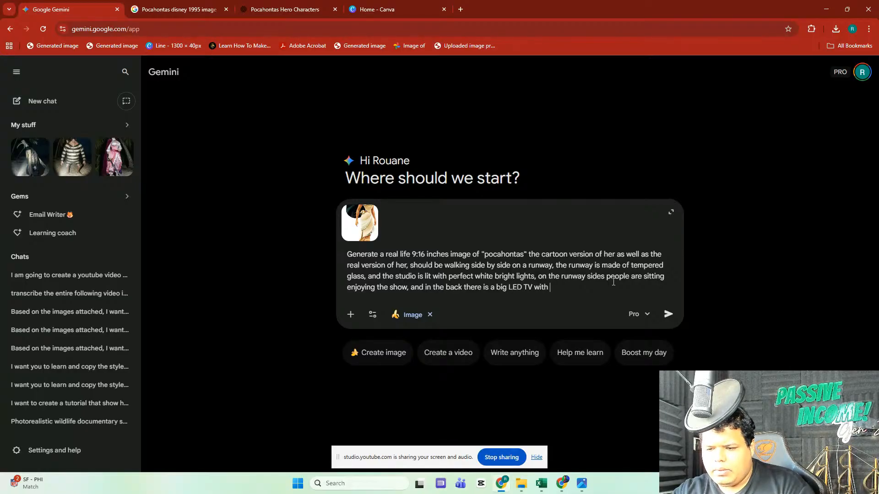
{"action": "key", "text": "BackSpace"}
{"action": "key", "text": "BackSpace"}
{"action": "key", "text": "BackSpace"}
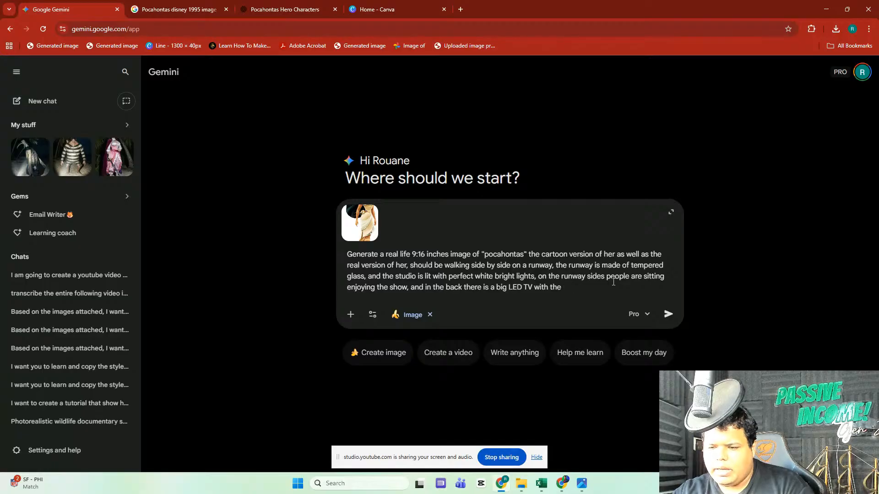
{"action": "type", "text": "title of the movi"}
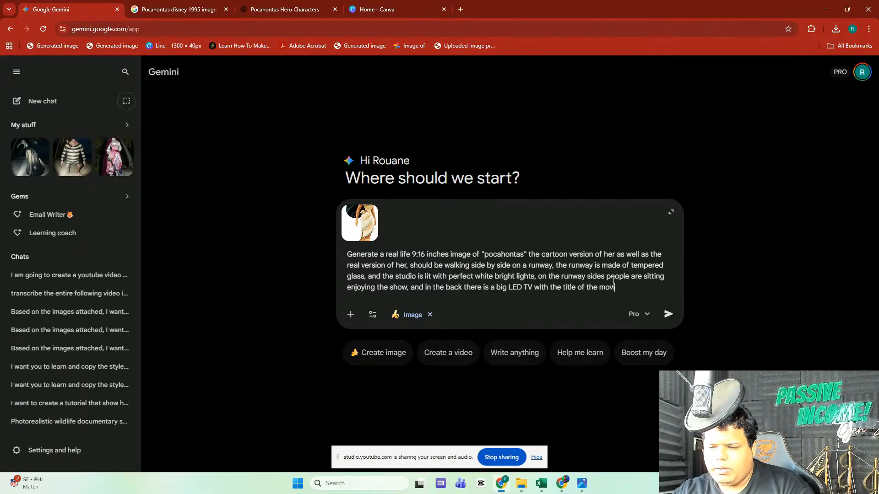
{"action": "type", "text": "e \"Pocahontas"}
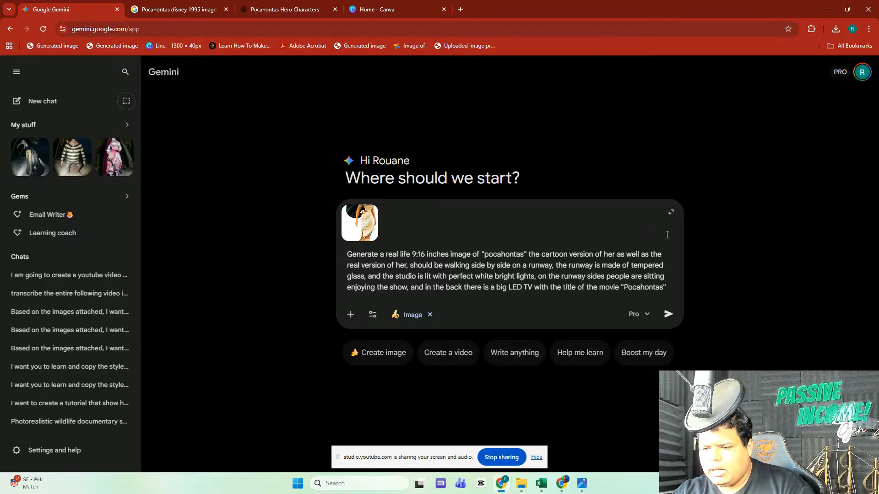
{"action": "key", "text": "Return"}
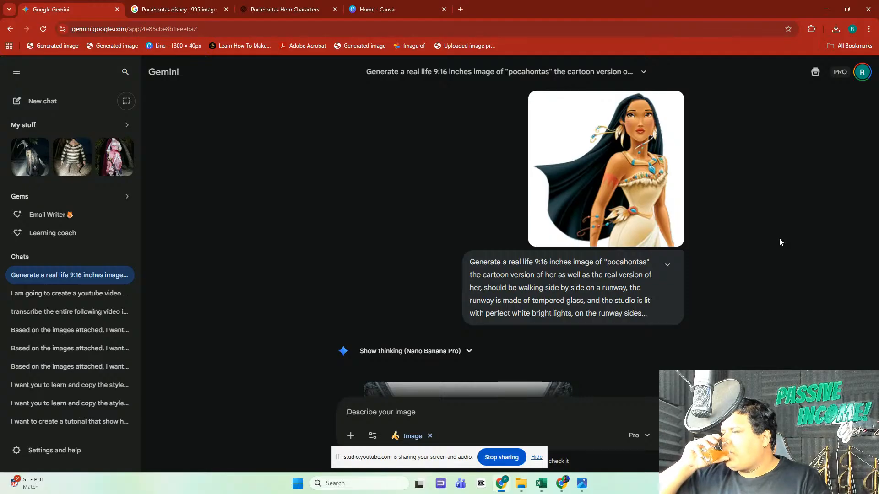
Step: Examine the generated Pocahontas runway image in the enlarged view and return to the chat
{"action": "scroll", "coordinate": [735, 205], "scroll_direction": "down", "scroll_amount": 5}
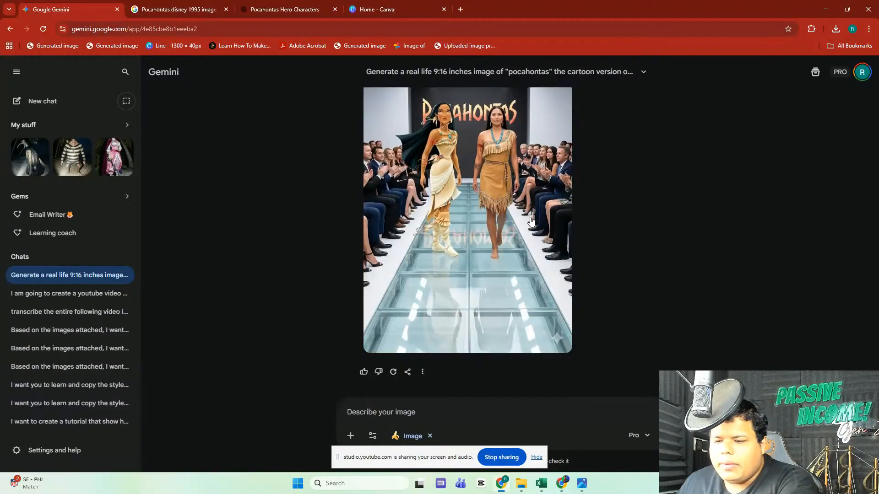
{"action": "left_click", "coordinate": [530, 217]}
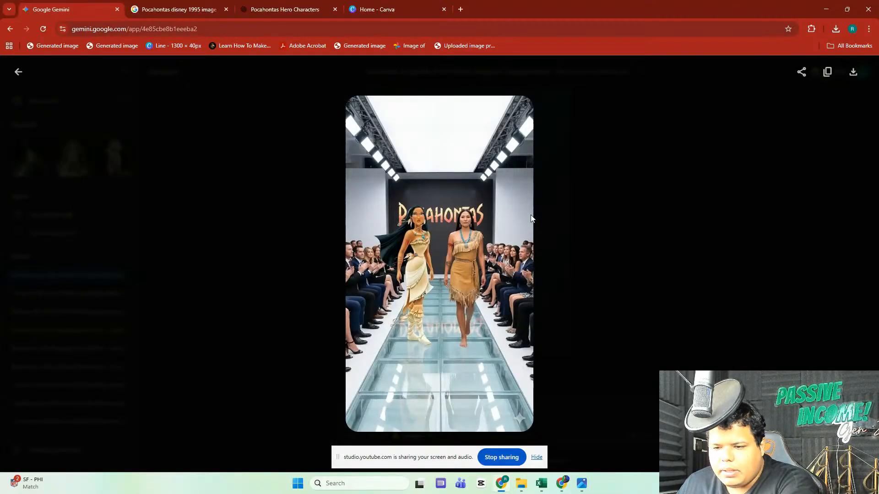
{"action": "left_click", "coordinate": [614, 244]}
Step: Reopen the submitted Pocahontas prompt for editing and insert "medium closeup" before "image of"
{"action": "scroll", "coordinate": [592, 235], "scroll_direction": "up", "scroll_amount": 5}
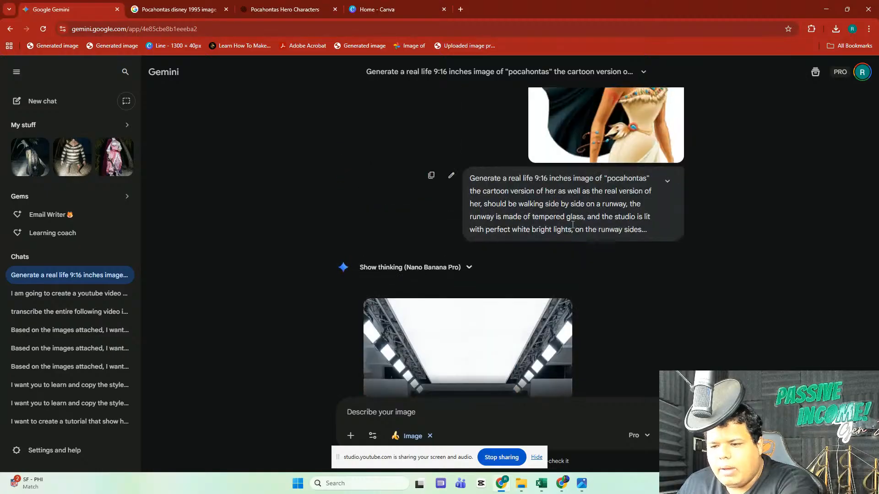
{"action": "left_click", "coordinate": [451, 176]}
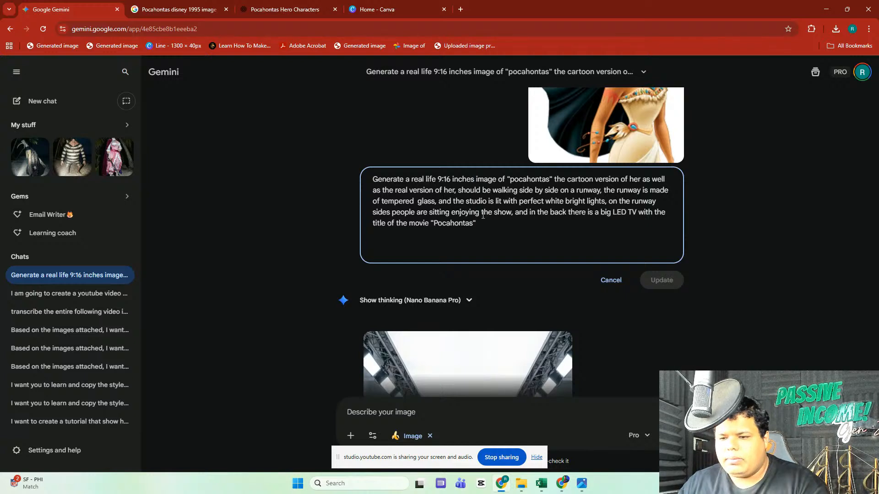
{"action": "type", "text": "closeup"}
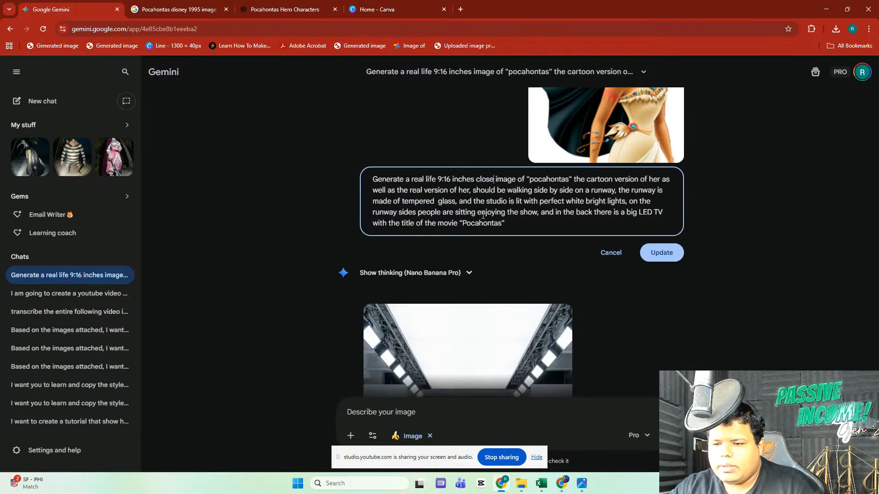
{"action": "left_click", "coordinate": [476, 179]}
{"action": "type", "text": "medium"}
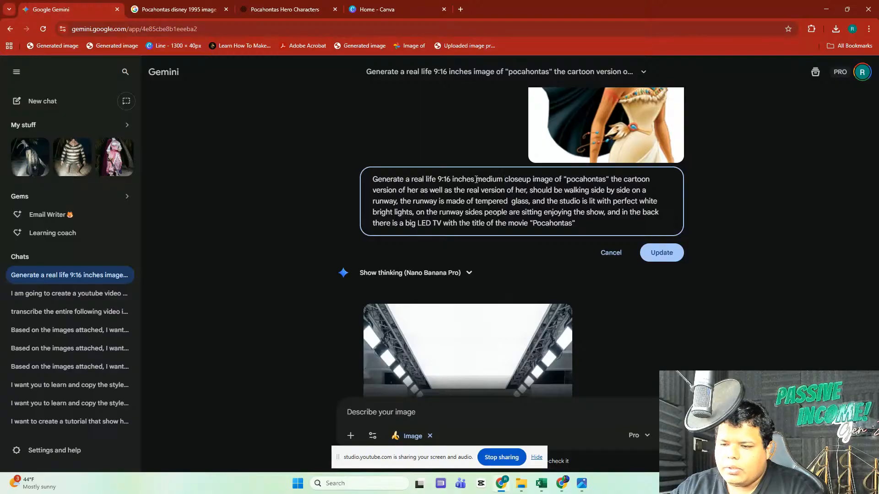
Step: Add "(Make her very attractive)" after "the real version of her" in the prompt
{"action": "left_click", "coordinate": [527, 189]}
{"action": "type", "text": ", "}
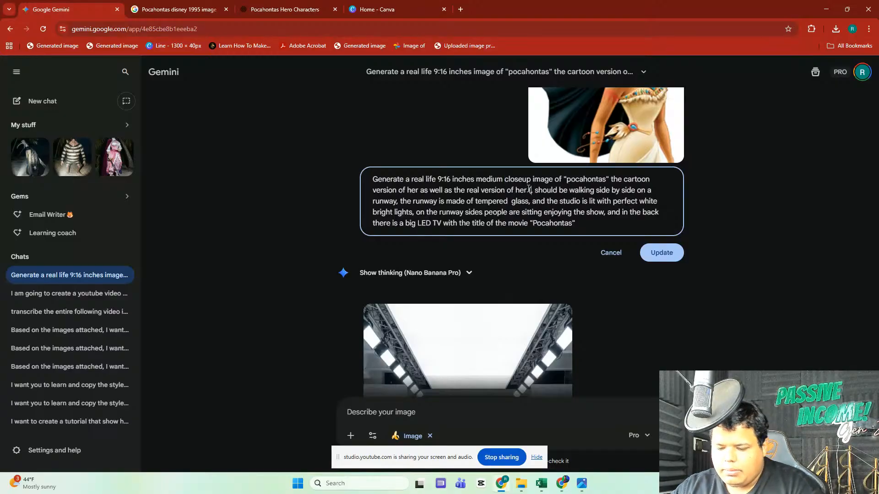
{"action": "type", "text": "(Make "}
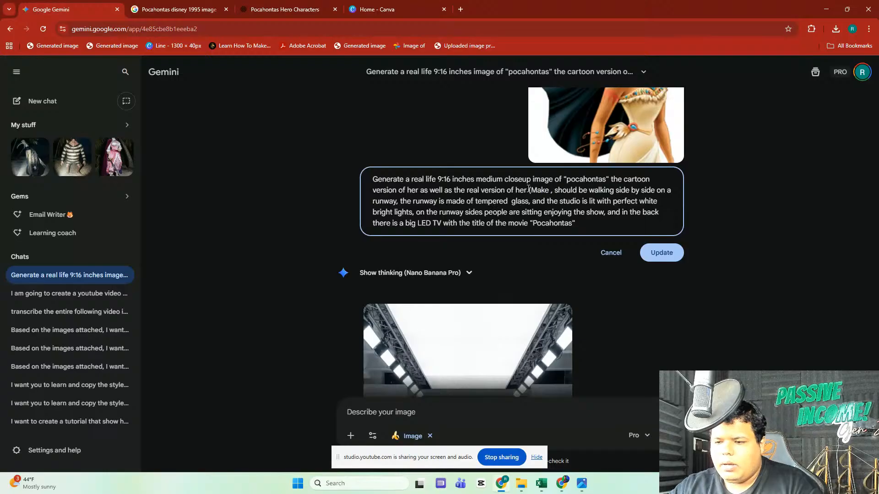
{"action": "type", "text": "her very attra"}
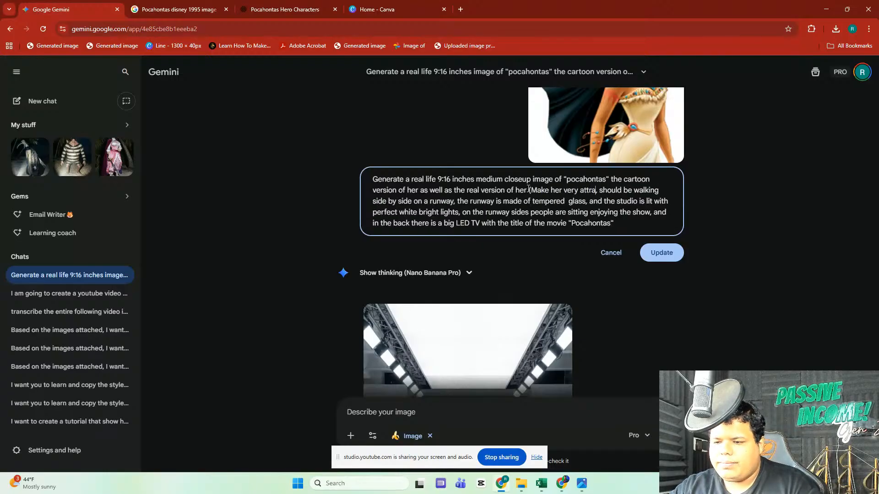
{"action": "type", "text": "ctive)"}
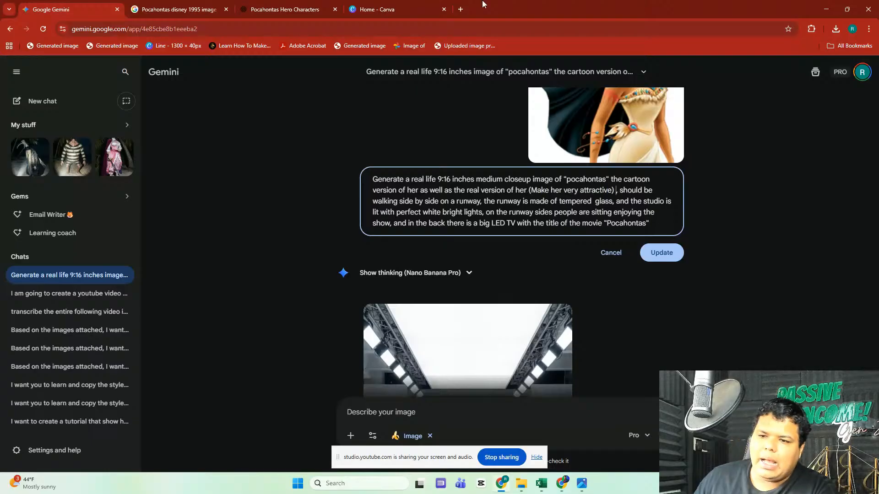
Step: Look through alternative Pocahontas character pictures in the Google image results and return to the Gemini chat
{"action": "left_click", "coordinate": [226, 4]}
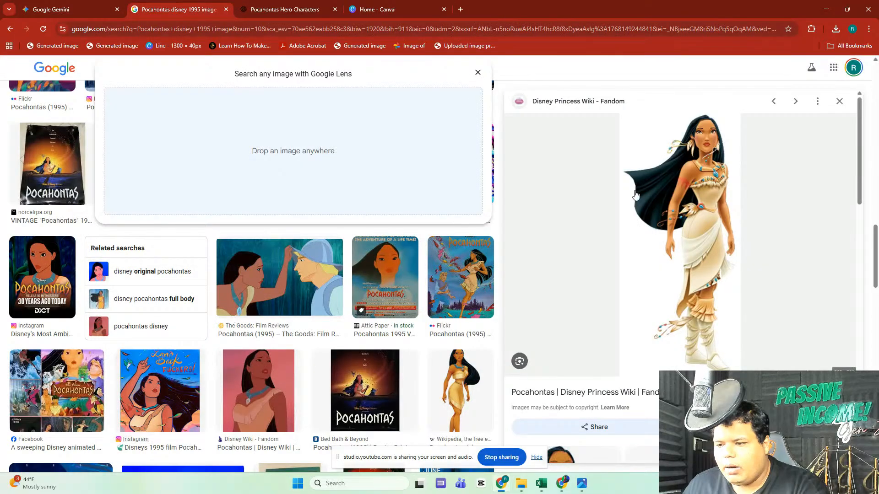
{"action": "left_click", "coordinate": [268, 397]}
{"action": "scroll", "coordinate": [740, 286], "scroll_direction": "down", "scroll_amount": 10}
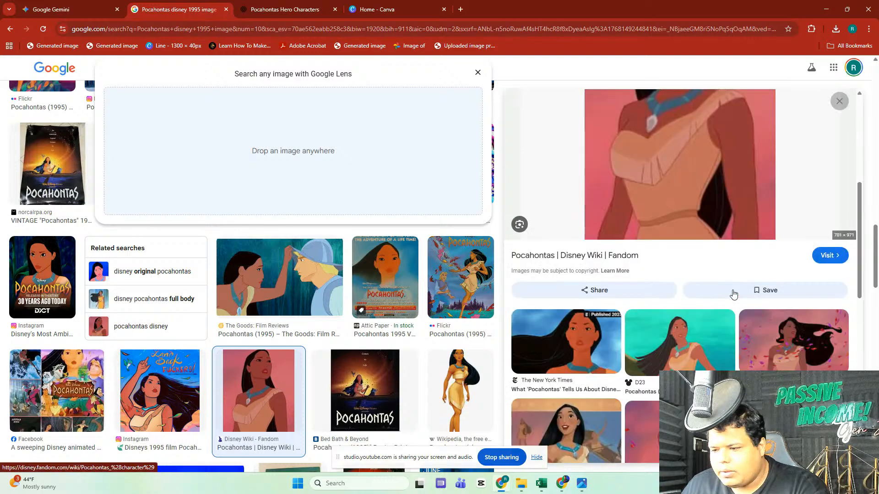
{"action": "left_click", "coordinate": [698, 259]}
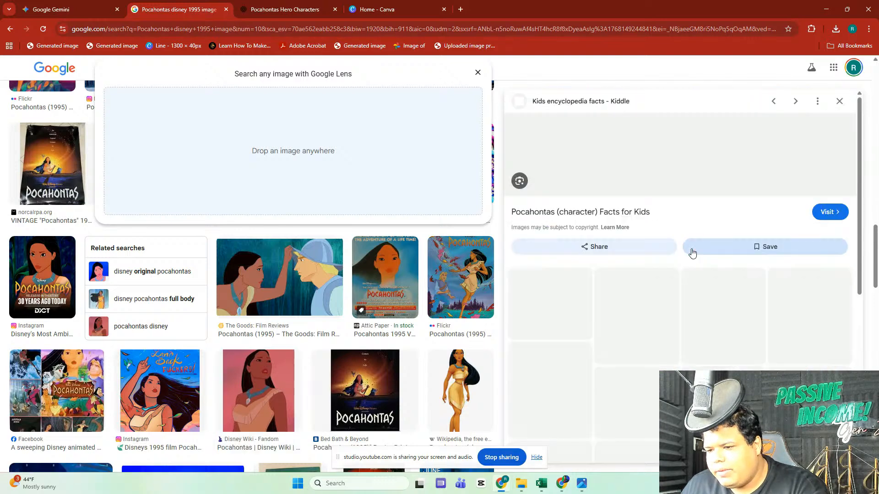
{"action": "scroll", "coordinate": [696, 246], "scroll_direction": "down", "scroll_amount": 5}
{"action": "scroll", "coordinate": [695, 242], "scroll_direction": "down", "scroll_amount": 1}
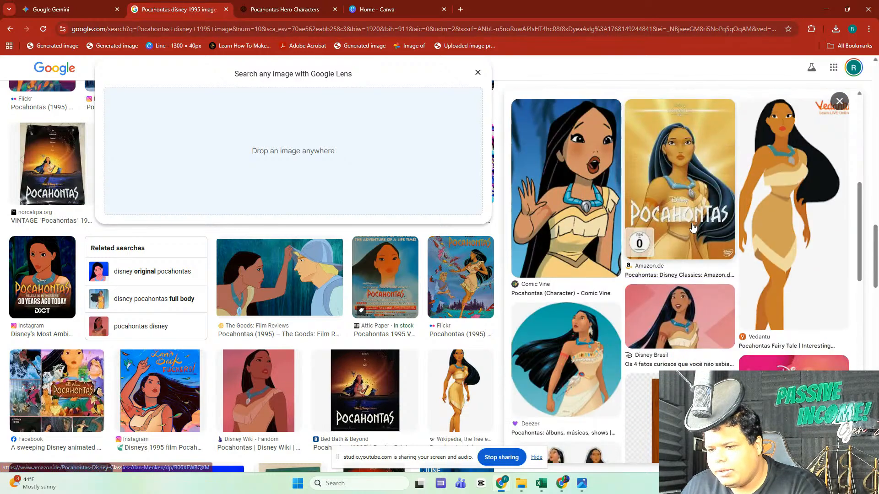
{"action": "scroll", "coordinate": [692, 228], "scroll_direction": "up", "scroll_amount": 6}
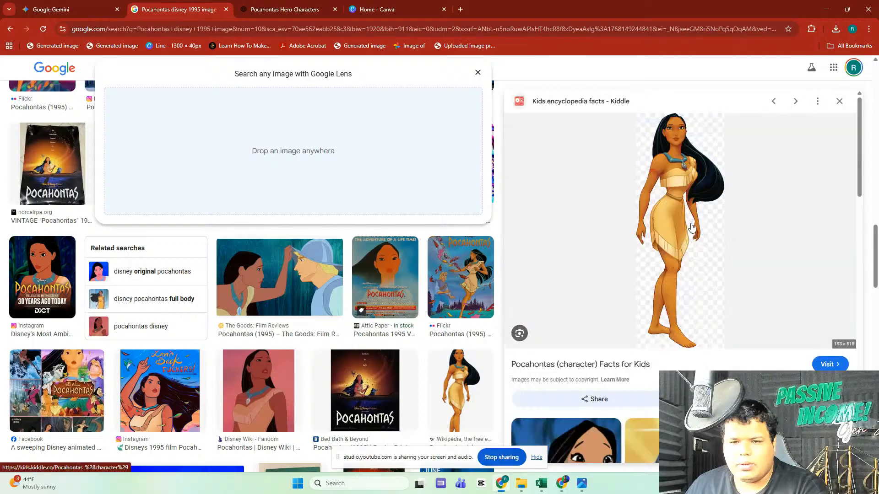
{"action": "key", "text": "ctrl+1"}
Step: Reword the prompt's ending to "in the top back there is a big screen LED TV" and resubmit the edited prompt
{"action": "scroll", "coordinate": [584, 231], "scroll_direction": "down", "scroll_amount": 5}
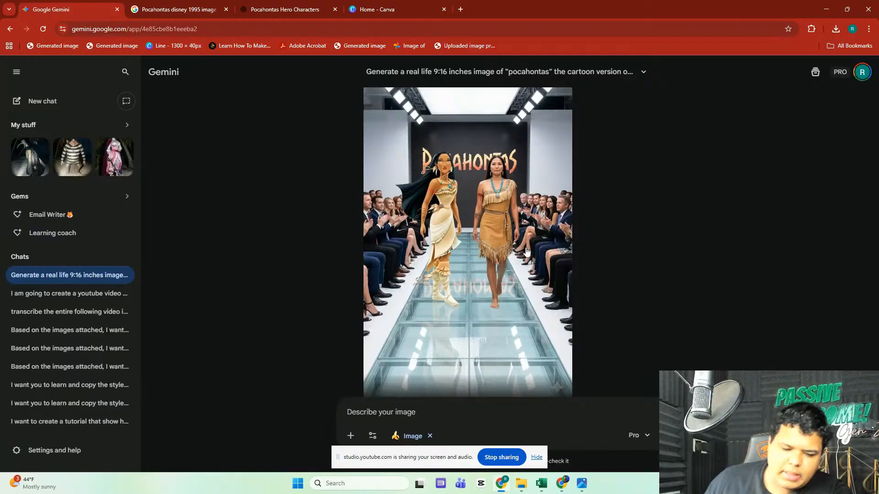
{"action": "scroll", "coordinate": [528, 252], "scroll_direction": "up", "scroll_amount": 5}
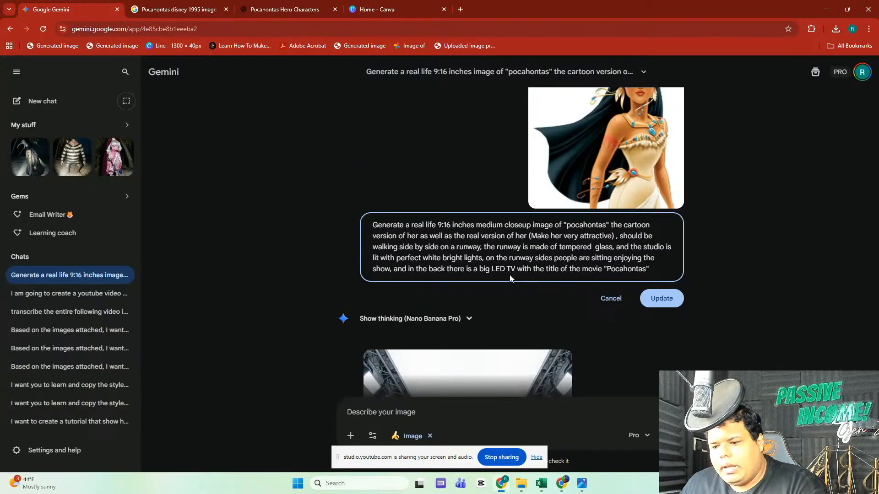
{"action": "double_click", "coordinate": [441, 270]}
{"action": "type", "text": "top back there i"}
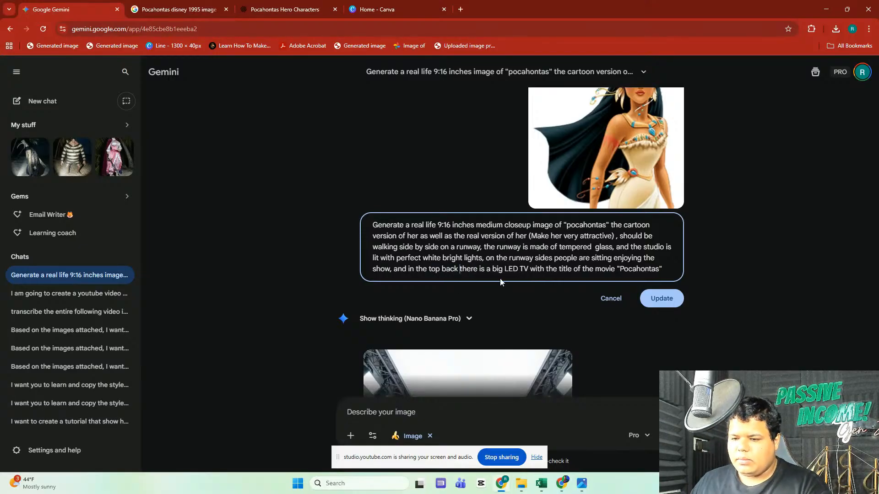
{"action": "type", "text": "s a big screen"}
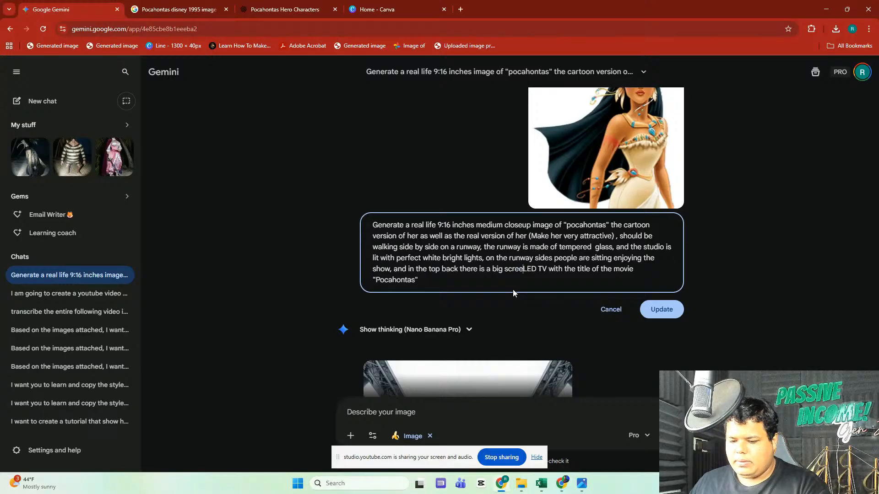
{"action": "left_click", "coordinate": [660, 314]}
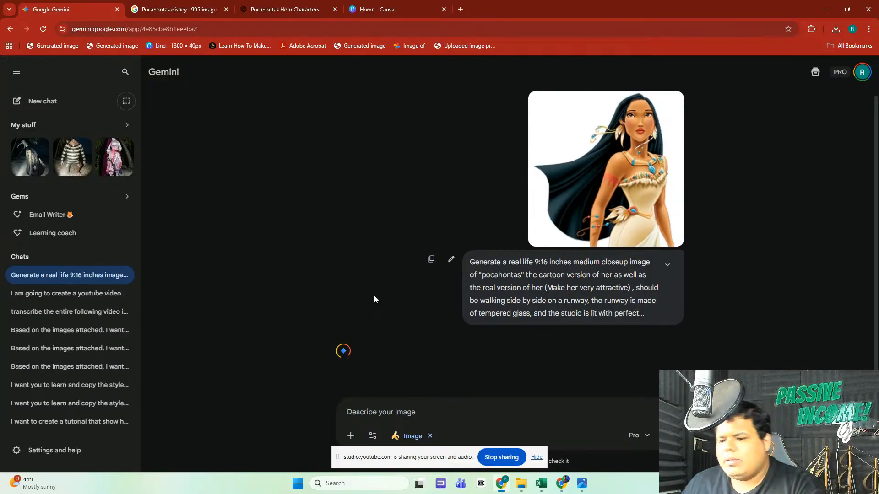
Step: Expand the submitted prompt, copy its full text, and open its Pocahontas reference image in a separate browser tab
{"action": "left_click", "coordinate": [667, 265]}
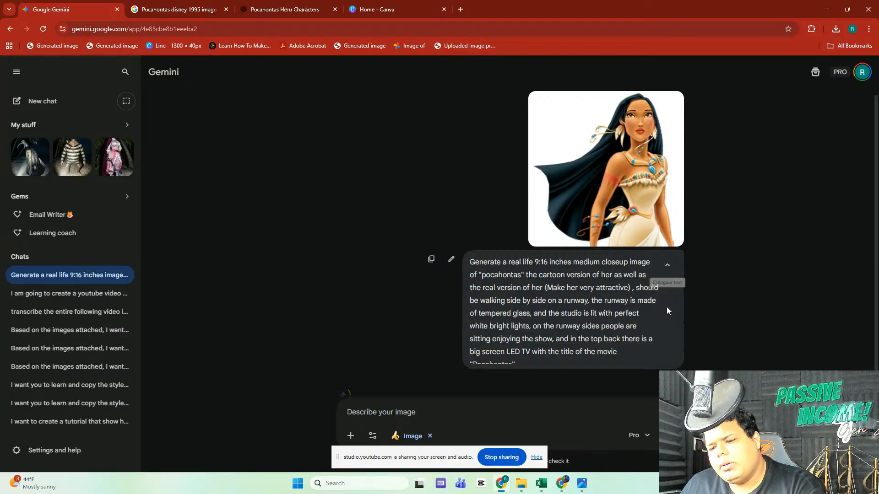
{"action": "triple_click", "coordinate": [520, 259]}
{"action": "key", "text": "ctrl+c"}
{"action": "right_click", "coordinate": [520, 258]}
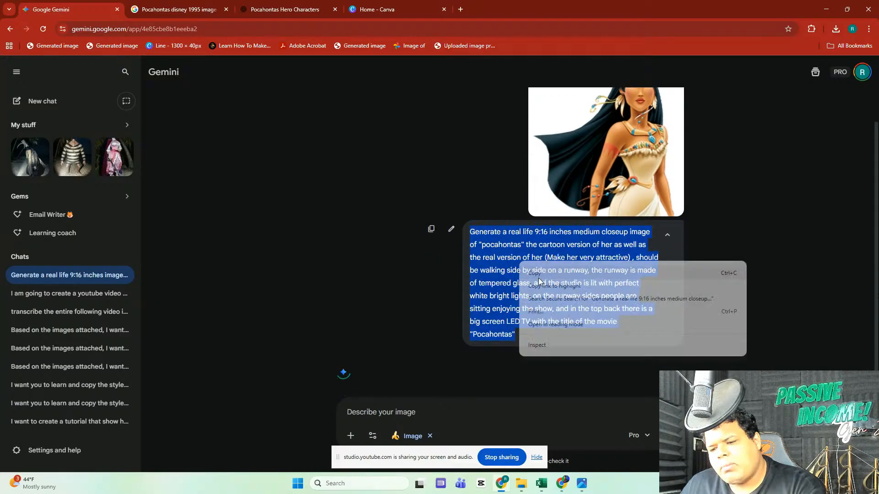
{"action": "left_click", "coordinate": [539, 276]}
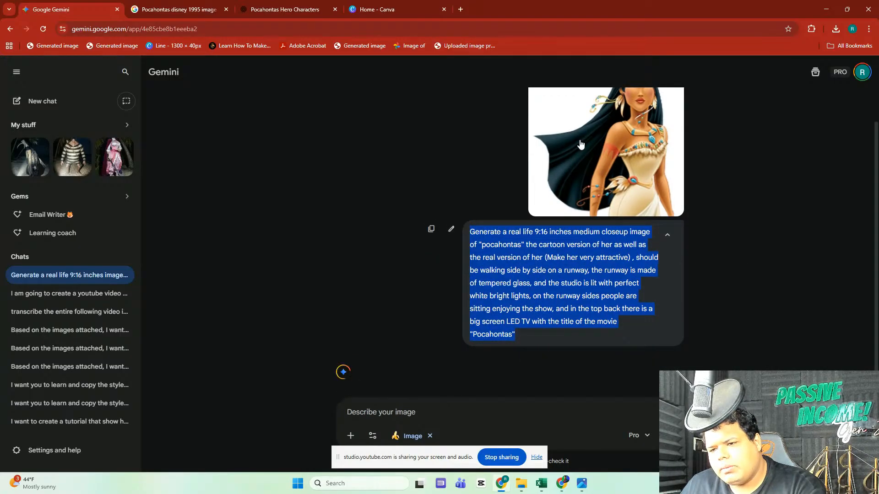
{"action": "left_click_drag", "start_coordinate": [592, 161], "coordinate": [524, 4]}
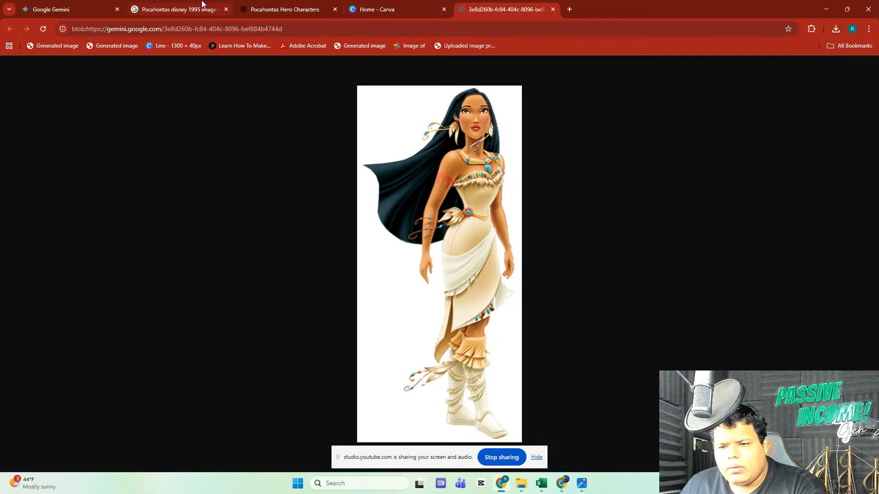
Step: Load a fresh Gemini chat at gemini.google.com/app and paste the copied prompt into it
{"action": "left_click", "coordinate": [92, 4]}
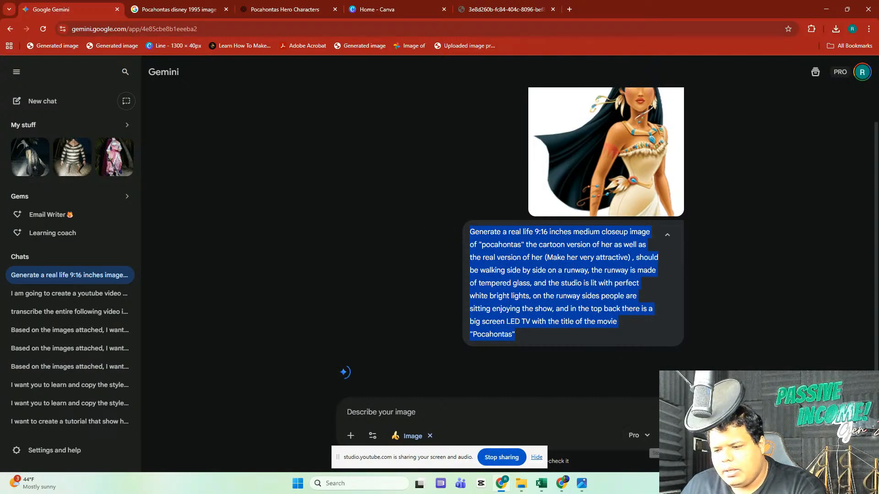
{"action": "left_click", "coordinate": [111, 34]}
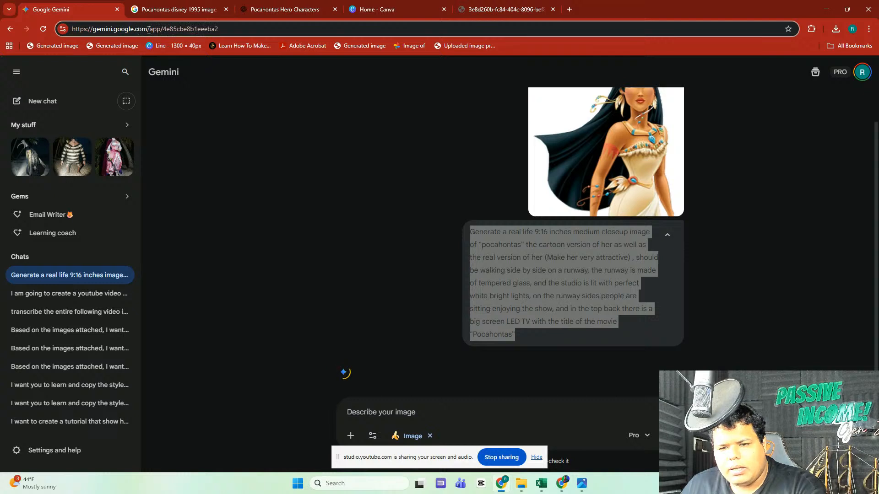
{"action": "left_click_drag", "start_coordinate": [146, 29], "coordinate": [358, 42]}
{"action": "key", "text": "BackSpace"}
{"action": "key", "text": "Return"}
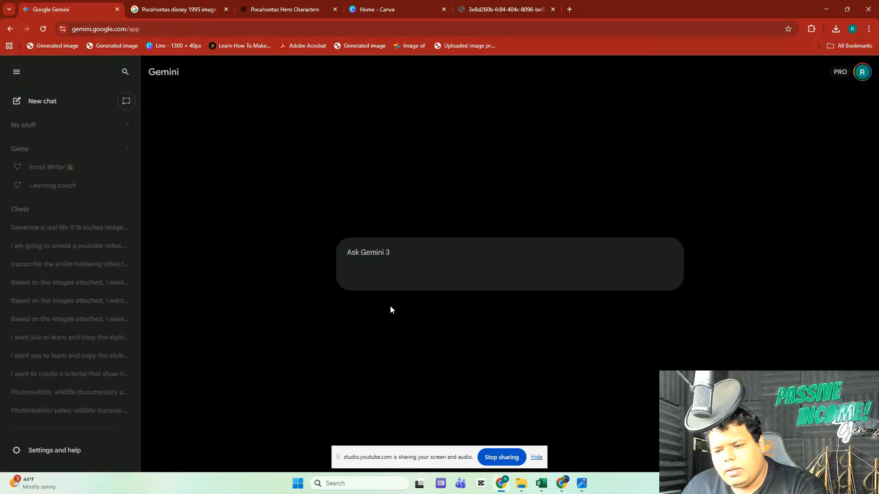
{"action": "left_click", "coordinate": [399, 317]}
{"action": "right_click", "coordinate": [416, 252]}
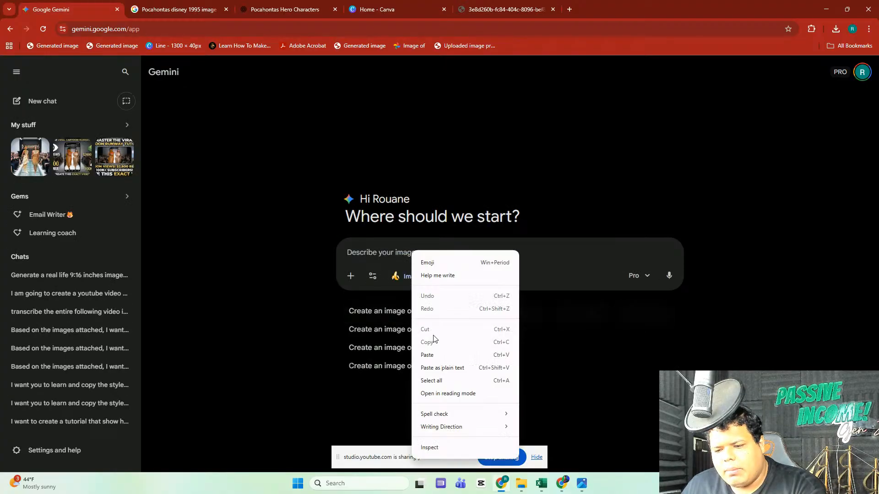
{"action": "left_click", "coordinate": [435, 341]}
Step: Copy the Pocahontas reference image from its own tab, attach it to the pasted Gemini prompt and submit for generation
{"action": "left_click", "coordinate": [503, 9]}
{"action": "right_click", "coordinate": [478, 193]}
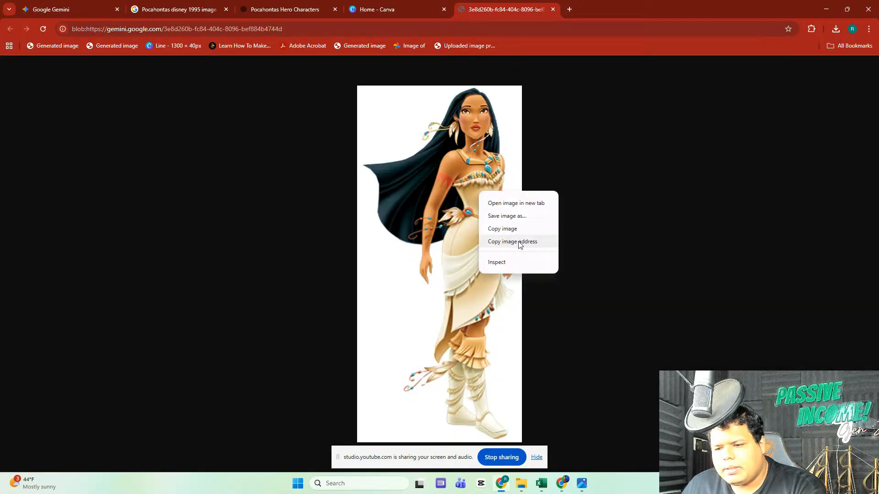
{"action": "left_click", "coordinate": [512, 229]}
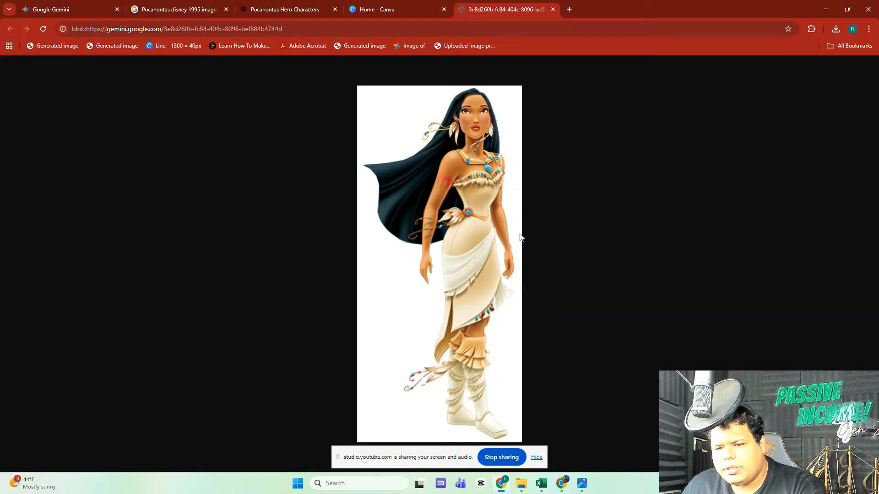
{"action": "left_click", "coordinate": [50, 9]}
{"action": "right_click", "coordinate": [569, 279]}
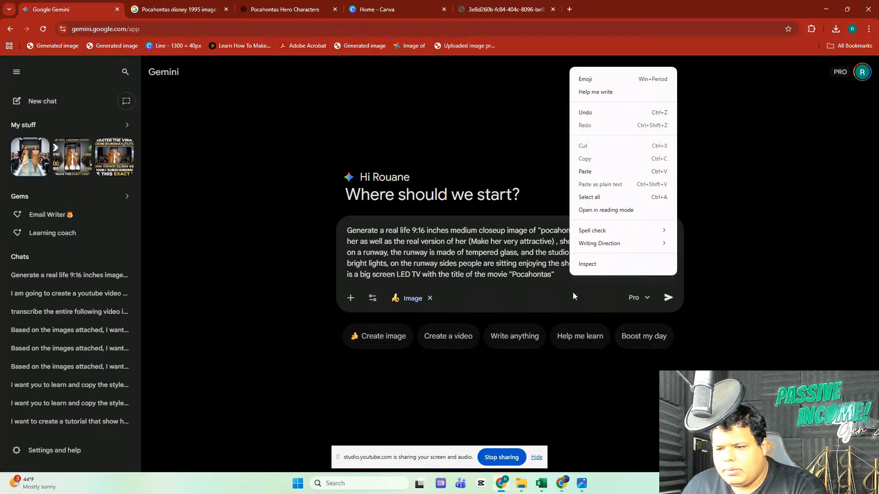
{"action": "left_click", "coordinate": [594, 172]}
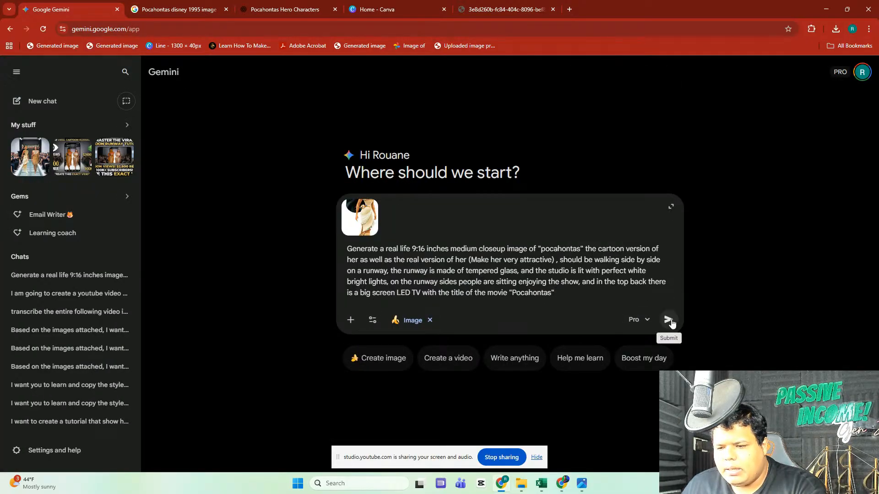
{"action": "left_click", "coordinate": [669, 319]}
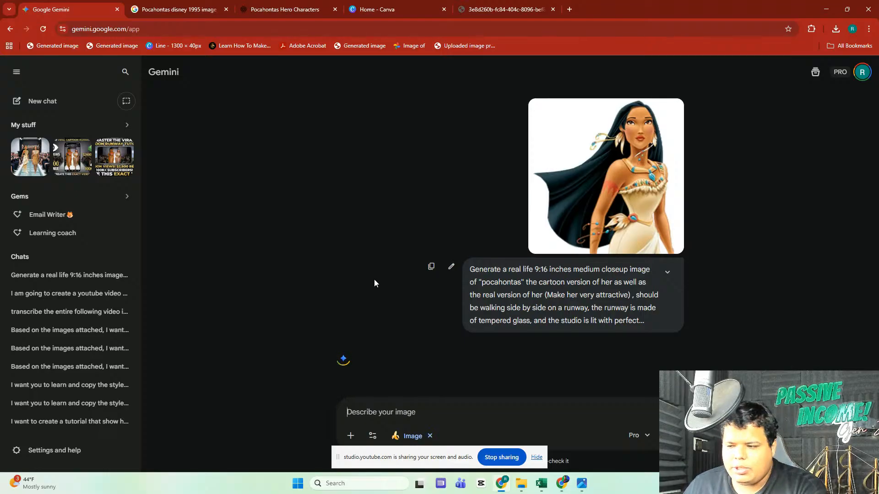
Step: Check the live stream and its chat in the YouTube Studio window, and minimize that window again
{"action": "mouse_move", "coordinate": [562, 484]}
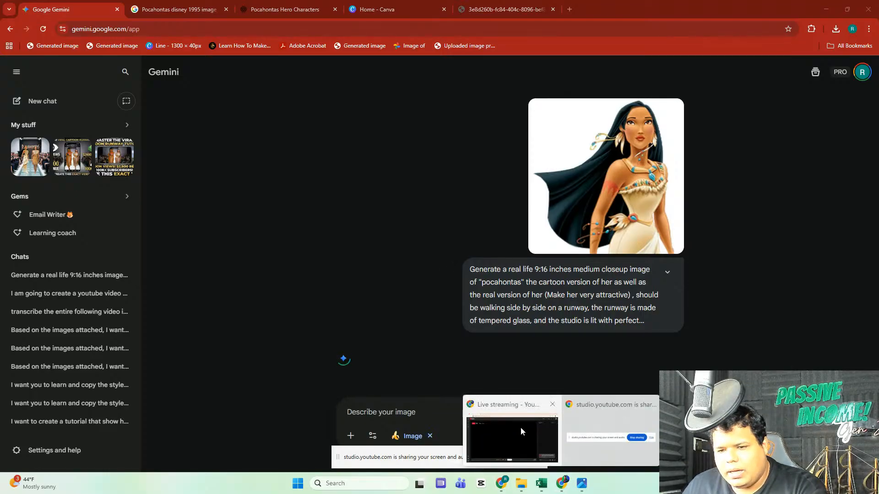
{"action": "left_click", "coordinate": [521, 428]}
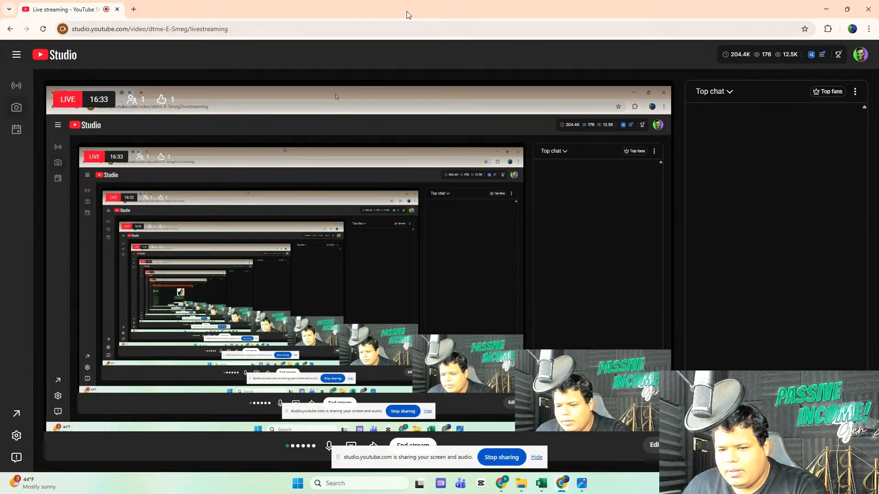
{"action": "double_click", "coordinate": [334, 7]}
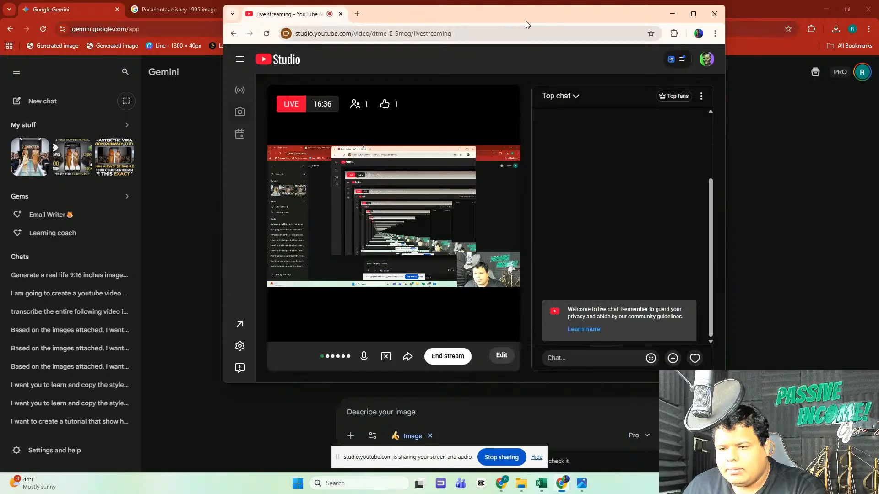
{"action": "double_click", "coordinate": [525, 21]}
{"action": "left_click", "coordinate": [826, 10]}
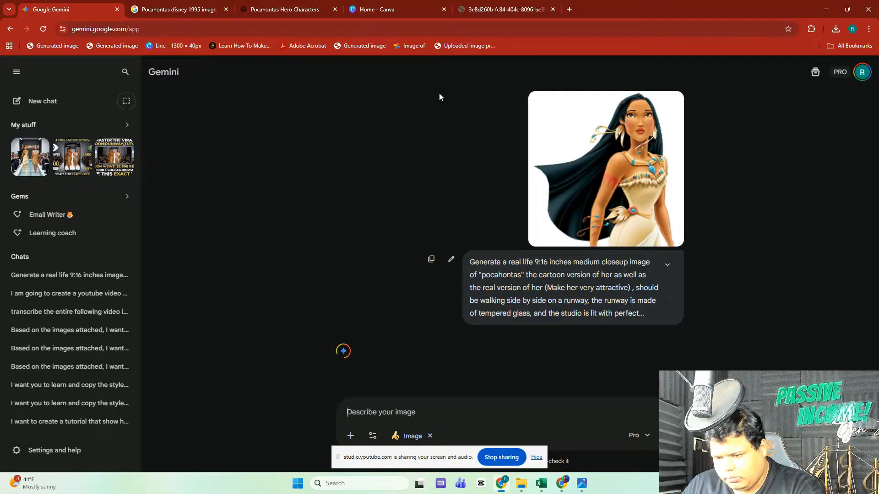
Step: Load a fresh Gemini page and reopen the earlier "Generate a real life 9:16 inches image" Pocahontas chat at its original prompt
{"action": "left_click", "coordinate": [485, 30]}
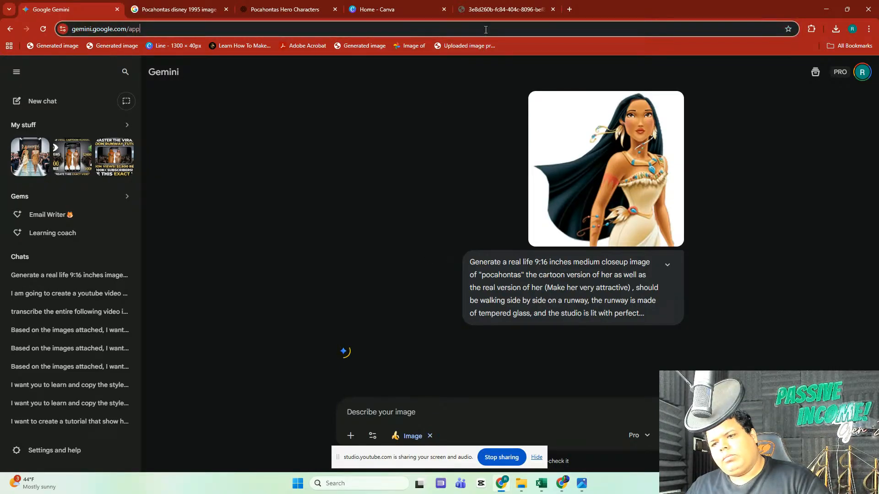
{"action": "key", "text": "Return"}
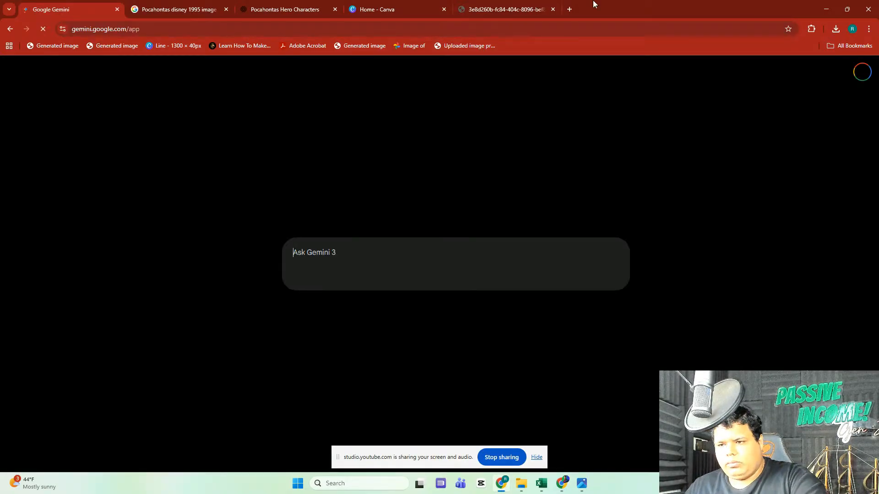
{"action": "double_click", "coordinate": [587, 7]}
{"action": "left_click", "coordinate": [684, 10]}
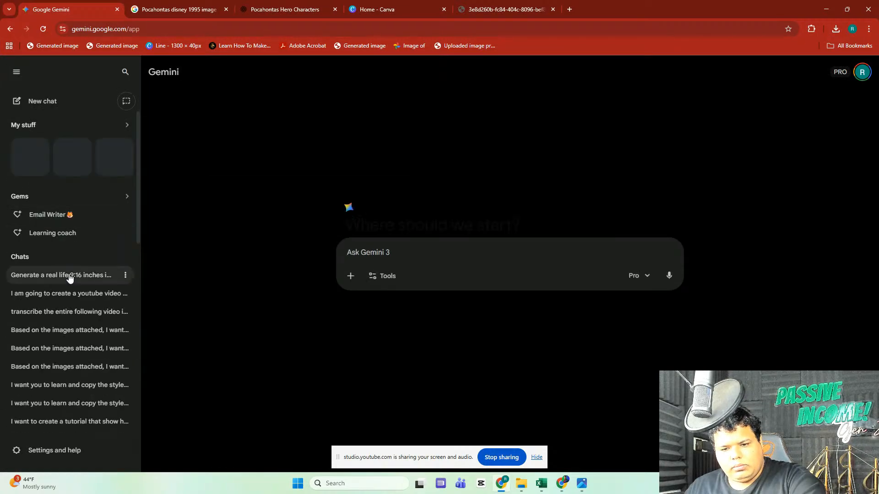
{"action": "left_click", "coordinate": [68, 276]}
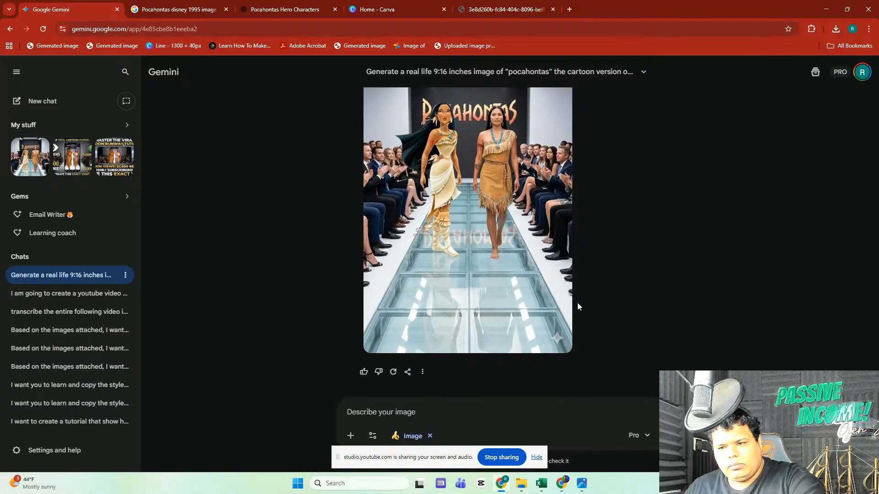
{"action": "scroll", "coordinate": [578, 306], "scroll_direction": "up", "scroll_amount": 6}
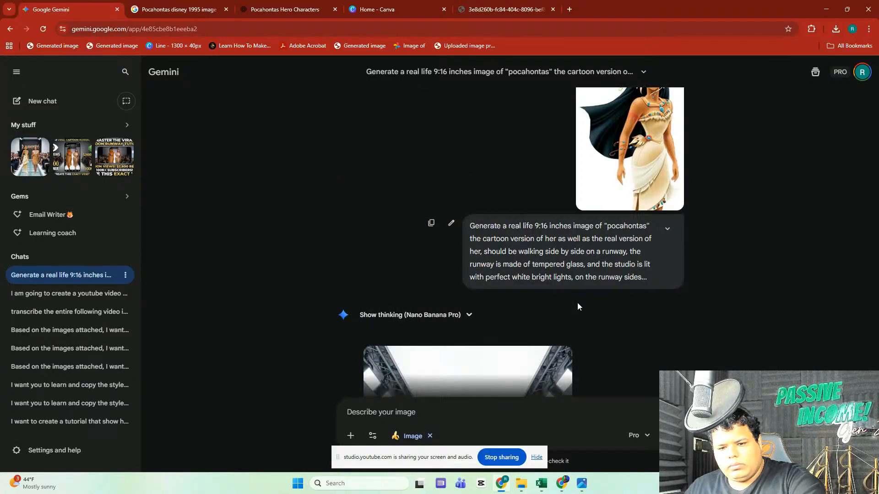
{"action": "left_click", "coordinate": [451, 223]}
{"action": "key", "text": "ctrl+a"}
{"action": "right_click", "coordinate": [430, 244]}
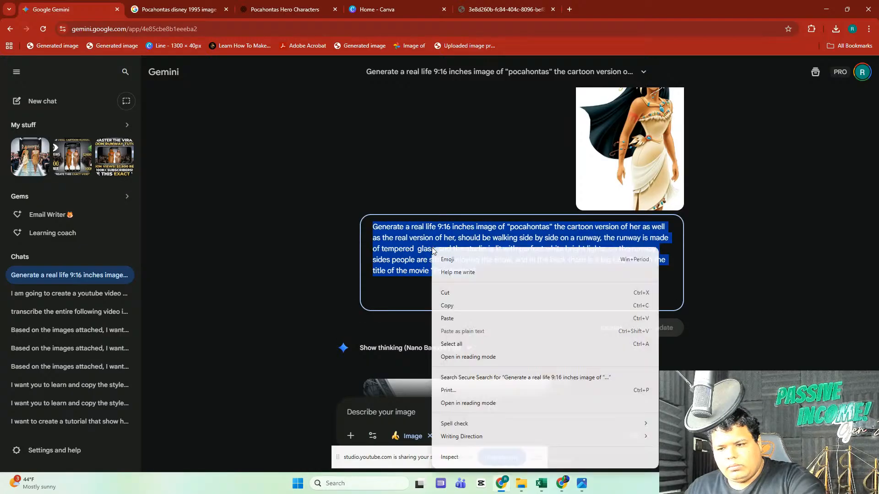
{"action": "left_click", "coordinate": [462, 319]}
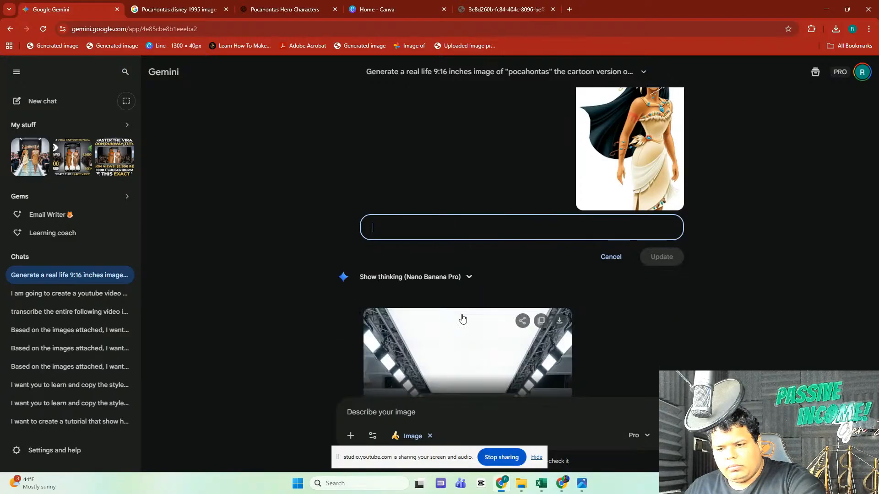
{"action": "right_click", "coordinate": [426, 224]}
{"action": "key", "text": "Escape"}
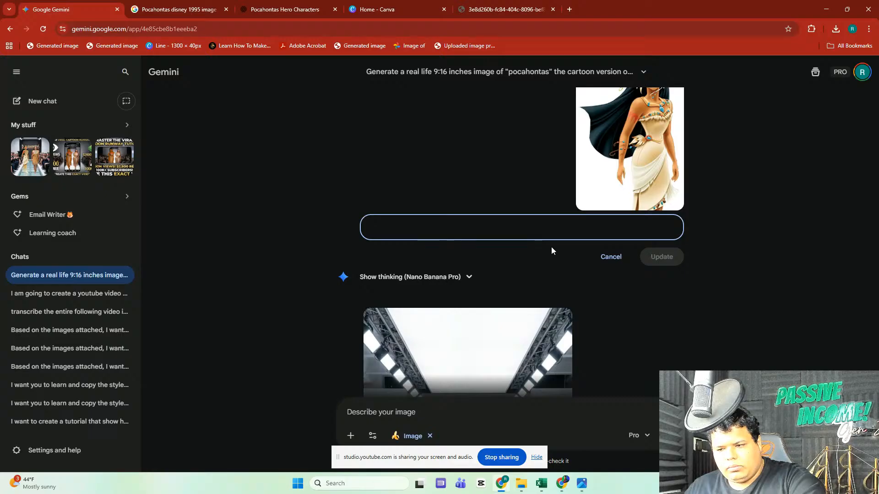
{"action": "left_click", "coordinate": [609, 256]}
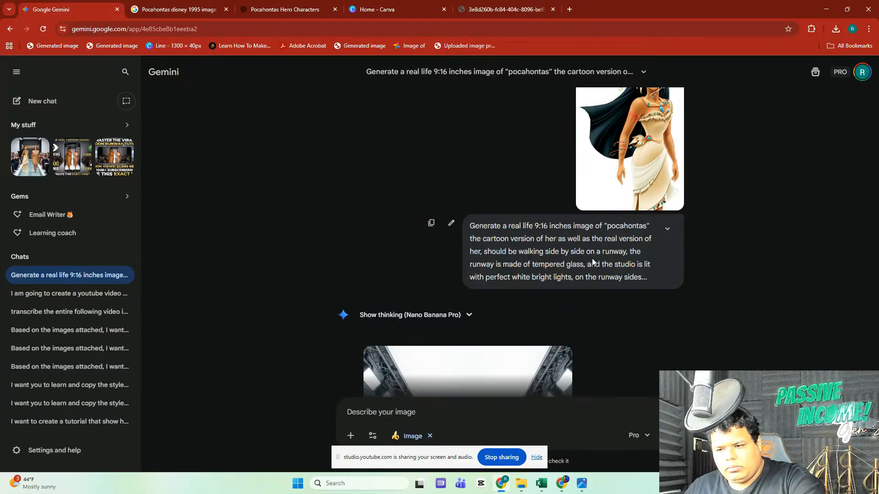
Step: Edit the submitted prompt, adding "(Make her very attractive)" after "real version of her" and "medium closeup" before "image"
{"action": "left_click", "coordinate": [451, 223]}
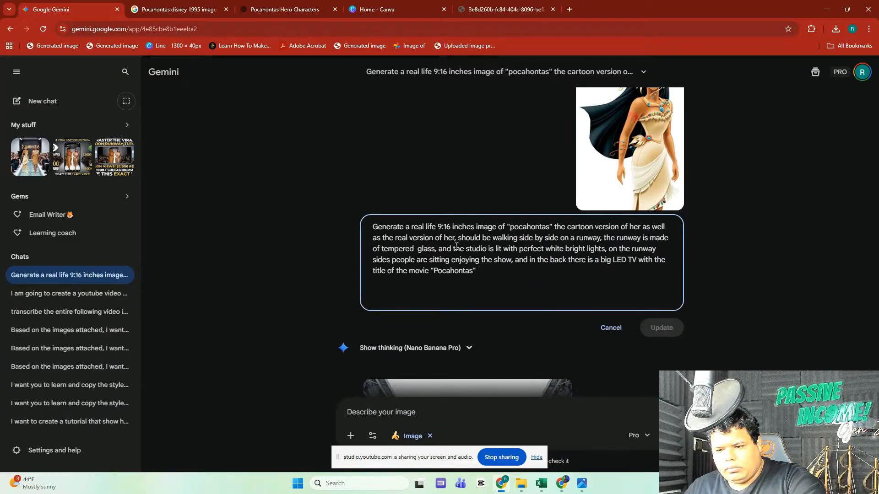
{"action": "double_click", "coordinate": [451, 238]}
{"action": "left_click", "coordinate": [454, 238]}
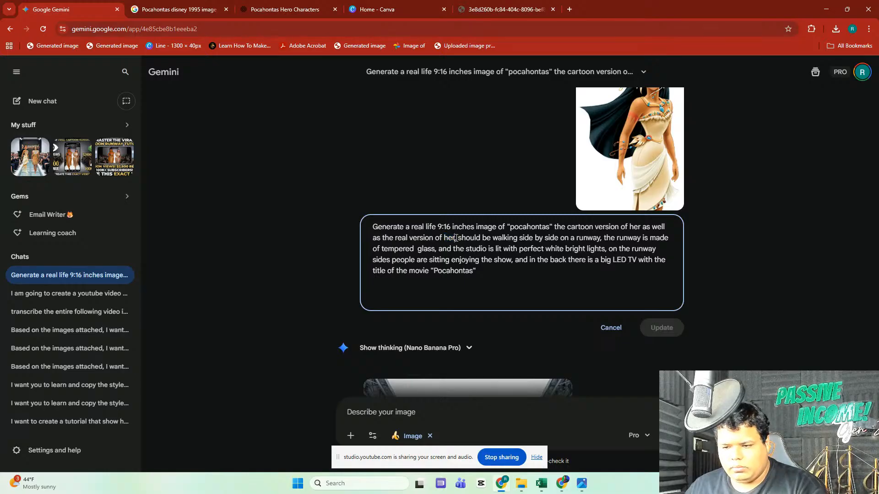
{"action": "type", "text": "("}
{"action": "type", "text": "ke her"}
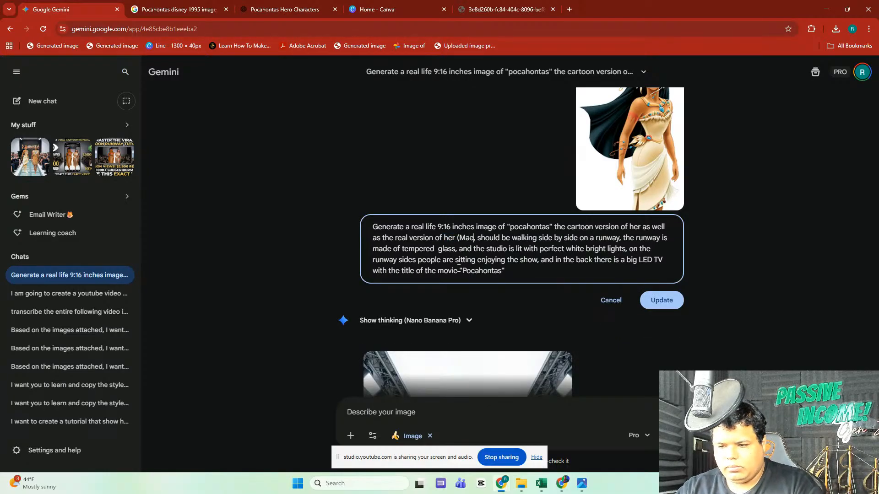
{"action": "type", "text": " very attrac"}
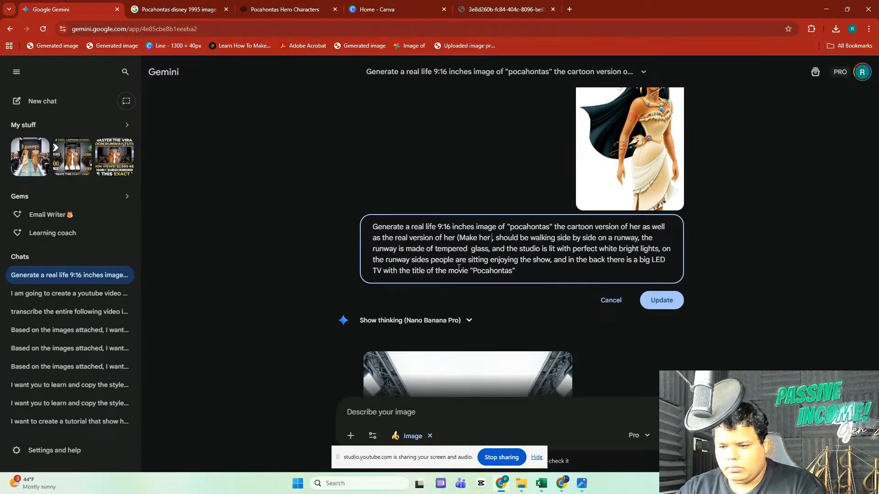
{"action": "type", "text": "tive)"}
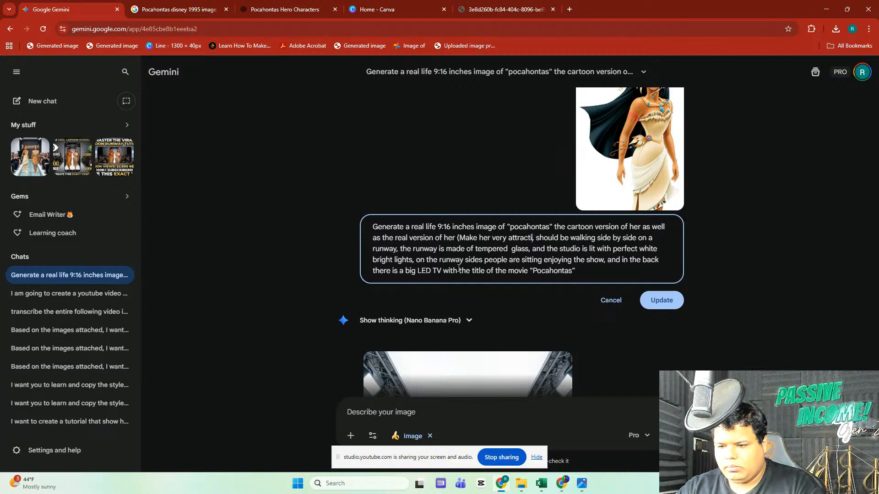
{"action": "left_click", "coordinate": [476, 227]}
{"action": "type", "text": "medium closeup"}
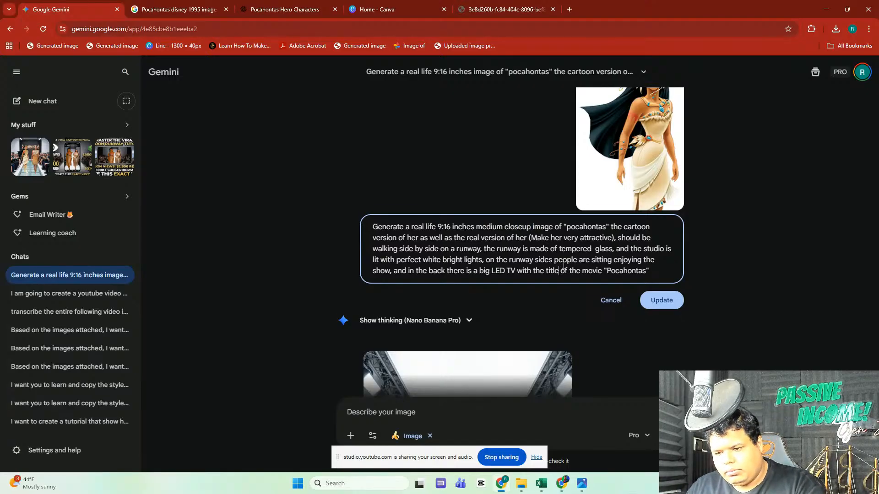
Step: Insert "a bit elevated off the ground and" after "the runway is" in the prompt being edited
{"action": "scroll", "coordinate": [563, 259], "scroll_direction": "down", "scroll_amount": 1}
{"action": "scroll", "coordinate": [562, 260], "scroll_direction": "down", "scroll_amount": 1}
{"action": "scroll", "coordinate": [721, 227], "scroll_direction": "up", "scroll_amount": 2}
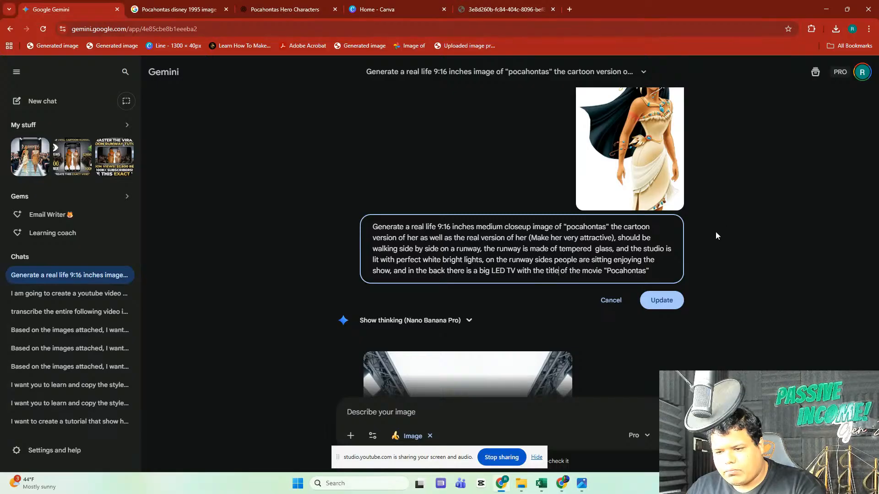
{"action": "scroll", "coordinate": [745, 262], "scroll_direction": "down", "scroll_amount": 6}
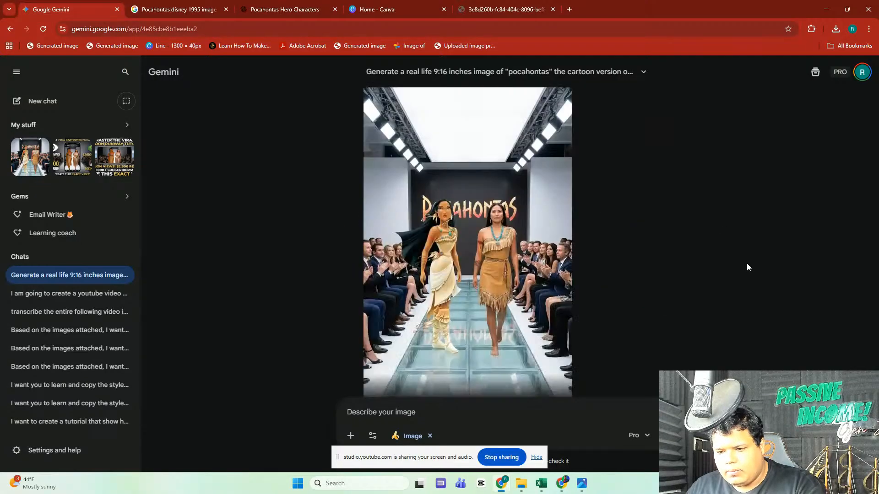
{"action": "scroll", "coordinate": [746, 267], "scroll_direction": "up", "scroll_amount": 4}
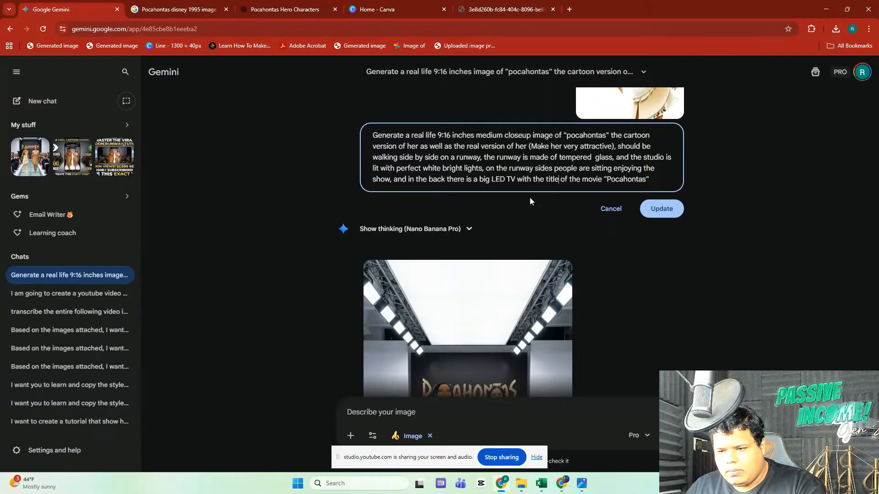
{"action": "left_click", "coordinate": [529, 157]}
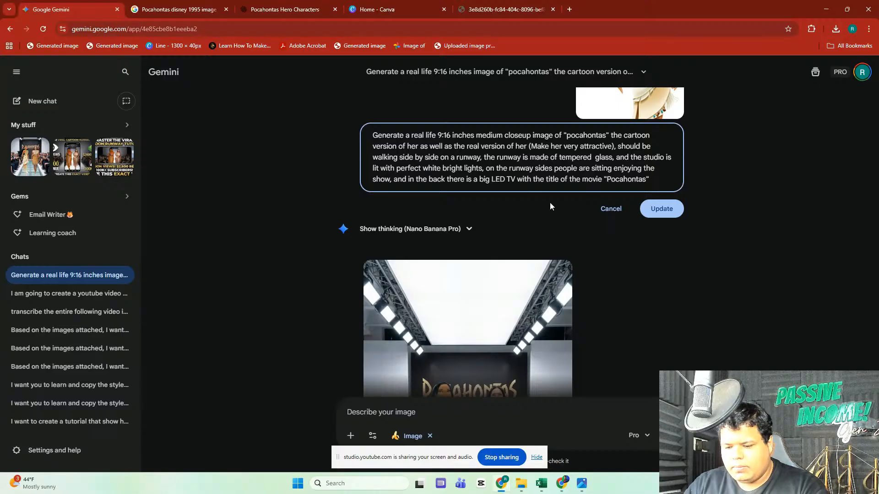
{"action": "type", "text": "a bit elevated off t"}
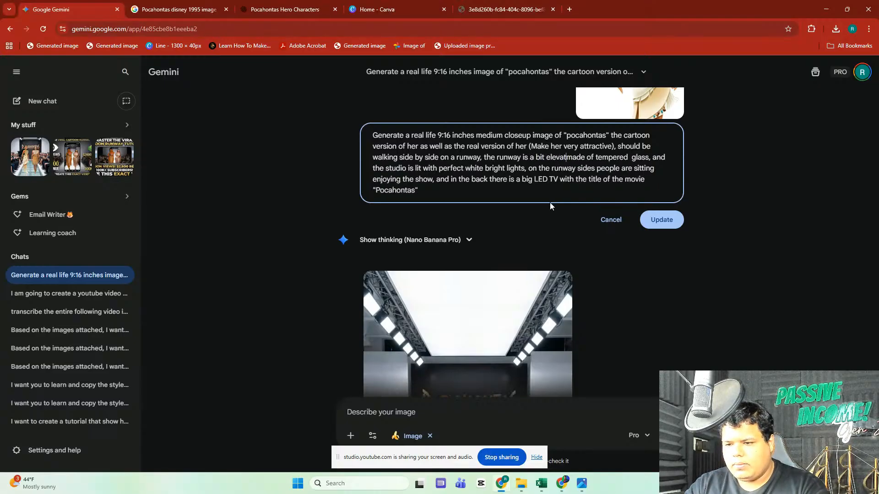
{"action": "type", "text": "he ground and"}
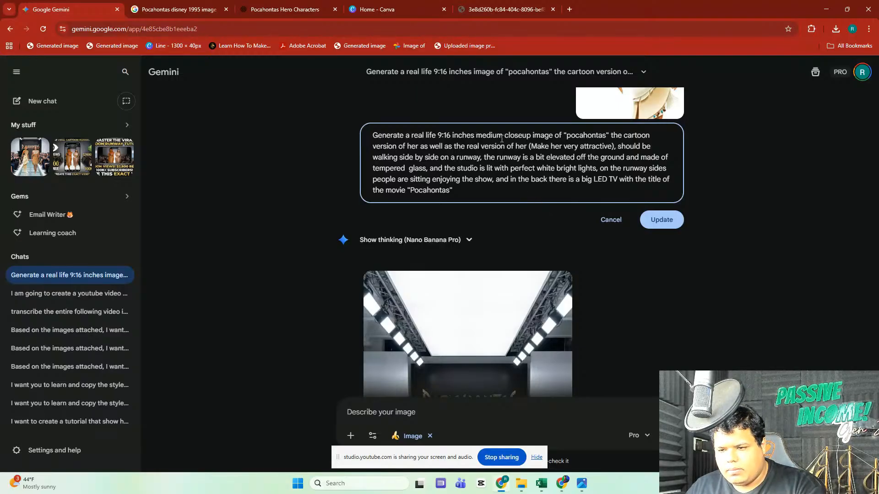
Step: Insert "low camera angle," before "medium closeup" in the prompt
{"action": "left_click", "coordinate": [475, 137]}
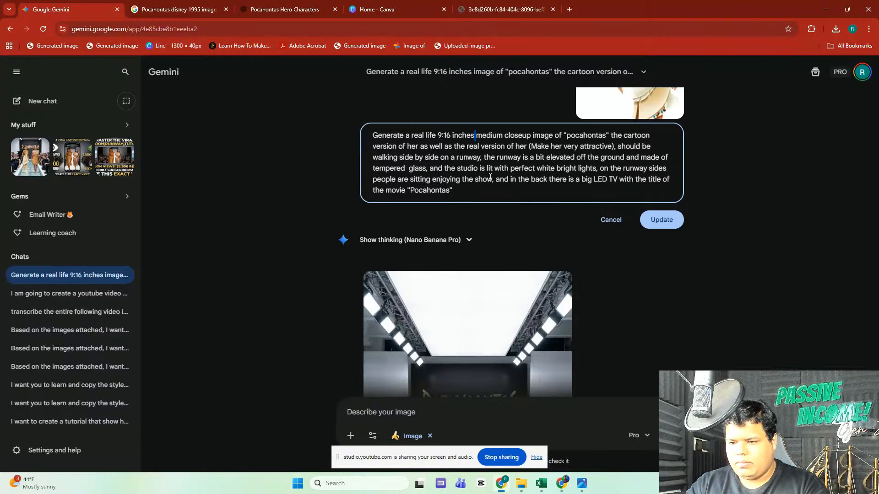
{"action": "type", "text": "low c"}
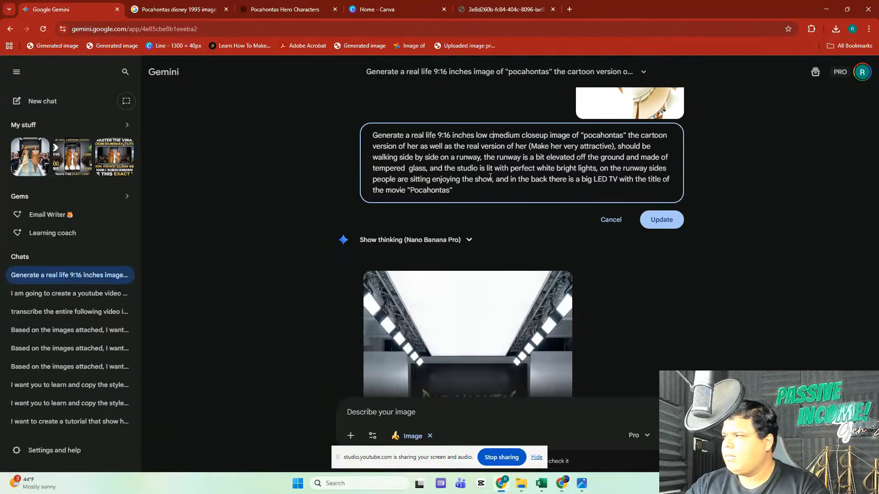
{"action": "type", "text": "a"}
{"action": "type", "text": "mera angle"}
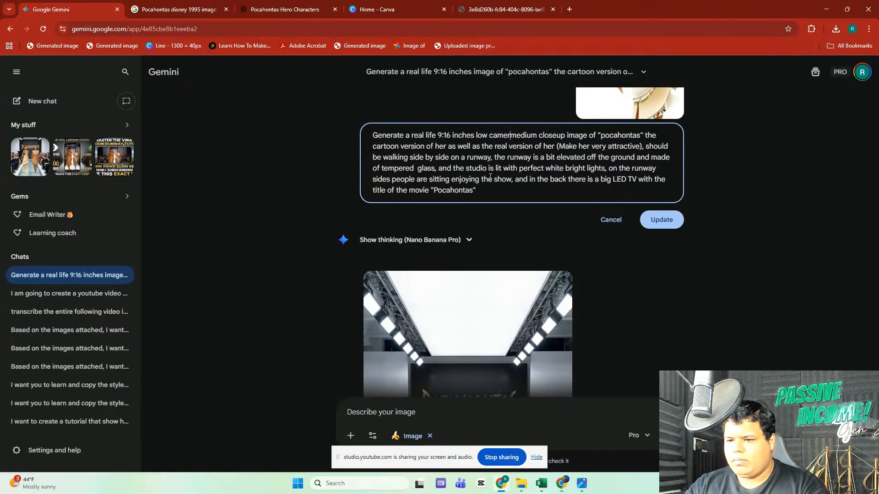
{"action": "key", "text": "BackSpace"}
{"action": "type", "text": ","}
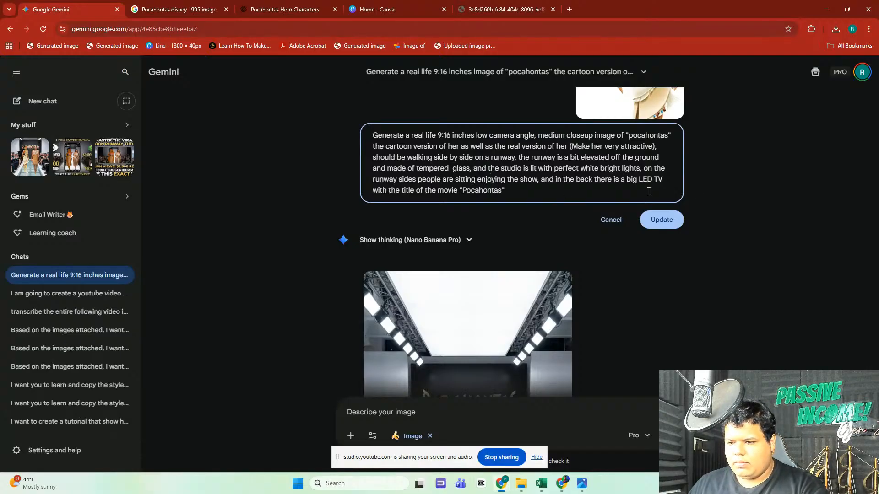
Step: Reword the backdrop phrase to "in the top back there is a big Screen LED TV" and resubmit the edited prompt
{"action": "left_click", "coordinate": [639, 181]}
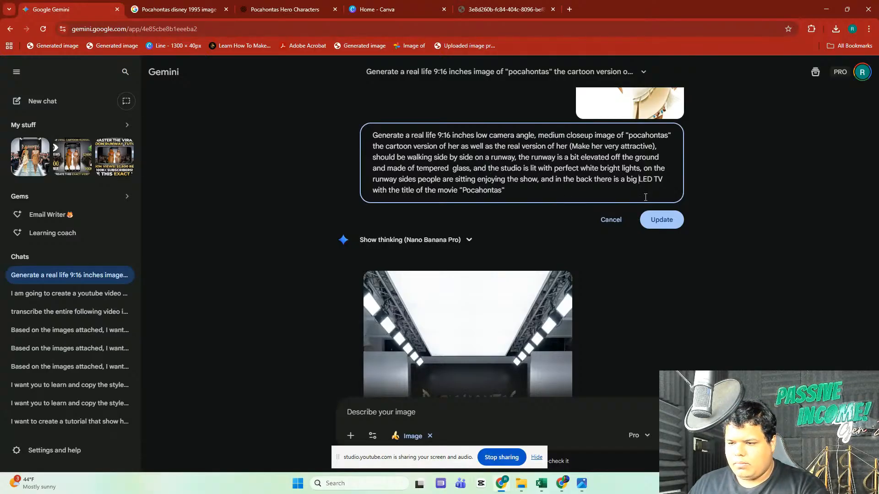
{"action": "type", "text": "Screen"}
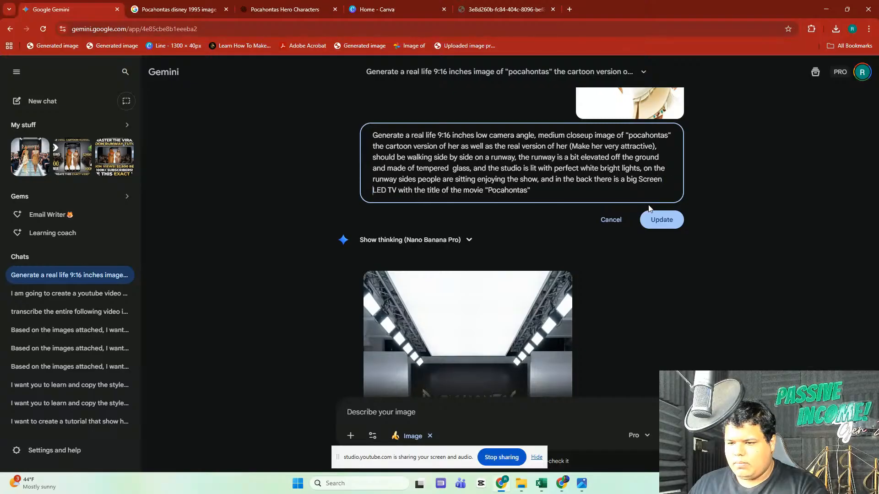
{"action": "double_click", "coordinate": [585, 181]}
{"action": "type", "text": "top b"}
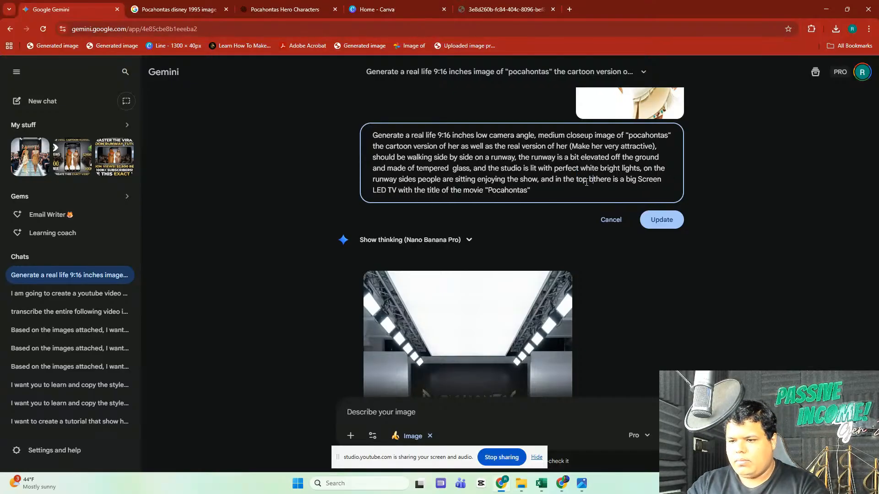
{"action": "type", "text": "ack"}
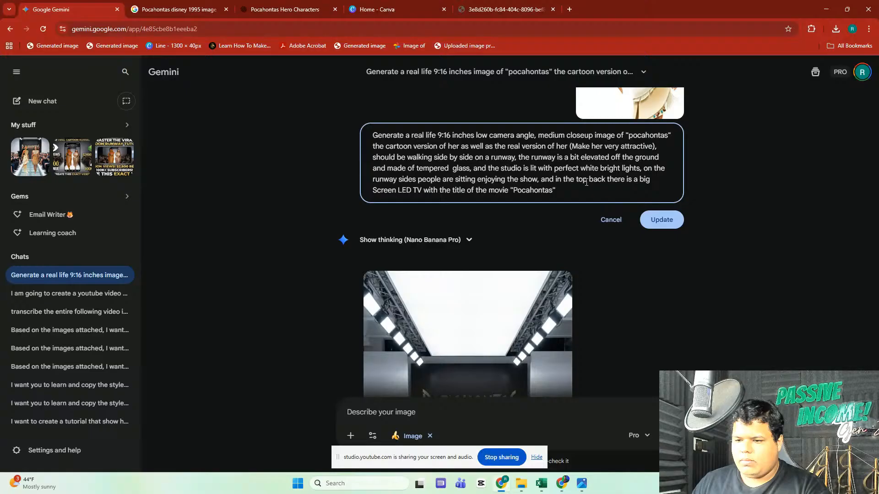
{"action": "left_click", "coordinate": [656, 221]}
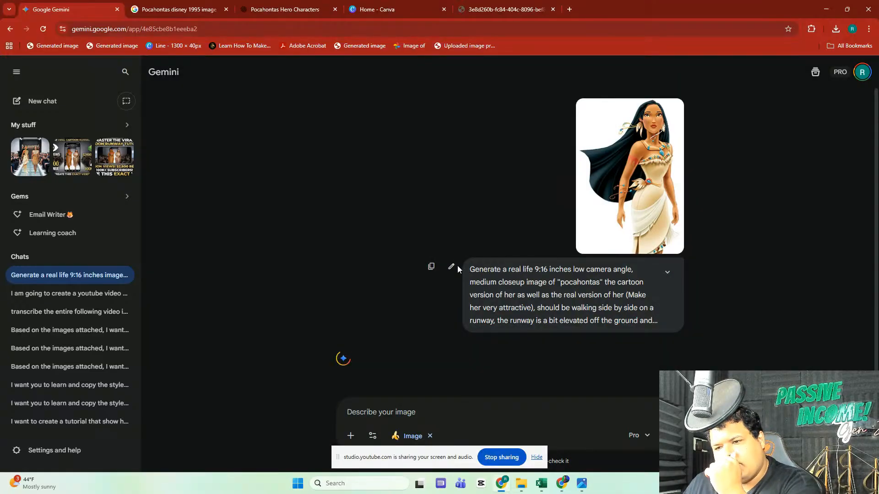
Step: Copy the text of the resubmitted Pocahontas prompt while the image generates
{"action": "triple_click", "coordinate": [501, 281]}
{"action": "right_click", "coordinate": [501, 282]}
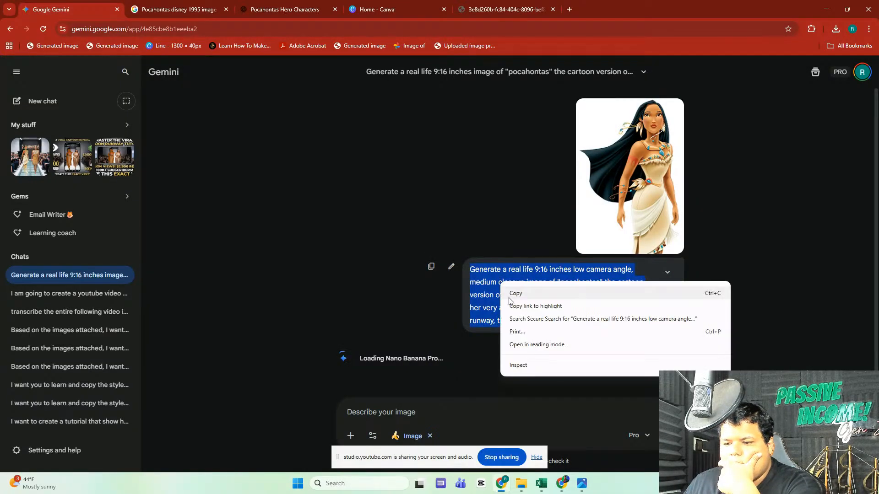
{"action": "left_click", "coordinate": [514, 295]}
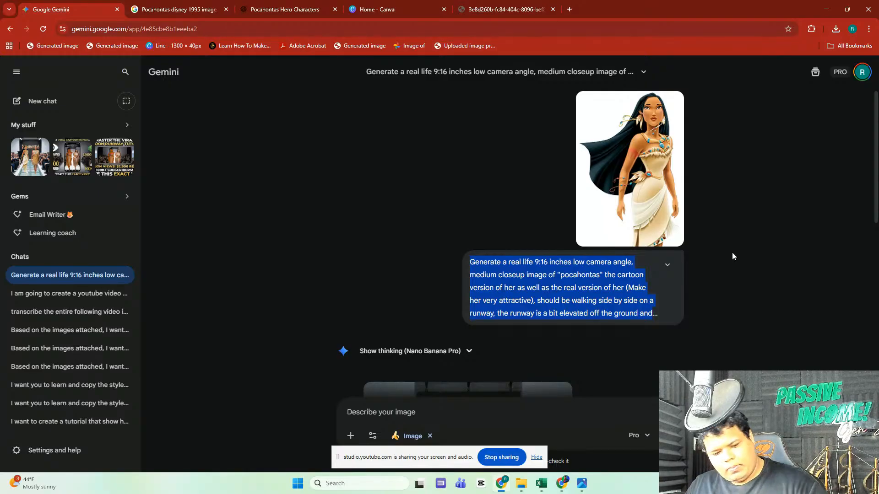
Step: Examine the newly generated Pocahontas runway image, from the title screen down to the glass runway
{"action": "scroll", "coordinate": [741, 265], "scroll_direction": "down", "scroll_amount": 8}
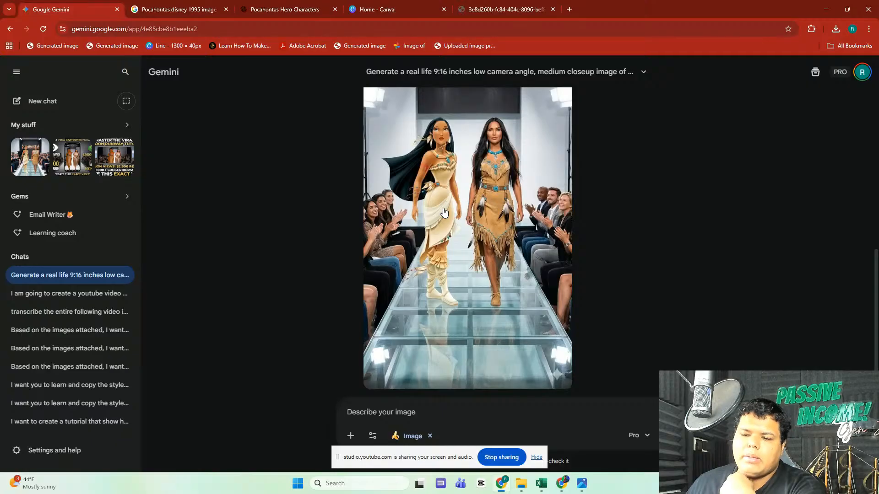
{"action": "scroll", "coordinate": [682, 302], "scroll_direction": "up", "scroll_amount": 2}
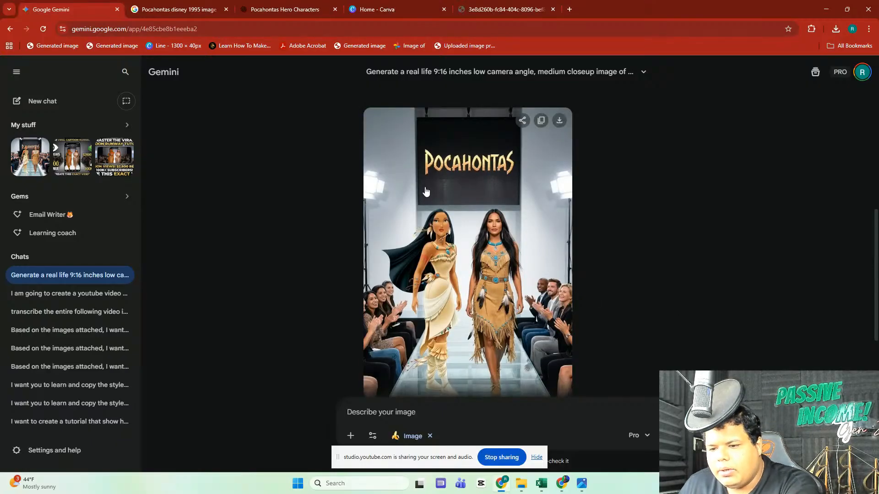
{"action": "scroll", "coordinate": [516, 220], "scroll_direction": "down", "scroll_amount": 3}
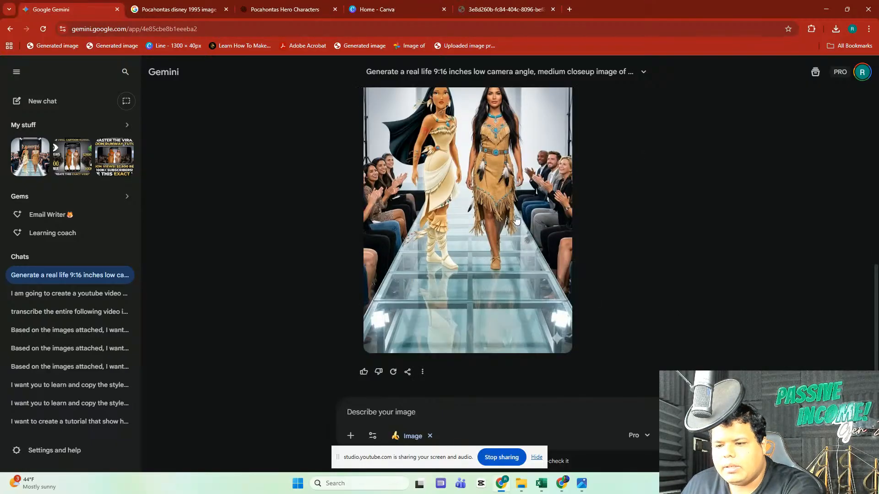
Step: Switch to Canva and create a blank 9 × 16 in design, closing the leftover image and home pages
{"action": "left_click", "coordinate": [475, 181]}
{"action": "left_click", "coordinate": [398, 4]}
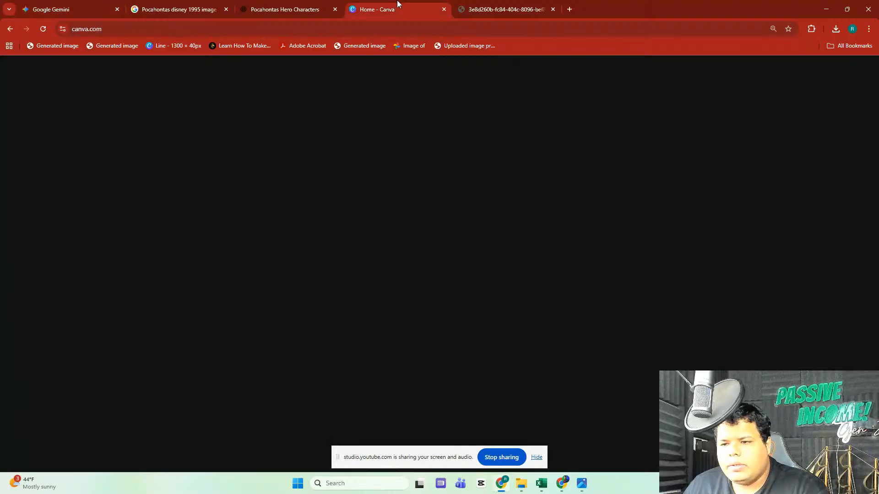
{"action": "left_click", "coordinate": [553, 10]}
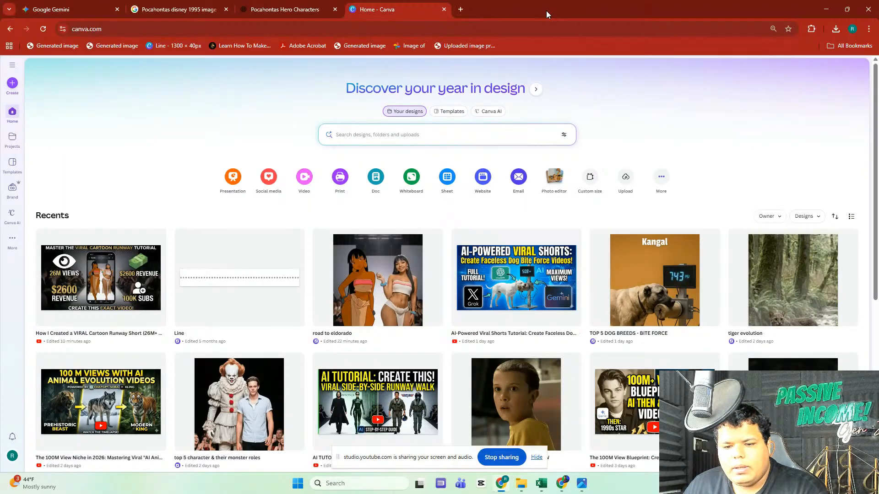
{"action": "left_click", "coordinate": [15, 83]}
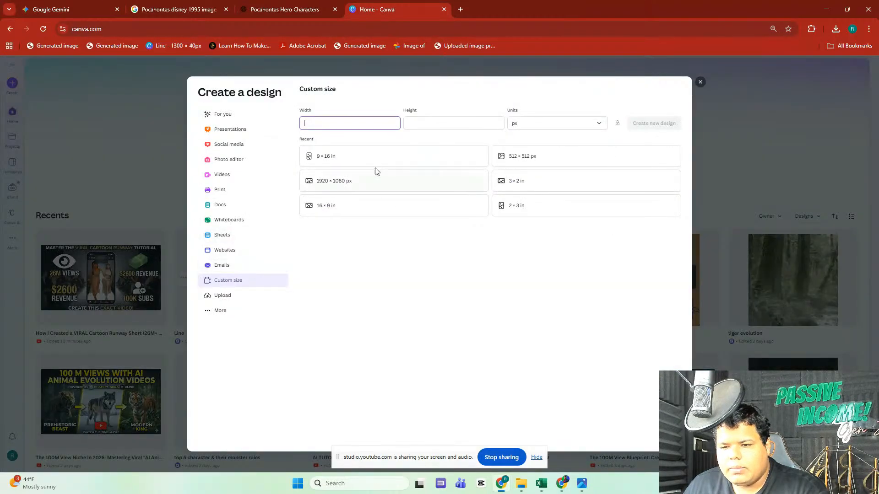
{"action": "left_click", "coordinate": [373, 156]}
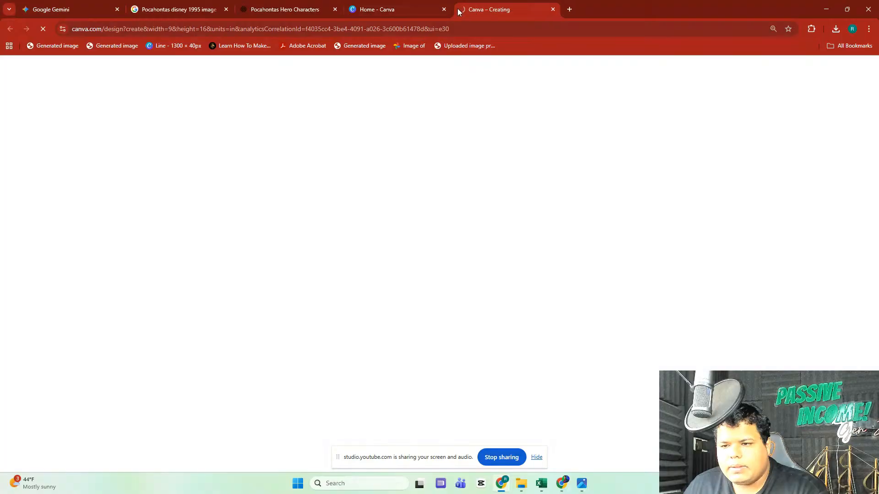
{"action": "left_click", "coordinate": [443, 9]}
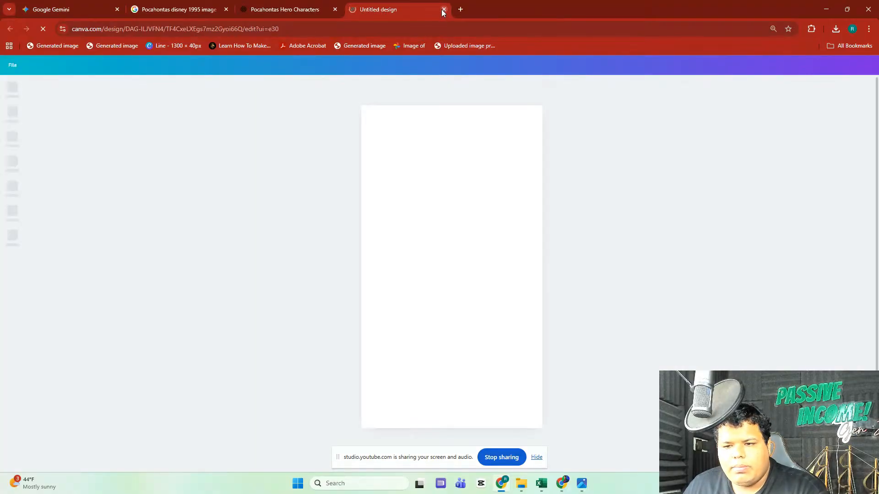
Step: Copy the generated Pocahontas runway image from Gemini into the blank Canva design and enlarge it to fill the page
{"action": "left_click", "coordinate": [110, 10]}
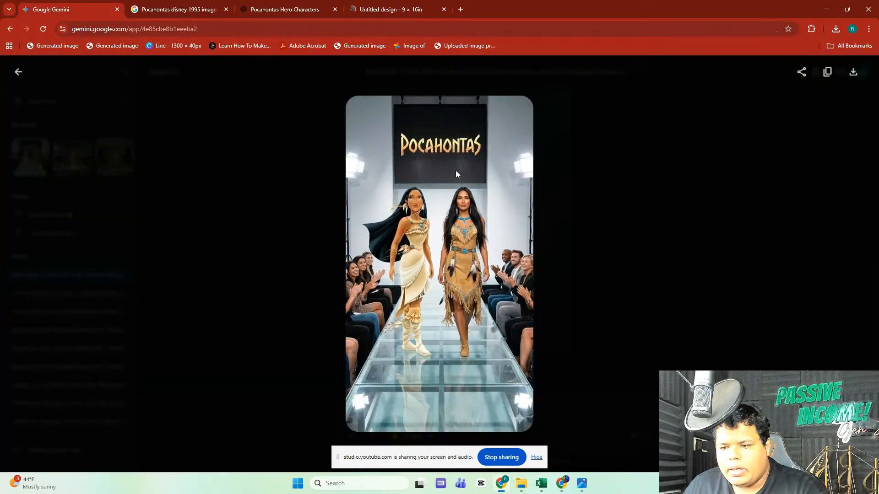
{"action": "right_click", "coordinate": [456, 172]}
{"action": "left_click", "coordinate": [476, 209]}
{"action": "left_click", "coordinate": [412, 8]}
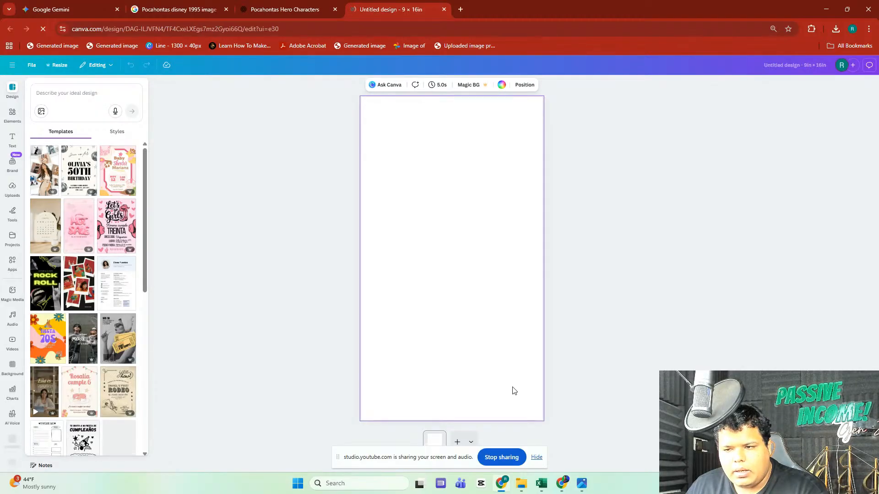
{"action": "key", "text": "ctrl+v"}
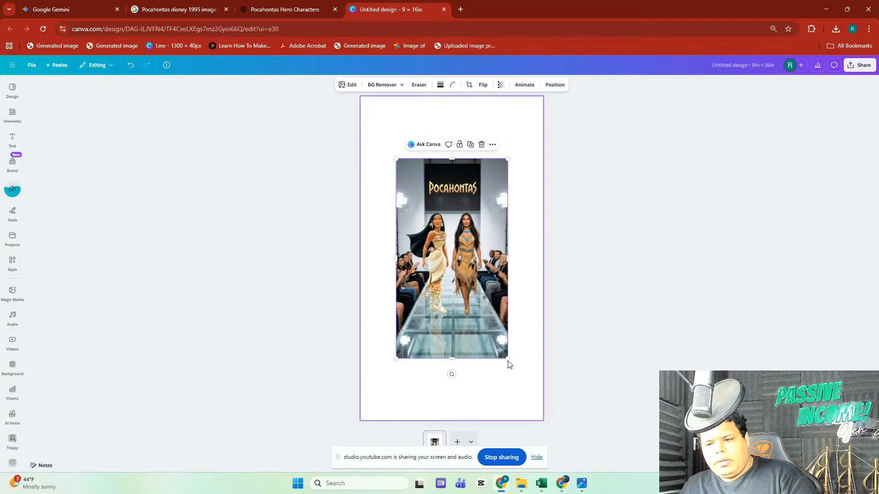
{"action": "left_click_drag", "start_coordinate": [506, 359], "coordinate": [587, 404]}
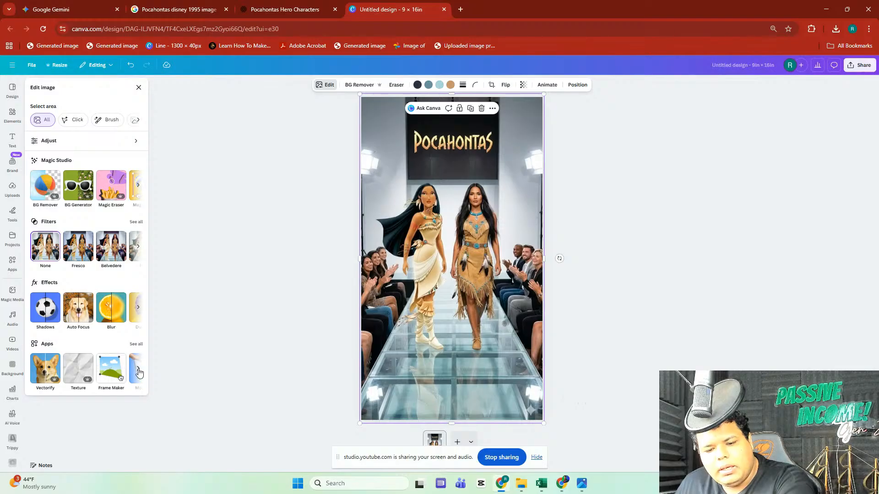
Step: Upscale the runway image at 2x resolution with the Image Upscaler app
{"action": "left_click", "coordinate": [138, 369]}
{"action": "left_click", "coordinate": [139, 372]}
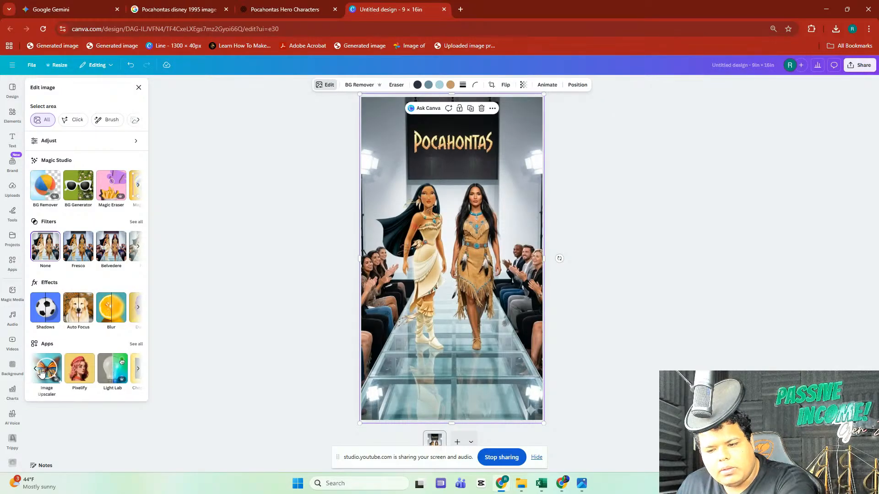
{"action": "left_click", "coordinate": [141, 373]}
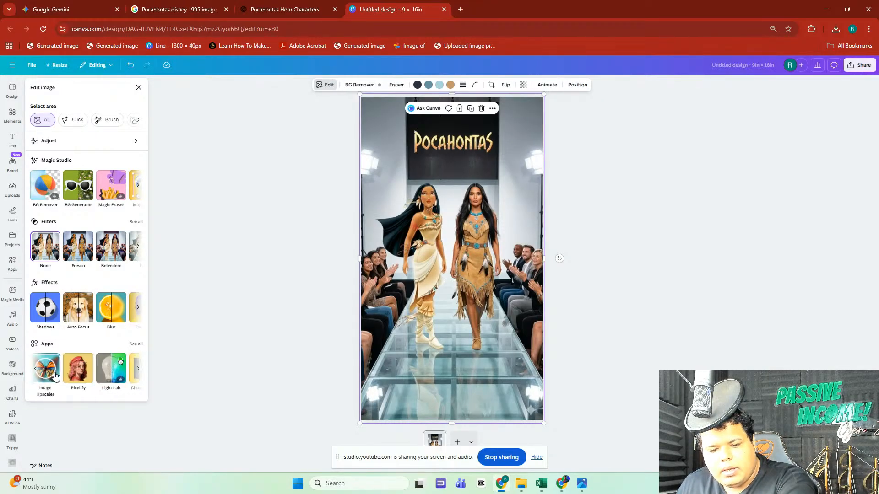
{"action": "left_click", "coordinate": [55, 373]}
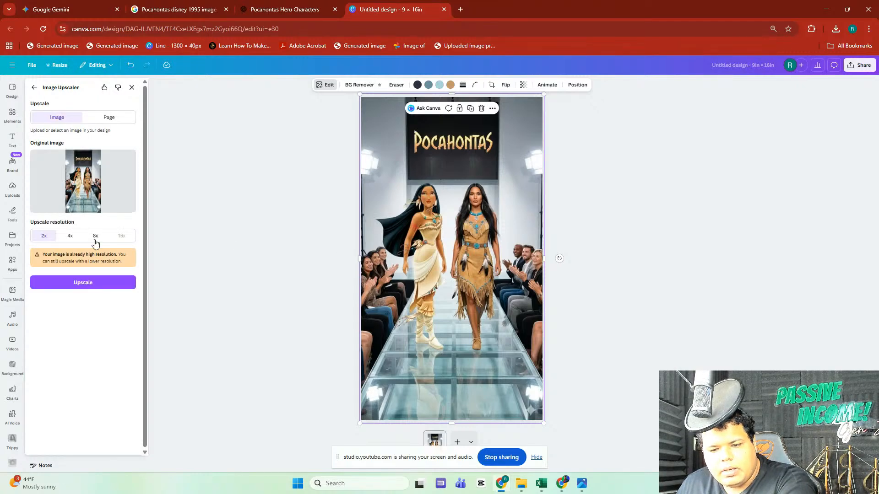
{"action": "left_click", "coordinate": [112, 284]}
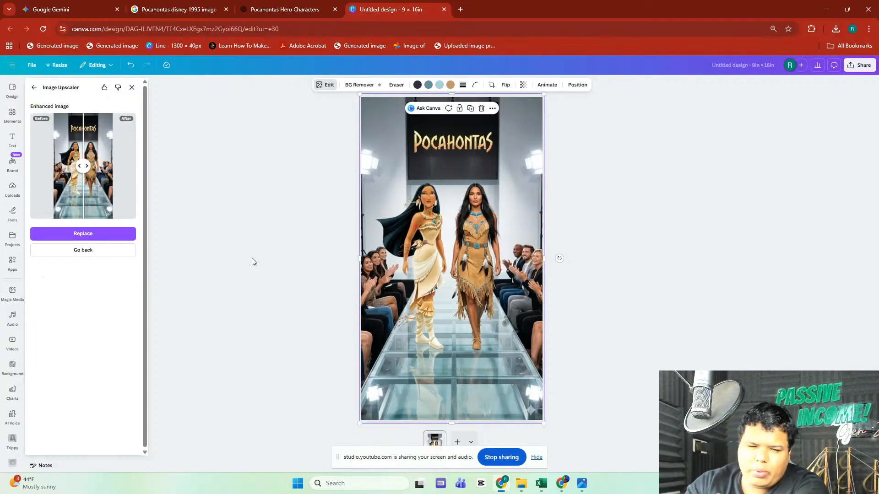
Step: Reopen the Image Upscaler and replace the runway image on the page with the enhanced version
{"action": "left_click", "coordinate": [252, 257]}
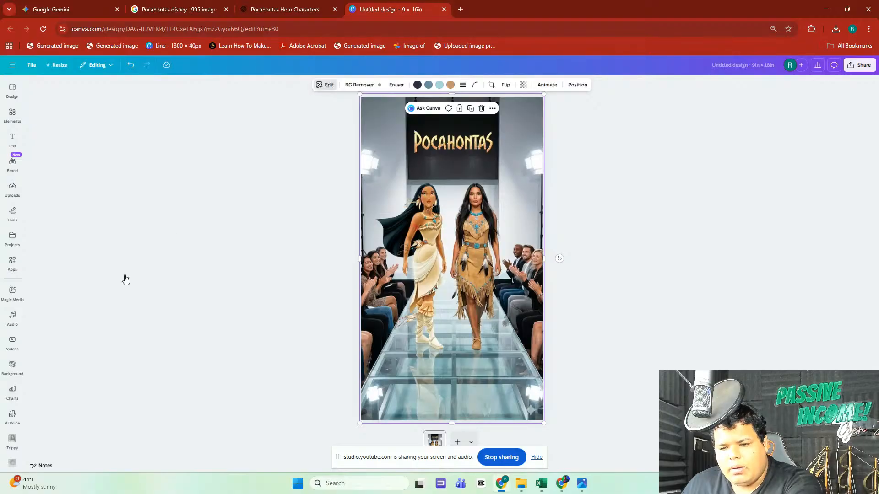
{"action": "left_click", "coordinate": [138, 368]}
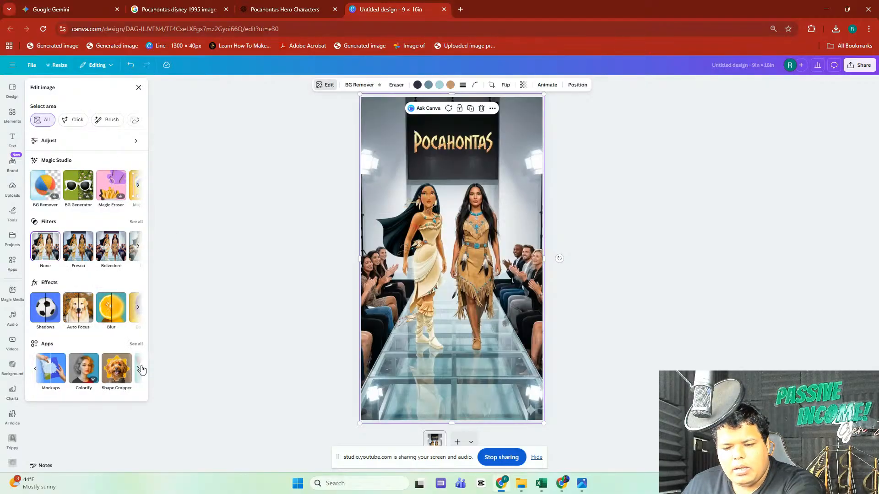
{"action": "left_click", "coordinate": [138, 369]}
{"action": "left_click", "coordinate": [69, 382]}
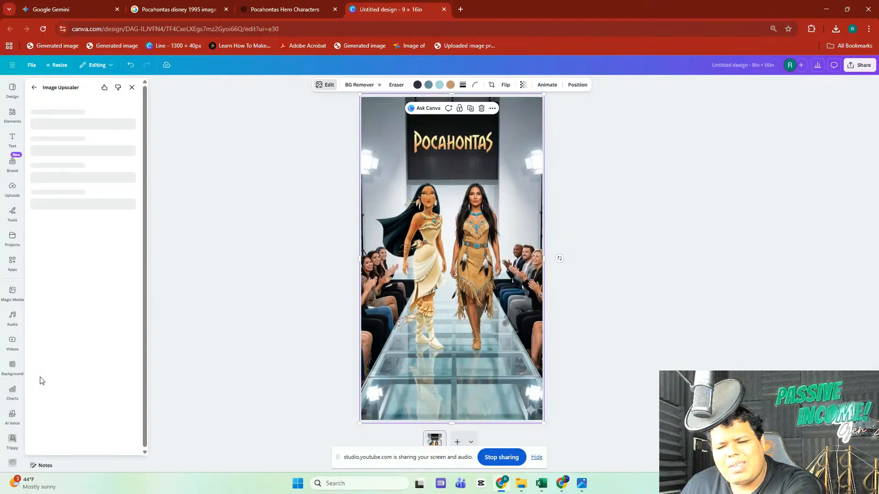
{"action": "left_click", "coordinate": [116, 234]}
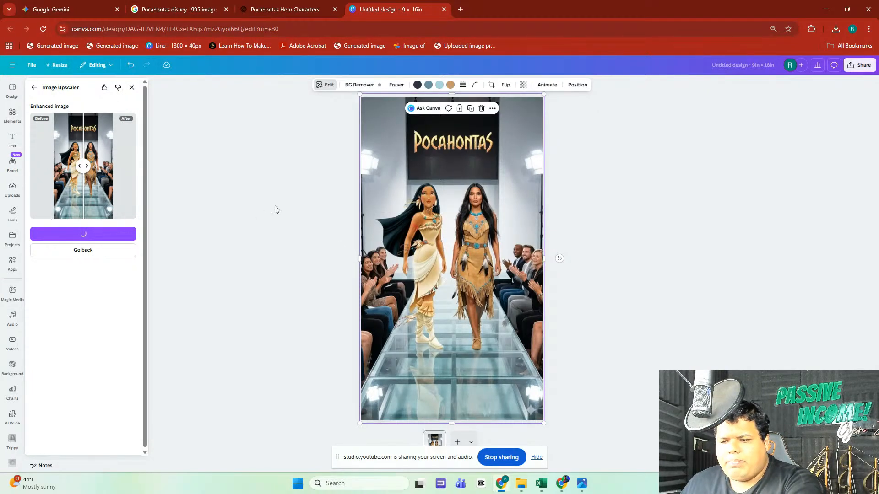
Step: Close the enlarged image in Gemini and copy the hero name "John Smith" from ChatGPT's Pocahontas character list
{"action": "left_click", "coordinate": [39, 5]}
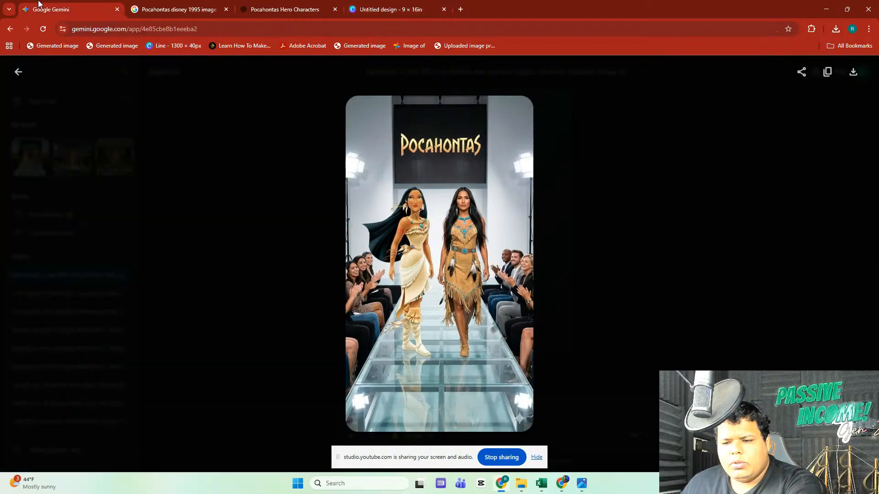
{"action": "scroll", "coordinate": [608, 240], "scroll_direction": "down", "scroll_amount": 1}
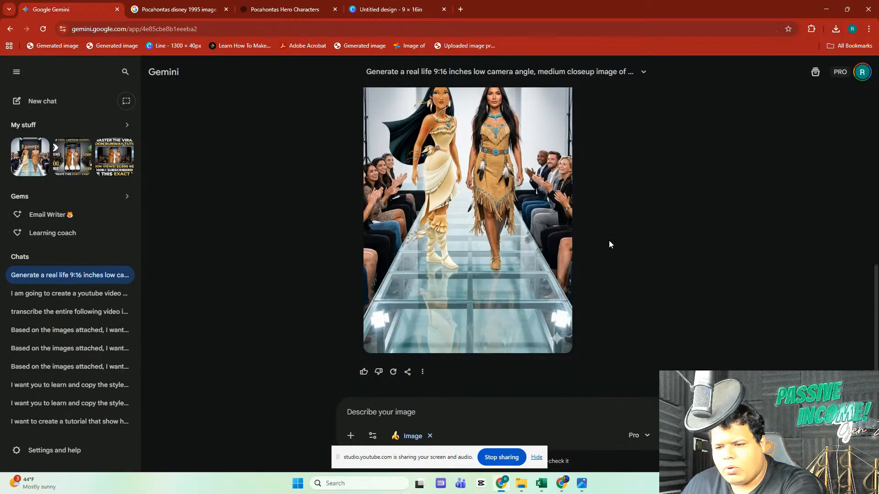
{"action": "left_click_drag", "start_coordinate": [293, 9], "coordinate": [224, 14]}
{"action": "left_click", "coordinate": [374, 164]}
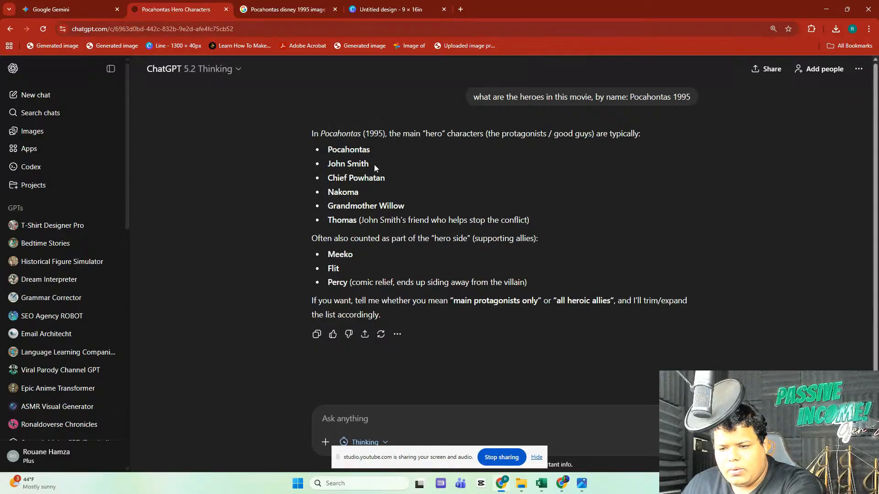
{"action": "left_click_drag", "start_coordinate": [374, 164], "coordinate": [327, 163]}
{"action": "right_click", "coordinate": [333, 164]}
{"action": "left_click", "coordinate": [350, 177]}
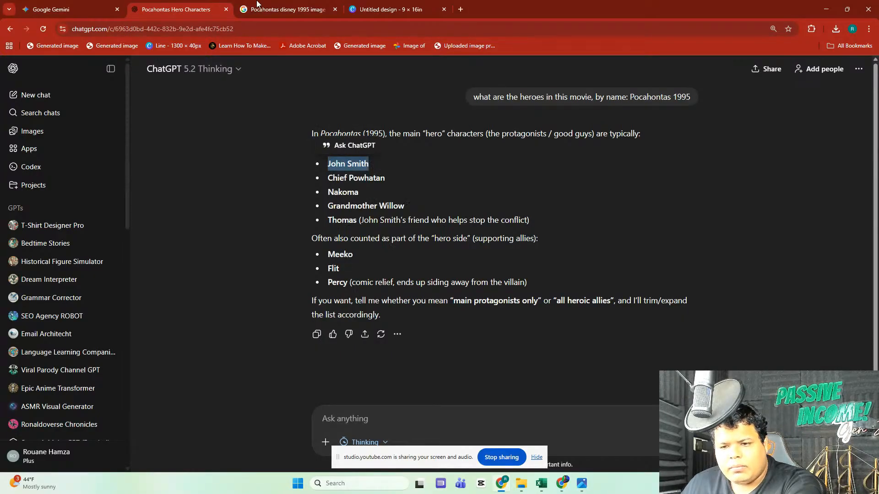
Step: Search Google Images for "John Smith", then refine the search to "john smith pocahontas"
{"action": "left_click", "coordinate": [263, 6]}
{"action": "scroll", "coordinate": [473, 76], "scroll_direction": "up", "scroll_amount": 4}
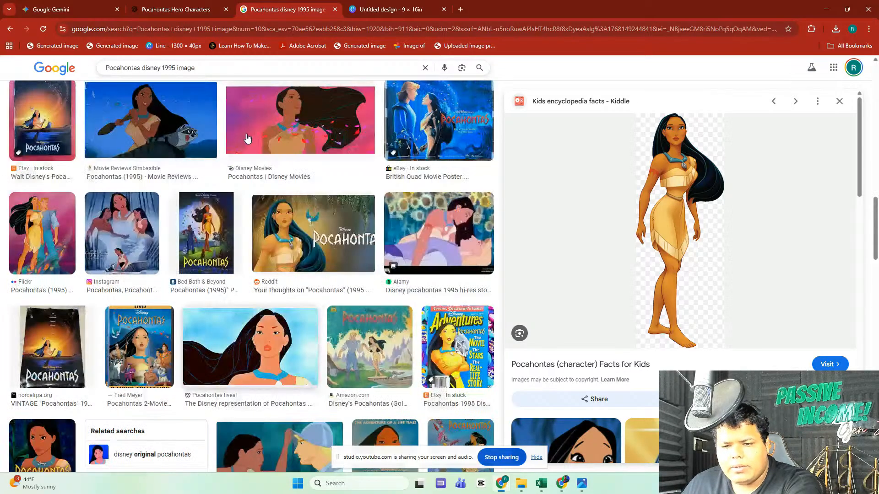
{"action": "triple_click", "coordinate": [151, 68]}
{"action": "right_click", "coordinate": [154, 68]}
{"action": "left_click", "coordinate": [205, 164]}
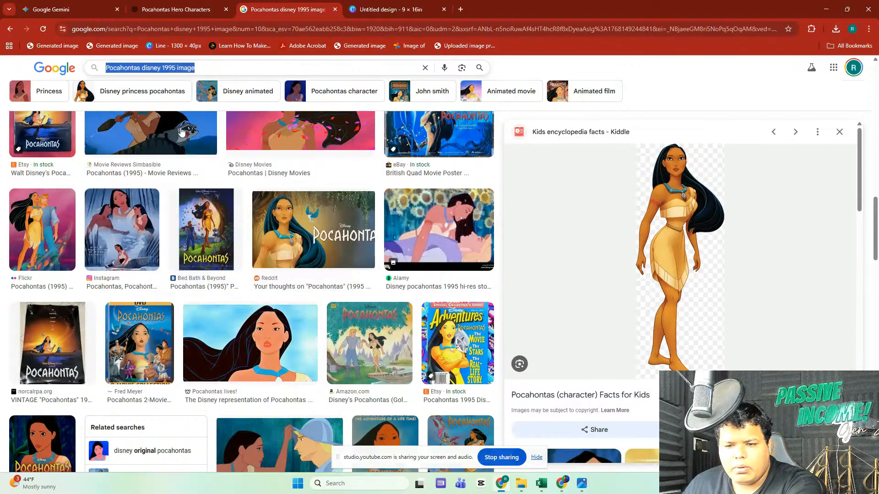
{"action": "type", "text": "John Smith"}
{"action": "key", "text": "Return"}
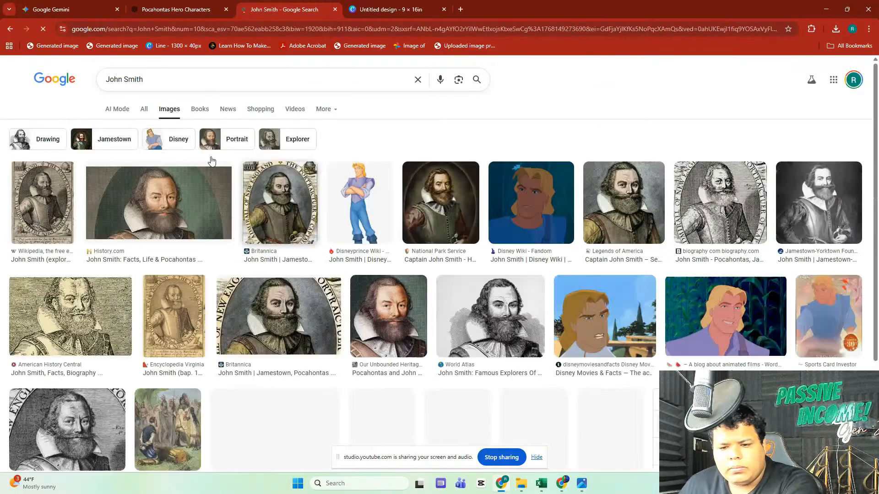
{"action": "left_click", "coordinate": [186, 90]}
{"action": "left_click", "coordinate": [203, 102]}
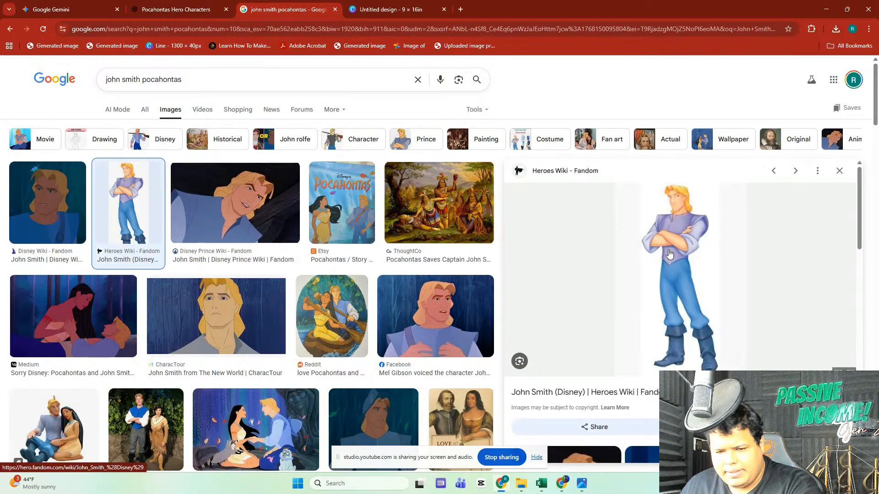
Step: Compare the full-body John Smith pictures from Heroes Wiki and Pinterest and copy the Heroes Wiki image
{"action": "right_click", "coordinate": [659, 242]}
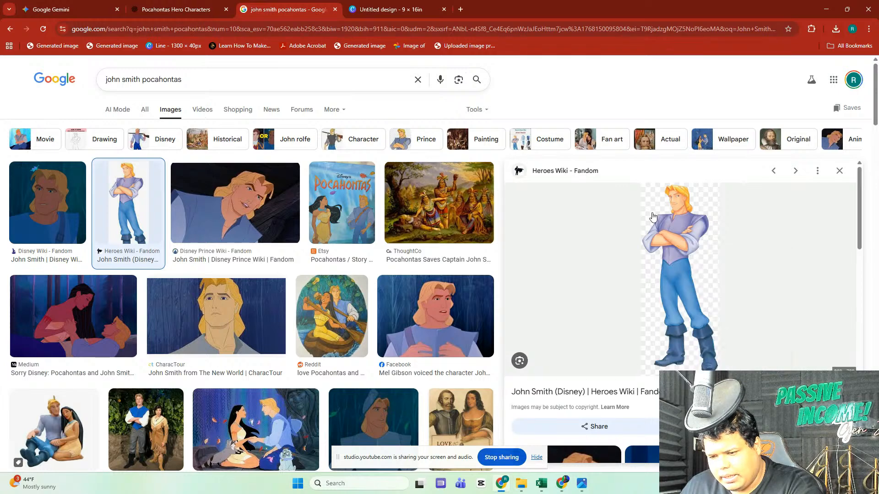
{"action": "scroll", "coordinate": [599, 253], "scroll_direction": "down", "scroll_amount": 8}
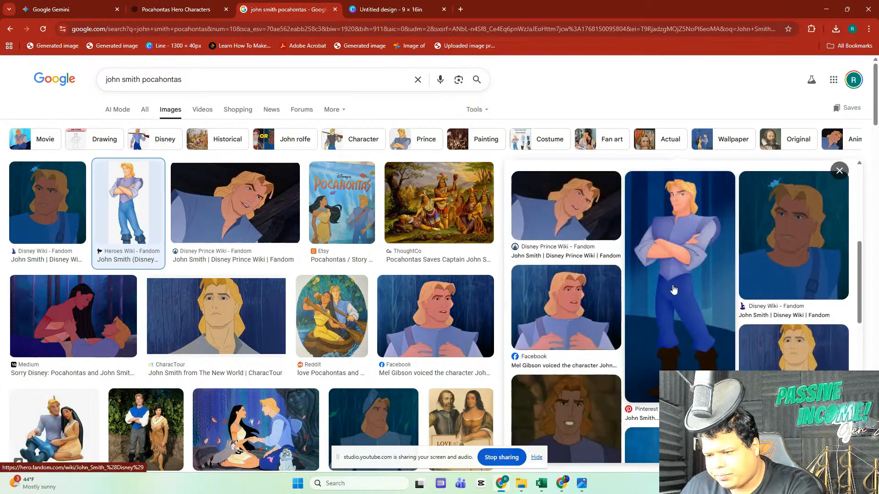
{"action": "left_click", "coordinate": [679, 288]}
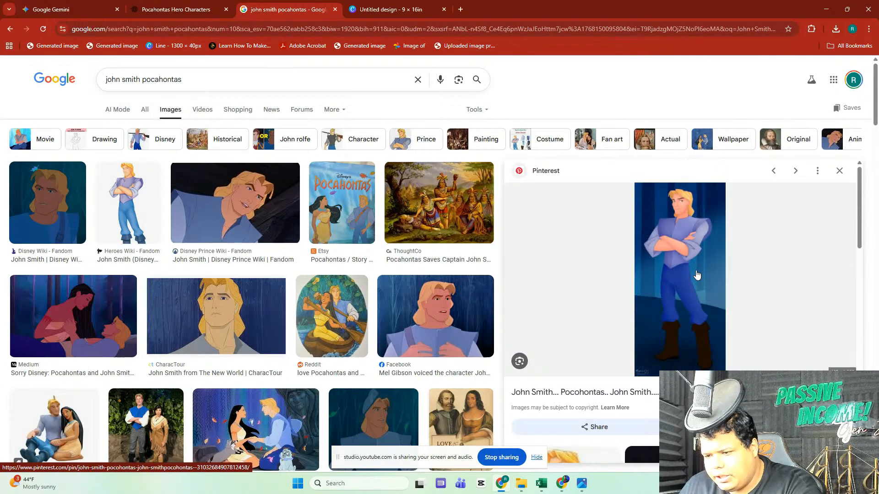
{"action": "scroll", "coordinate": [697, 275], "scroll_direction": "down", "scroll_amount": 4}
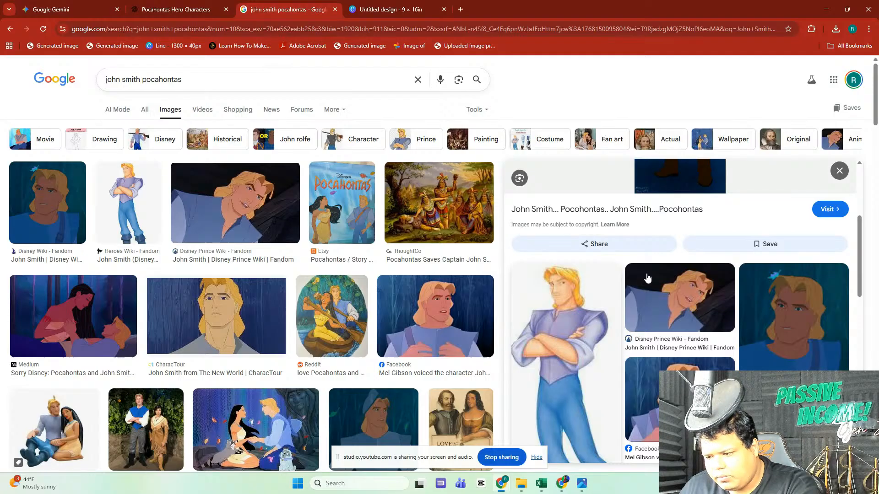
{"action": "left_click", "coordinate": [618, 336]}
{"action": "right_click", "coordinate": [679, 257]}
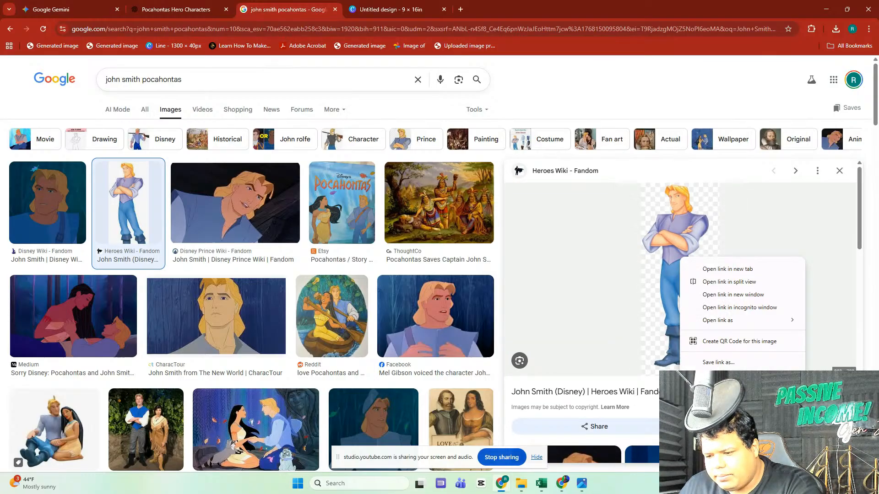
{"action": "right_click", "coordinate": [685, 211]}
{"action": "left_click", "coordinate": [728, 374]}
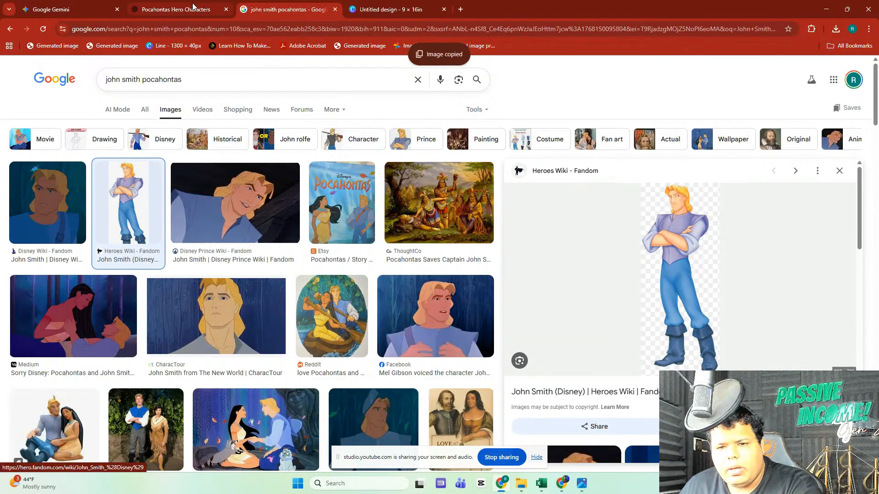
Step: Attach the copied John Smith picture to a new image prompt in Gemini
{"action": "left_click", "coordinate": [105, 9]}
{"action": "right_click", "coordinate": [383, 413]}
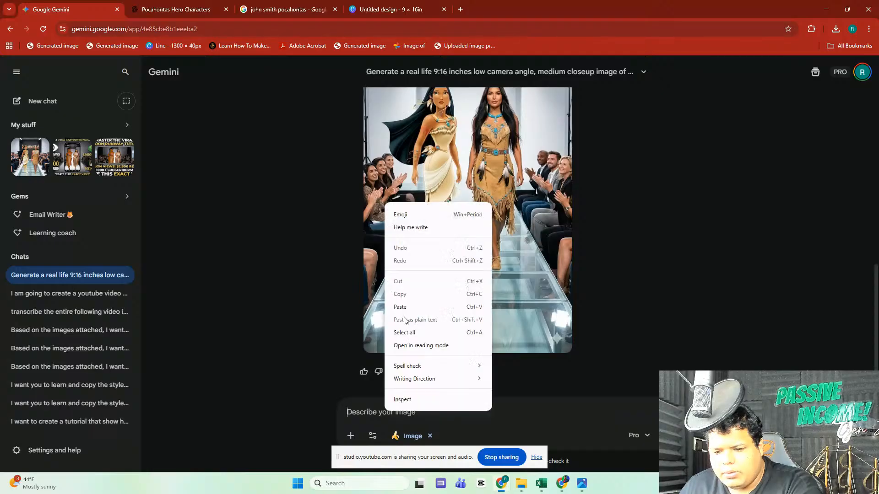
{"action": "left_click", "coordinate": [405, 306]}
Step: Copy the full text of the earlier Pocahontas runway prompt and paste it into the new image prompt beside the attached picture
{"action": "scroll", "coordinate": [641, 289], "scroll_direction": "up", "scroll_amount": 5}
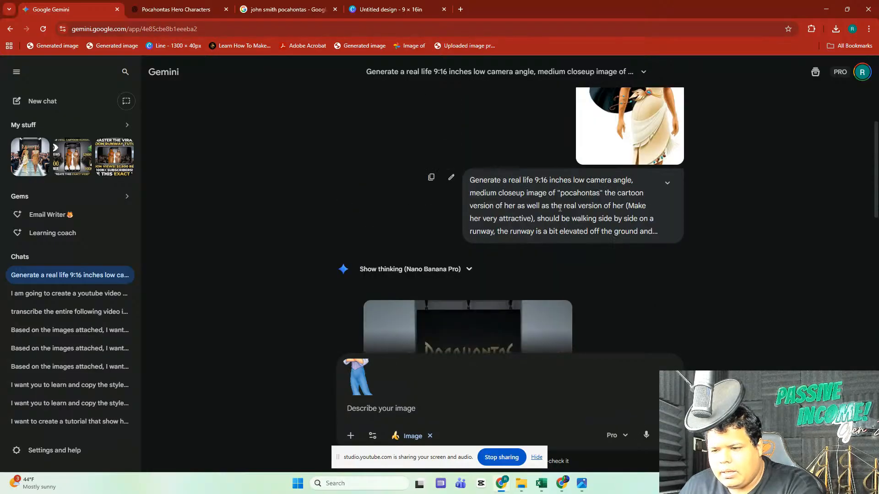
{"action": "left_click", "coordinate": [451, 177]}
{"action": "key", "text": "ctrl+a"}
{"action": "right_click", "coordinate": [442, 201]}
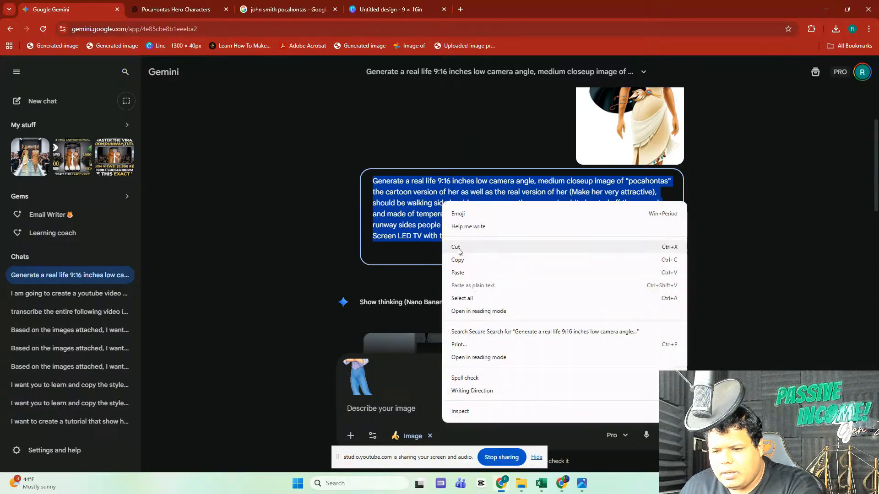
{"action": "left_click", "coordinate": [458, 259]}
{"action": "left_click", "coordinate": [394, 408]}
{"action": "right_click", "coordinate": [393, 405]}
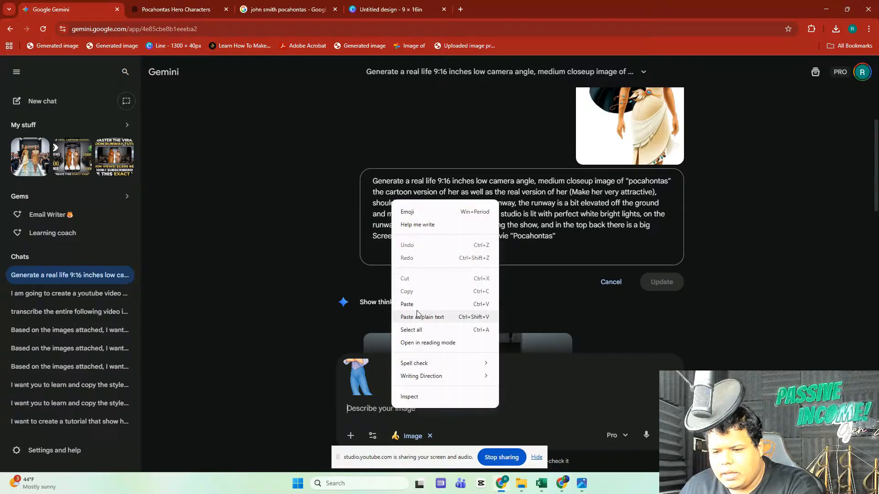
{"action": "left_click", "coordinate": [430, 323]}
Step: Change the character name in the new prompt to "John Smith", replace each "her" with "him", and submit it
{"action": "double_click", "coordinate": [631, 353]}
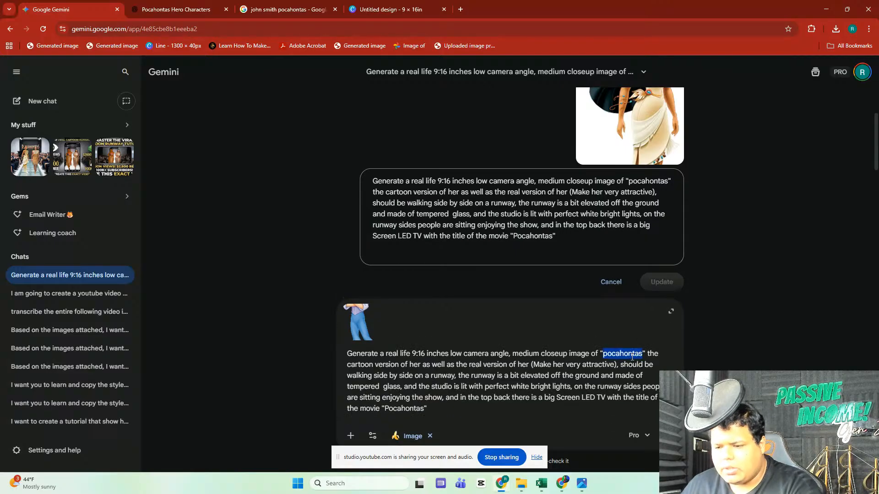
{"action": "type", "text": "John Smith"}
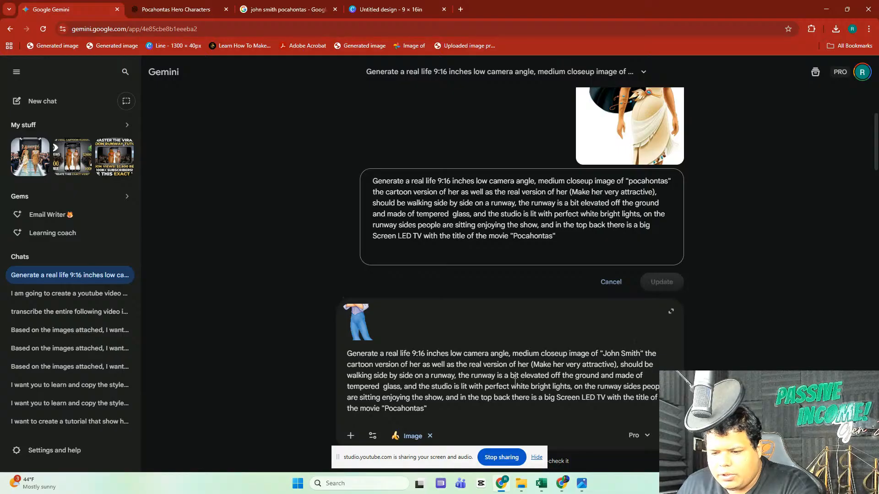
{"action": "double_click", "coordinate": [410, 365]}
{"action": "type", "text": "him"}
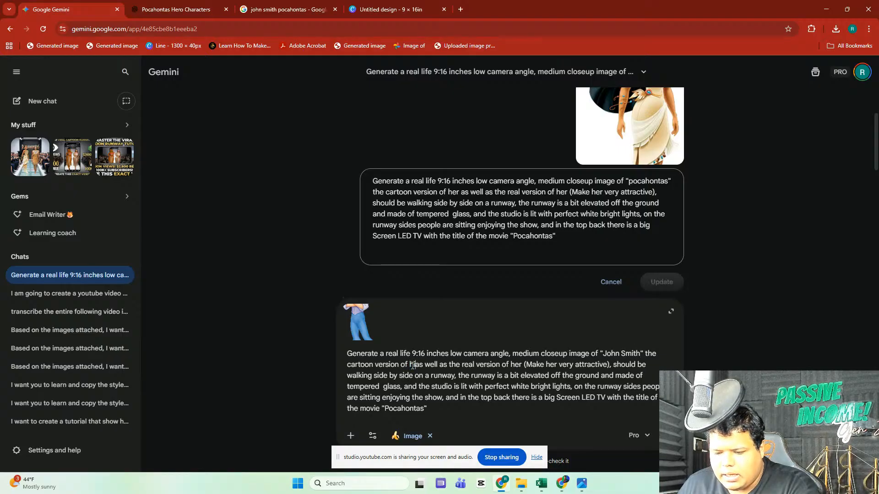
{"action": "double_click", "coordinate": [524, 364]}
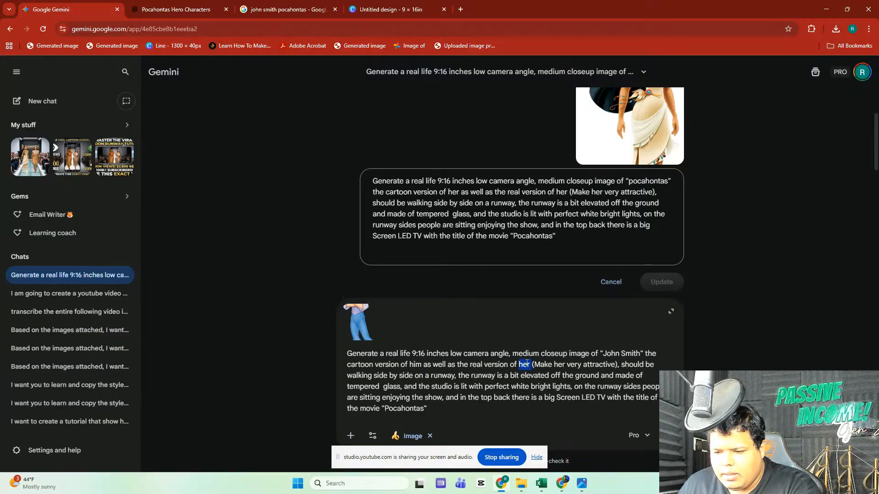
{"action": "type", "text": "him"}
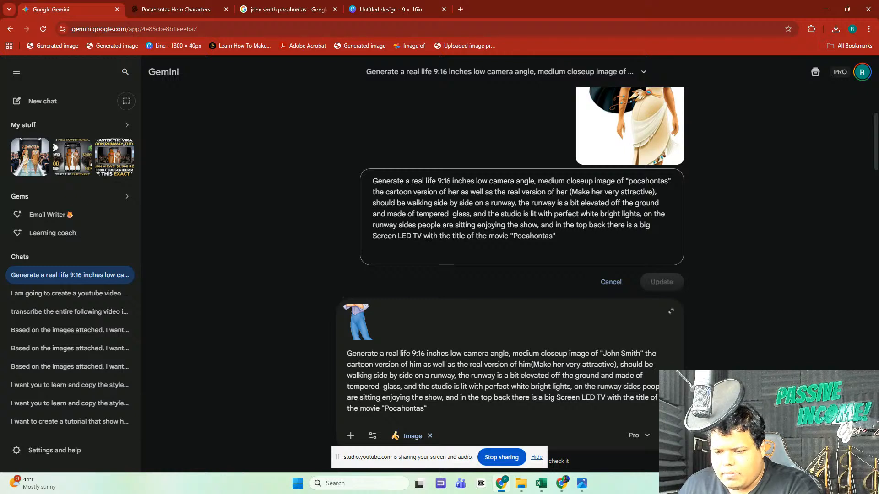
{"action": "double_click", "coordinate": [558, 364]}
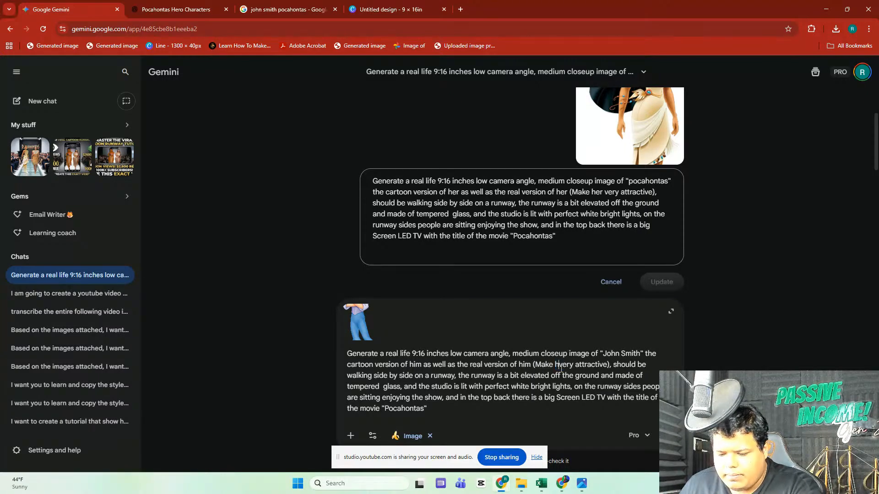
{"action": "type", "text": "him"}
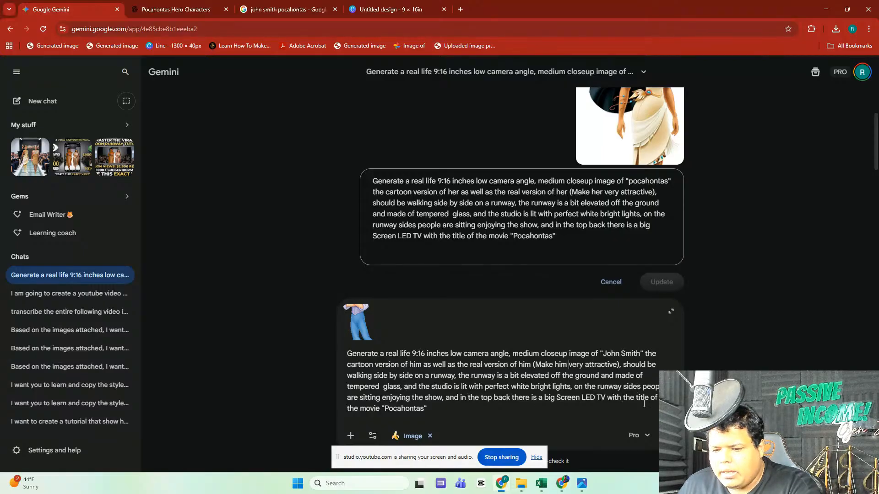
{"action": "left_click", "coordinate": [450, 408]}
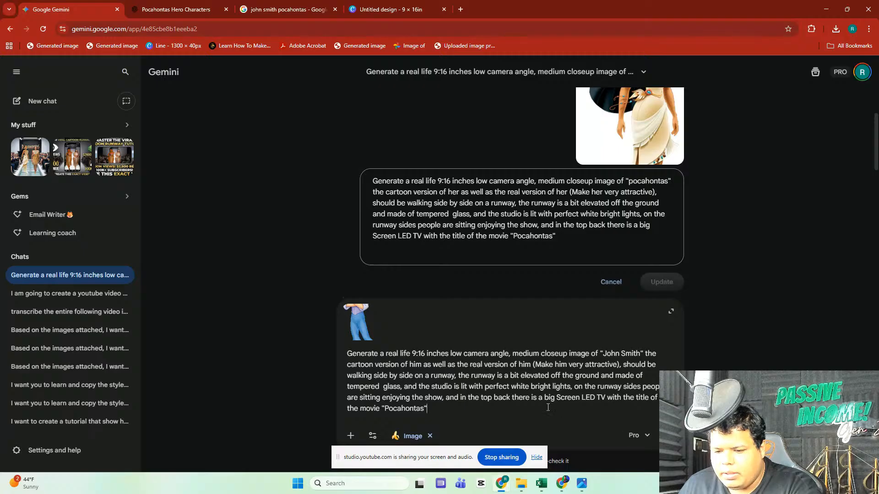
{"action": "key", "text": "Return"}
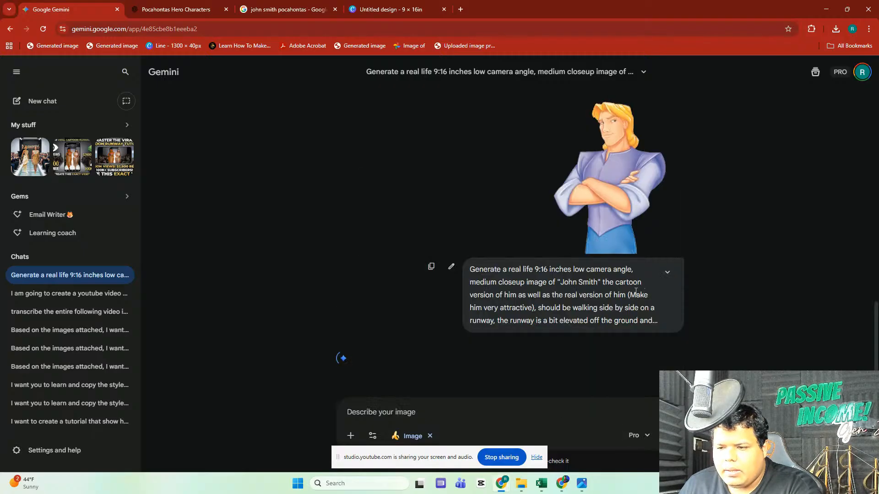
Step: Go back through the Gemini chat to the generated Pocahontas runway image and enlarge it for inspection
{"action": "scroll", "coordinate": [628, 295], "scroll_direction": "up", "scroll_amount": 5}
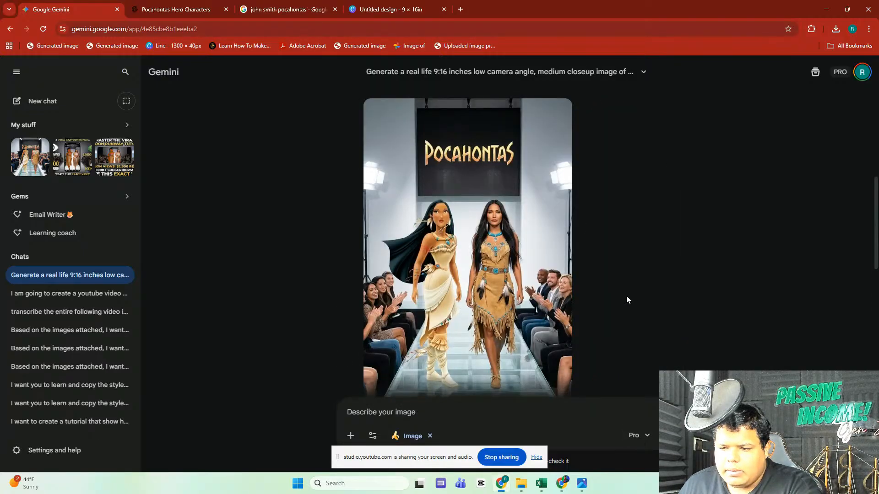
{"action": "scroll", "coordinate": [626, 296], "scroll_direction": "down", "scroll_amount": 10}
{"action": "scroll", "coordinate": [630, 277], "scroll_direction": "up", "scroll_amount": 8}
{"action": "scroll", "coordinate": [630, 278], "scroll_direction": "up", "scroll_amount": 5}
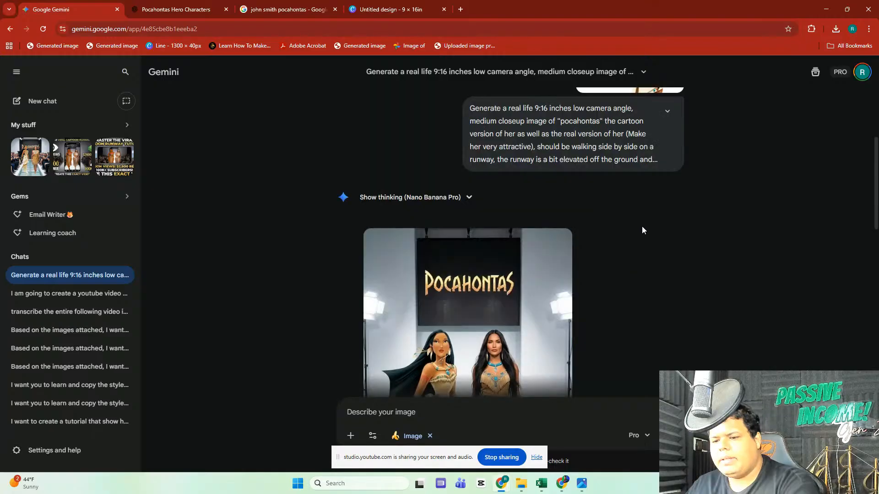
{"action": "left_click", "coordinate": [462, 311]}
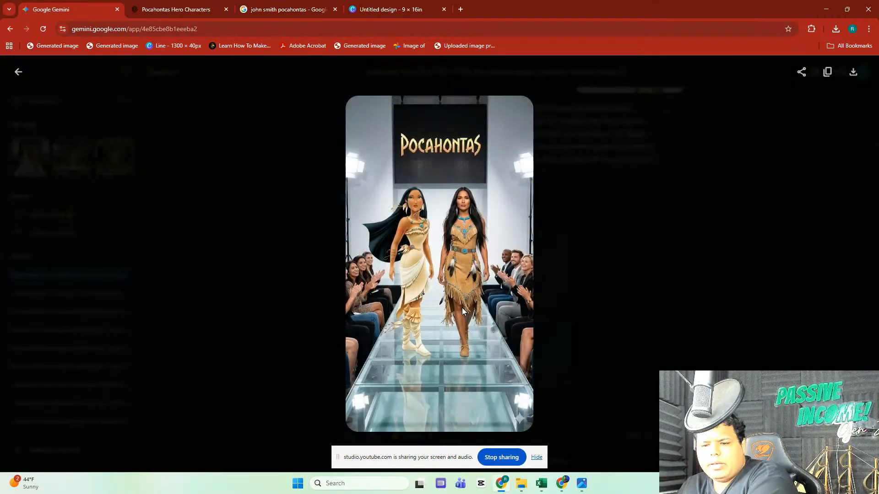
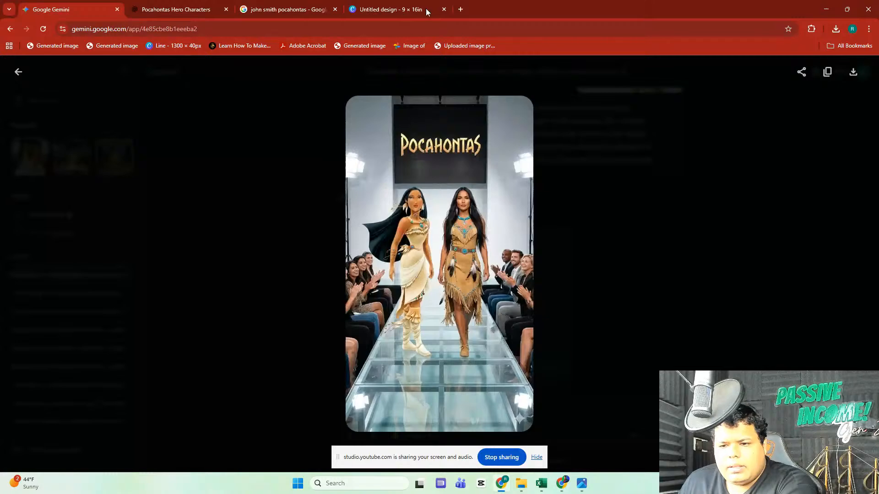
Step: Switch to Canva and examine the upscaled Pocahontas runway page in full screen, then return to the editor
{"action": "left_click", "coordinate": [412, 9]}
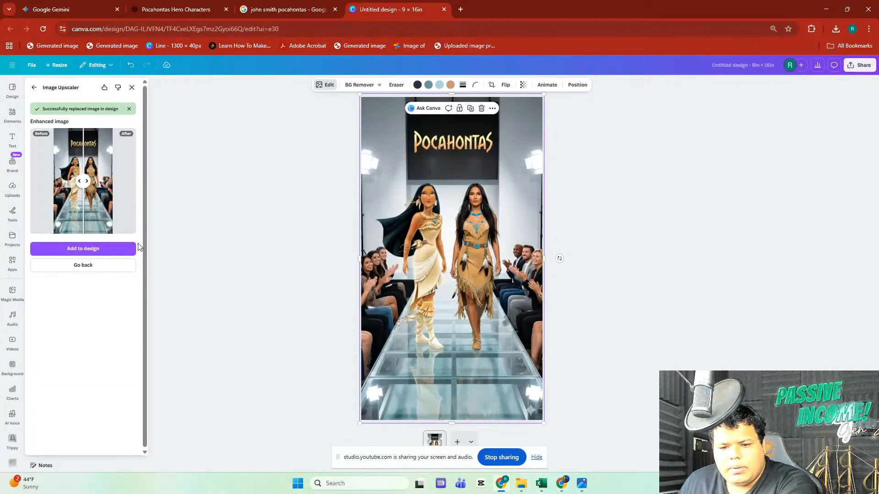
{"action": "left_click", "coordinate": [698, 245]}
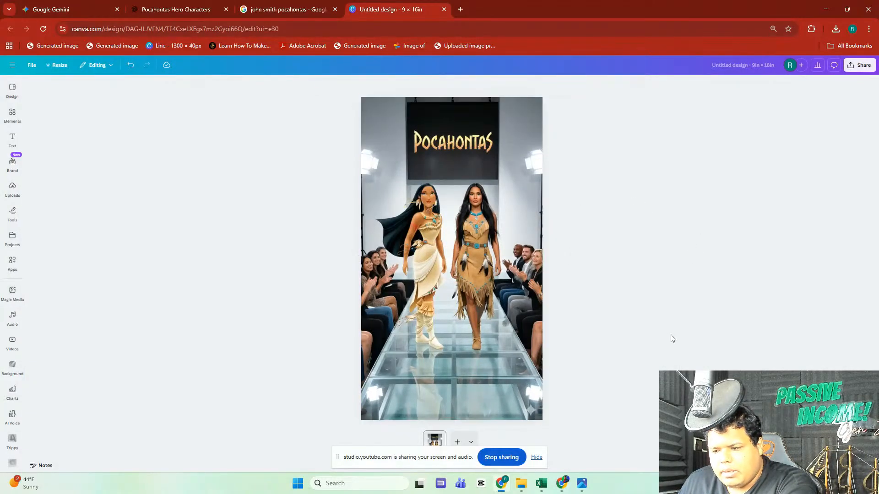
{"action": "left_click", "coordinate": [854, 465]}
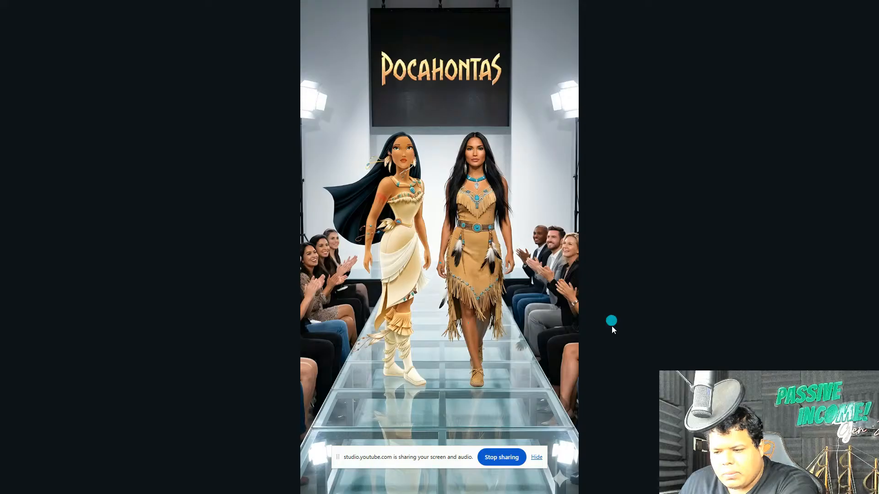
{"action": "key", "text": "Escape"}
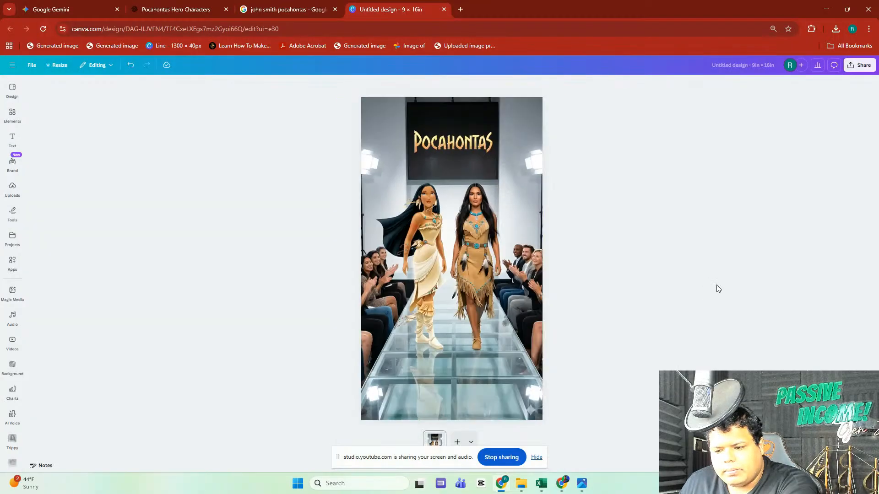
Step: Return to Gemini, close the enlarged Pocahontas image, then open the generated John Smith runway image and copy it
{"action": "left_click", "coordinate": [83, 4]}
{"action": "key", "text": "Escape"}
{"action": "scroll", "coordinate": [646, 174], "scroll_direction": "down", "scroll_amount": 10}
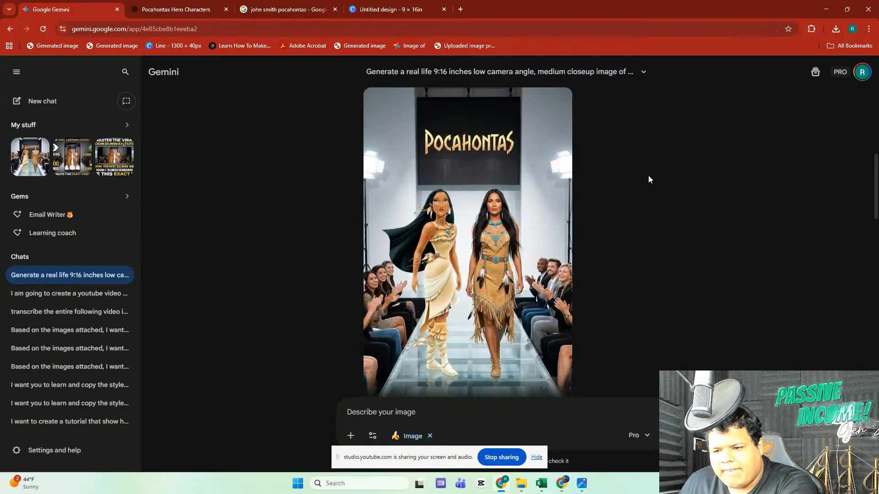
{"action": "scroll", "coordinate": [699, 165], "scroll_direction": "down", "scroll_amount": 2}
{"action": "scroll", "coordinate": [700, 163], "scroll_direction": "up", "scroll_amount": 1}
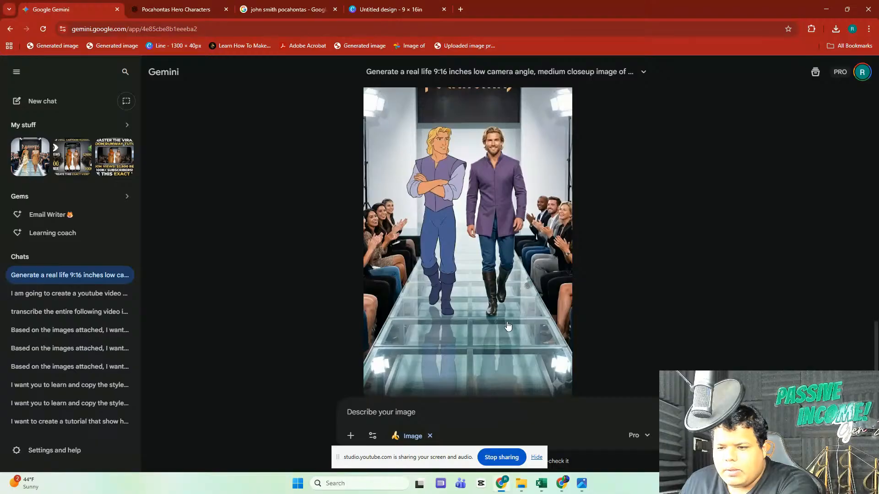
{"action": "left_click", "coordinate": [482, 253]}
{"action": "right_click", "coordinate": [486, 177]}
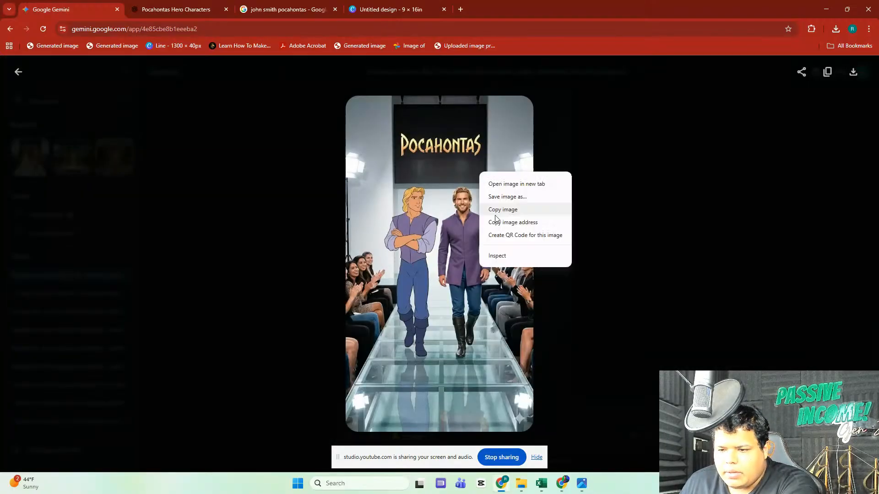
{"action": "left_click", "coordinate": [498, 210]}
Step: Add a new page to the Canva design, paste the John Smith image and enlarge it to about 9.4 × 16.8 in, covering the page
{"action": "left_click", "coordinate": [387, 5]}
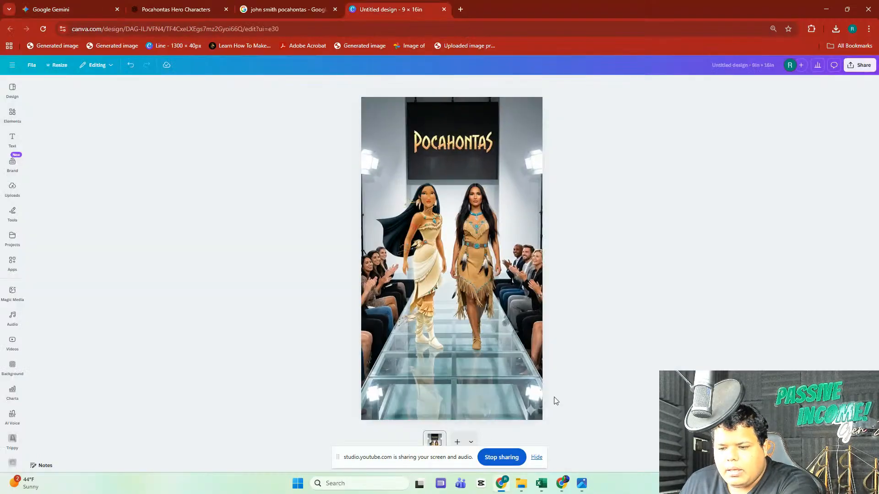
{"action": "left_click", "coordinate": [457, 442]}
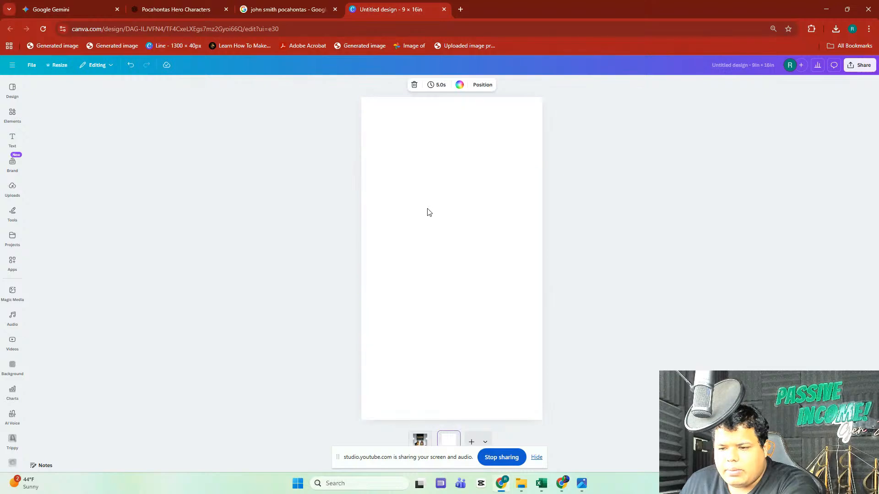
{"action": "right_click", "coordinate": [428, 210]}
{"action": "left_click", "coordinate": [450, 259]}
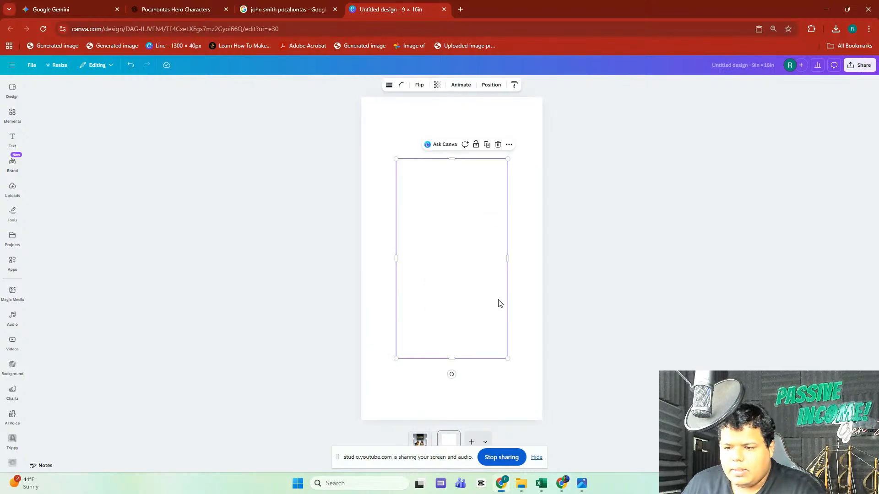
{"action": "left_click_drag", "start_coordinate": [512, 360], "coordinate": [601, 398]}
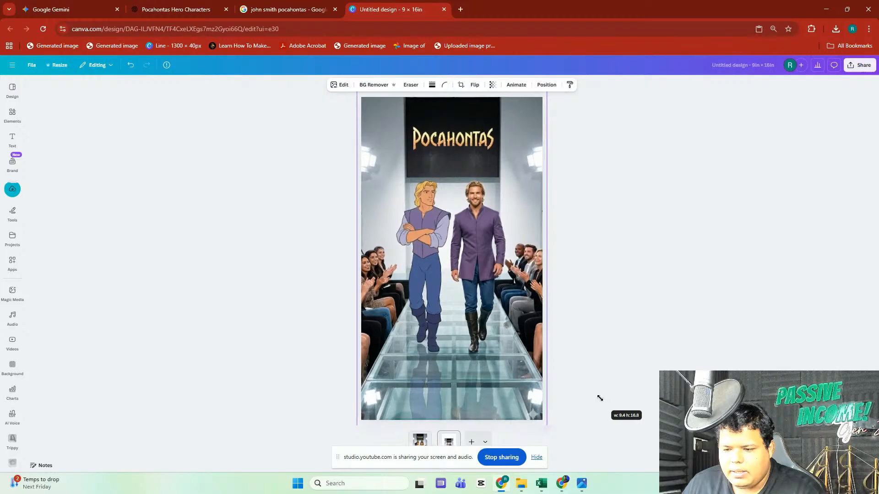
Step: Open the John Smith image in the Image Upscaler app and start upscaling it at 8x resolution
{"action": "left_click", "coordinate": [319, 88]}
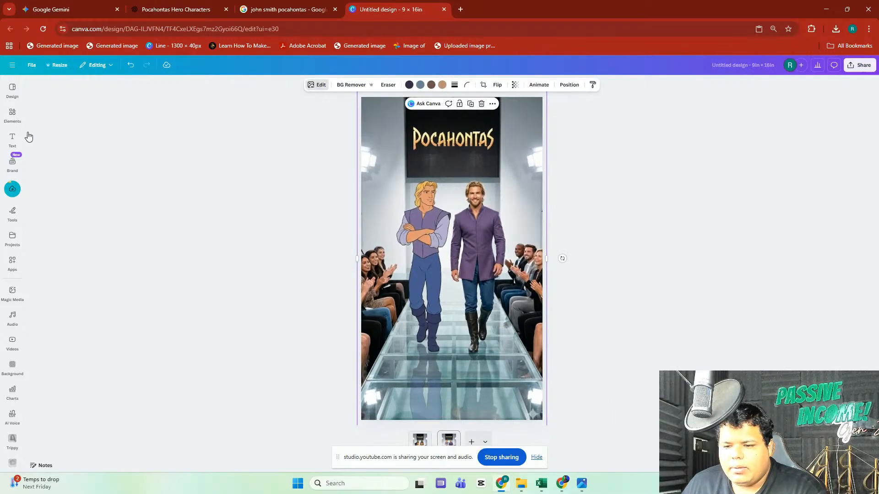
{"action": "left_click", "coordinate": [137, 370]}
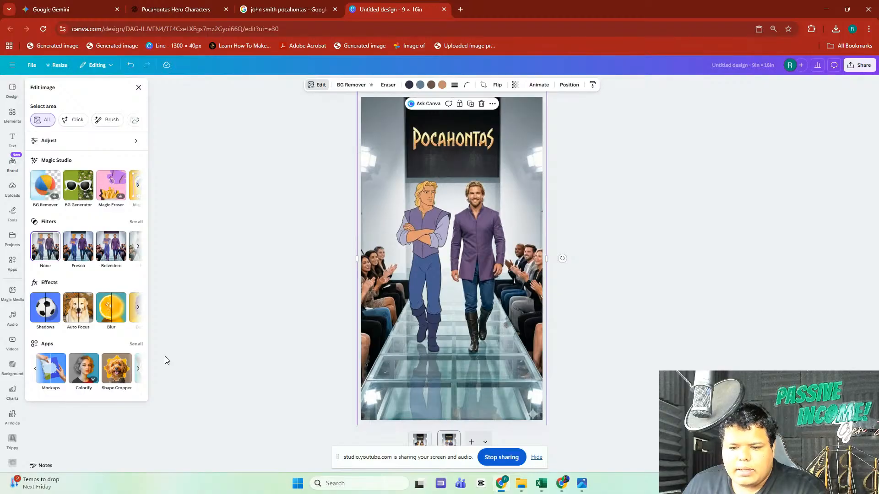
{"action": "left_click", "coordinate": [138, 369]}
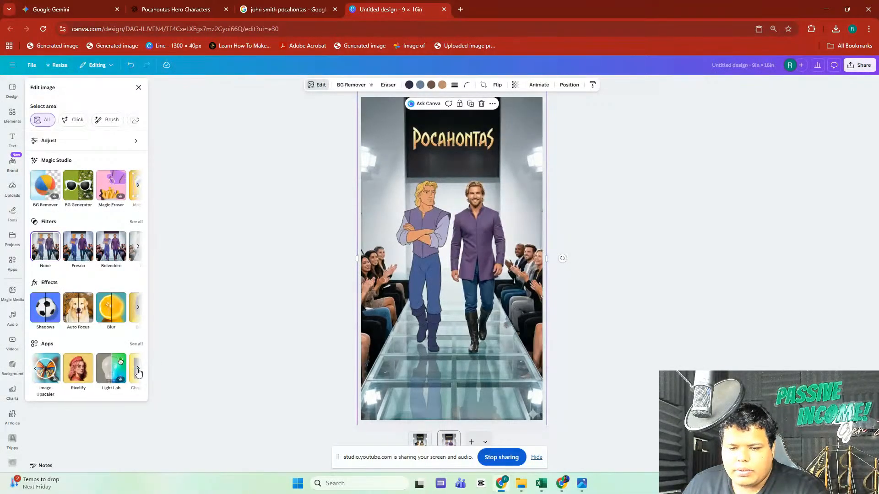
{"action": "left_click", "coordinate": [35, 368]}
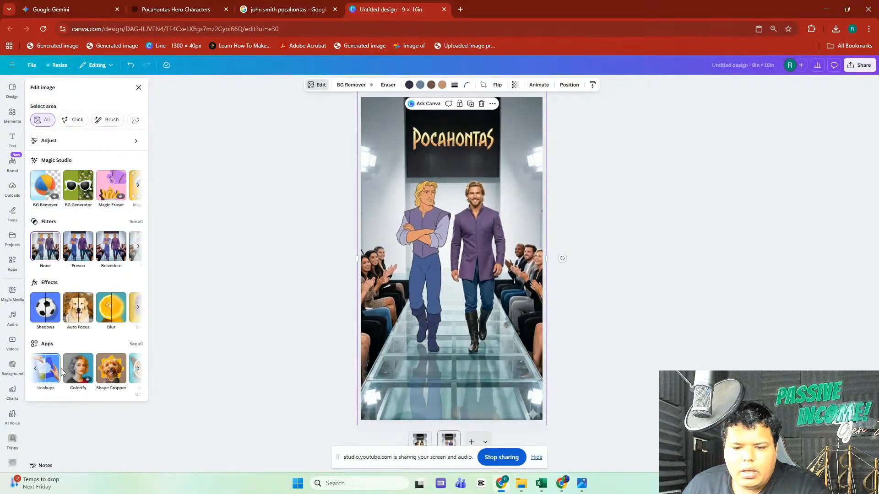
{"action": "left_click", "coordinate": [137, 369]}
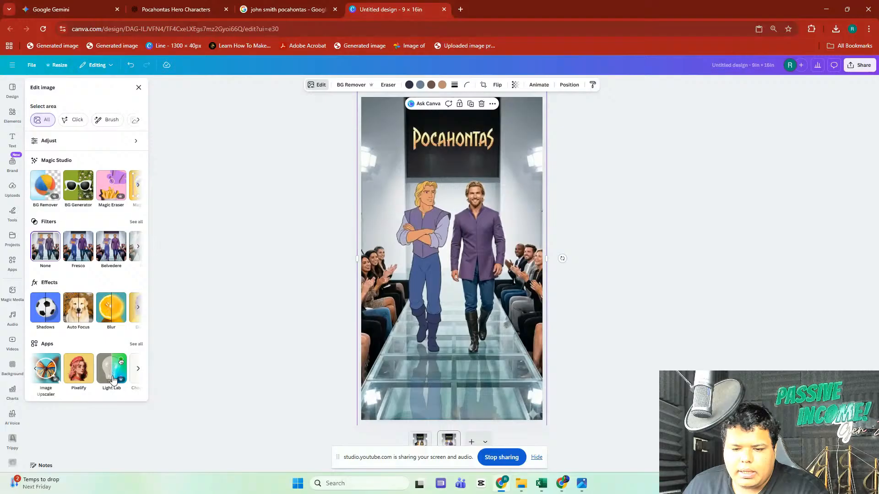
{"action": "left_click", "coordinate": [40, 369]}
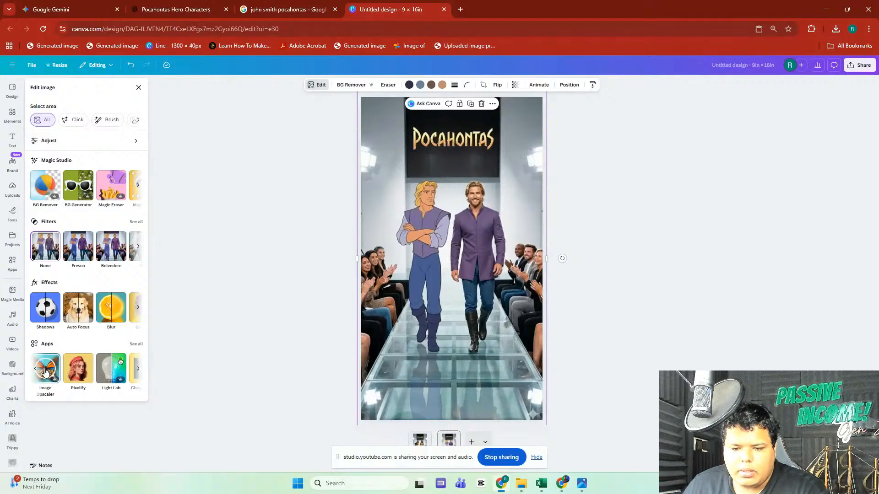
{"action": "left_click", "coordinate": [45, 371]}
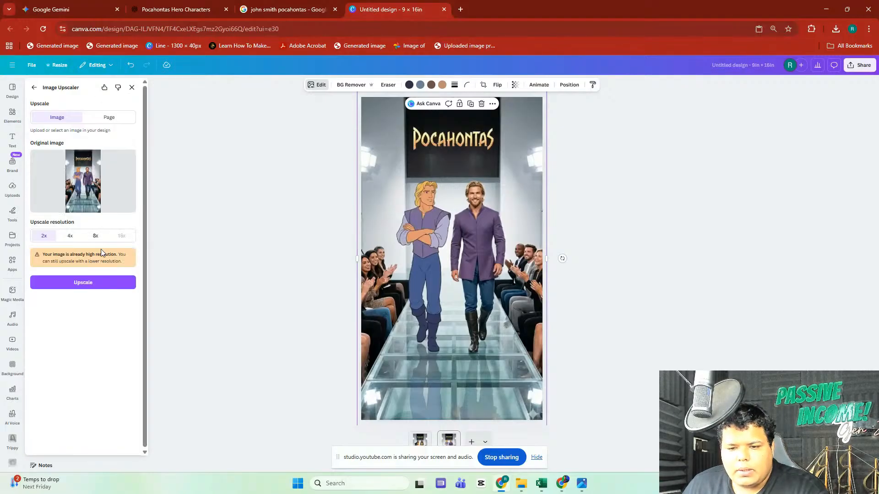
{"action": "left_click", "coordinate": [96, 236]}
{"action": "left_click", "coordinate": [103, 282]}
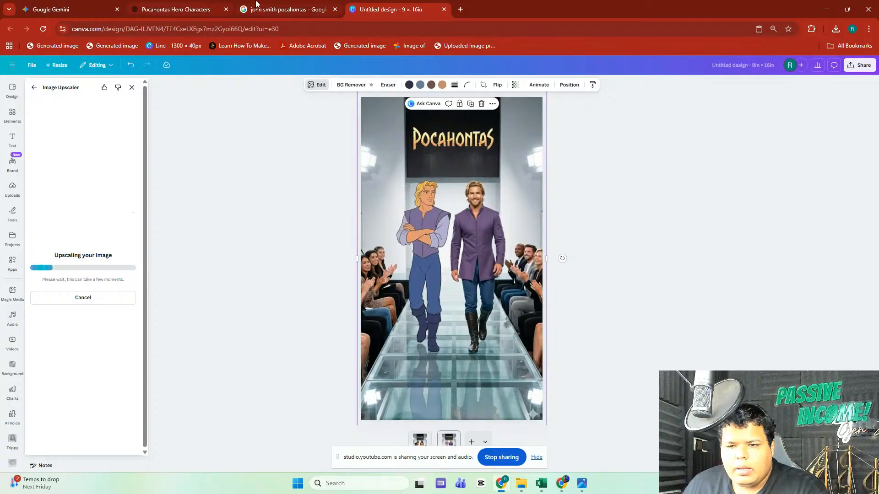
Step: Switch to the ChatGPT list of Pocahontas heroes and copy the name Chief Powhatan
{"action": "left_click", "coordinate": [186, 3]}
{"action": "left_click_drag", "start_coordinate": [386, 178], "coordinate": [328, 178]}
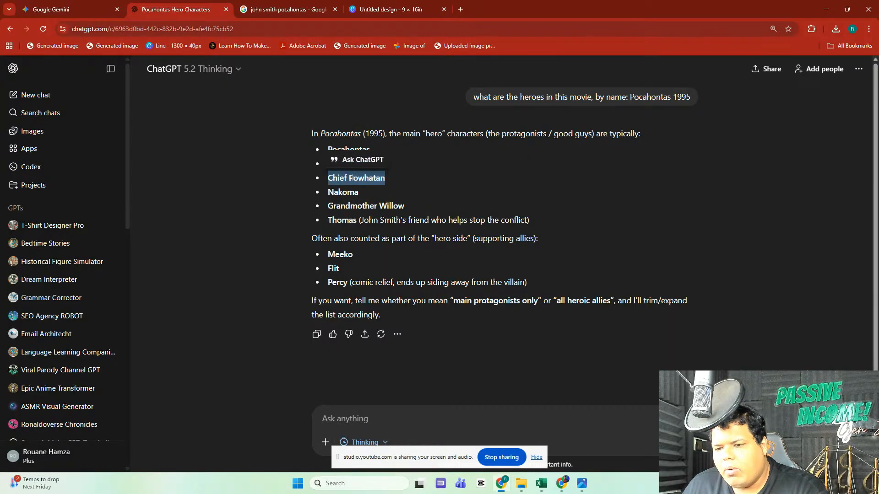
{"action": "right_click", "coordinate": [352, 178]}
{"action": "left_click", "coordinate": [374, 193]}
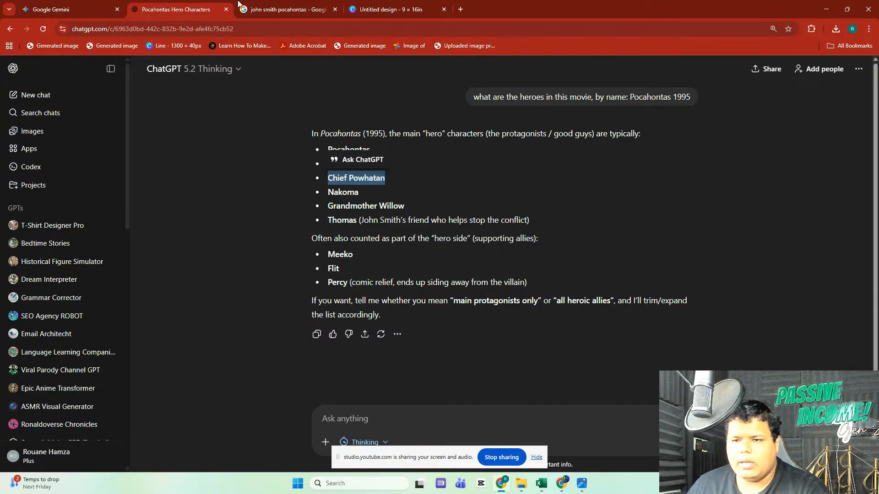
Step: Switch to Google Images, replace John Smith in the query to search for "Chief Powhatan pocahontas", and look through the results for a reference image
{"action": "left_click", "coordinate": [256, 9]}
{"action": "left_click", "coordinate": [139, 78]}
{"action": "left_click_drag", "start_coordinate": [140, 78], "coordinate": [83, 85]}
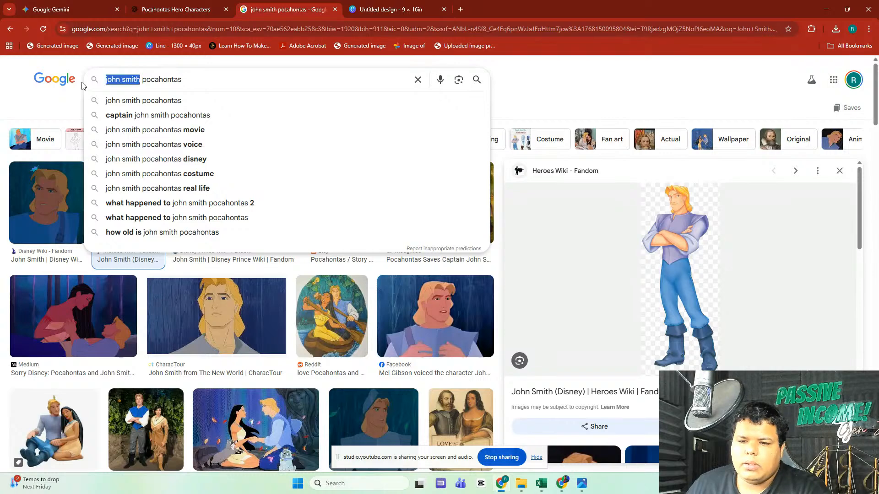
{"action": "right_click", "coordinate": [123, 81]}
{"action": "left_click", "coordinate": [157, 145]}
{"action": "left_click", "coordinate": [476, 80]}
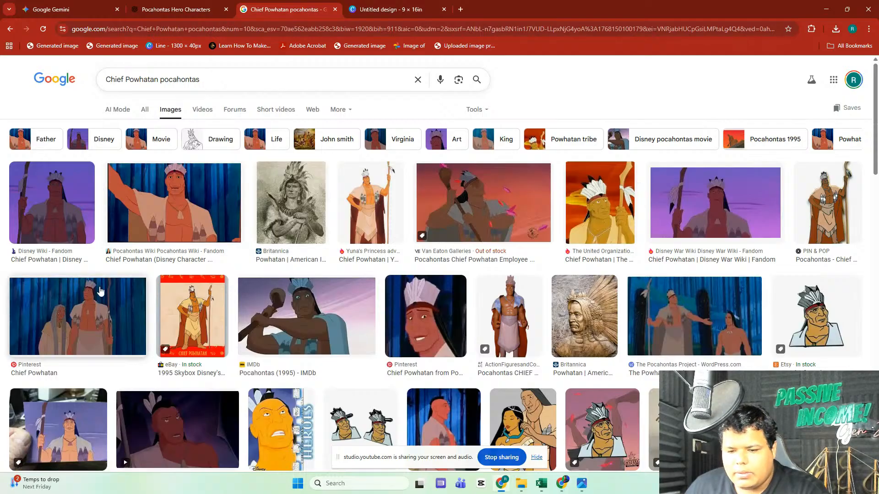
{"action": "scroll", "coordinate": [101, 291], "scroll_direction": "down", "scroll_amount": 4}
{"action": "scroll", "coordinate": [109, 289], "scroll_direction": "down", "scroll_amount": 4}
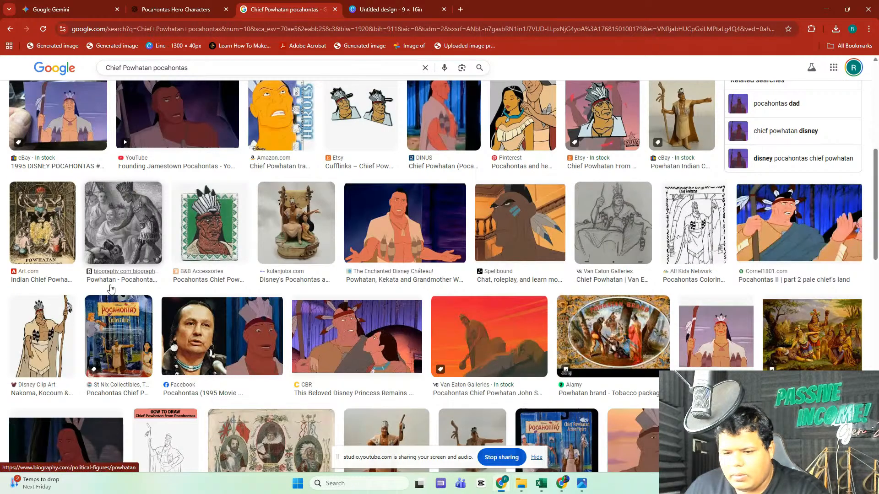
{"action": "scroll", "coordinate": [110, 288], "scroll_direction": "down", "scroll_amount": 3}
{"action": "scroll", "coordinate": [91, 248], "scroll_direction": "down", "scroll_amount": 4}
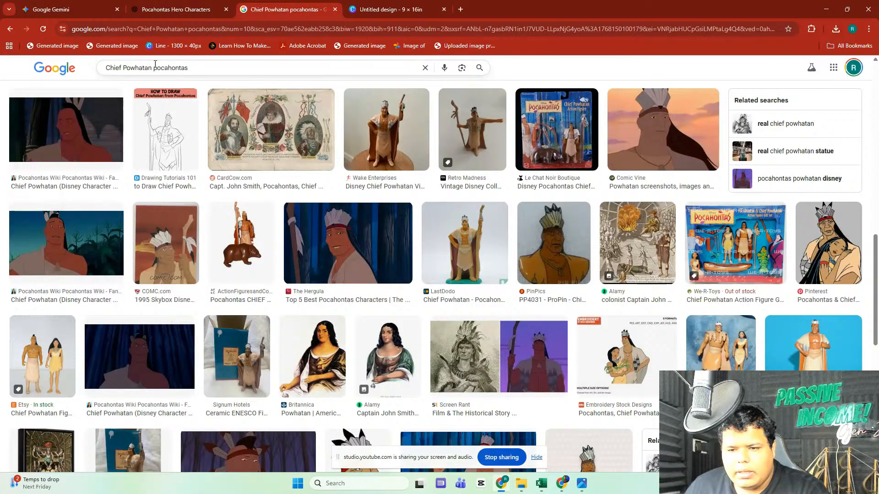
Step: Change the image search query to "Chief Powhatan image" and run it
{"action": "double_click", "coordinate": [168, 69]}
{"action": "type", "text": "image"}
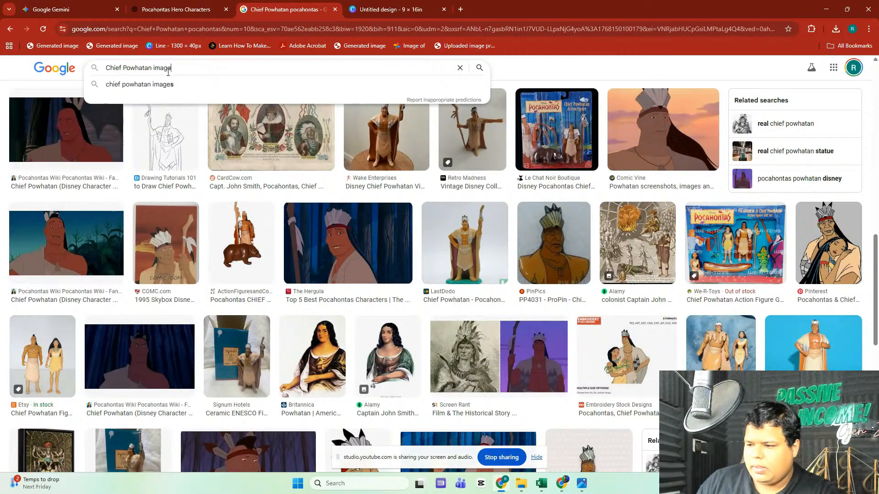
{"action": "key", "text": "Return"}
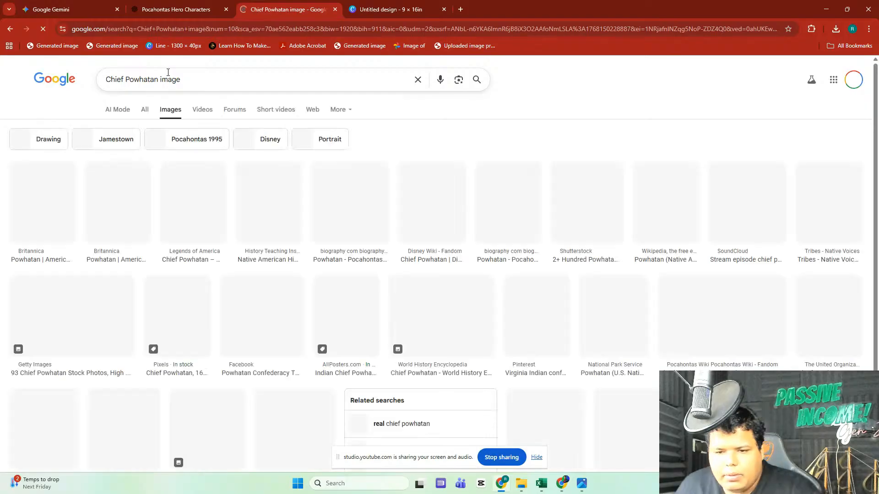
Step: Narrow the image search to "Chief Powhatan image disney" and browse the results for a cartoon reference
{"action": "left_click", "coordinate": [192, 80]}
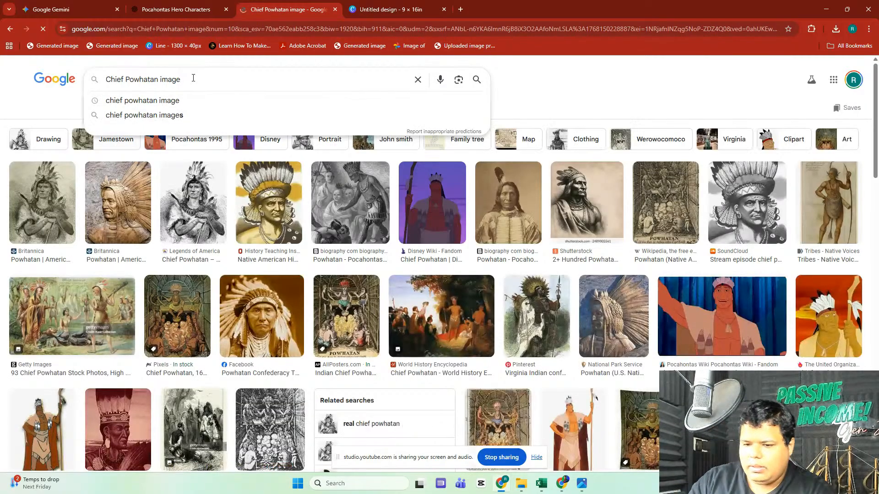
{"action": "type", "text": "disney"}
{"action": "key", "text": "Return"}
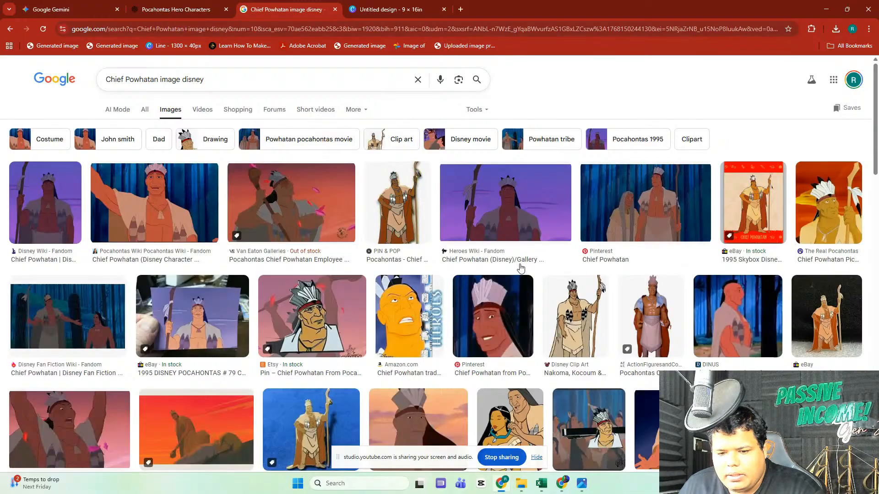
{"action": "scroll", "coordinate": [242, 257], "scroll_direction": "down", "scroll_amount": 5}
{"action": "scroll", "coordinate": [242, 258], "scroll_direction": "down", "scroll_amount": 4}
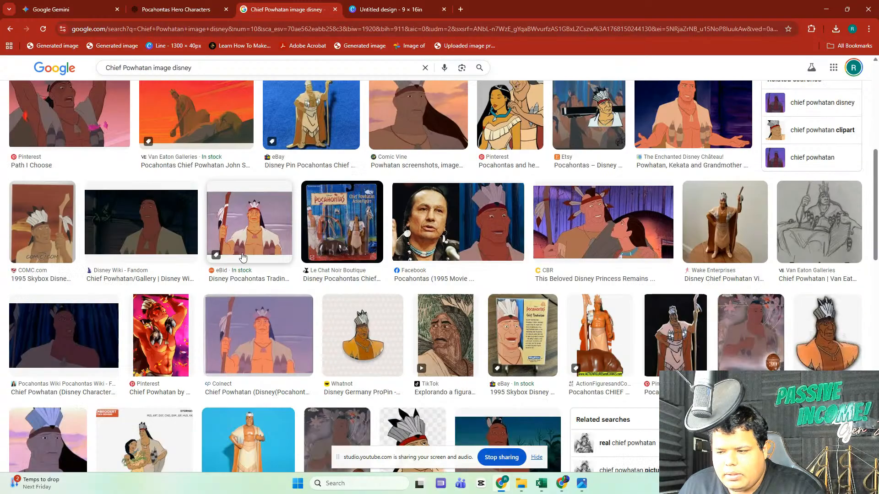
Step: Examine the Chief Powhatan image results, including pictures related to the pin and the game card, for suitable character references
{"action": "scroll", "coordinate": [243, 257], "scroll_direction": "down", "scroll_amount": 6}
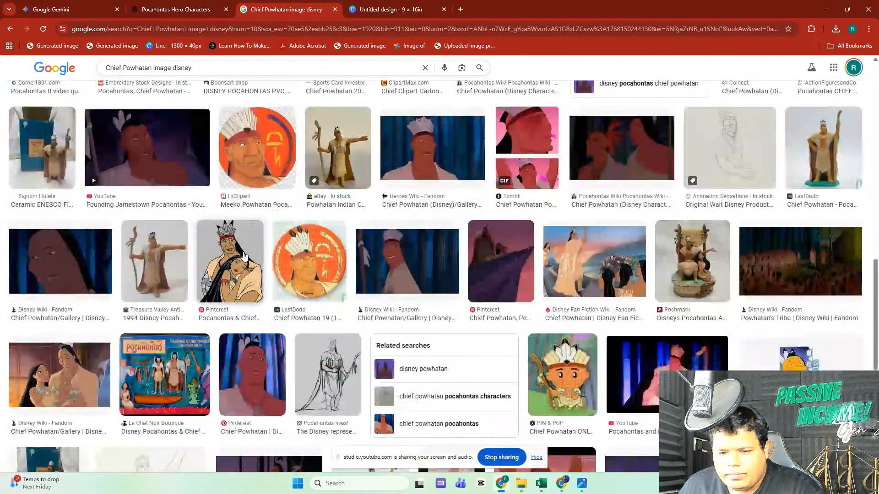
{"action": "scroll", "coordinate": [244, 255], "scroll_direction": "down", "scroll_amount": 7}
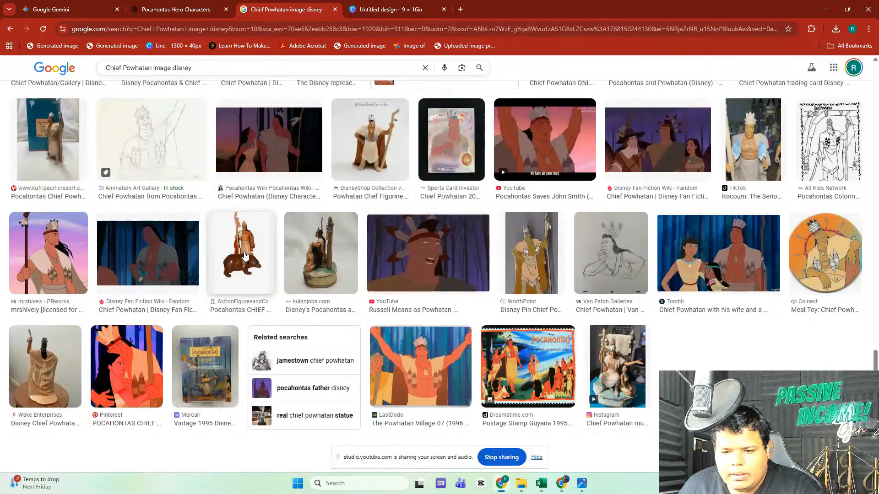
{"action": "scroll", "coordinate": [246, 256], "scroll_direction": "down", "scroll_amount": 12}
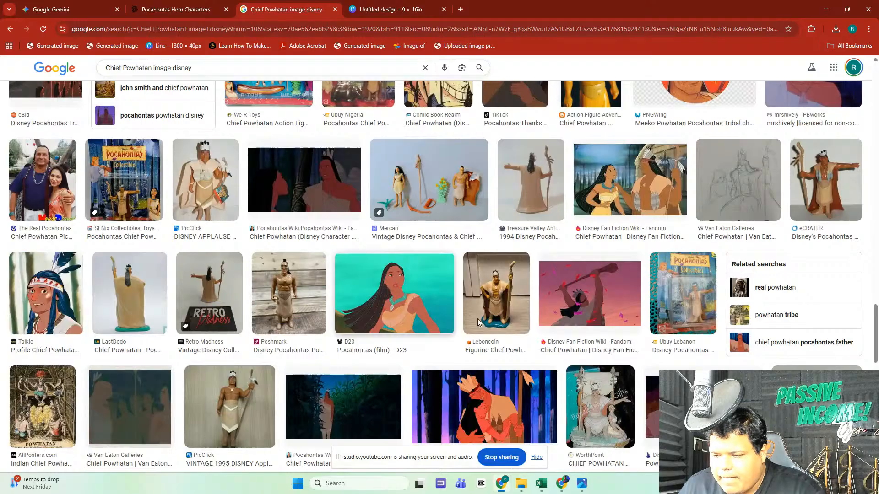
{"action": "scroll", "coordinate": [477, 319], "scroll_direction": "down", "scroll_amount": 7}
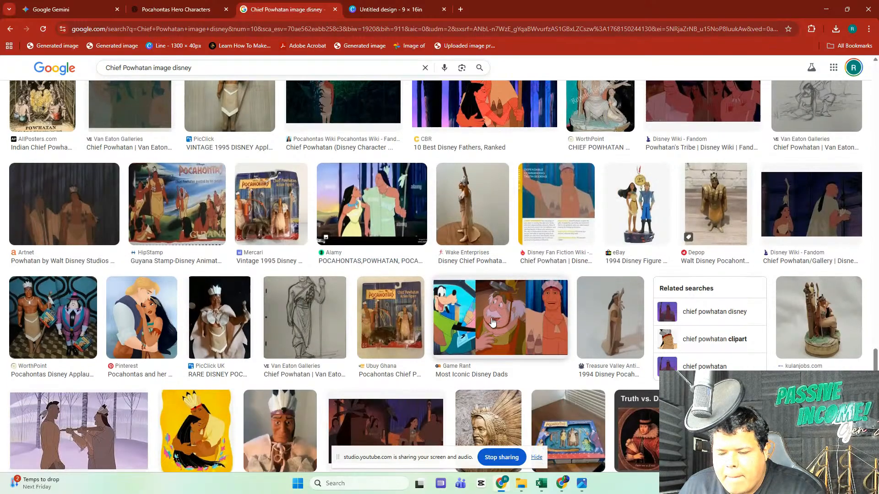
{"action": "scroll", "coordinate": [497, 318], "scroll_direction": "up", "scroll_amount": 15}
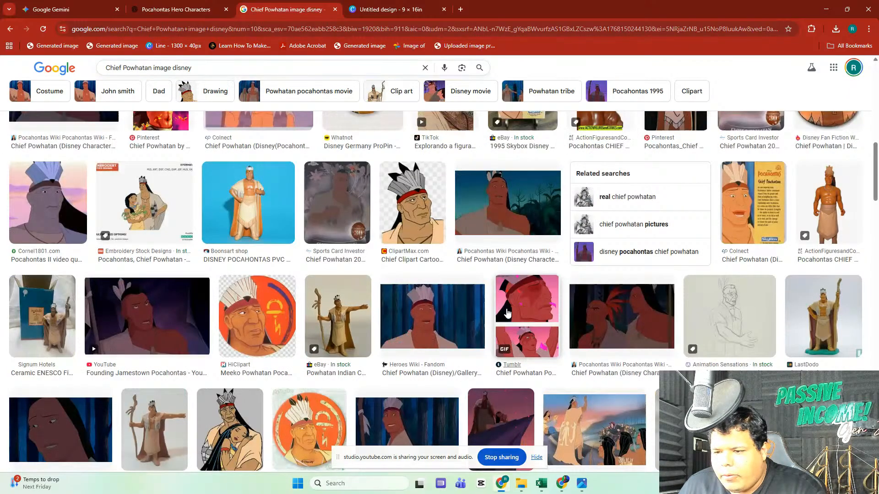
{"action": "scroll", "coordinate": [507, 313], "scroll_direction": "up", "scroll_amount": 10}
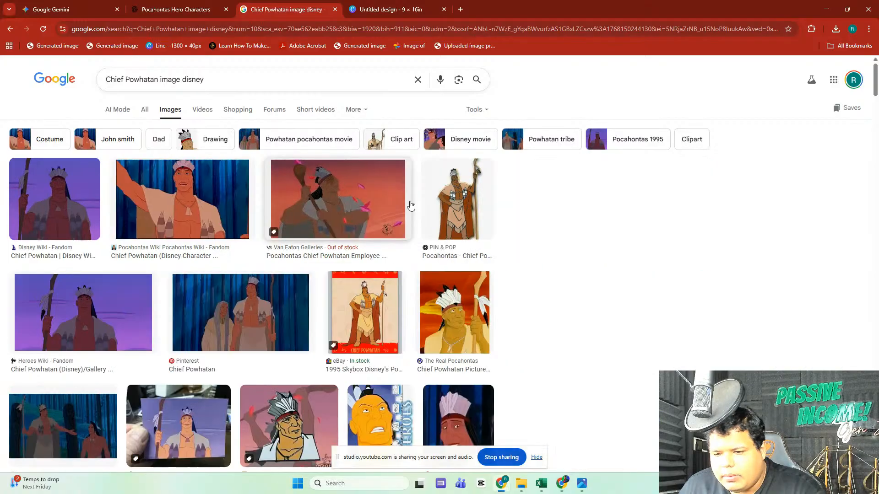
{"action": "scroll", "coordinate": [801, 254], "scroll_direction": "down", "scroll_amount": 5}
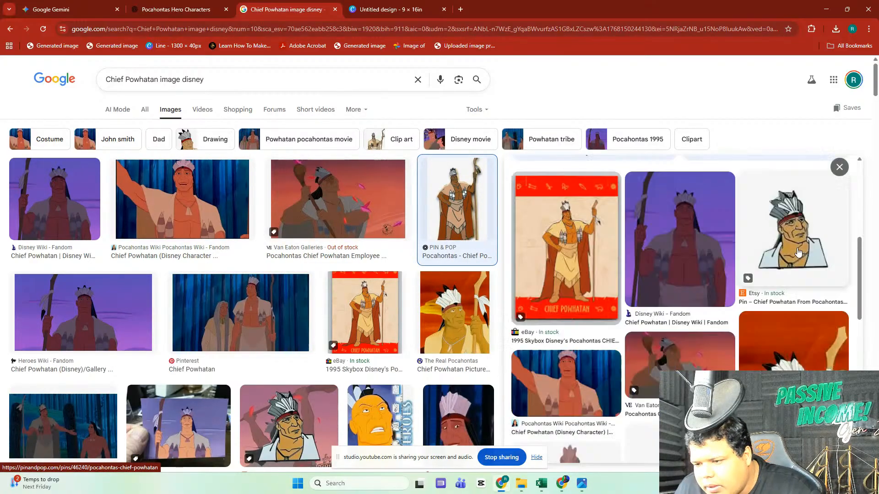
{"action": "scroll", "coordinate": [796, 249], "scroll_direction": "down", "scroll_amount": 3}
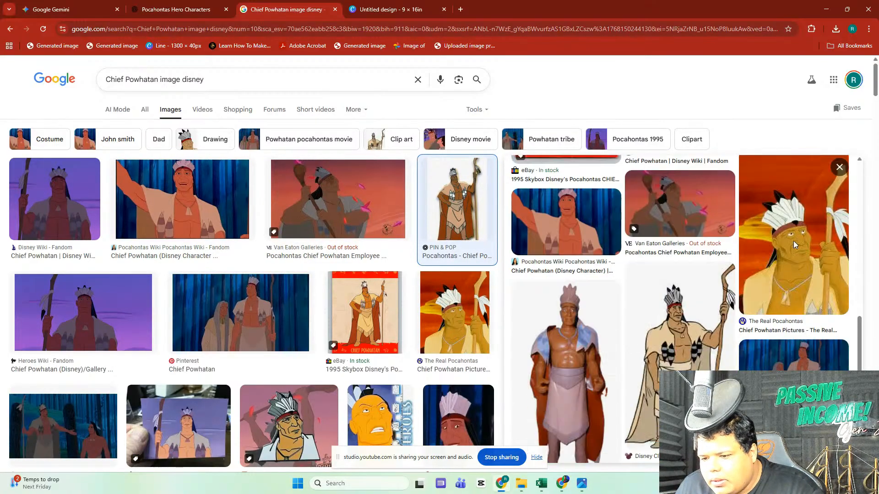
{"action": "scroll", "coordinate": [793, 243], "scroll_direction": "down", "scroll_amount": 3}
{"action": "scroll", "coordinate": [793, 246], "scroll_direction": "up", "scroll_amount": 7}
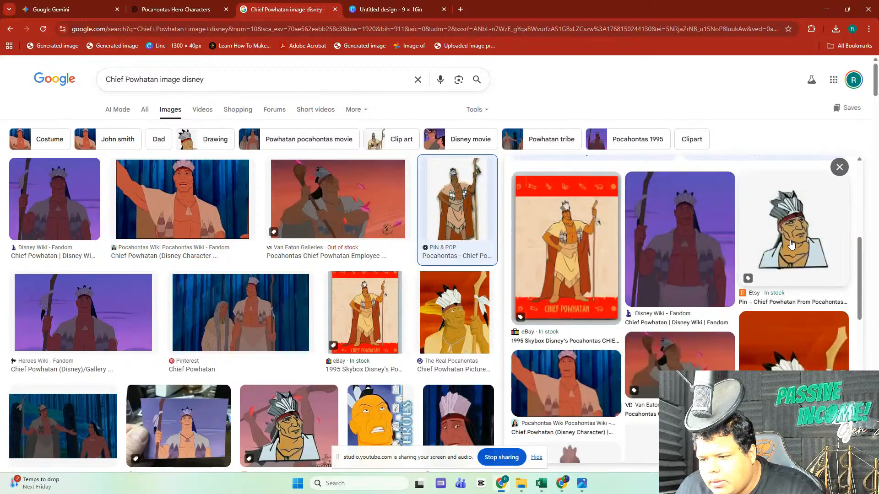
{"action": "scroll", "coordinate": [791, 245], "scroll_direction": "up", "scroll_amount": 5}
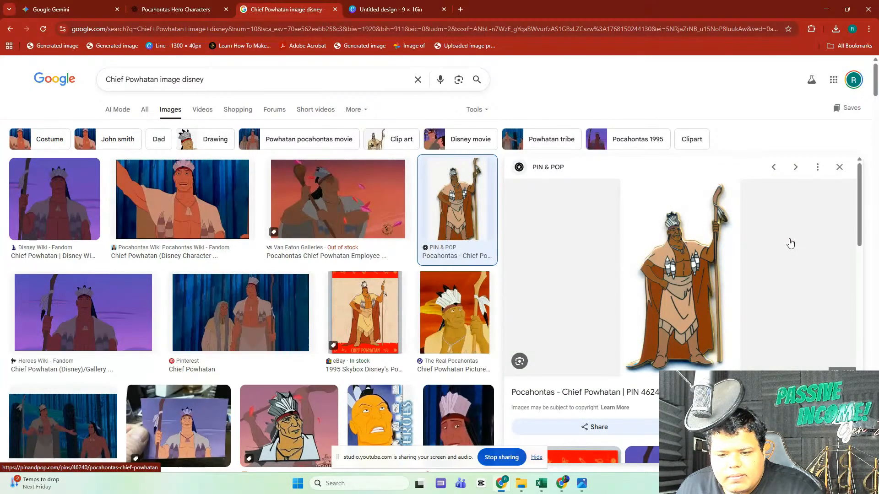
{"action": "scroll", "coordinate": [678, 238], "scroll_direction": "down", "scroll_amount": 5}
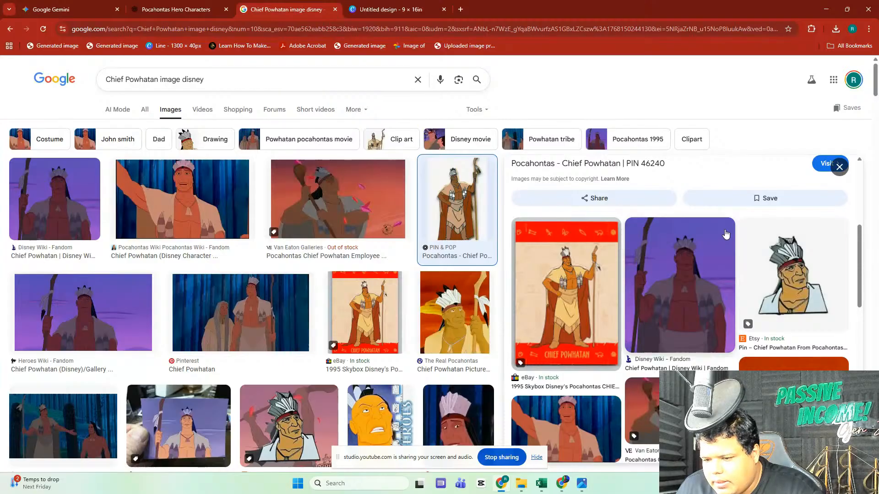
{"action": "scroll", "coordinate": [727, 233], "scroll_direction": "down", "scroll_amount": 5}
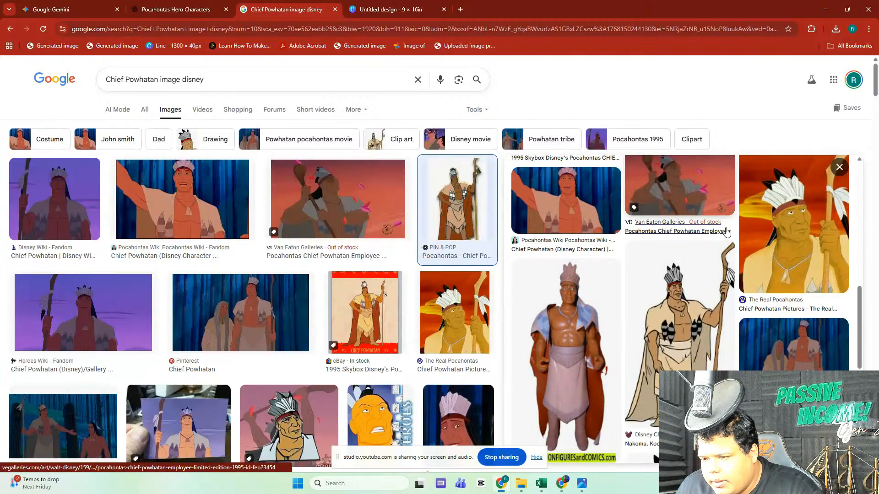
{"action": "scroll", "coordinate": [726, 233], "scroll_direction": "down", "scroll_amount": 3}
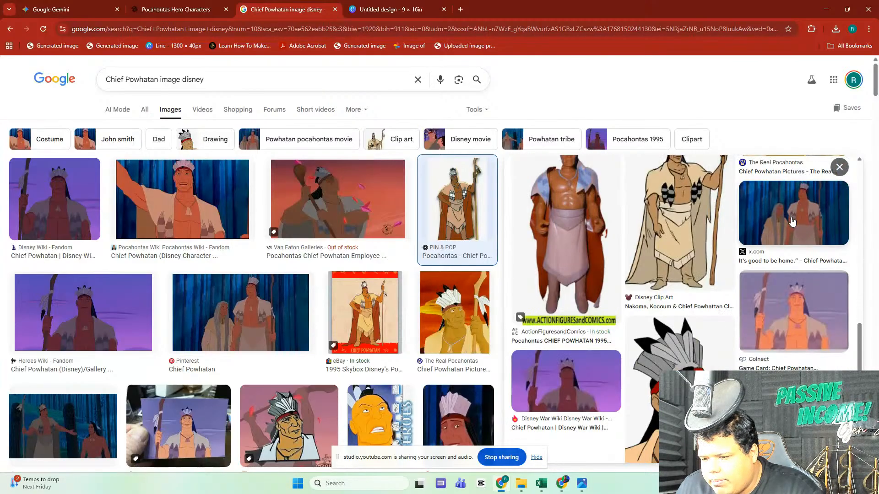
{"action": "left_click", "coordinate": [793, 295]}
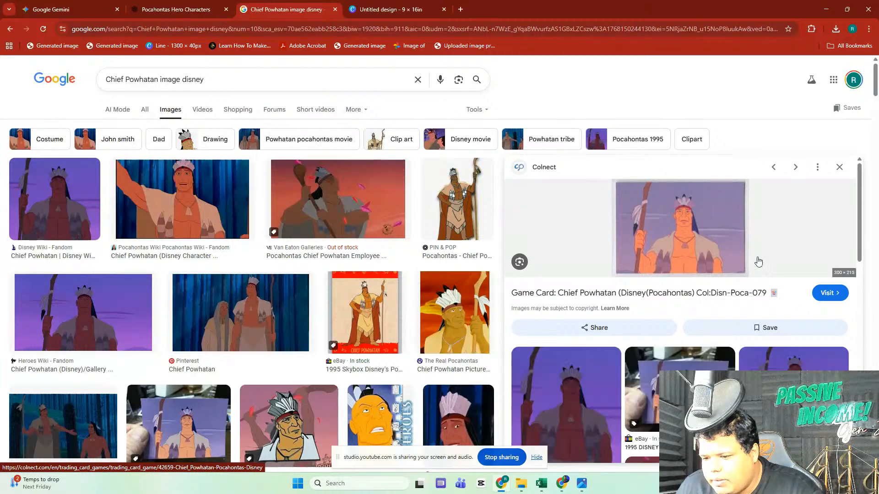
{"action": "scroll", "coordinate": [756, 257], "scroll_direction": "down", "scroll_amount": 5}
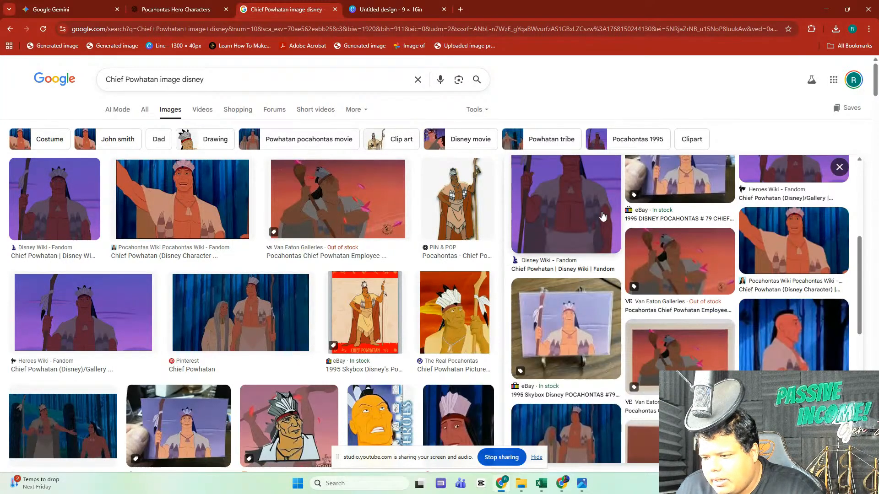
{"action": "scroll", "coordinate": [757, 238], "scroll_direction": "up", "scroll_amount": 5}
{"action": "scroll", "coordinate": [741, 243], "scroll_direction": "down", "scroll_amount": 8}
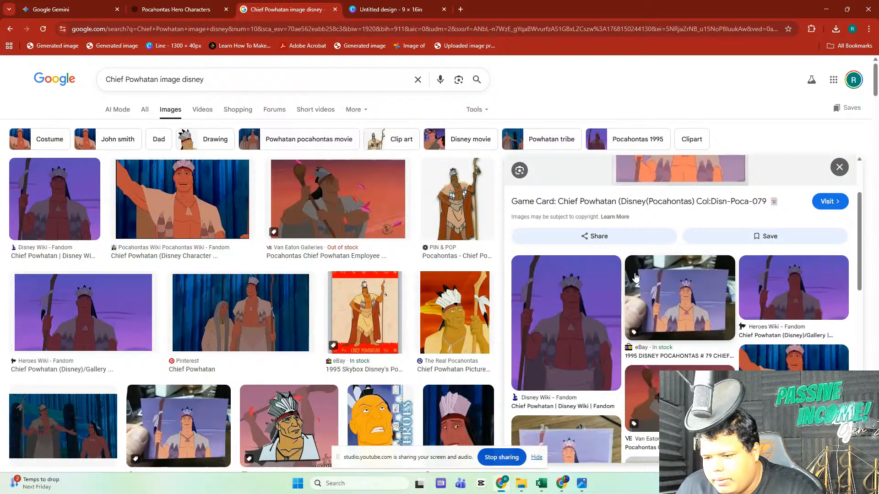
Step: Copy the Disney Wiki image of Chief Powhatan and paste it into the Gemini prompt as a reference
{"action": "left_click", "coordinate": [574, 317]}
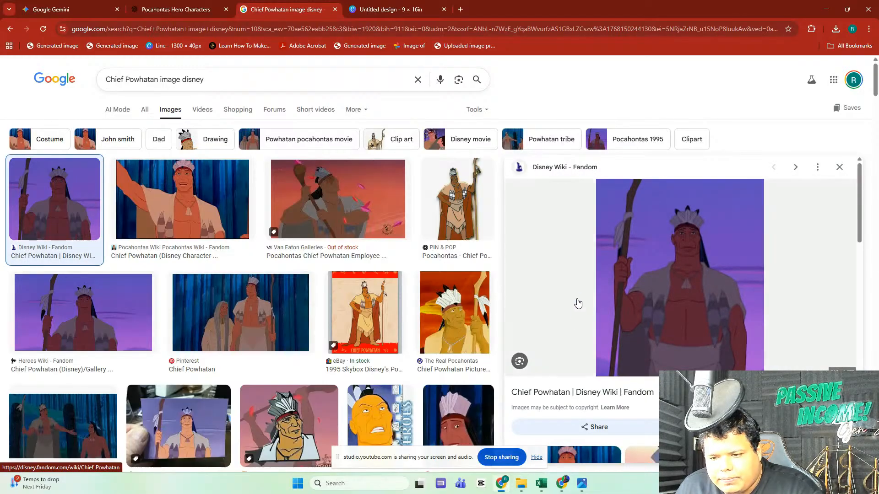
{"action": "scroll", "coordinate": [692, 259], "scroll_direction": "down", "scroll_amount": 5}
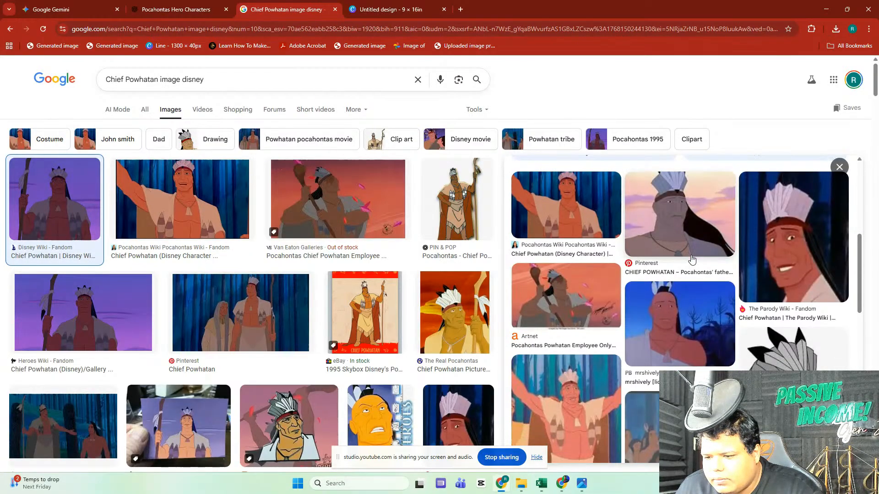
{"action": "scroll", "coordinate": [692, 259], "scroll_direction": "up", "scroll_amount": 5}
{"action": "right_click", "coordinate": [685, 250]}
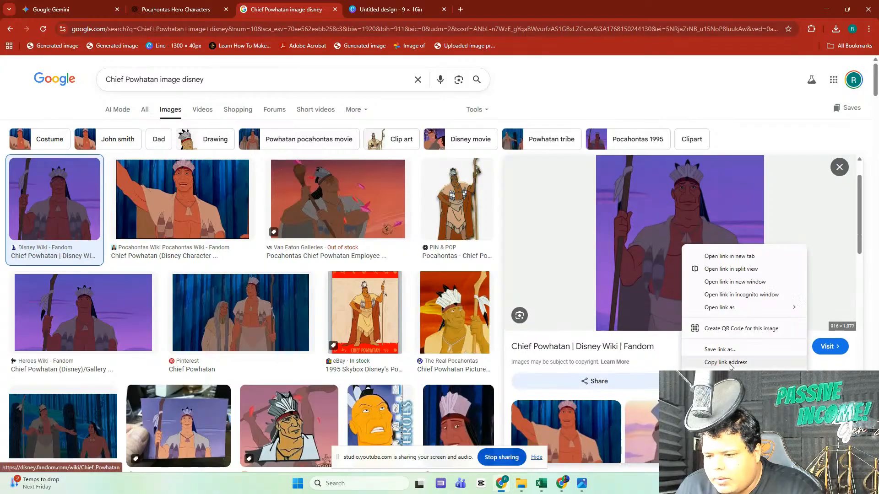
{"action": "left_click", "coordinate": [727, 408]}
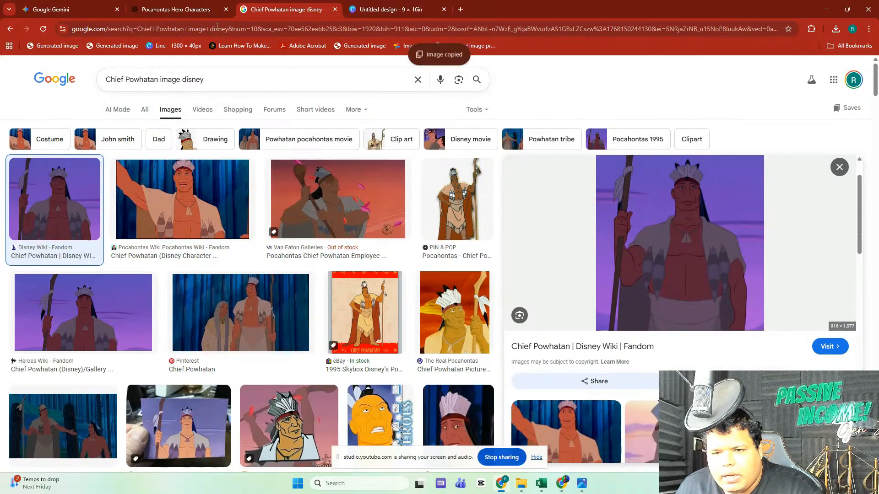
{"action": "left_click", "coordinate": [91, 8]}
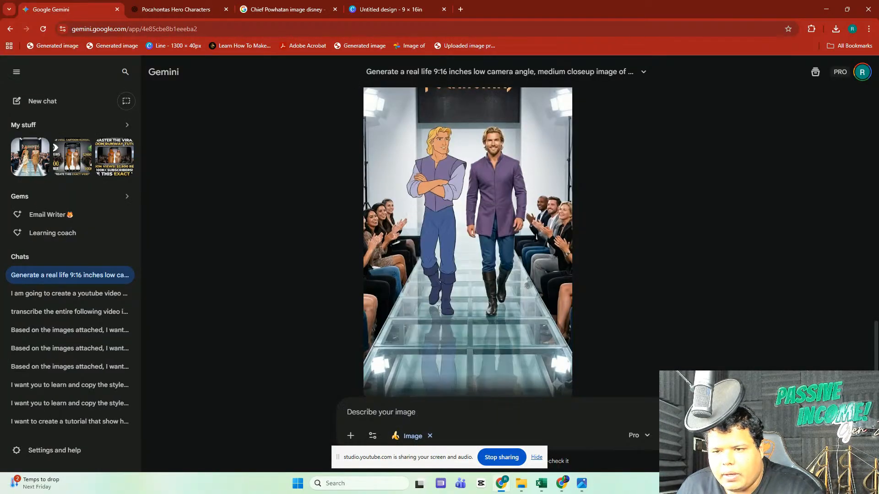
{"action": "key", "text": "ctrl+v"}
Step: Copy the full-body PIN & POP image of Chief Powhatan from the search results and add it to the Gemini prompt as second reference
{"action": "left_click", "coordinate": [286, 9]}
{"action": "scroll", "coordinate": [183, 258], "scroll_direction": "down", "scroll_amount": 4}
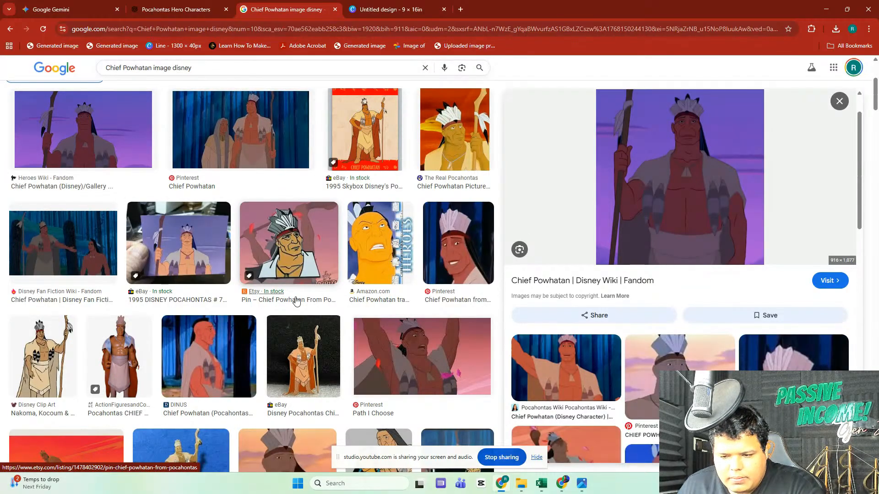
{"action": "scroll", "coordinate": [667, 285], "scroll_direction": "up", "scroll_amount": 1}
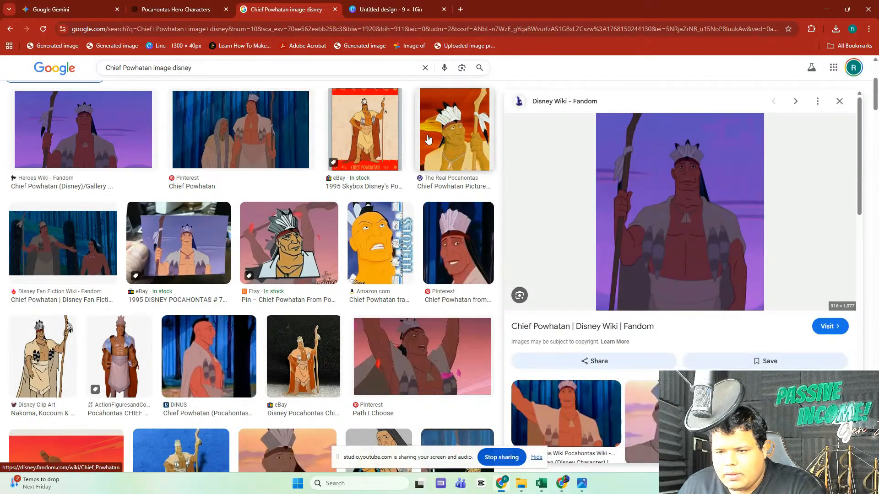
{"action": "left_click", "coordinate": [375, 112]}
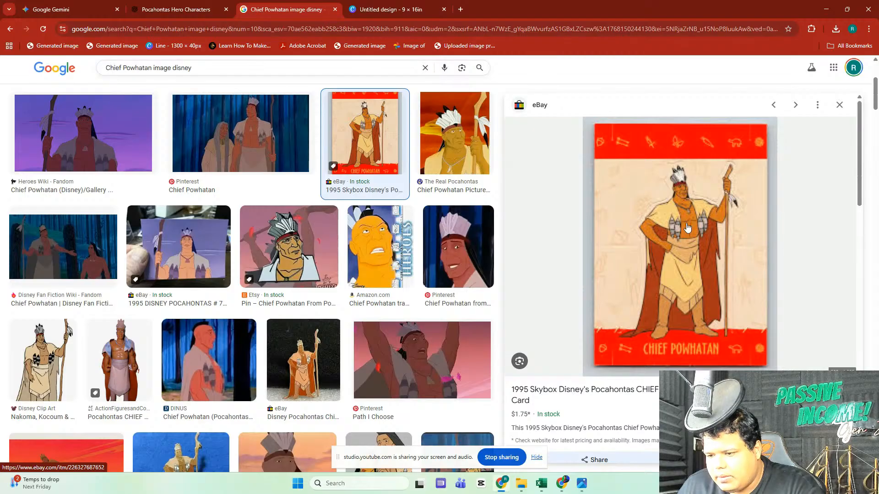
{"action": "scroll", "coordinate": [687, 227], "scroll_direction": "down", "scroll_amount": 5}
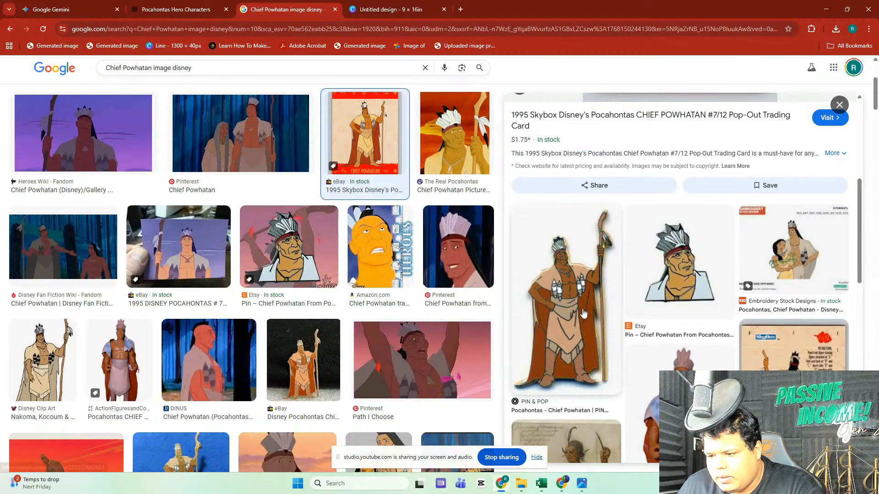
{"action": "left_click", "coordinate": [583, 313]}
{"action": "right_click", "coordinate": [658, 243]}
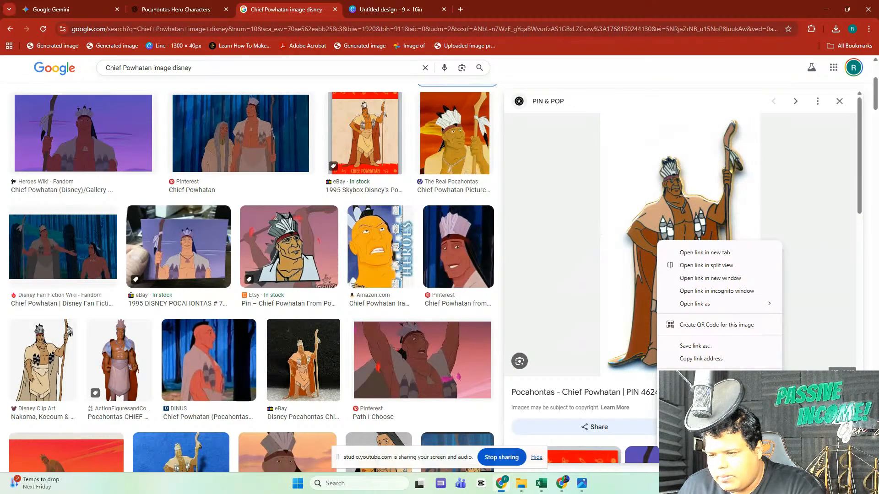
{"action": "left_click", "coordinate": [693, 405]}
{"action": "left_click", "coordinate": [88, 9]}
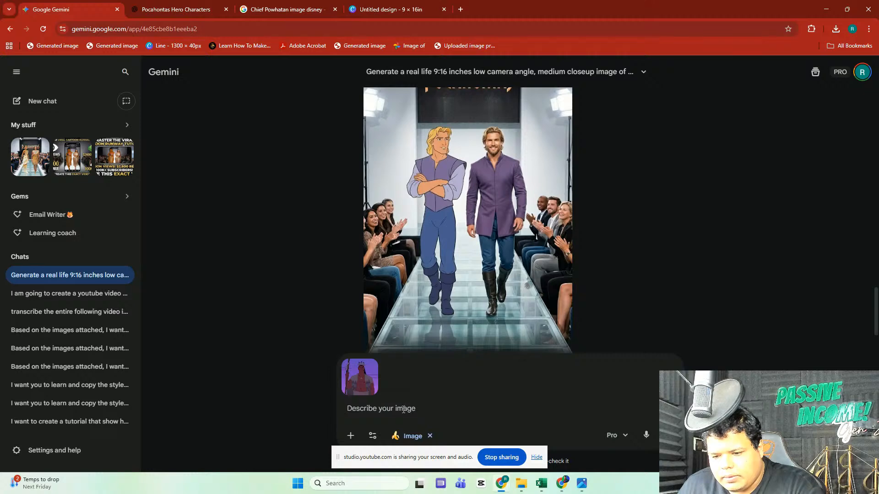
{"action": "right_click", "coordinate": [403, 409]}
{"action": "left_click", "coordinate": [421, 304]}
Step: Copy the earlier "John Smith" runway prompt from the chat and paste it as the new image description
{"action": "scroll", "coordinate": [488, 161], "scroll_direction": "up", "scroll_amount": 3}
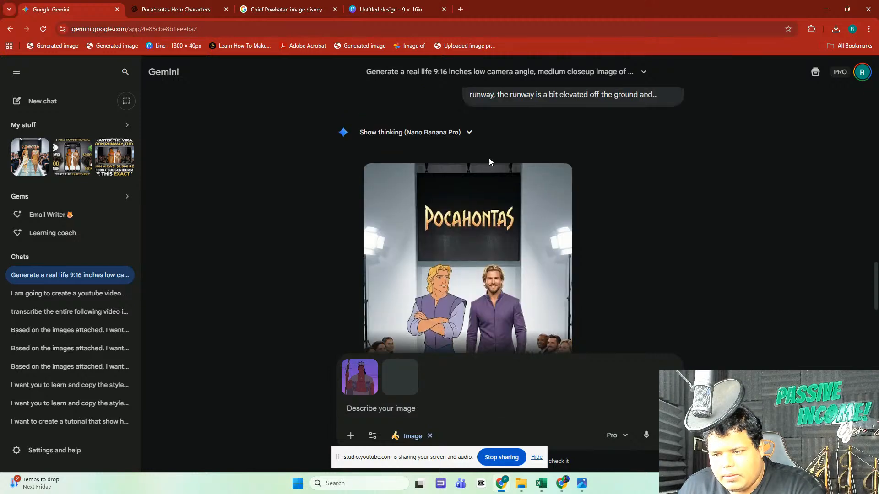
{"action": "scroll", "coordinate": [488, 161], "scroll_direction": "up", "scroll_amount": 2}
{"action": "triple_click", "coordinate": [489, 160]}
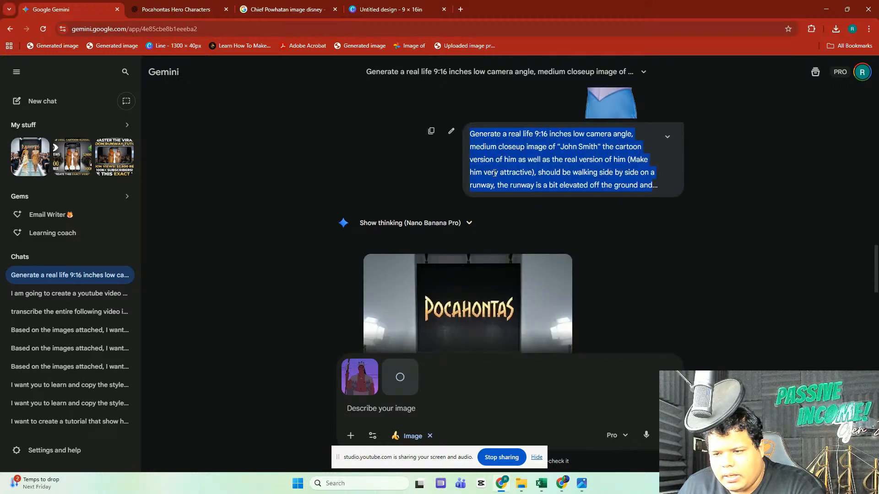
{"action": "right_click", "coordinate": [369, 413]}
{"action": "left_click", "coordinate": [392, 308]}
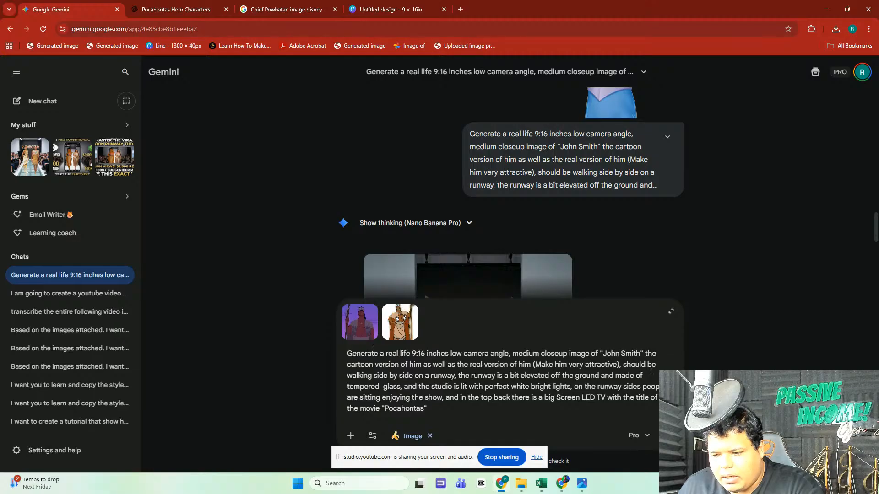
Step: Copy the name "Chief Powhatan" from the Google search query and replace "John Smith" with it in the Gemini prompt
{"action": "left_click", "coordinate": [279, 9]}
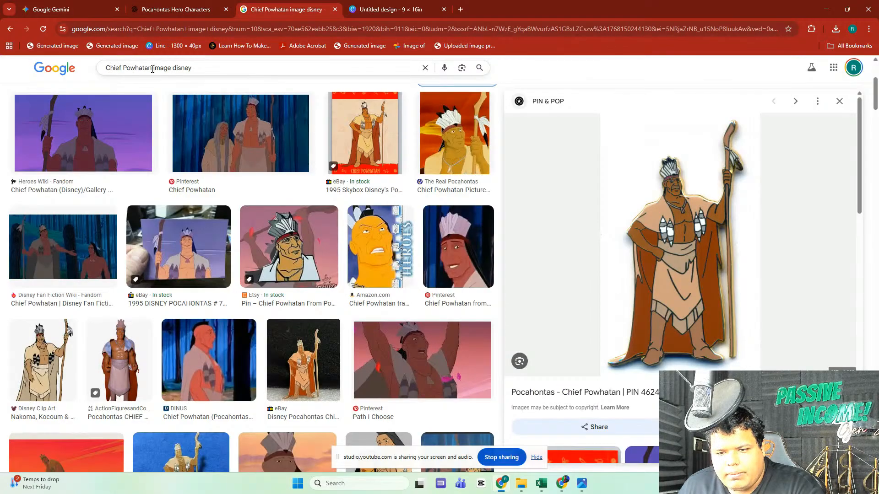
{"action": "left_click_drag", "start_coordinate": [152, 67], "coordinate": [106, 68]}
{"action": "right_click", "coordinate": [128, 68]}
{"action": "left_click", "coordinate": [155, 127]}
{"action": "left_click", "coordinate": [41, 6]}
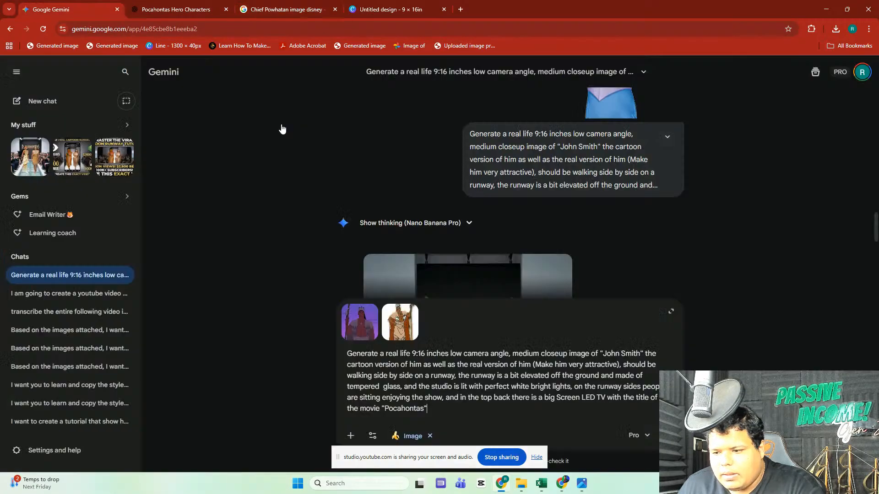
{"action": "left_click_drag", "start_coordinate": [642, 354], "coordinate": [603, 354]}
{"action": "right_click", "coordinate": [611, 352]}
{"action": "left_click", "coordinate": [625, 218]}
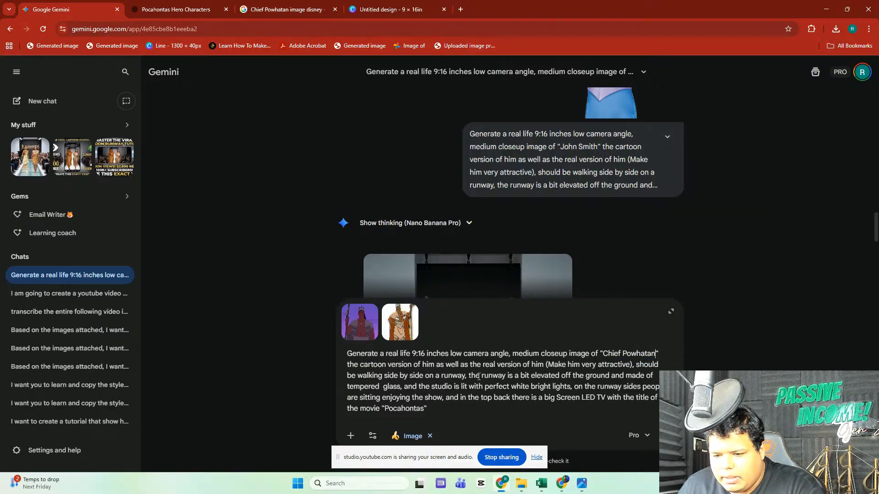
Step: Change "attractive" to "strong" in the prompt's description of the real version of the character
{"action": "double_click", "coordinate": [616, 365]}
{"action": "type", "text": "strong"}
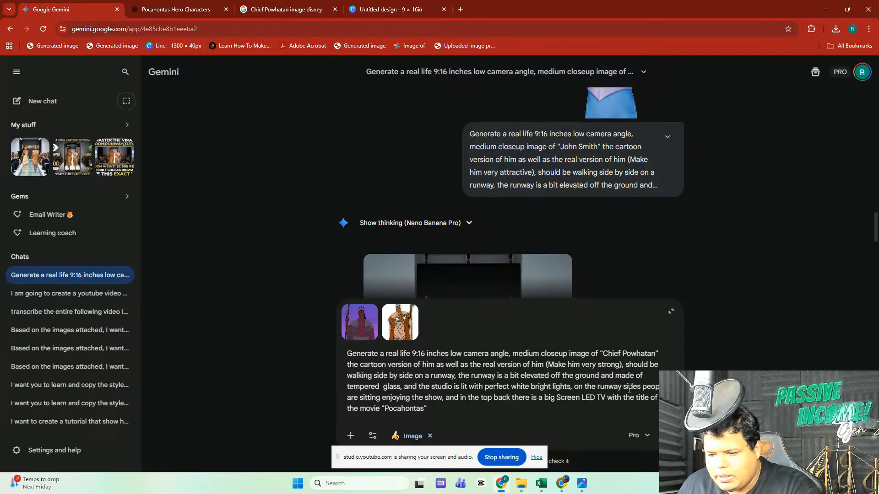
{"action": "left_click", "coordinate": [574, 412]}
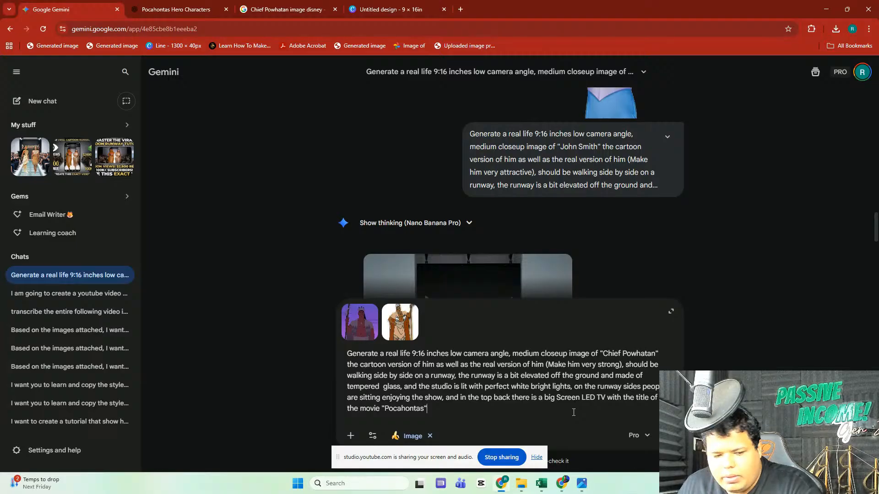
Step: Generate the Chief Powhatan runway image and browse further Chief Powhatan pictures in the Google image results
{"action": "left_click", "coordinate": [668, 436]}
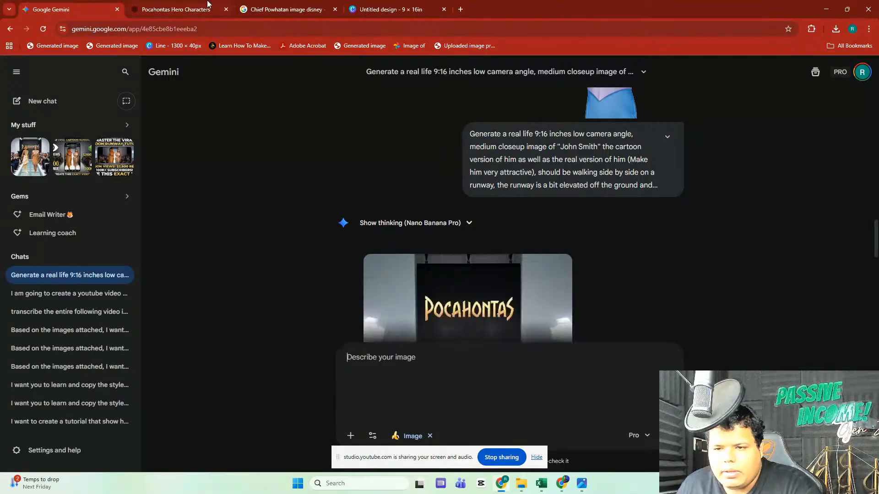
{"action": "left_click", "coordinate": [284, 6]}
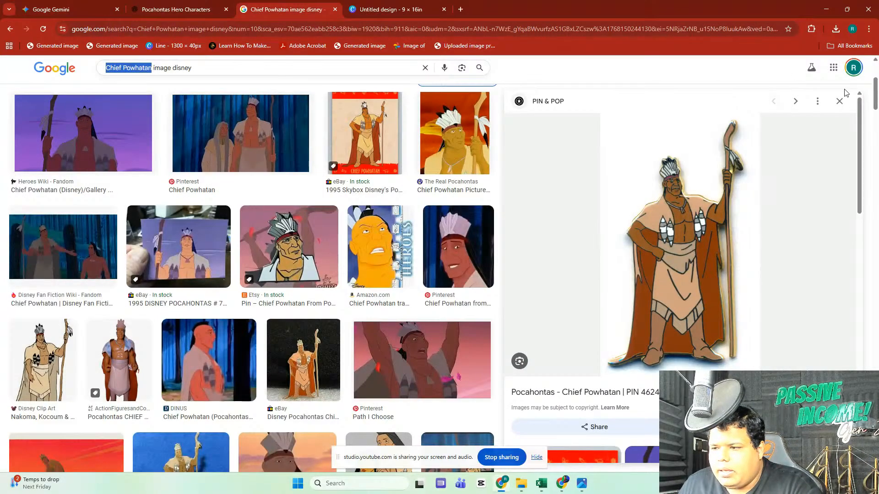
{"action": "left_click", "coordinate": [839, 101]}
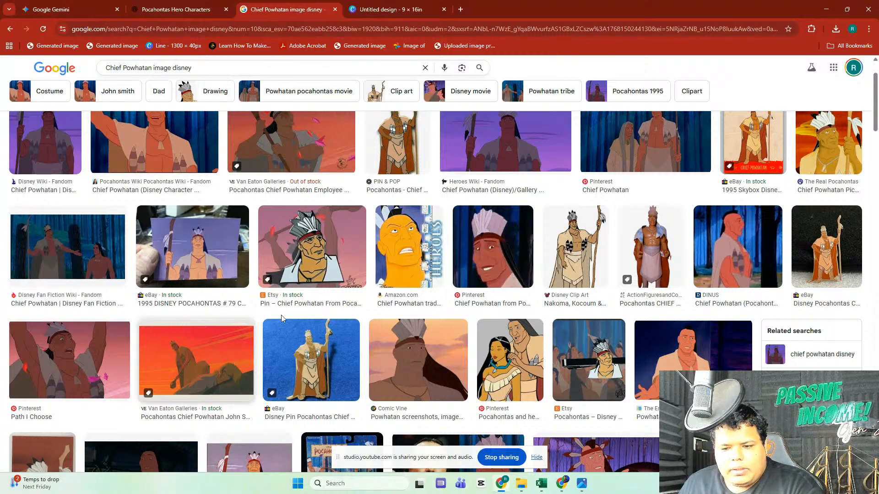
{"action": "scroll", "coordinate": [281, 315], "scroll_direction": "down", "scroll_amount": 5}
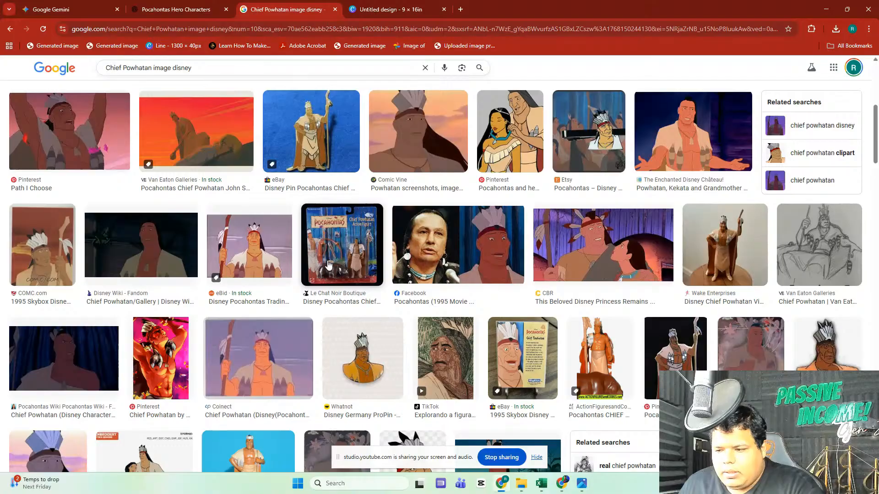
{"action": "scroll", "coordinate": [343, 265], "scroll_direction": "down", "scroll_amount": 1}
{"action": "scroll", "coordinate": [344, 264], "scroll_direction": "up", "scroll_amount": 1}
{"action": "scroll", "coordinate": [343, 265], "scroll_direction": "down", "scroll_amount": 5}
Step: Copy the full text of the submitted Chief Powhatan prompt in the Gemini chat, leaving the original prompt unedited
{"action": "key", "text": "ctrl+1"}
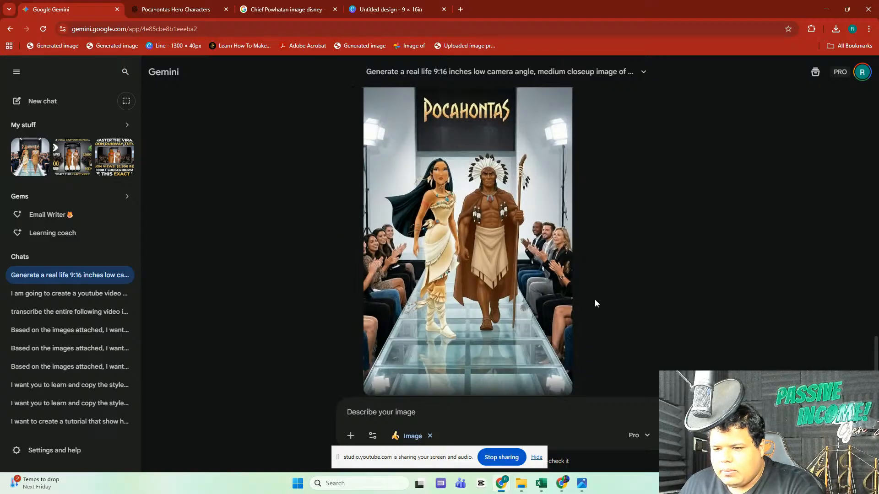
{"action": "scroll", "coordinate": [605, 296], "scroll_direction": "up", "scroll_amount": 6}
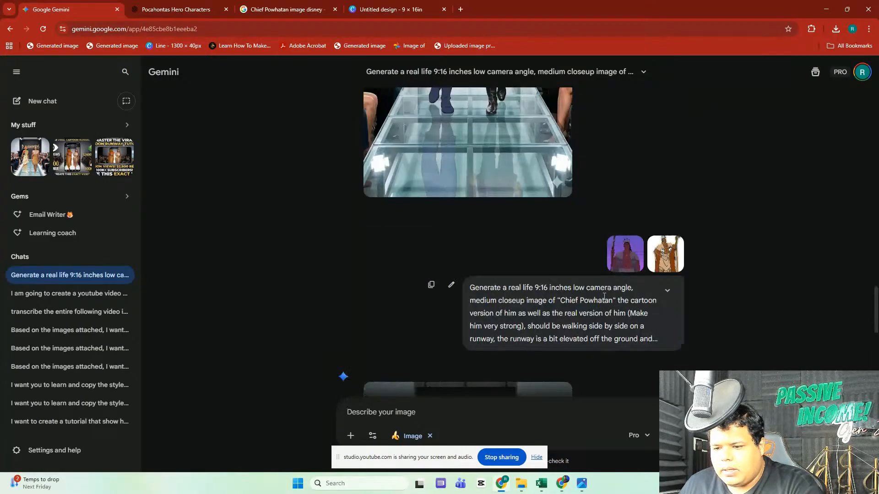
{"action": "scroll", "coordinate": [604, 296], "scroll_direction": "down", "scroll_amount": 2}
{"action": "left_click", "coordinate": [450, 193]}
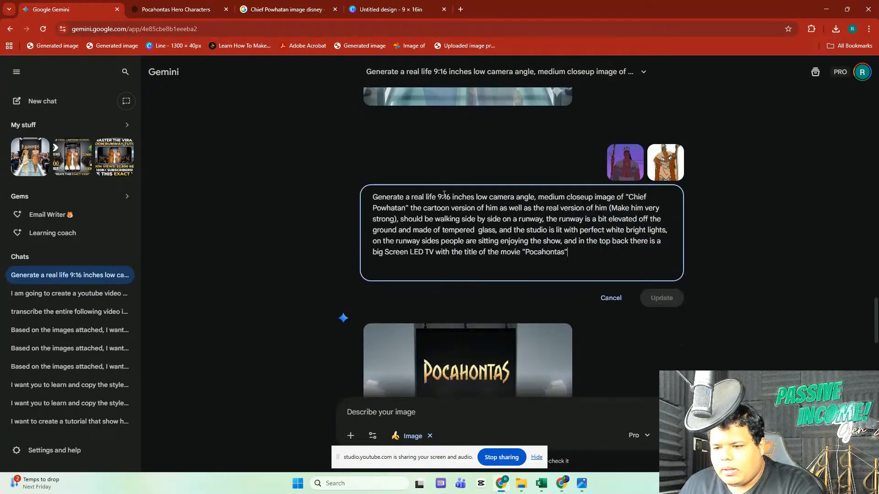
{"action": "key", "text": "ctrl+a"}
{"action": "right_click", "coordinate": [480, 227]}
{"action": "left_click", "coordinate": [536, 298]}
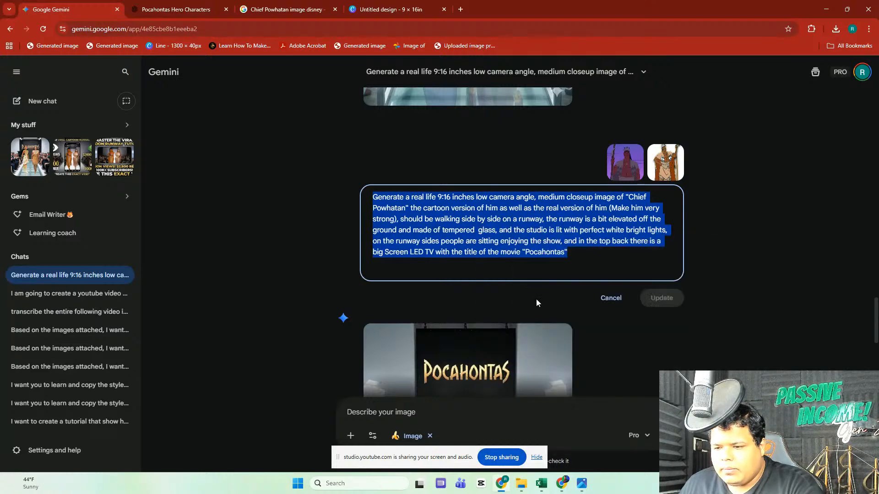
{"action": "left_click", "coordinate": [609, 298]}
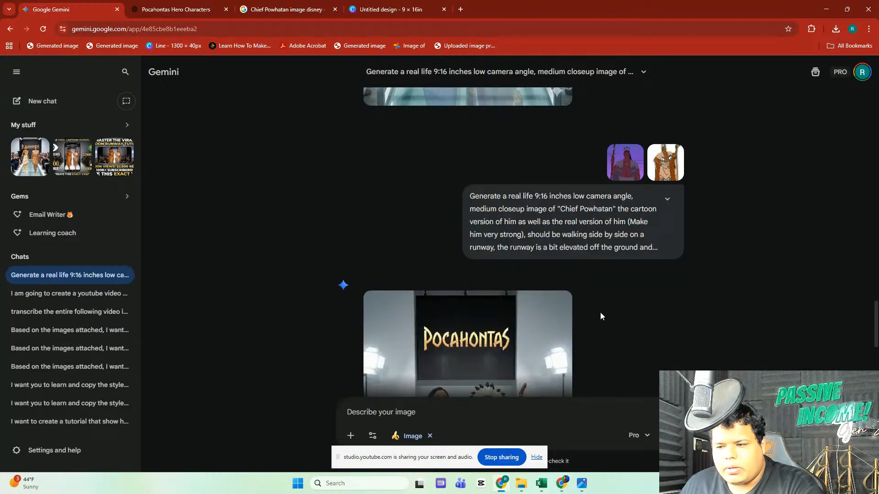
Step: Open both reference images attached to the Chief Powhatan prompt in their own browser tabs and return to the Gemini chat
{"action": "left_click", "coordinate": [663, 161]}
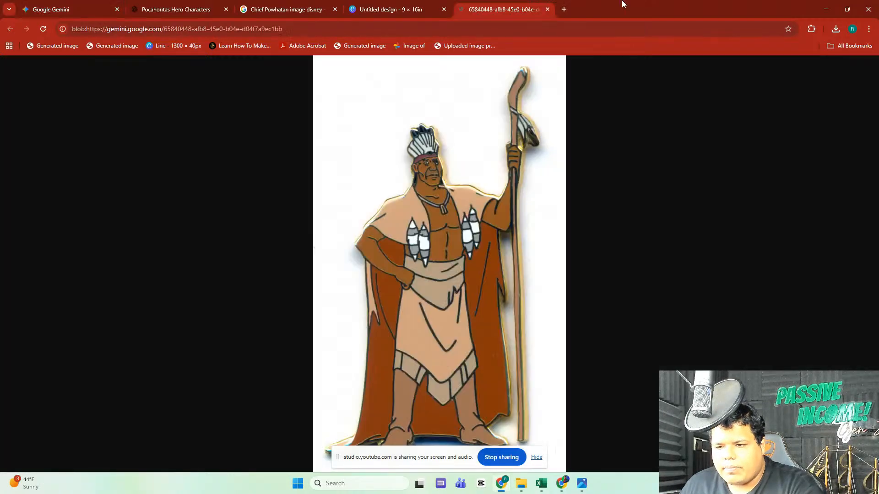
{"action": "left_click", "coordinate": [92, 8]}
{"action": "left_click", "coordinate": [633, 155]}
{"action": "left_click", "coordinate": [91, 9]}
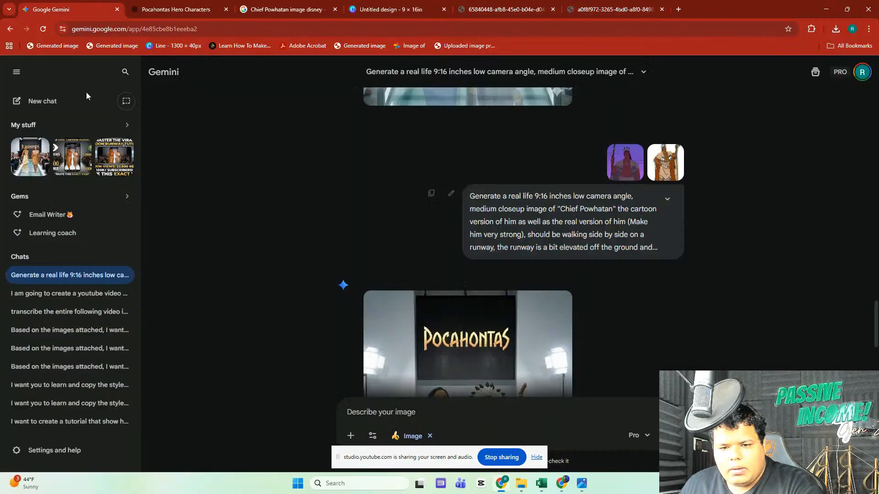
Step: Start a new Gemini chat in image creation mode and paste the copied Chief Powhatan prompt
{"action": "left_click", "coordinate": [42, 101]}
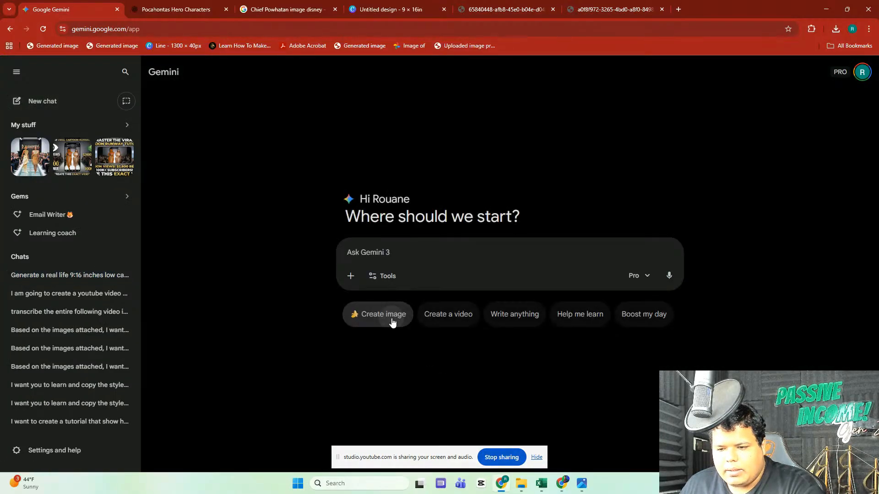
{"action": "left_click", "coordinate": [390, 320]}
{"action": "right_click", "coordinate": [413, 252]}
{"action": "left_click", "coordinate": [466, 365]}
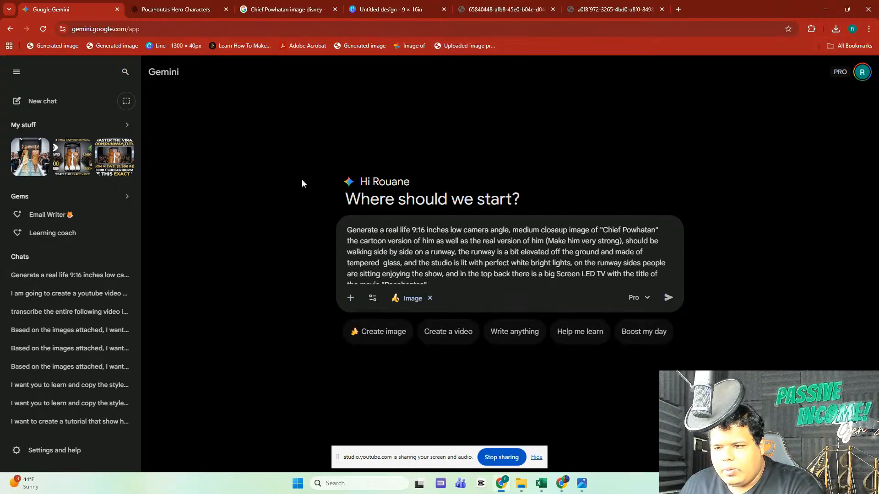
Step: Copy the purple-background Chief Powhatan reference image from its browser tab and add it to the new prompt
{"action": "left_click", "coordinate": [613, 9]}
{"action": "right_click", "coordinate": [526, 206]}
{"action": "left_click", "coordinate": [559, 246]}
{"action": "left_click", "coordinate": [86, 9]}
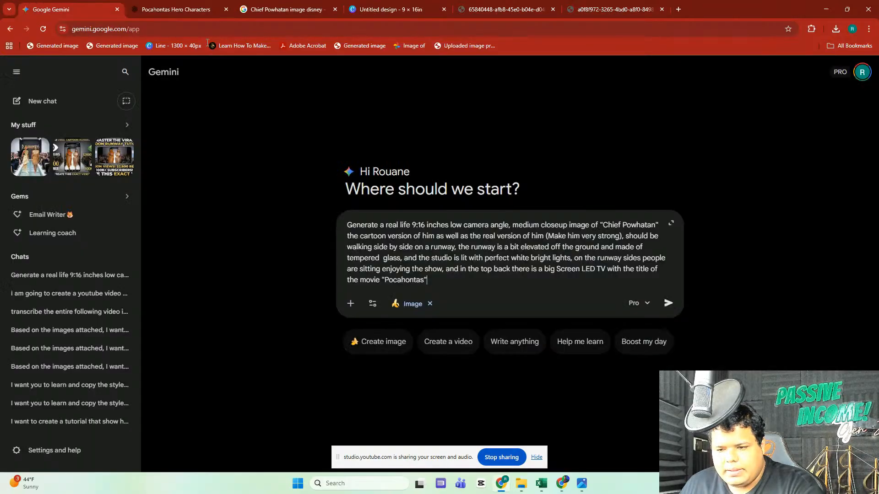
{"action": "right_click", "coordinate": [460, 287]}
{"action": "right_click", "coordinate": [456, 285]}
{"action": "left_click", "coordinate": [481, 173]}
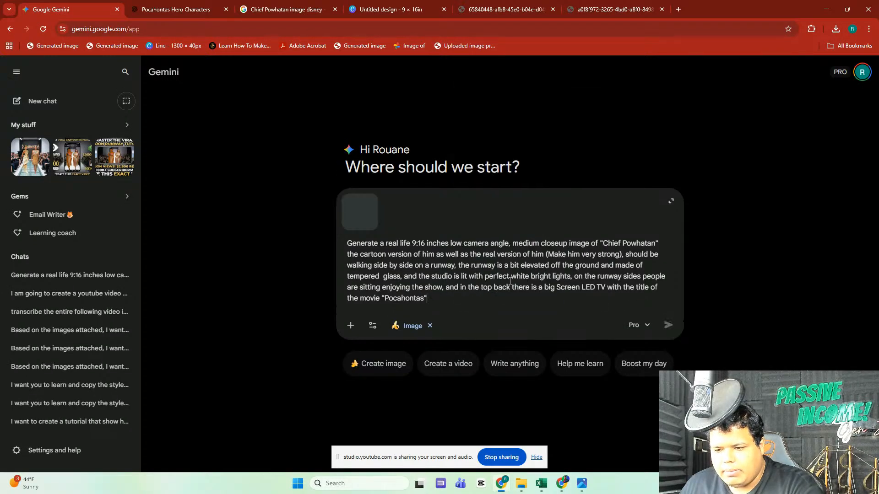
Step: Copy the full-body Chief Powhatan image with the staff from its browser tab and add it as the second reference
{"action": "left_click", "coordinate": [539, 5]}
{"action": "right_click", "coordinate": [515, 197]}
{"action": "left_click", "coordinate": [535, 230]}
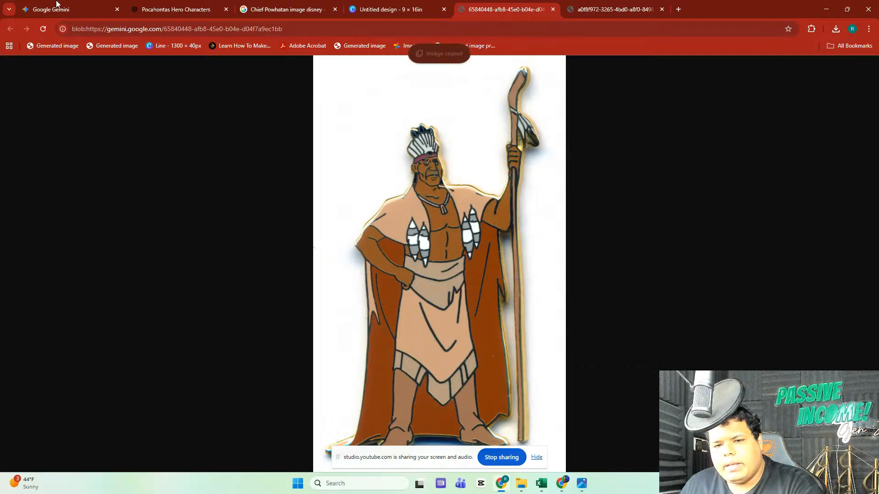
{"action": "left_click", "coordinate": [73, 9]}
{"action": "right_click", "coordinate": [454, 300]}
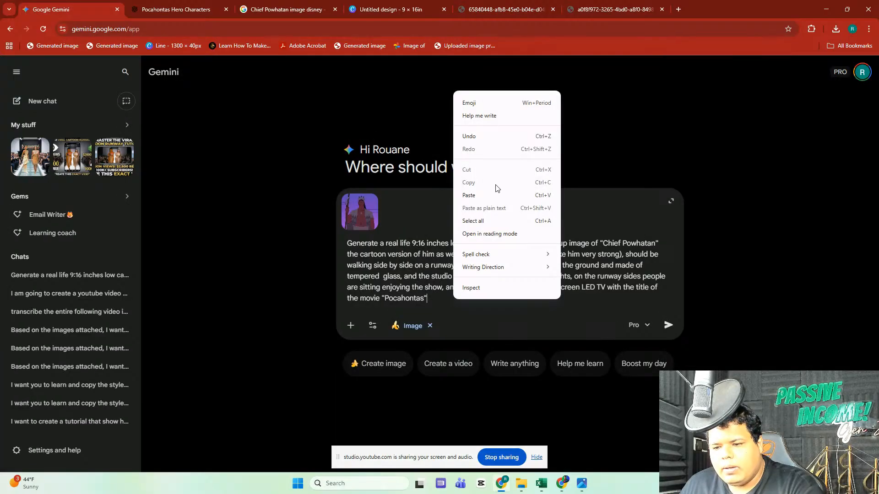
{"action": "left_click", "coordinate": [498, 195]}
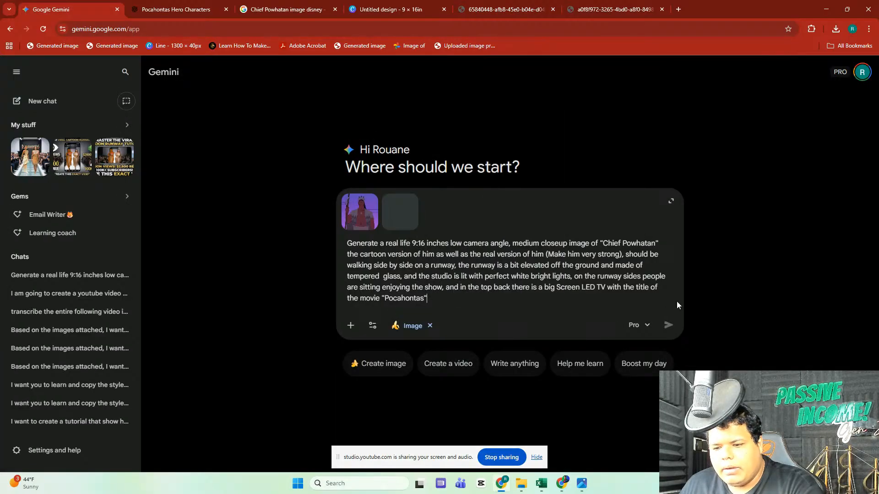
Step: Generate the image in the new chat and inspect the resulting cartoon and real-life characters on the runway
{"action": "left_click", "coordinate": [668, 324]}
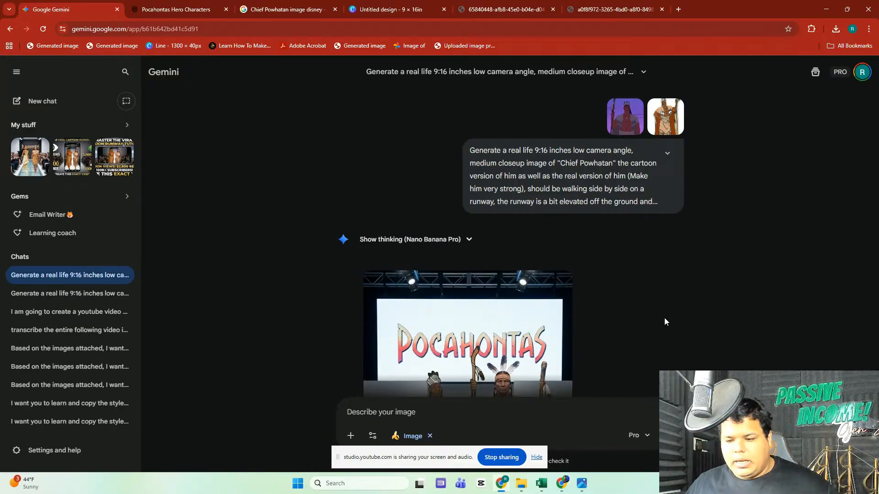
{"action": "scroll", "coordinate": [664, 317], "scroll_direction": "down", "scroll_amount": 4}
{"action": "scroll", "coordinate": [668, 307], "scroll_direction": "down", "scroll_amount": 2}
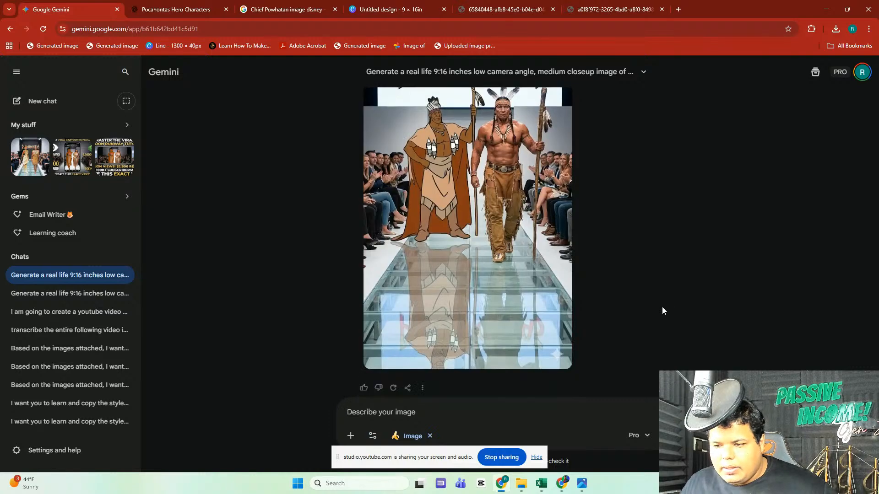
{"action": "scroll", "coordinate": [618, 295], "scroll_direction": "up", "scroll_amount": 1}
{"action": "scroll", "coordinate": [578, 285], "scroll_direction": "up", "scroll_amount": 1}
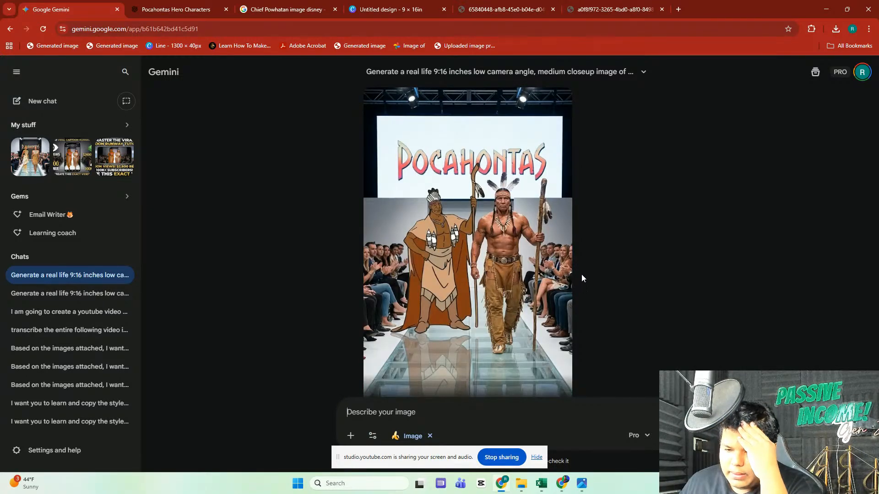
{"action": "scroll", "coordinate": [609, 259], "scroll_direction": "up", "scroll_amount": 4}
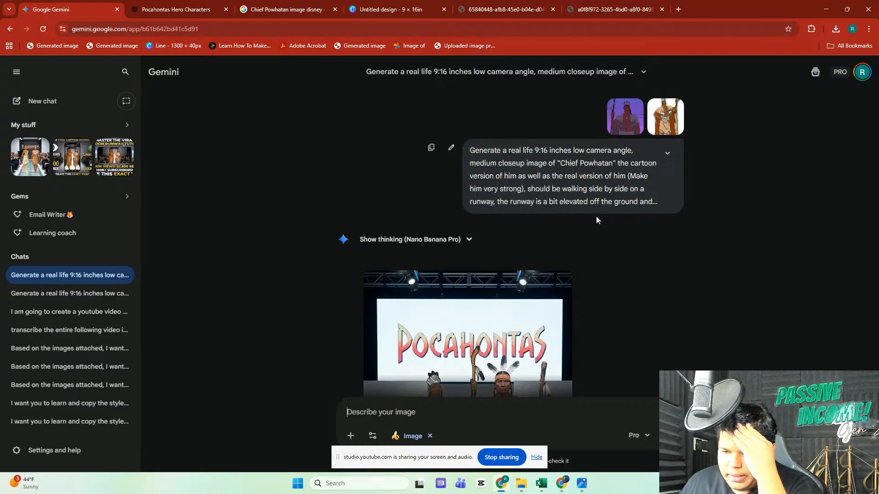
Step: Add a period at the end of the Chief Powhatan prompt and regenerate the image
{"action": "left_click", "coordinate": [449, 147]}
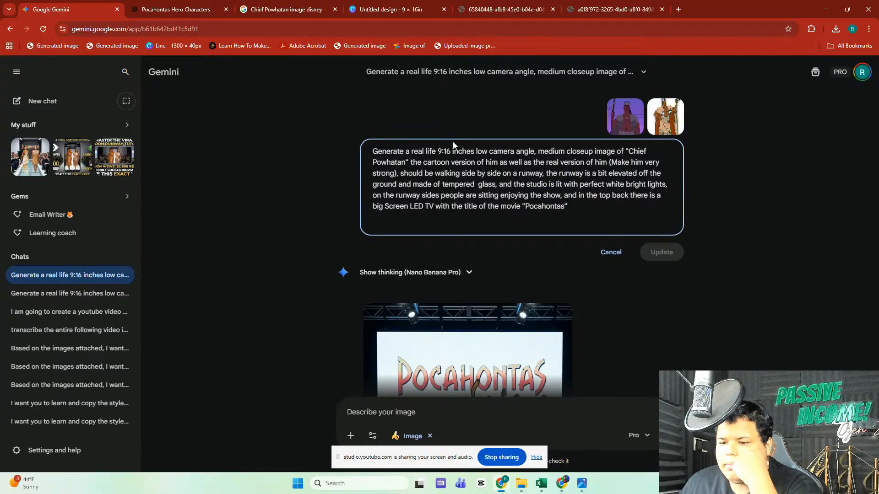
{"action": "scroll", "coordinate": [608, 322], "scroll_direction": "down", "scroll_amount": 4}
{"action": "scroll", "coordinate": [608, 320], "scroll_direction": "up", "scroll_amount": 4}
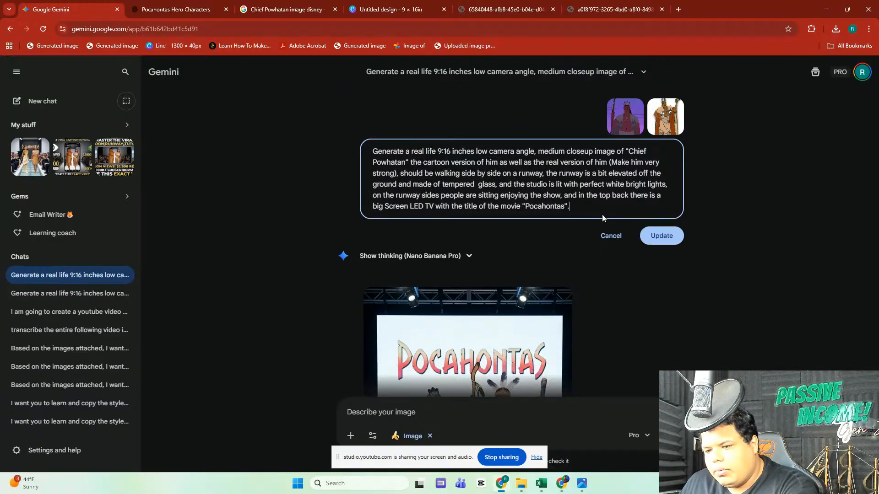
{"action": "left_click", "coordinate": [661, 236]}
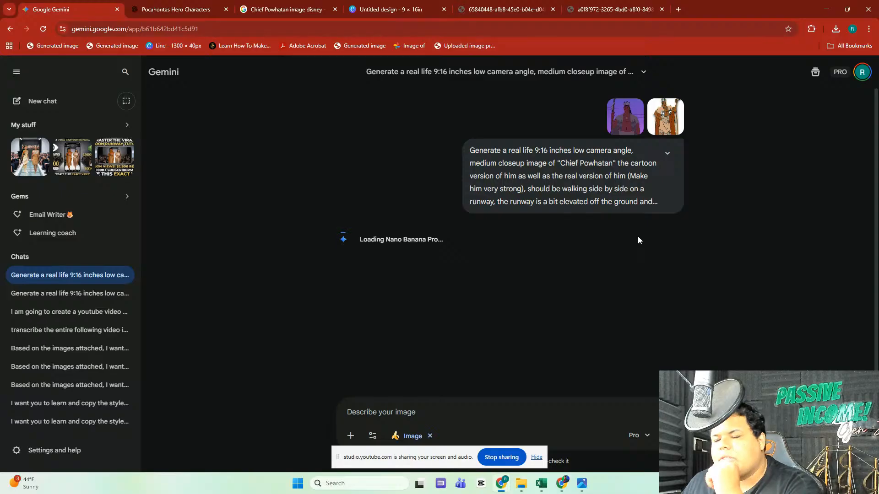
Step: Switch to the Canva design and apply the enhanced version of the John Smith runway image from Image Upscaler
{"action": "left_click", "coordinate": [536, 8]}
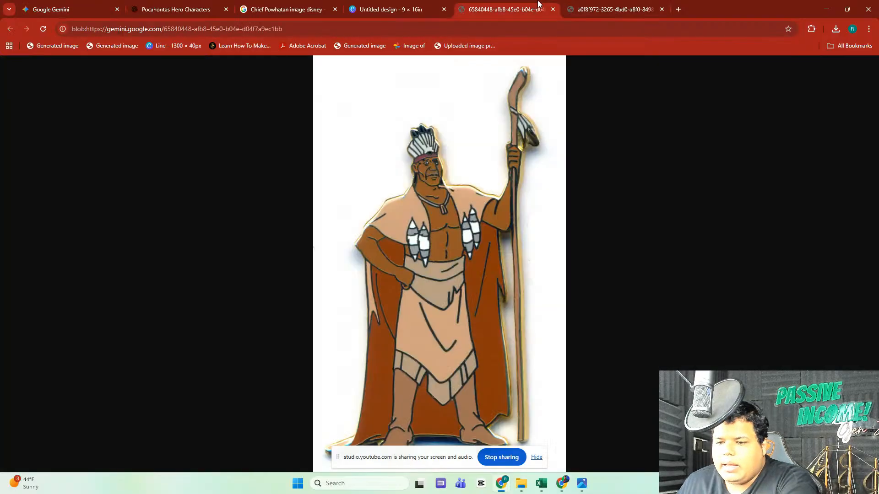
{"action": "left_click", "coordinate": [405, 9]}
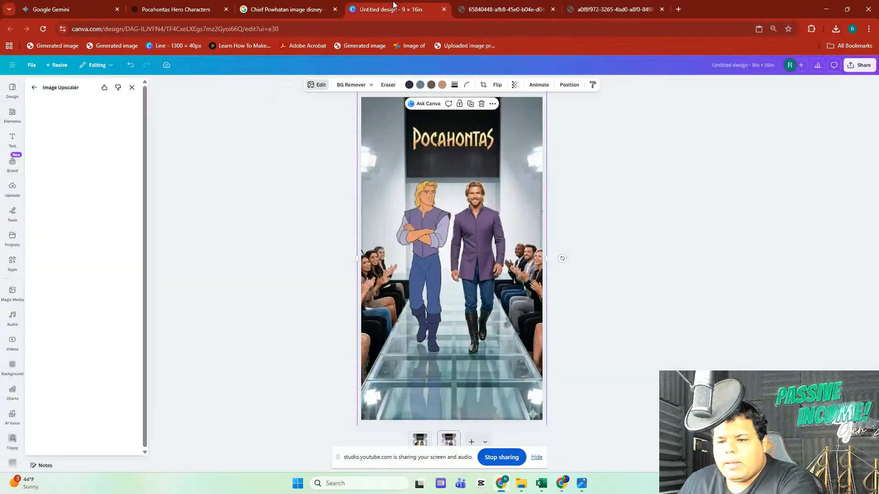
{"action": "left_click", "coordinate": [112, 233]}
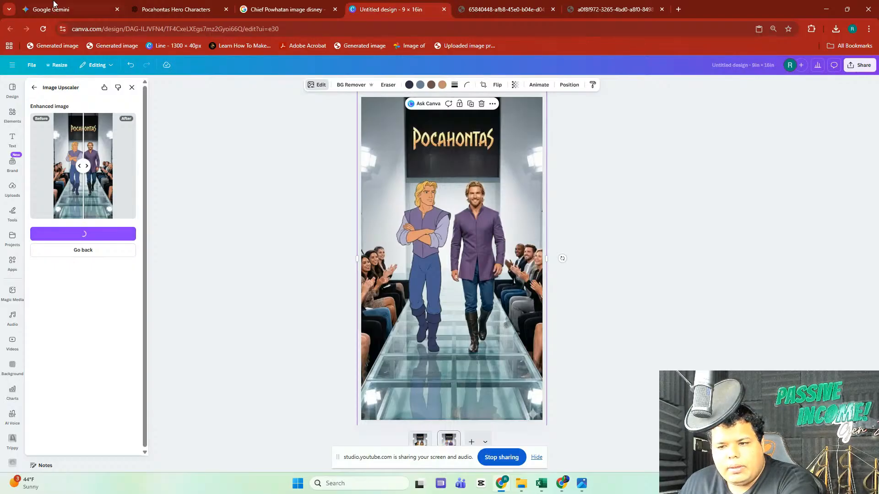
Step: Return to Gemini, remove the period after "Pocahontas" at the end of the prompt and regenerate the image
{"action": "left_click", "coordinate": [53, 6]}
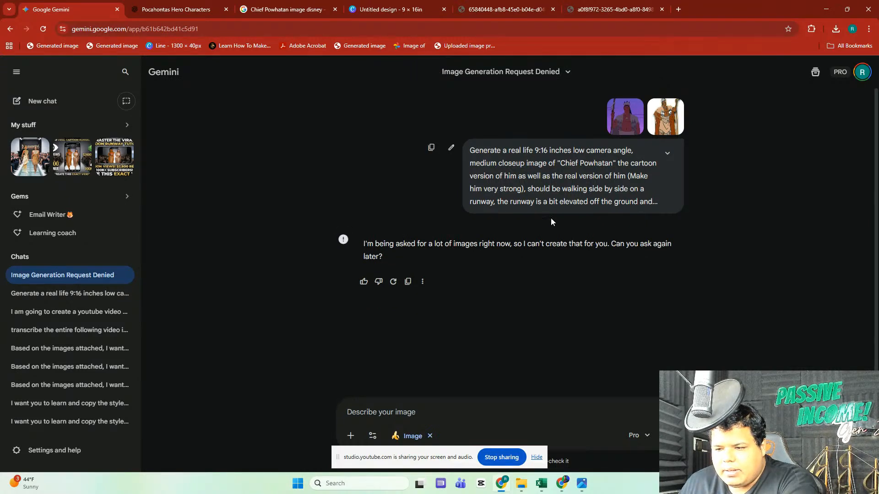
{"action": "left_click", "coordinate": [450, 147]}
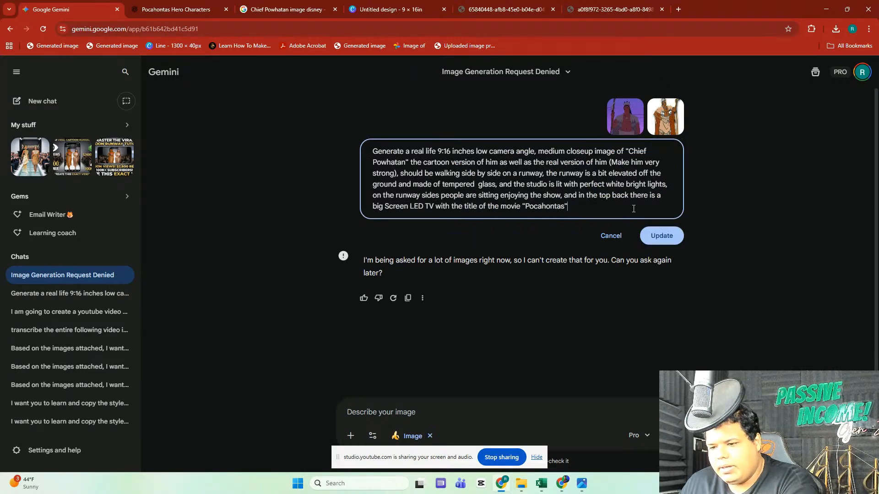
{"action": "left_click", "coordinate": [650, 234]}
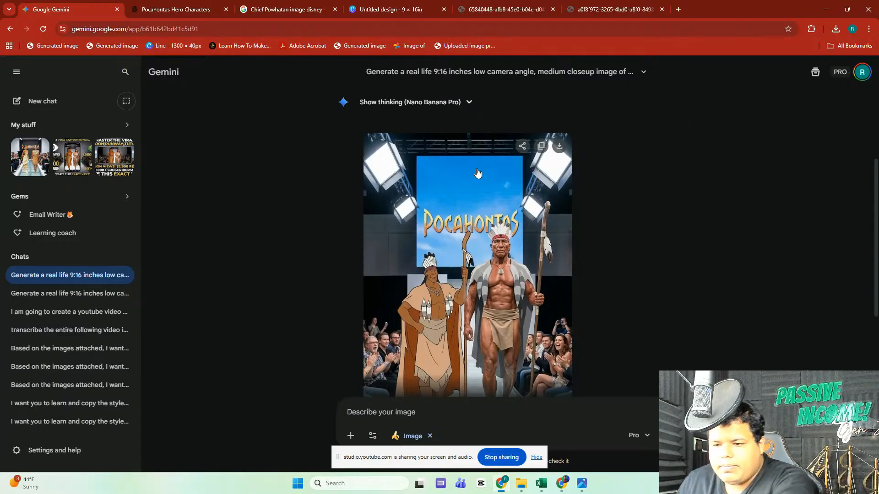
Step: Inspect the regenerated Chief Powhatan runway image, enlarge it and copy it to the clipboard
{"action": "scroll", "coordinate": [478, 176], "scroll_direction": "down", "scroll_amount": 1}
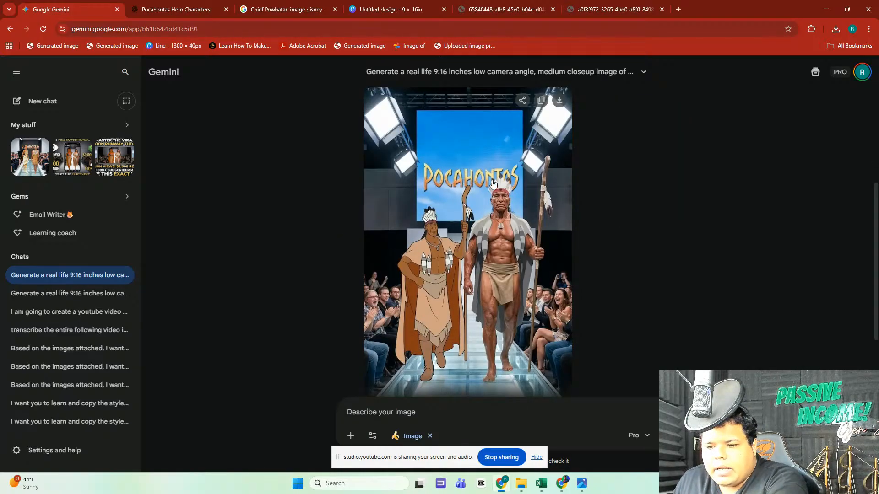
{"action": "scroll", "coordinate": [490, 187], "scroll_direction": "down", "scroll_amount": 2}
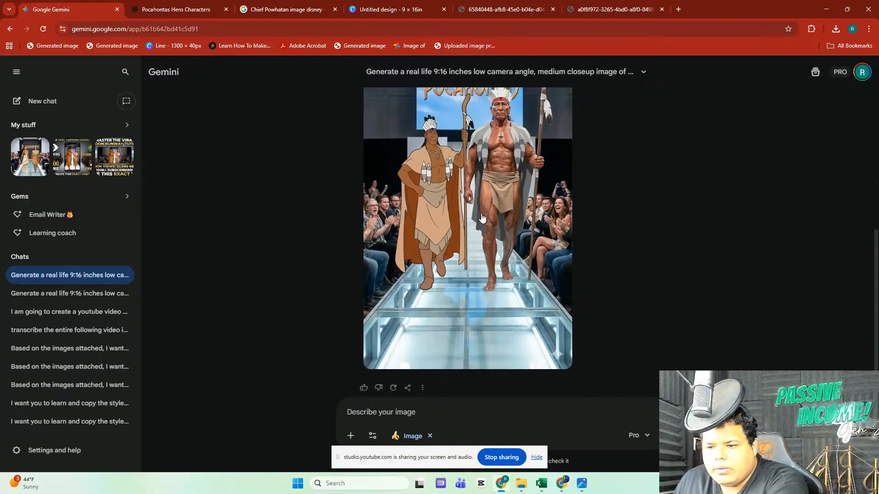
{"action": "left_click", "coordinate": [482, 218]}
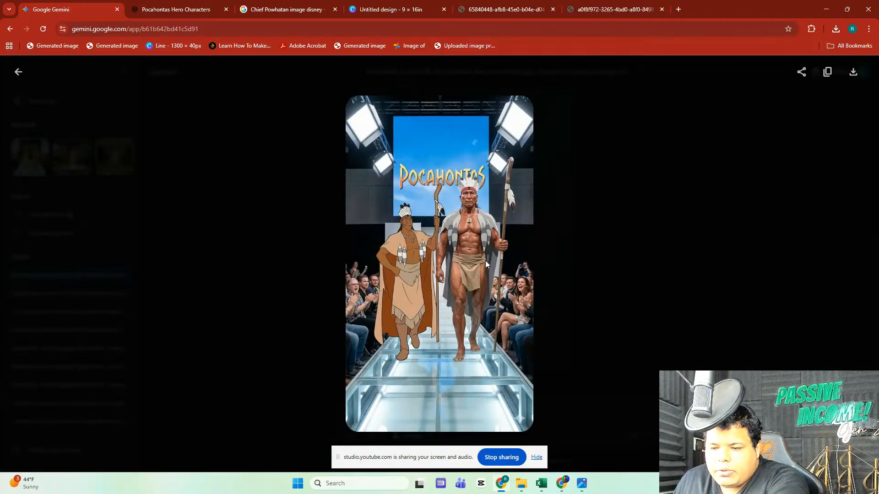
{"action": "right_click", "coordinate": [471, 235]}
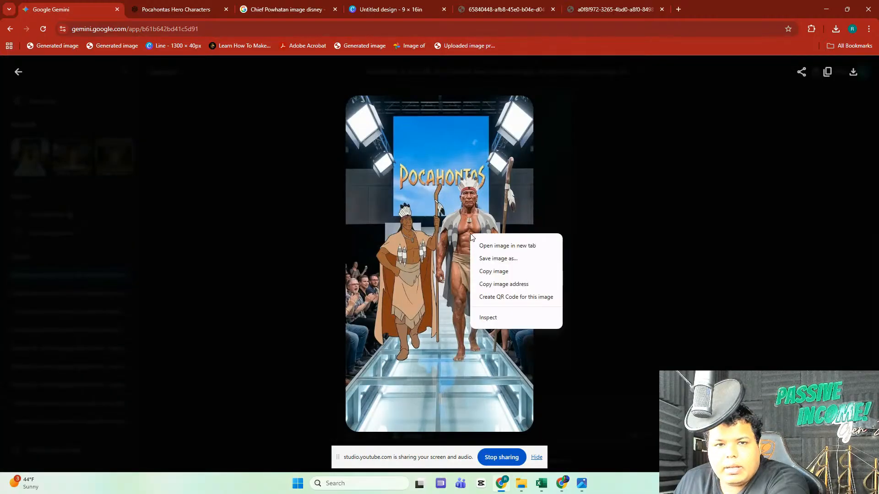
{"action": "left_click", "coordinate": [494, 272]}
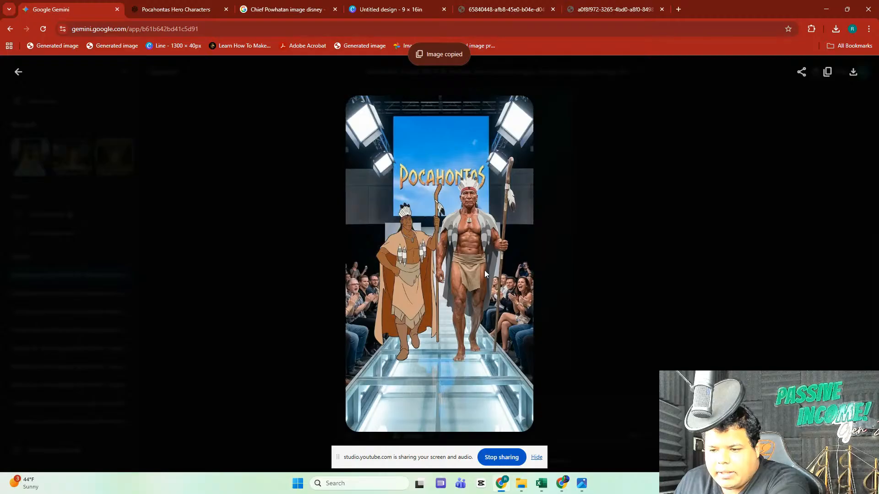
Step: Switch to the Canva design, add a new page, paste the Chief Powhatan image and enlarge it to fill the page
{"action": "key", "text": "ctrl+4"}
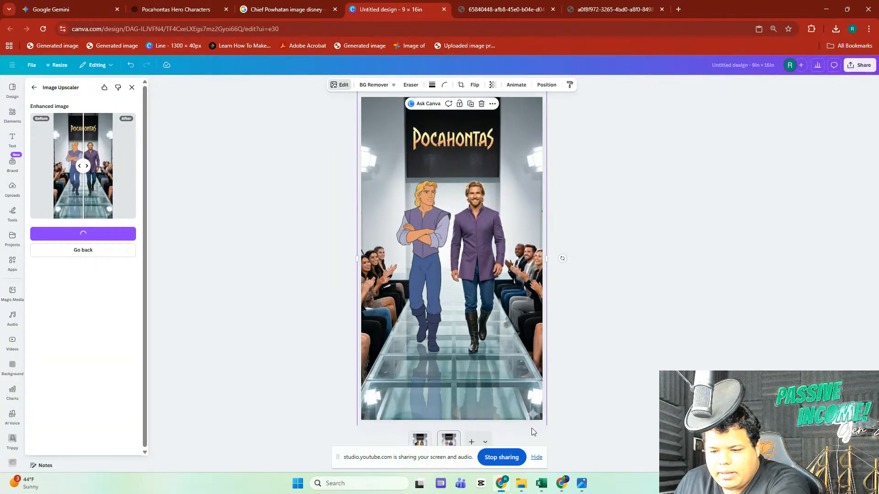
{"action": "left_click", "coordinate": [471, 442]}
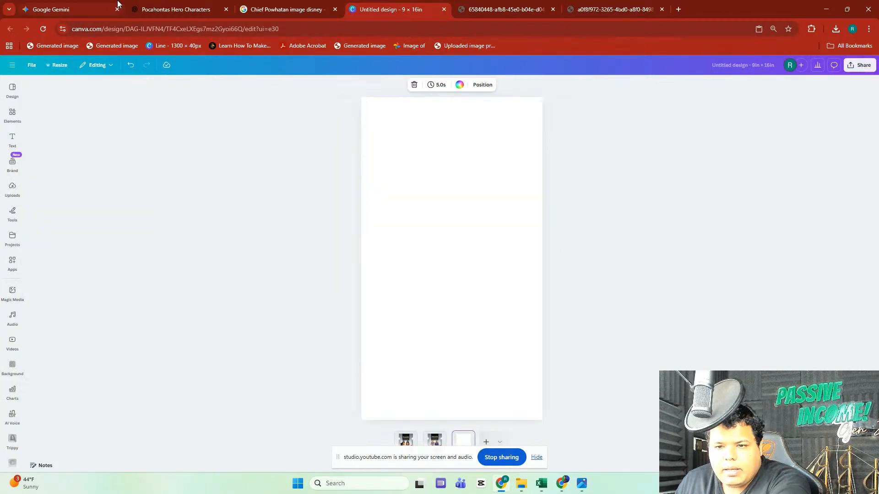
{"action": "left_click", "coordinate": [86, 4]}
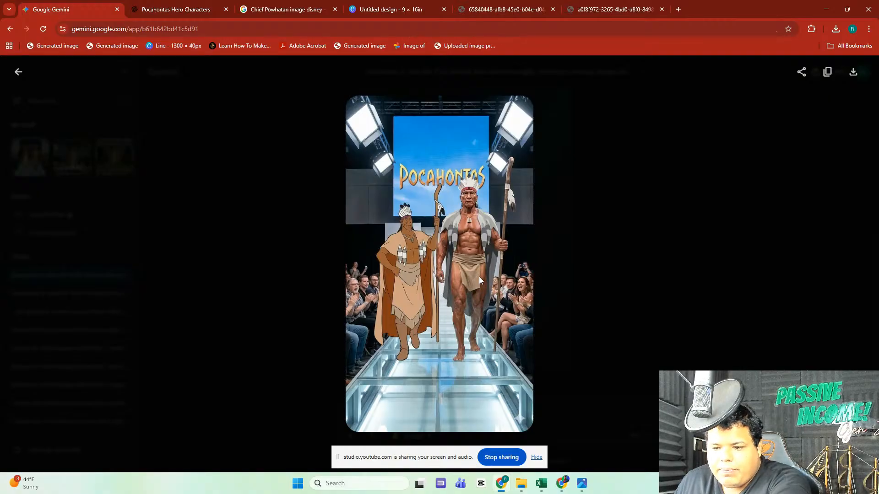
{"action": "left_click", "coordinate": [378, 7]}
{"action": "right_click", "coordinate": [433, 221]}
{"action": "left_click", "coordinate": [456, 272]}
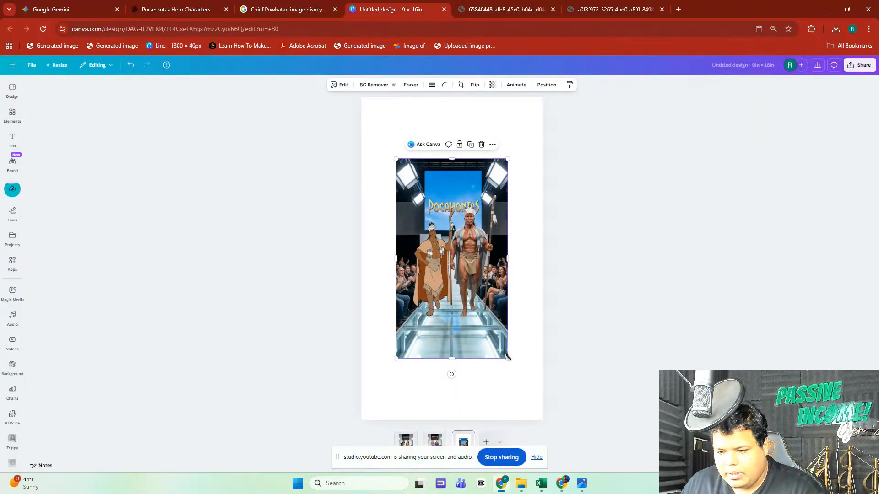
{"action": "left_click_drag", "start_coordinate": [508, 359], "coordinate": [597, 392]}
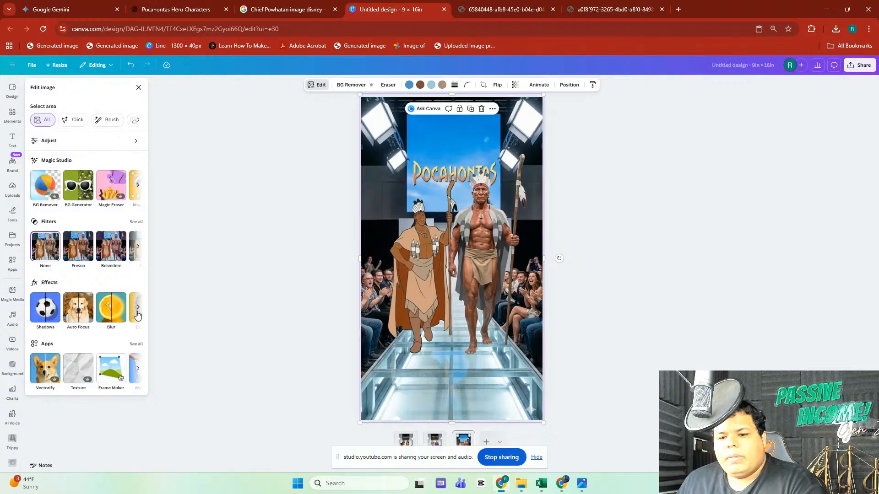
Step: Open Image Upscaler for the Chief Powhatan image and start an upscale at 8x resolution
{"action": "left_click", "coordinate": [139, 369]}
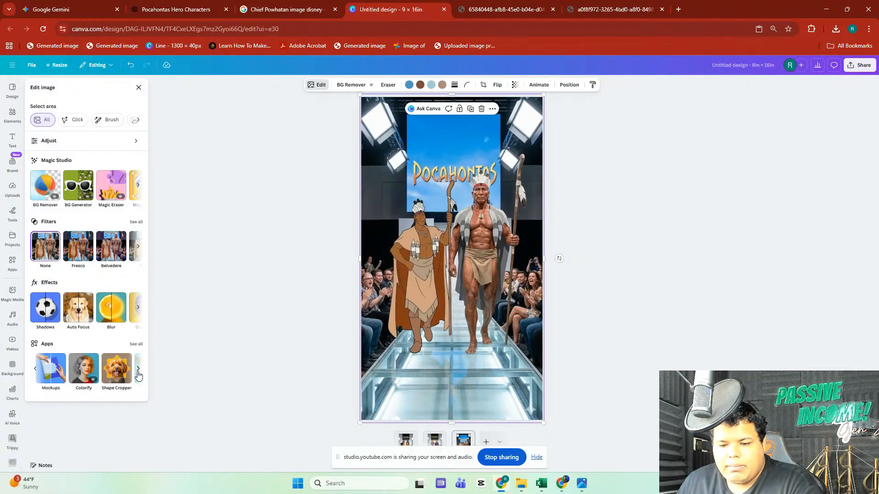
{"action": "left_click", "coordinate": [139, 370]}
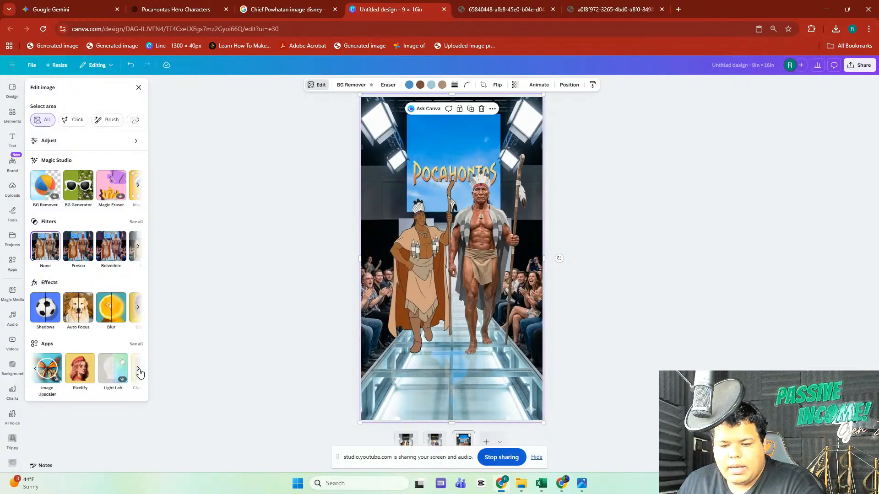
{"action": "left_click", "coordinate": [45, 374]}
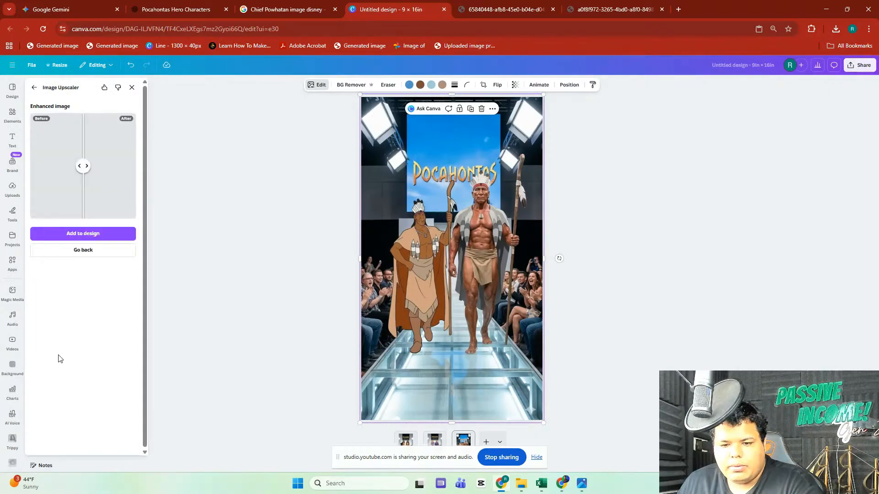
{"action": "left_click", "coordinate": [86, 252]}
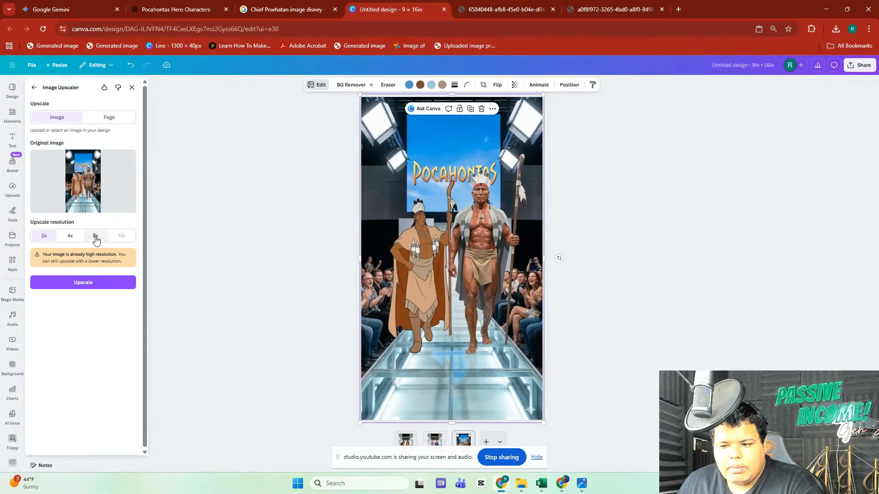
{"action": "left_click", "coordinate": [96, 235]}
{"action": "left_click", "coordinate": [78, 282]}
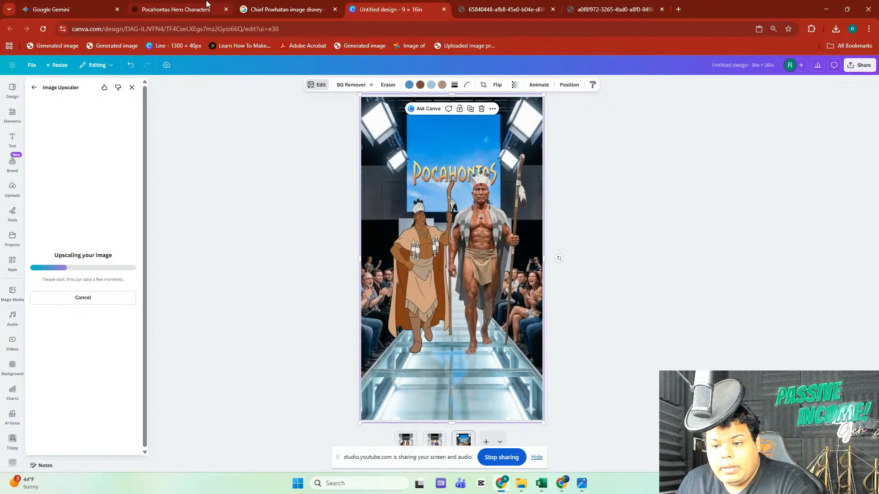
Step: Copy the name Nakoma from ChatGPT's hero list and search Google Images for "Nakoma image disney"
{"action": "left_click", "coordinate": [183, 6]}
{"action": "double_click", "coordinate": [350, 191]}
{"action": "right_click", "coordinate": [351, 192]}
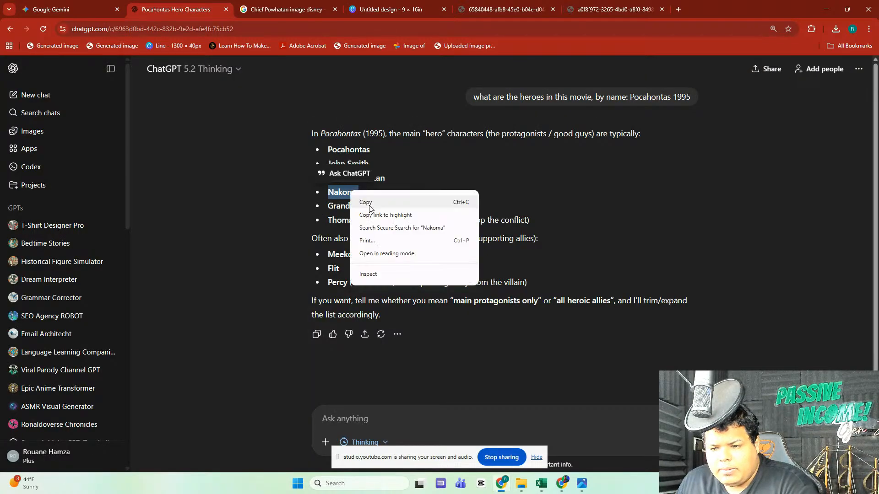
{"action": "left_click", "coordinate": [365, 201]}
{"action": "left_click", "coordinate": [277, 9]}
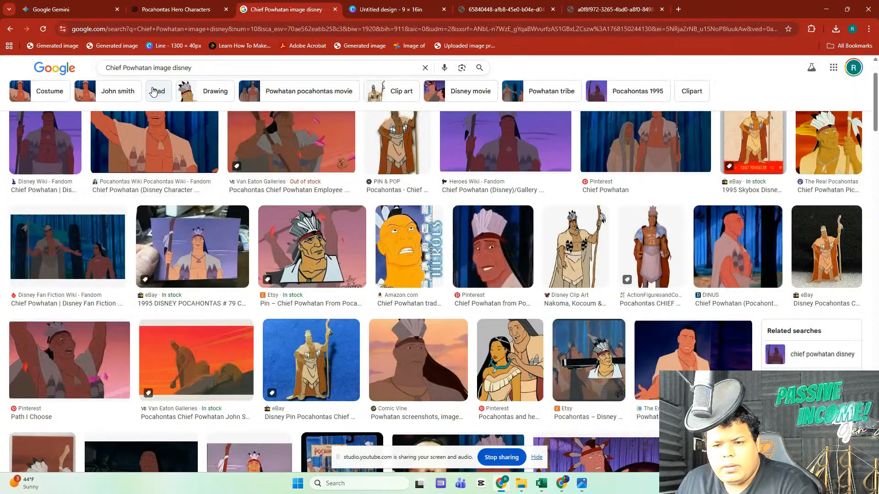
{"action": "left_click_drag", "start_coordinate": [154, 69], "coordinate": [100, 70]}
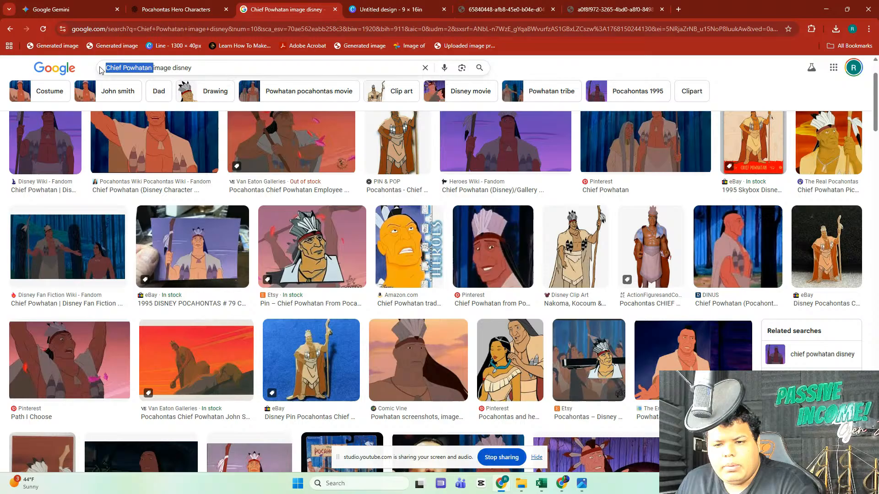
{"action": "right_click", "coordinate": [125, 71]}
{"action": "left_click", "coordinate": [177, 132]}
{"action": "key", "text": "Return"}
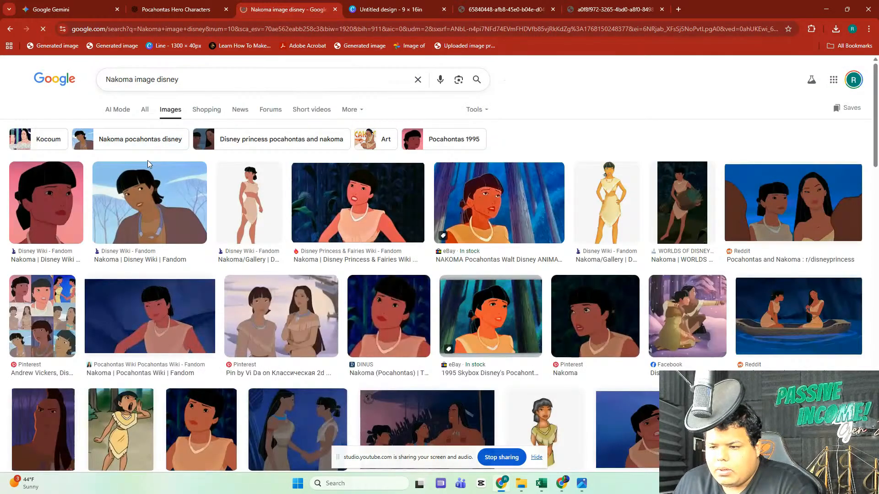
Step: Copy the standing full-body Nakoma picture from the Disney Wiki gallery result and paste it into the Gemini prompt as the reference image
{"action": "left_click", "coordinate": [610, 208]}
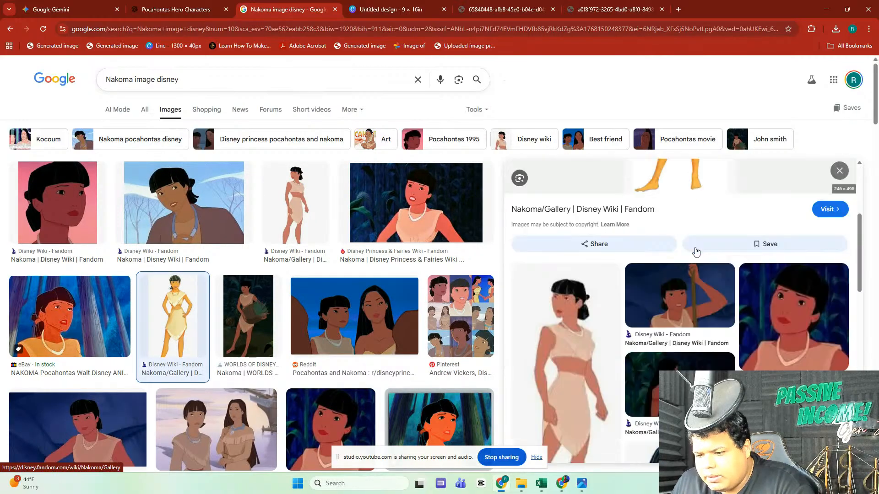
{"action": "scroll", "coordinate": [696, 251], "scroll_direction": "up", "scroll_amount": 4}
{"action": "right_click", "coordinate": [687, 250]}
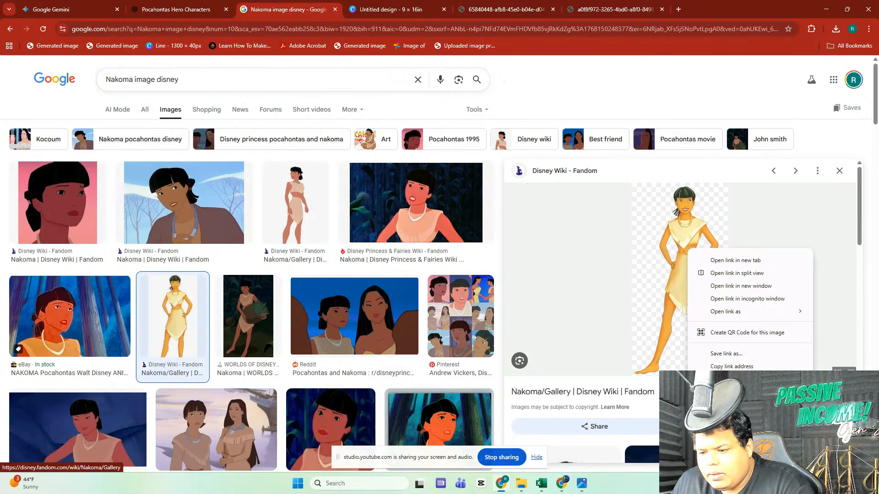
{"action": "left_click", "coordinate": [724, 413]}
{"action": "left_click", "coordinate": [98, 5]}
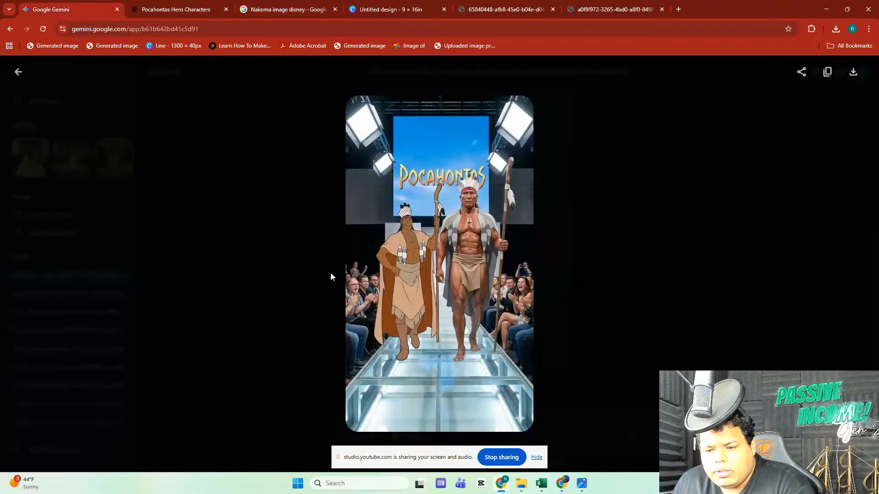
{"action": "left_click", "coordinate": [657, 353]}
{"action": "right_click", "coordinate": [419, 414]}
{"action": "left_click", "coordinate": [447, 308]}
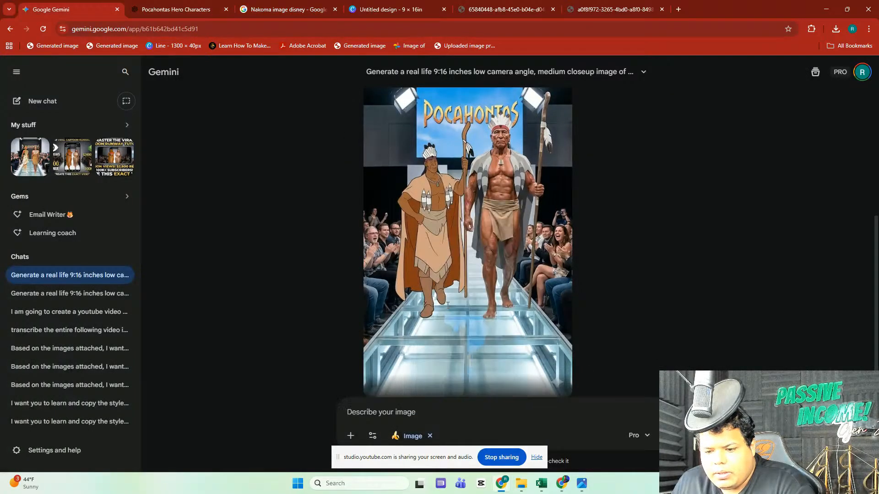
Step: Copy the full Chief Powhatan prompt from the chat into the new prompt alongside the attached Nakoma picture
{"action": "scroll", "coordinate": [573, 134], "scroll_direction": "up", "scroll_amount": 3}
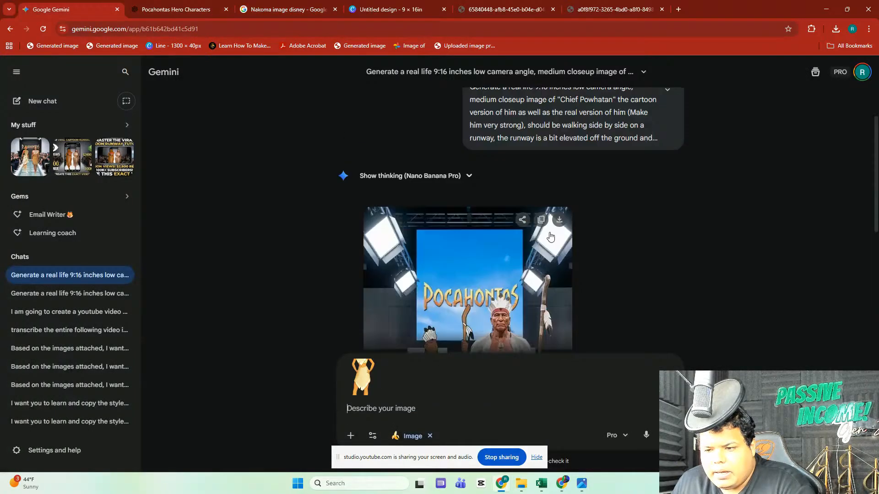
{"action": "triple_click", "coordinate": [572, 134]}
{"action": "right_click", "coordinate": [427, 406]}
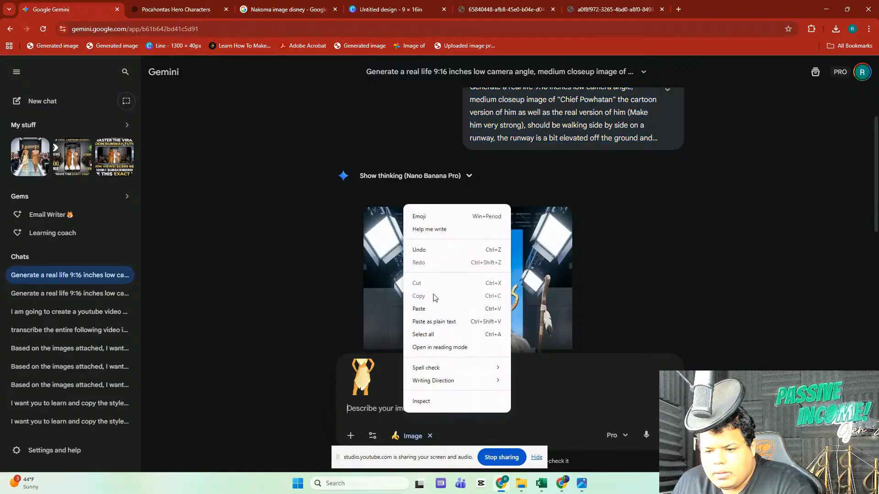
{"action": "left_click", "coordinate": [433, 297]}
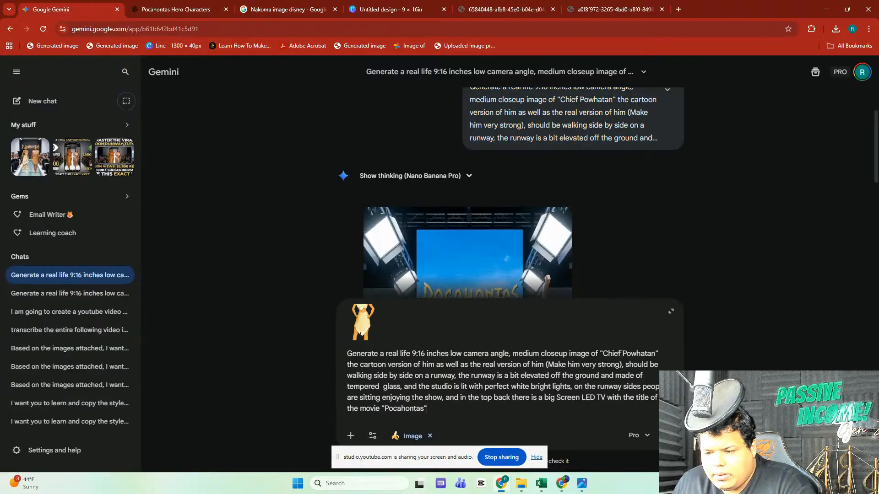
Step: Replace the character name "Chief Powhatan" in the new prompt with "Nakoma"
{"action": "double_click", "coordinate": [633, 352]}
{"action": "key", "text": "BackSpace"}
{"action": "double_click", "coordinate": [612, 353]}
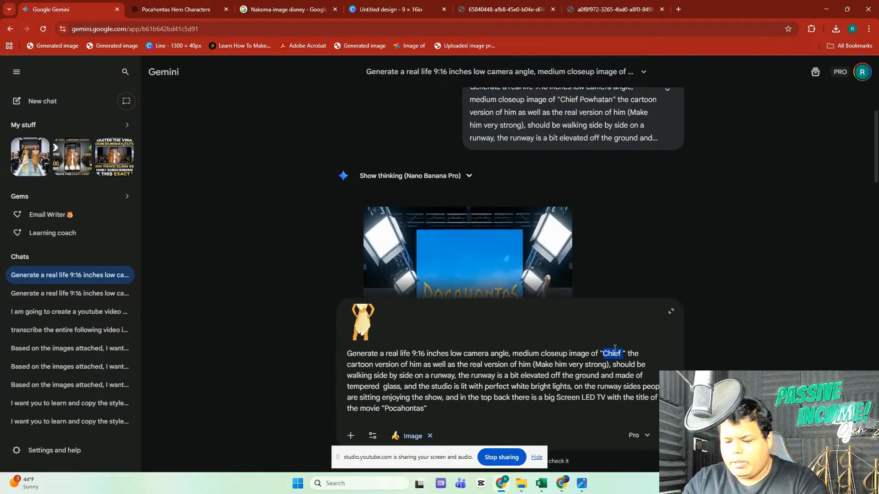
{"action": "type", "text": "Nakoma"}
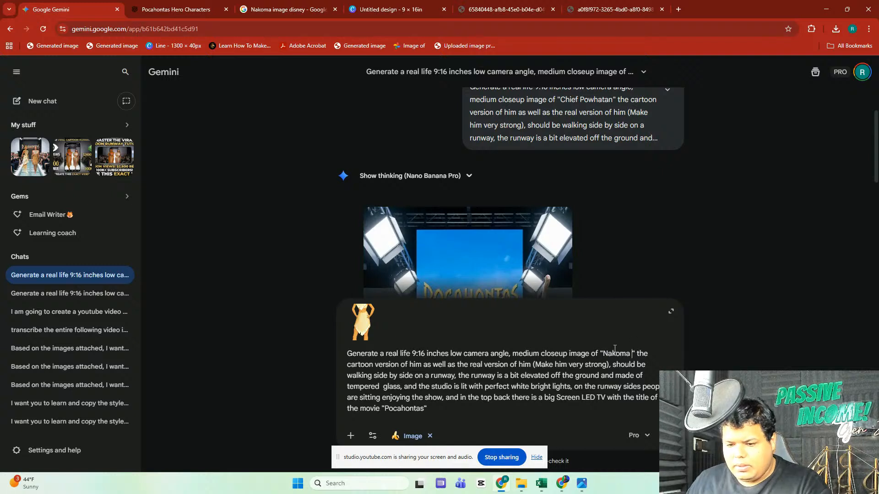
Step: Change all three occurrences of "him" in the Nakoma prompt to "her"
{"action": "double_click", "coordinate": [413, 365]}
{"action": "type", "text": "h"}
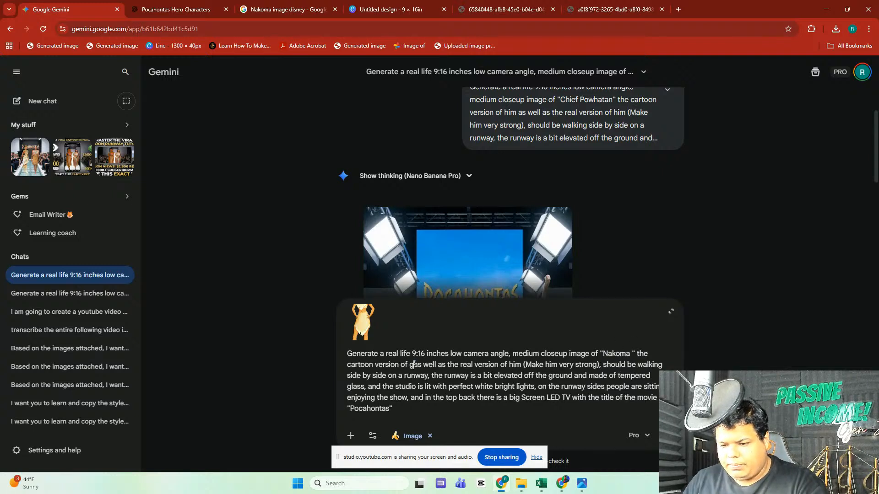
{"action": "type", "text": "er"}
{"action": "double_click", "coordinate": [523, 365]}
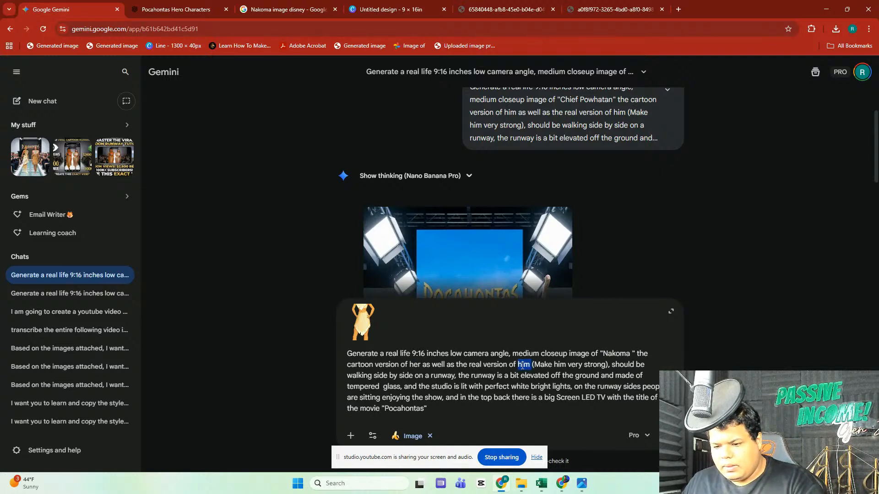
{"action": "type", "text": "her"}
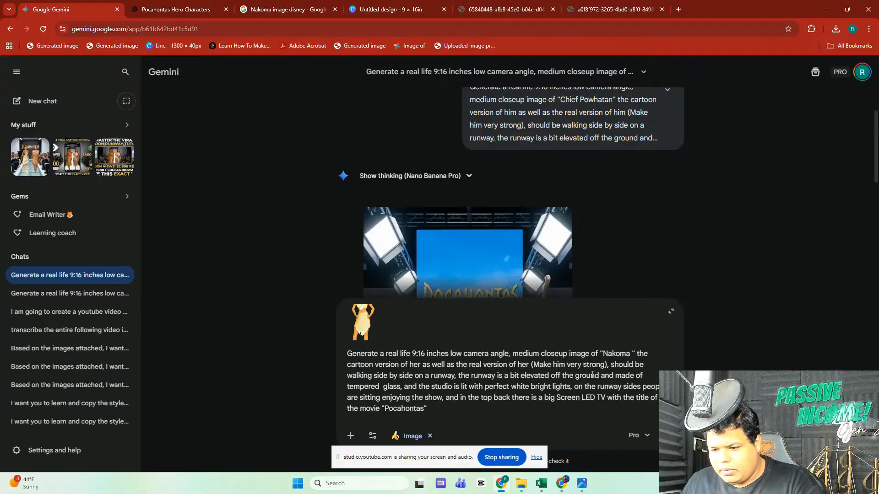
{"action": "double_click", "coordinate": [559, 364]}
{"action": "type", "text": "her"}
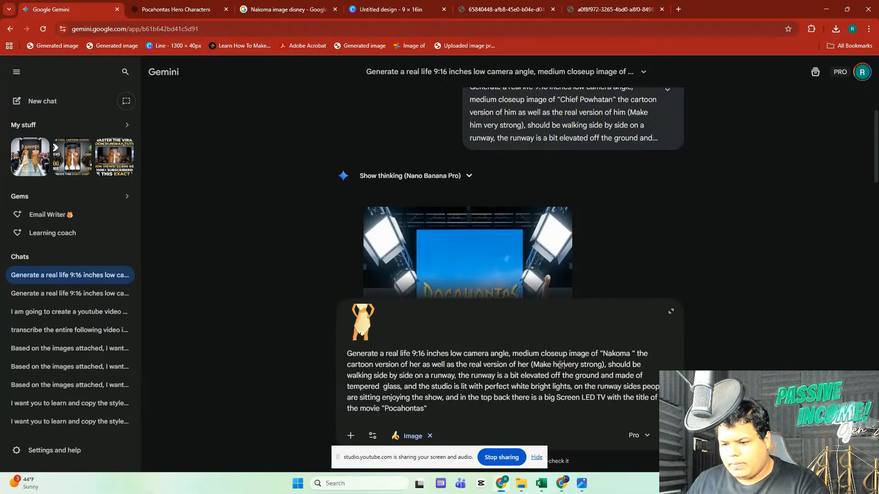
Step: Replace "very strong" in the prompt's parenthetical description with "look attrctive"
{"action": "double_click", "coordinate": [566, 365]}
{"action": "type", "text": "look a"}
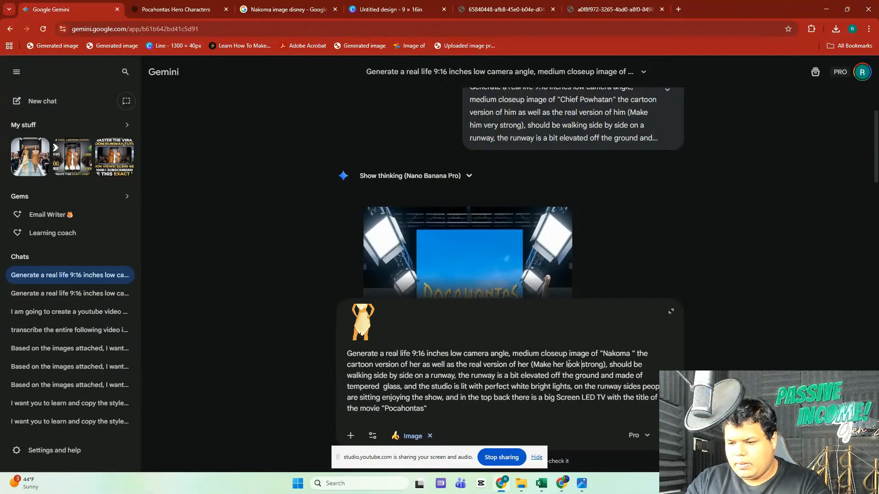
{"action": "type", "text": "ttrctive"}
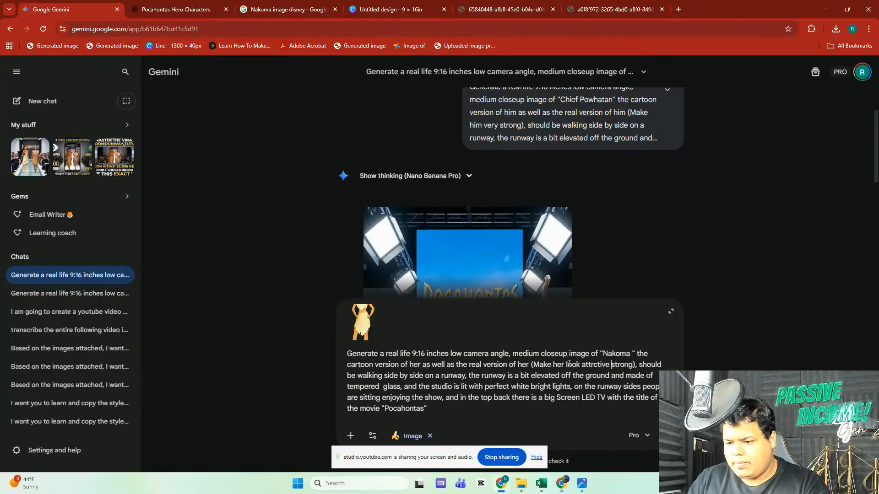
{"action": "double_click", "coordinate": [615, 364]}
{"action": "key", "text": "BackSpace"}
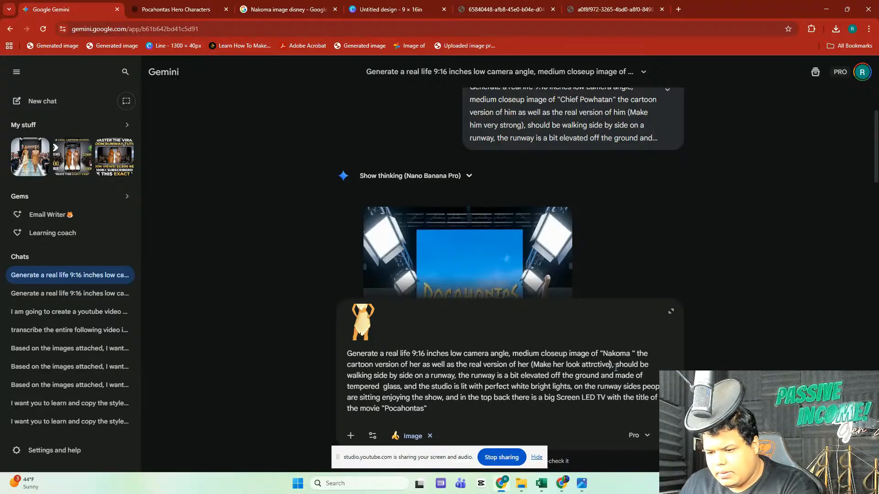
Step: Submit the edited Nakoma prompt with its attached picture to generate the runway image
{"action": "left_click", "coordinate": [286, 9]}
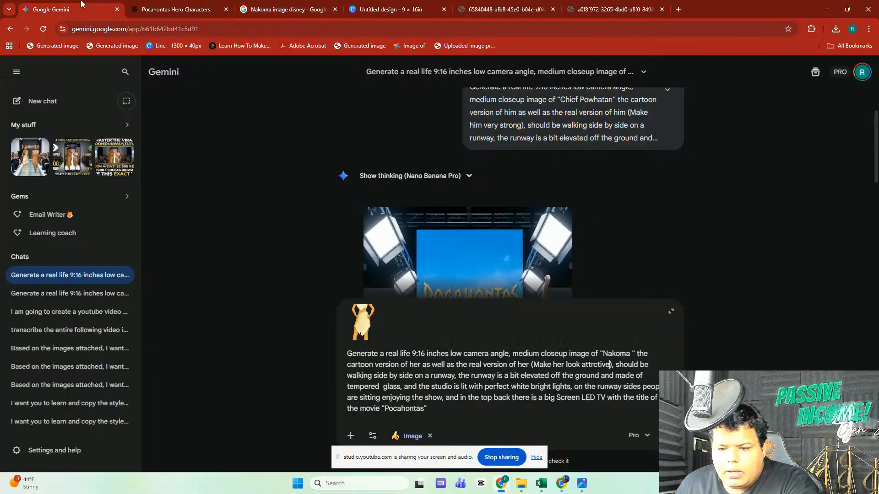
{"action": "left_click", "coordinate": [33, 5]}
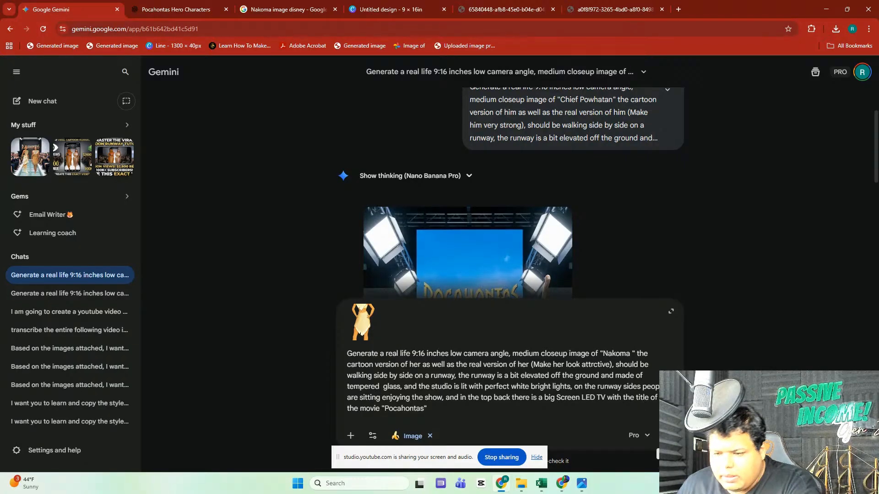
{"action": "key", "text": "Return"}
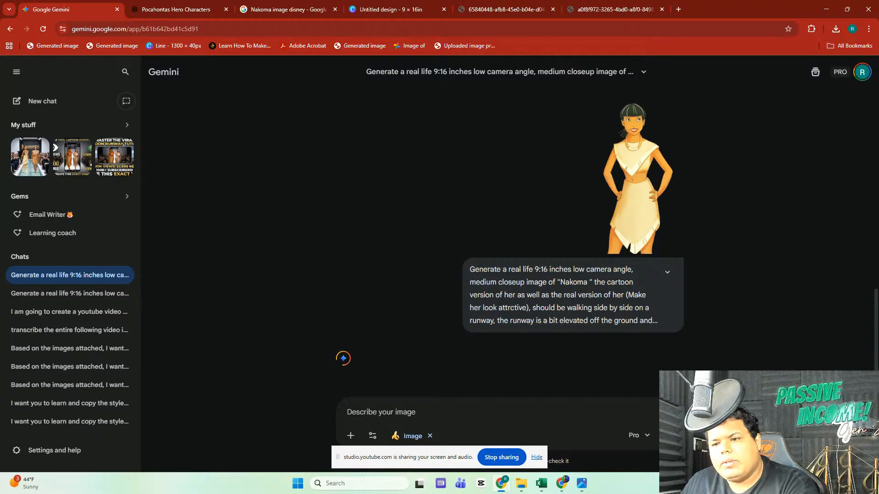
Step: Switch to the Canva design, close the Image Upscaler, and add a blank page after the Chief Powhatan page
{"action": "left_click", "coordinate": [341, 3]}
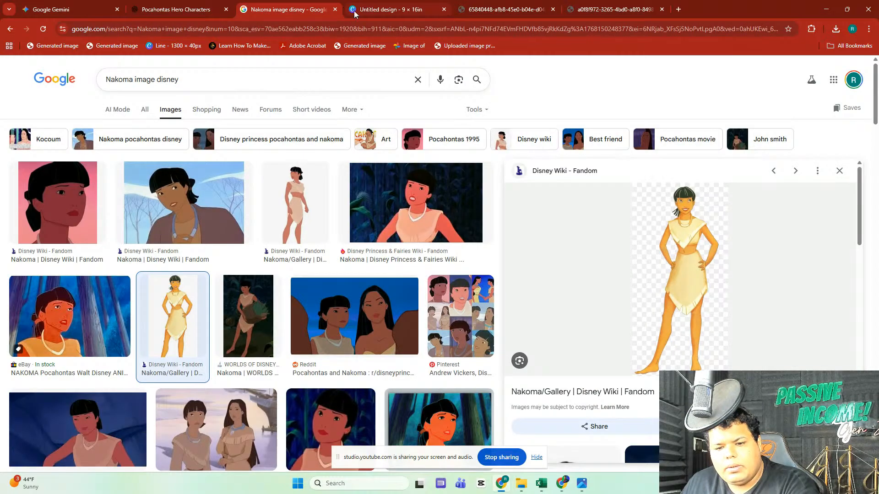
{"action": "left_click", "coordinate": [366, 5]}
{"action": "left_click", "coordinate": [107, 234]}
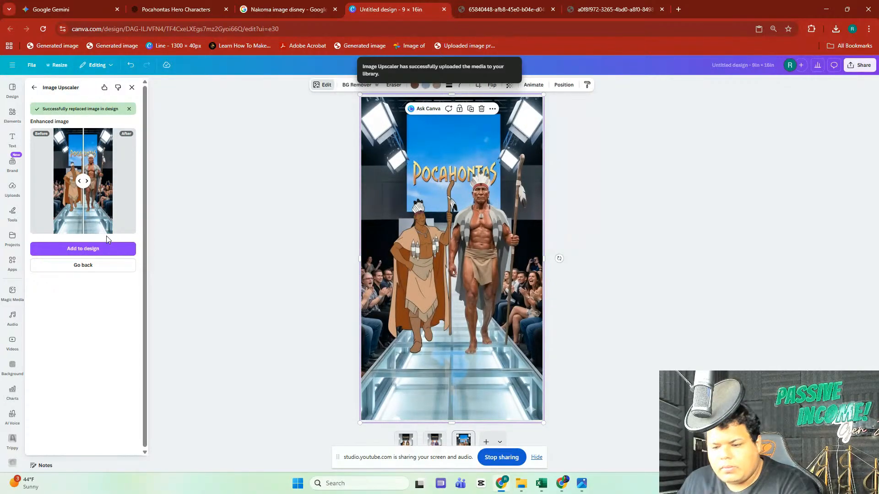
{"action": "left_click", "coordinate": [625, 362]}
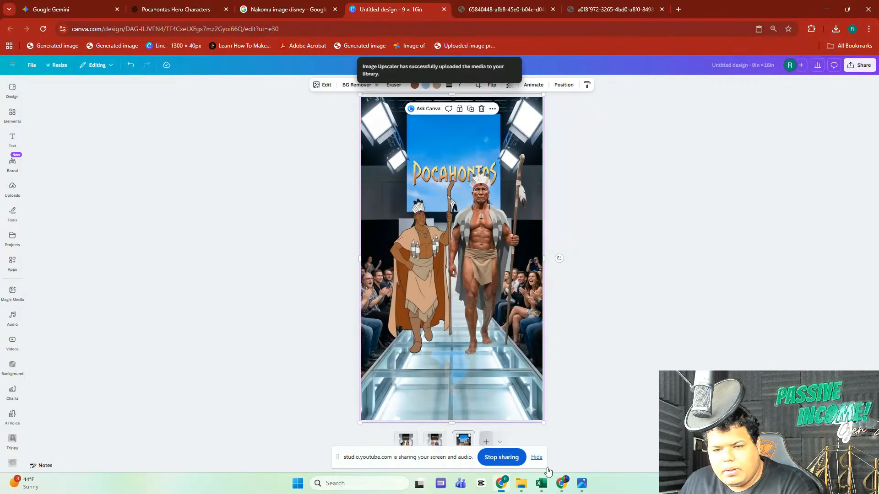
{"action": "left_click", "coordinate": [486, 441]}
Step: Return to Gemini, check the generated Nakoma image, and resubmit its prompt with a period added at the end
{"action": "left_click", "coordinate": [82, 4]}
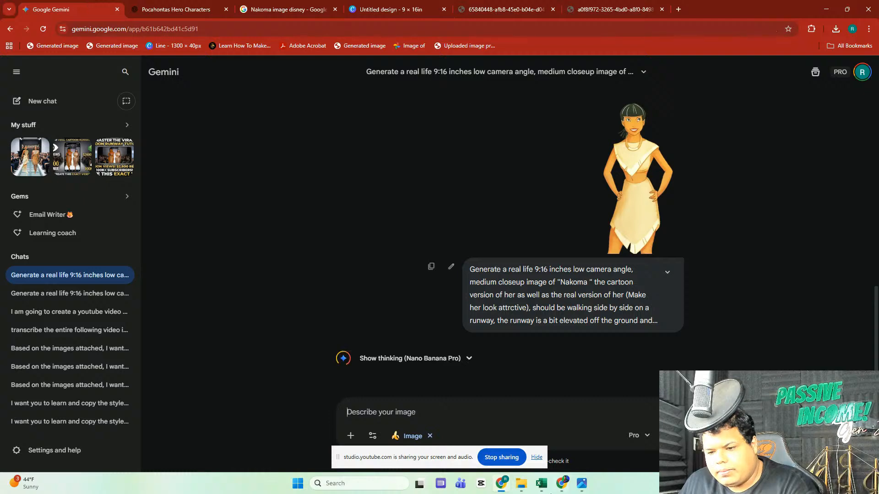
{"action": "scroll", "coordinate": [565, 220], "scroll_direction": "down", "scroll_amount": 6}
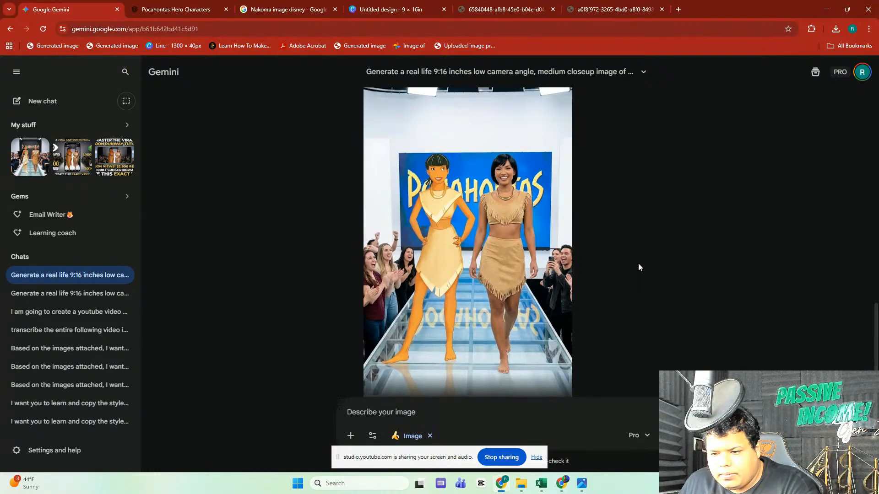
{"action": "scroll", "coordinate": [520, 144], "scroll_direction": "up", "scroll_amount": 5}
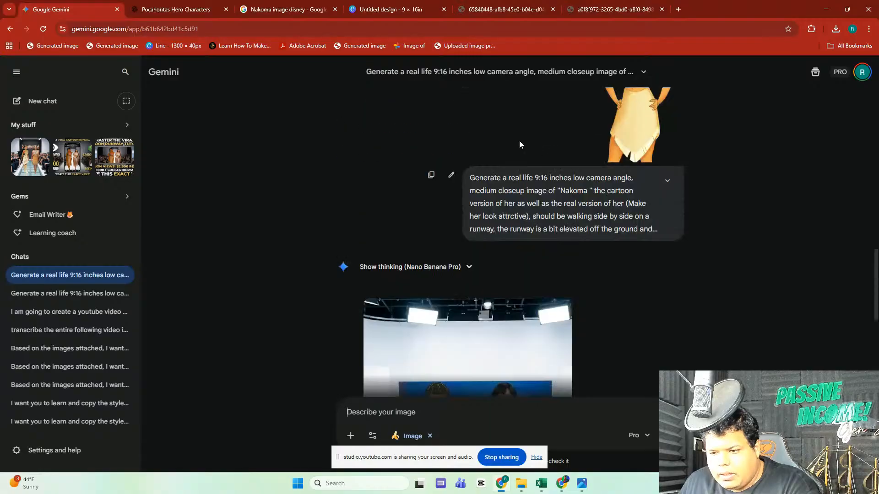
{"action": "left_click", "coordinate": [451, 175]}
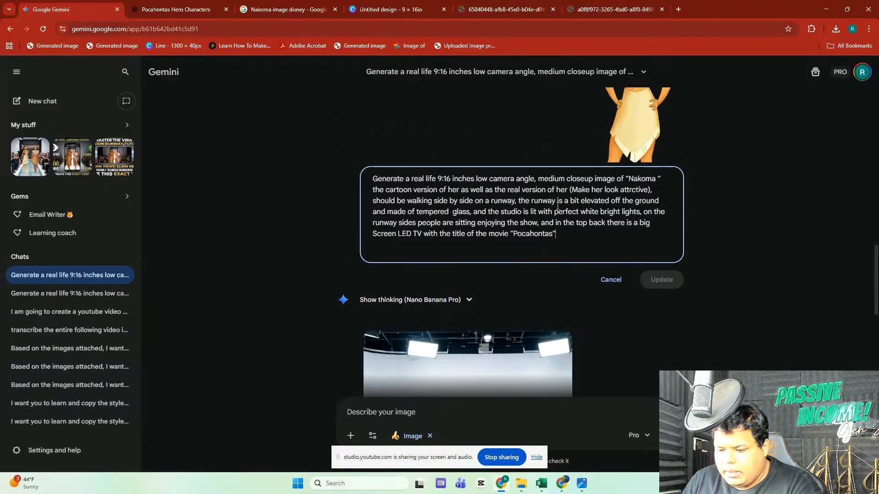
{"action": "type", "text": "."}
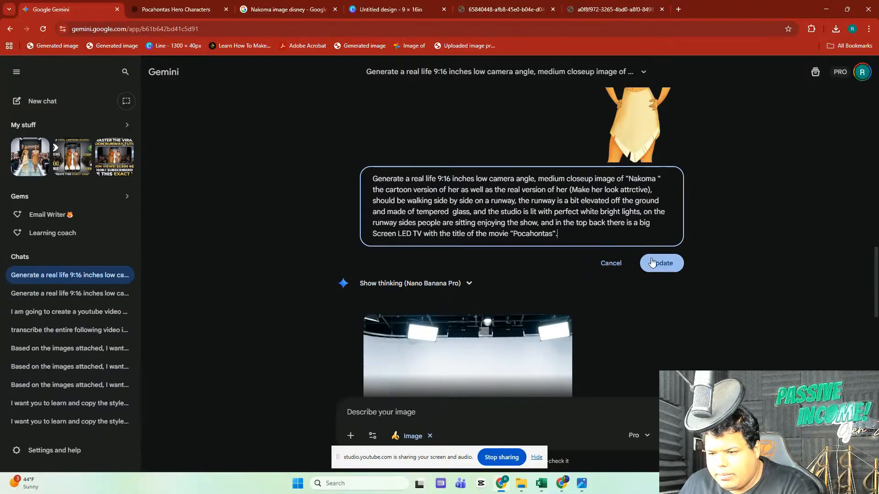
{"action": "left_click", "coordinate": [664, 264]}
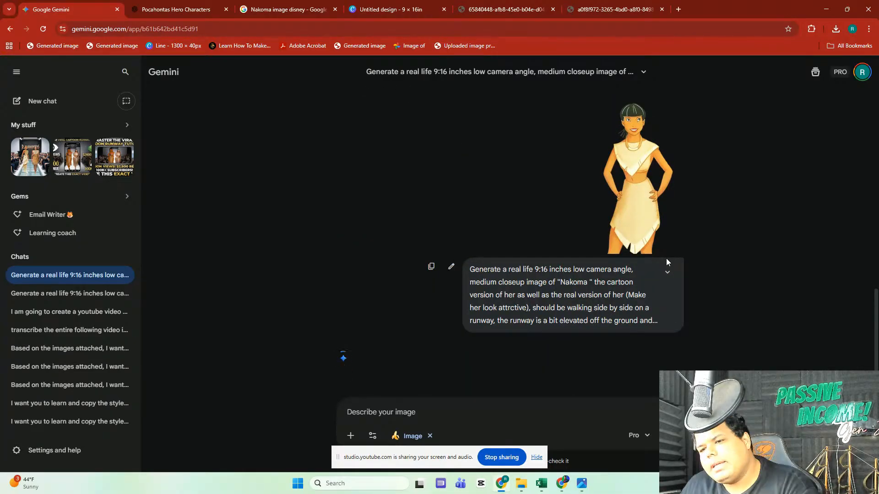
Step: Switch to Canva and compare the runway images on the existing pages, ending on the blank page
{"action": "left_click", "coordinate": [365, 5]}
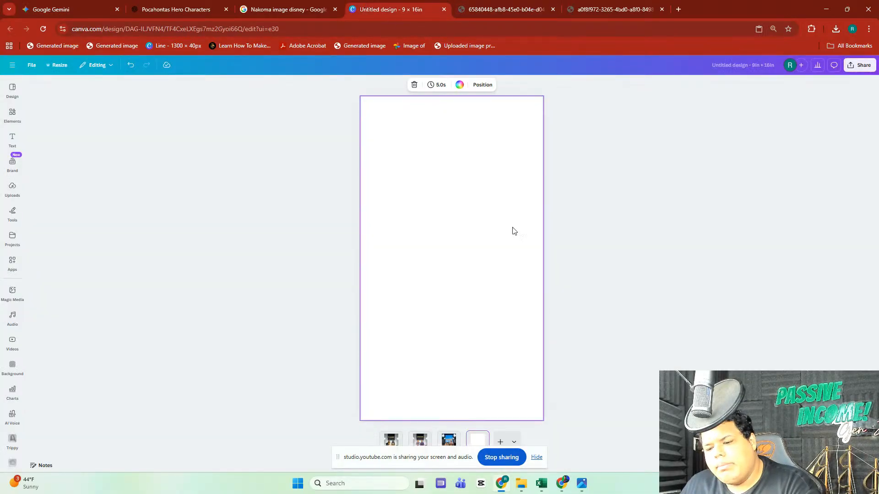
{"action": "left_click", "coordinate": [392, 442]}
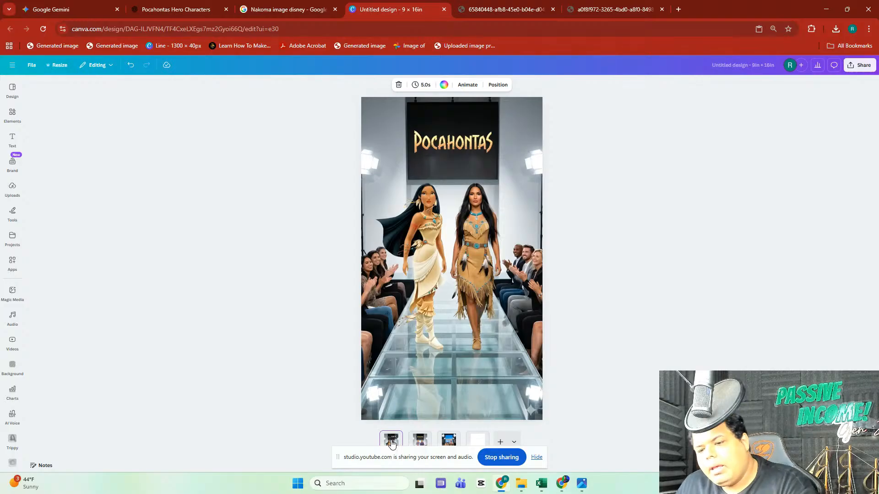
{"action": "left_click", "coordinate": [420, 440]}
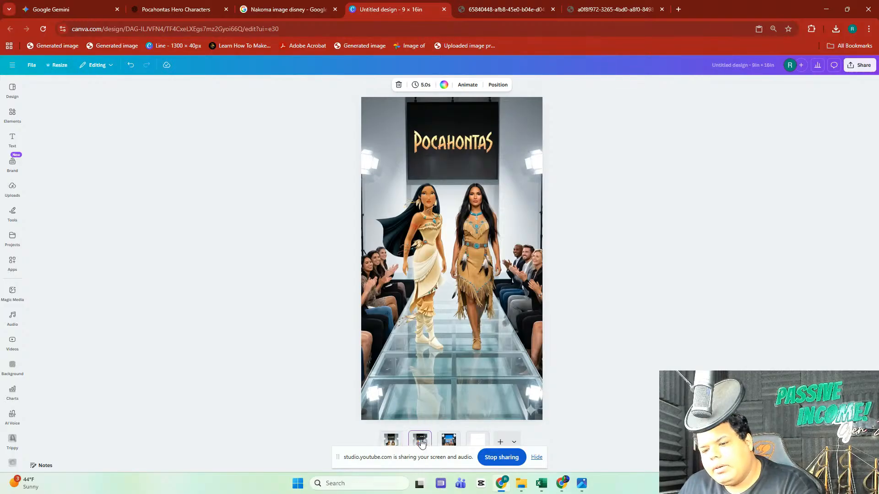
{"action": "left_click", "coordinate": [449, 441]}
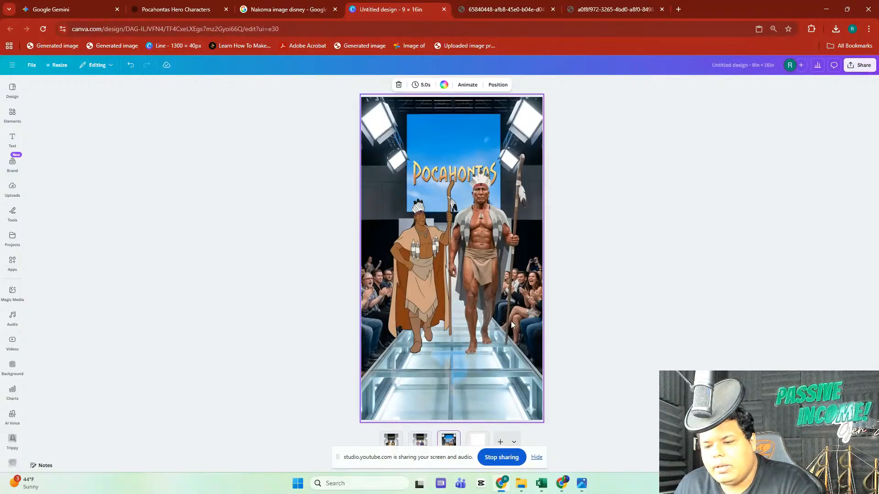
{"action": "left_click", "coordinate": [420, 439]}
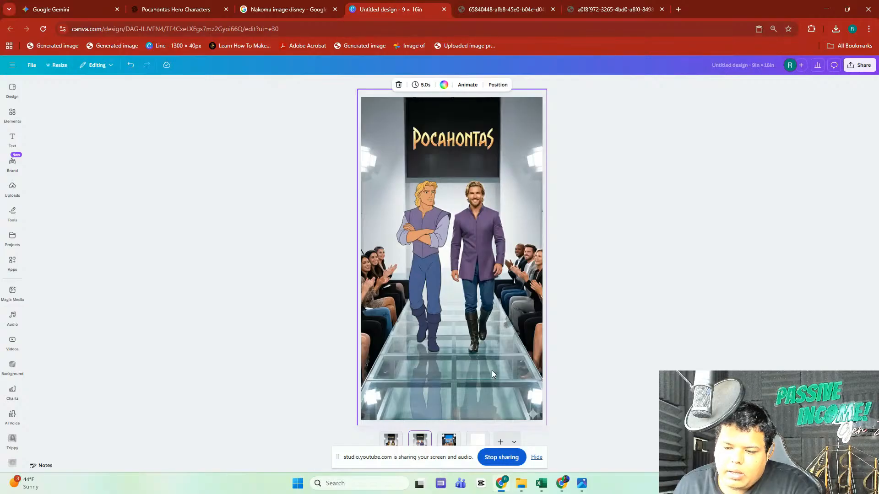
{"action": "left_click", "coordinate": [448, 439]}
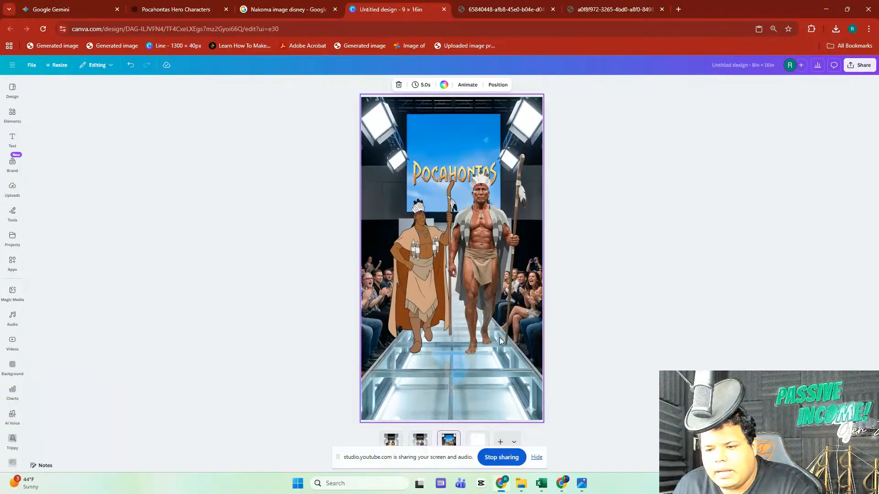
{"action": "left_click", "coordinate": [478, 441]}
Step: Return to Gemini, edit the final punctuation of the Nakoma prompt, and resubmit it to generate the image again
{"action": "left_click", "coordinate": [77, 5]}
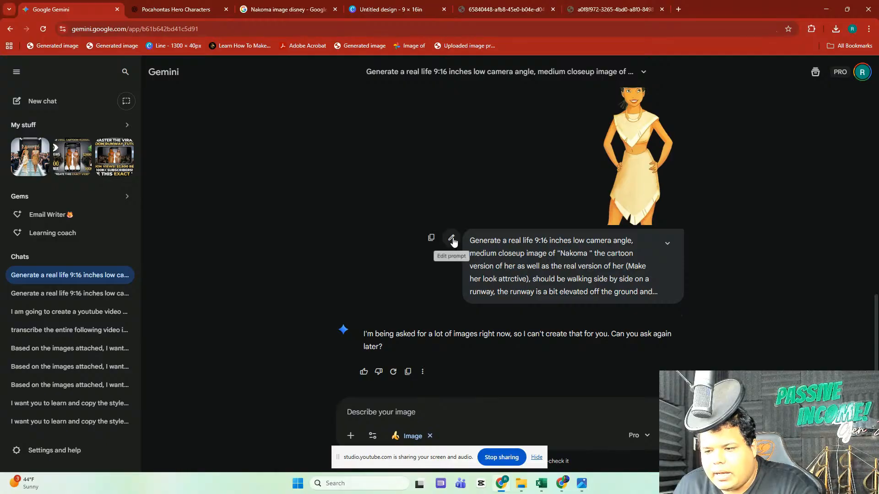
{"action": "left_click", "coordinate": [452, 239]}
{"action": "key", "text": "BackSpace"}
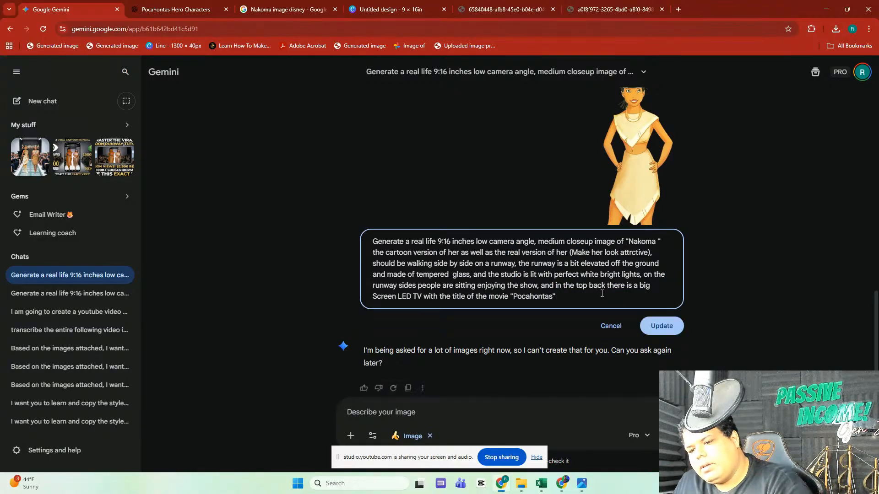
{"action": "type", "text": "."}
{"action": "left_click", "coordinate": [657, 332]}
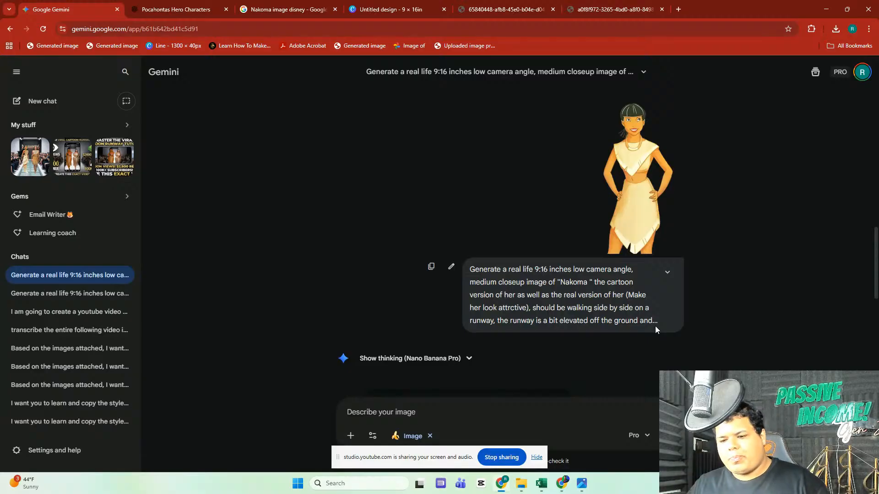
Step: Review the regenerated Nakoma runway image, open it enlarged, and copy the image
{"action": "scroll", "coordinate": [624, 309], "scroll_direction": "down", "scroll_amount": 10}
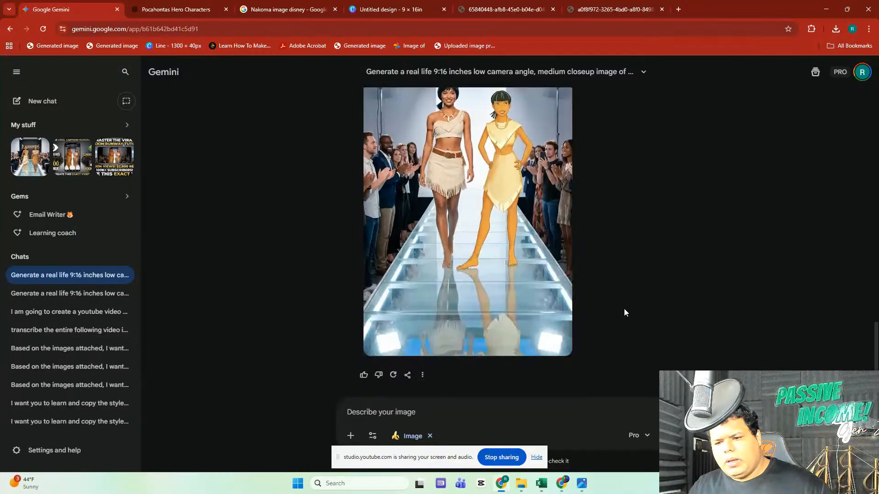
{"action": "scroll", "coordinate": [624, 313], "scroll_direction": "up", "scroll_amount": 1}
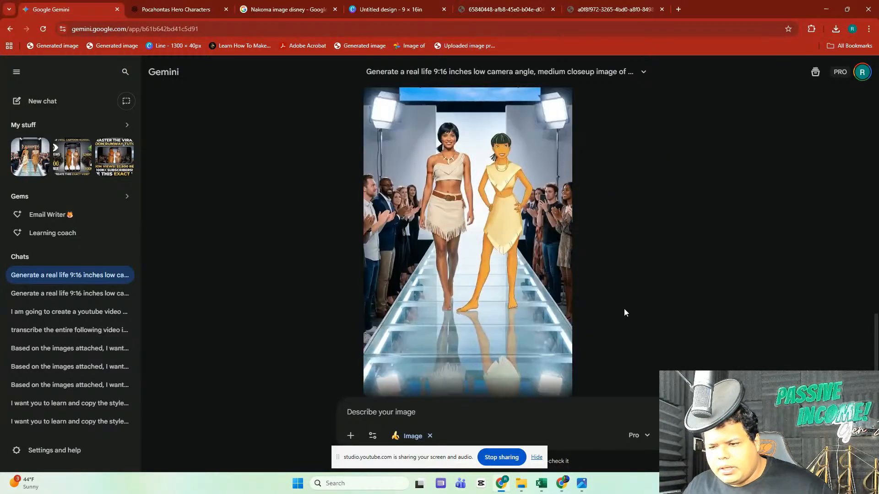
{"action": "left_click", "coordinate": [465, 228]}
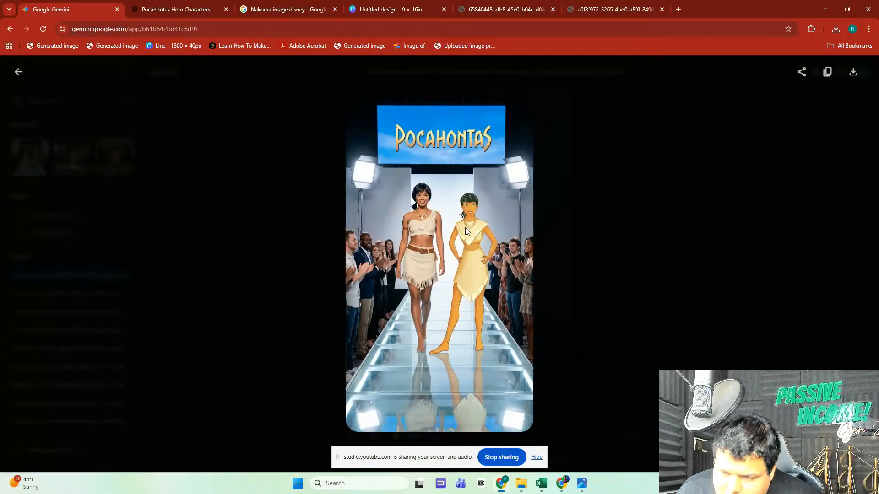
{"action": "right_click", "coordinate": [417, 232]}
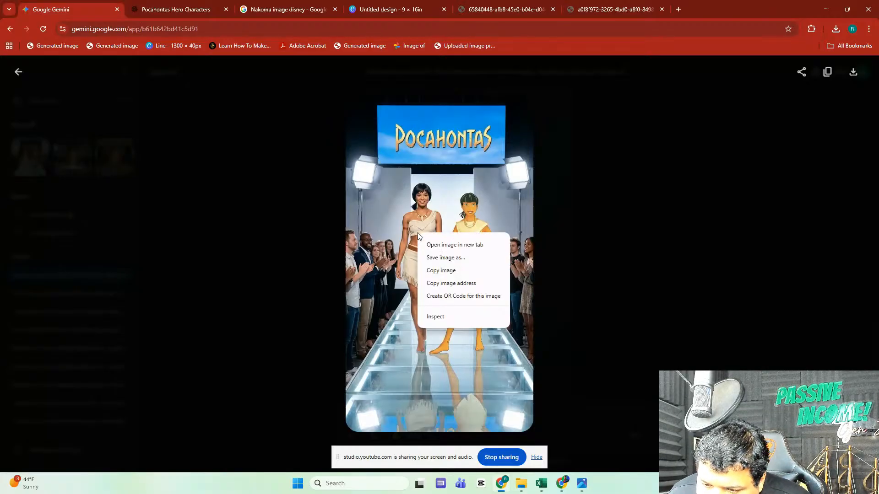
{"action": "left_click", "coordinate": [436, 270]}
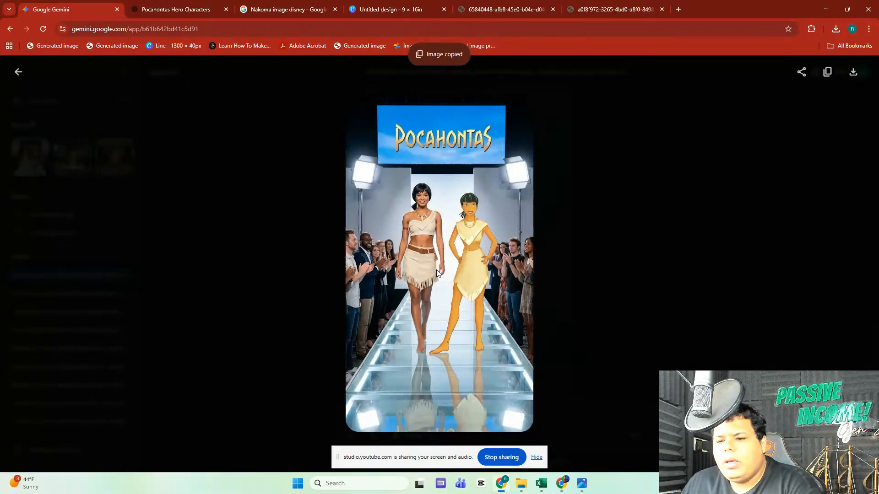
Step: Close the two leftover image tabs, then paste the Nakoma image onto the blank Canva page and enlarge it to fill the page
{"action": "left_click", "coordinate": [403, 9]}
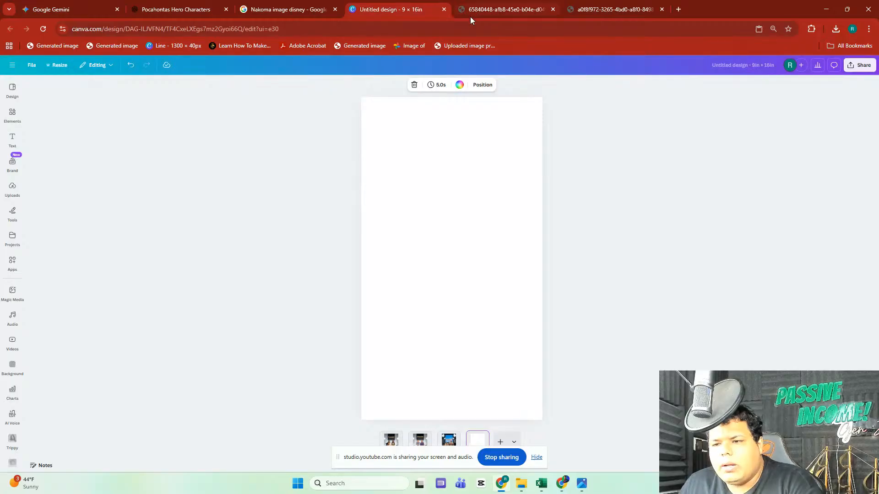
{"action": "left_click", "coordinate": [553, 9]}
{"action": "left_click", "coordinate": [553, 10]}
{"action": "left_click", "coordinate": [468, 164]}
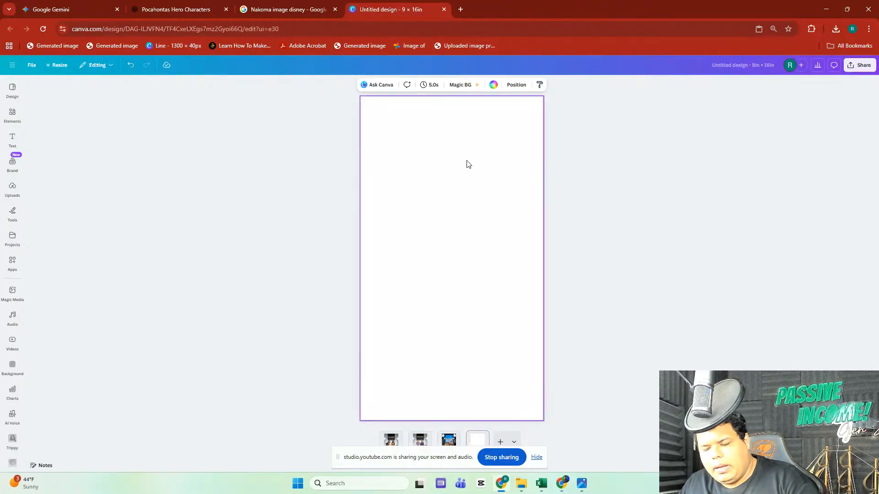
{"action": "key", "text": "ctrl+v"}
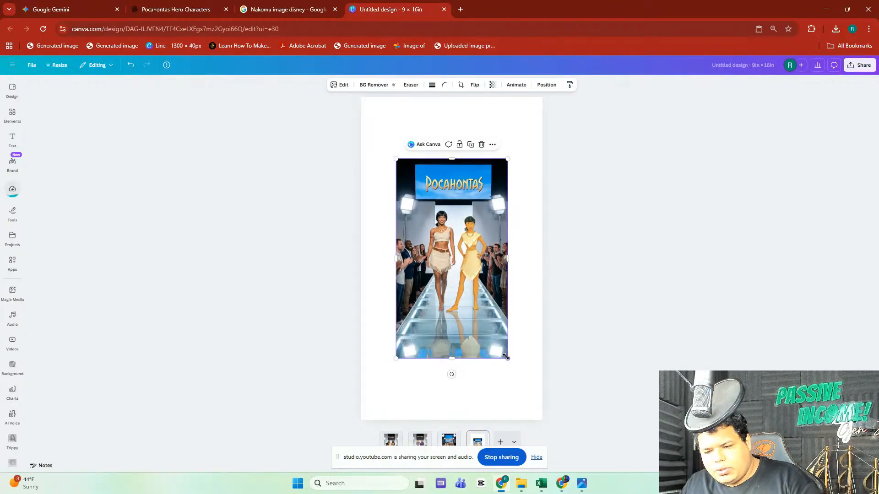
{"action": "left_click_drag", "start_coordinate": [505, 356], "coordinate": [600, 377]}
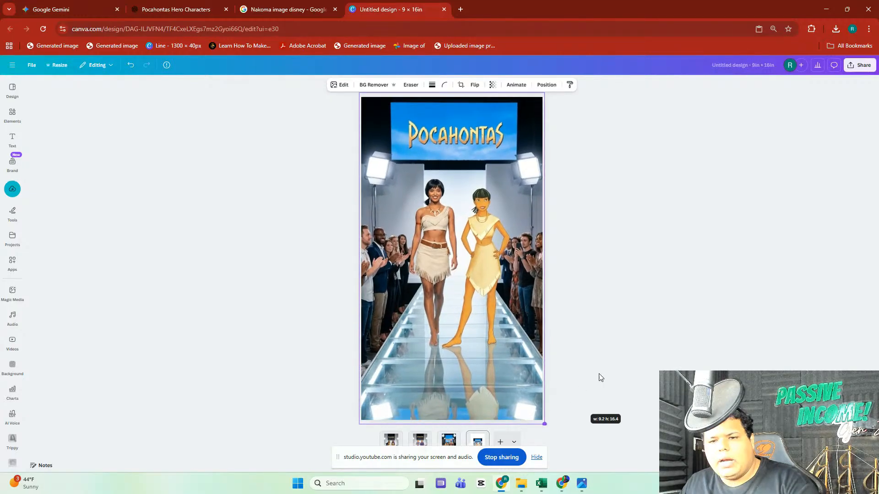
Step: Switch to the ChatGPT hero list and copy the character name Grandmother Willow
{"action": "left_click", "coordinate": [146, 7]}
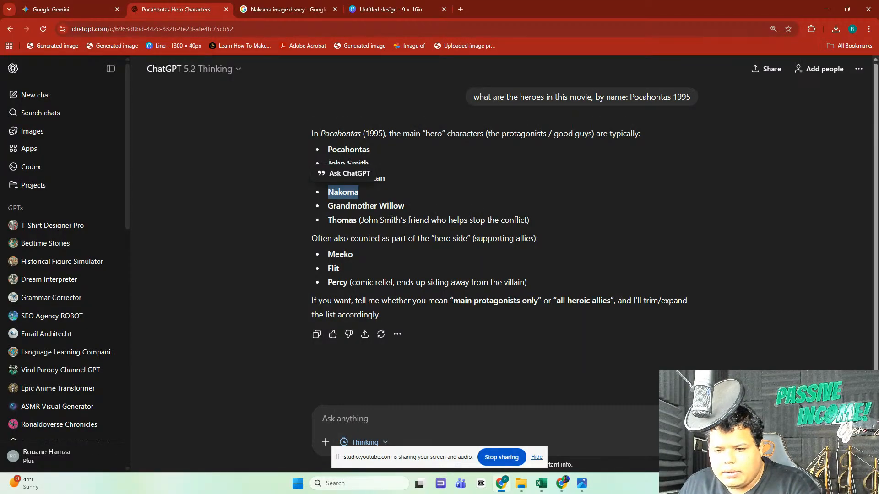
{"action": "left_click_drag", "start_coordinate": [327, 206], "coordinate": [404, 206]}
{"action": "right_click", "coordinate": [383, 206]}
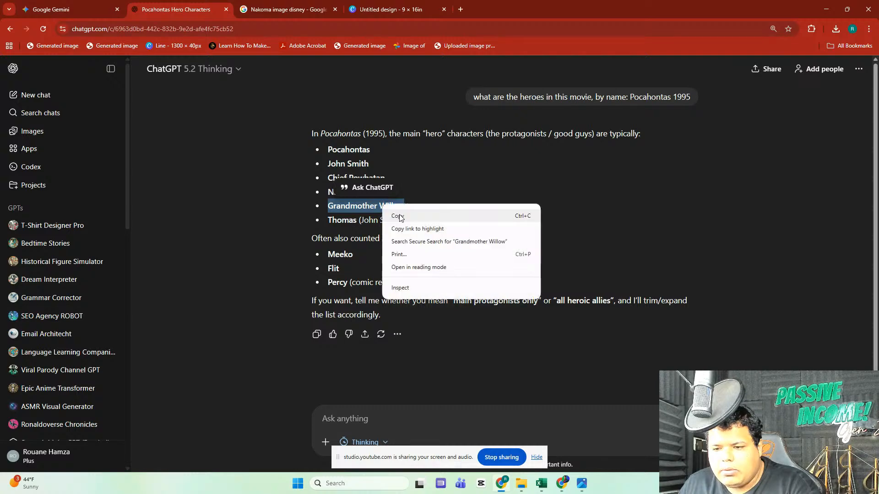
{"action": "left_click", "coordinate": [398, 217]}
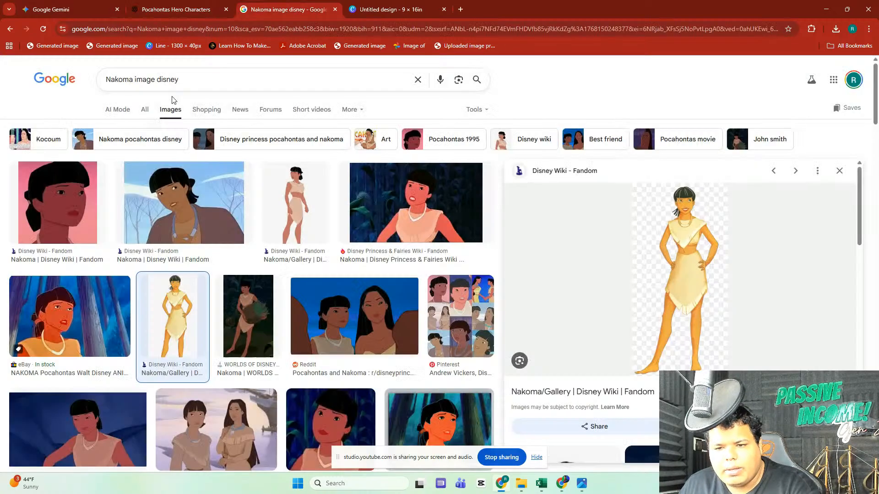
Step: Switch to Google Images, replace Nakoma with Grandmother Willow in the query, run the search, and look through the pictures
{"action": "left_click", "coordinate": [256, 9]}
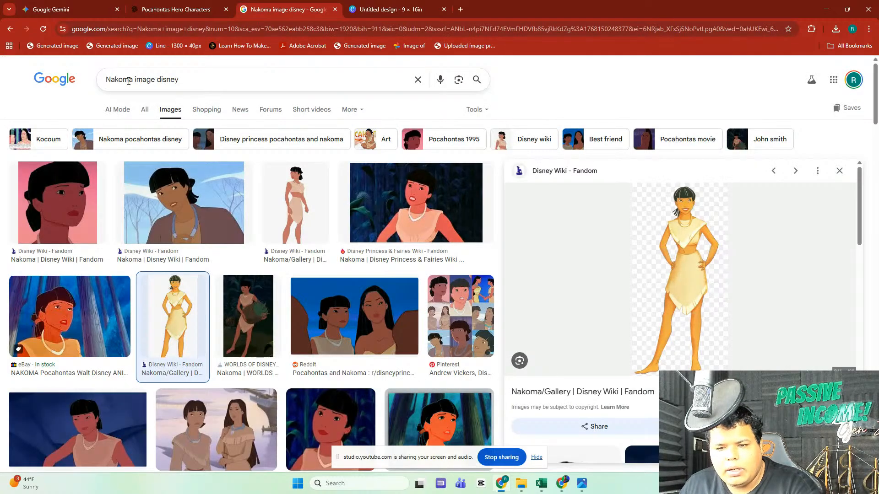
{"action": "double_click", "coordinate": [129, 81]}
{"action": "right_click", "coordinate": [128, 80]}
{"action": "left_click", "coordinate": [137, 147]}
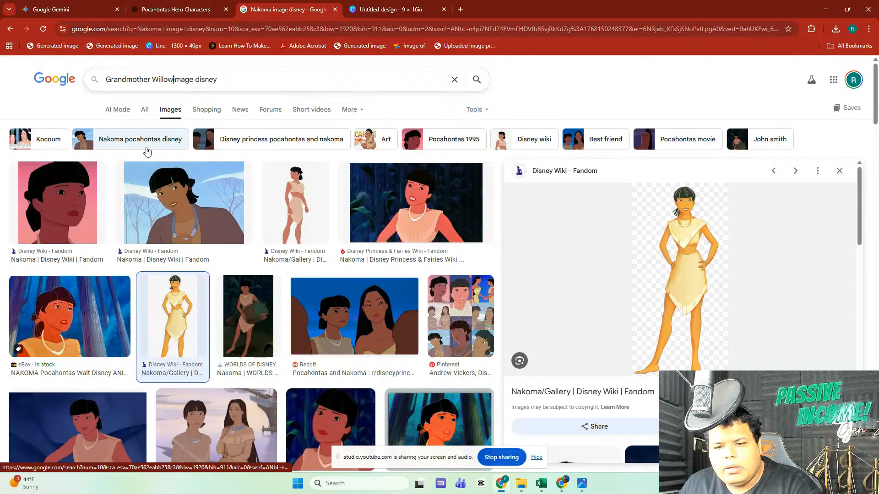
{"action": "left_click", "coordinate": [475, 80]}
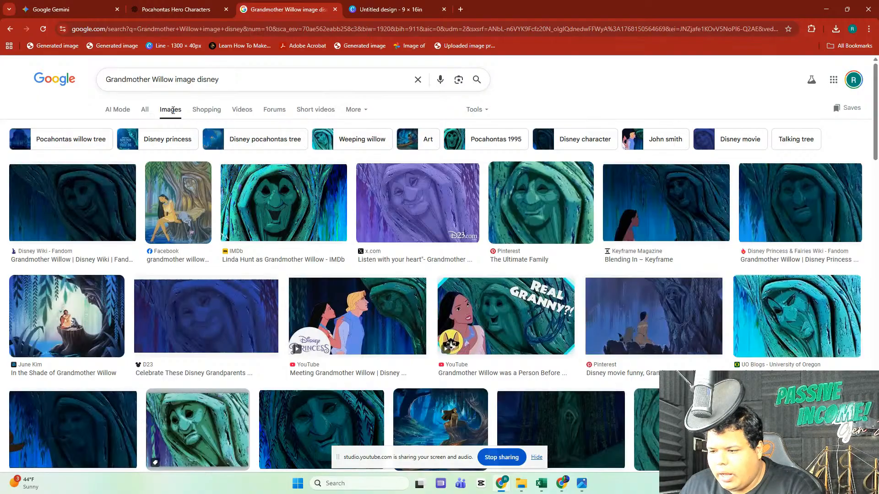
{"action": "scroll", "coordinate": [672, 307], "scroll_direction": "down", "scroll_amount": 3}
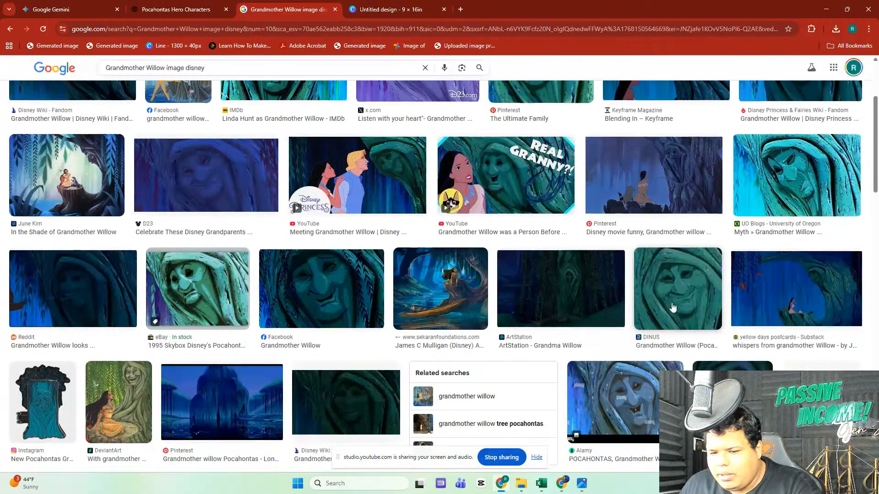
{"action": "scroll", "coordinate": [672, 307], "scroll_direction": "down", "scroll_amount": 6}
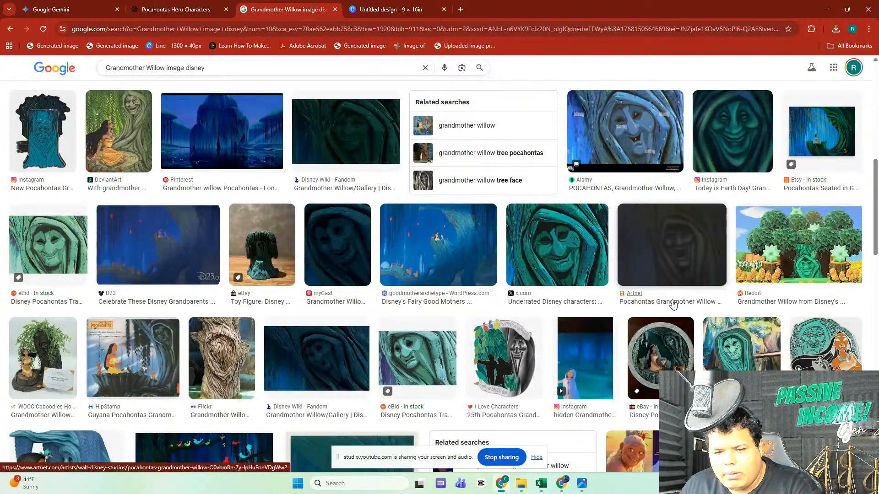
{"action": "scroll", "coordinate": [430, 156], "scroll_direction": "up", "scroll_amount": 5}
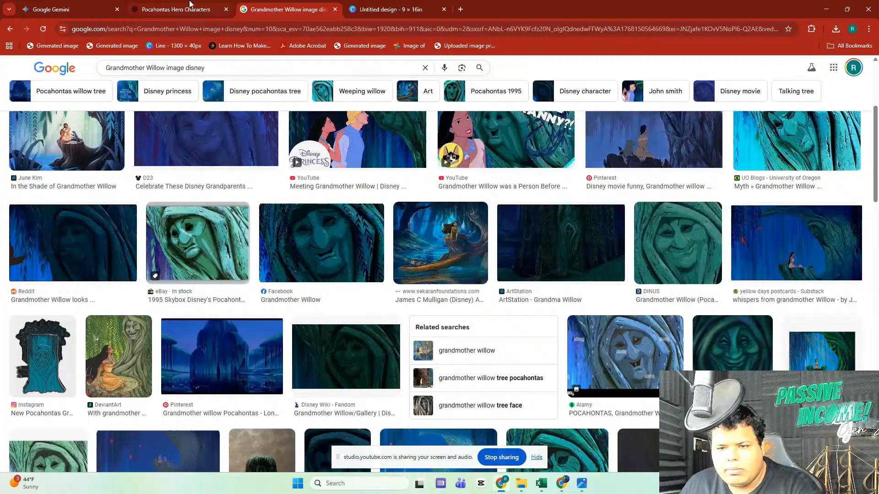
Step: Return to the ChatGPT hero list and copy the character name Thomas
{"action": "left_click", "coordinate": [176, 9]}
{"action": "double_click", "coordinate": [342, 220]}
{"action": "right_click", "coordinate": [350, 229]}
{"action": "left_click", "coordinate": [354, 233]}
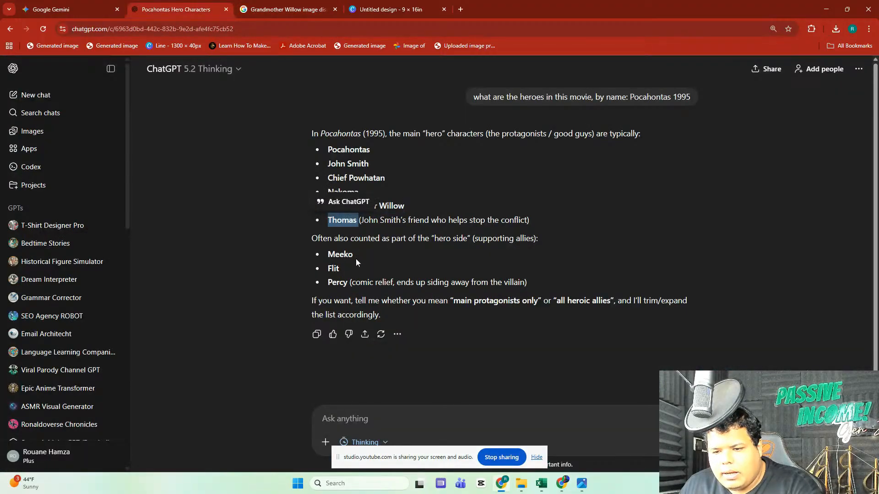
{"action": "double_click", "coordinate": [340, 254]}
{"action": "double_click", "coordinate": [353, 223]}
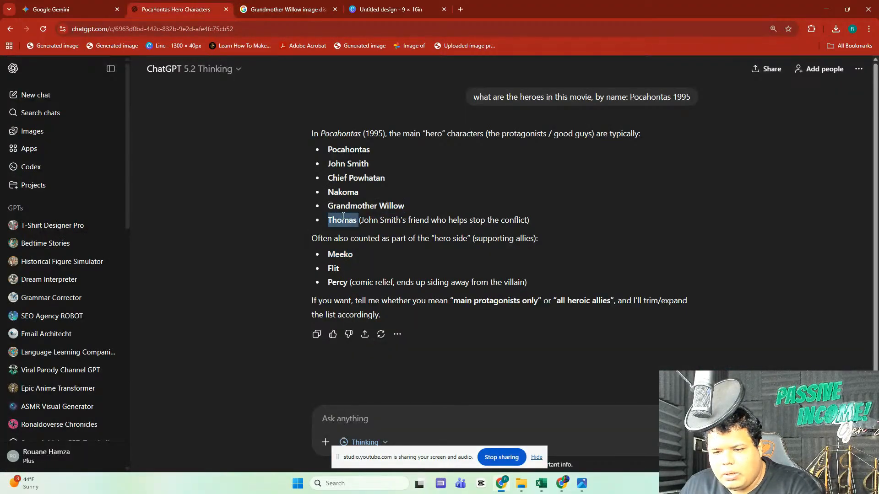
Step: Switch to Google Images, replace Grandmother Willow with Thomas in the query, and search for "Thomas image disney"
{"action": "left_click", "coordinate": [261, 10]}
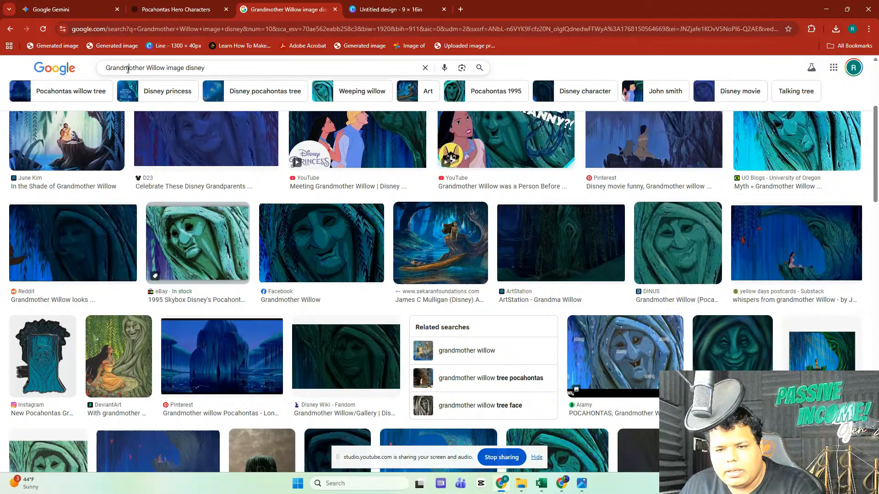
{"action": "left_click_drag", "start_coordinate": [166, 67], "coordinate": [105, 68]}
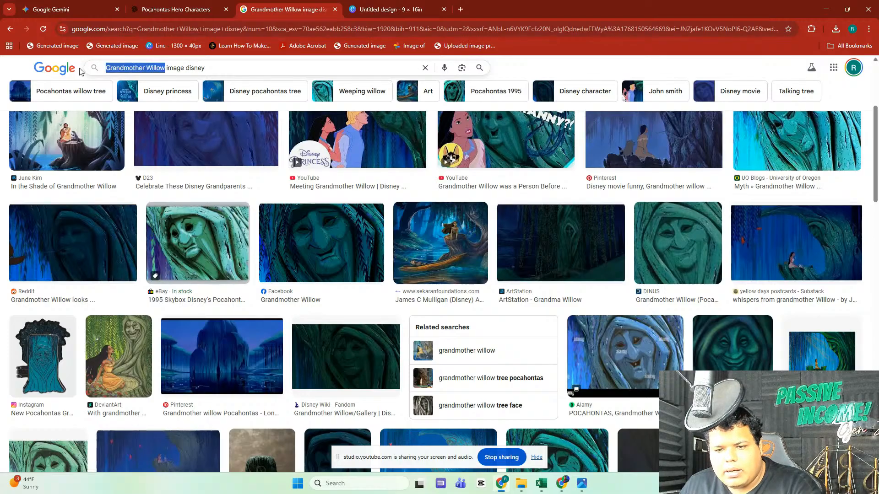
{"action": "right_click", "coordinate": [138, 71]}
{"action": "left_click", "coordinate": [177, 141]}
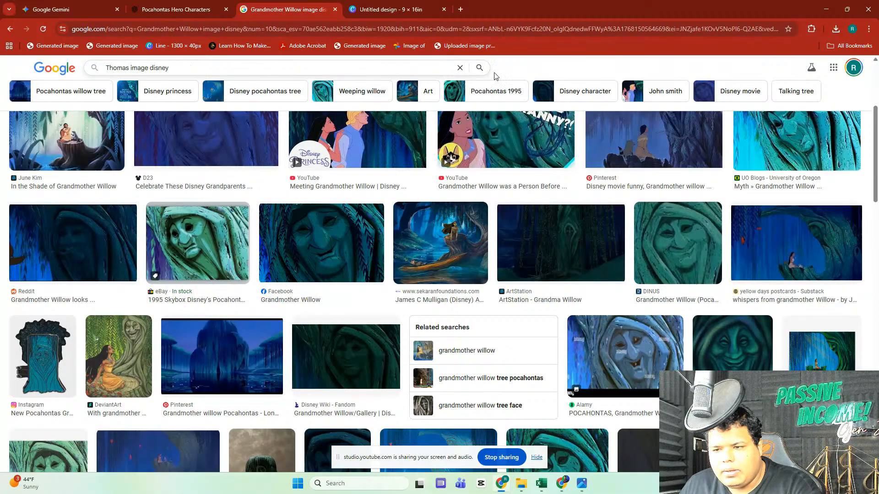
{"action": "left_click", "coordinate": [479, 68]}
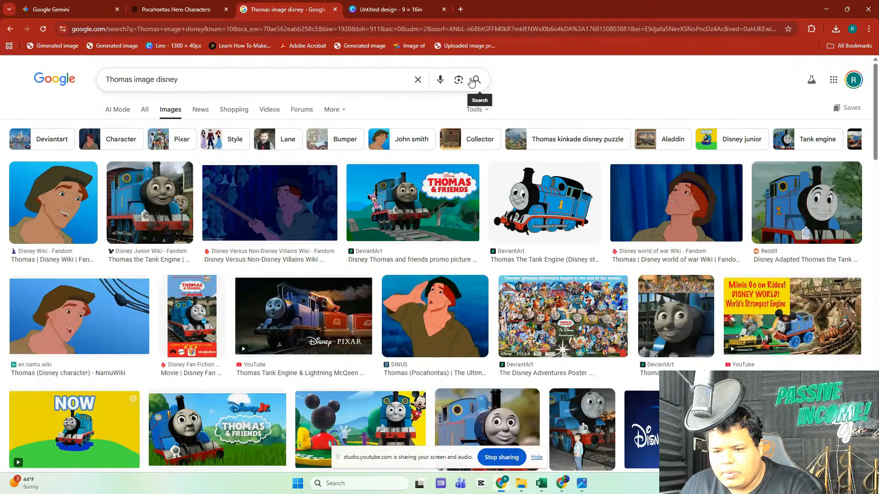
Step: Narrow the image search by adding "pocahontas" to the end of the Thomas query and run it
{"action": "left_click", "coordinate": [224, 85]}
{"action": "type", "text": "p"}
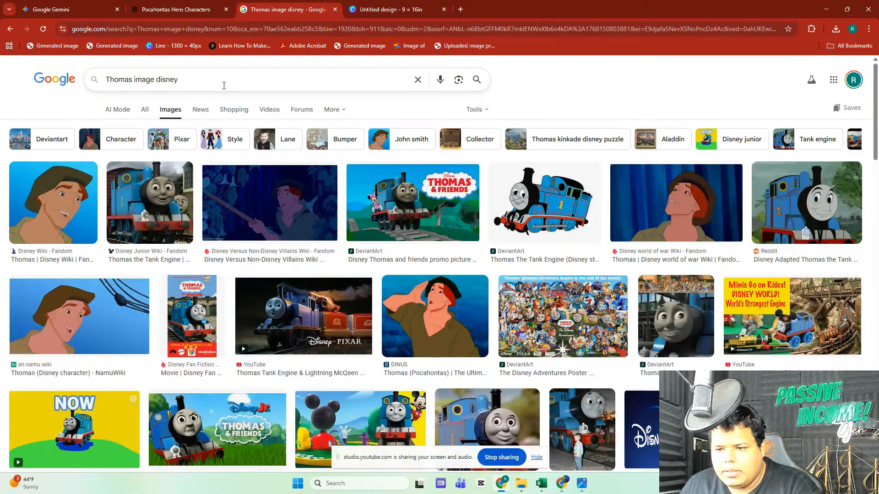
{"action": "type", "text": "oca"}
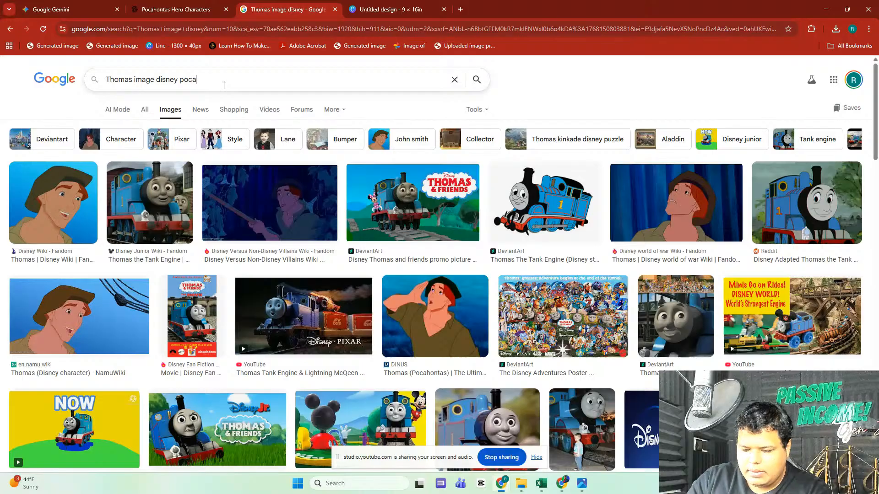
{"action": "type", "text": "hontas"}
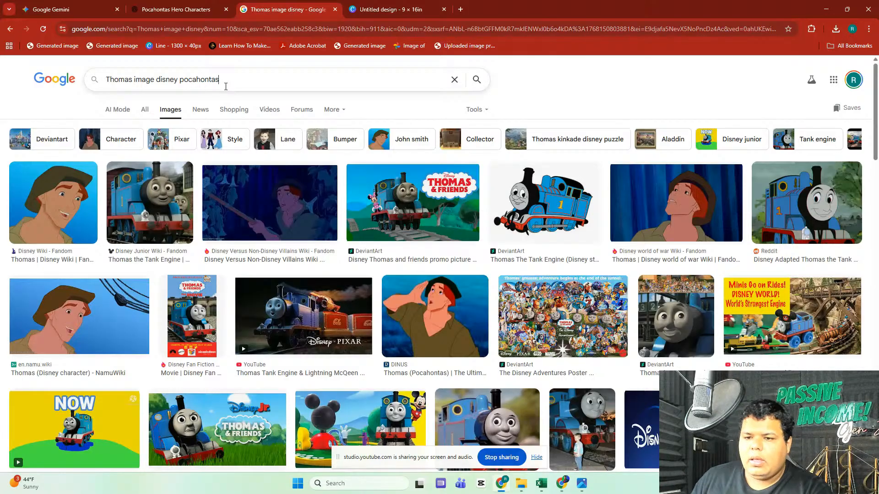
{"action": "key", "text": "Return"}
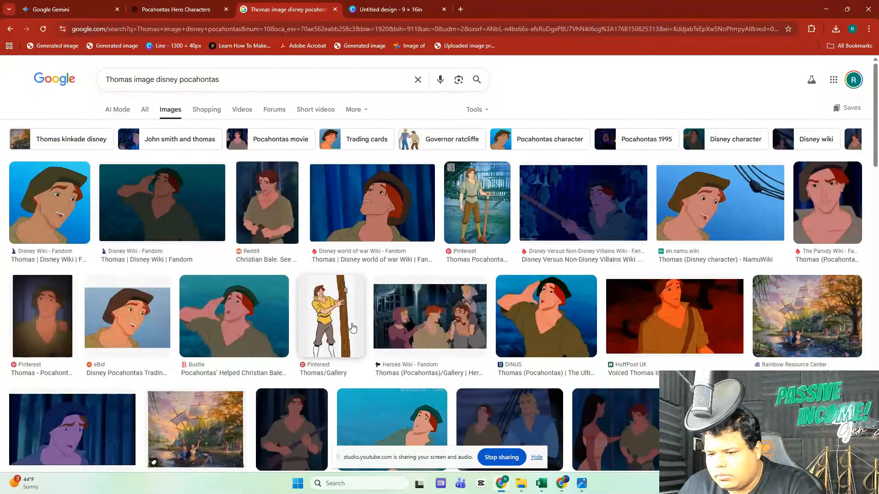
Step: Look through the Thomas pictures, previewing the Instagram rifle image and the Pinterest full-body image with the pickaxe, and check their related images
{"action": "scroll", "coordinate": [353, 328], "scroll_direction": "down", "scroll_amount": 3}
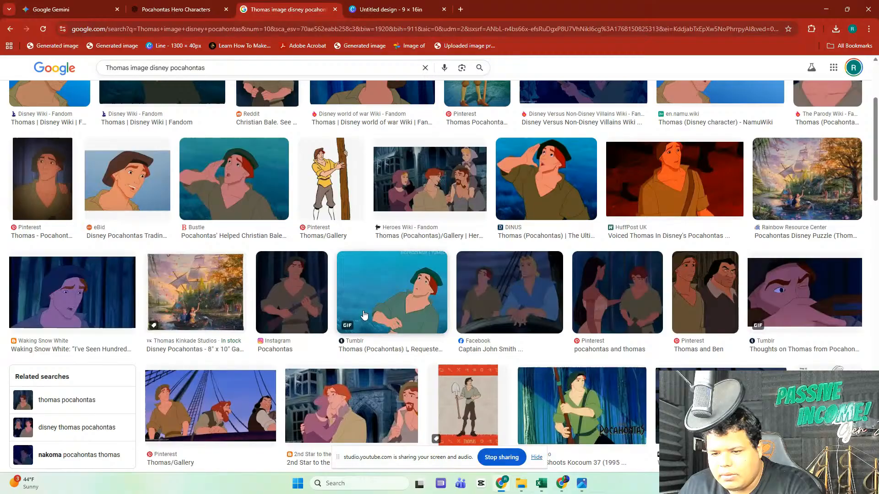
{"action": "left_click", "coordinate": [295, 303]}
{"action": "scroll", "coordinate": [727, 260], "scroll_direction": "down", "scroll_amount": 5}
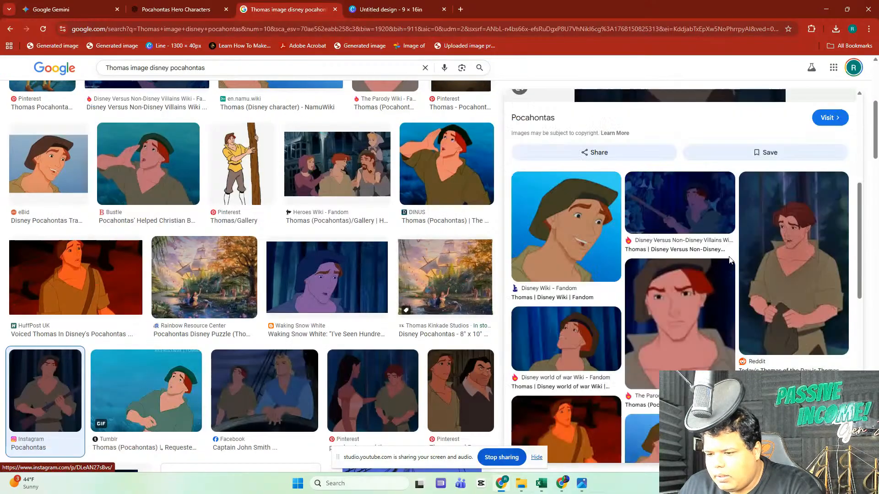
{"action": "scroll", "coordinate": [728, 261], "scroll_direction": "down", "scroll_amount": 5}
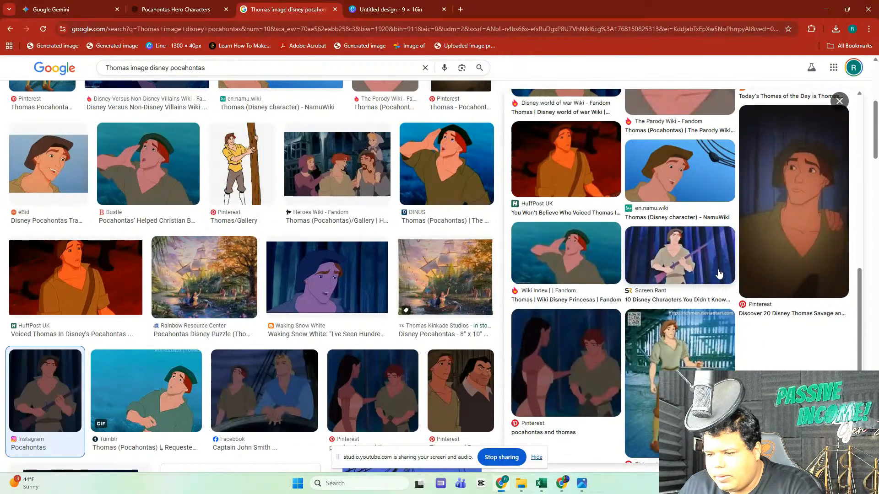
{"action": "left_click", "coordinate": [667, 369]}
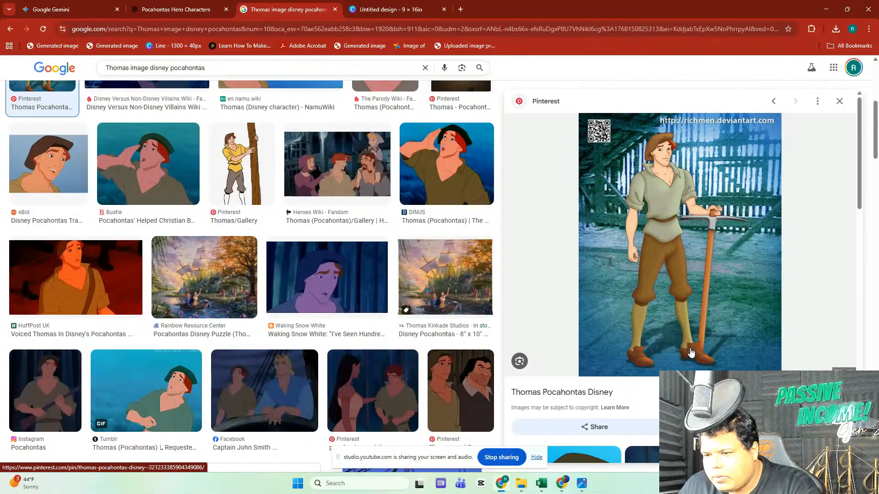
{"action": "scroll", "coordinate": [691, 352], "scroll_direction": "down", "scroll_amount": 10}
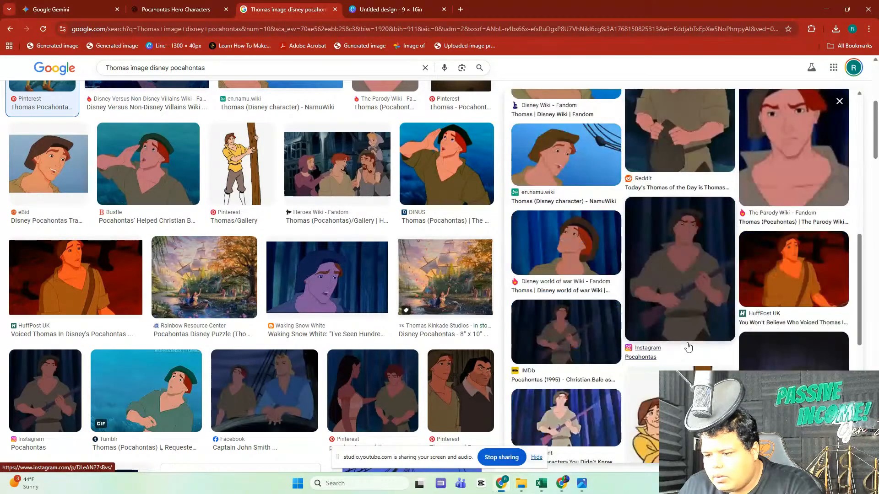
{"action": "scroll", "coordinate": [688, 348], "scroll_direction": "down", "scroll_amount": 5}
{"action": "scroll", "coordinate": [688, 348], "scroll_direction": "up", "scroll_amount": 8}
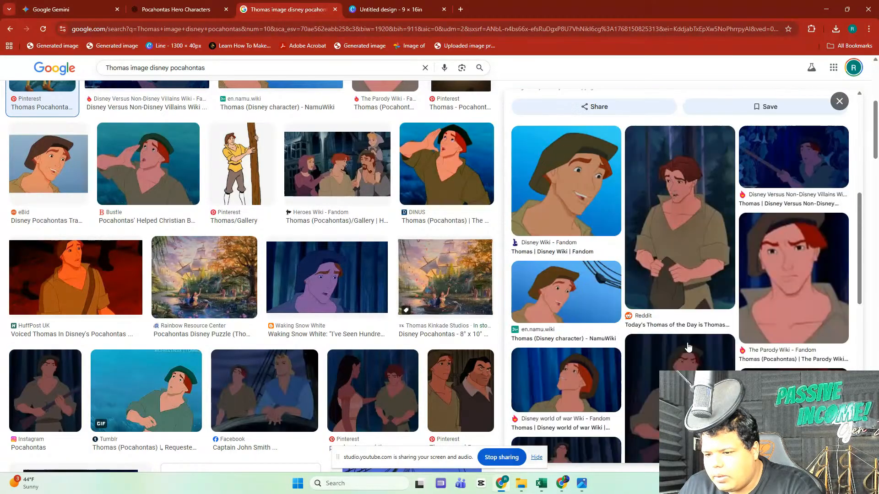
{"action": "scroll", "coordinate": [688, 347], "scroll_direction": "down", "scroll_amount": 5}
{"action": "scroll", "coordinate": [352, 216], "scroll_direction": "down", "scroll_amount": 1}
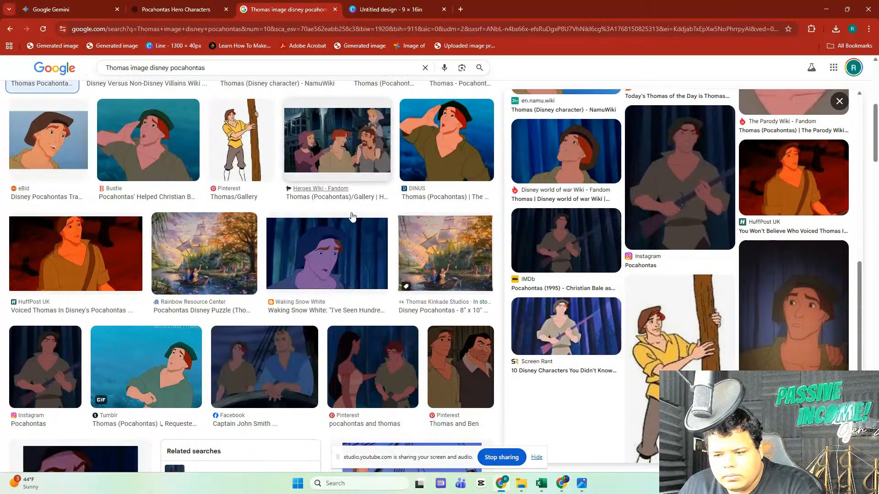
Step: Look further through the Thomas results, previewing the Disney Clip Art image and the Reddit image, and check their related images
{"action": "scroll", "coordinate": [351, 217], "scroll_direction": "down", "scroll_amount": 7}
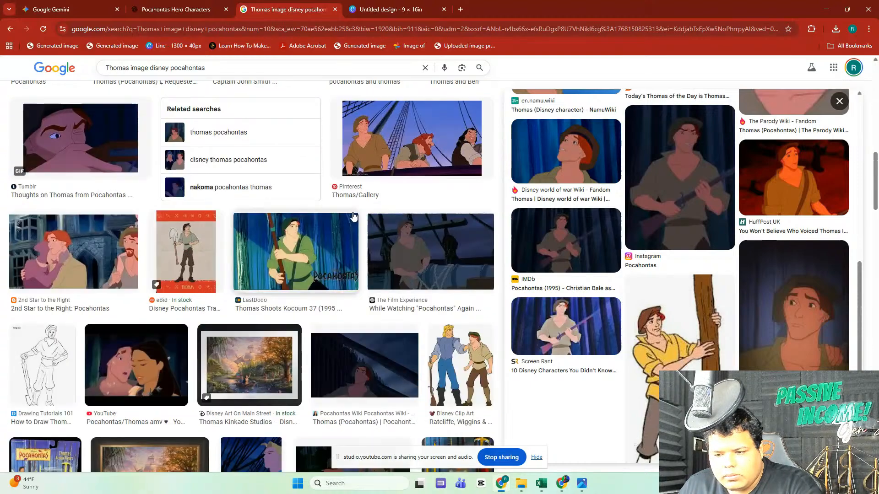
{"action": "left_click", "coordinate": [459, 362]}
{"action": "scroll", "coordinate": [732, 255], "scroll_direction": "down", "scroll_amount": 6}
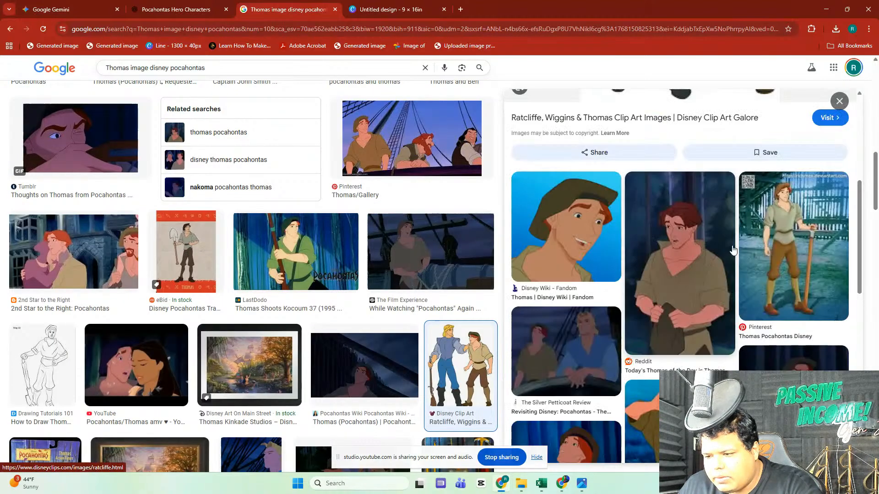
{"action": "scroll", "coordinate": [705, 233], "scroll_direction": "down", "scroll_amount": 1}
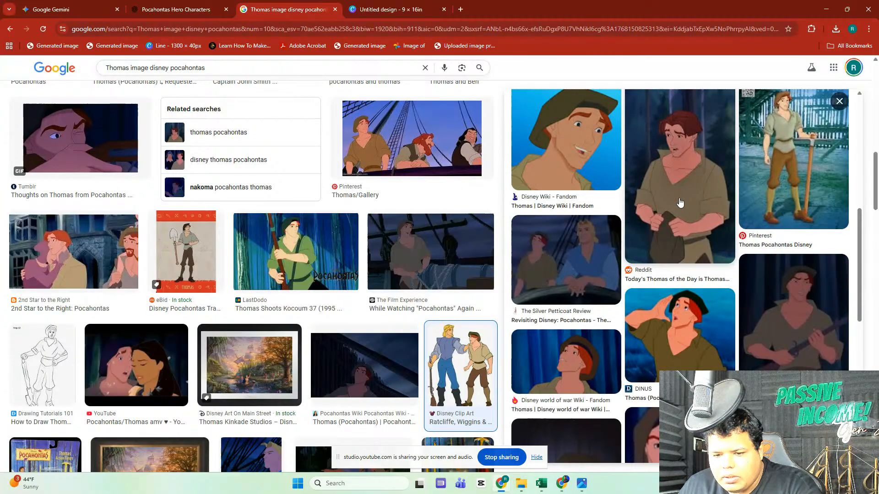
{"action": "left_click", "coordinate": [680, 203]}
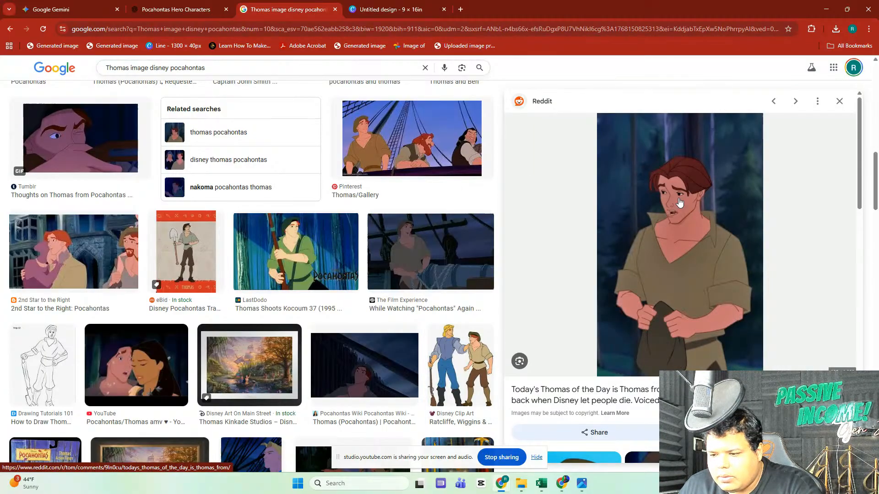
{"action": "scroll", "coordinate": [681, 202], "scroll_direction": "down", "scroll_amount": 7}
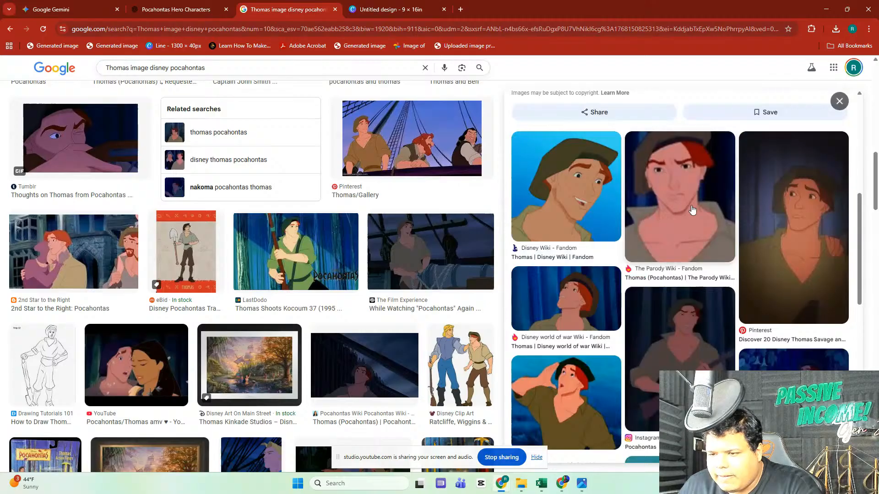
{"action": "scroll", "coordinate": [687, 205], "scroll_direction": "up", "scroll_amount": 3}
{"action": "scroll", "coordinate": [692, 209], "scroll_direction": "down", "scroll_amount": 6}
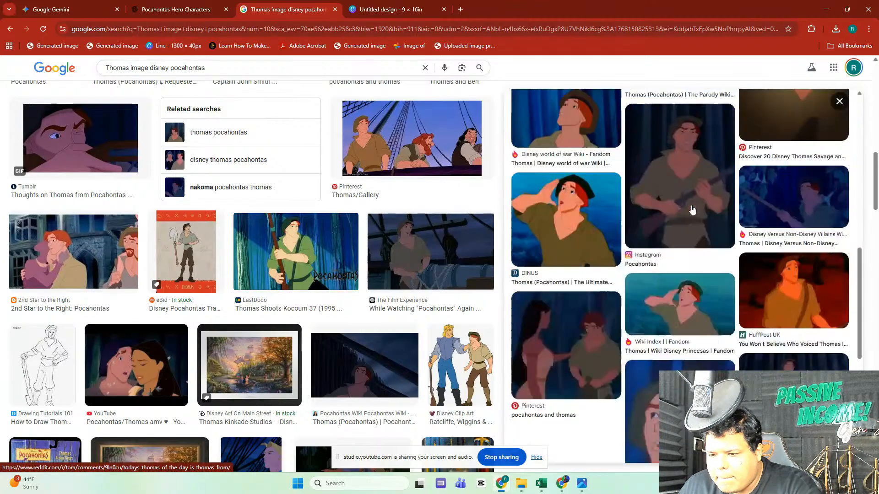
{"action": "scroll", "coordinate": [693, 210], "scroll_direction": "down", "scroll_amount": 5}
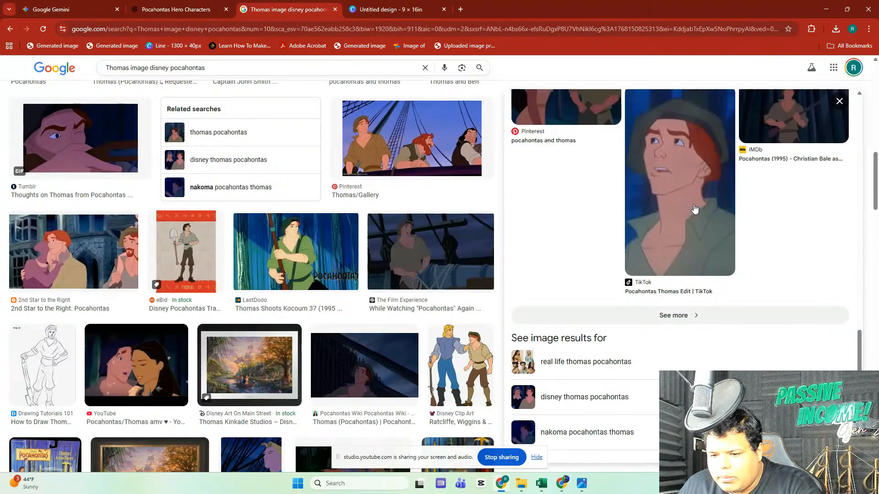
{"action": "scroll", "coordinate": [403, 211], "scroll_direction": "down", "scroll_amount": 7}
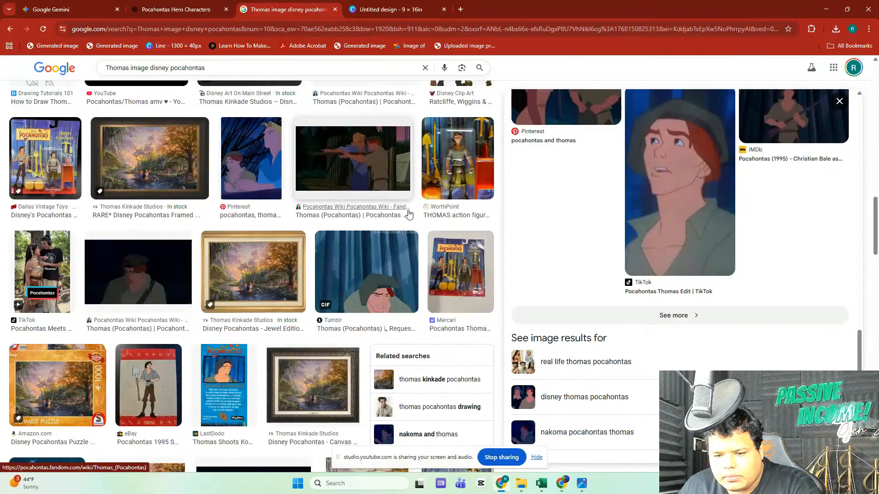
{"action": "scroll", "coordinate": [407, 213], "scroll_direction": "down", "scroll_amount": 8}
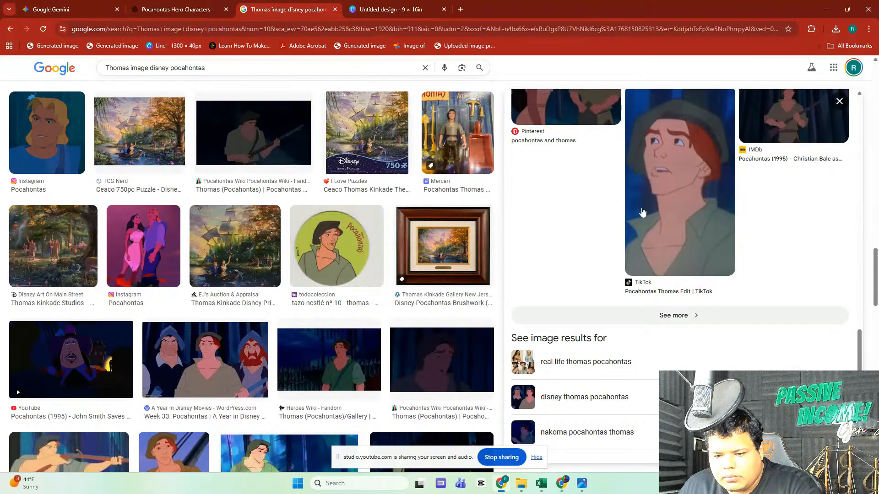
Step: Copy the Reddit picture of Thomas holding his cap and paste it into the Gemini prompt as the reference image
{"action": "scroll", "coordinate": [641, 209], "scroll_direction": "up", "scroll_amount": 11}
{"action": "right_click", "coordinate": [646, 193]}
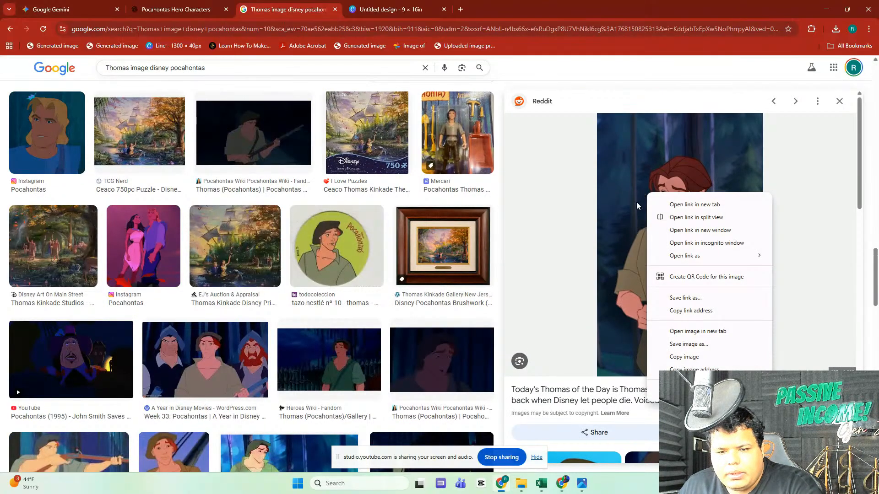
{"action": "left_click", "coordinate": [684, 357]}
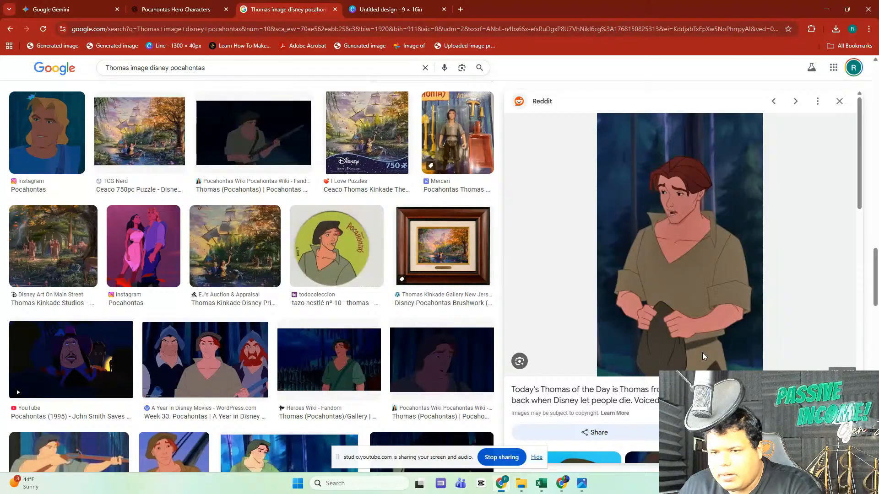
{"action": "left_click", "coordinate": [71, 10]}
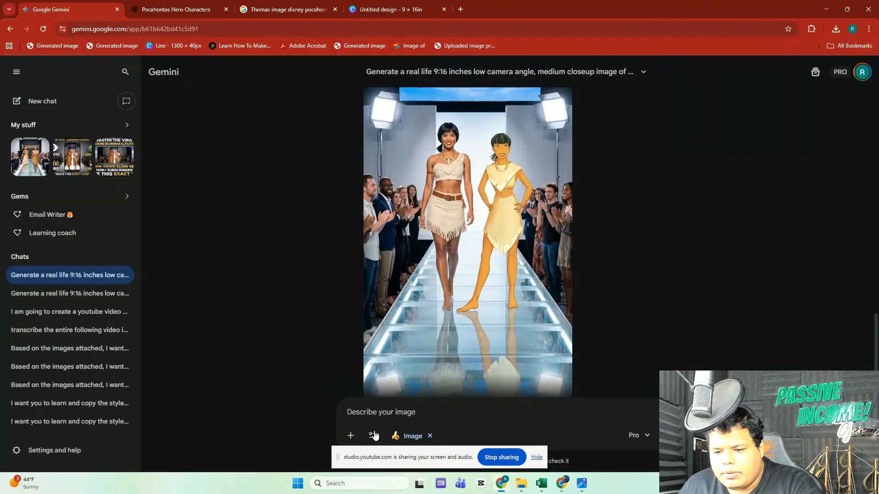
{"action": "right_click", "coordinate": [369, 414]}
{"action": "left_click", "coordinate": [393, 309]}
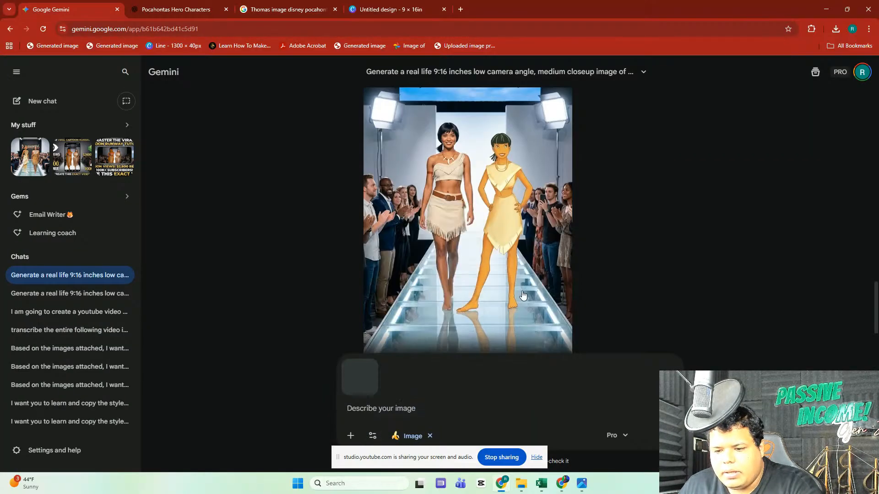
Step: Copy the earlier Nakoma runway prompt from the chat and paste it below the attached Thomas image
{"action": "scroll", "coordinate": [507, 302], "scroll_direction": "up", "scroll_amount": 2}
{"action": "scroll", "coordinate": [507, 302], "scroll_direction": "up", "scroll_amount": 2}
{"action": "triple_click", "coordinate": [524, 171]}
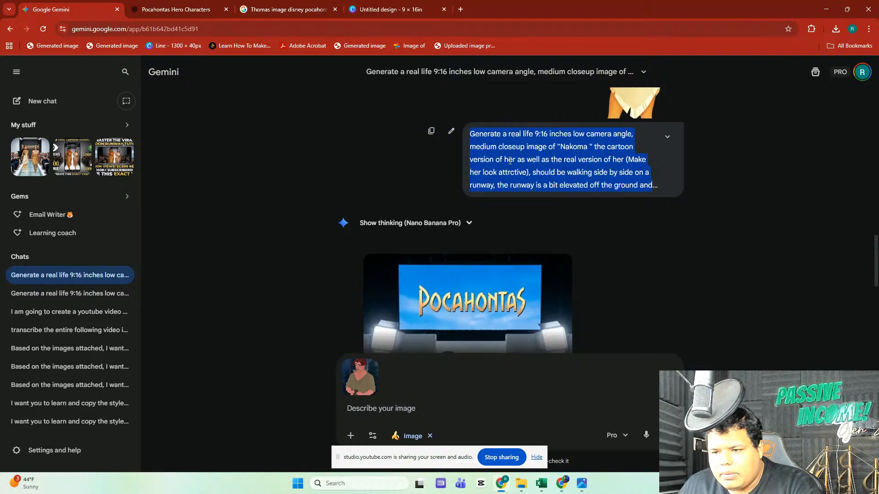
{"action": "key", "text": "ctrl+c"}
{"action": "right_click", "coordinate": [394, 409]}
{"action": "left_click", "coordinate": [418, 314]}
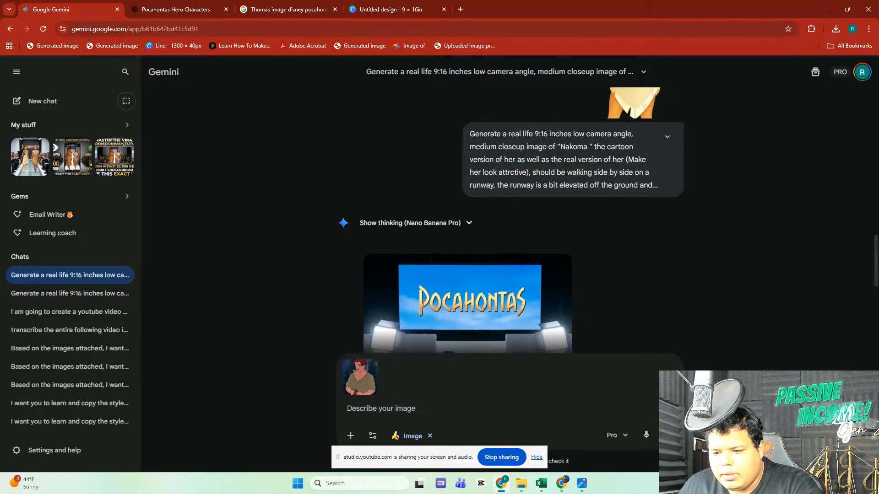
Step: Replace "Nakoma" with "Thomas" and all three instances of "her" with "him" in the prompt, and submit it
{"action": "double_click", "coordinate": [617, 353]}
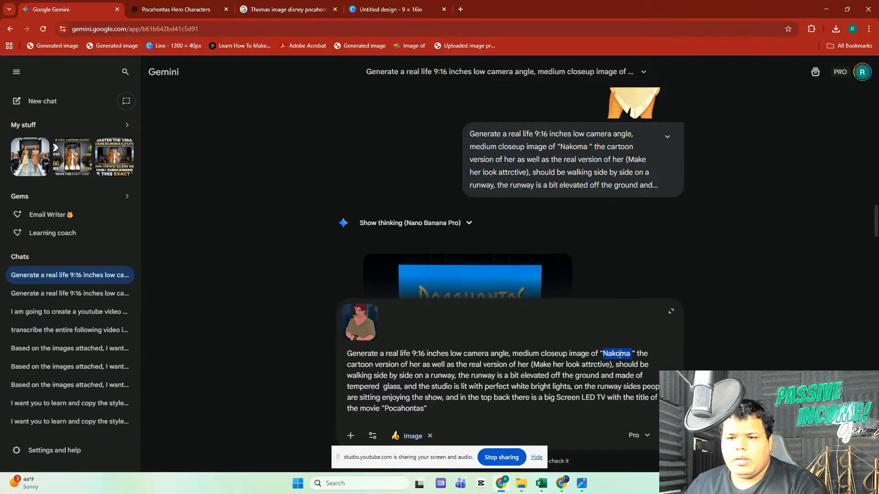
{"action": "type", "text": "T"}
{"action": "type", "text": "as"}
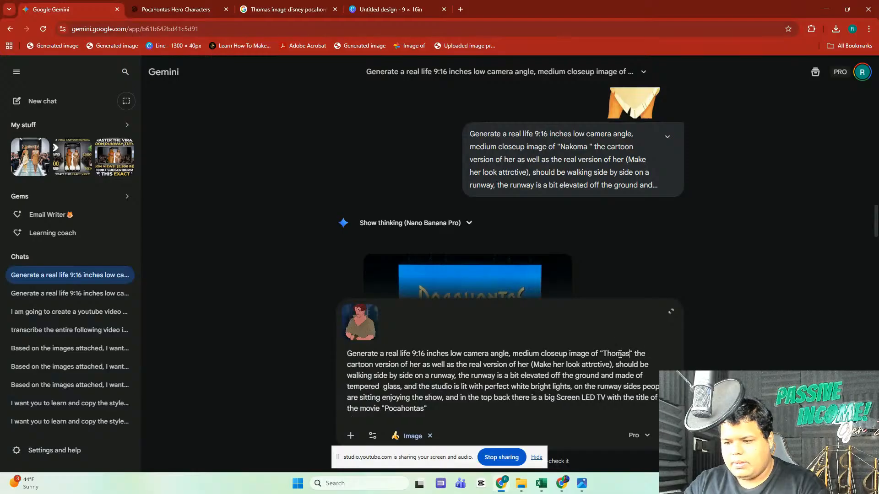
{"action": "double_click", "coordinate": [415, 364]}
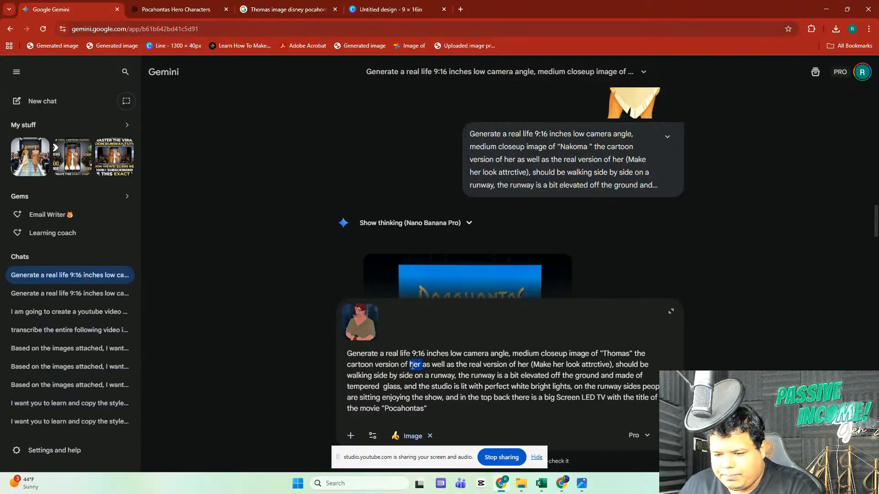
{"action": "type", "text": "him"}
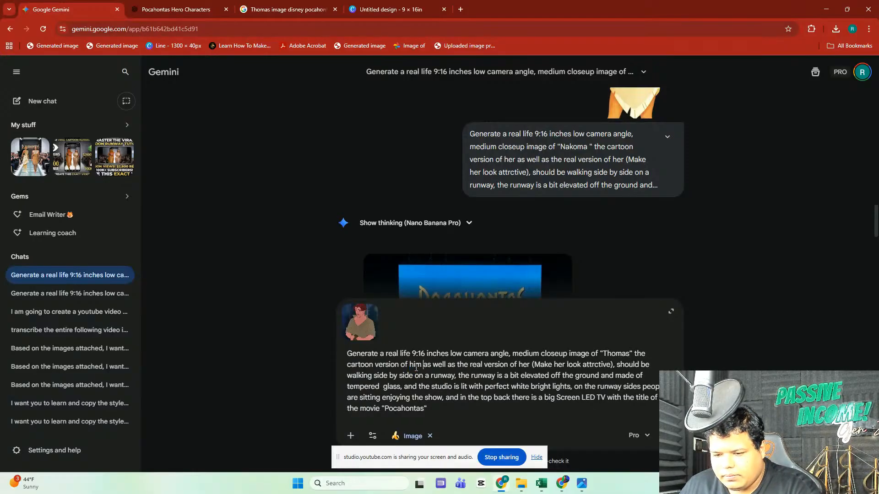
{"action": "double_click", "coordinate": [524, 364]}
{"action": "type", "text": "him"}
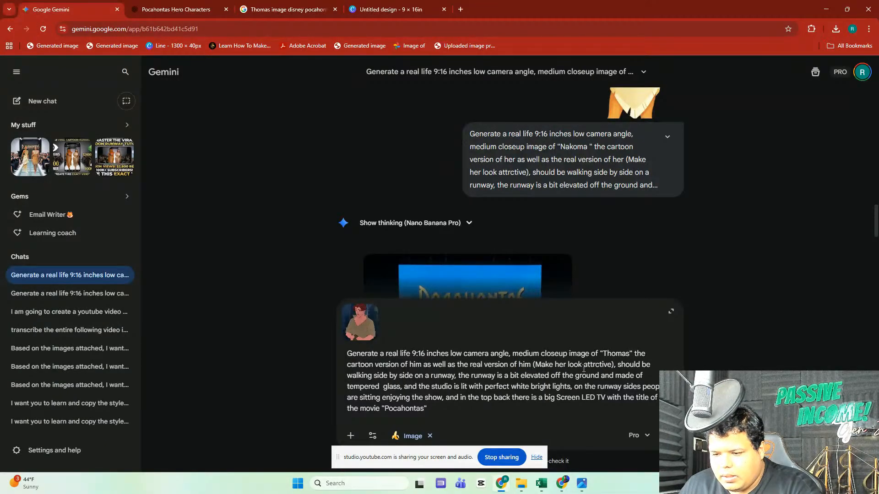
{"action": "double_click", "coordinate": [556, 365]}
{"action": "type", "text": "hi"}
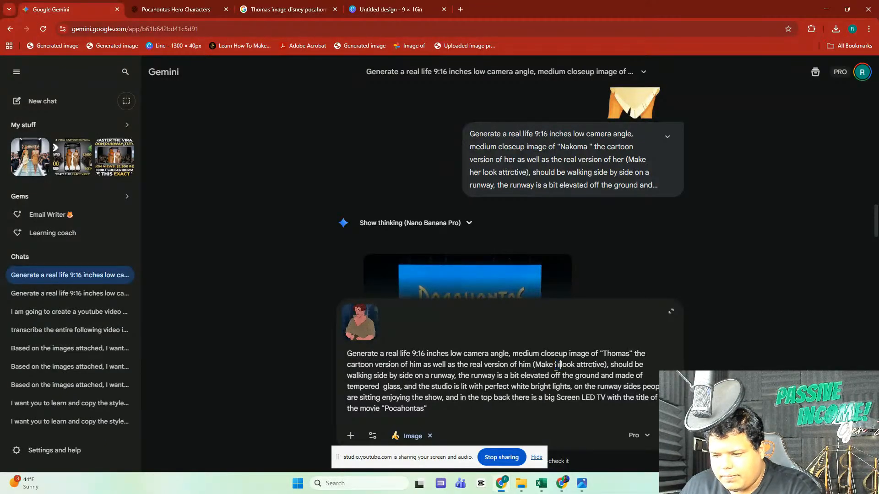
{"action": "type", "text": "m"}
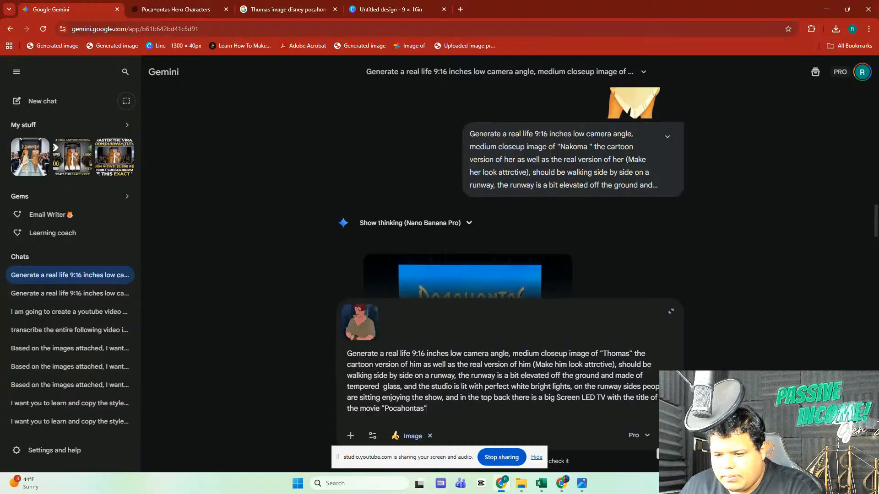
{"action": "left_click", "coordinate": [669, 435]}
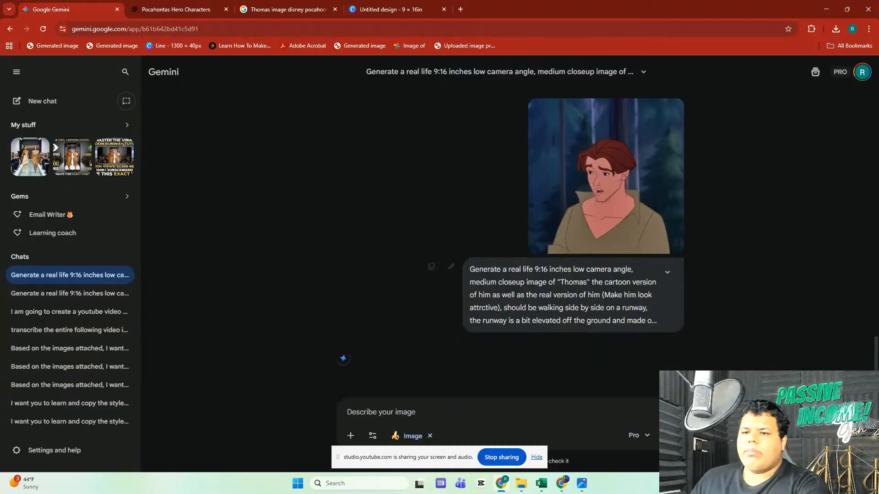
{"action": "left_click", "coordinate": [391, 9]}
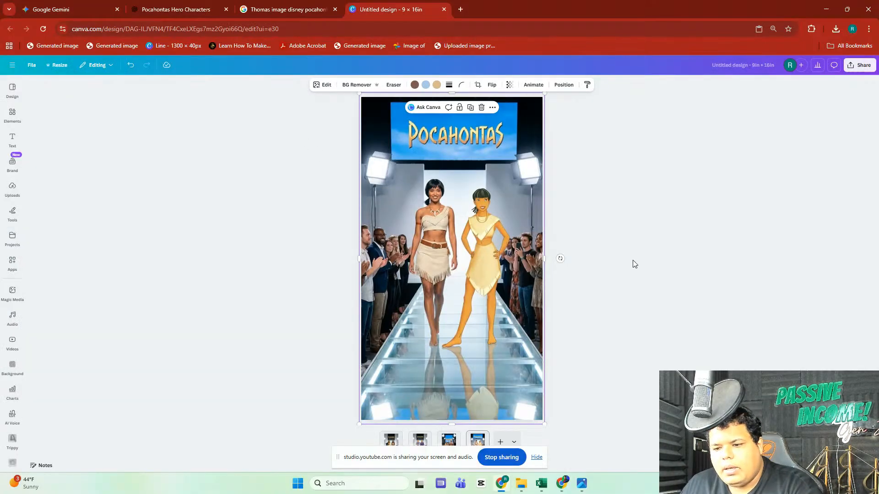
{"action": "left_click", "coordinate": [632, 260]}
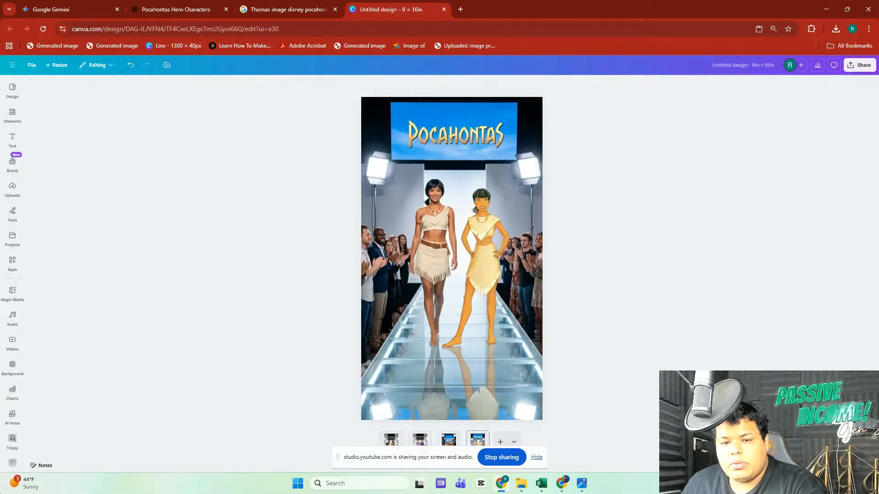
Step: Return to Gemini, open the generated Thomas runway image at full size, and copy it
{"action": "key", "text": "ctrl+1"}
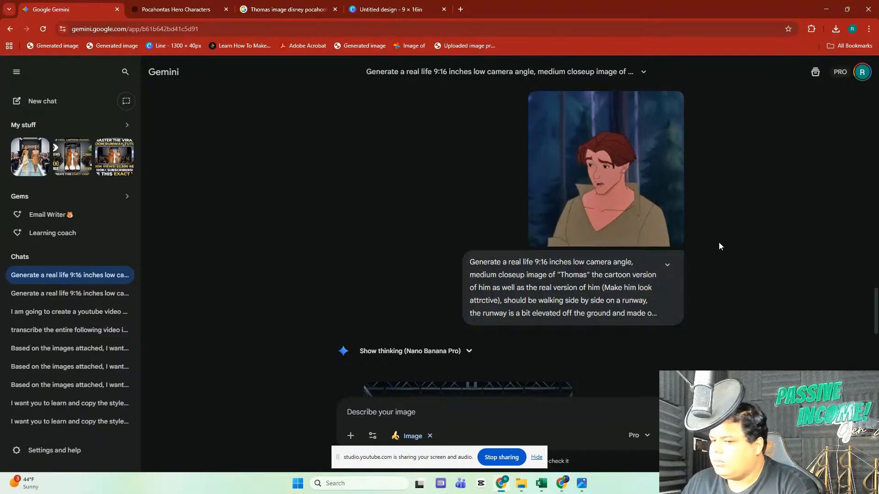
{"action": "scroll", "coordinate": [580, 152], "scroll_direction": "down", "scroll_amount": 6}
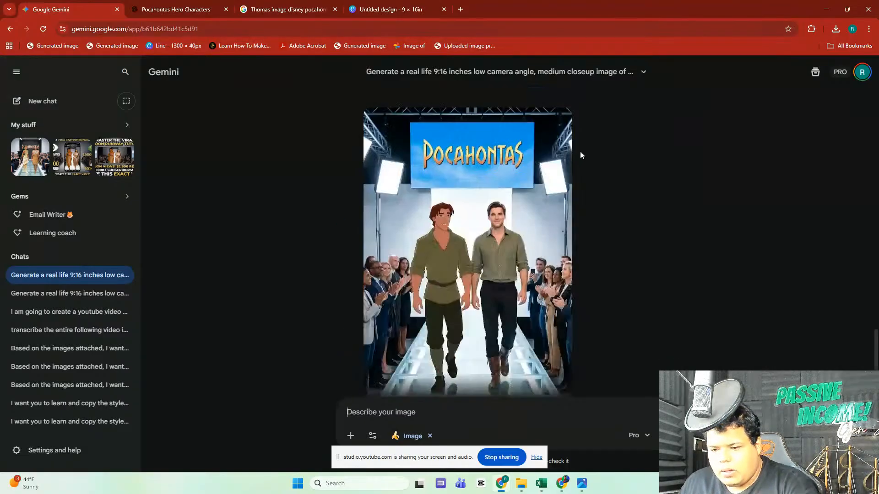
{"action": "left_click", "coordinate": [465, 255]}
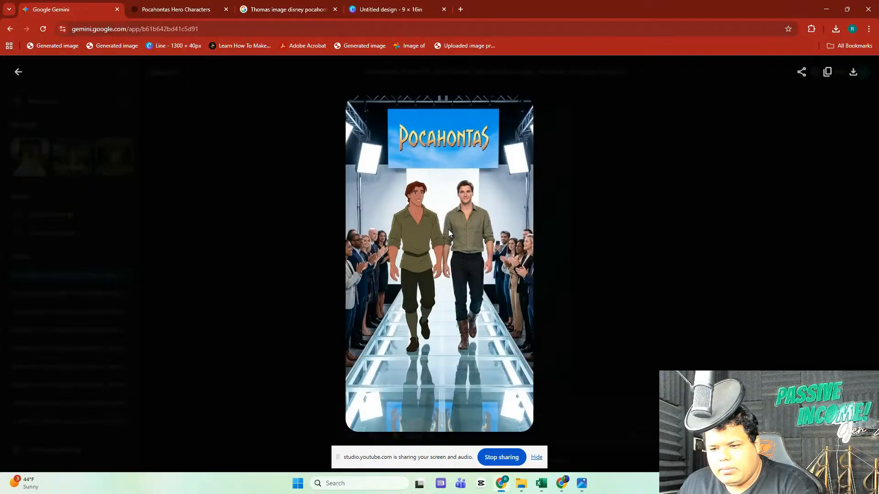
{"action": "right_click", "coordinate": [448, 234]}
{"action": "left_click", "coordinate": [480, 274]}
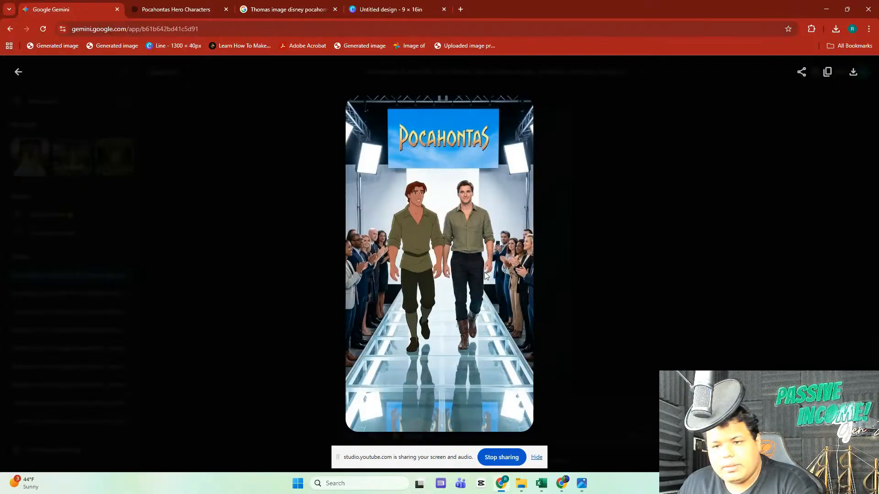
Step: Switch to the Canva design, add a new page, paste the Thomas runway image, and enlarge it to fill the page
{"action": "left_click", "coordinate": [368, 5]}
{"action": "left_click", "coordinate": [500, 442]}
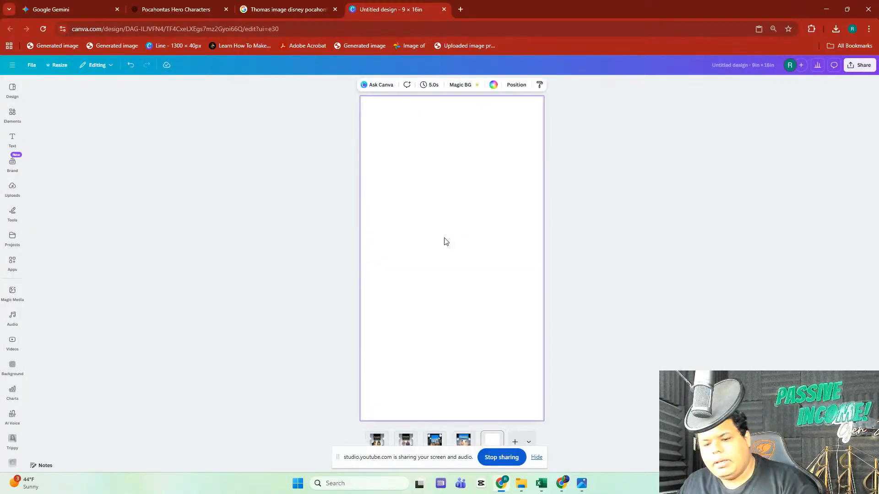
{"action": "key", "text": "ctrl+v"}
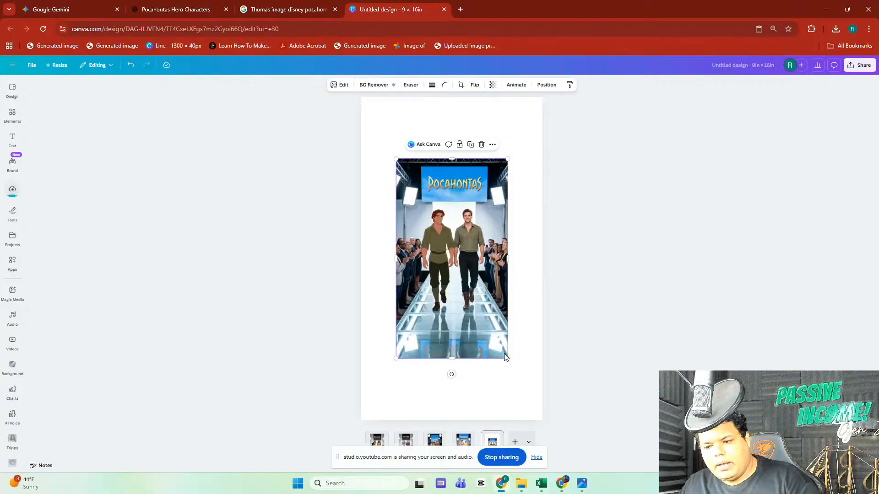
{"action": "left_click_drag", "start_coordinate": [508, 360], "coordinate": [568, 406]}
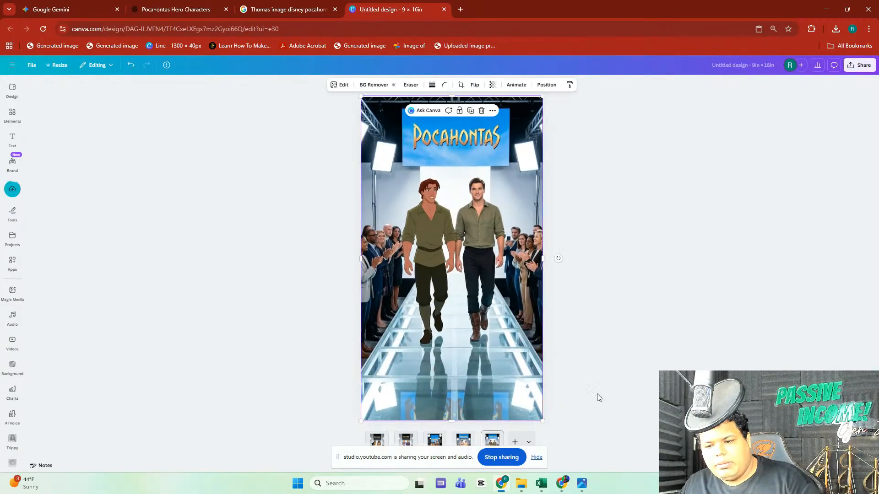
Step: Upscale the Thomas runway image with the Image Upscaler app at 8x resolution
{"action": "left_click", "coordinate": [339, 86]}
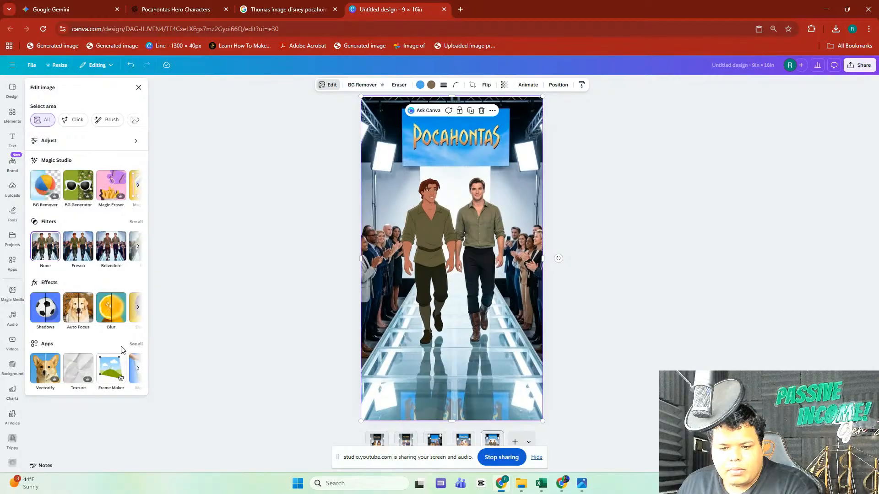
{"action": "left_click", "coordinate": [137, 368]}
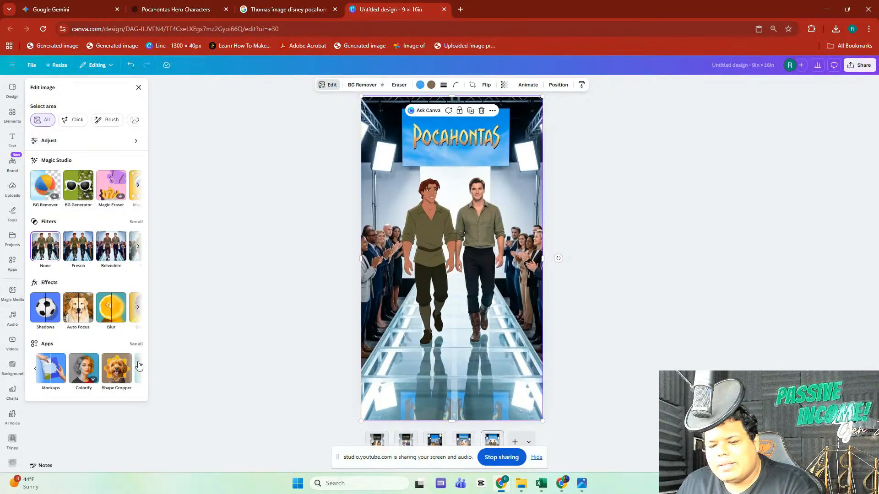
{"action": "left_click", "coordinate": [139, 365]}
{"action": "left_click", "coordinate": [74, 362]}
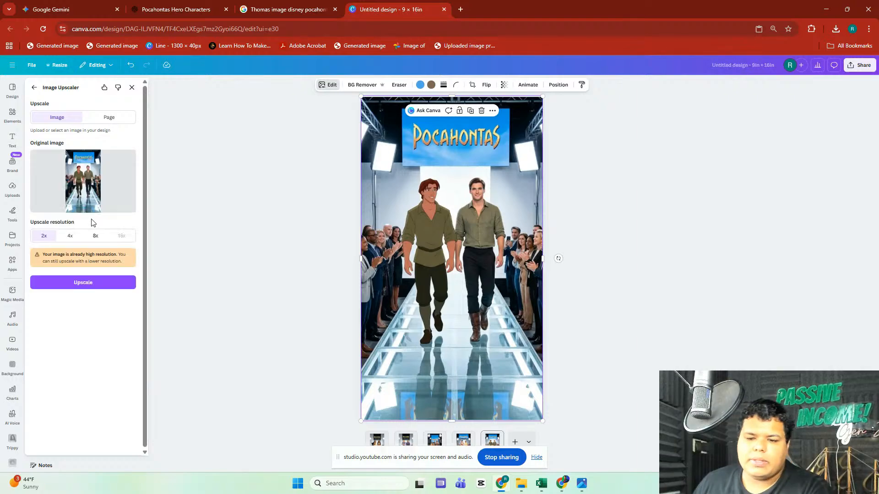
{"action": "left_click", "coordinate": [96, 235]}
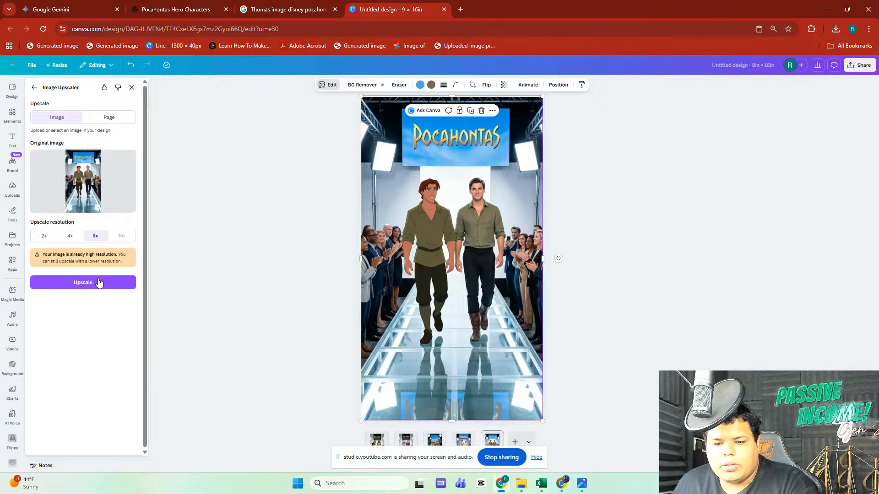
{"action": "left_click", "coordinate": [97, 284]}
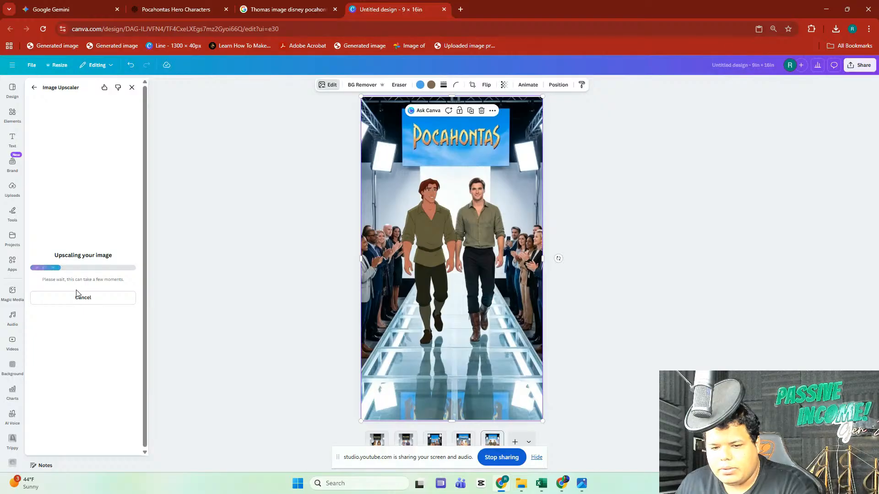
Step: Open YouTube in a new browser tab and search for "ai fusion hub"
{"action": "left_click", "coordinate": [461, 9]}
{"action": "type", "text": "y"}
{"action": "key", "text": "Return"}
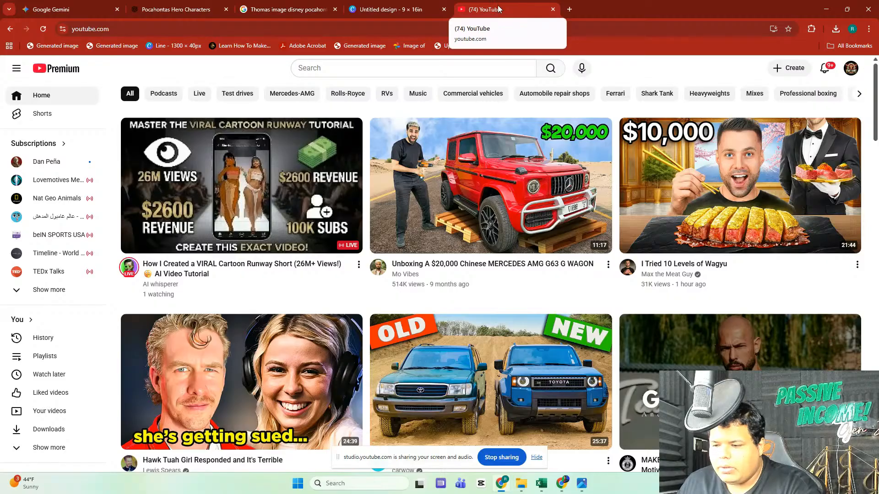
{"action": "left_click", "coordinate": [389, 68]}
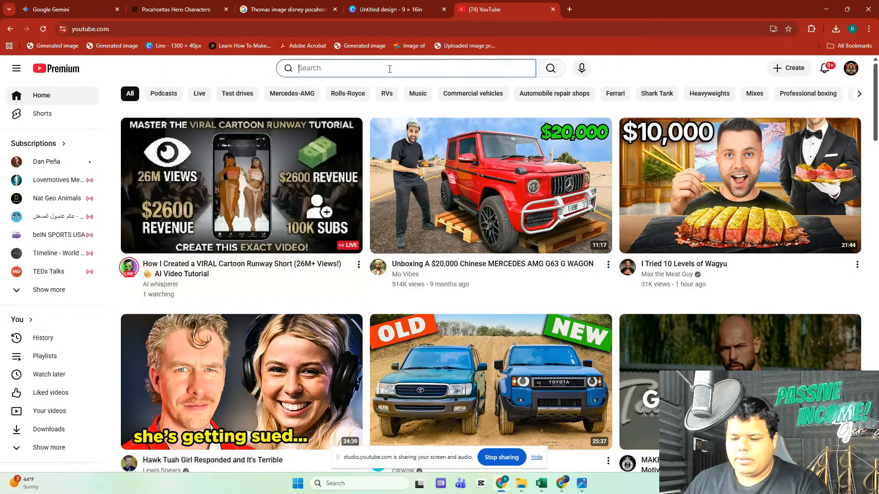
{"action": "type", "text": "ai fusion hub"}
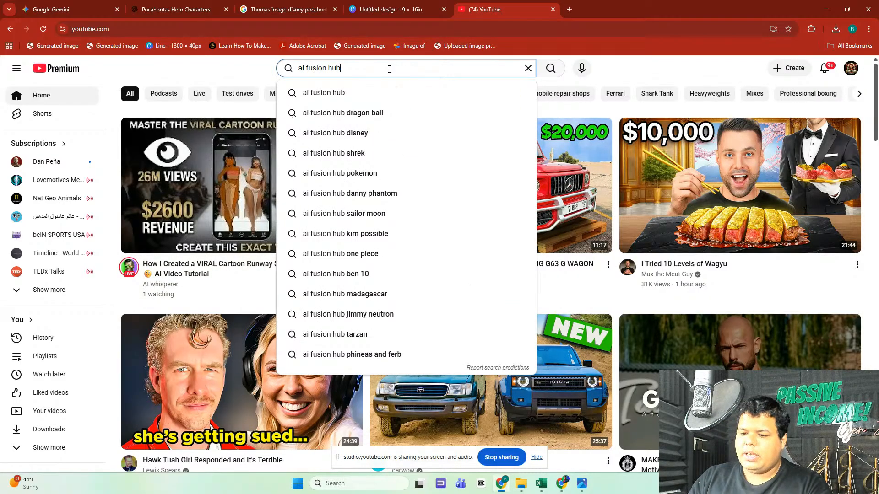
{"action": "key", "text": "Return"}
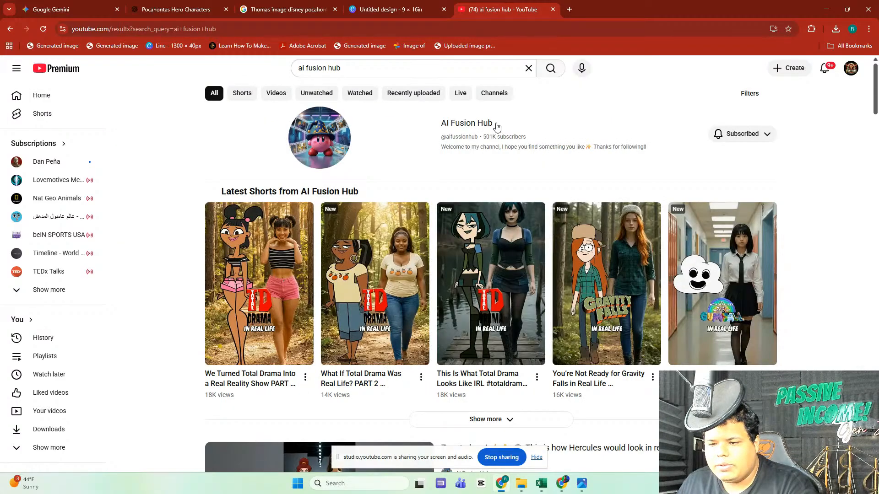
Step: Open the AI Fusion Hub channel's Shorts and look through the latest uploads for their cartoon-to-real-life pairings and overlaid titles
{"action": "left_click", "coordinate": [477, 125]}
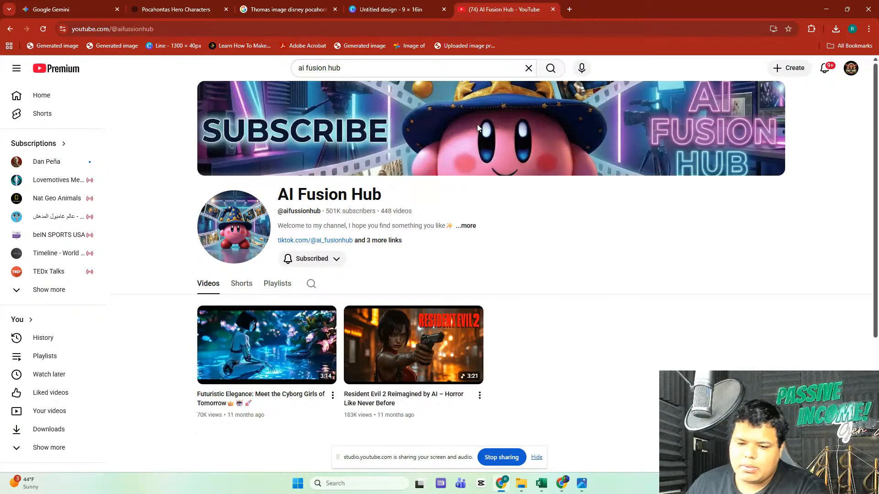
{"action": "left_click", "coordinate": [234, 287]}
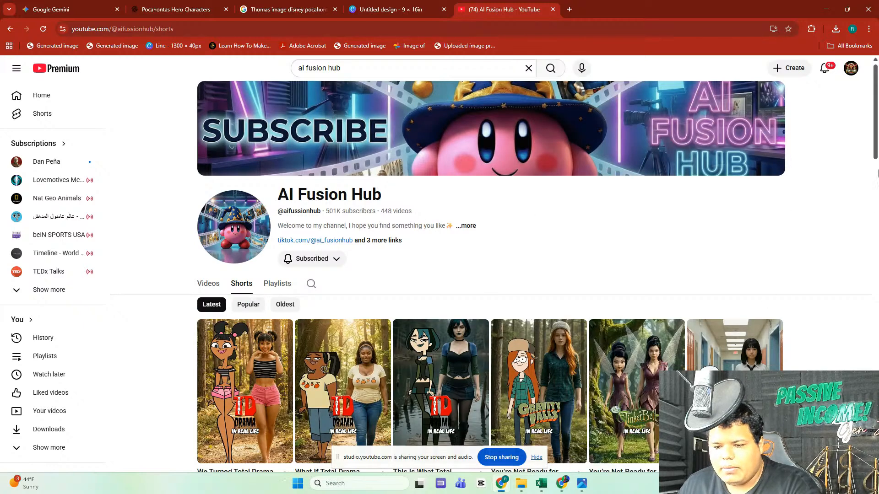
{"action": "scroll", "coordinate": [875, 183], "scroll_direction": "down", "scroll_amount": 4}
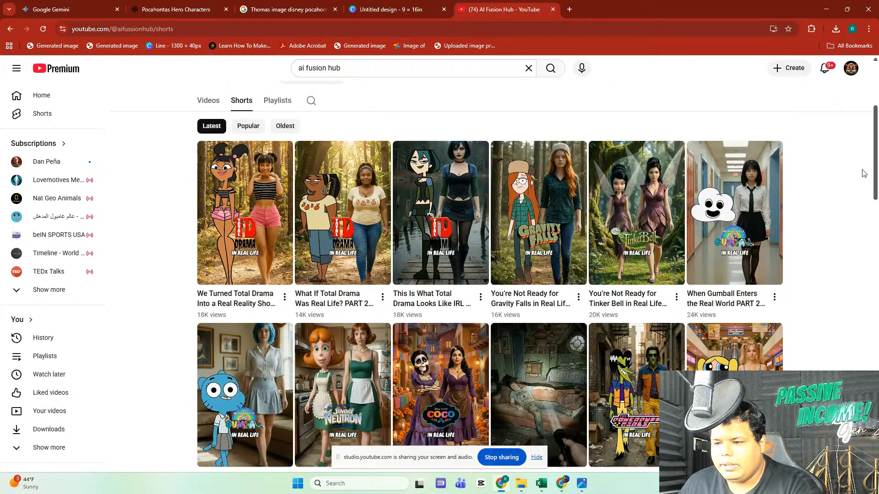
{"action": "scroll", "coordinate": [842, 167], "scroll_direction": "down", "scroll_amount": 4}
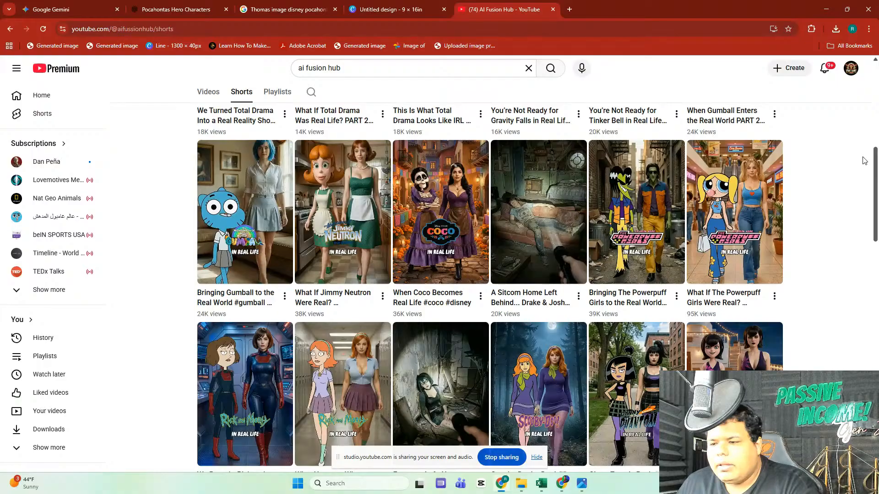
{"action": "scroll", "coordinate": [863, 165], "scroll_direction": "up", "scroll_amount": 4}
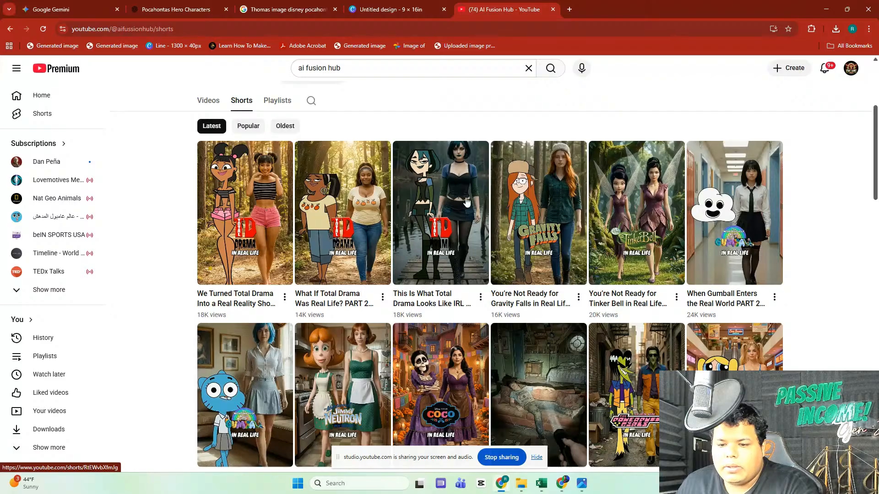
{"action": "scroll", "coordinate": [856, 186], "scroll_direction": "down", "scroll_amount": 1}
{"action": "scroll", "coordinate": [855, 185], "scroll_direction": "down", "scroll_amount": 6}
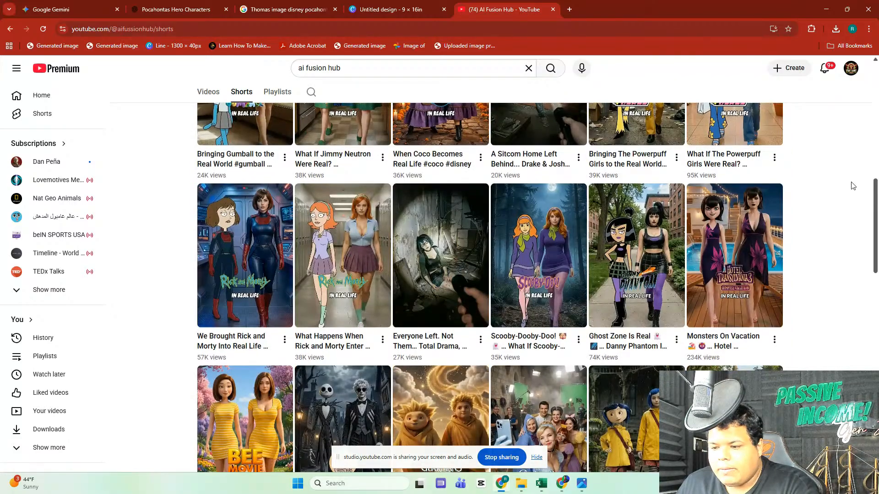
{"action": "scroll", "coordinate": [853, 186], "scroll_direction": "down", "scroll_amount": 5}
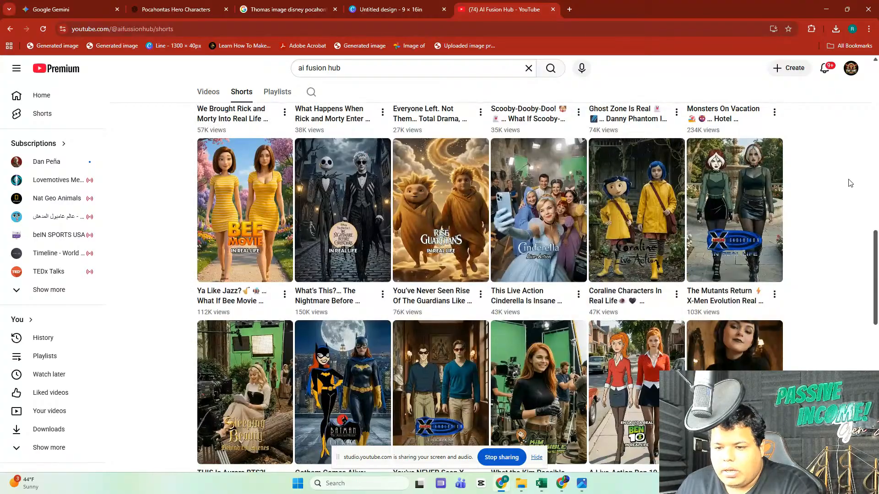
{"action": "scroll", "coordinate": [844, 183], "scroll_direction": "down", "scroll_amount": 3}
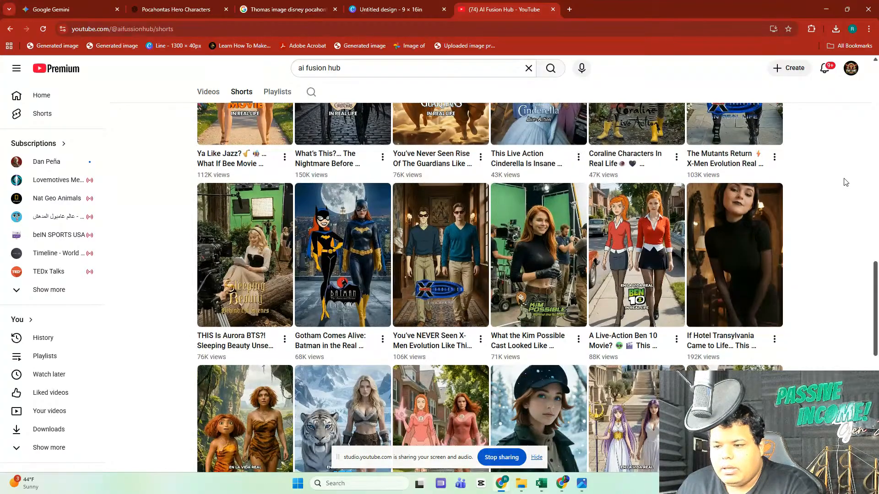
{"action": "scroll", "coordinate": [845, 182], "scroll_direction": "down", "scroll_amount": 5}
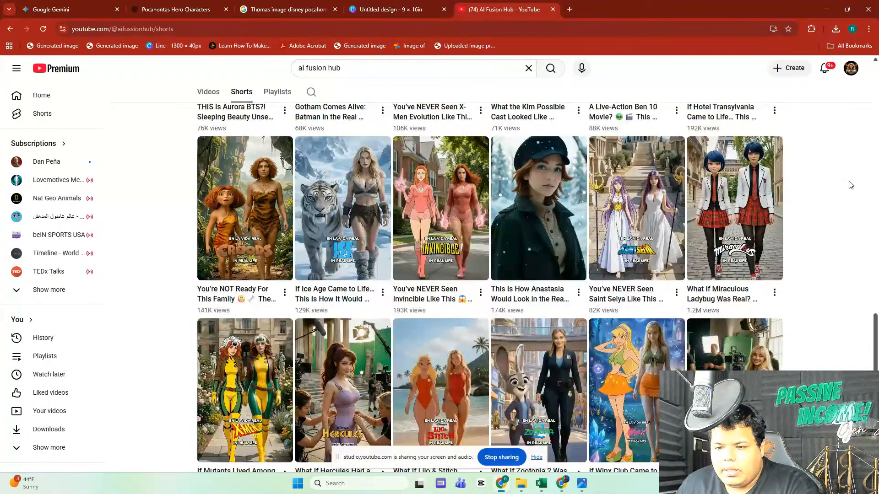
{"action": "scroll", "coordinate": [875, 302], "scroll_direction": "up", "scroll_amount": 3}
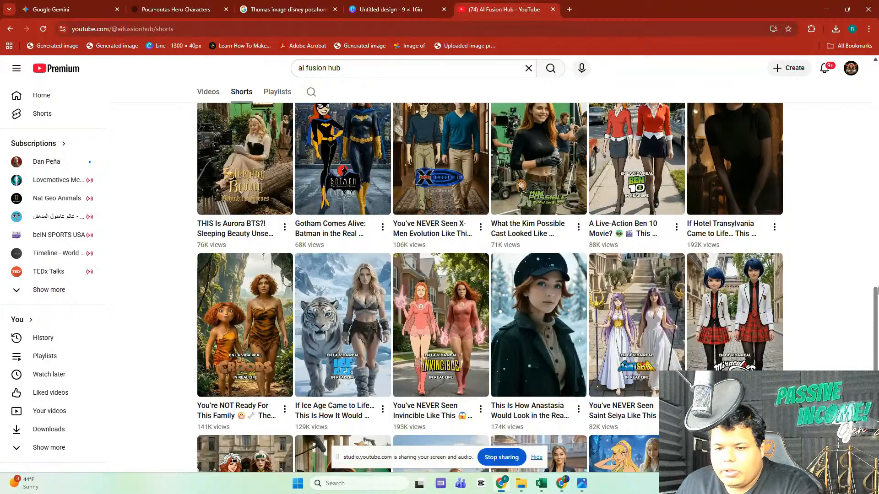
{"action": "scroll", "coordinate": [875, 290], "scroll_direction": "up", "scroll_amount": 10}
Step: Sort the channel's Shorts by Popular and examine which runway and real-life character videos draw the most views
{"action": "left_click", "coordinate": [248, 284]}
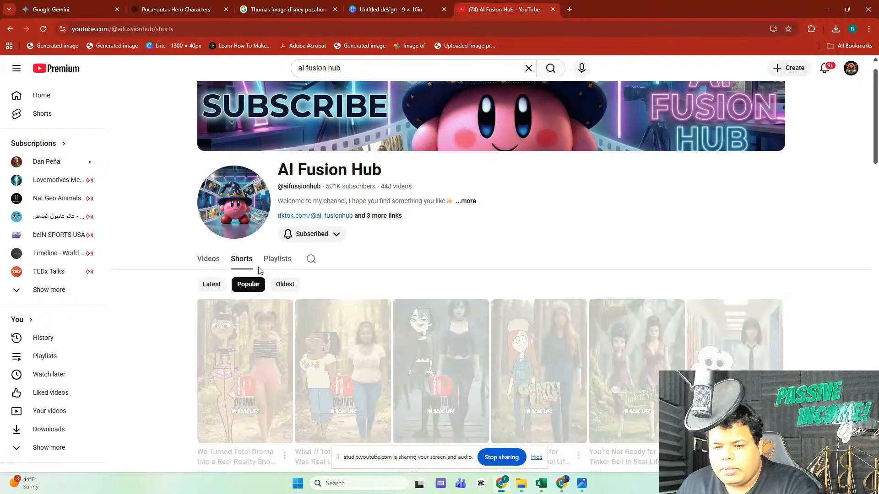
{"action": "scroll", "coordinate": [491, 236], "scroll_direction": "down", "scroll_amount": 4}
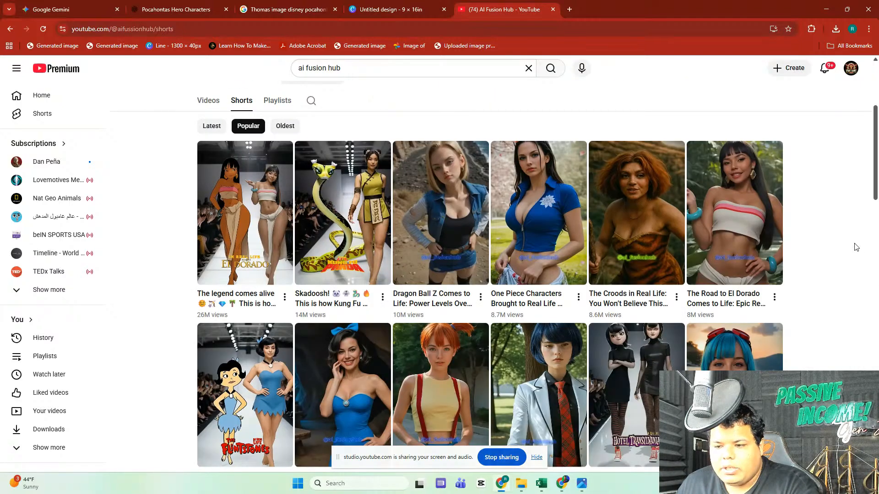
{"action": "scroll", "coordinate": [856, 247], "scroll_direction": "down", "scroll_amount": 3}
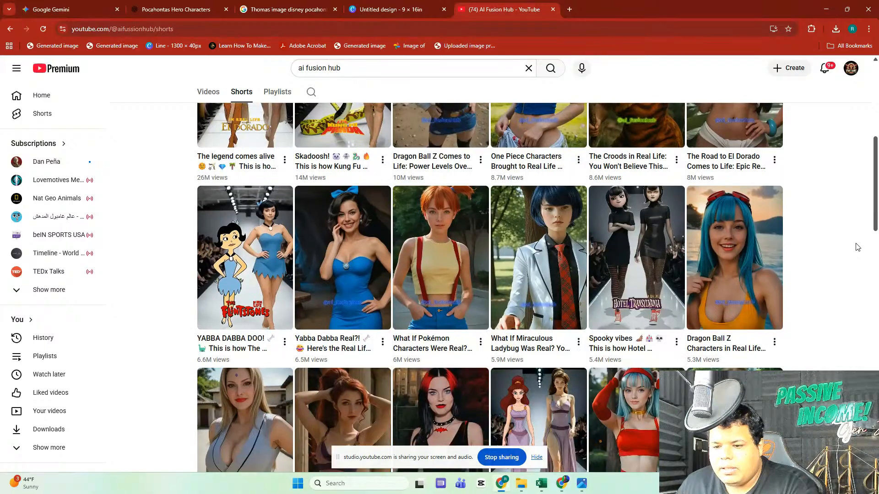
{"action": "scroll", "coordinate": [857, 247], "scroll_direction": "down", "scroll_amount": 7}
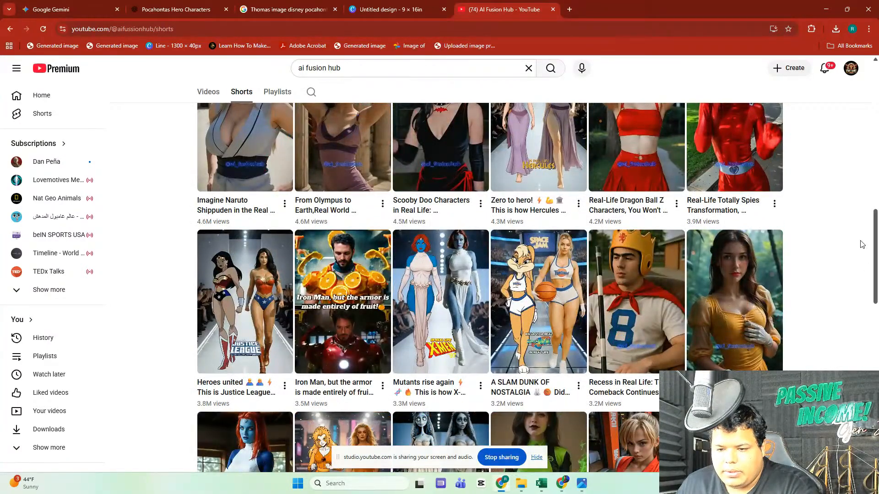
{"action": "scroll", "coordinate": [853, 248], "scroll_direction": "down", "scroll_amount": 4}
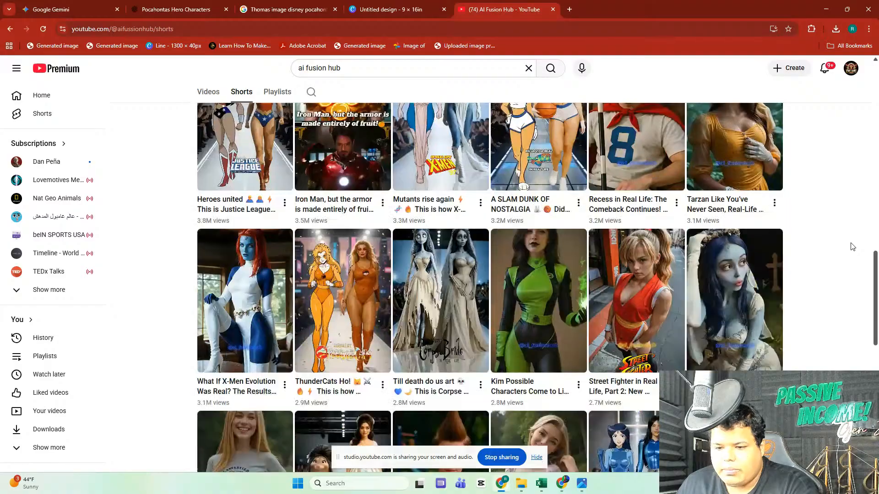
{"action": "scroll", "coordinate": [852, 247], "scroll_direction": "down", "scroll_amount": 5}
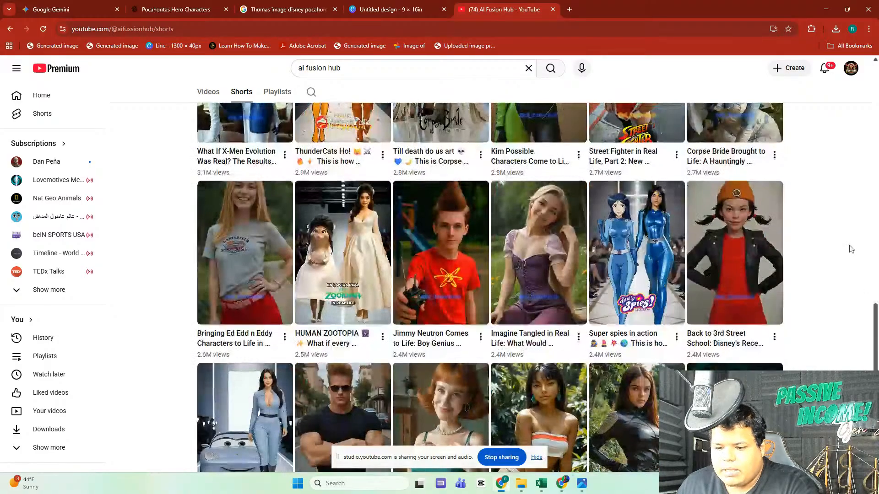
{"action": "scroll", "coordinate": [851, 248], "scroll_direction": "down", "scroll_amount": 3}
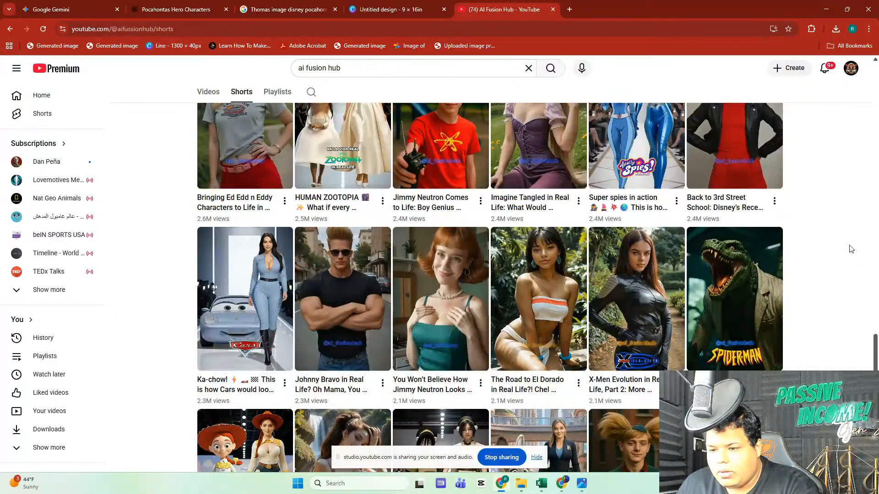
{"action": "scroll", "coordinate": [851, 249], "scroll_direction": "down", "scroll_amount": 3}
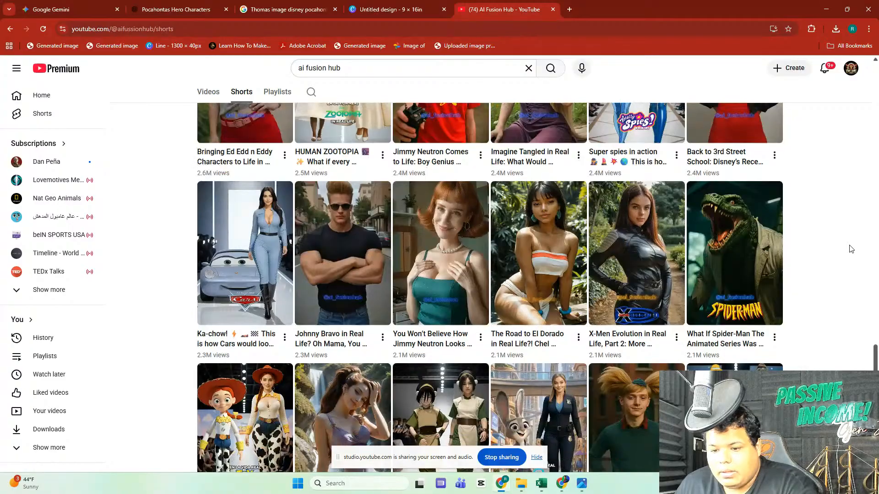
{"action": "scroll", "coordinate": [819, 252], "scroll_direction": "down", "scroll_amount": 2}
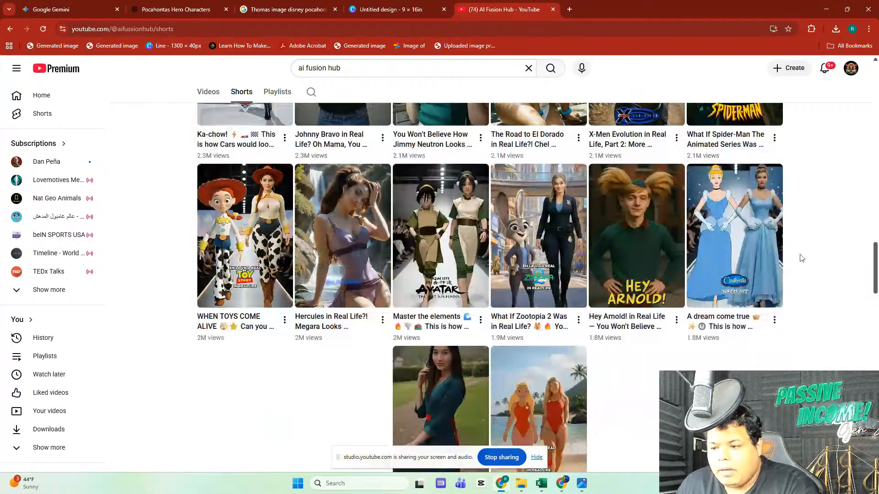
{"action": "scroll", "coordinate": [806, 250], "scroll_direction": "down", "scroll_amount": 8}
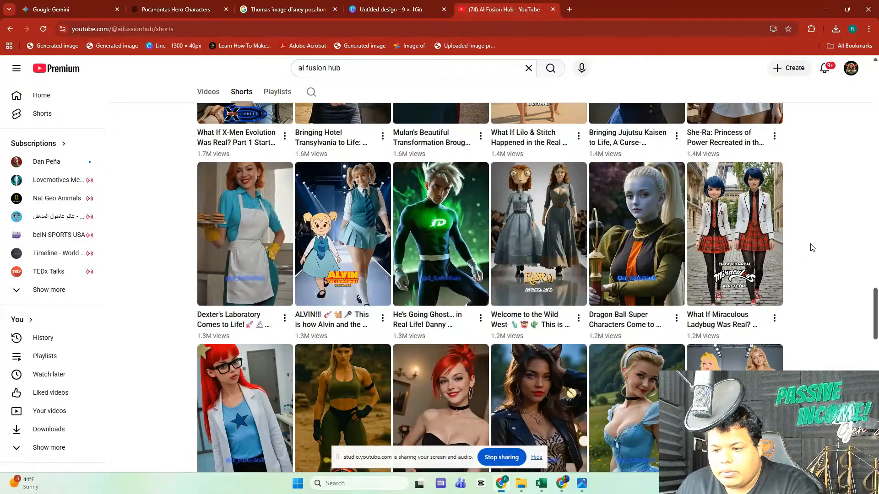
{"action": "scroll", "coordinate": [812, 248], "scroll_direction": "down", "scroll_amount": 4}
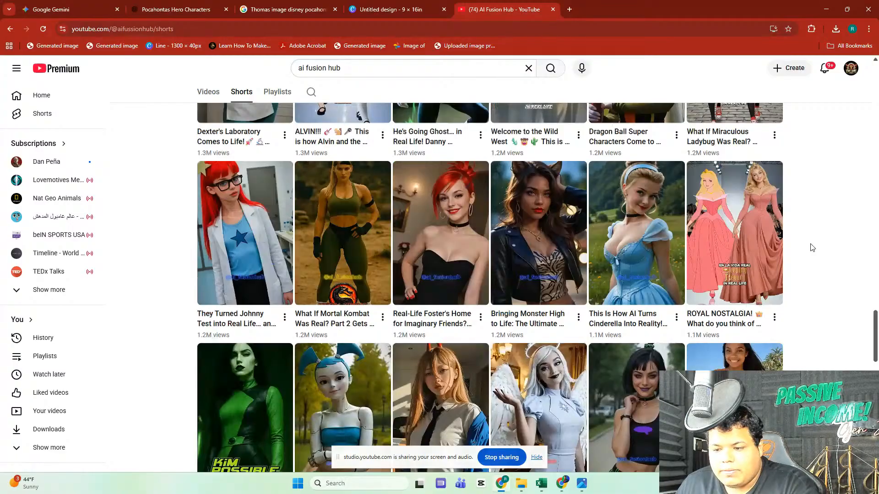
{"action": "scroll", "coordinate": [813, 248], "scroll_direction": "down", "scroll_amount": 5}
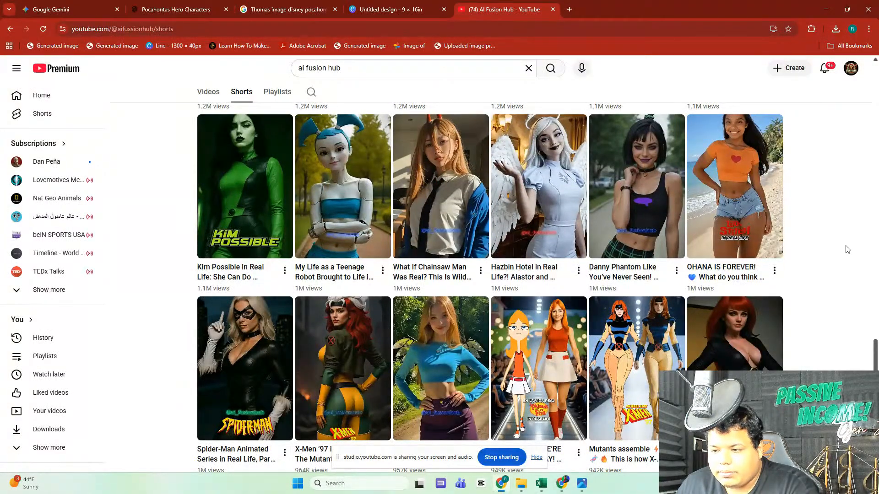
{"action": "scroll", "coordinate": [847, 249], "scroll_direction": "down", "scroll_amount": 4}
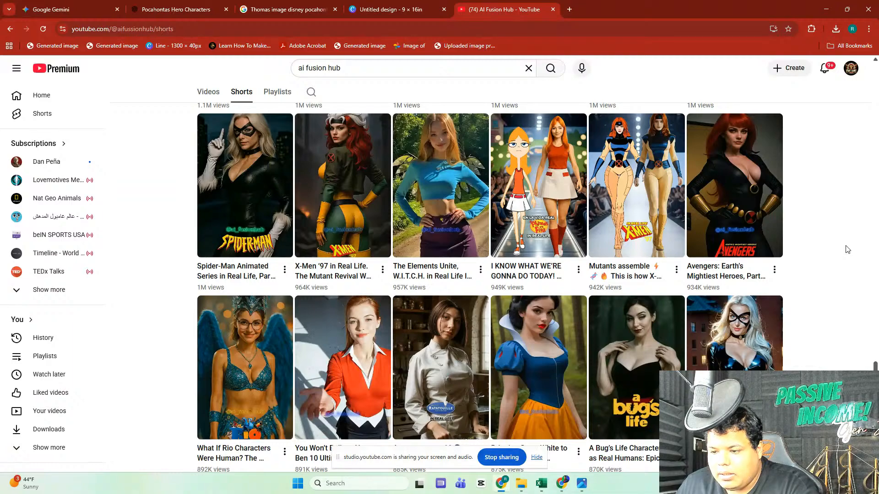
{"action": "scroll", "coordinate": [847, 250], "scroll_direction": "down", "scroll_amount": 4}
{"action": "scroll", "coordinate": [844, 250], "scroll_direction": "down", "scroll_amount": 4}
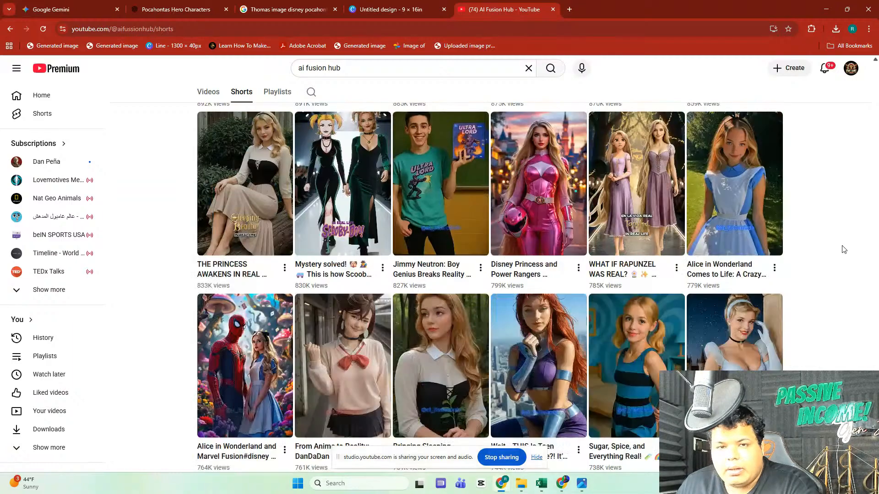
{"action": "scroll", "coordinate": [844, 249], "scroll_direction": "down", "scroll_amount": 1}
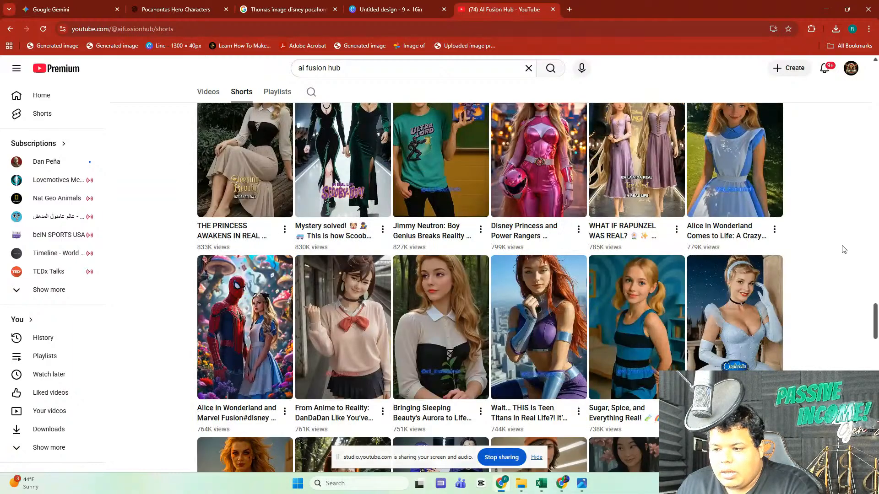
{"action": "scroll", "coordinate": [843, 250], "scroll_direction": "down", "scroll_amount": 5}
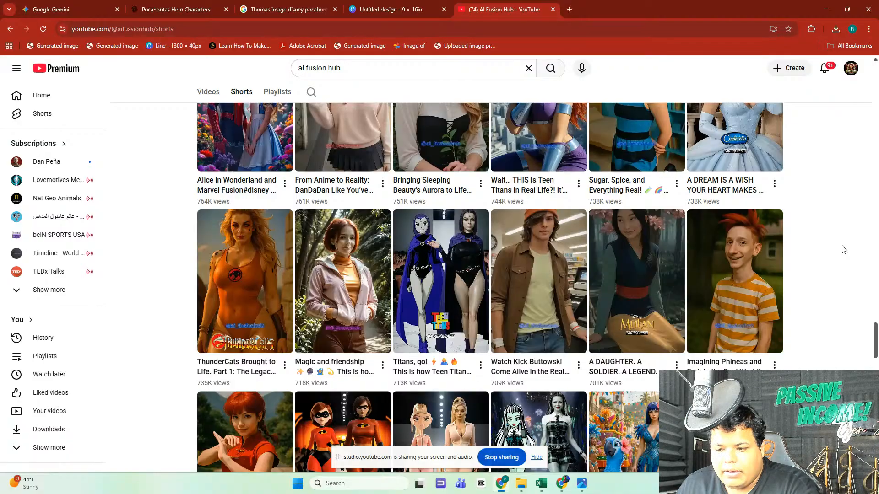
Step: Look further down the channel's popular Shorts, comparing the views of the runway pairings with those of the single real-life character videos
{"action": "scroll", "coordinate": [845, 248], "scroll_direction": "up", "scroll_amount": 2}
{"action": "scroll", "coordinate": [845, 248], "scroll_direction": "down", "scroll_amount": 7}
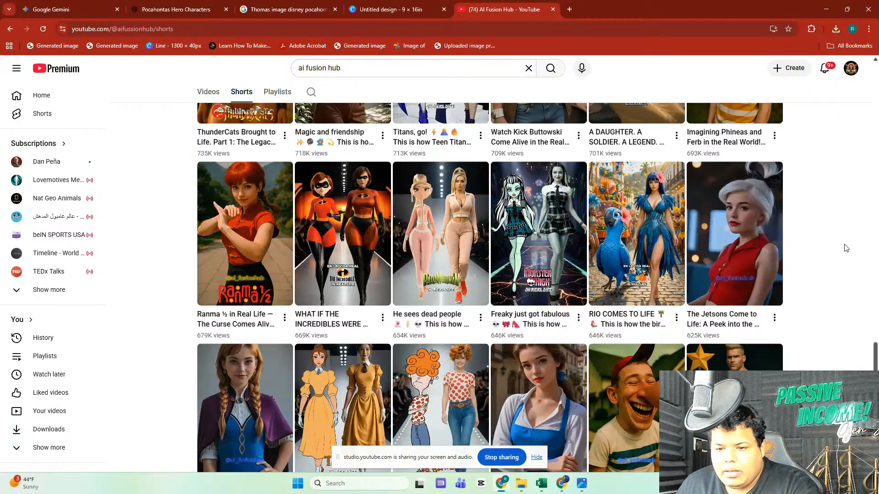
{"action": "scroll", "coordinate": [846, 248], "scroll_direction": "down", "scroll_amount": 4}
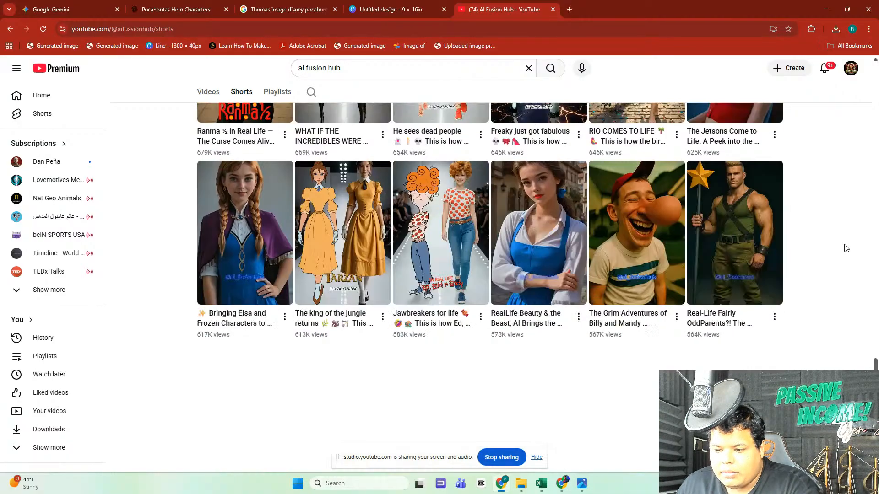
{"action": "scroll", "coordinate": [846, 248], "scroll_direction": "down", "scroll_amount": 6}
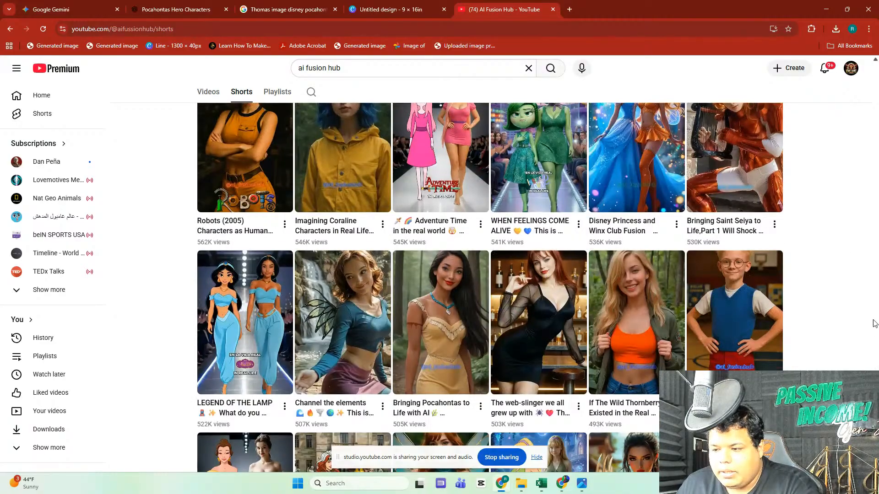
{"action": "scroll", "coordinate": [874, 320], "scroll_direction": "down", "scroll_amount": 2}
{"action": "scroll", "coordinate": [489, 287], "scroll_direction": "down", "scroll_amount": 1}
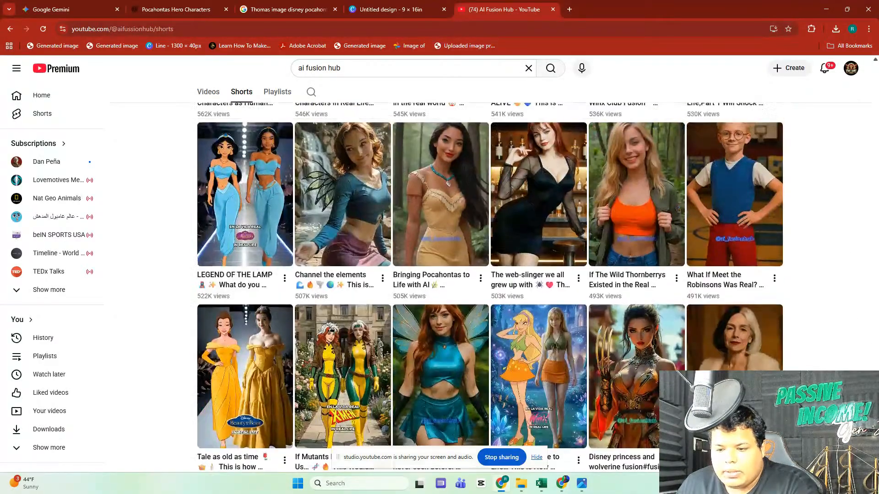
{"action": "scroll", "coordinate": [392, 244], "scroll_direction": "up", "scroll_amount": 15}
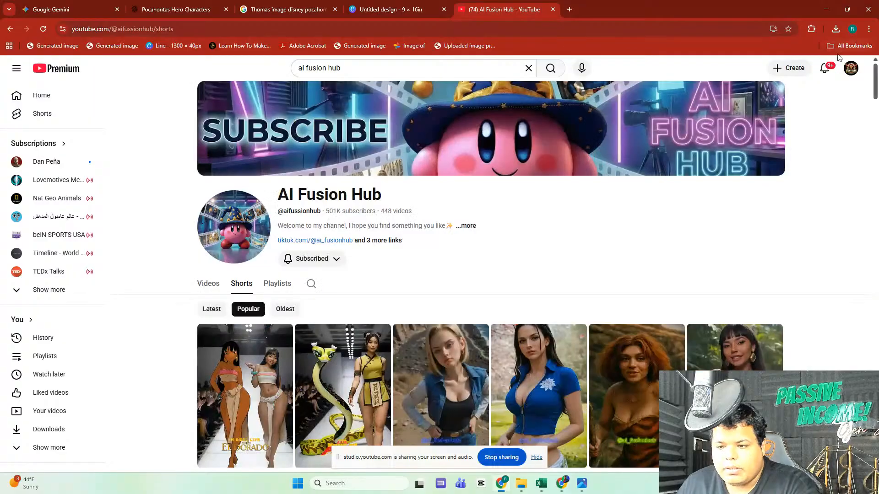
Step: Review the AI Fusion Hub channel's details, including its links, join date and total views, and recheck its most popular Shorts
{"action": "left_click", "coordinate": [471, 227]}
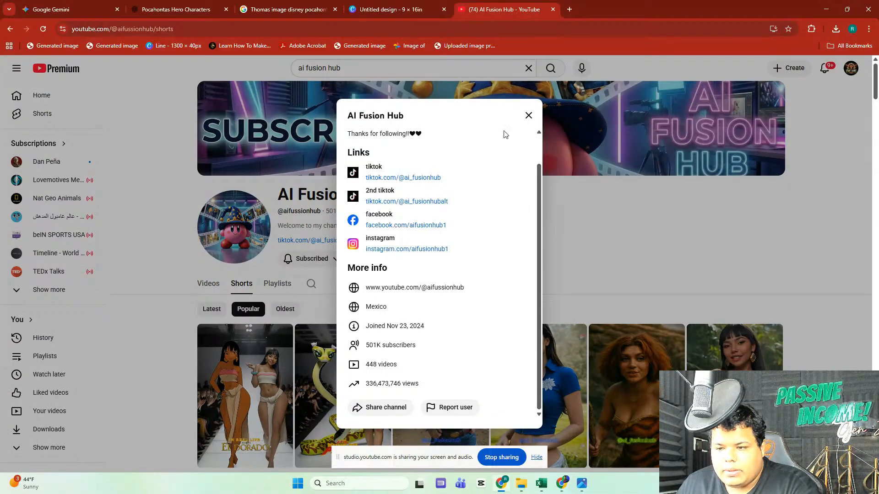
{"action": "left_click", "coordinate": [529, 116]}
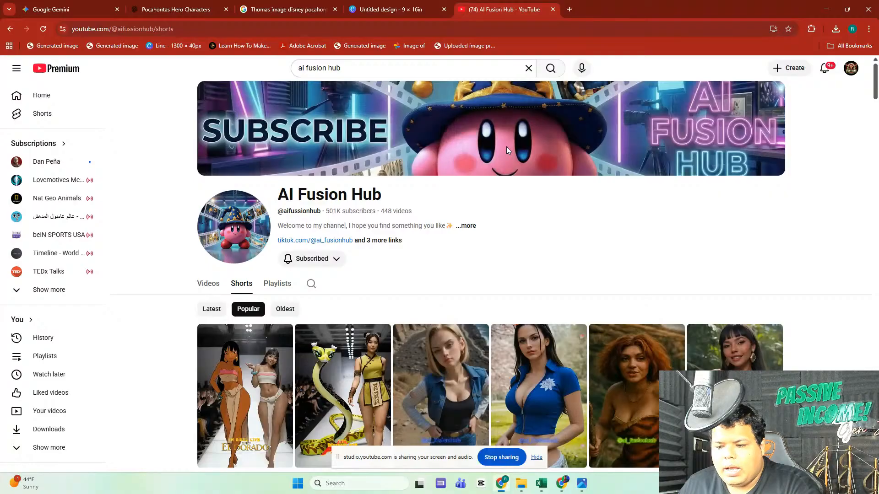
{"action": "scroll", "coordinate": [506, 146], "scroll_direction": "down", "scroll_amount": 3}
{"action": "scroll", "coordinate": [475, 202], "scroll_direction": "up", "scroll_amount": 2}
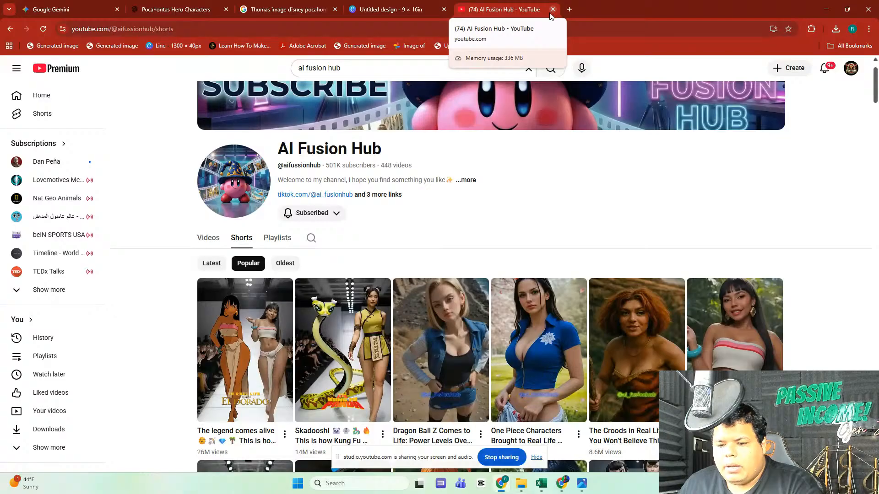
{"action": "scroll", "coordinate": [508, 182], "scroll_direction": "down", "scroll_amount": 4}
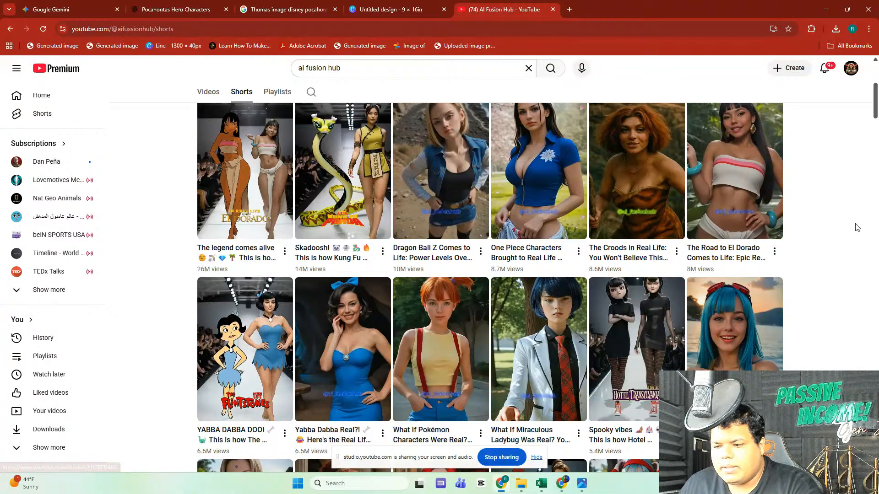
{"action": "scroll", "coordinate": [843, 221], "scroll_direction": "up", "scroll_amount": 5}
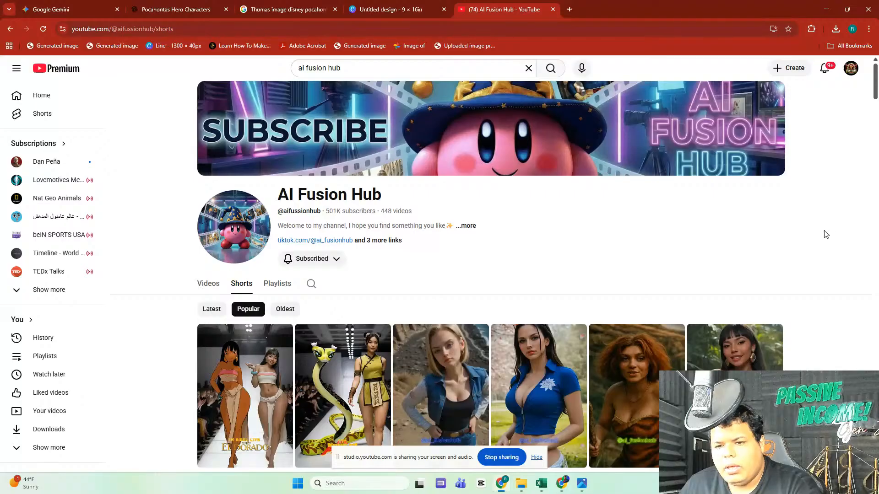
Step: Return to the Canva design and replace the Thomas runway image with its upscaled version
{"action": "left_click", "coordinate": [397, 5]}
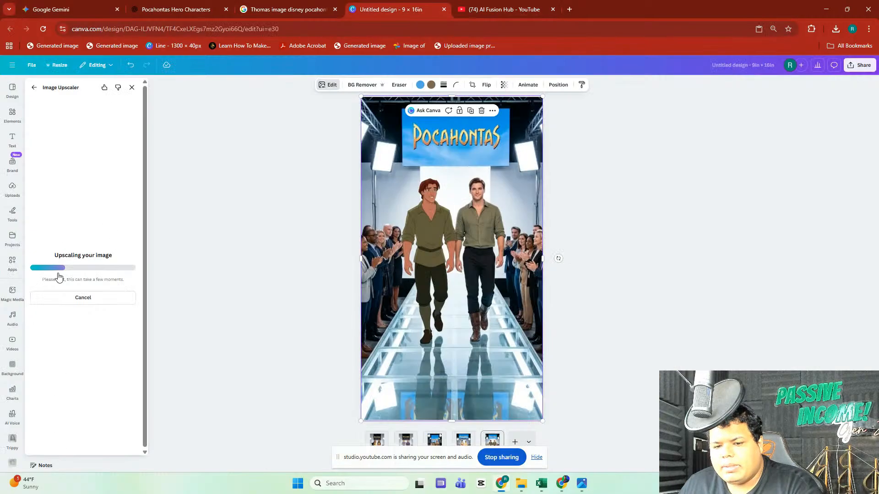
{"action": "left_click", "coordinate": [122, 234]}
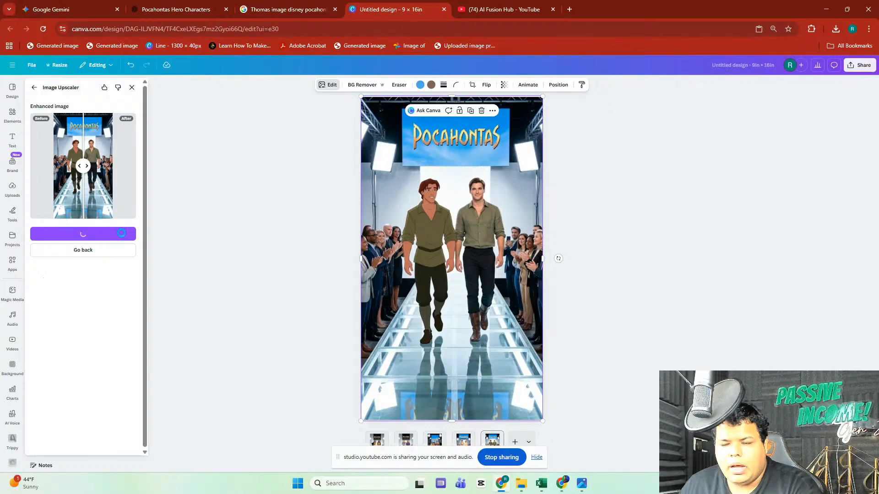
Step: Compare the channel's most popular runway Shorts with the Thomas runway image in the Canva design
{"action": "left_click", "coordinate": [494, 5]}
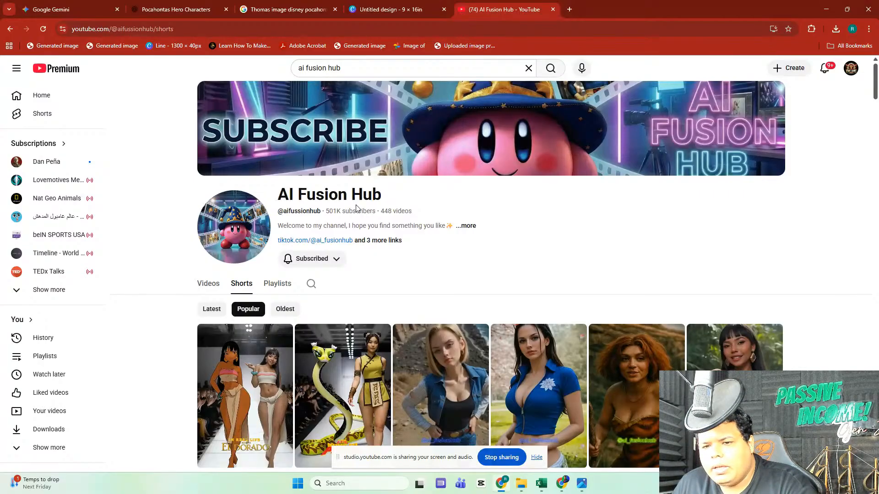
{"action": "left_click", "coordinate": [369, 9]}
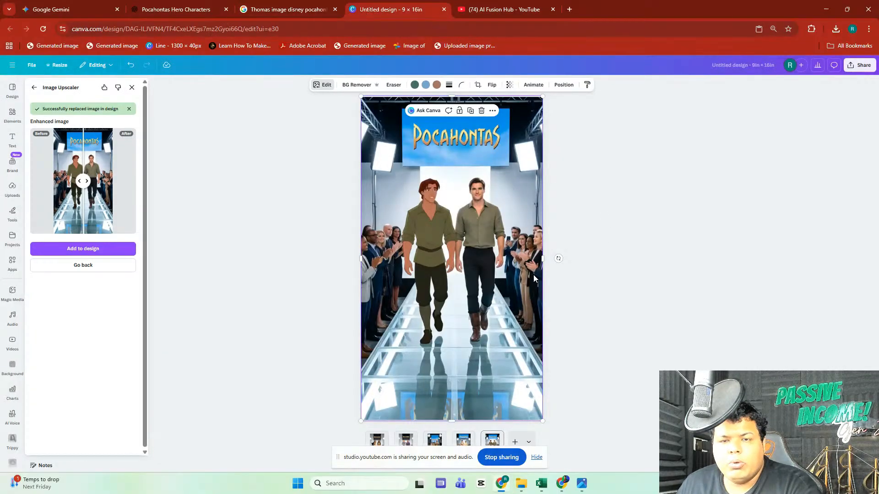
{"action": "left_click", "coordinate": [505, 9]}
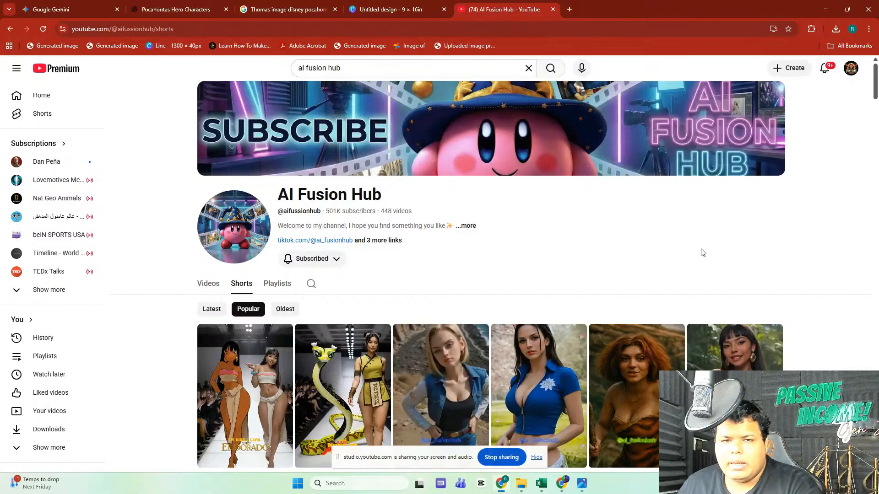
{"action": "scroll", "coordinate": [714, 262], "scroll_direction": "down", "scroll_amount": 6}
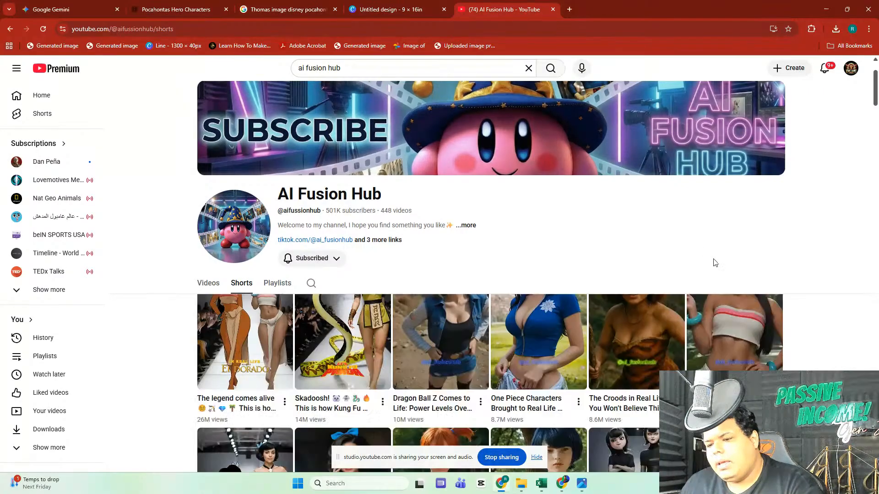
{"action": "scroll", "coordinate": [759, 260], "scroll_direction": "up", "scroll_amount": 5}
{"action": "scroll", "coordinate": [773, 257], "scroll_direction": "down", "scroll_amount": 1}
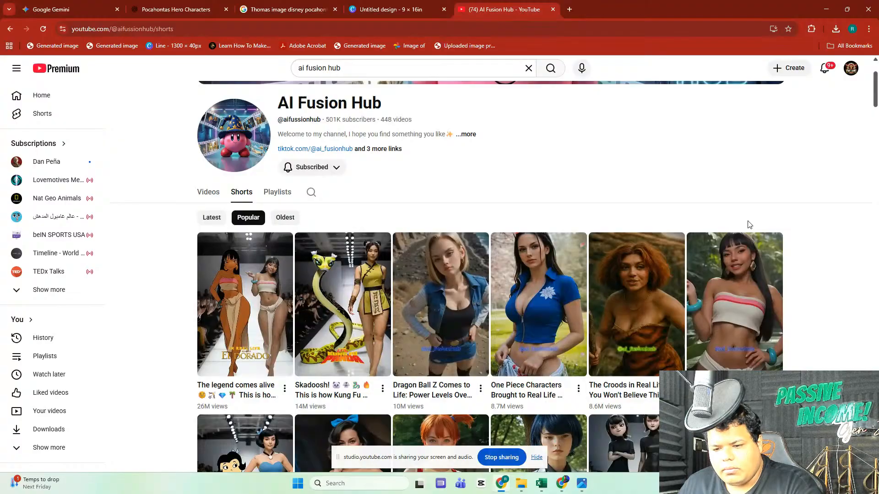
{"action": "left_click", "coordinate": [399, 4]}
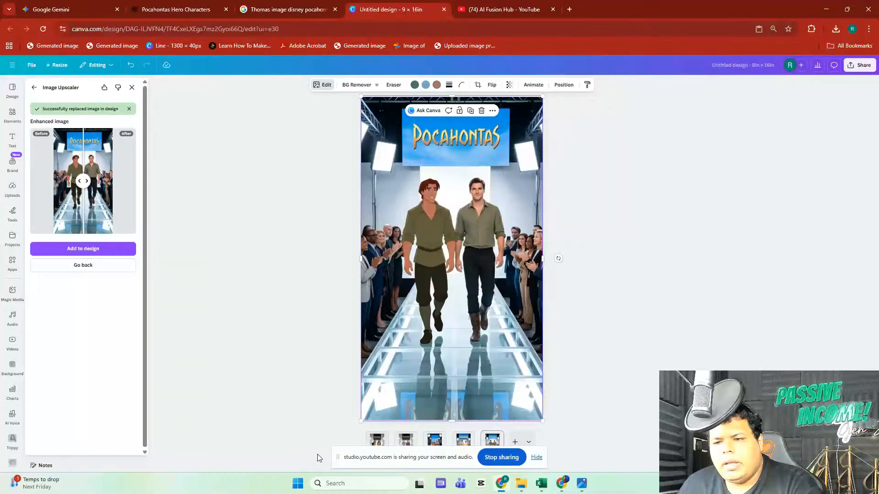
{"action": "key", "text": "ctrl+Tab"}
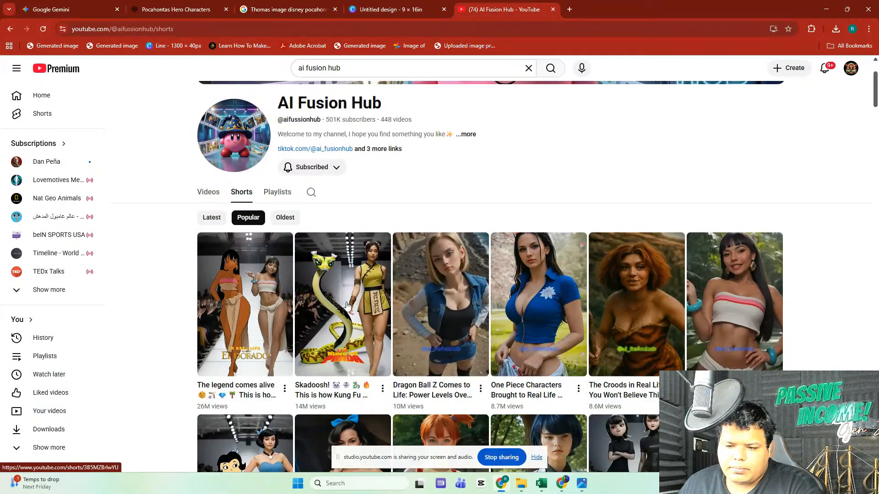
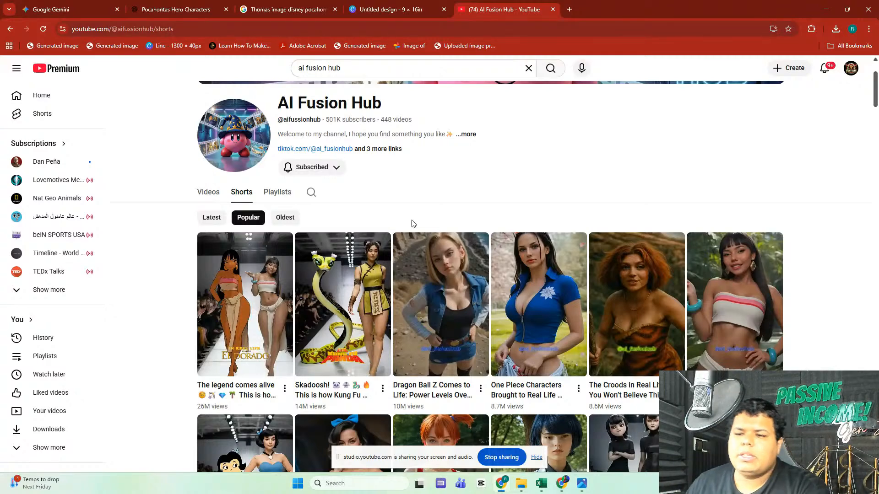
Step: Close the AI Fusion Hub YouTube tab, dismiss the Image Upscaler and deselect the Thomas image
{"action": "left_click", "coordinate": [552, 10]}
{"action": "left_click", "coordinate": [211, 215]}
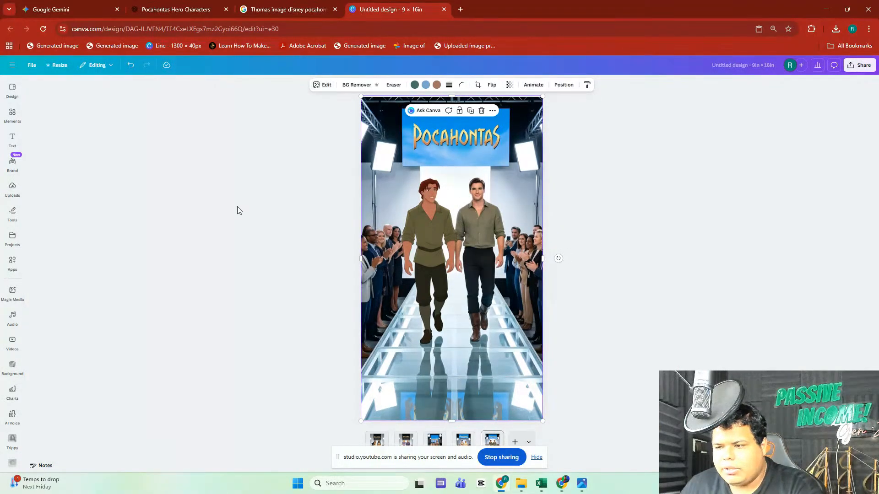
{"action": "left_click", "coordinate": [603, 205]}
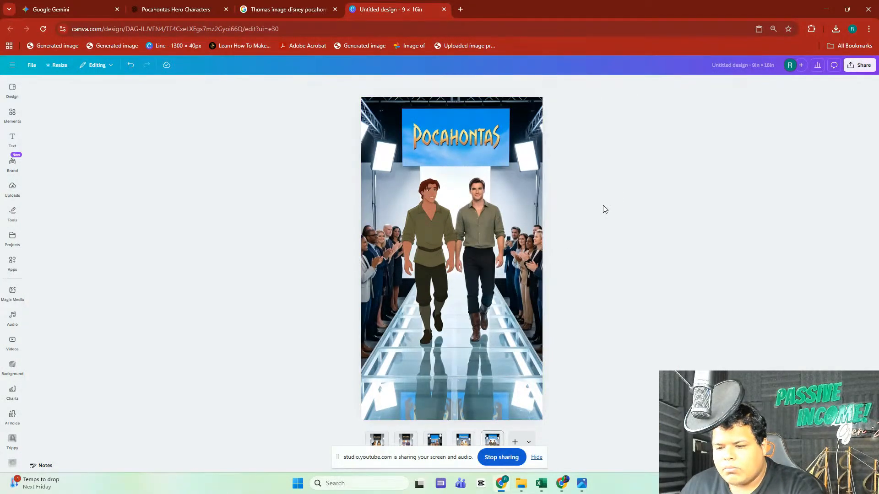
Step: Remove the sparkle watermark from the lower-right corner of the first page's Pocahontas image using Magic Eraser with brush size 25
{"action": "left_click", "coordinate": [427, 264]}
{"action": "key", "text": "Delete"}
{"action": "left_click", "coordinate": [372, 111]}
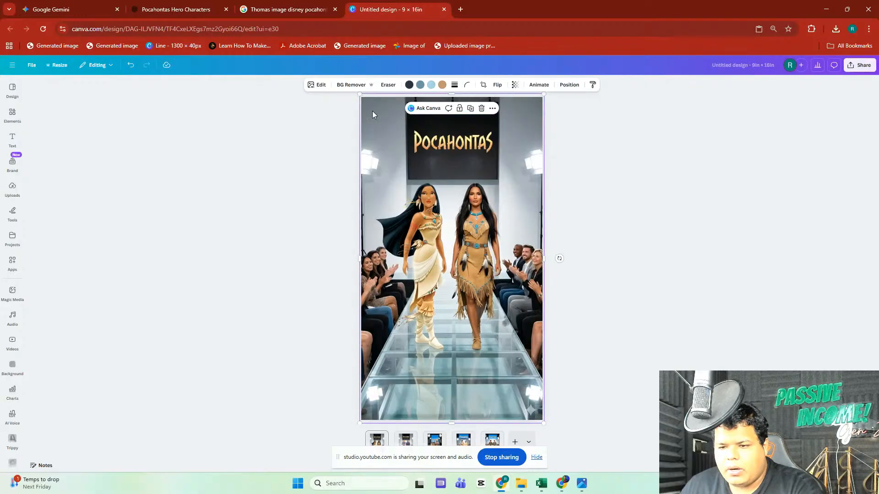
{"action": "left_click", "coordinate": [319, 87]}
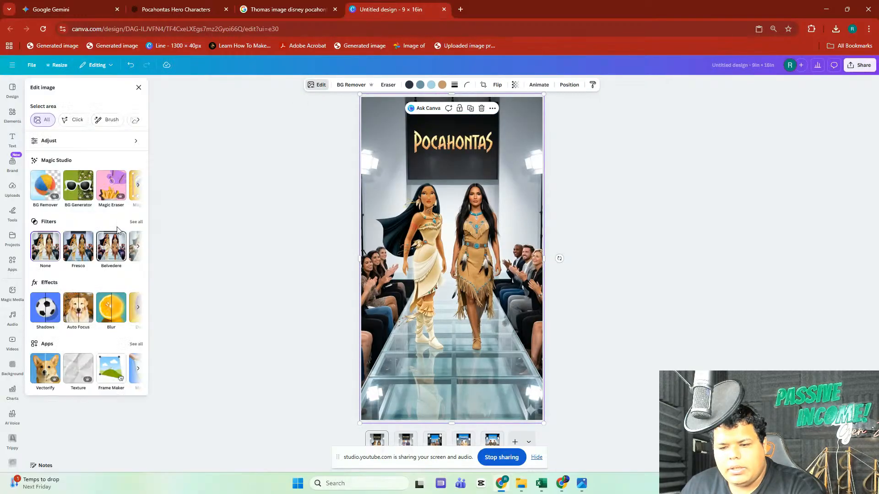
{"action": "left_click", "coordinate": [116, 204]}
{"action": "left_click_drag", "start_coordinate": [67, 160], "coordinate": [55, 160]}
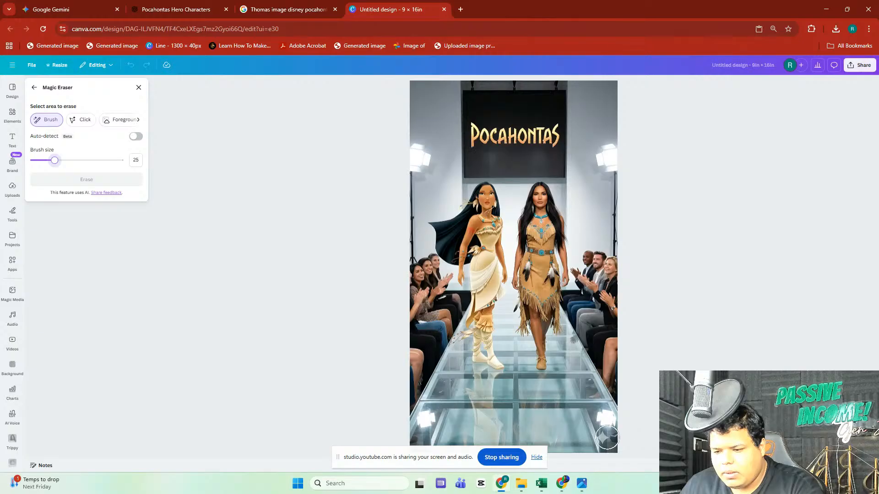
{"action": "left_click", "coordinate": [605, 437]}
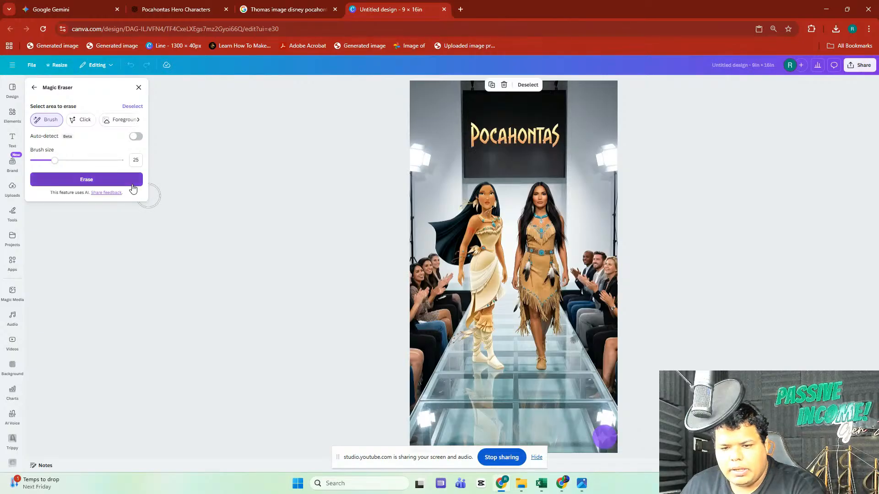
{"action": "left_click", "coordinate": [132, 180]}
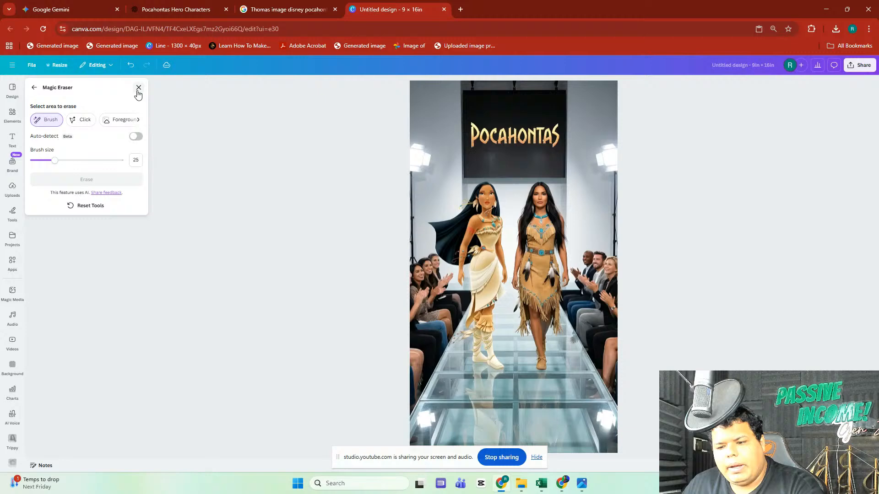
{"action": "left_click", "coordinate": [364, 321]}
Step: Remove the sparkle watermark from the second page's image of the blond men in purple using Magic Eraser with brush size 25
{"action": "left_click", "coordinate": [405, 440]}
{"action": "left_click", "coordinate": [436, 300]}
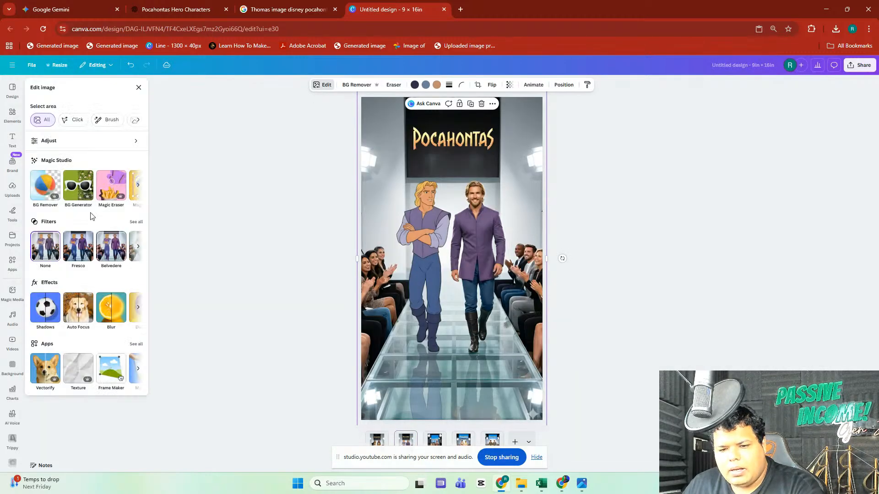
{"action": "left_click", "coordinate": [110, 187]}
{"action": "left_click_drag", "start_coordinate": [61, 164], "coordinate": [55, 165]}
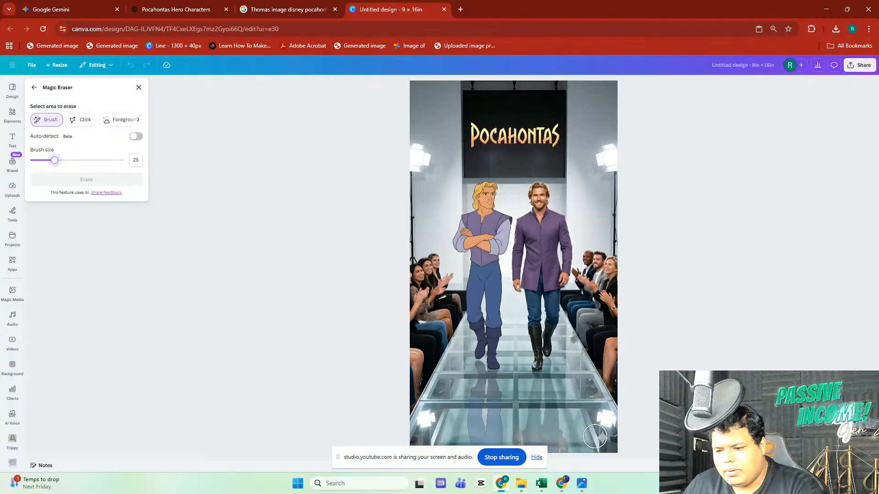
{"action": "left_click", "coordinate": [602, 437]}
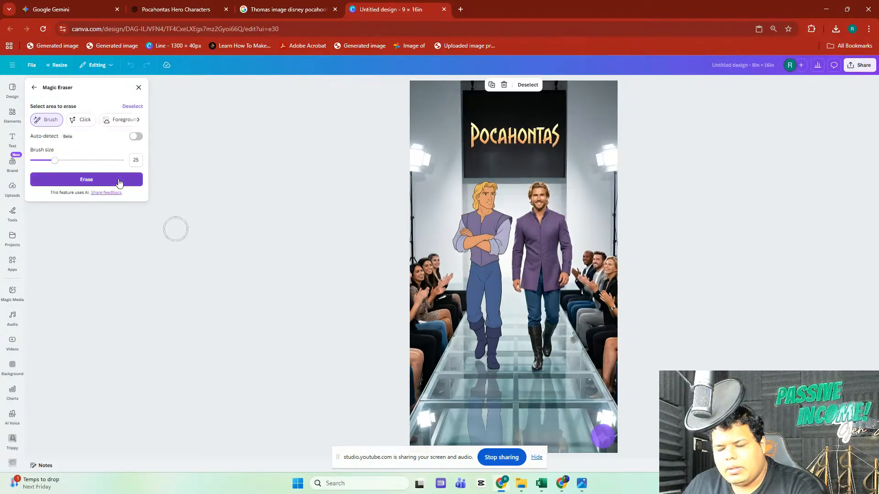
{"action": "left_click", "coordinate": [118, 180]}
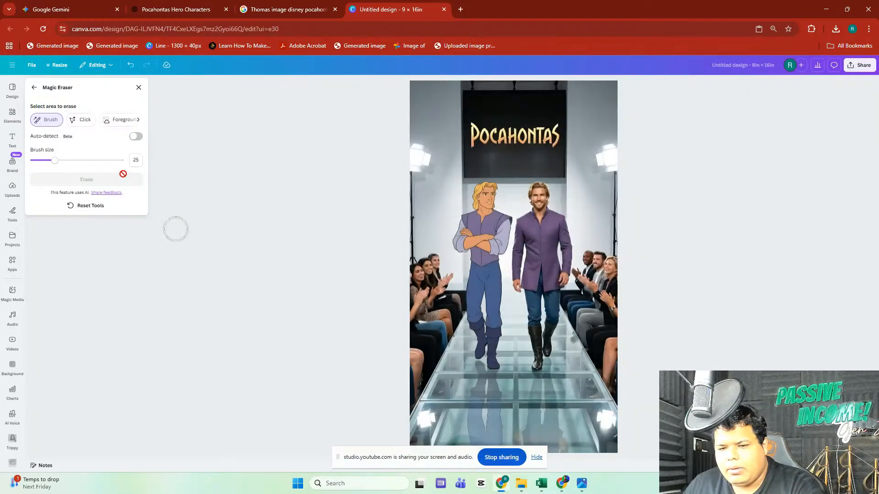
{"action": "left_click", "coordinate": [138, 87]}
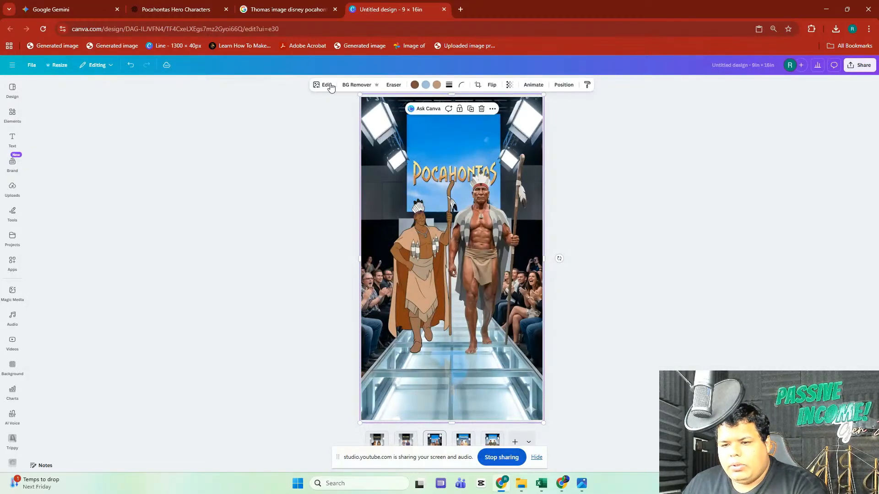
Step: Remove the sparkle watermark from the lower-right corner of the third page's feathered-headdress chief image using Magic Eraser with brush size 25
{"action": "left_click", "coordinate": [323, 85]}
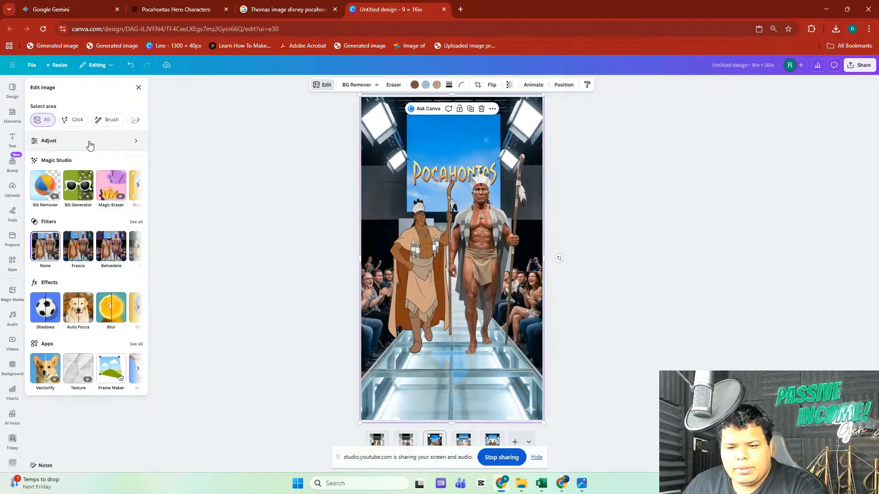
{"action": "left_click", "coordinate": [112, 194]}
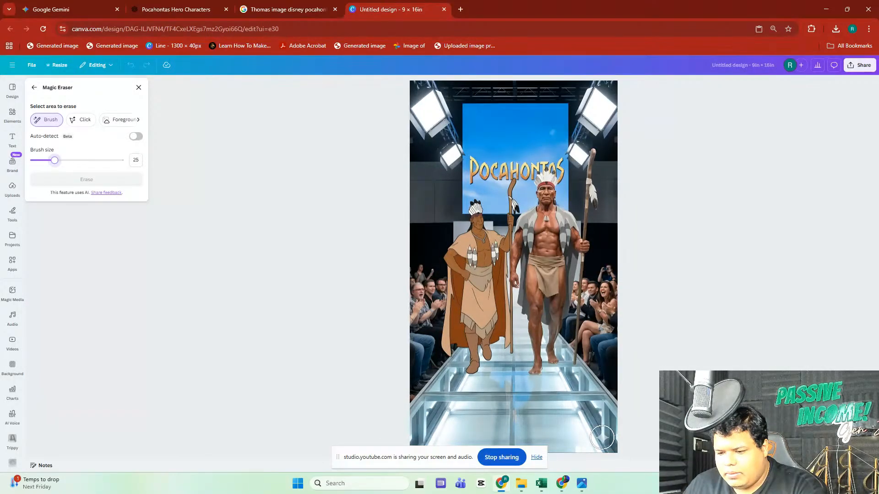
{"action": "left_click", "coordinate": [601, 437]}
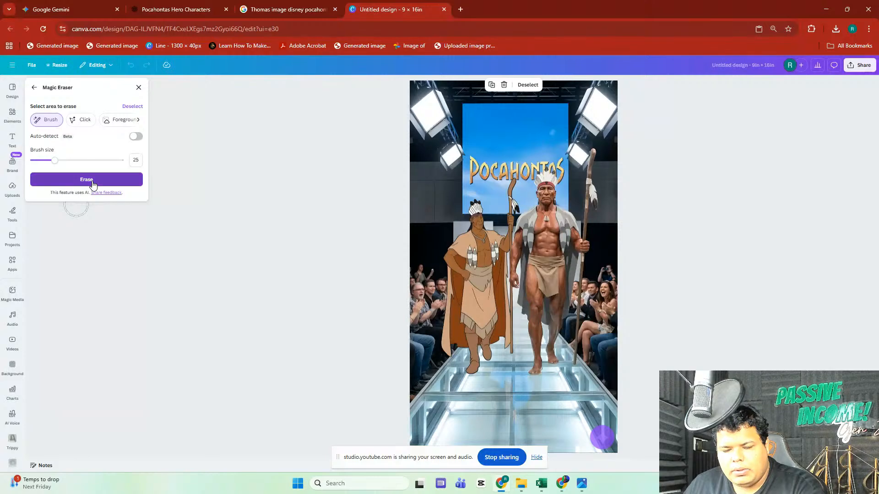
{"action": "left_click", "coordinate": [77, 181]}
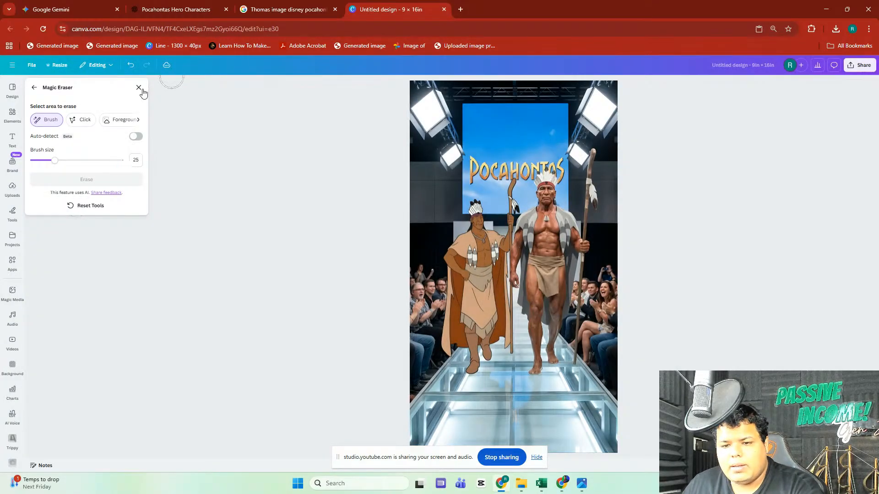
{"action": "left_click", "coordinate": [138, 87]}
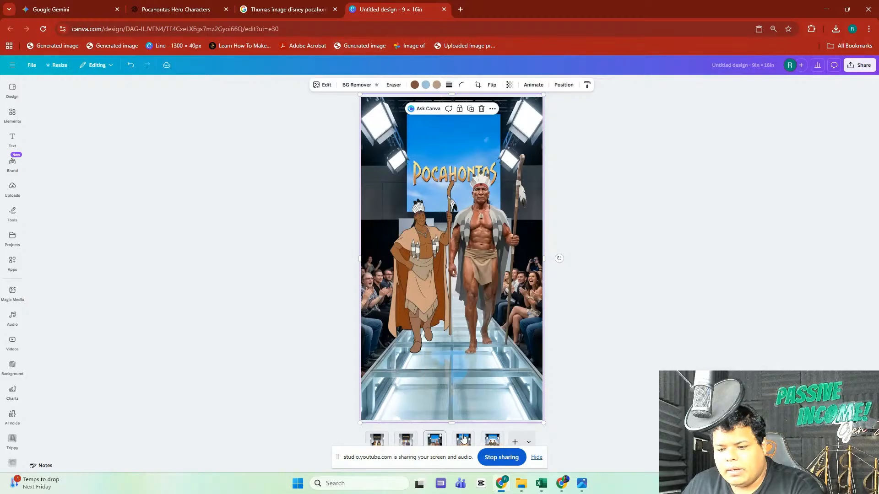
Step: Inspect the fourth page's image of the two Pocahontas women in Magic Eraser for a watermark and close the tool
{"action": "left_click", "coordinate": [463, 438]}
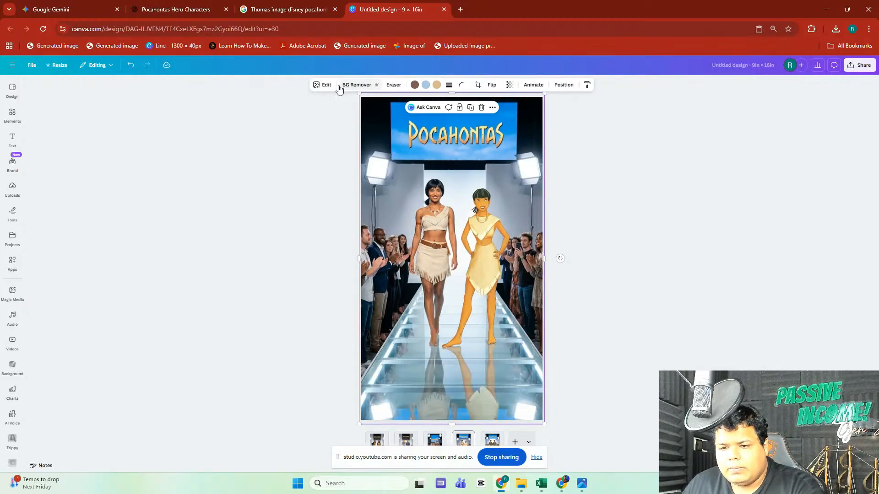
{"action": "left_click", "coordinate": [326, 87]}
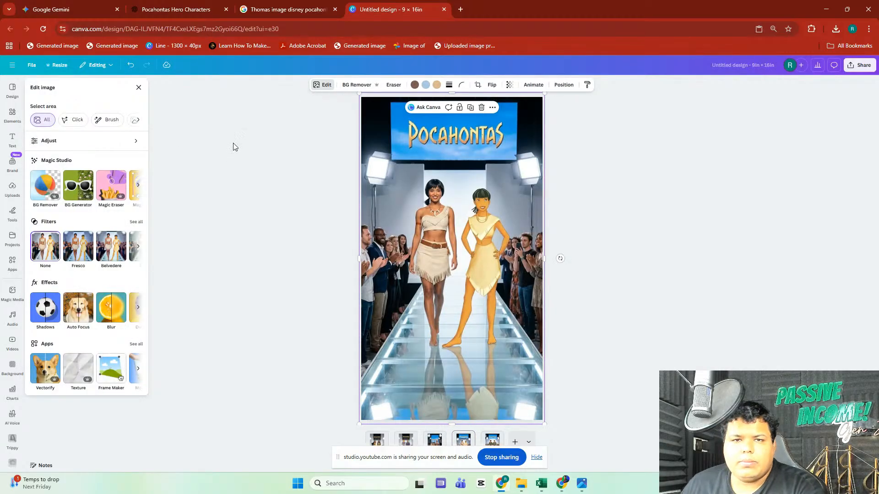
{"action": "left_click", "coordinate": [114, 190]}
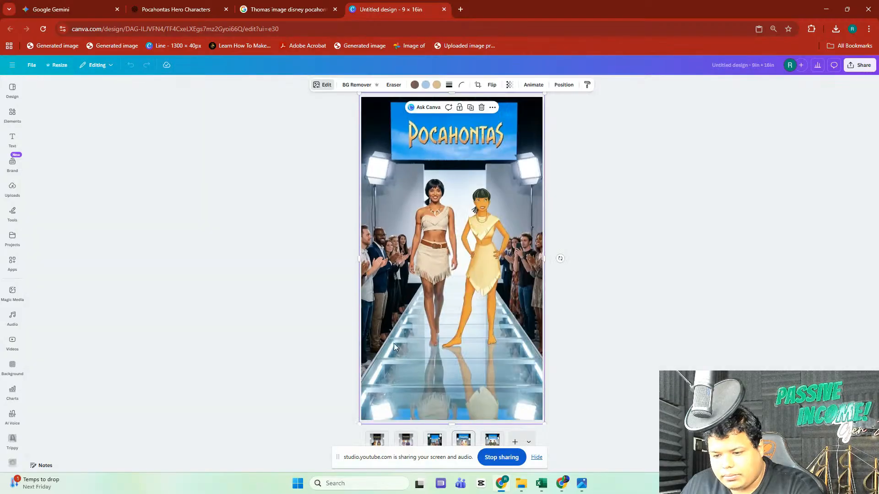
{"action": "left_click", "coordinate": [138, 88]}
Step: Remove the watermark from the lower-right corner of the fifth page's image of the men in green shirts using Magic Eraser with brush size 13
{"action": "left_click", "coordinate": [491, 439]}
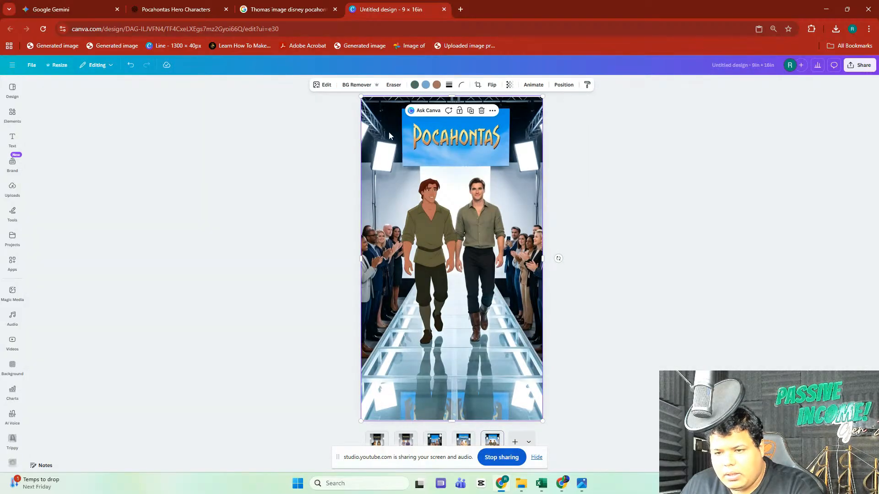
{"action": "left_click", "coordinate": [320, 85]}
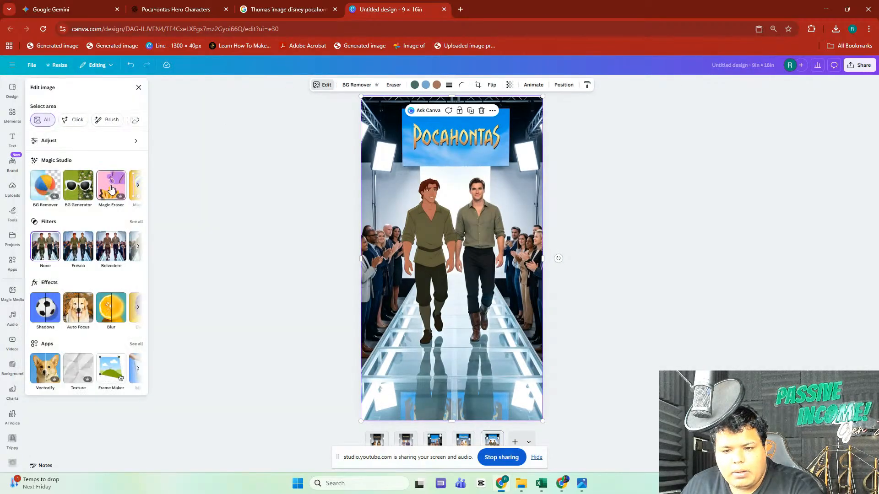
{"action": "left_click", "coordinate": [110, 185]}
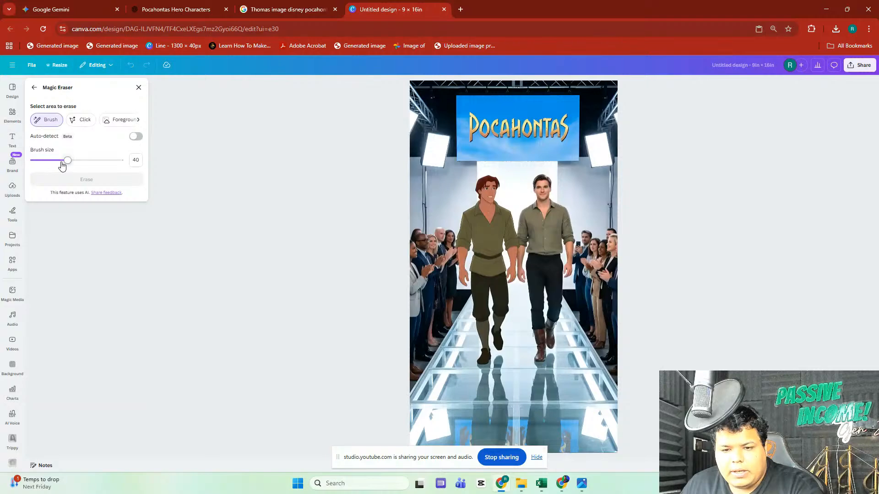
{"action": "left_click_drag", "start_coordinate": [62, 164], "coordinate": [44, 164]}
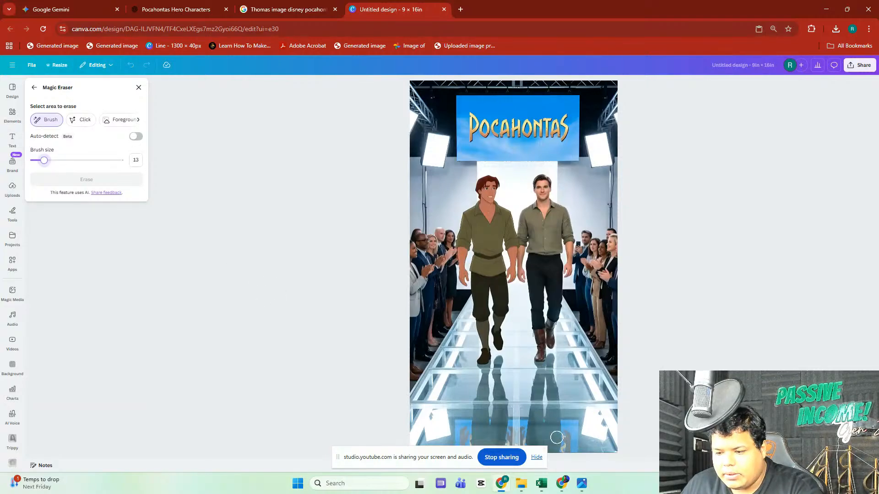
{"action": "left_click", "coordinate": [603, 439]}
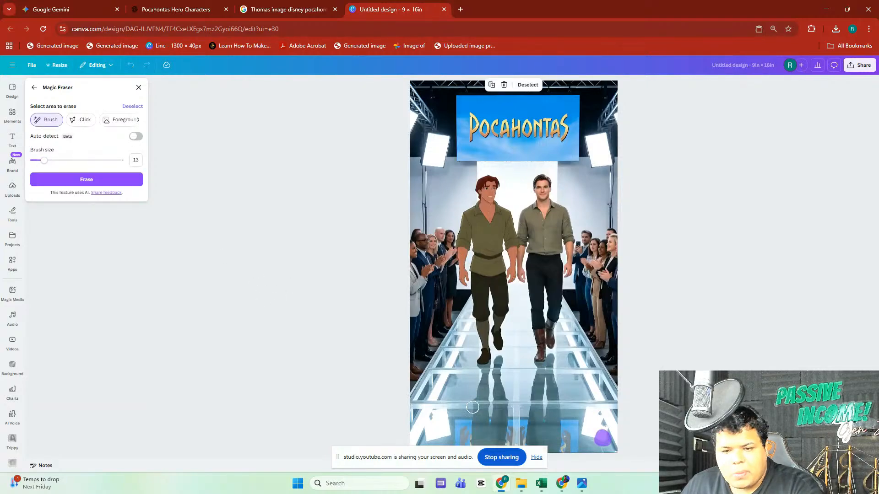
{"action": "left_click", "coordinate": [101, 183]}
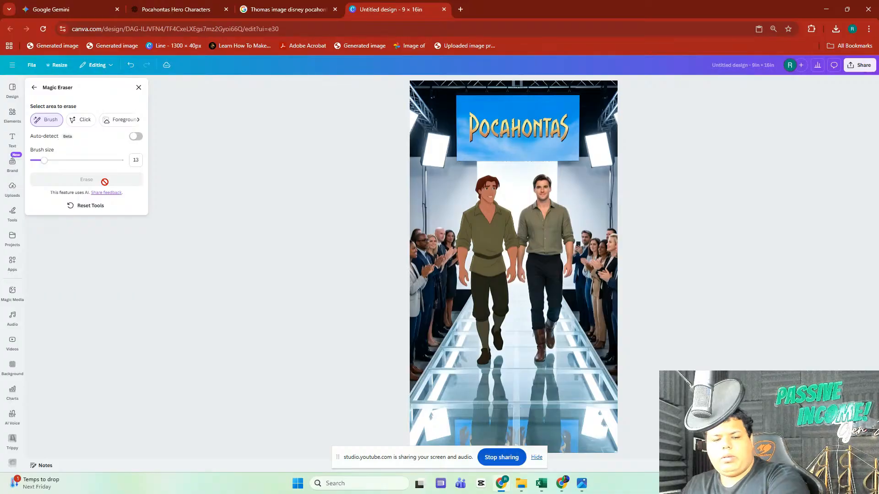
{"action": "left_click", "coordinate": [138, 87]}
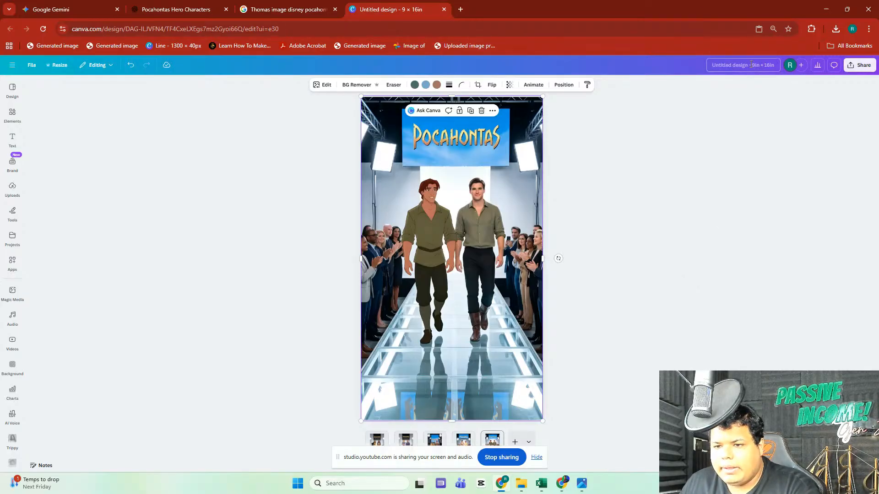
Step: Deselect the image and rename the design as "pocahontas characters IRL"
{"action": "left_click", "coordinate": [718, 174]}
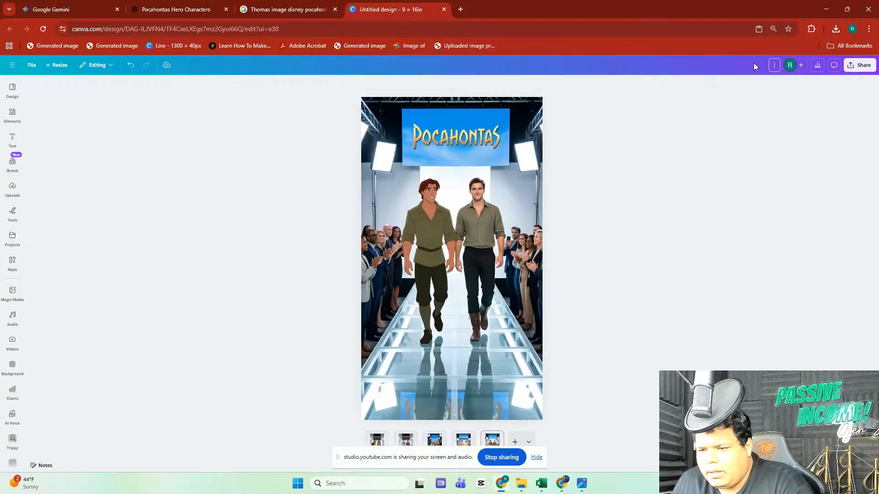
{"action": "type", "text": "pocaho"}
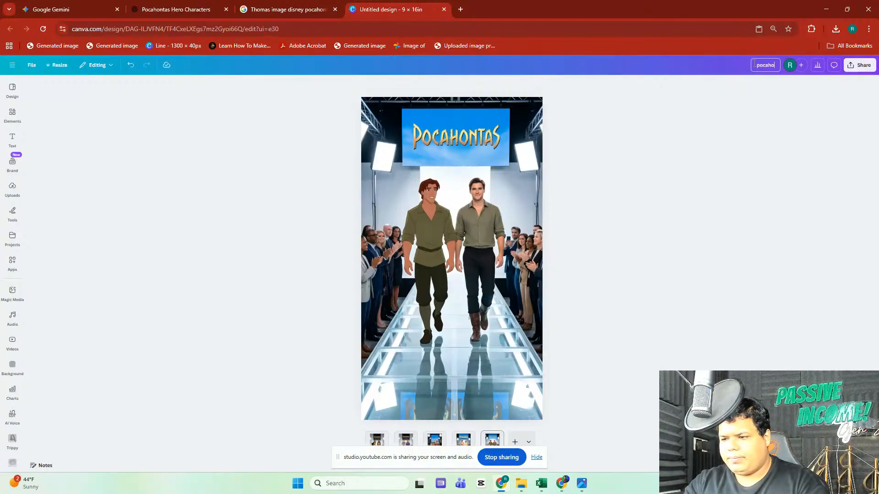
{"action": "type", "text": "ntas charac"}
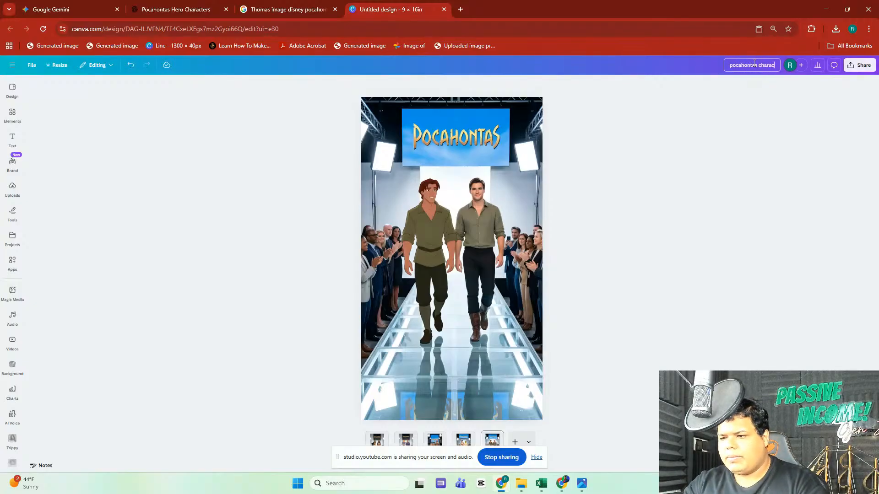
{"action": "type", "text": "ters IRL"}
{"action": "key", "text": "Return"}
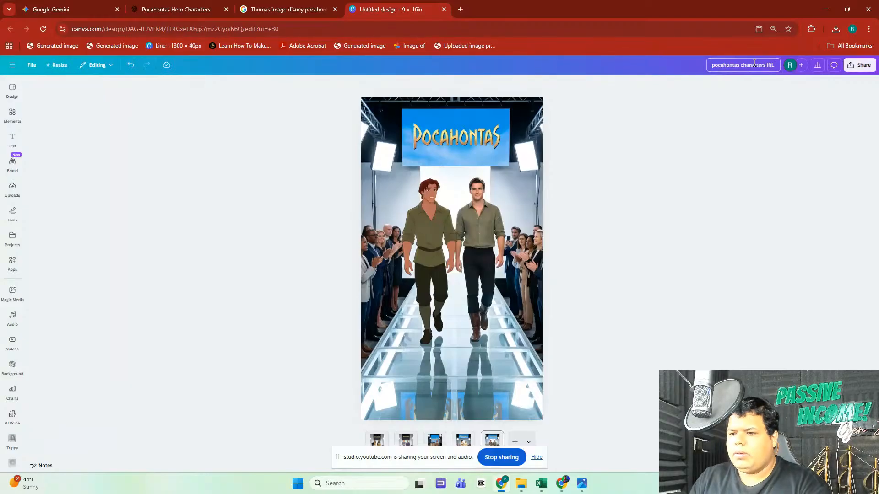
Step: Download pages 1–5 of the pocahontas characters IRL design as PNG files at size 1.5
{"action": "left_click", "coordinate": [861, 65]}
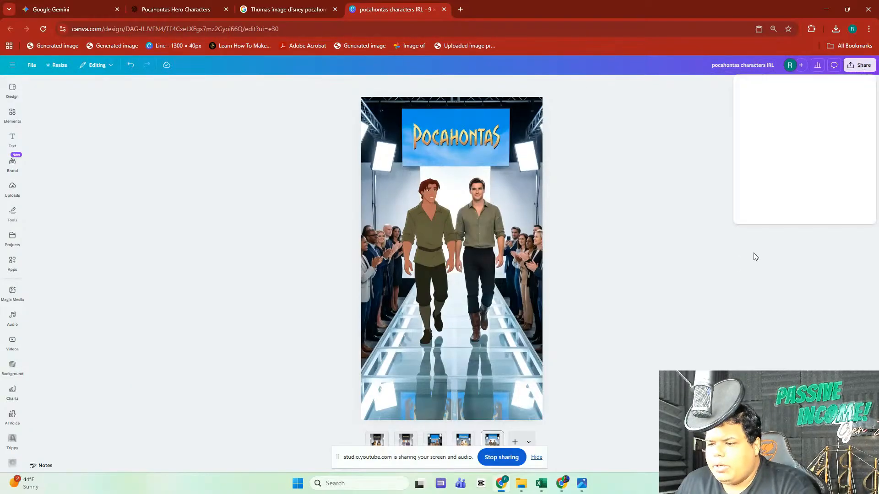
{"action": "left_click", "coordinate": [754, 207]}
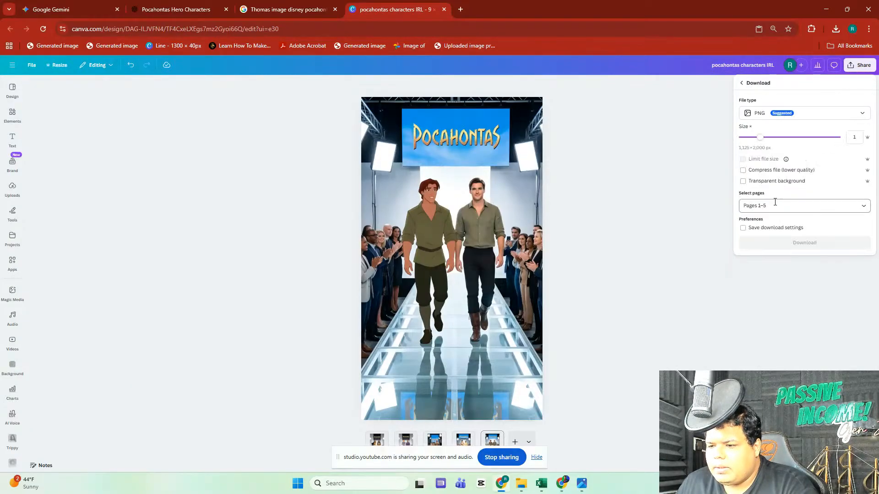
{"action": "left_click_drag", "start_coordinate": [759, 137], "coordinate": [777, 137]}
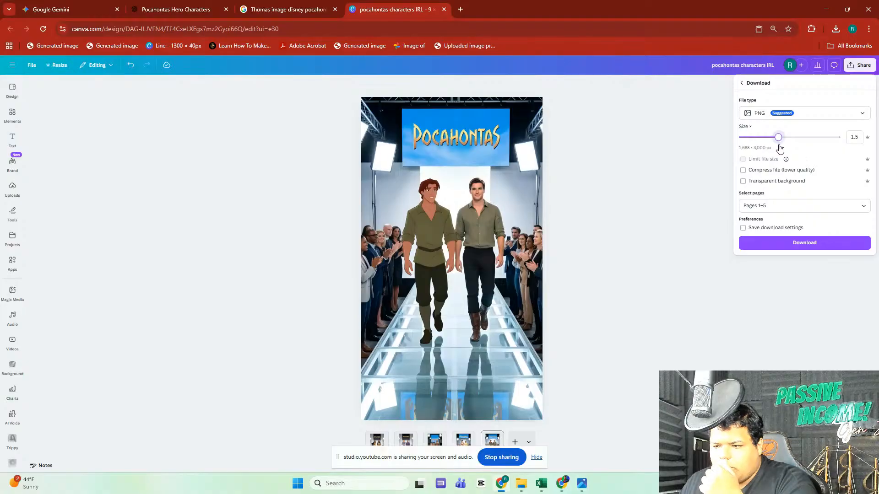
{"action": "left_click", "coordinate": [789, 244]}
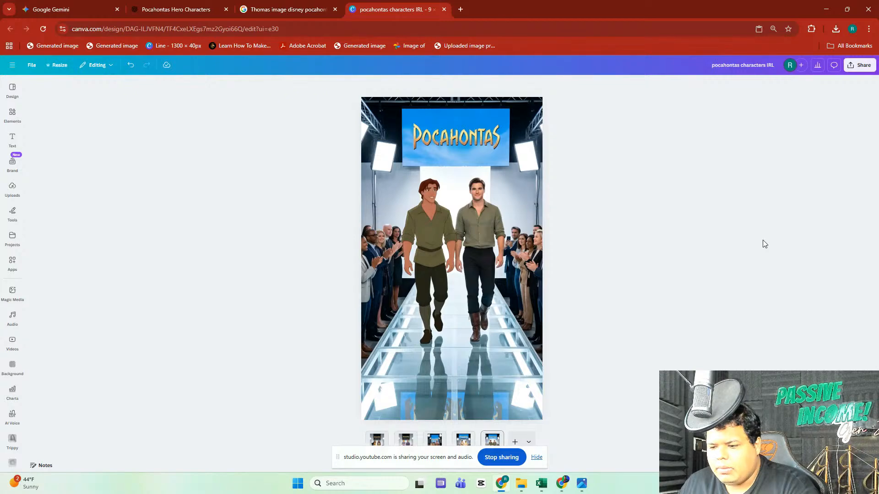
Step: Load grok.com in place of the Thomas image search, move that tab to the end and open Grok's Imagine page
{"action": "left_click", "coordinate": [311, 6]}
{"action": "left_click", "coordinate": [321, 28]}
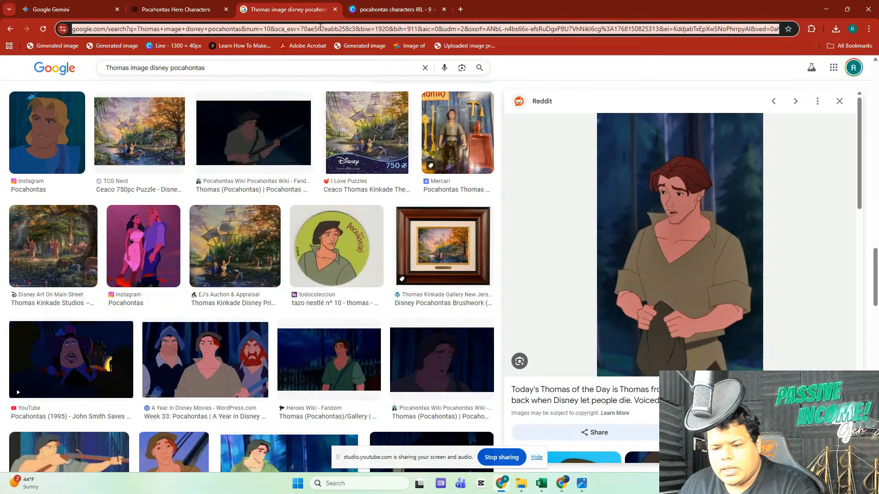
{"action": "type", "text": "grok.com"}
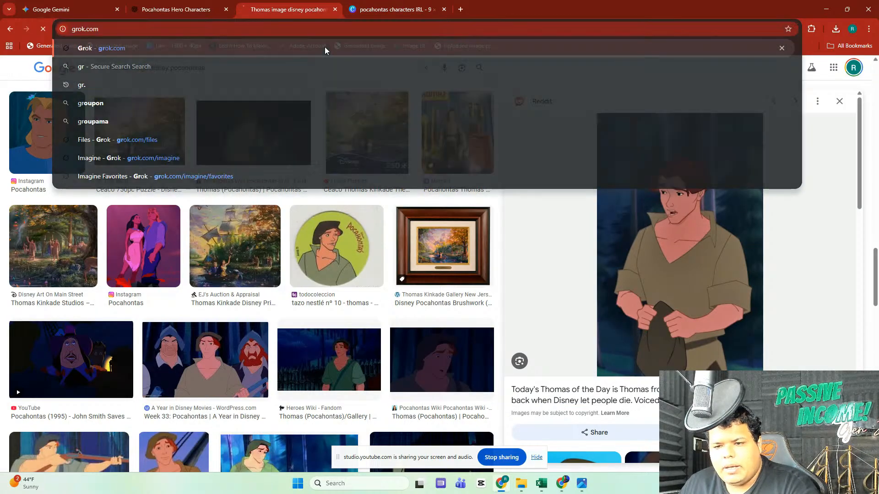
{"action": "key", "text": "Return"}
{"action": "left_click_drag", "start_coordinate": [297, 4], "coordinate": [376, 3]}
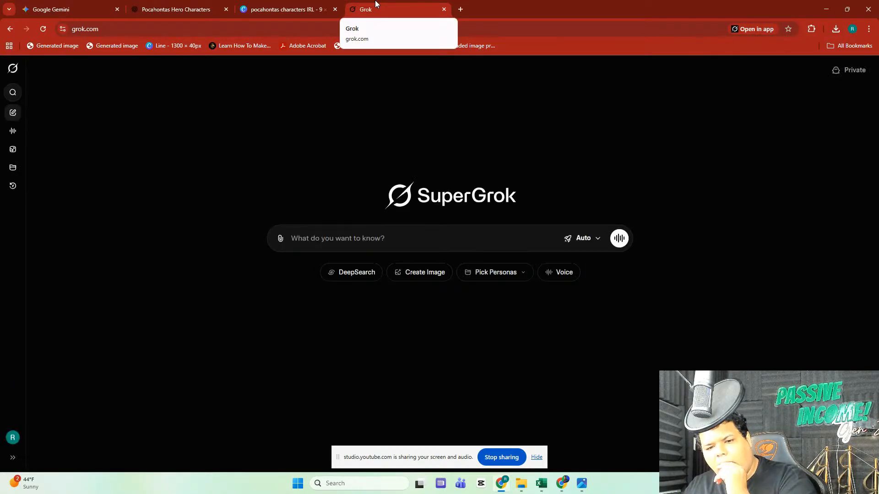
{"action": "left_click", "coordinate": [12, 149]}
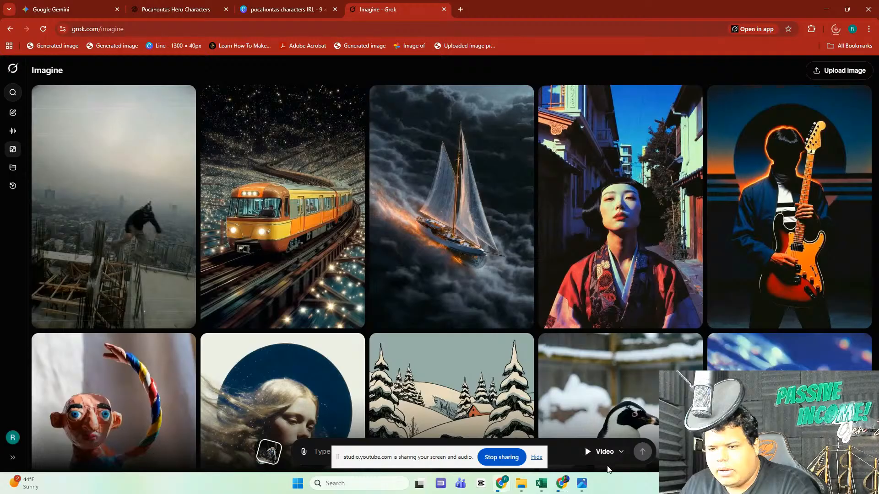
Step: In the Downloads folder, copy the name of the pocahontas characters IRL archive
{"action": "left_click", "coordinate": [40, 143]}
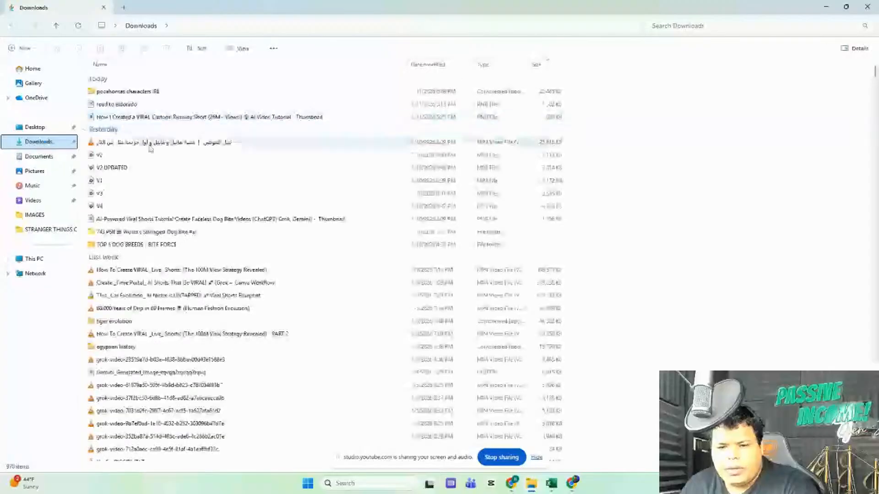
{"action": "left_click", "coordinate": [148, 143]}
{"action": "right_click", "coordinate": [298, 147]}
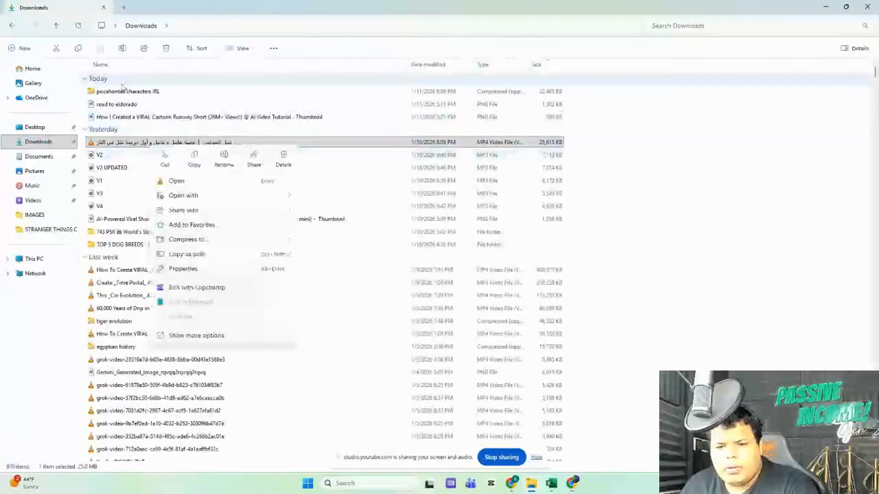
{"action": "left_click", "coordinate": [561, 94]}
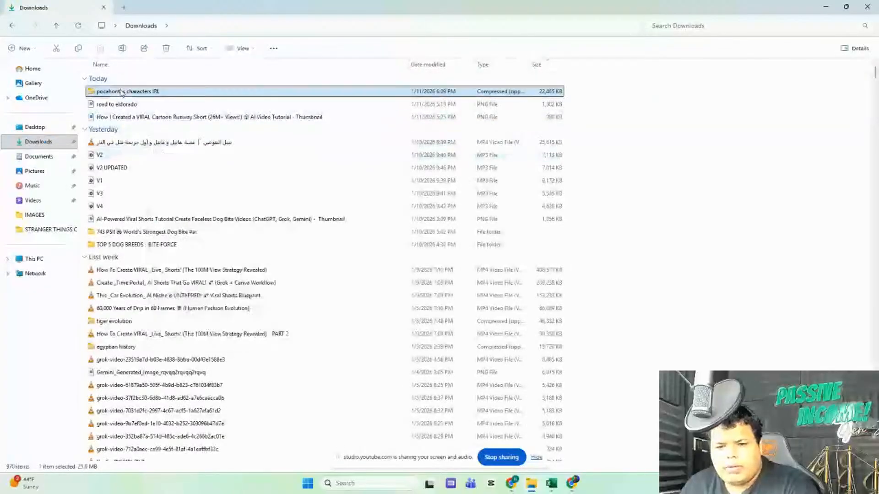
{"action": "left_click", "coordinate": [587, 95]}
{"action": "right_click", "coordinate": [601, 100]}
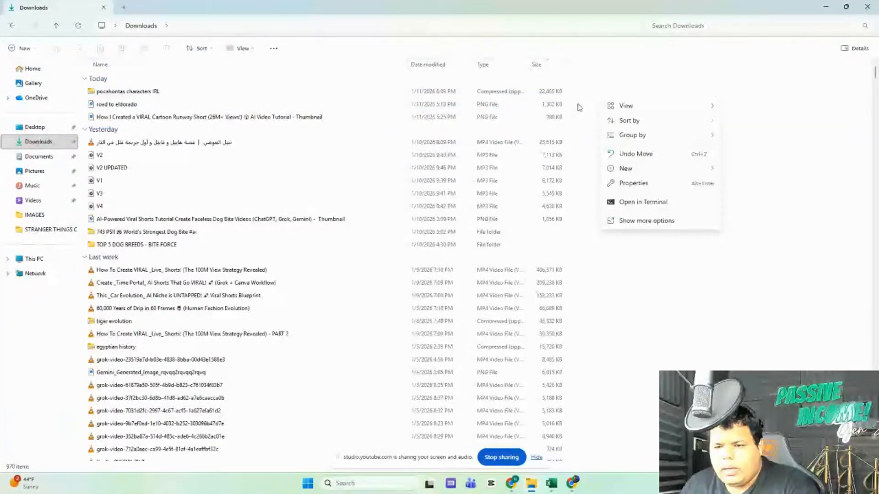
{"action": "left_click", "coordinate": [193, 91]}
{"action": "right_click", "coordinate": [193, 90]}
{"action": "left_click", "coordinate": [265, 104]}
{"action": "key", "text": "ctrl+c"}
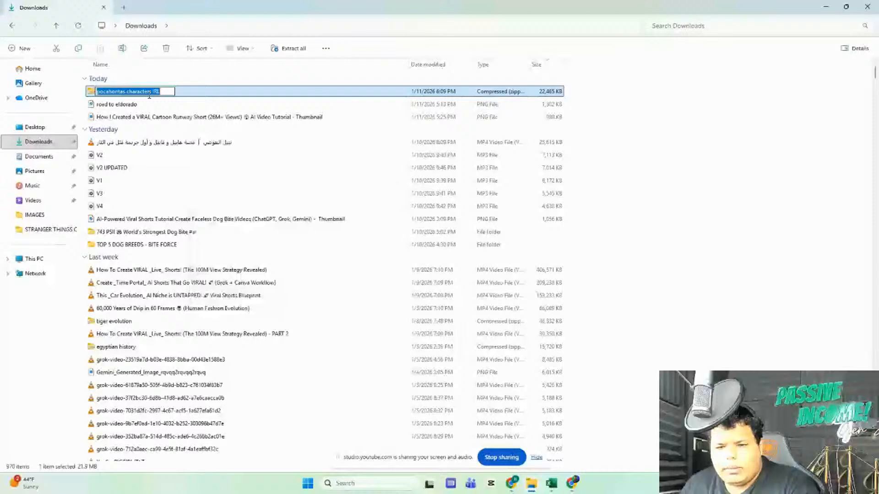
{"action": "right_click", "coordinate": [152, 92]}
{"action": "left_click", "coordinate": [181, 127]}
Step: Create a new folder in Downloads and name it pocahontas characters IRL using the copied name
{"action": "left_click", "coordinate": [599, 102]}
{"action": "right_click", "coordinate": [598, 103]}
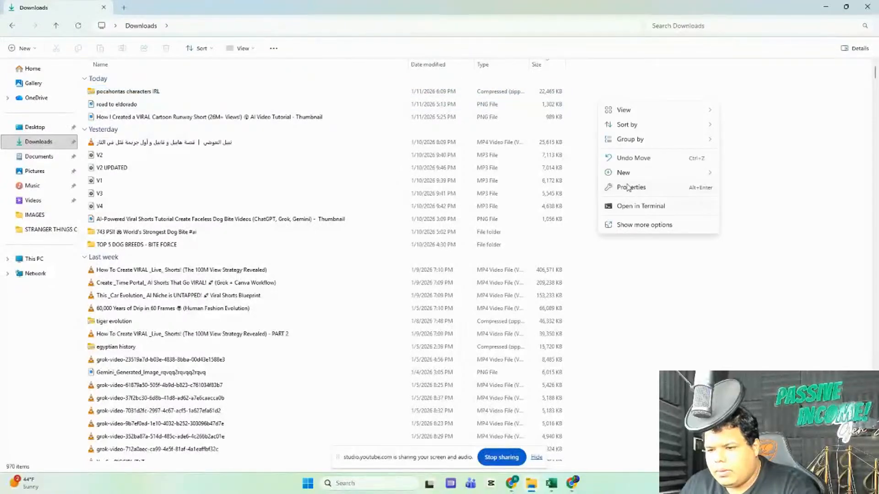
{"action": "mouse_move", "coordinate": [625, 177]}
{"action": "left_click", "coordinate": [759, 176]}
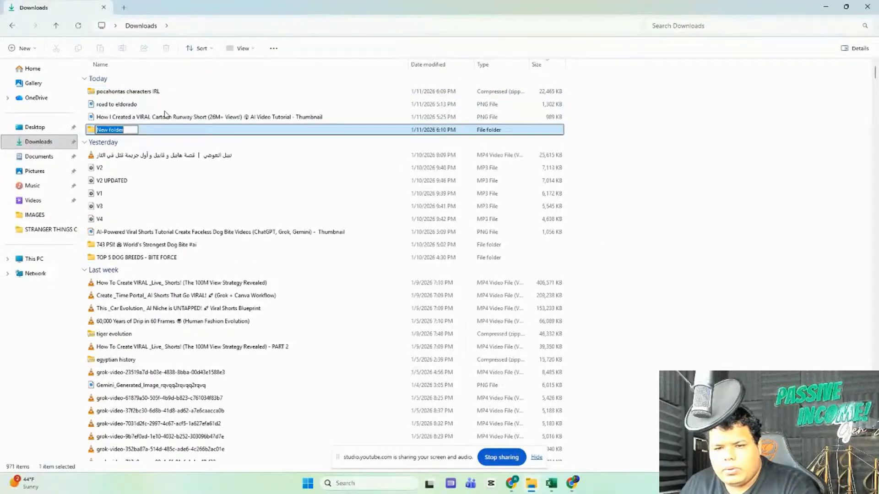
{"action": "right_click", "coordinate": [121, 129]}
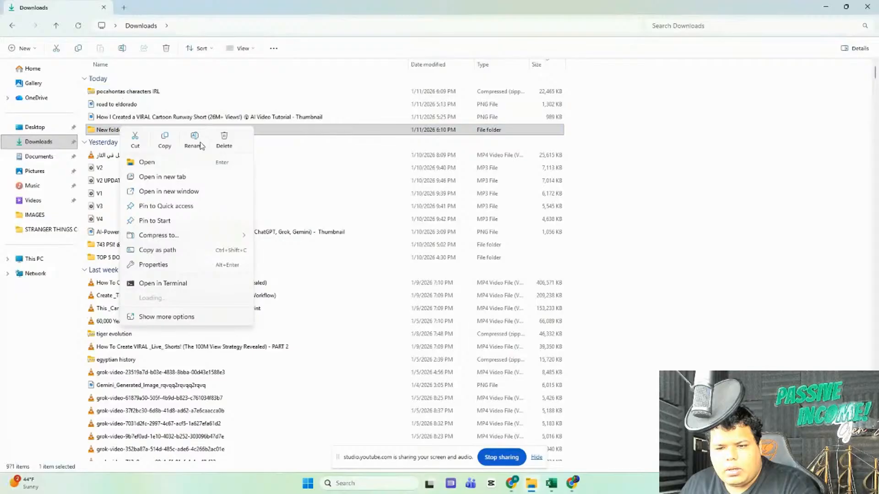
{"action": "left_click", "coordinate": [199, 143]}
{"action": "right_click", "coordinate": [117, 133]}
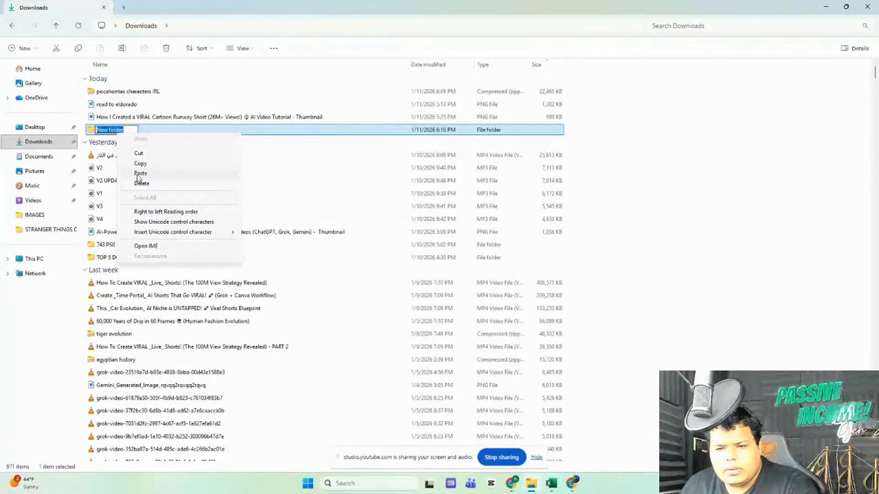
{"action": "left_click", "coordinate": [139, 173]}
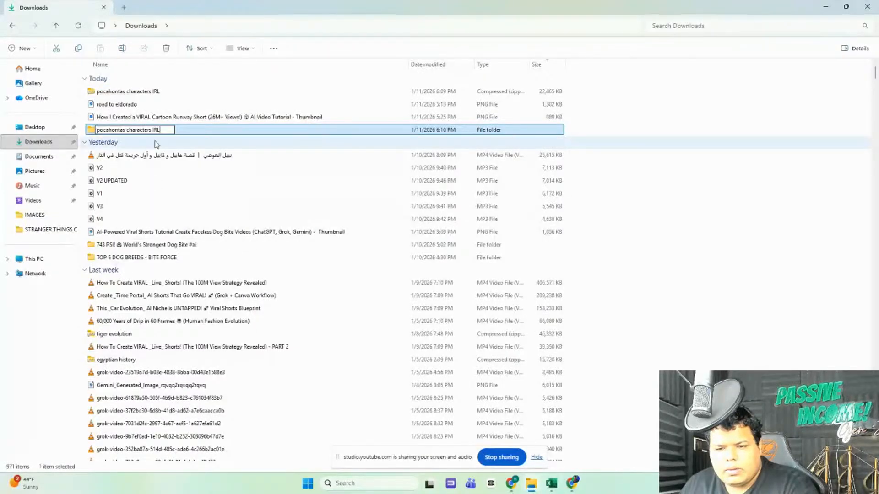
Step: Extract all files from the pocahontas characters IRL archive into the Downloads folder of the same name
{"action": "left_click", "coordinate": [141, 94]}
{"action": "double_click", "coordinate": [142, 92]}
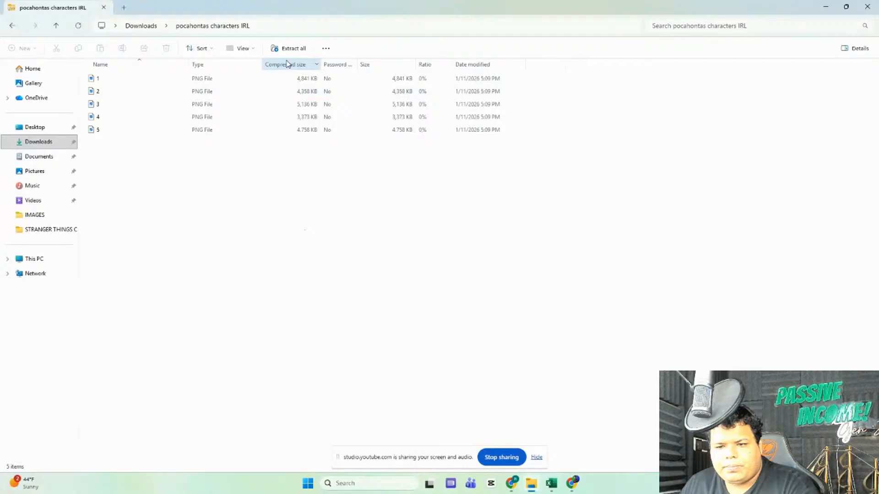
{"action": "left_click", "coordinate": [288, 48]}
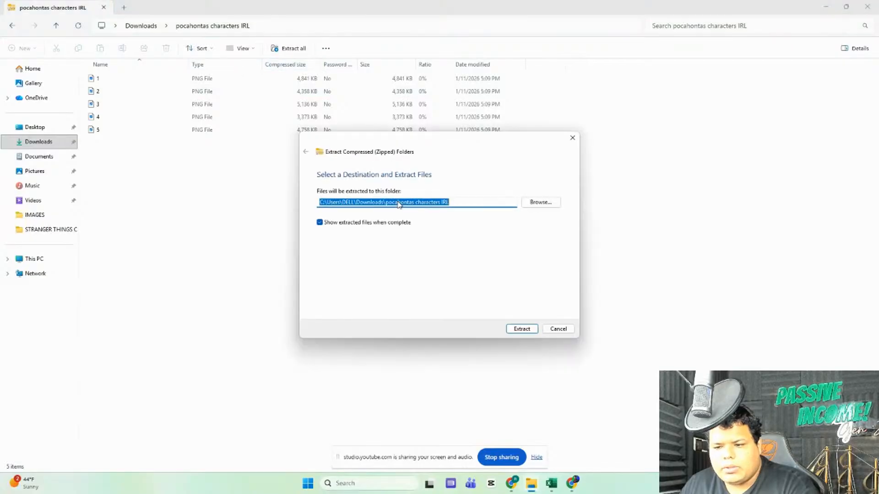
{"action": "left_click", "coordinate": [511, 329]}
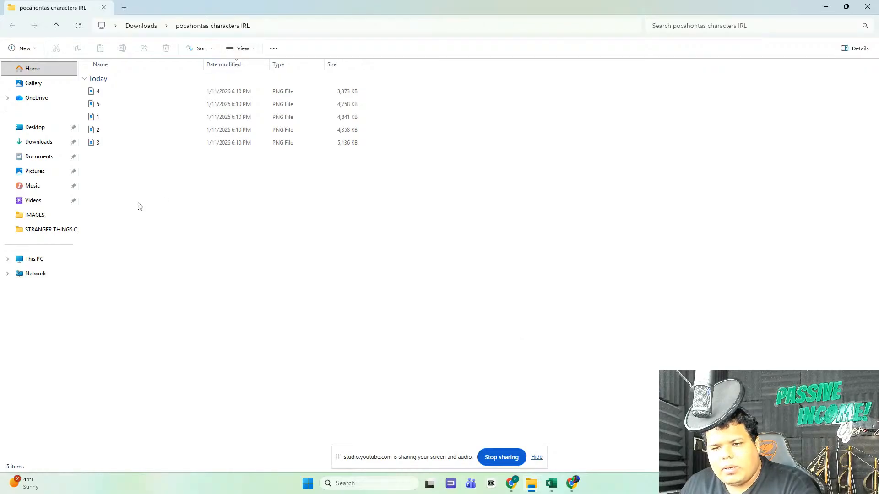
Step: Return to the original File Explorer window and open the extracted pocahontas characters IRL folder in Downloads
{"action": "mouse_move", "coordinate": [531, 483]}
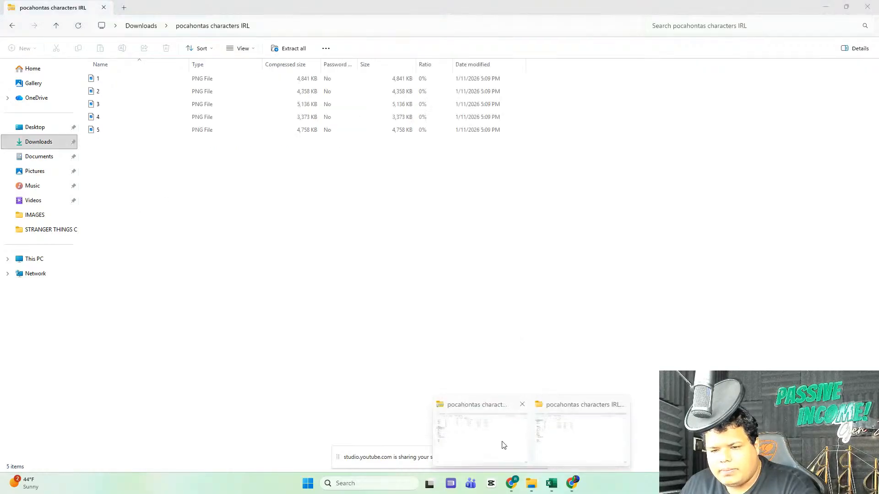
{"action": "left_click", "coordinate": [504, 446]}
{"action": "left_click", "coordinate": [46, 156]}
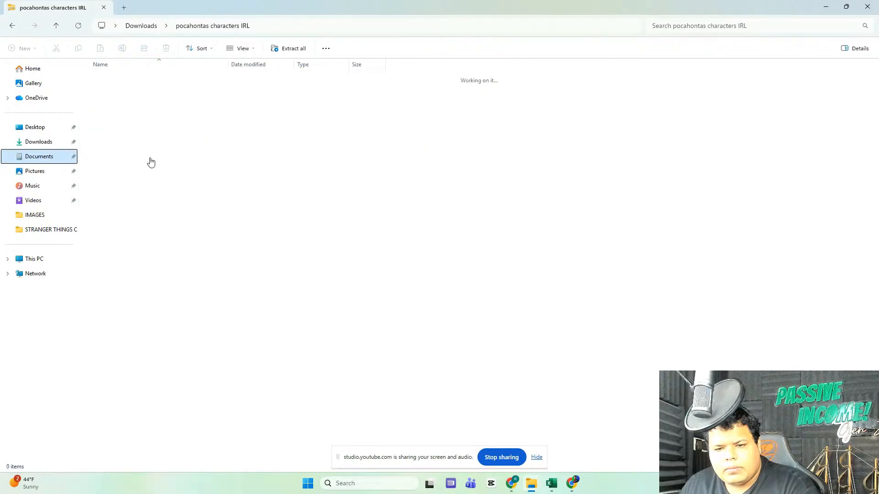
{"action": "left_click", "coordinate": [46, 142]}
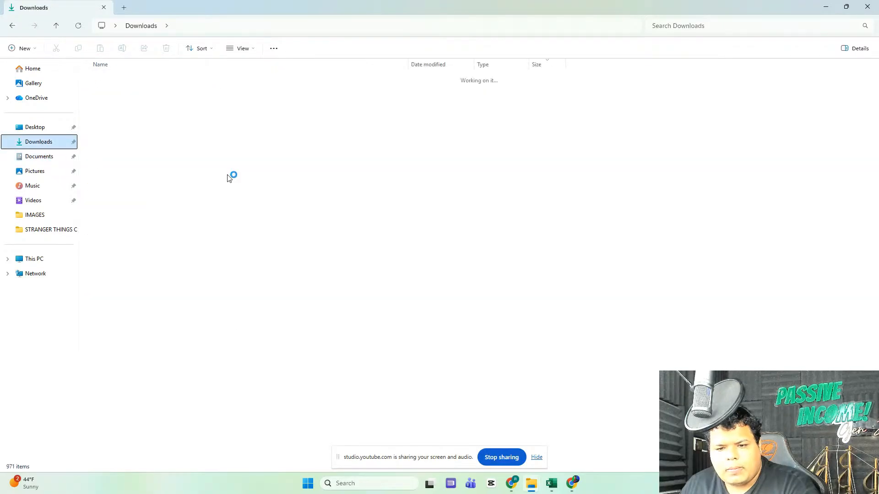
{"action": "double_click", "coordinate": [186, 132]}
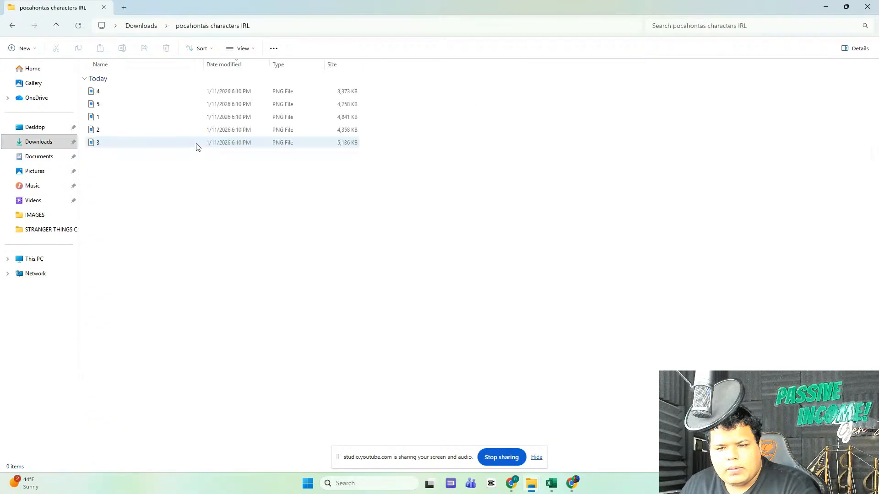
Step: Create a subfolder named B-ROLL inside the pocahontas characters IRL folder
{"action": "right_click", "coordinate": [133, 223]}
{"action": "mouse_move", "coordinate": [168, 284]}
{"action": "left_click", "coordinate": [314, 280]}
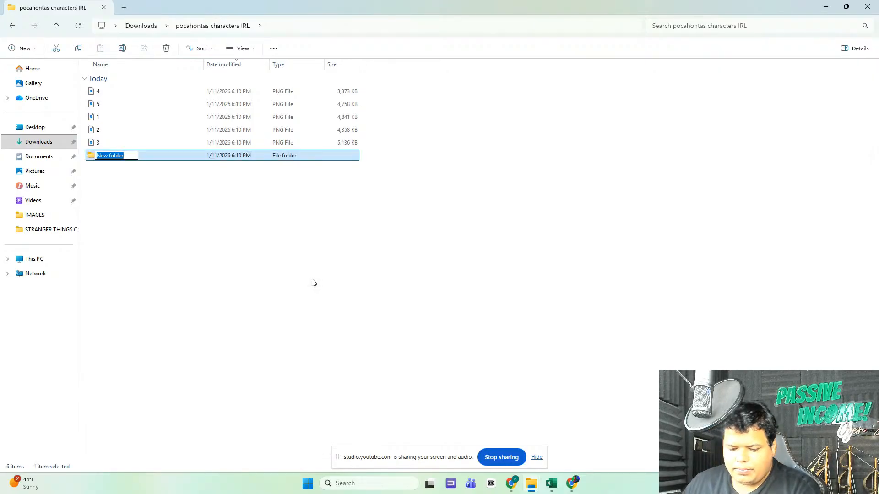
{"action": "type", "text": "B-ROL"}
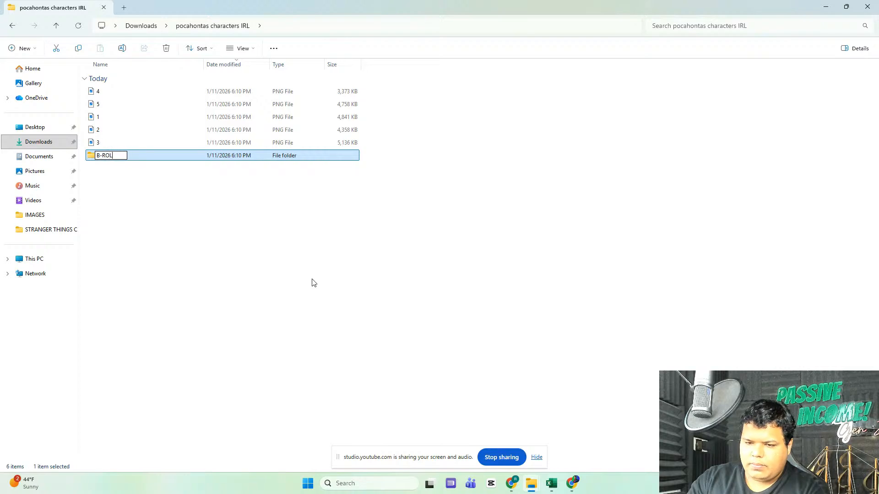
{"action": "type", "text": "L"}
{"action": "left_click", "coordinate": [127, 245]}
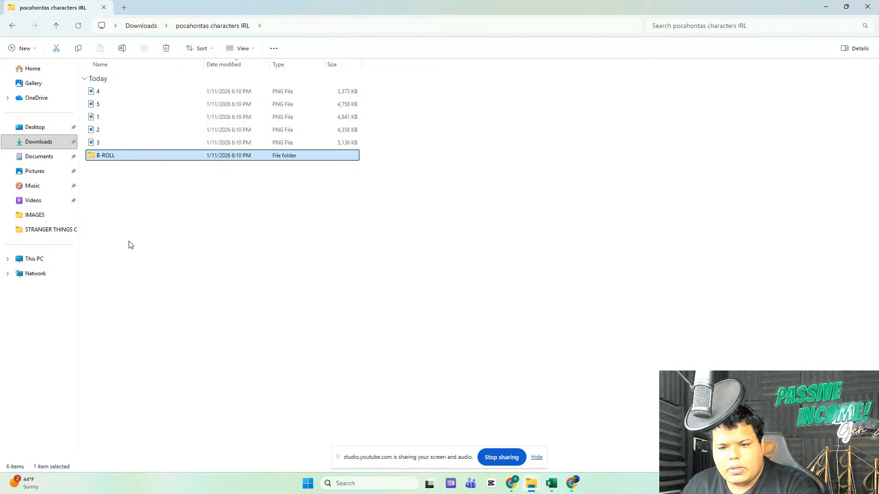
Step: Create another subfolder named IMAGES inside the pocahontas characters IRL folder
{"action": "right_click", "coordinate": [156, 317]}
{"action": "mouse_move", "coordinate": [157, 317]}
{"action": "left_click", "coordinate": [276, 139]}
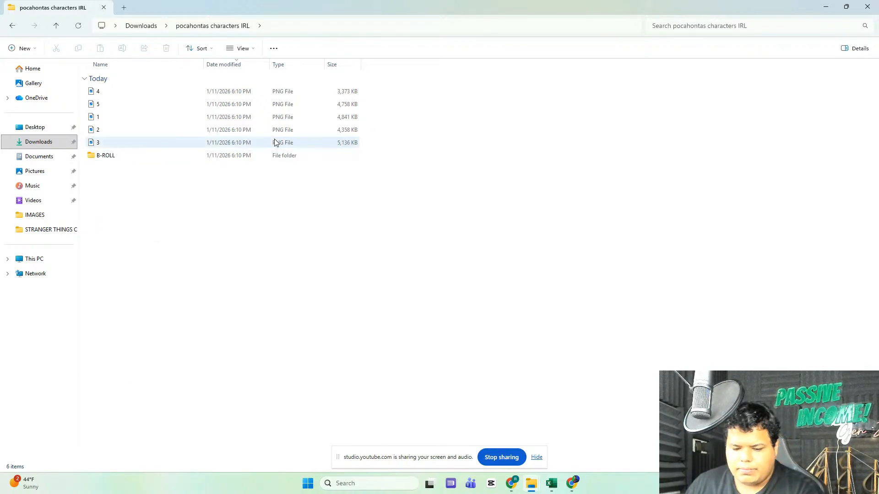
{"action": "type", "text": "IMAGES"}
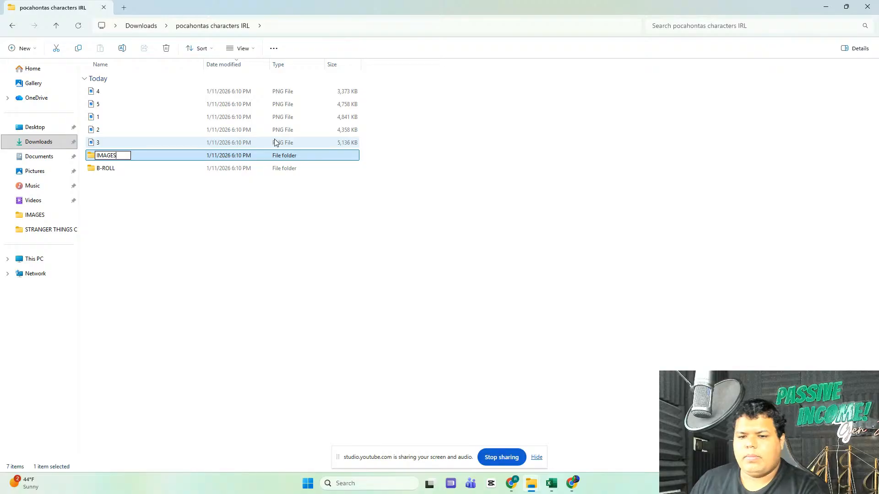
{"action": "key", "text": "Return"}
Step: Move the five PNG files, 1 to 5, into the IMAGES subfolder
{"action": "left_click", "coordinate": [136, 145]}
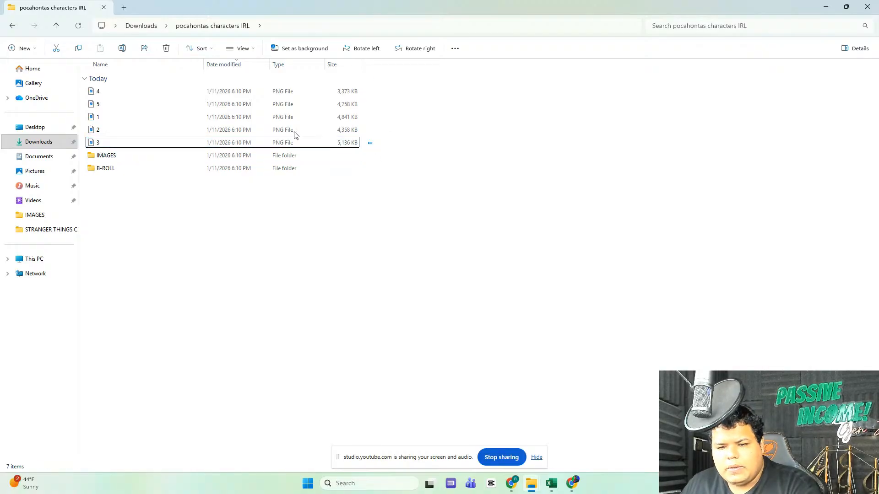
{"action": "left_click_drag", "start_coordinate": [367, 144], "coordinate": [129, 92]}
{"action": "right_click", "coordinate": [130, 92]}
{"action": "left_click", "coordinate": [143, 104]}
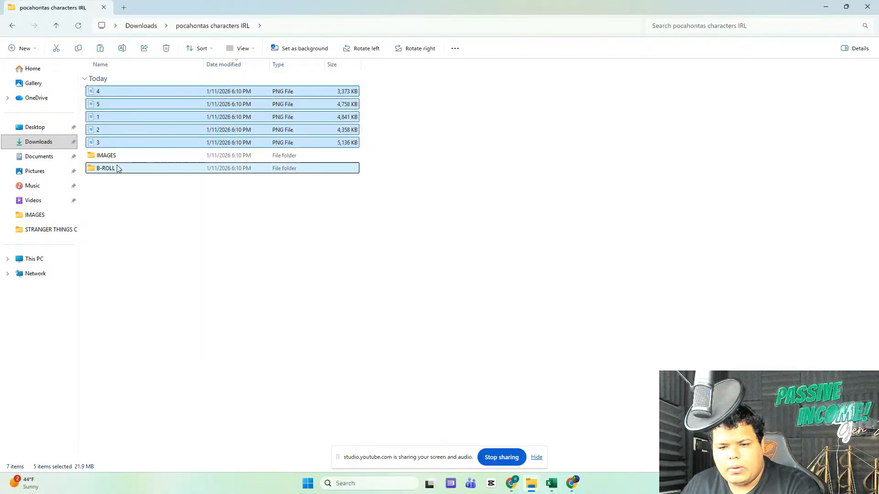
{"action": "double_click", "coordinate": [122, 157]}
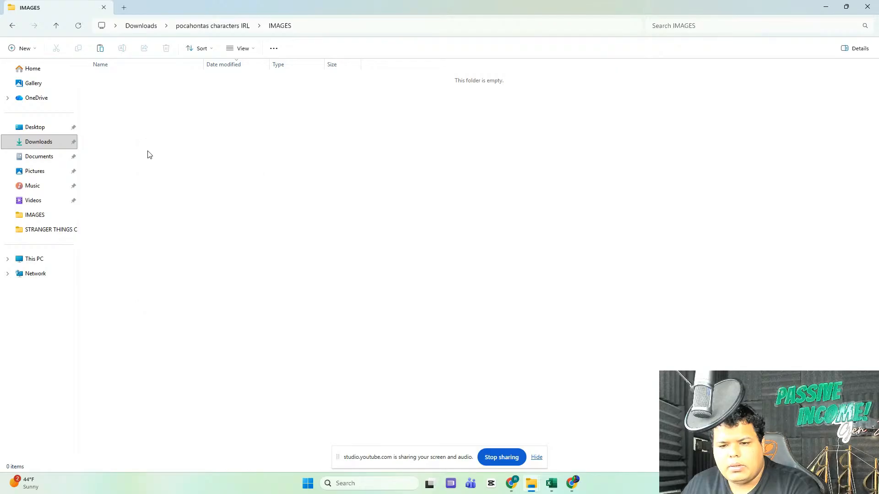
{"action": "key", "text": "ctrl+v"}
Step: Sort the IMAGES folder by name and display its PNG files as large thumbnail icons
{"action": "left_click", "coordinate": [173, 67]}
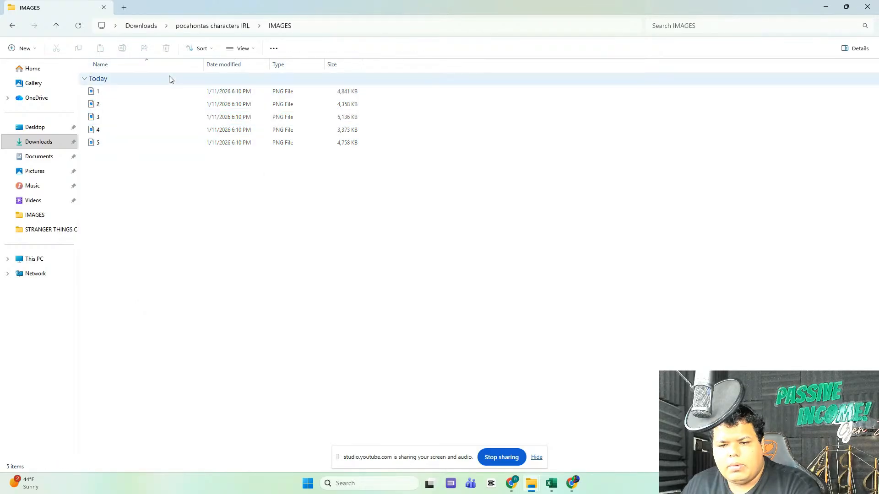
{"action": "right_click", "coordinate": [271, 205]}
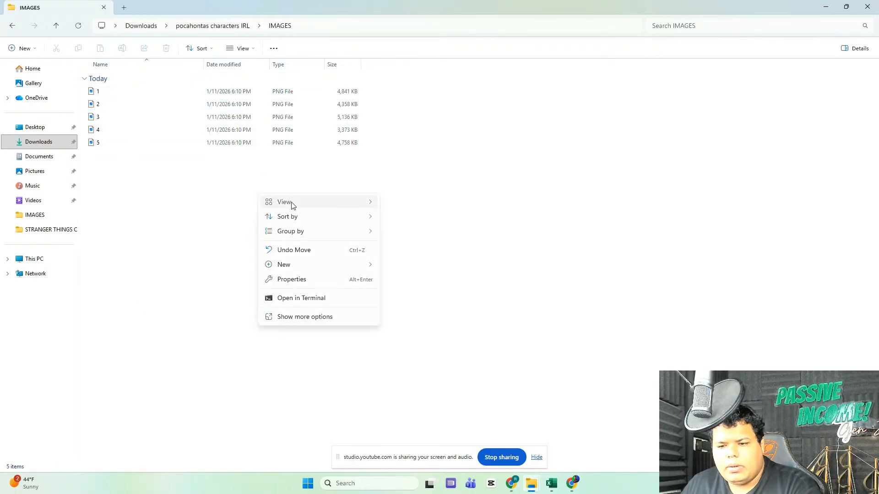
{"action": "mouse_move", "coordinate": [292, 202]}
{"action": "left_click", "coordinate": [471, 203]}
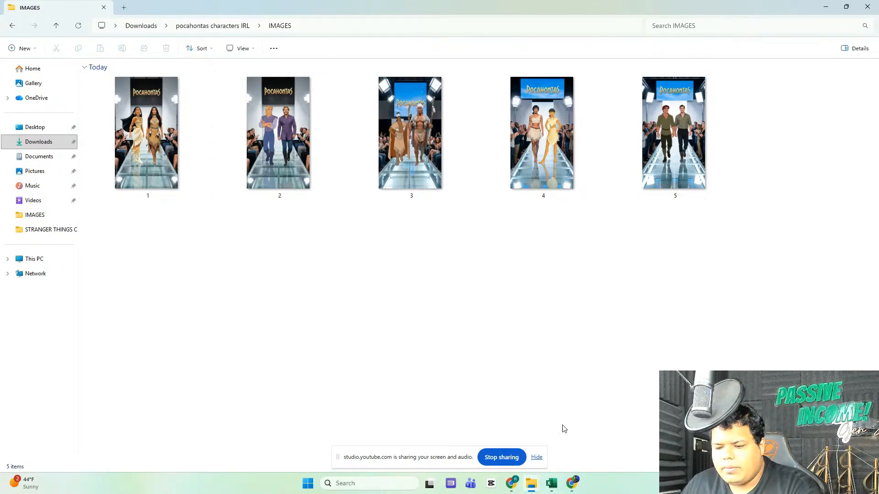
Step: Close the other File Explorer window showing the pocahontas characters IRL folder, keeping the IMAGES window open
{"action": "left_click", "coordinate": [533, 481]}
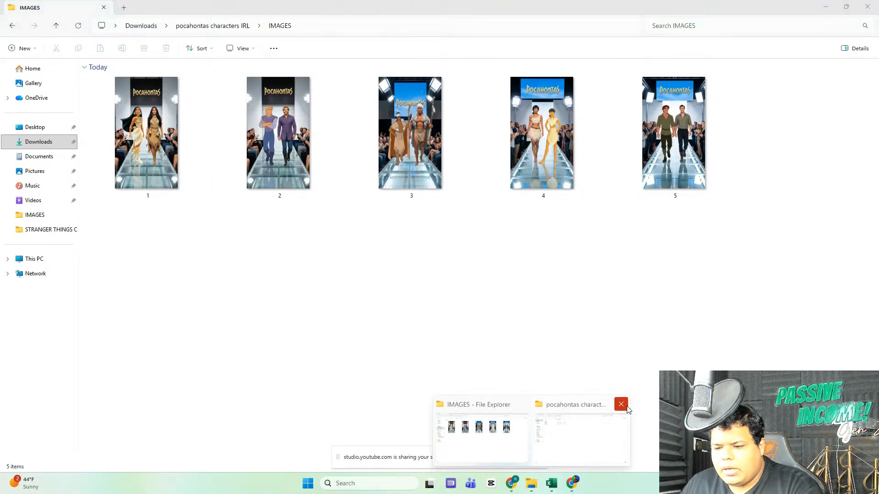
{"action": "left_click", "coordinate": [623, 405]}
{"action": "left_click", "coordinate": [558, 371]}
Step: Open image 1 full size, examine both Pocahontas figures up close for quality and detail, and close the viewer
{"action": "double_click", "coordinate": [161, 160]}
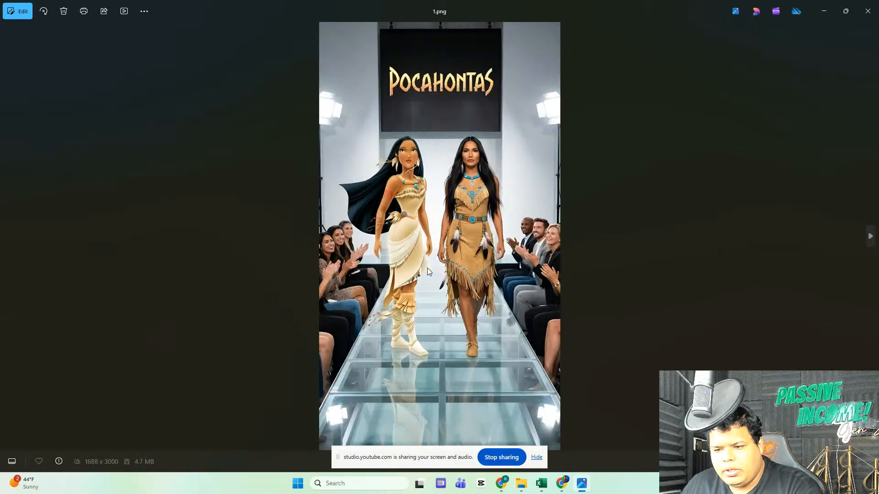
{"action": "scroll", "coordinate": [429, 274], "scroll_direction": "up", "scroll_amount": 4}
{"action": "scroll", "coordinate": [431, 275], "scroll_direction": "up", "scroll_amount": 5}
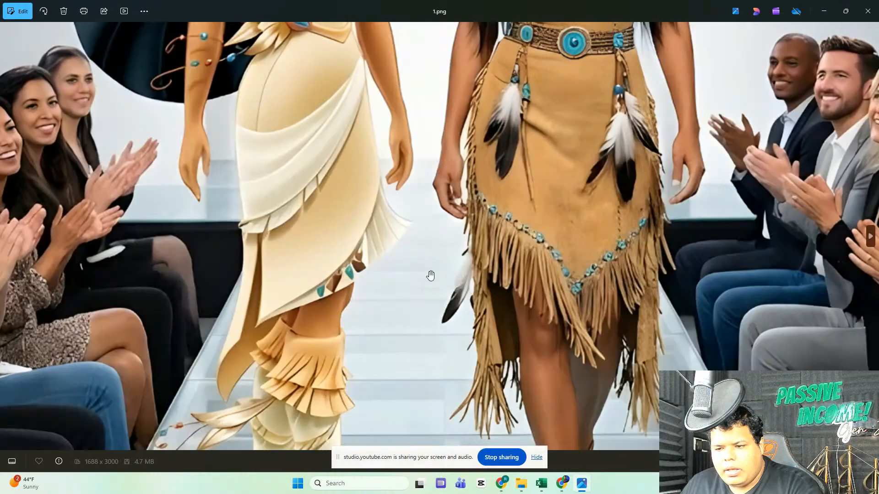
{"action": "scroll", "coordinate": [366, 260], "scroll_direction": "down", "scroll_amount": 2}
{"action": "left_click_drag", "start_coordinate": [359, 108], "coordinate": [349, 260]}
{"action": "left_click_drag", "start_coordinate": [367, 211], "coordinate": [359, 305]}
{"action": "left_click_drag", "start_coordinate": [431, 156], "coordinate": [414, 245]}
{"action": "scroll", "coordinate": [432, 232], "scroll_direction": "down", "scroll_amount": 2}
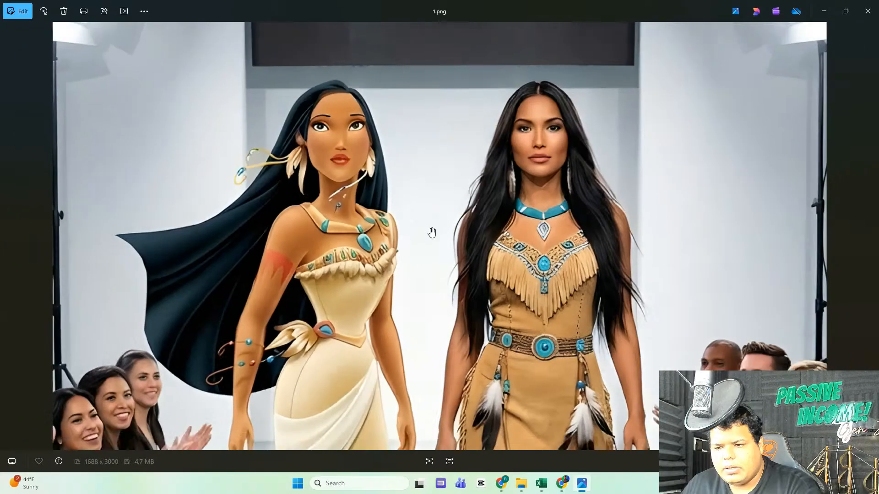
{"action": "scroll", "coordinate": [433, 230], "scroll_direction": "up", "scroll_amount": 3}
{"action": "scroll", "coordinate": [434, 228], "scroll_direction": "down", "scroll_amount": 3}
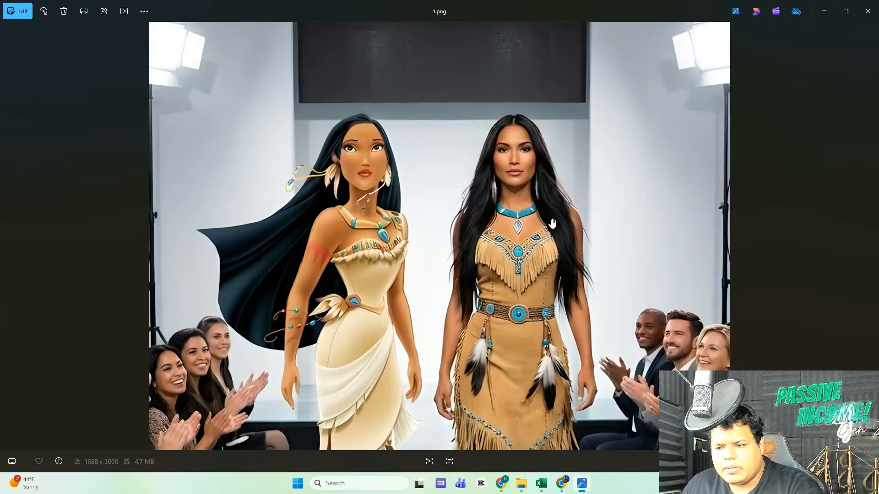
{"action": "left_click_drag", "start_coordinate": [610, 232], "coordinate": [558, 249]}
{"action": "left_click", "coordinate": [872, 10]}
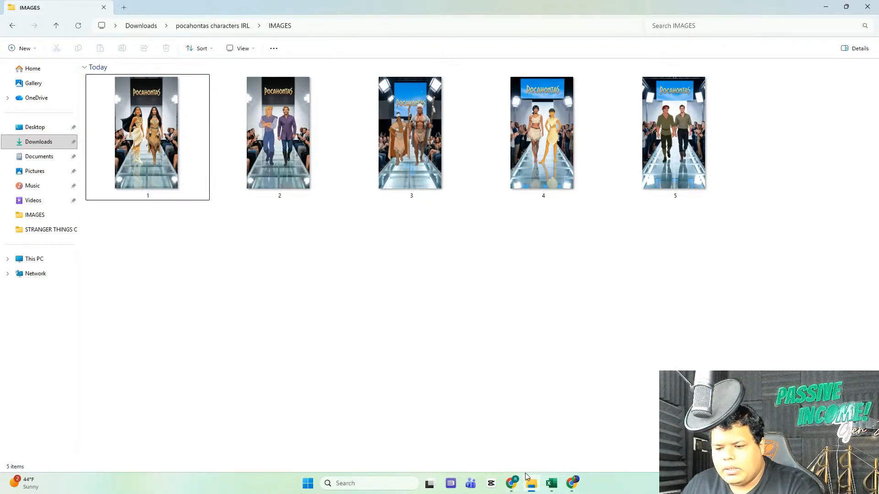
Step: Upload image 1 from the IMAGES folder to the Grok Imagine page in Chrome
{"action": "left_click", "coordinate": [511, 483]}
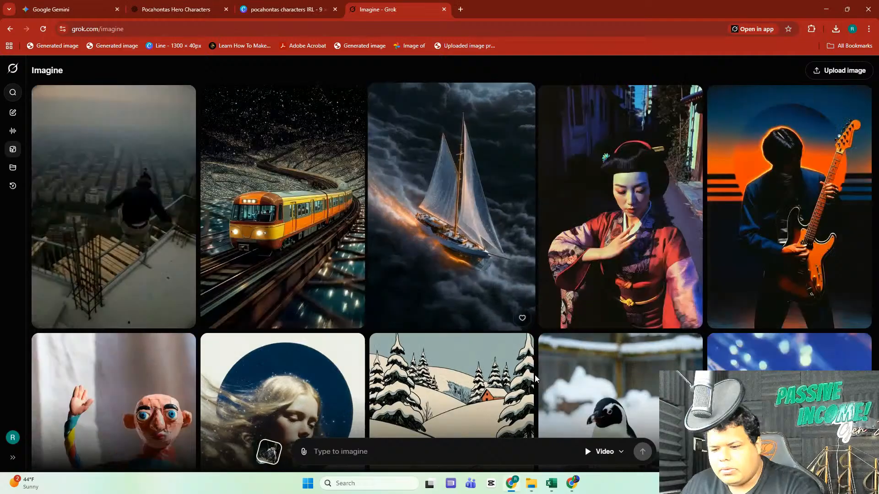
{"action": "left_click", "coordinate": [531, 483]}
{"action": "left_click_drag", "start_coordinate": [146, 143], "coordinate": [418, 377]}
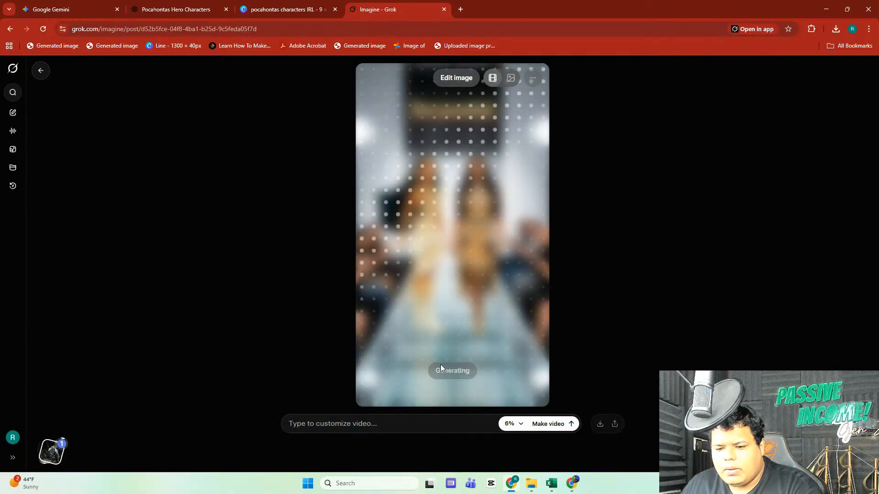
Step: Generate a video from the uploaded image with the prompt 'characters walking on the runway side by side " text on screen remains the same "'
{"action": "left_click", "coordinate": [363, 420]}
{"action": "type", "text": "POC"}
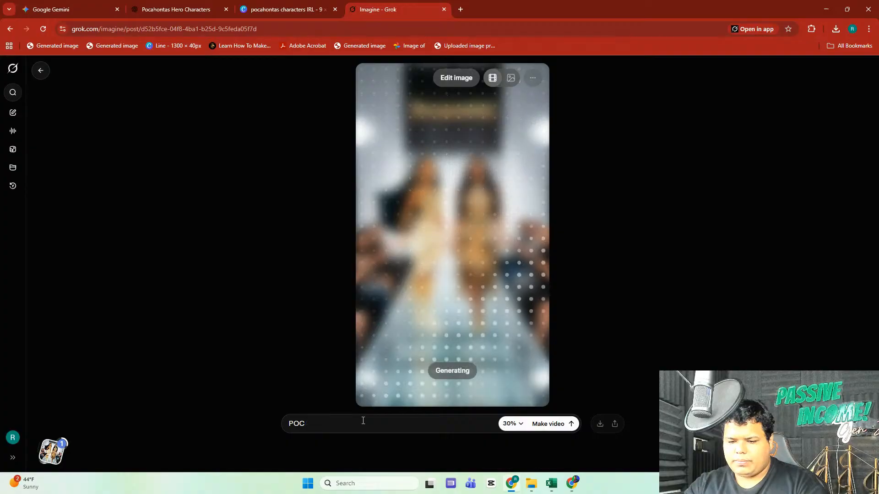
{"action": "key", "text": "BackSpace"}
{"action": "key", "text": "BackSpace"}
{"action": "key", "text": "BackSpace"}
{"action": "type", "text": "chara"}
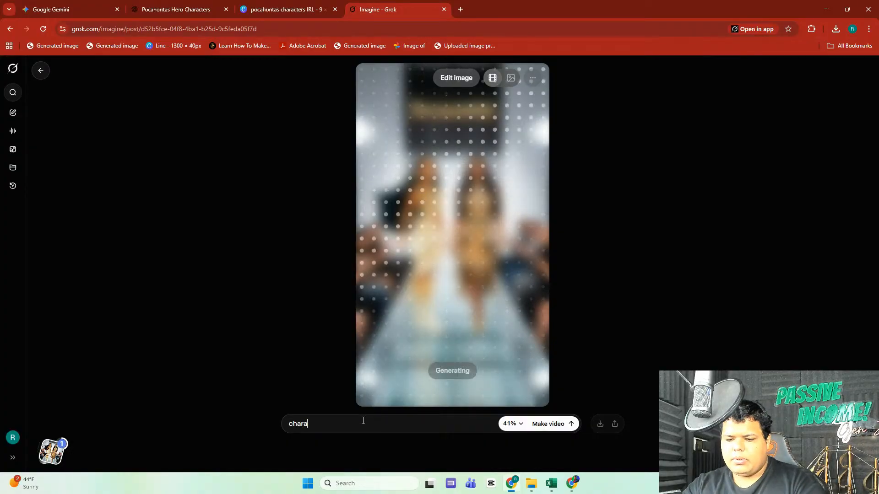
{"action": "type", "text": "cters wal"}
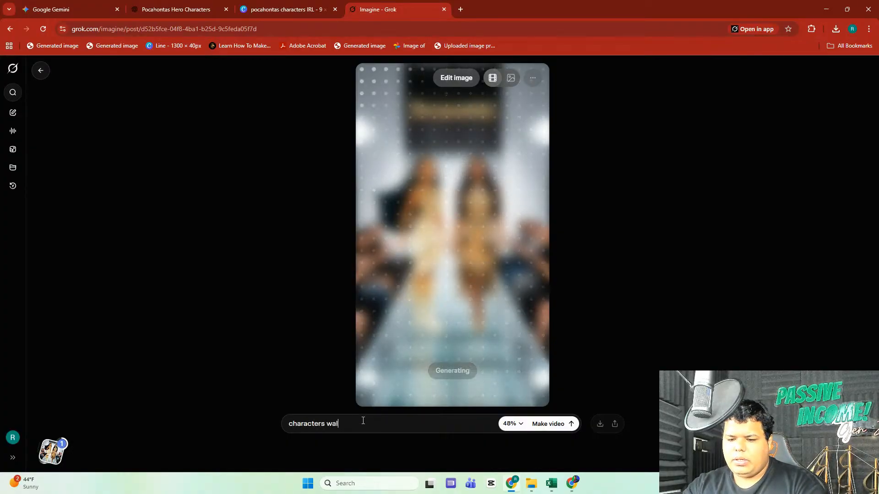
{"action": "type", "text": "king on the runw"}
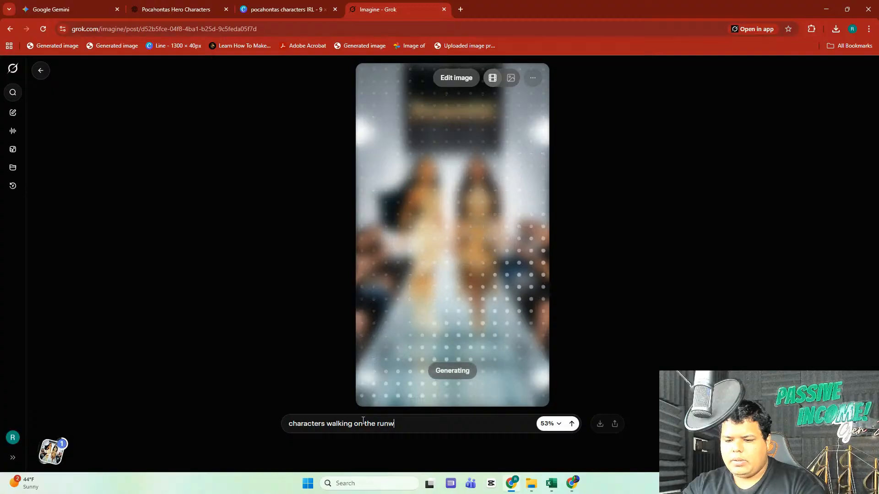
{"action": "type", "text": "ay side by side"}
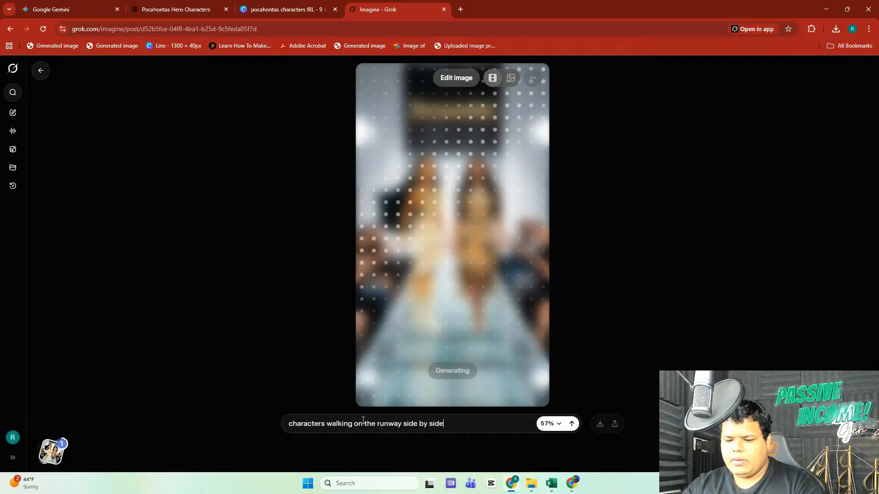
{"action": "type", "text": " \" text on"}
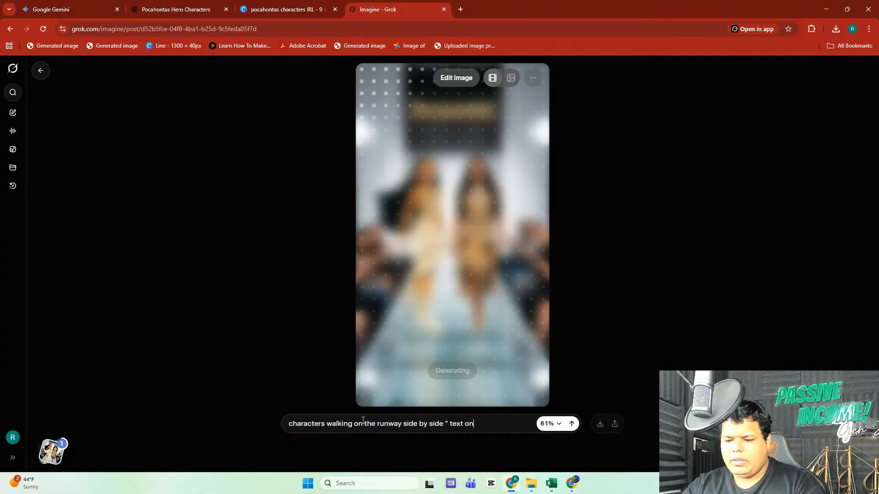
{"action": "type", "text": " screen remains the same \""}
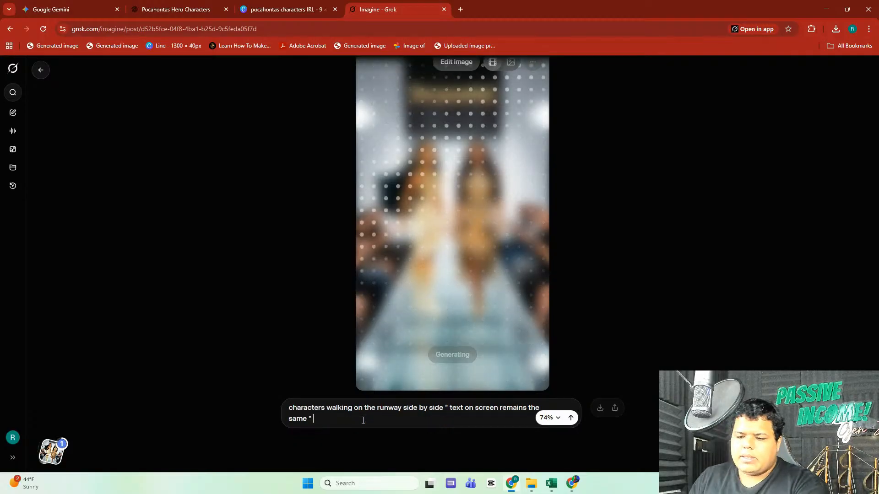
{"action": "key", "text": "ctrl+a"}
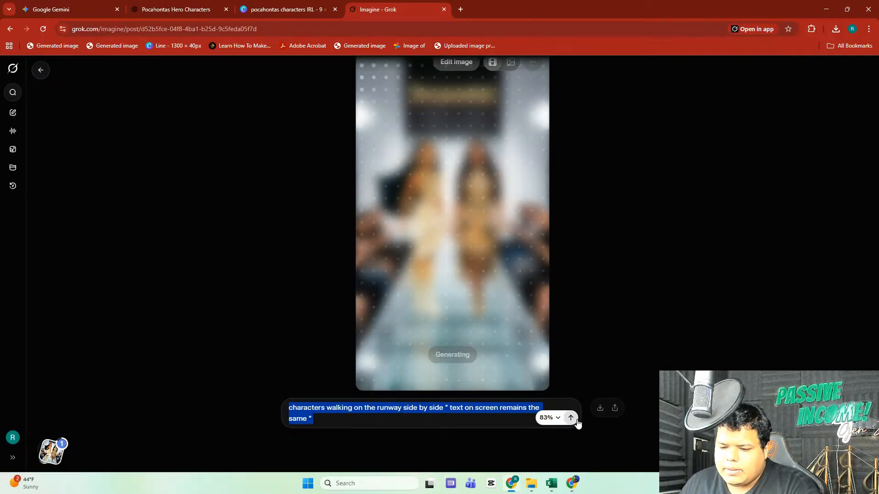
{"action": "left_click", "coordinate": [570, 417]}
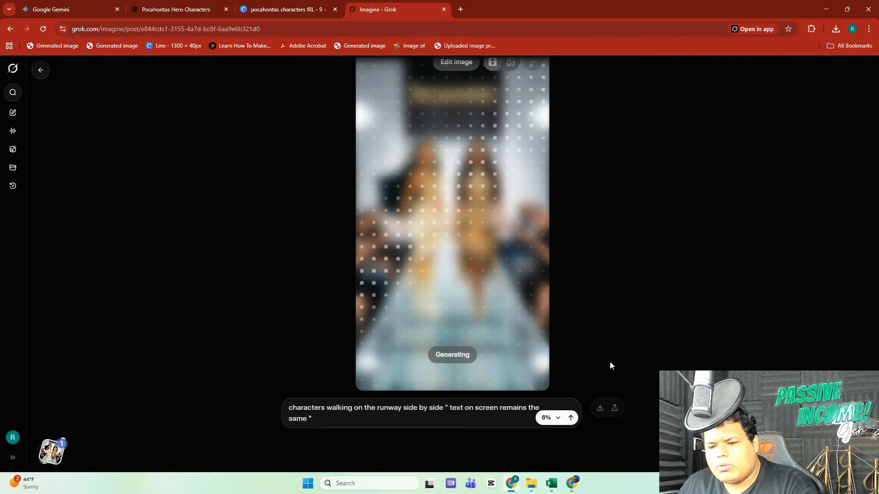
Step: Open youtube.com in a new browser tab and search it for "pocahontas music"
{"action": "left_click", "coordinate": [460, 9]}
{"action": "type", "text": "youtube.com"}
{"action": "key", "text": "Return"}
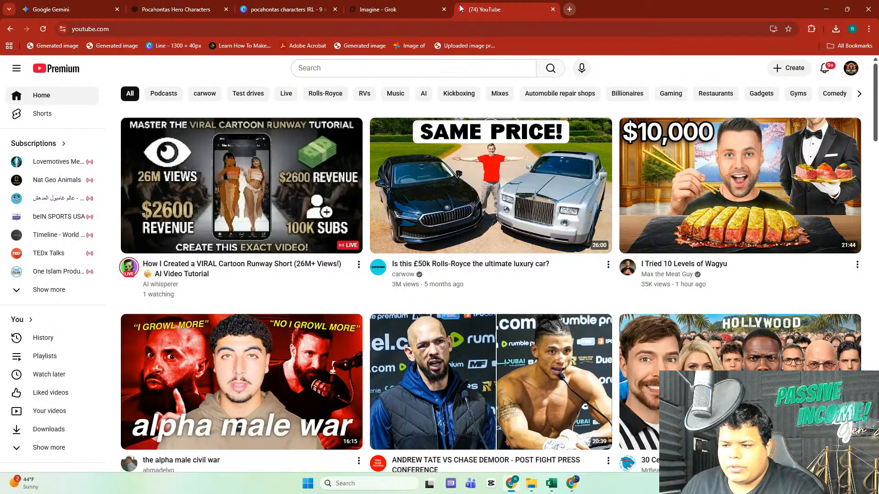
{"action": "left_click", "coordinate": [302, 67]}
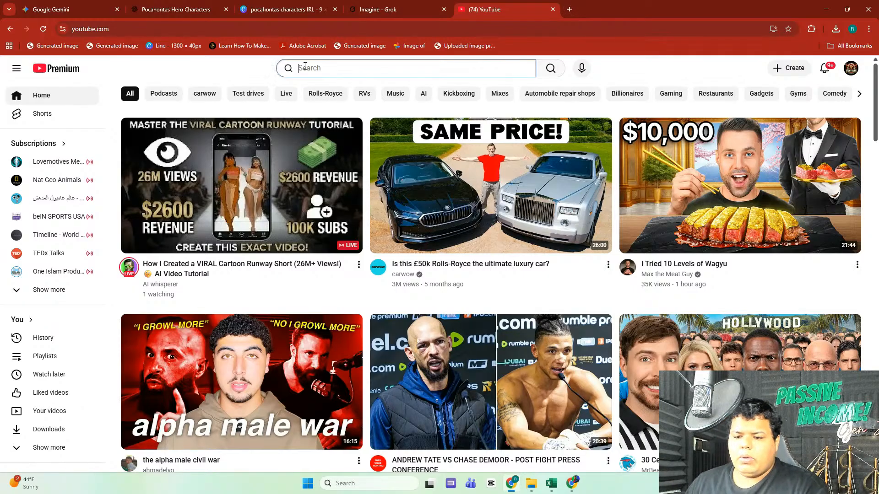
{"action": "type", "text": "pocahontas m"}
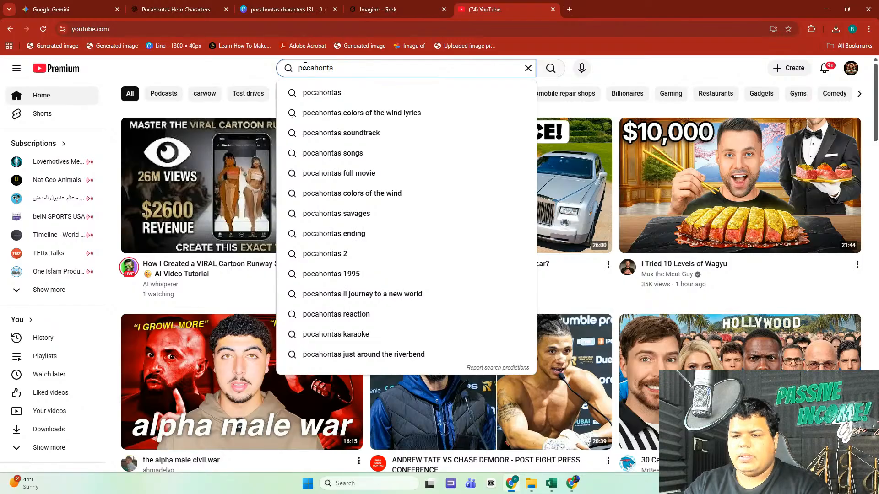
{"action": "type", "text": "usic"}
{"action": "key", "text": "Return"}
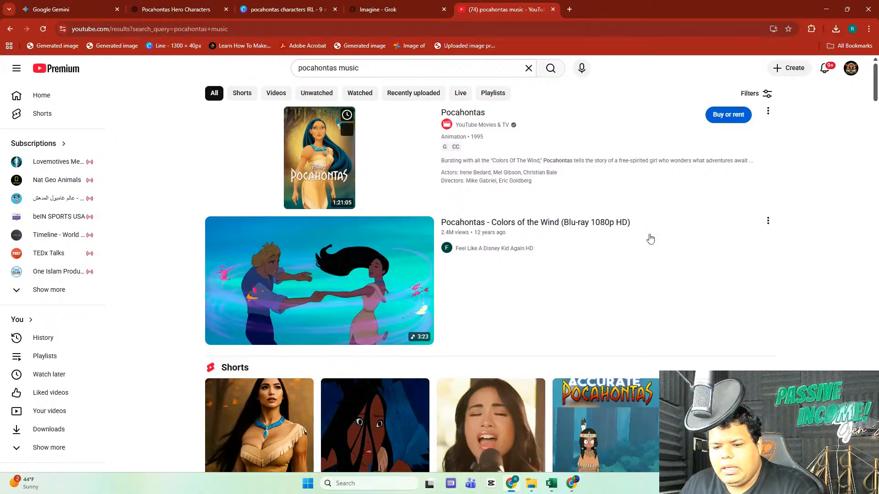
Step: Open the Short "Pocahontas Characters Brought to Life!" from the search results and go to its creator's channel
{"action": "scroll", "coordinate": [649, 237], "scroll_direction": "down", "scroll_amount": 4}
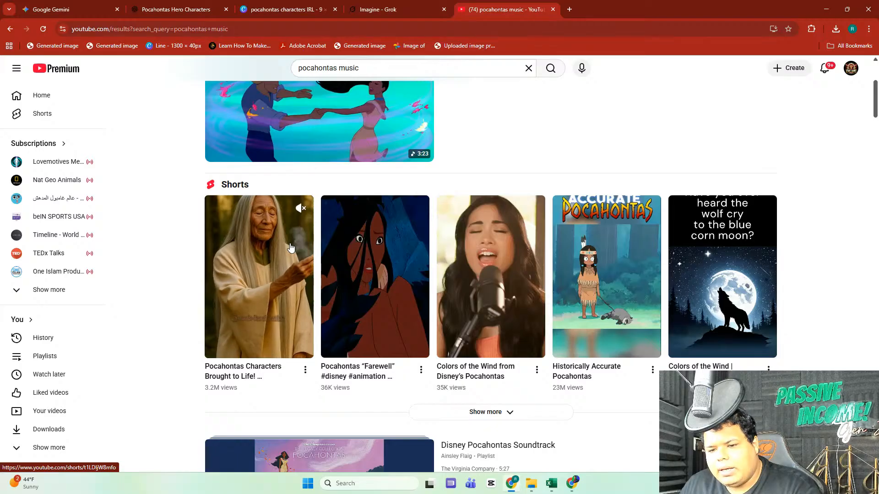
{"action": "left_click", "coordinate": [272, 323]}
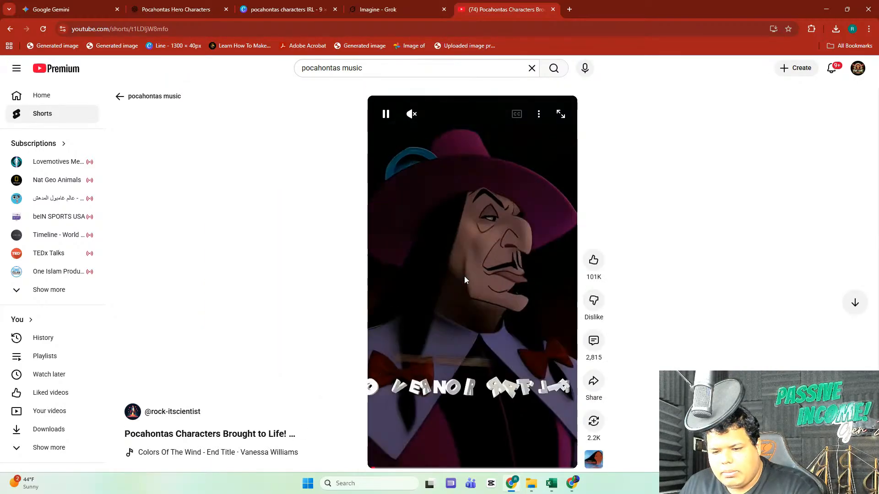
{"action": "left_click", "coordinate": [175, 412]}
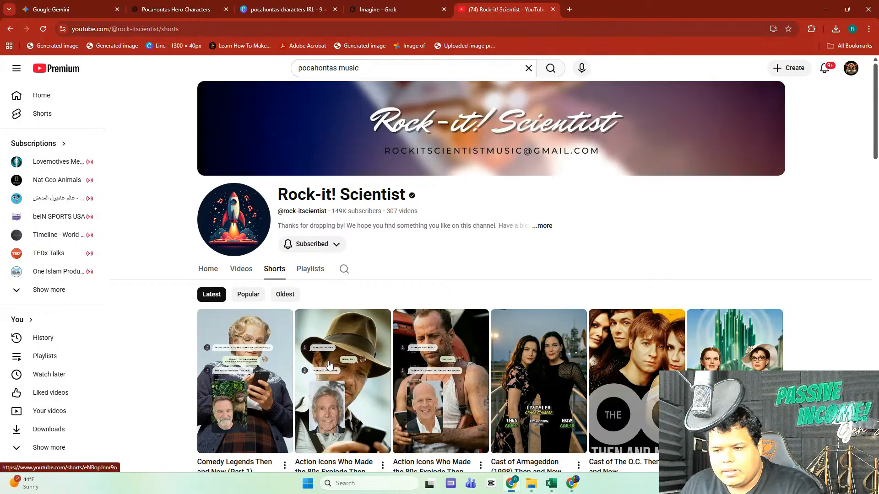
Step: Browse the Rock-it! Scientist channel's latest Shorts, and sort them by Popular to examine the most viewed character videos
{"action": "scroll", "coordinate": [866, 255], "scroll_direction": "down", "scroll_amount": 3}
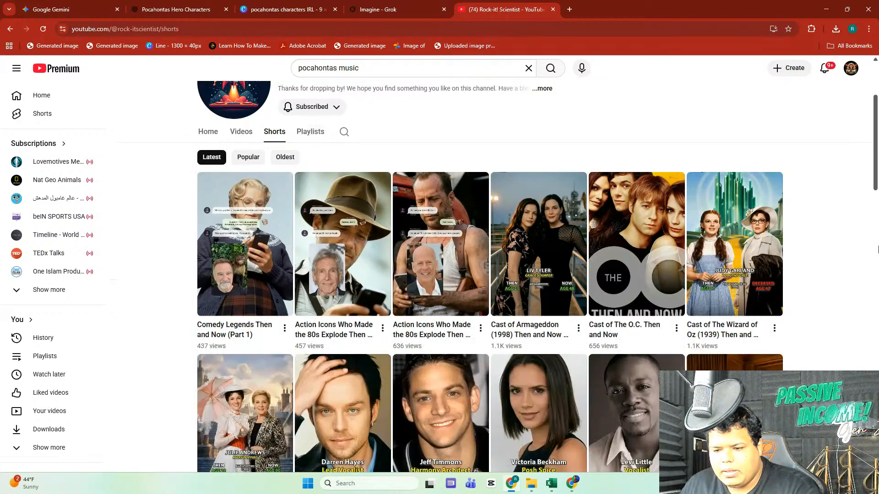
{"action": "scroll", "coordinate": [866, 255], "scroll_direction": "down", "scroll_amount": 3}
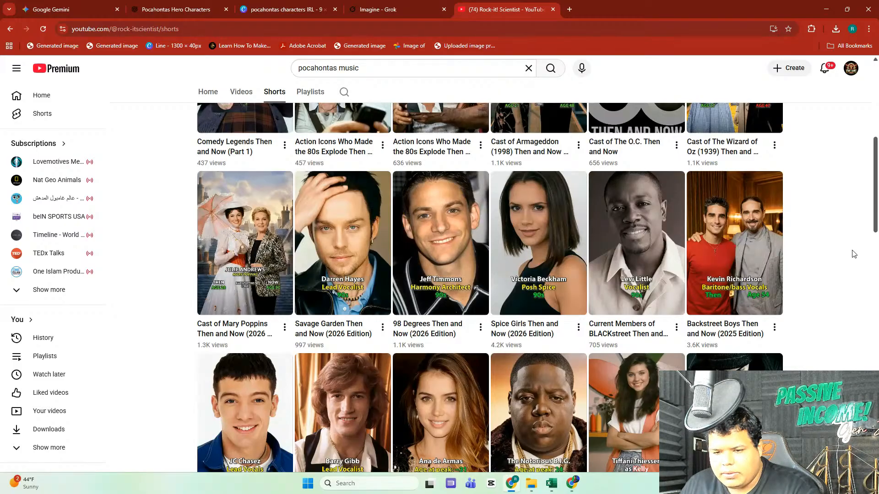
{"action": "scroll", "coordinate": [854, 254], "scroll_direction": "down", "scroll_amount": 5}
{"action": "scroll", "coordinate": [327, 282], "scroll_direction": "up", "scroll_amount": 10}
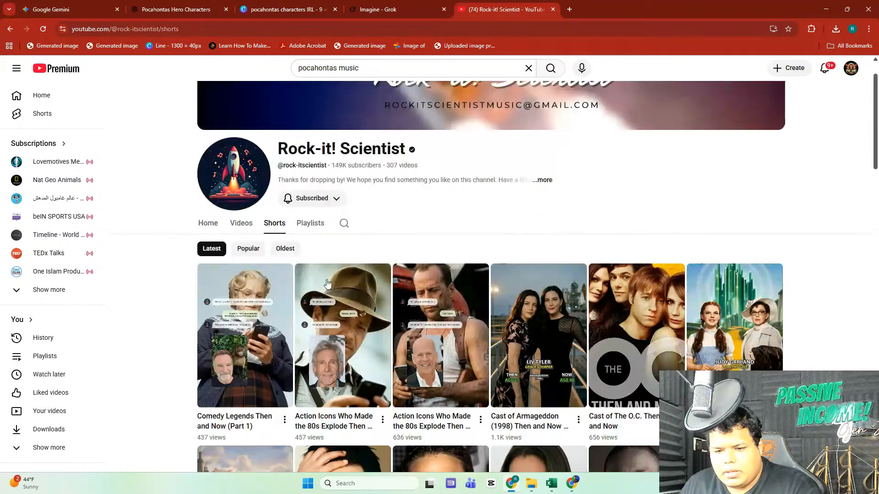
{"action": "left_click", "coordinate": [239, 251]}
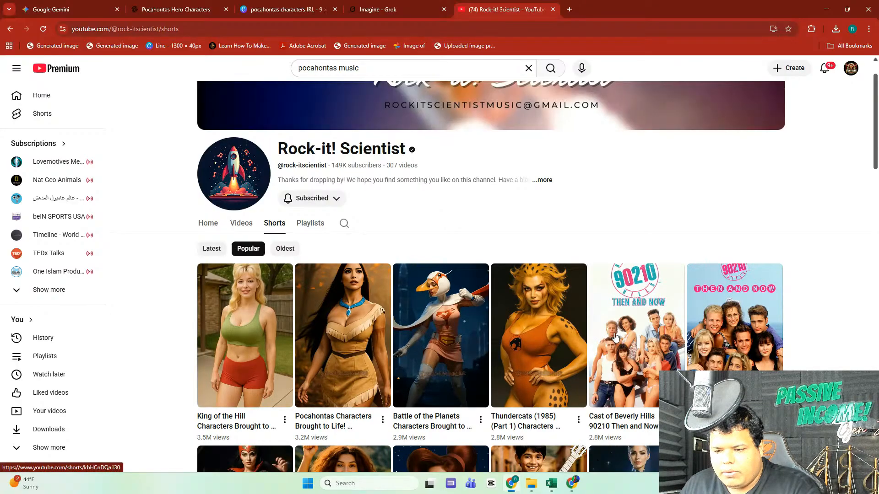
{"action": "scroll", "coordinate": [525, 310], "scroll_direction": "down", "scroll_amount": 2}
{"action": "scroll", "coordinate": [526, 304], "scroll_direction": "down", "scroll_amount": 3}
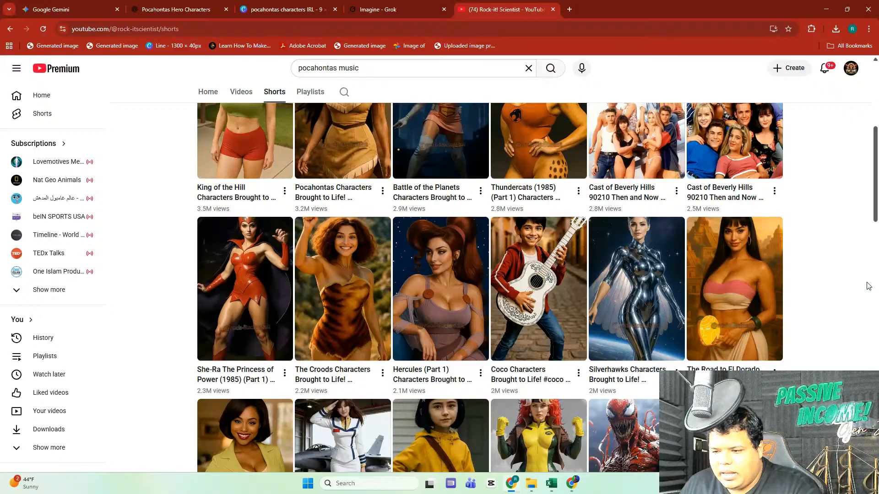
{"action": "scroll", "coordinate": [868, 286], "scroll_direction": "down", "scroll_amount": 2}
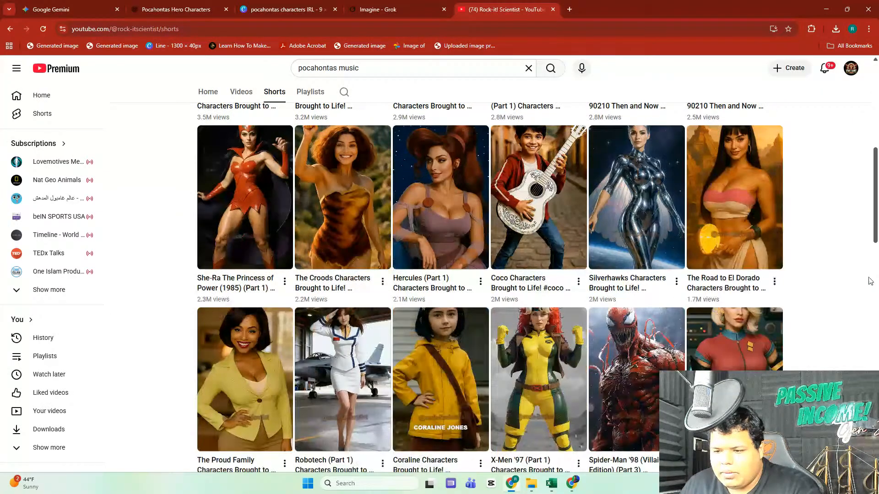
{"action": "scroll", "coordinate": [870, 281], "scroll_direction": "down", "scroll_amount": 4}
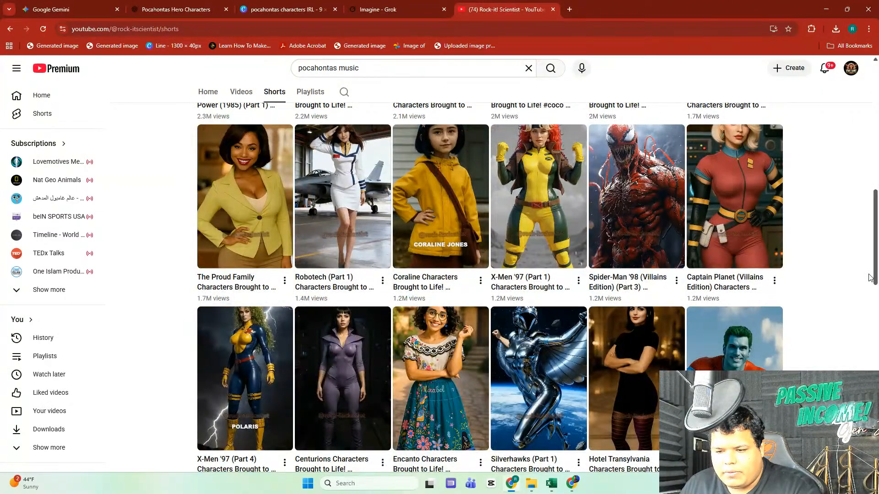
{"action": "scroll", "coordinate": [869, 278], "scroll_direction": "down", "scroll_amount": 4}
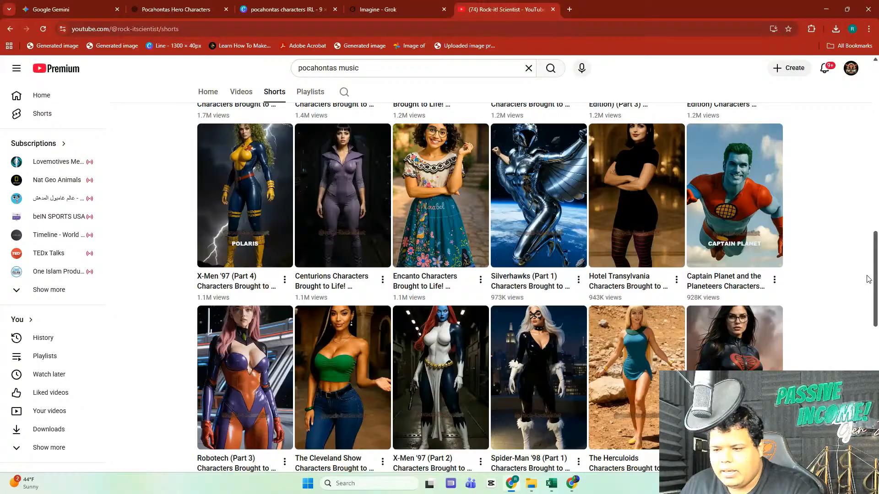
Step: Examine the rest of the channel's most popular Shorts and its full description, and close the YouTube tab
{"action": "scroll", "coordinate": [868, 279], "scroll_direction": "down", "scroll_amount": 4}
{"action": "scroll", "coordinate": [868, 279], "scroll_direction": "down", "scroll_amount": 2}
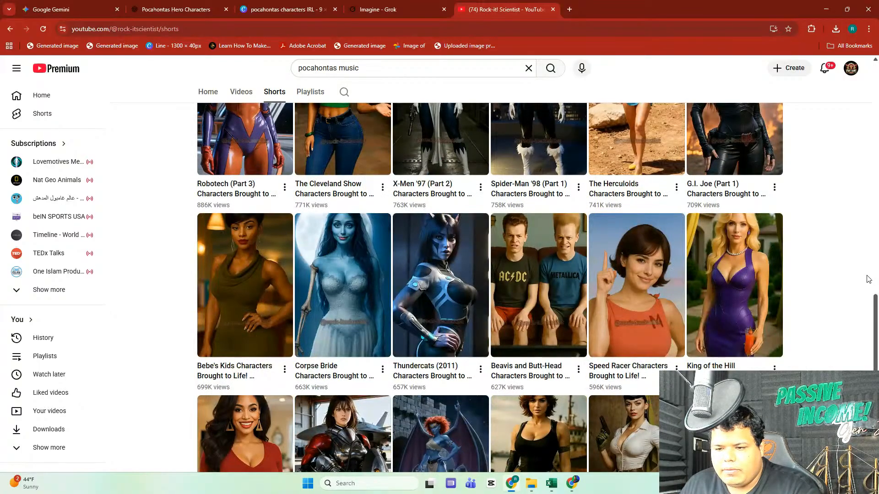
{"action": "scroll", "coordinate": [868, 279], "scroll_direction": "down", "scroll_amount": 6}
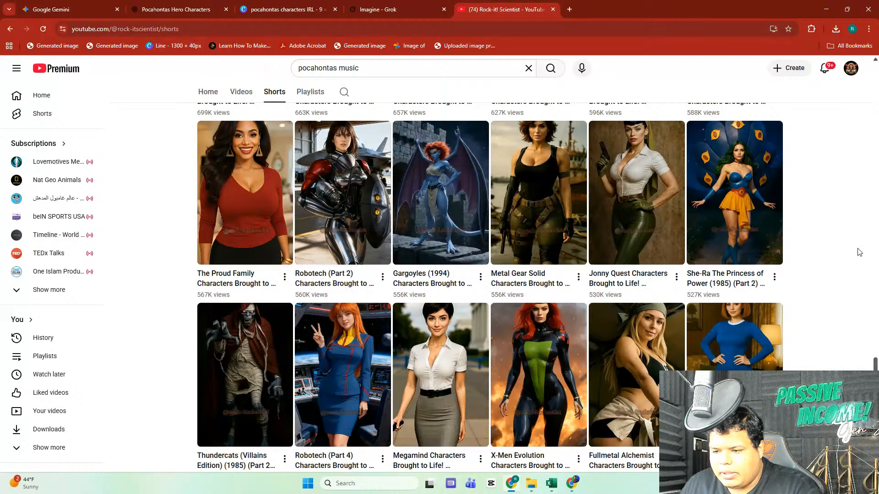
{"action": "scroll", "coordinate": [862, 253], "scroll_direction": "up", "scroll_amount": 20}
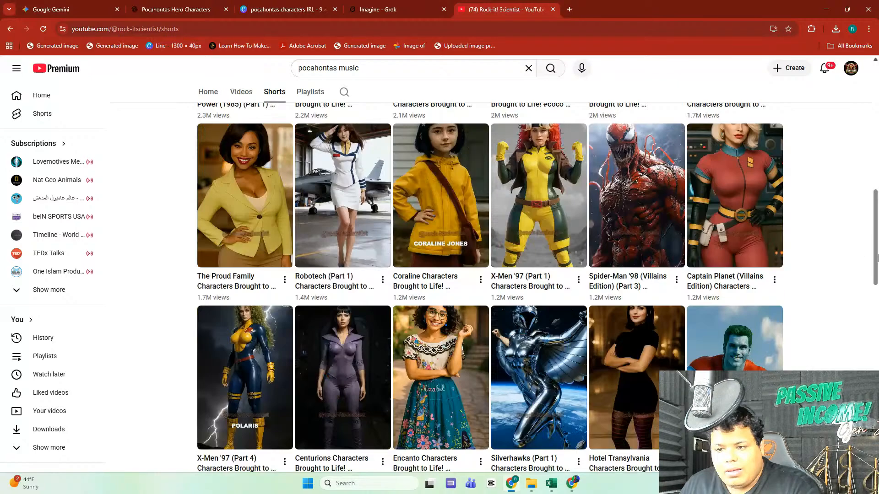
{"action": "scroll", "coordinate": [612, 172], "scroll_direction": "down", "scroll_amount": 2}
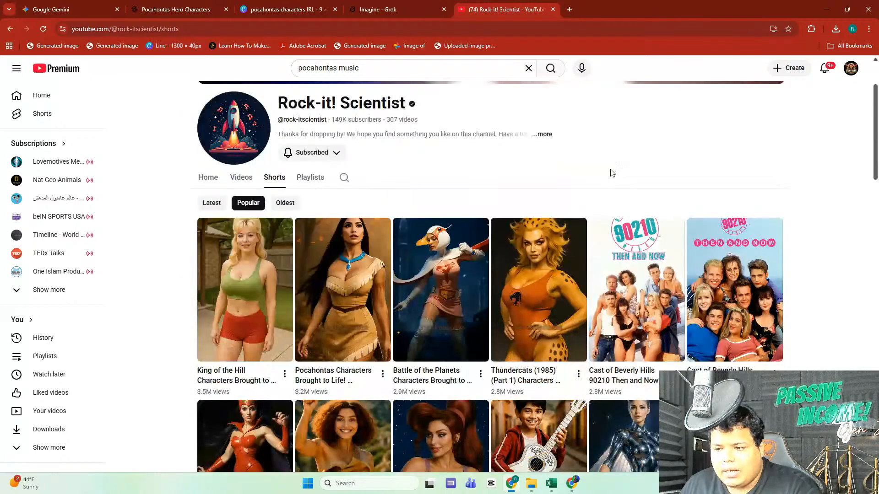
{"action": "left_click", "coordinate": [544, 134]}
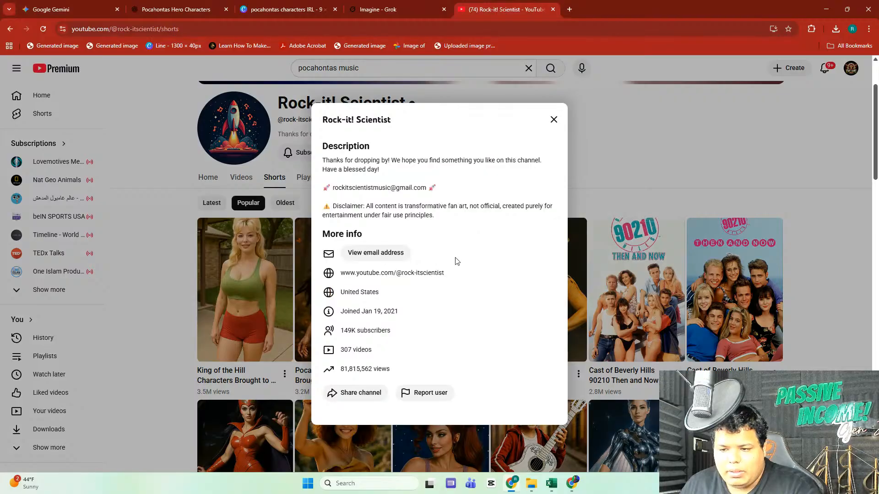
{"action": "left_click", "coordinate": [553, 120]}
{"action": "scroll", "coordinate": [473, 83], "scroll_direction": "up", "scroll_amount": 2}
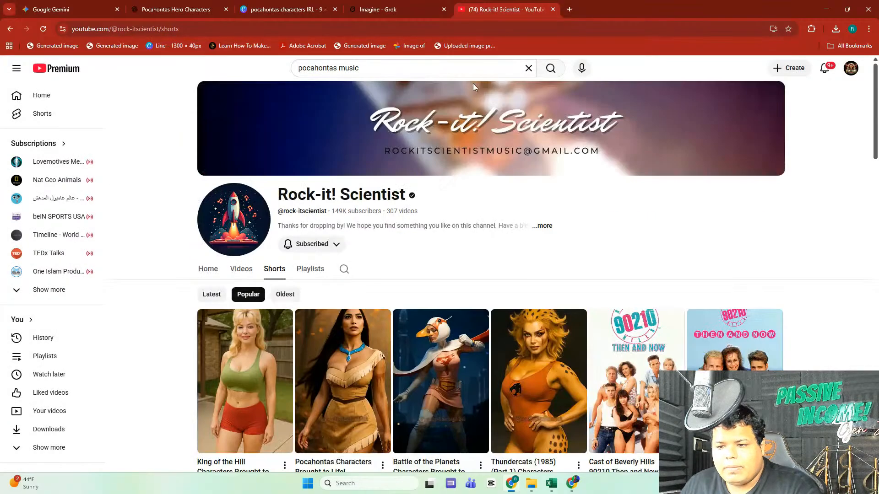
{"action": "left_click", "coordinate": [552, 10]}
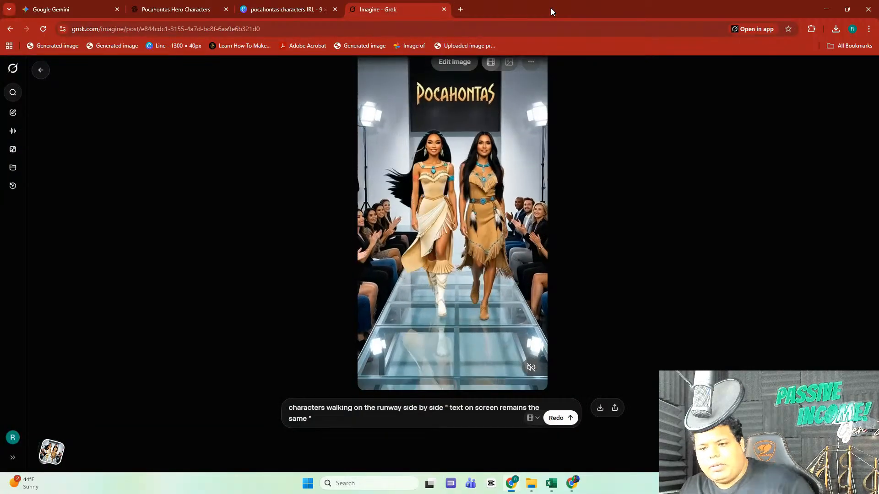
Step: Reword the start of the video prompt to "cartoon character and real character walking on the runway side by side"
{"action": "mouse_move", "coordinate": [388, 276]}
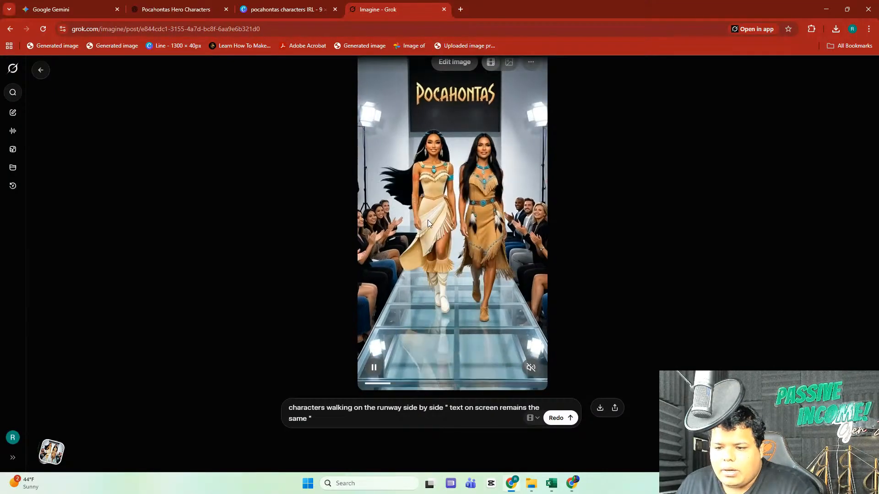
{"action": "left_click", "coordinate": [291, 408]}
{"action": "type", "text": "cartoon"}
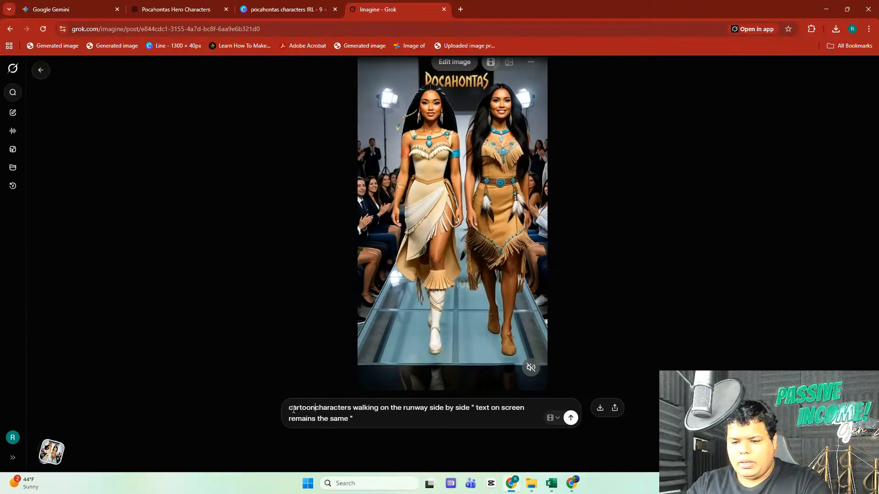
{"action": "left_click", "coordinate": [353, 409]}
{"action": "key", "text": "BackSpace"}
{"action": "key", "text": "BackSpace"}
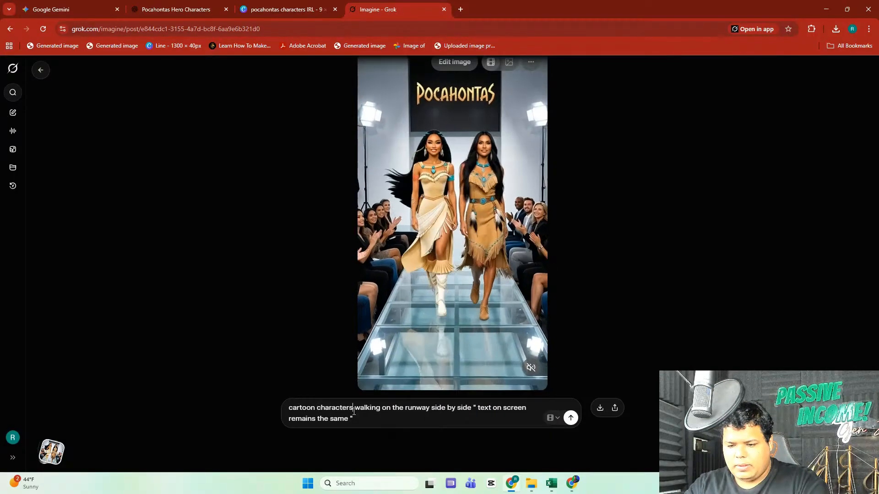
{"action": "type", "text": "and "}
{"action": "type", "text": "real charac"}
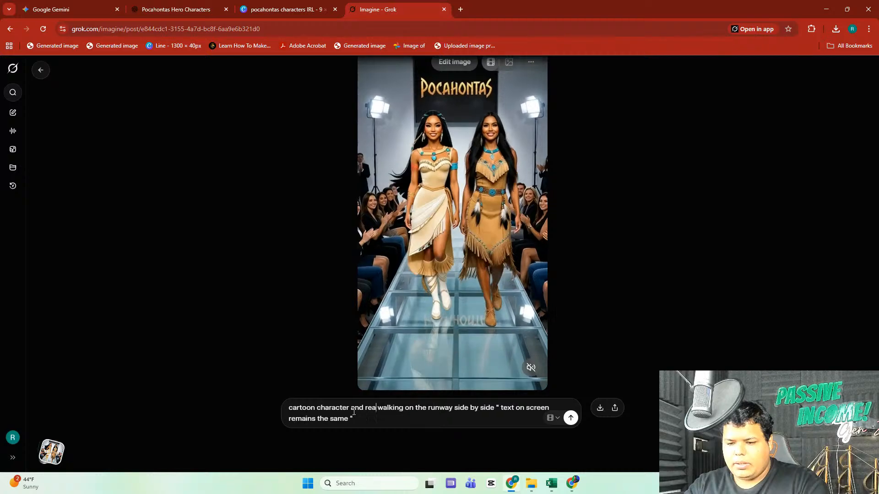
{"action": "type", "text": "ter"}
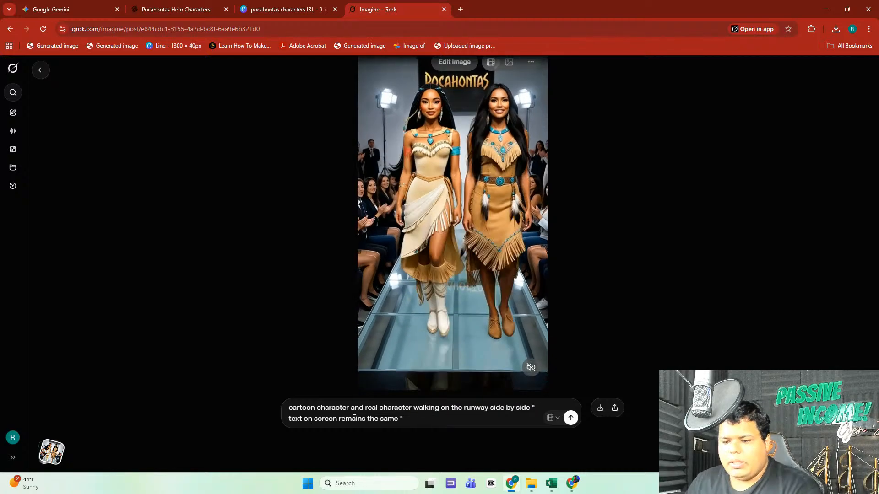
Step: Add "the cartoon character remains the same." to the end of the prompt and generate the video again
{"action": "left_click", "coordinate": [428, 419]}
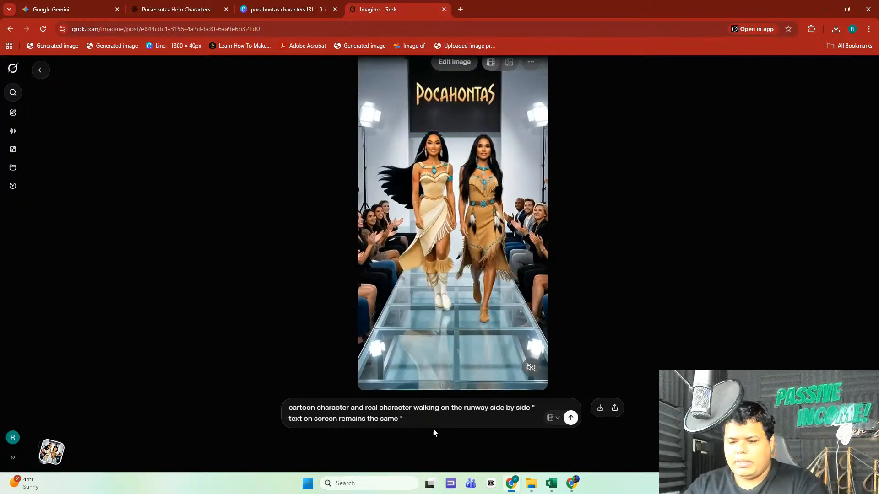
{"action": "type", "text": "the ch"}
{"action": "key", "text": "BackSpace"}
{"action": "type", "text": "a"}
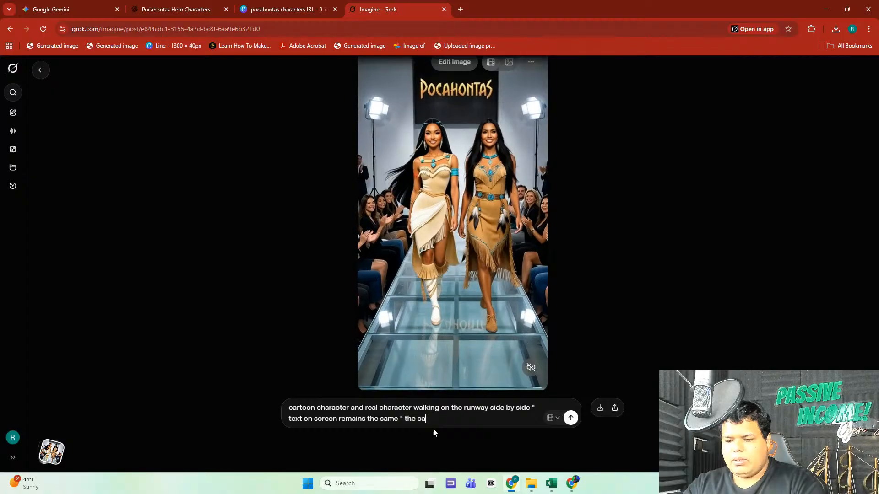
{"action": "type", "text": "rtoon characte"}
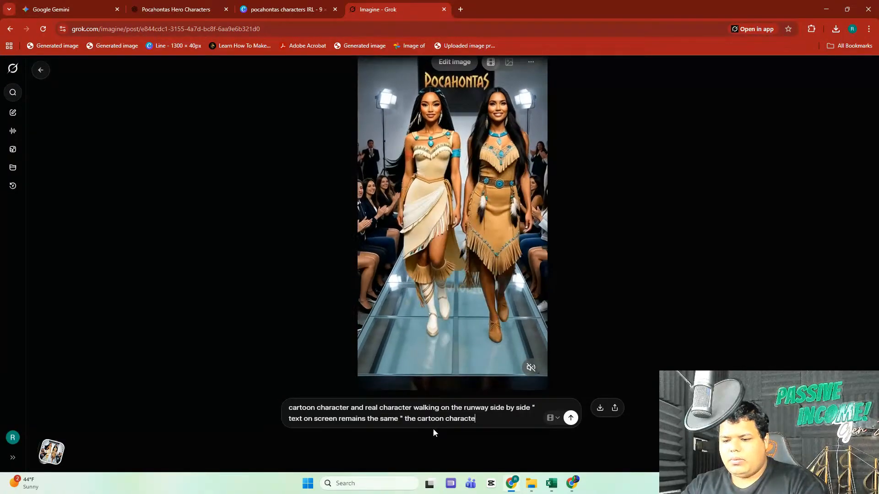
{"action": "type", "text": "r remains the same."}
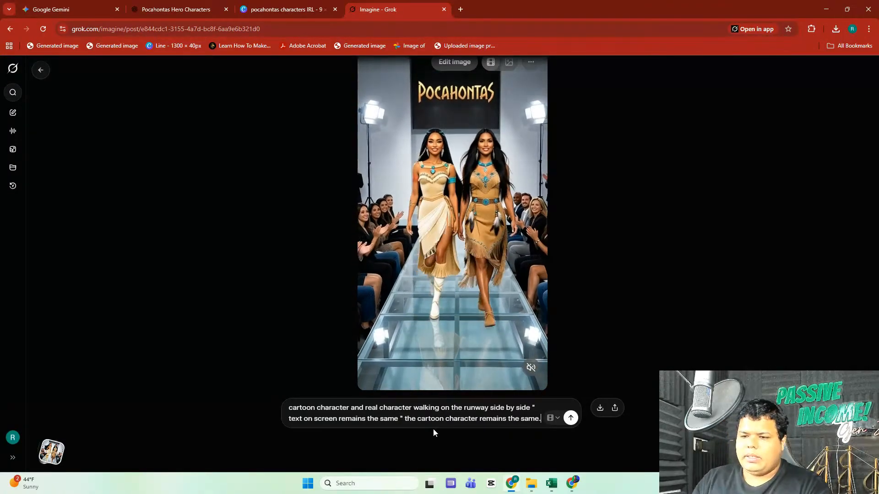
{"action": "key", "text": "Return"}
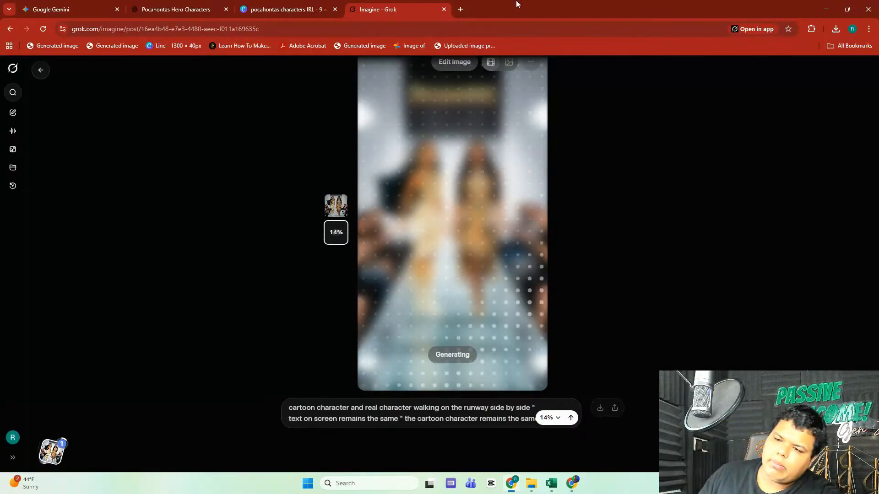
Step: Search Google for "social plug" in a new browser tab and open the Socialplug website from the results
{"action": "left_click", "coordinate": [460, 7]}
{"action": "type", "text": "g"}
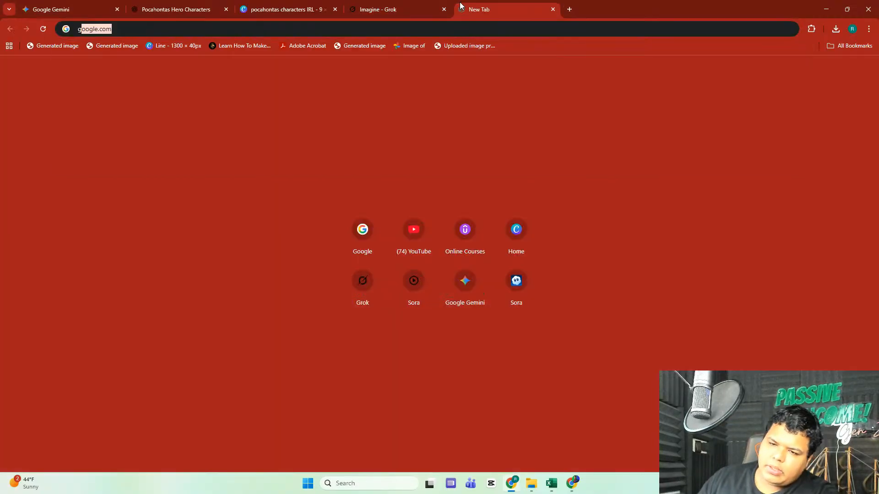
{"action": "key", "text": "Return"}
{"action": "type", "text": "social plug"}
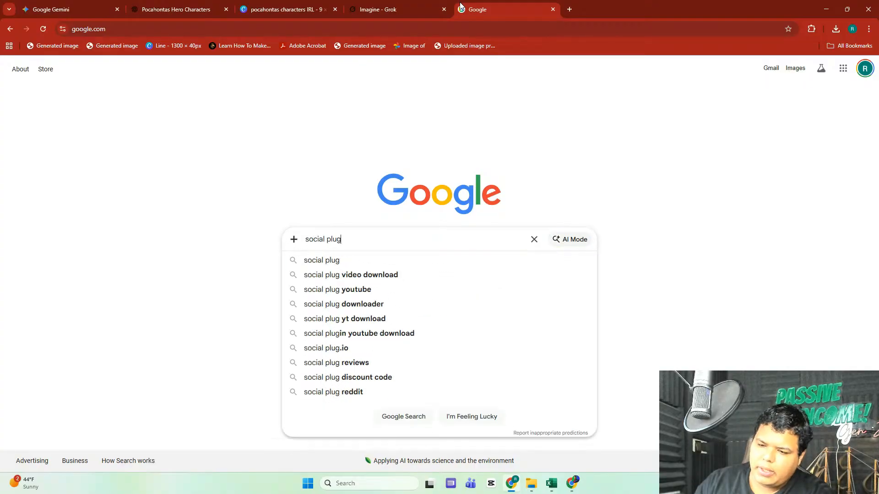
{"action": "key", "text": "Return"}
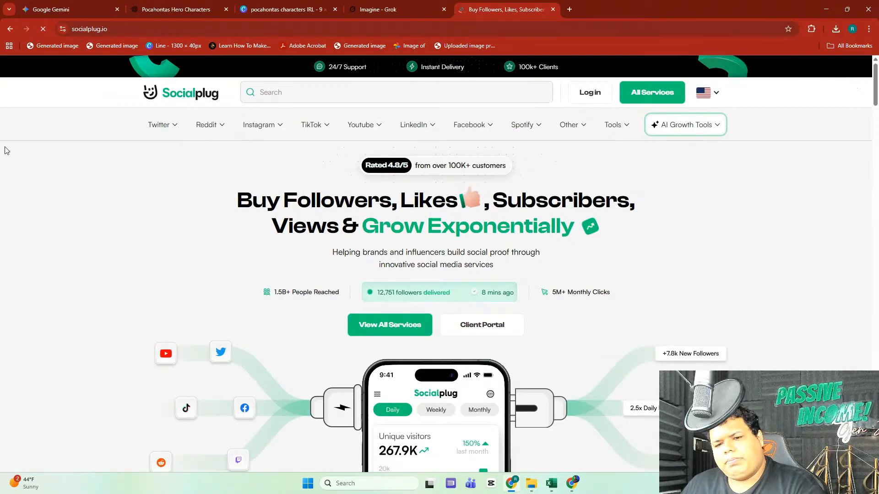
{"action": "left_click", "coordinate": [11, 29]}
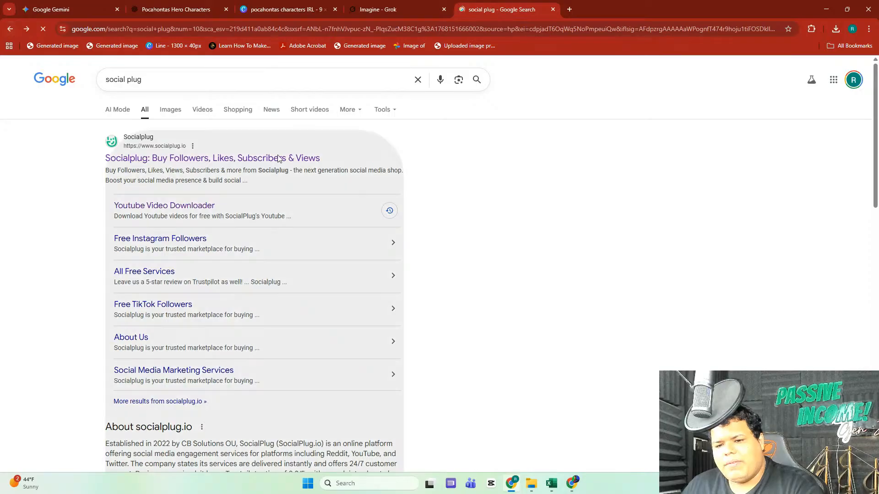
{"action": "left_click", "coordinate": [255, 160]}
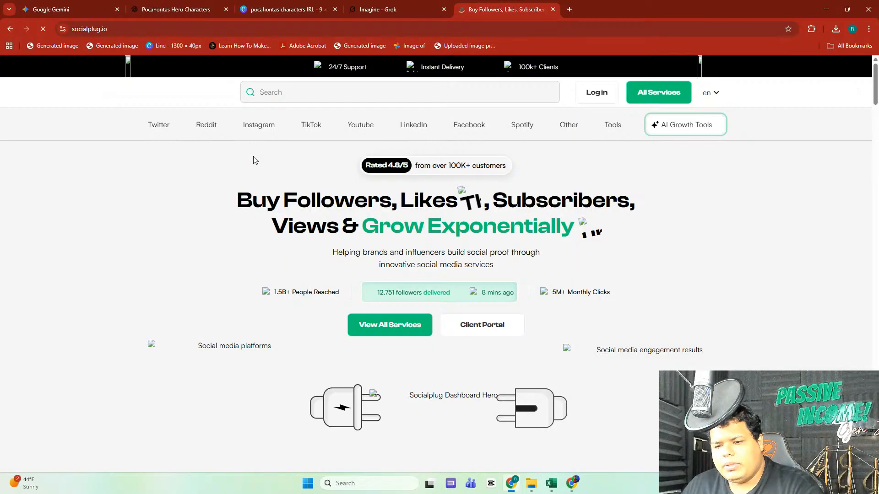
Step: Find the Youtube category under All Marketing Services and open the order page for Youtube subscribers
{"action": "scroll", "coordinate": [732, 302], "scroll_direction": "down", "scroll_amount": 4}
{"action": "scroll", "coordinate": [755, 282], "scroll_direction": "up", "scroll_amount": 2}
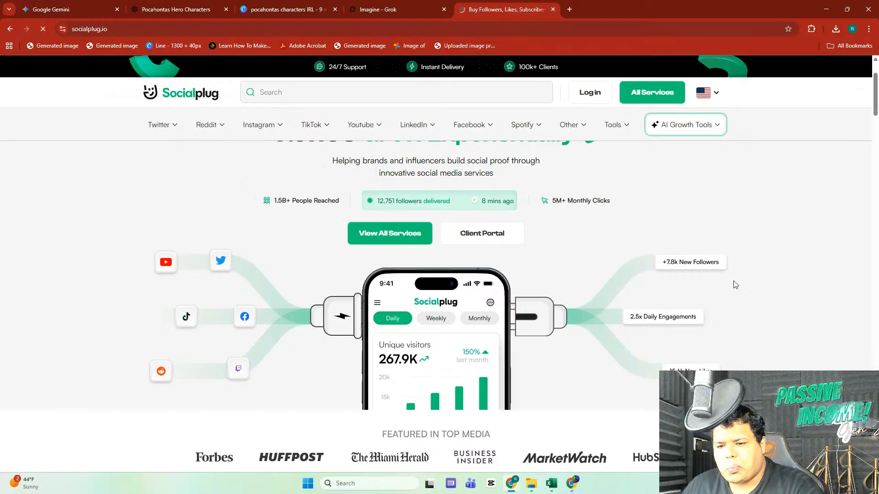
{"action": "scroll", "coordinate": [747, 276], "scroll_direction": "down", "scroll_amount": 5}
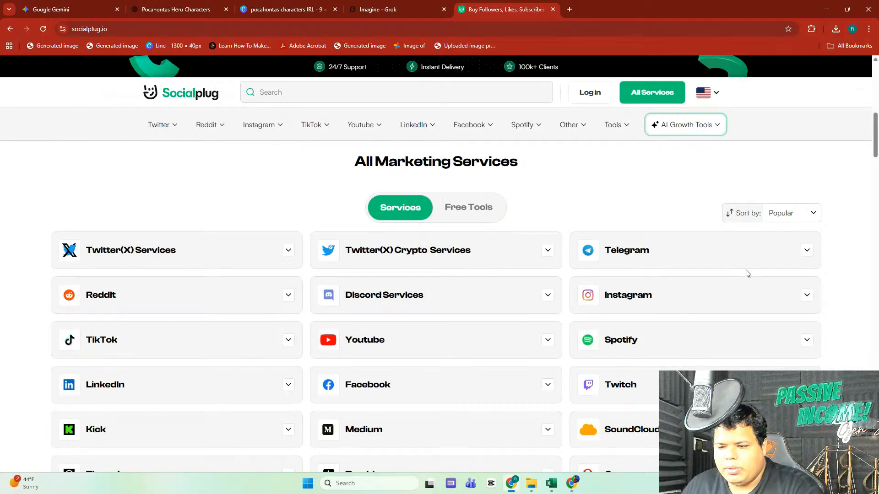
{"action": "left_click", "coordinate": [533, 339]}
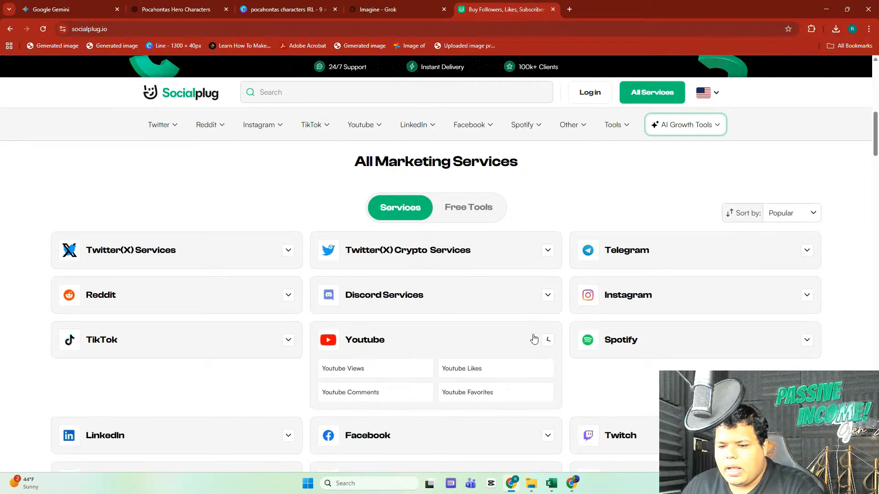
{"action": "scroll", "coordinate": [576, 308], "scroll_direction": "down", "scroll_amount": 3}
{"action": "left_click", "coordinate": [350, 310]}
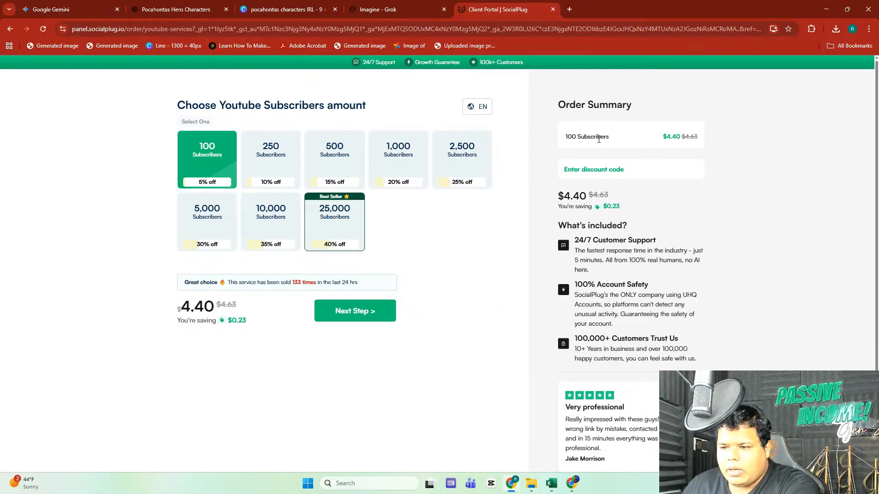
Step: Compare the prices of the 250, 10,000 and 25,000 subscriber packages, and close the Socialplug tab to return to the generated Grok video
{"action": "left_click", "coordinate": [280, 173]}
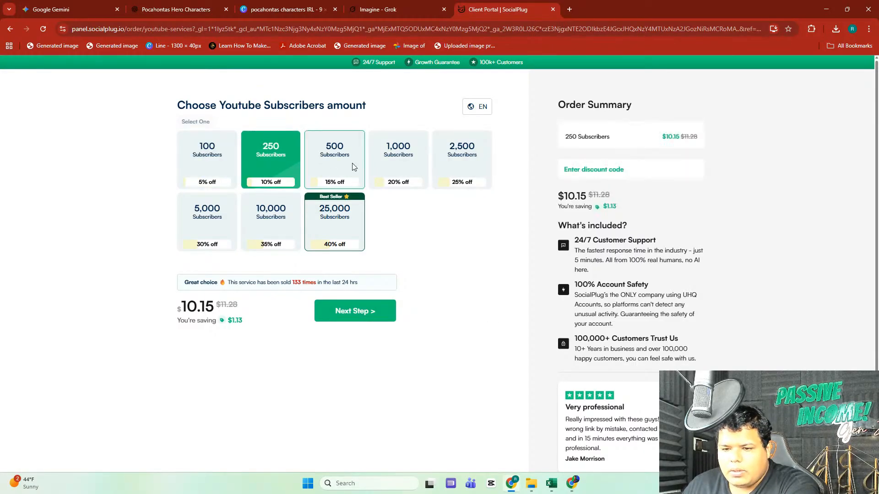
{"action": "left_click", "coordinate": [263, 216]}
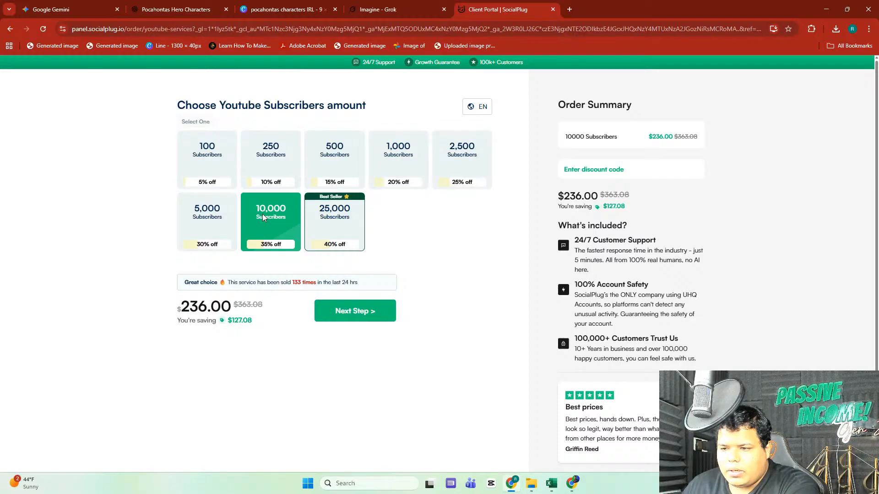
{"action": "left_click", "coordinate": [328, 226]}
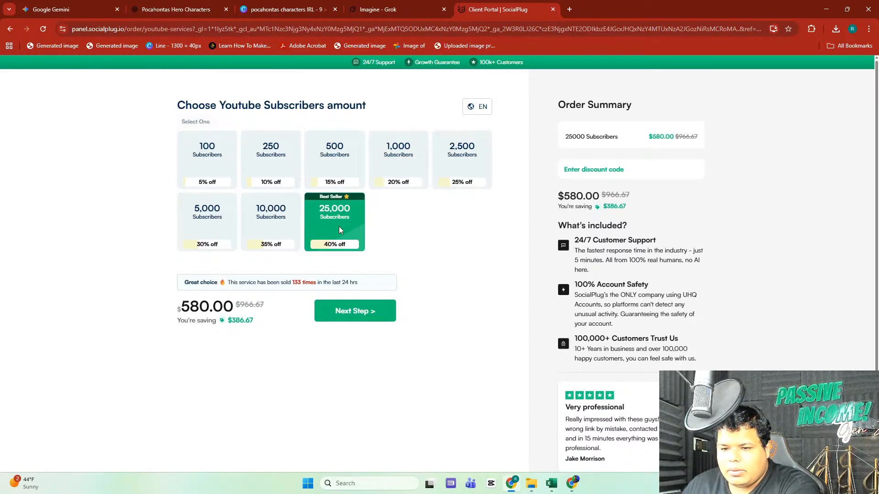
{"action": "left_click", "coordinate": [279, 222]}
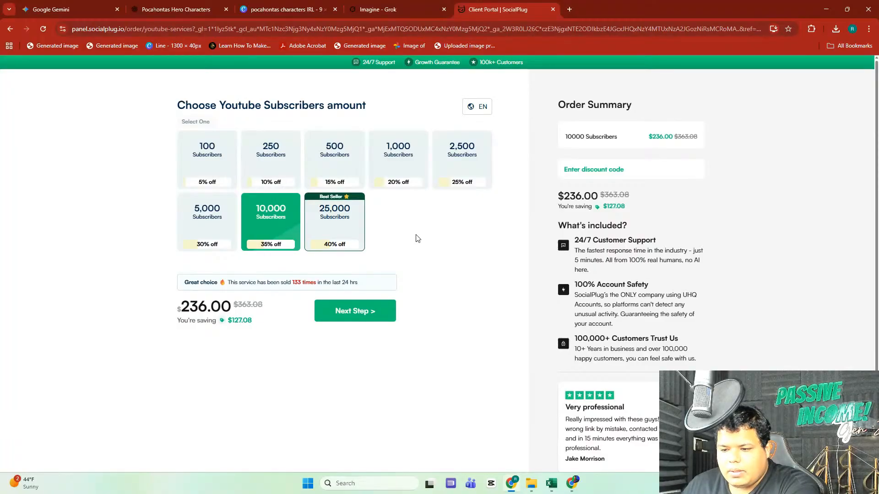
{"action": "scroll", "coordinate": [425, 237], "scroll_direction": "down", "scroll_amount": 1}
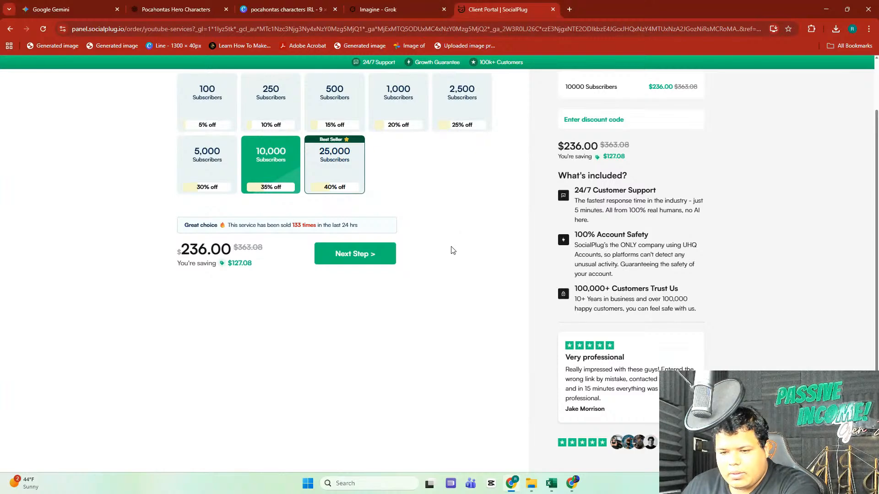
{"action": "scroll", "coordinate": [453, 250], "scroll_direction": "up", "scroll_amount": 1}
{"action": "left_click", "coordinate": [327, 226]}
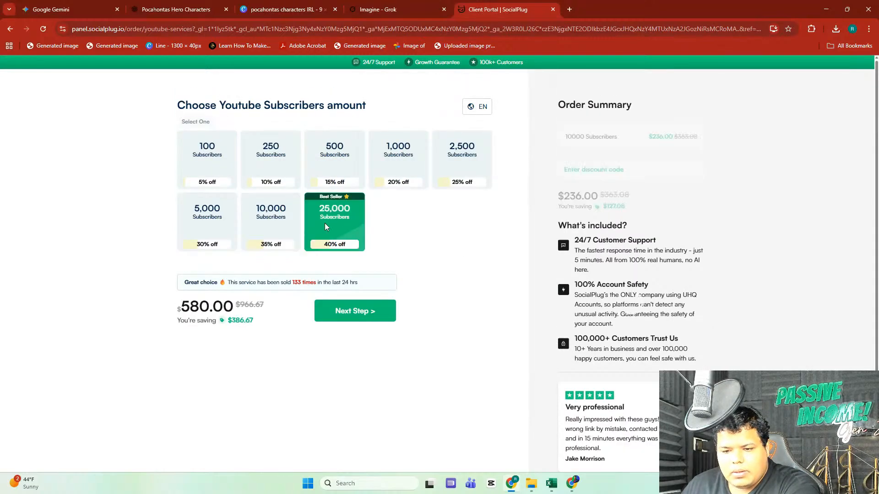
{"action": "left_click", "coordinate": [265, 222]}
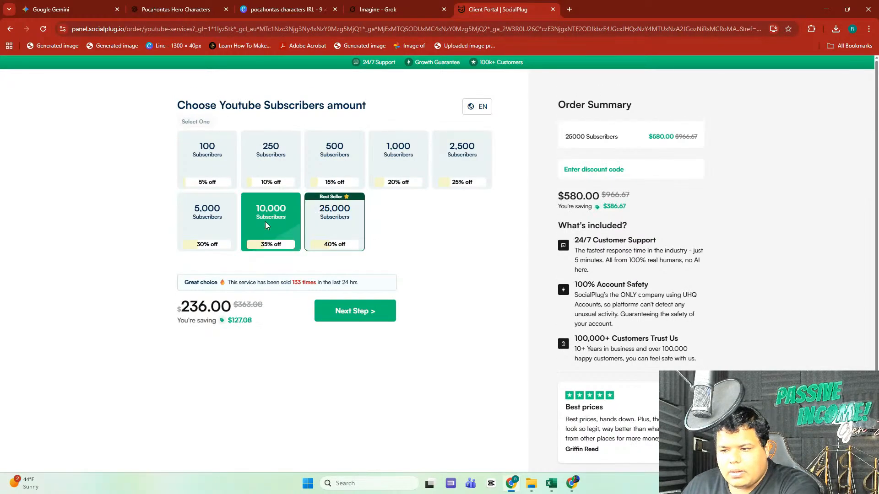
{"action": "left_click", "coordinate": [553, 10]}
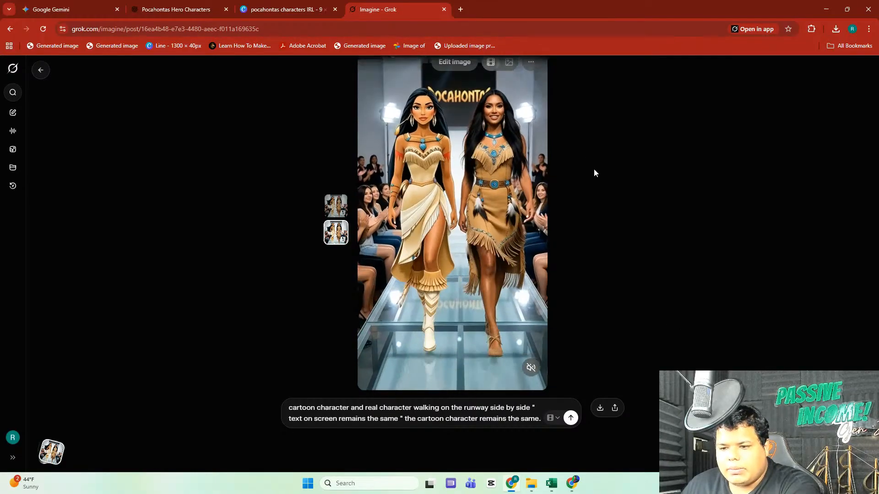
{"action": "scroll", "coordinate": [605, 185], "scroll_direction": "up", "scroll_amount": 1}
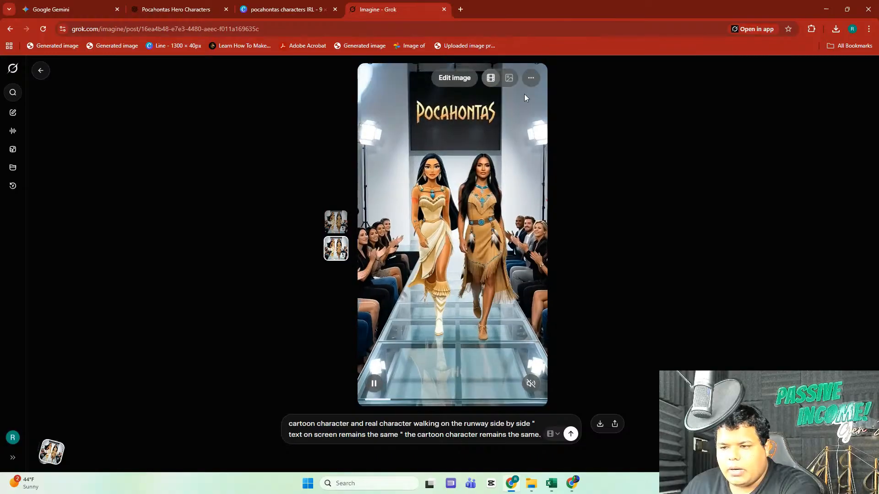
Step: Upscale the generated Pocahontas runway video to HD and download it
{"action": "left_click", "coordinate": [530, 78]}
{"action": "left_click", "coordinate": [512, 166]}
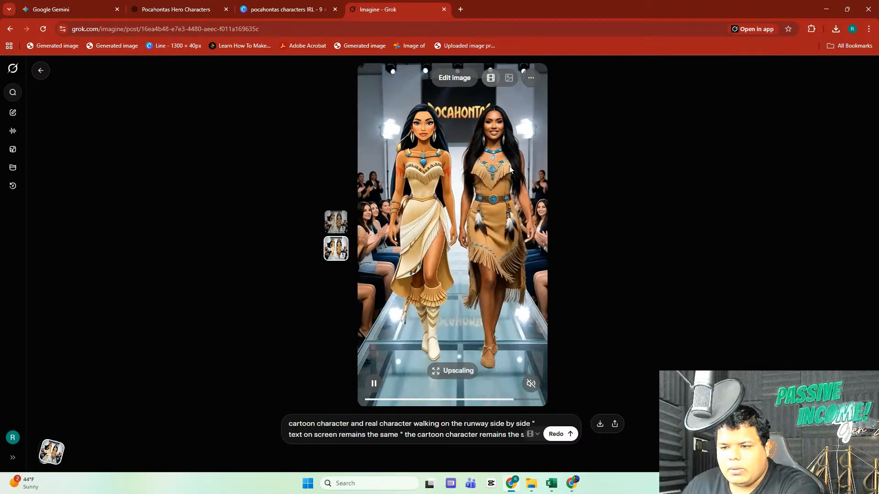
{"action": "left_click", "coordinate": [528, 79]}
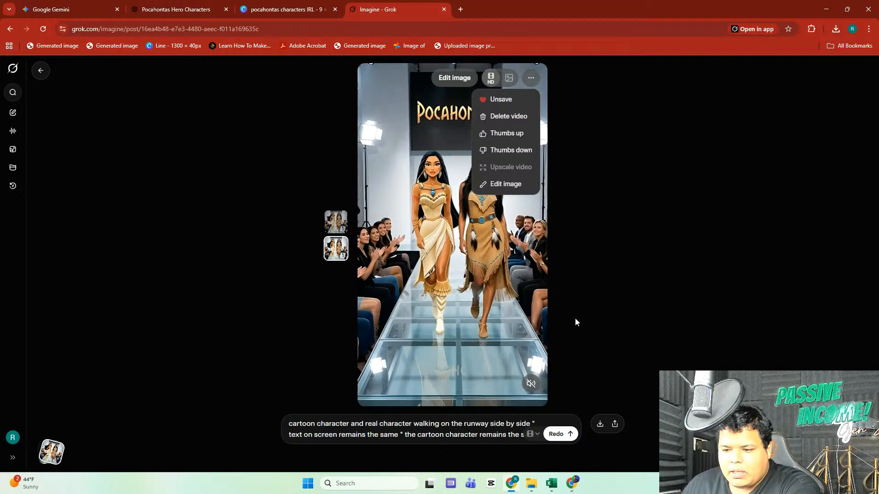
{"action": "left_click", "coordinate": [602, 425]}
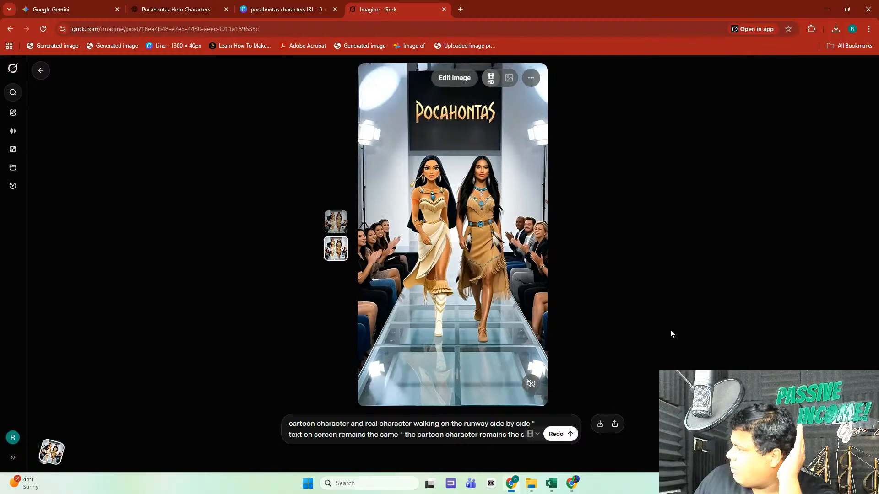
{"action": "mouse_move", "coordinate": [467, 143]}
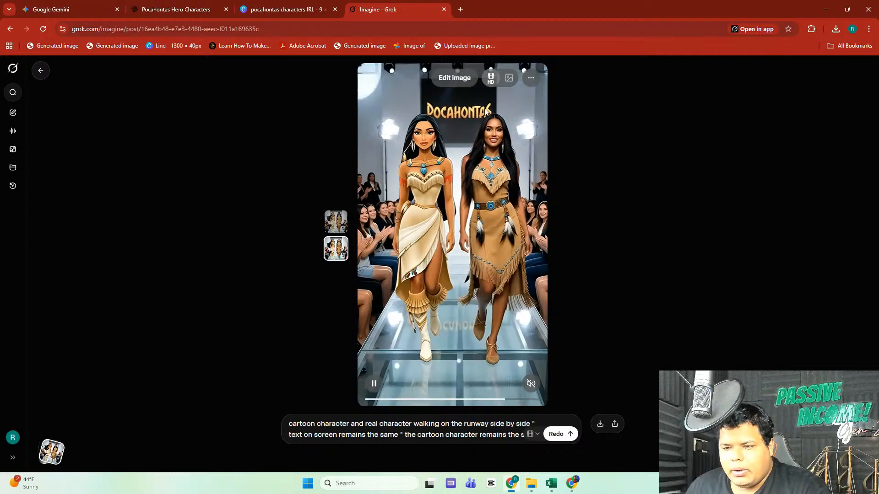
{"action": "left_click", "coordinate": [601, 424]}
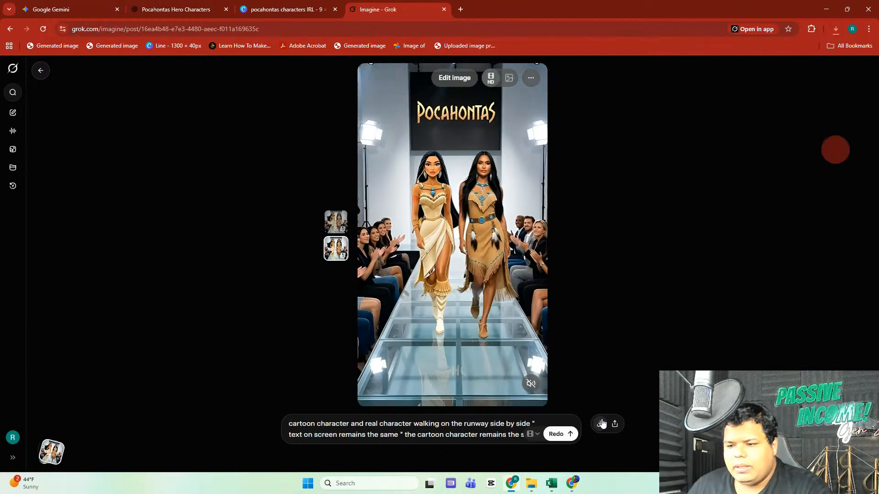
Step: Go to google.com and search for "purchase subscribers for youtube problem"
{"action": "left_click", "coordinate": [497, 31]}
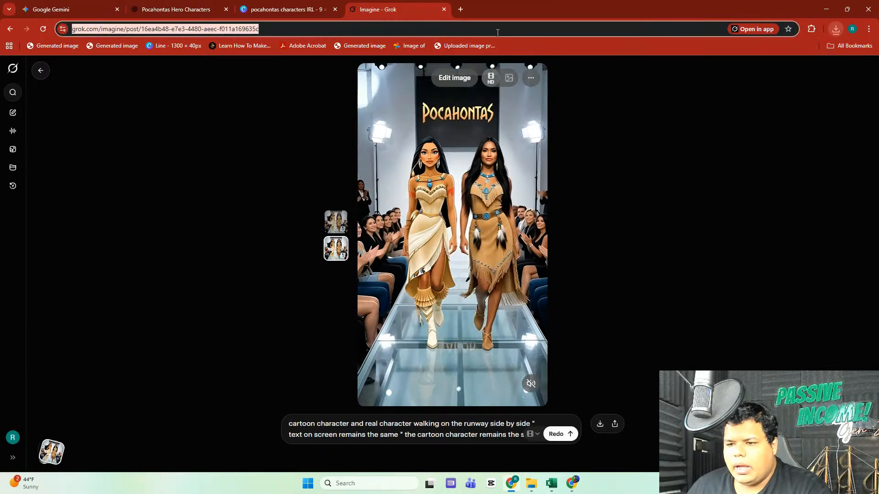
{"action": "type", "text": "google.com"}
{"action": "key", "text": "Return"}
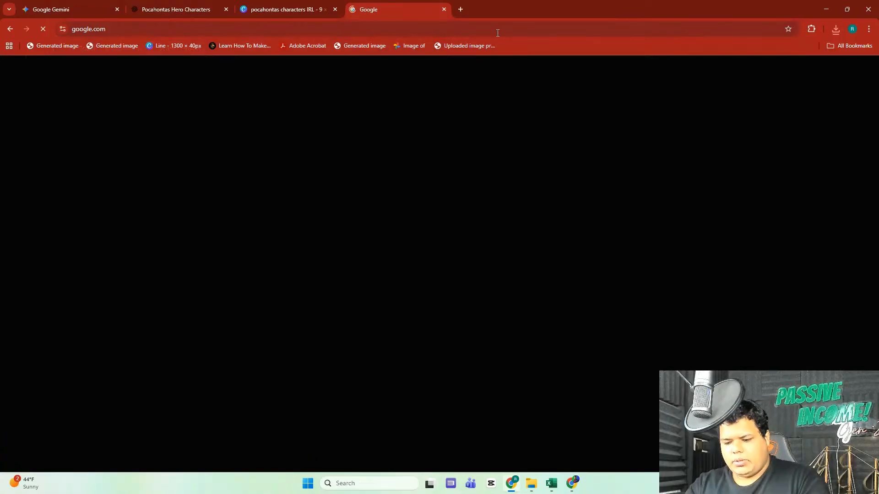
{"action": "type", "text": "purchase su"}
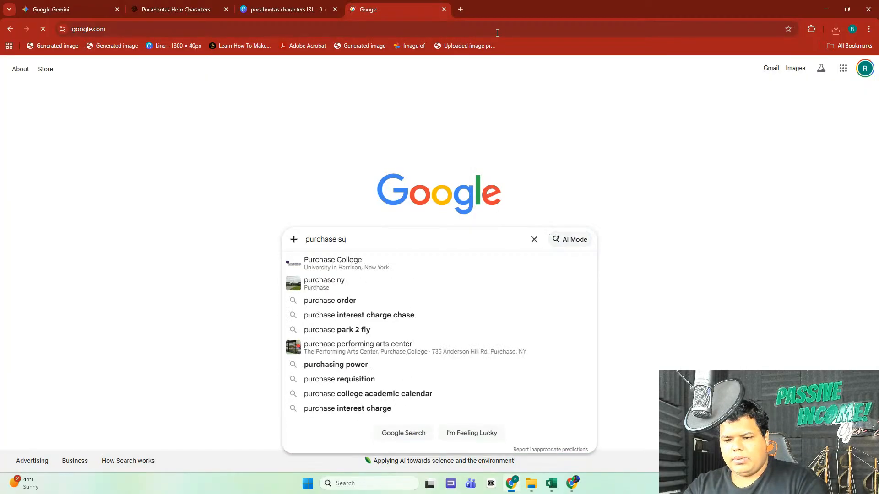
{"action": "type", "text": "bscribers for youtube "}
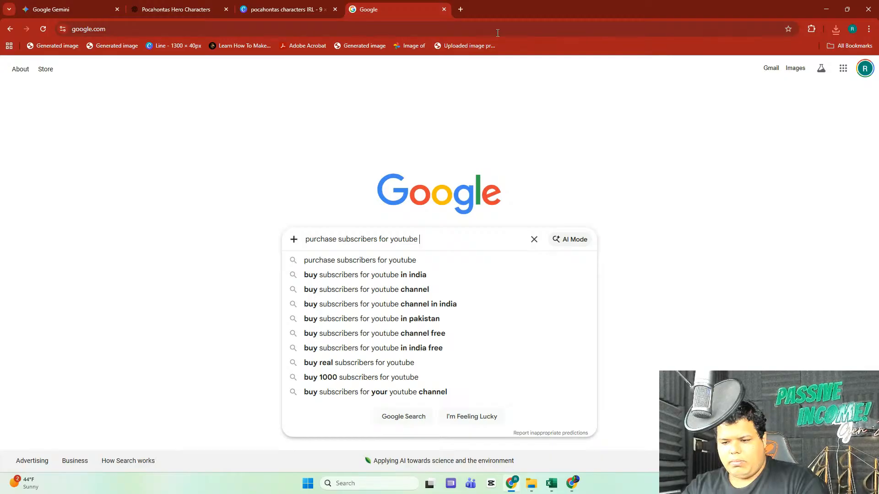
{"action": "type", "text": "problem"}
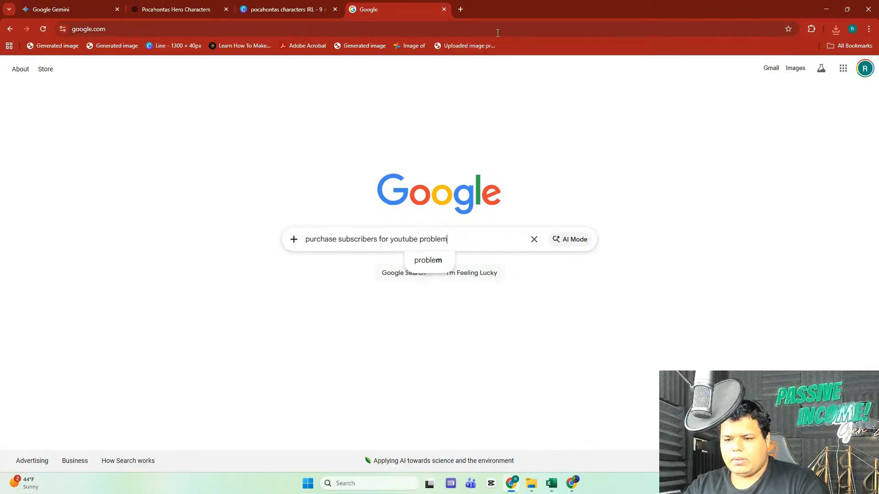
{"action": "key", "text": "Return"}
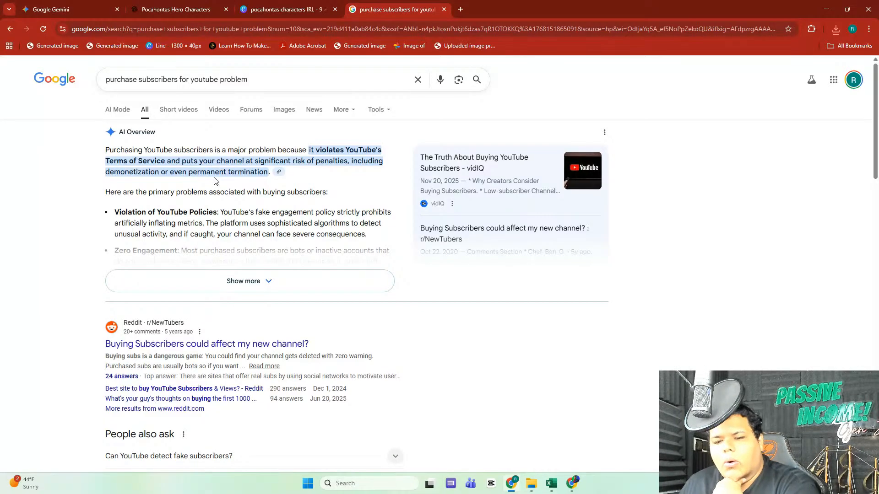
Step: Read the full AI Overview on the problems of purchasing YouTube subscribers, and close the search tab
{"action": "left_click", "coordinate": [292, 280]}
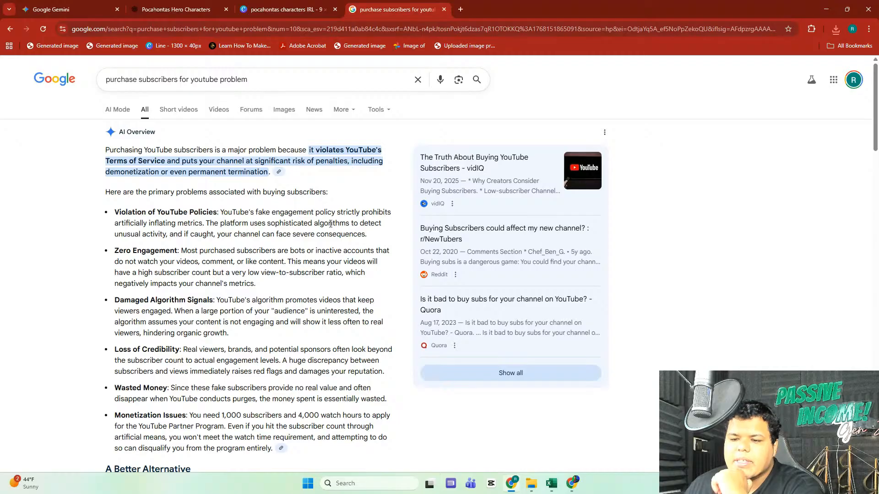
{"action": "scroll", "coordinate": [289, 246], "scroll_direction": "down", "scroll_amount": 3}
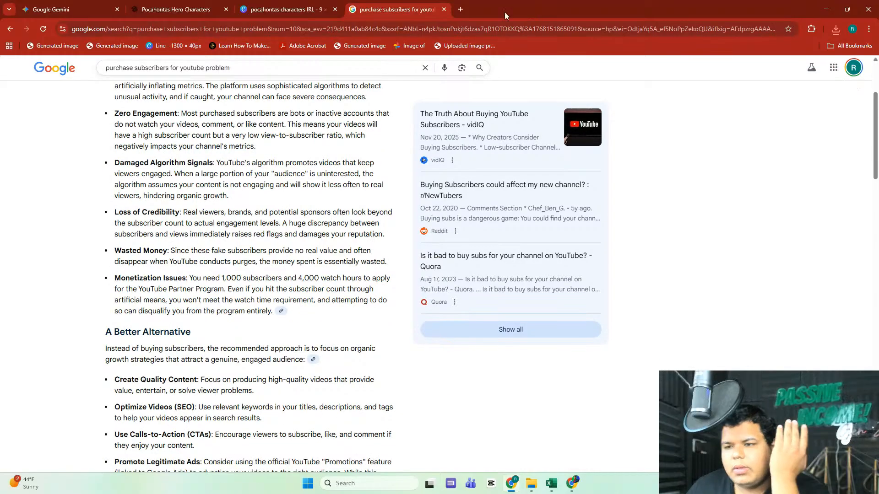
{"action": "left_click", "coordinate": [443, 9]}
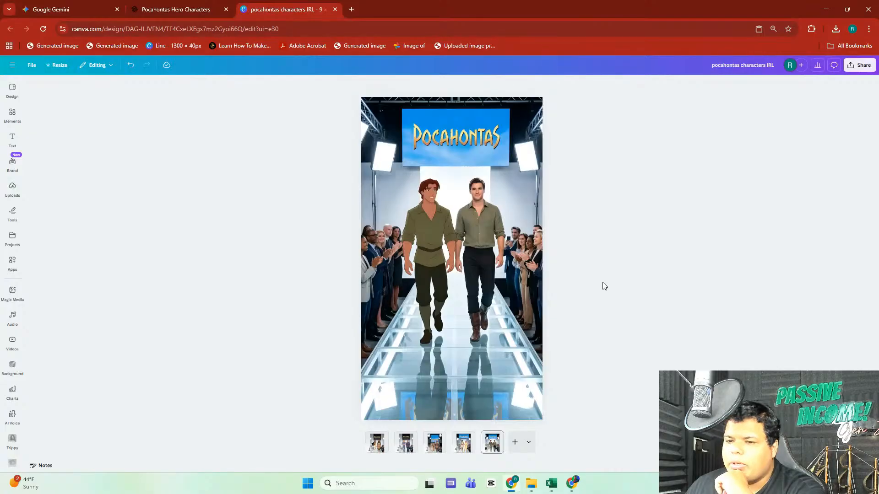
Step: Open YouTube in a new browser tab, search for "hassan abou hassan" and open the Hasan Aboul Hasan channel
{"action": "left_click", "coordinate": [352, 8]}
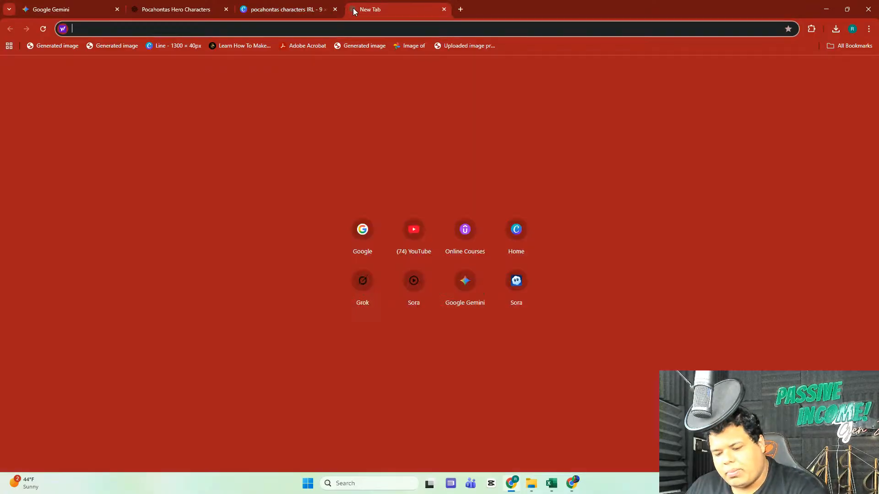
{"action": "type", "text": "y"}
{"action": "left_click", "coordinate": [388, 48]}
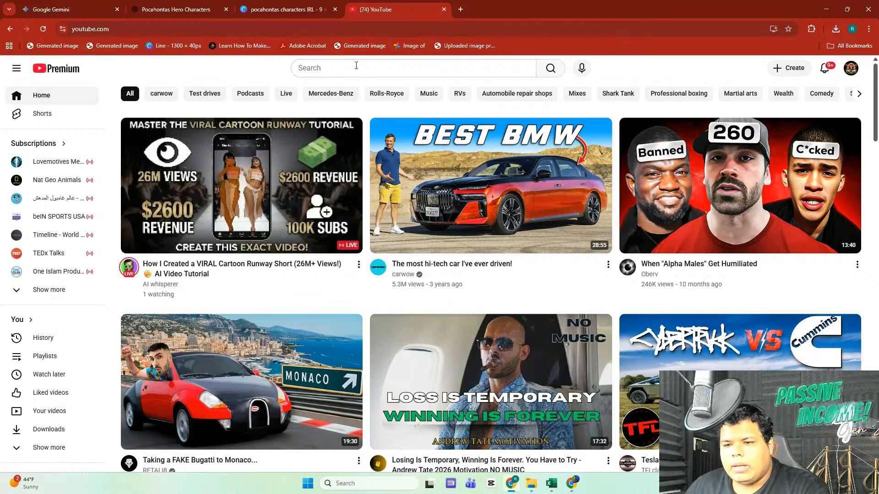
{"action": "left_click", "coordinate": [356, 66]}
{"action": "type", "text": "hassan"}
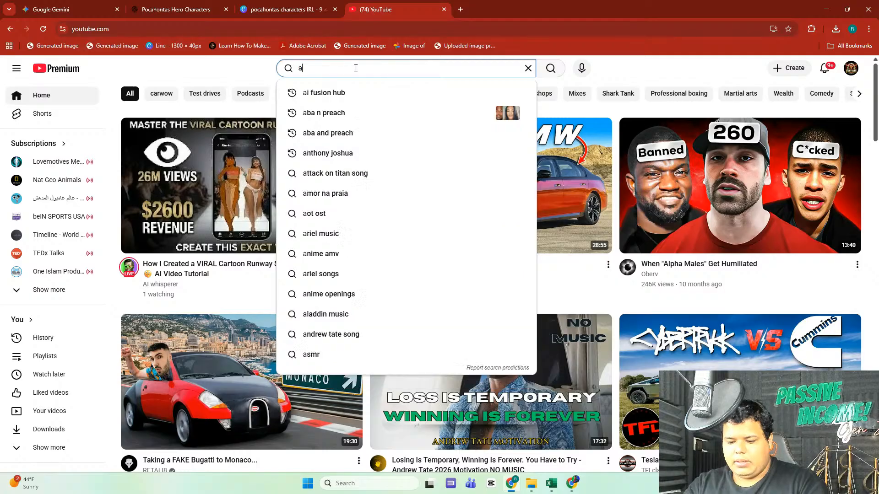
{"action": "type", "text": " abou hassan"}
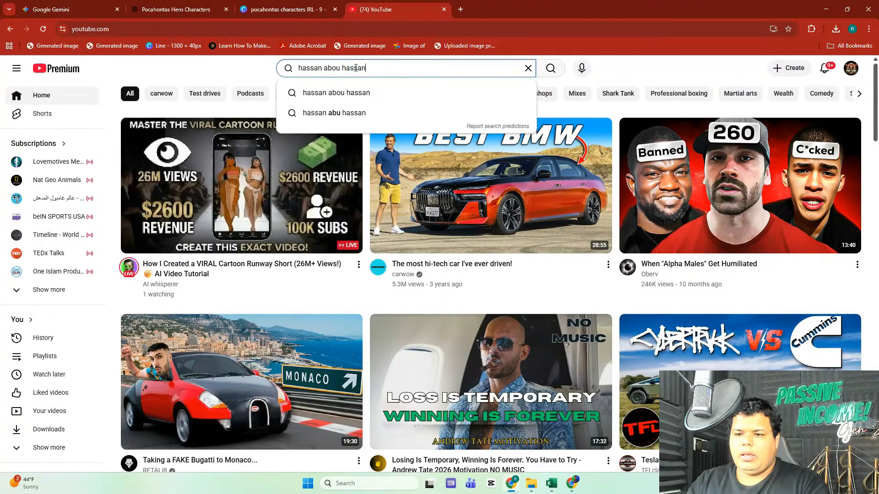
{"action": "key", "text": "Return"}
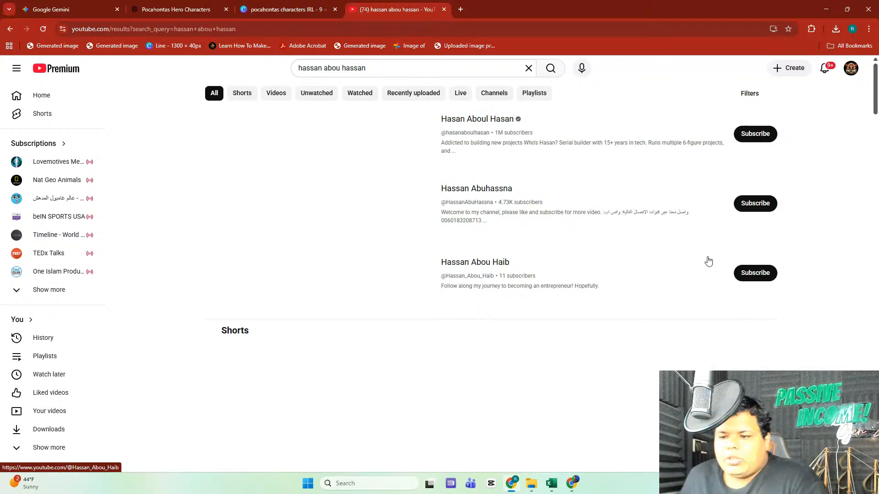
{"action": "left_click", "coordinate": [482, 130]}
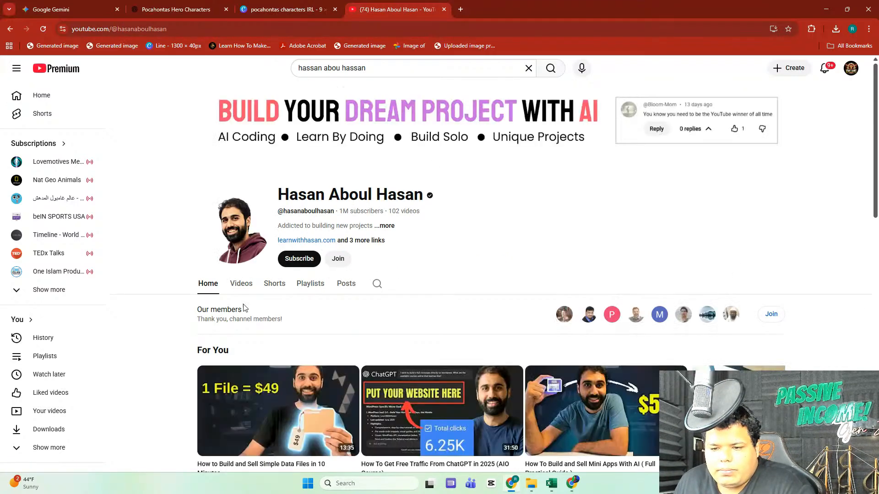
Step: Check the join date, subscribers, video count and total views in the Hasan Aboul Hasan channel's full description, and close the details
{"action": "left_click", "coordinate": [387, 227]}
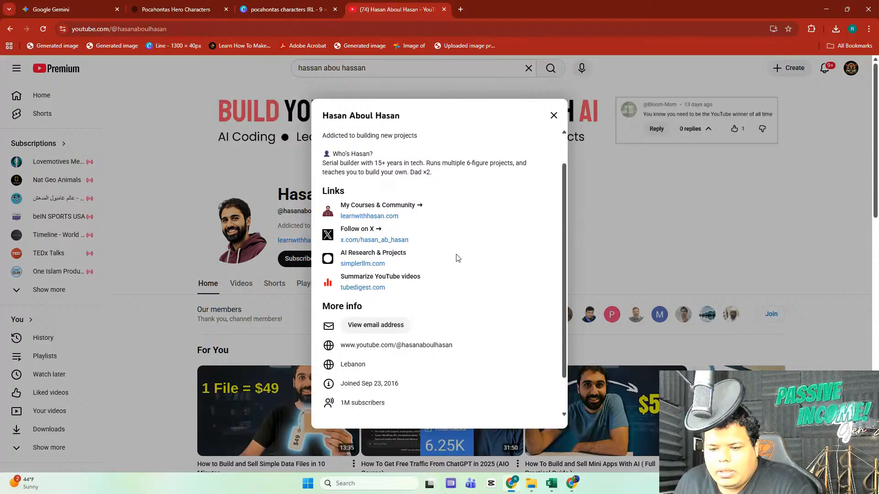
{"action": "scroll", "coordinate": [455, 257], "scroll_direction": "down", "scroll_amount": 2}
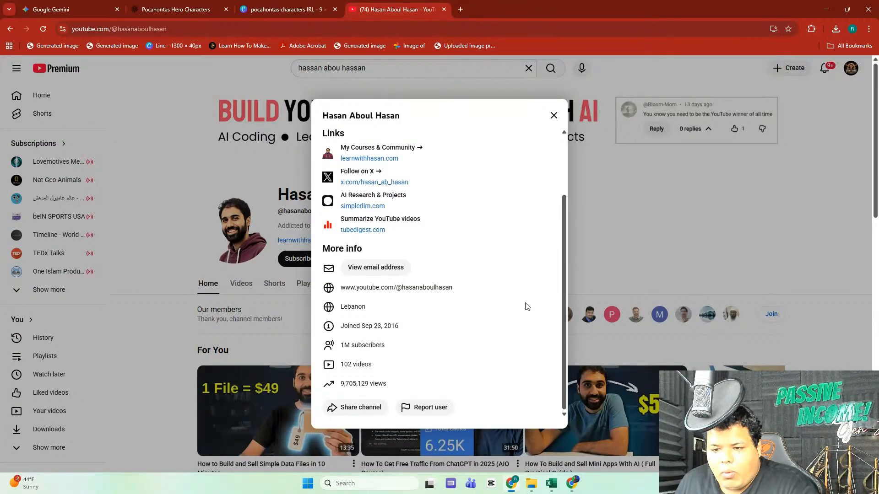
{"action": "scroll", "coordinate": [527, 302], "scroll_direction": "up", "scroll_amount": 2}
{"action": "scroll", "coordinate": [446, 314], "scroll_direction": "down", "scroll_amount": 2}
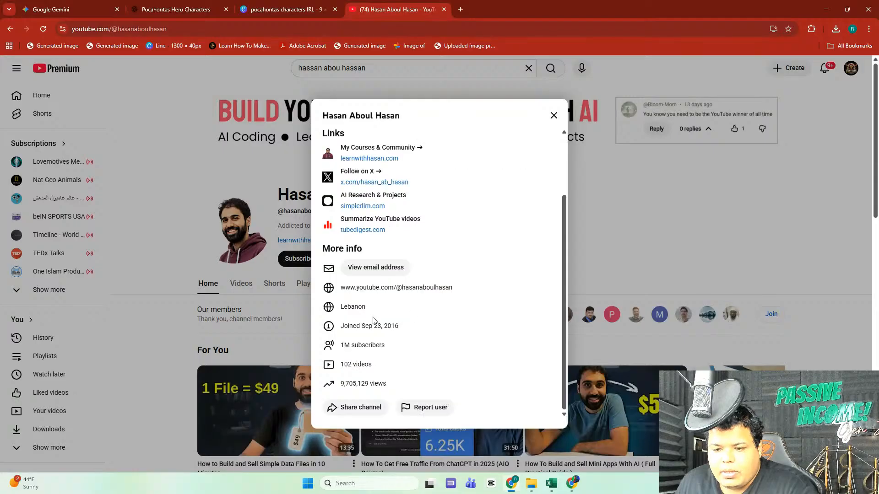
{"action": "left_click", "coordinate": [552, 117]}
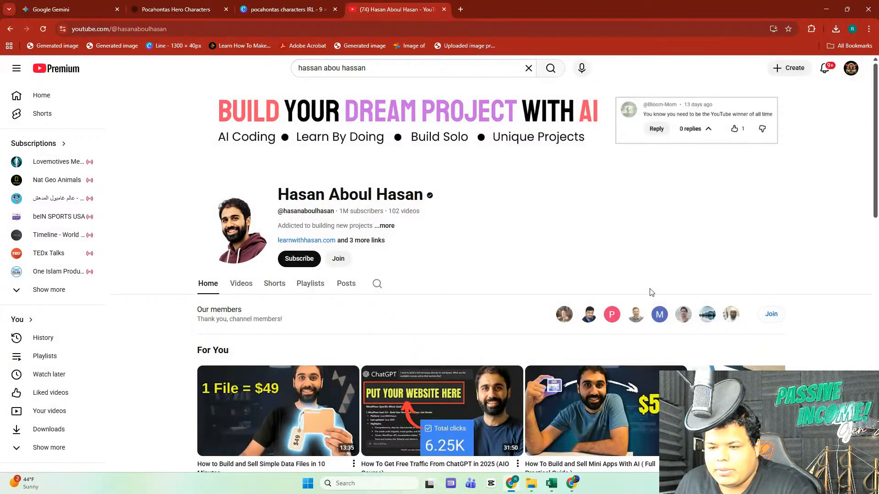
{"action": "scroll", "coordinate": [503, 247], "scroll_direction": "down", "scroll_amount": 3}
Step: Search YouTube for "ai whisperer" and open the AI whisperer channel from the results
{"action": "left_click", "coordinate": [383, 71]}
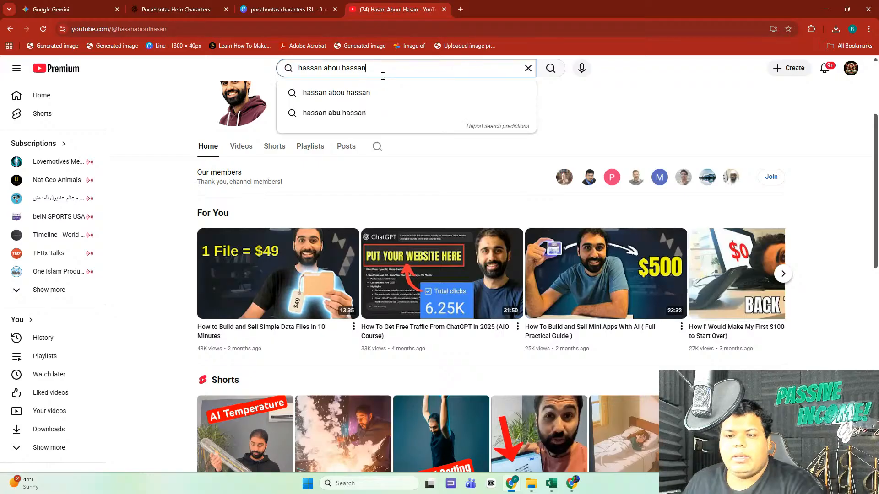
{"action": "triple_click", "coordinate": [376, 71]}
{"action": "type", "text": "ai "}
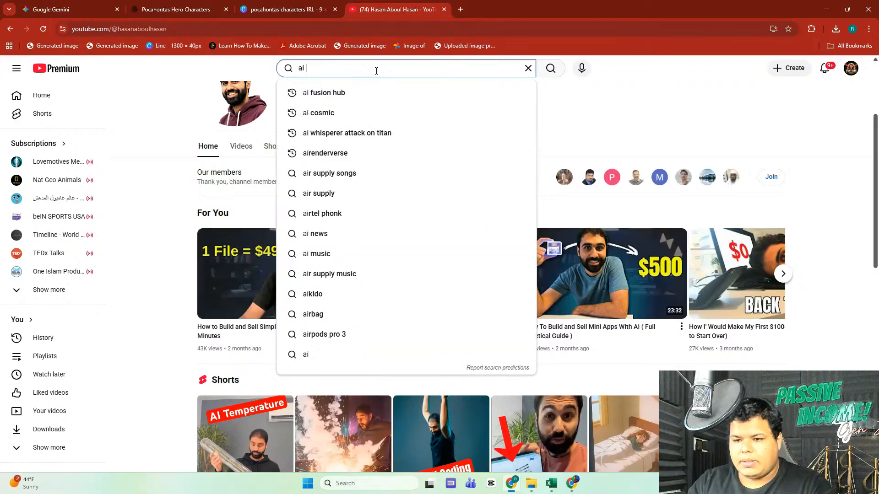
{"action": "type", "text": "whisperer"}
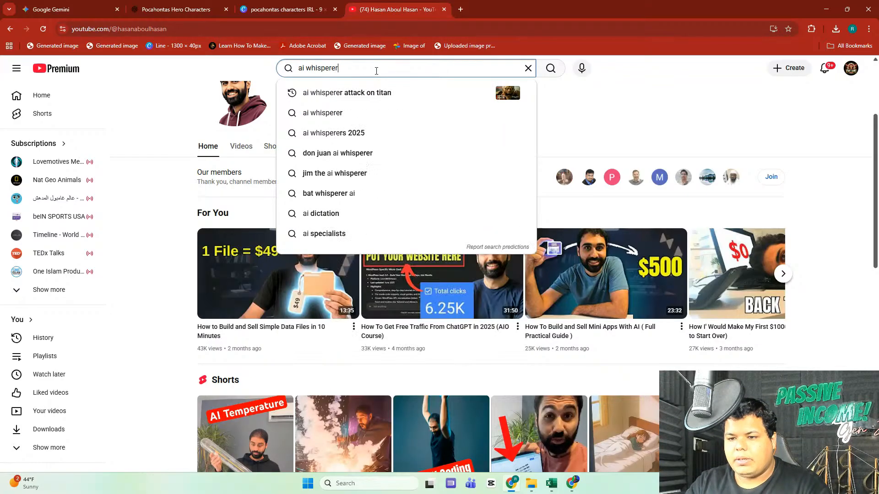
{"action": "key", "text": "Return"}
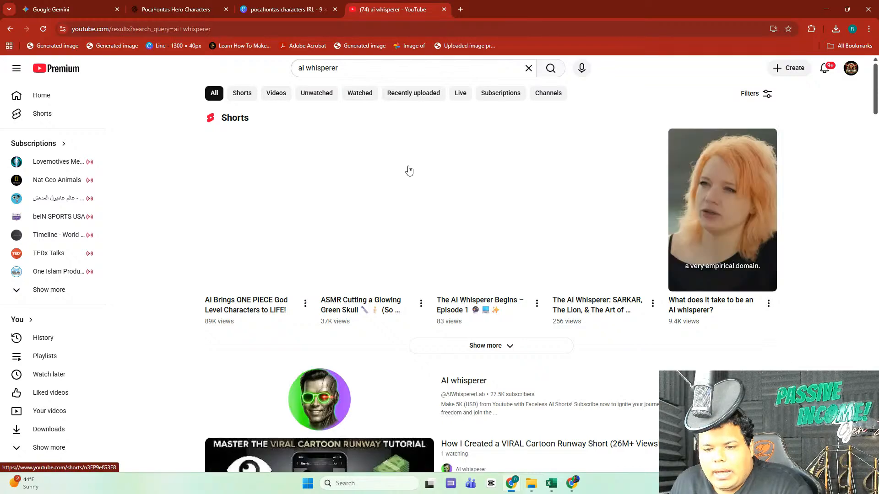
{"action": "left_click", "coordinate": [469, 382]}
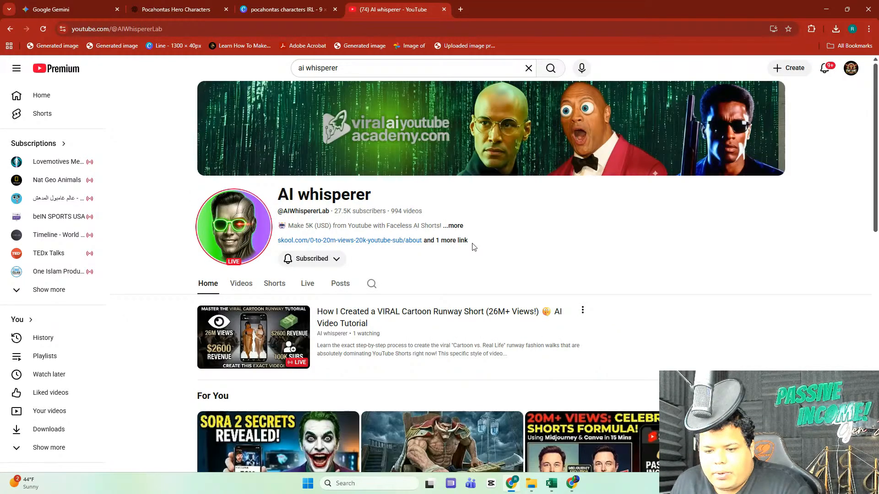
Step: Check the subscribers, video count and total views in the AI whisperer channel's full description, and close the YouTube tab
{"action": "left_click", "coordinate": [462, 232]}
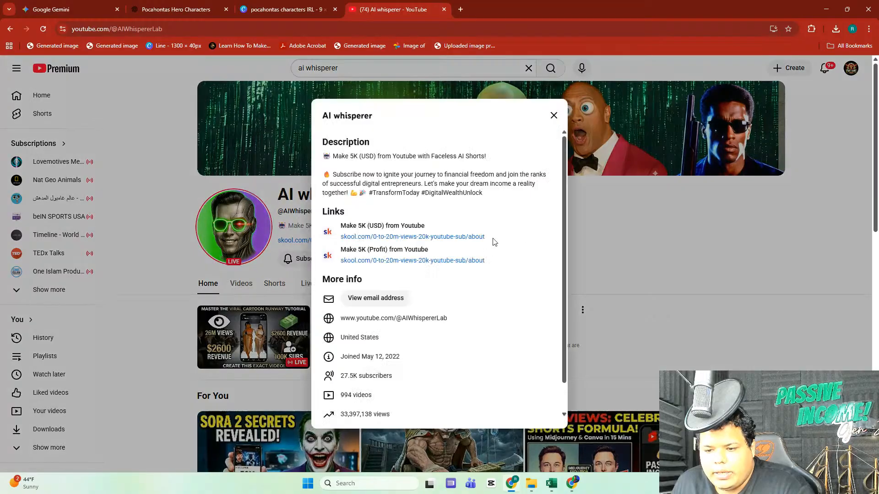
{"action": "scroll", "coordinate": [503, 236], "scroll_direction": "down", "scroll_amount": 1}
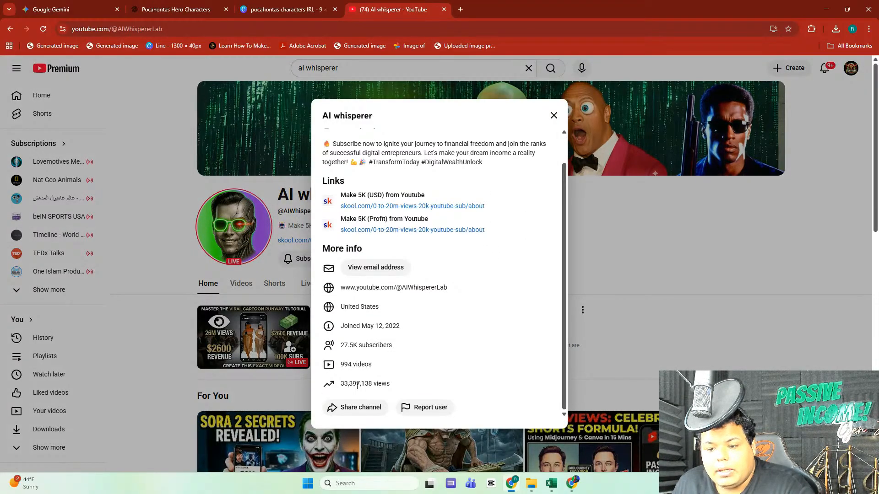
{"action": "left_click", "coordinate": [554, 115]}
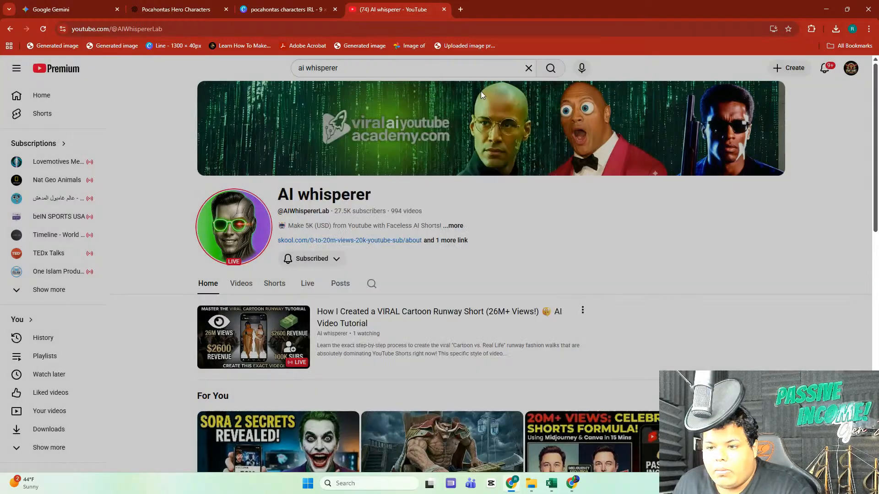
{"action": "left_click", "coordinate": [444, 10]}
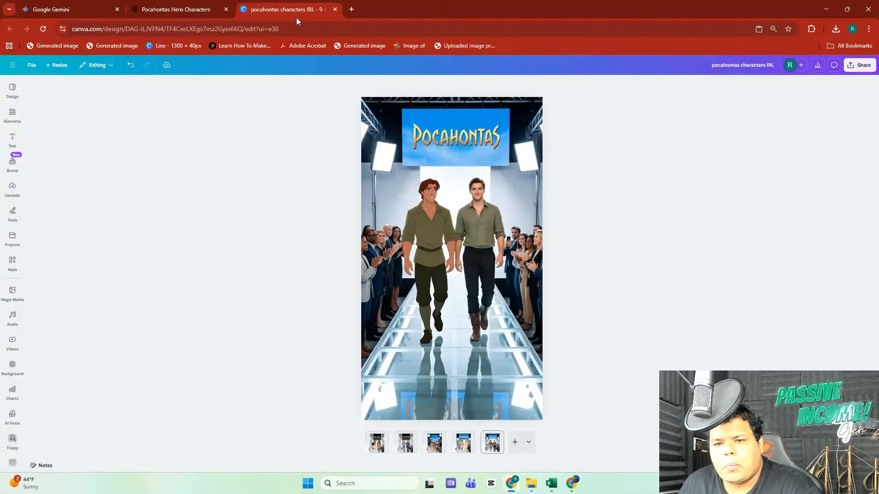
Step: Open YouTube in a new browser tab, search for "j aubrey" and open the j aubrey channel
{"action": "left_click", "coordinate": [351, 9]}
{"action": "type", "text": "y"}
{"action": "key", "text": "Return"}
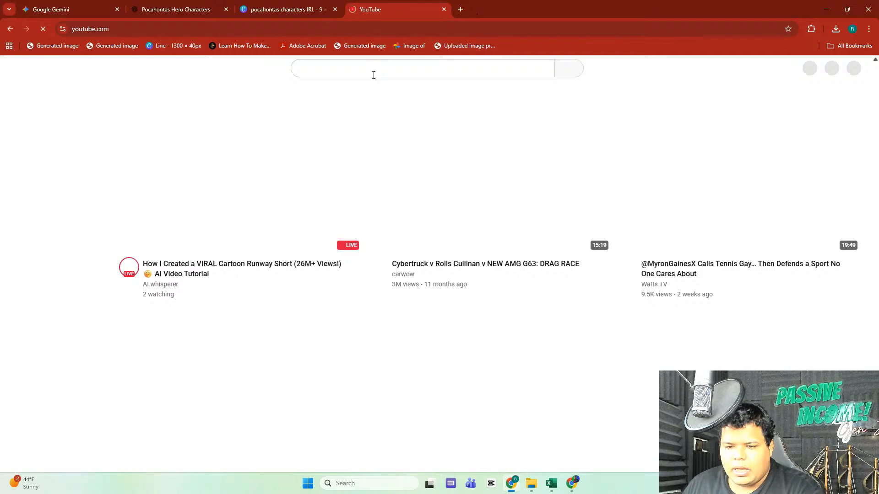
{"action": "left_click", "coordinate": [376, 70]}
{"action": "type", "text": "j aubrey"}
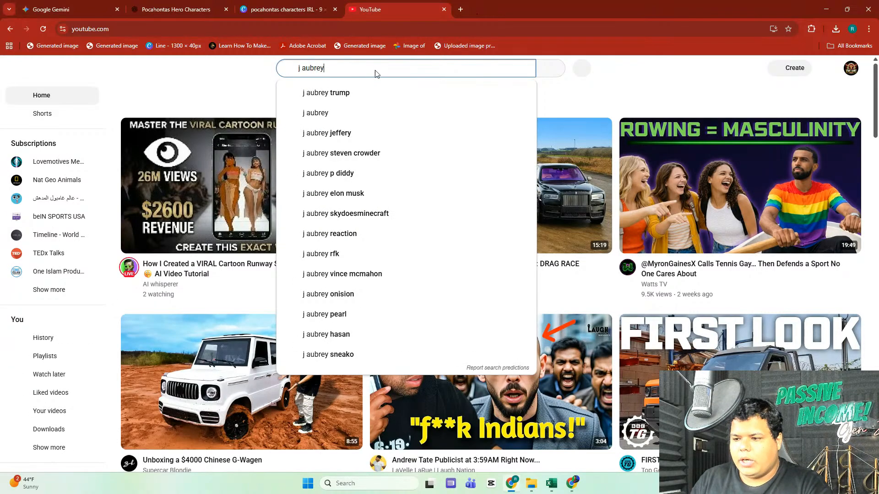
{"action": "key", "text": "Return"}
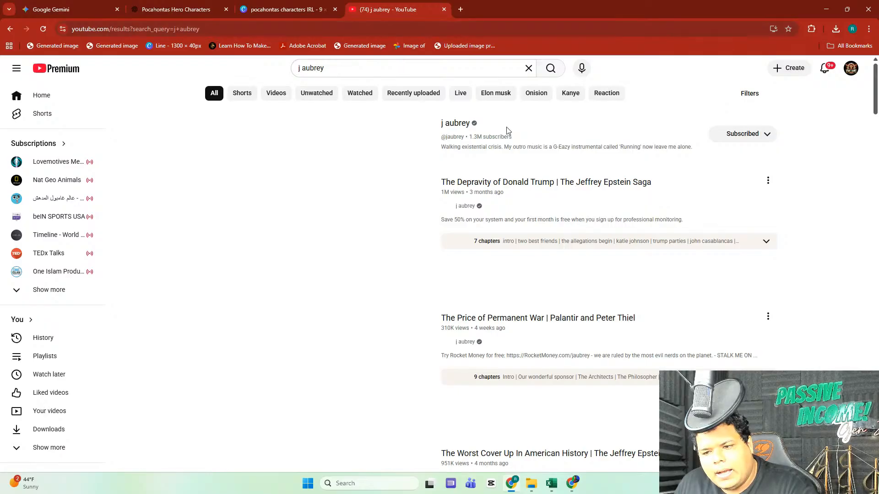
{"action": "left_click", "coordinate": [454, 126]}
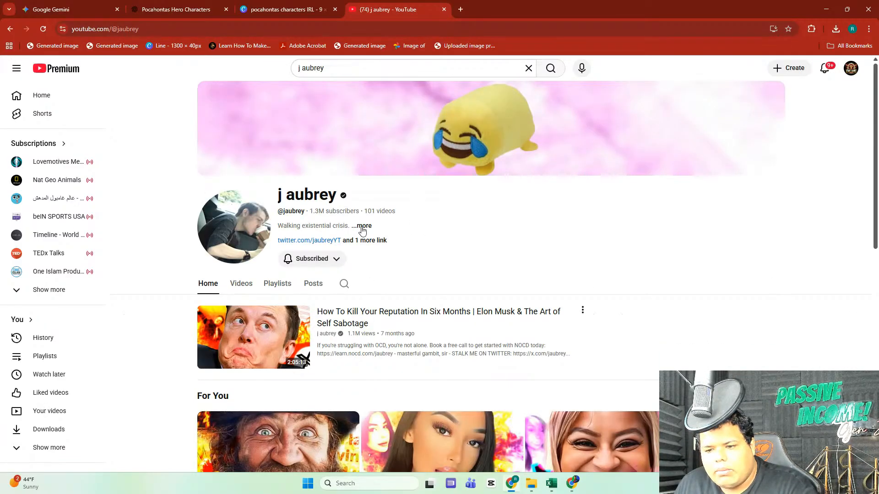
Step: Check the subscribers, video count and total views in the j aubrey channel's full description, skim its home page and close the YouTube tab
{"action": "left_click", "coordinate": [361, 226]}
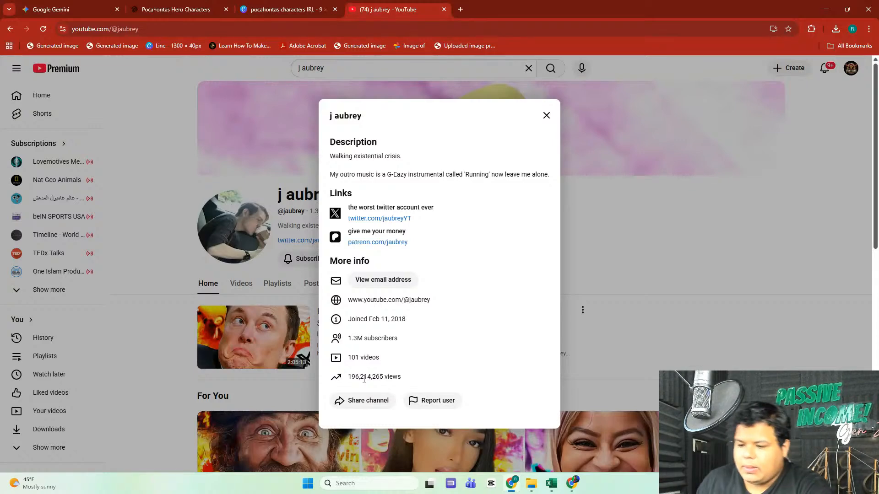
{"action": "left_click", "coordinate": [546, 116]}
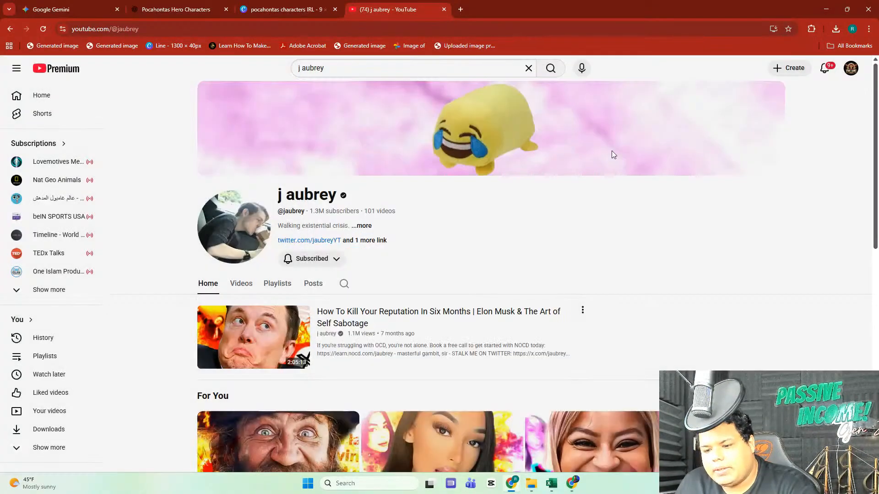
{"action": "scroll", "coordinate": [611, 154], "scroll_direction": "down", "scroll_amount": 5}
{"action": "scroll", "coordinate": [549, 137], "scroll_direction": "up", "scroll_amount": 5}
{"action": "scroll", "coordinate": [510, 109], "scroll_direction": "down", "scroll_amount": 7}
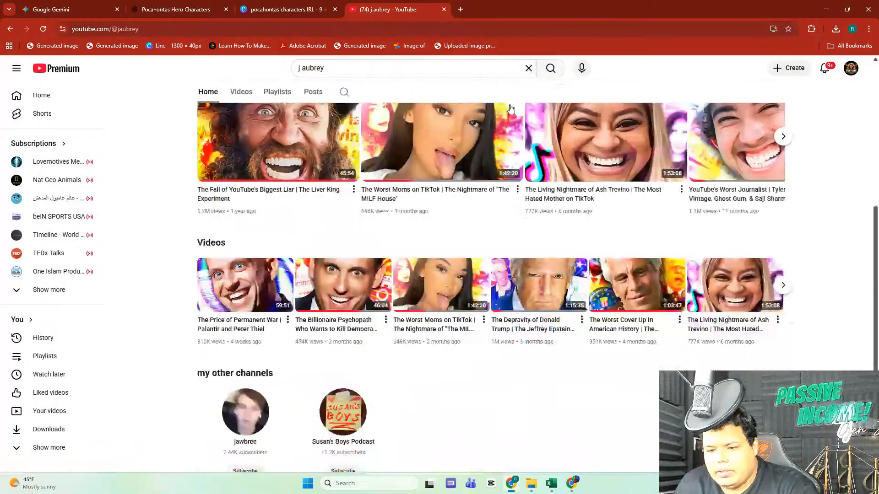
{"action": "scroll", "coordinate": [511, 109], "scroll_direction": "up", "scroll_amount": 4}
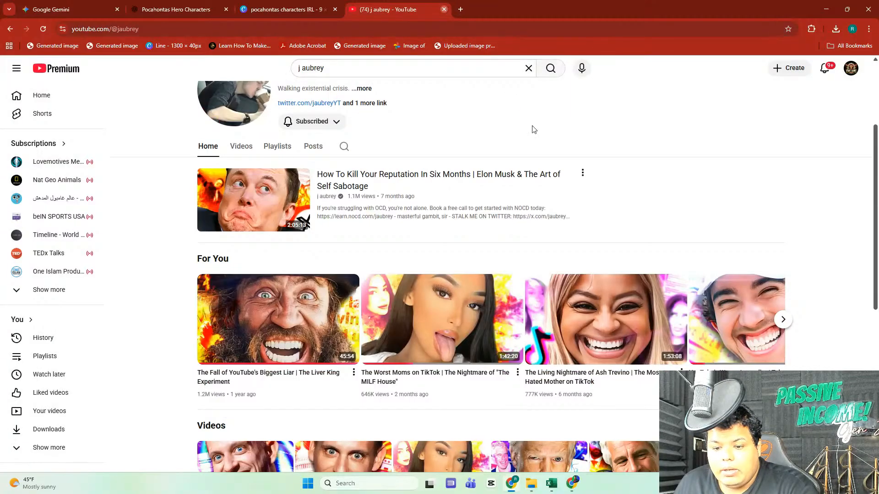
{"action": "key", "text": "ctrl+w"}
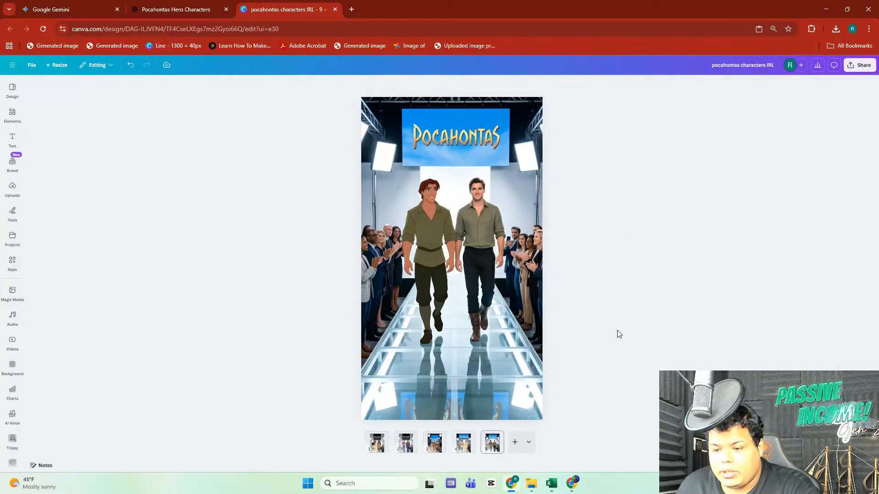
Step: Load Grok in the browser tab that holds the Canva design
{"action": "left_click", "coordinate": [336, 26]}
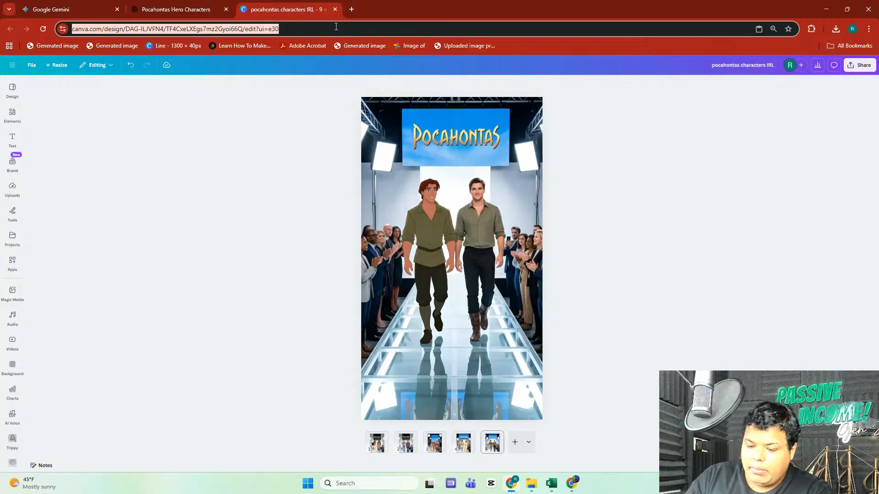
{"action": "type", "text": "gor"}
{"action": "key", "text": "BackSpace"}
{"action": "key", "text": "BackSpace"}
{"action": "type", "text": "ro"}
{"action": "key", "text": "Return"}
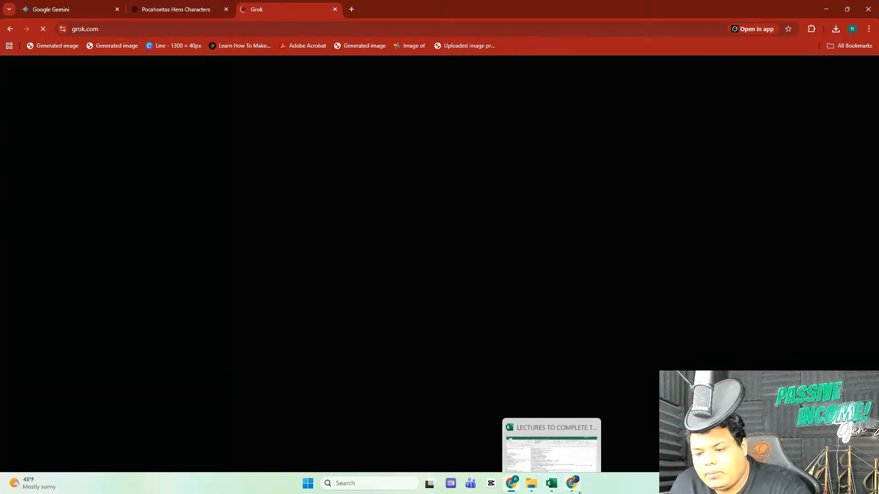
Step: Check the live stream and its chat in the YouTube Studio window, and return to Grok
{"action": "mouse_move", "coordinate": [572, 484]}
{"action": "left_click", "coordinate": [522, 446]}
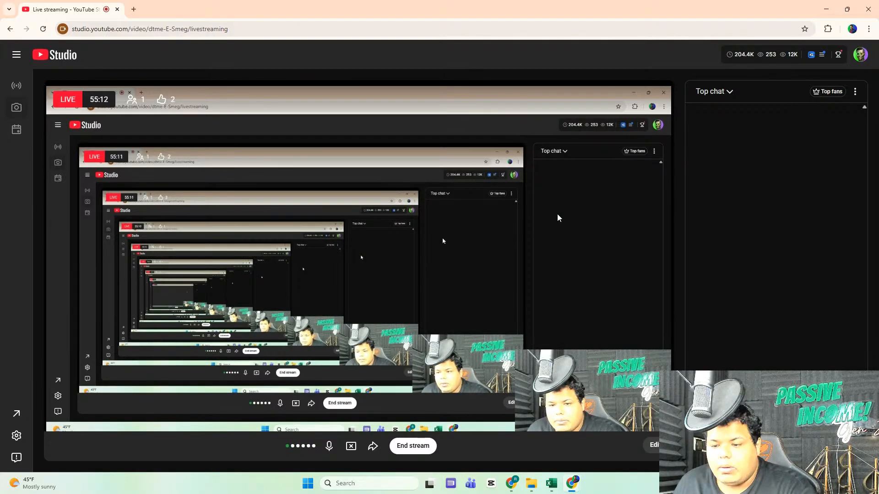
{"action": "left_click", "coordinate": [511, 482]}
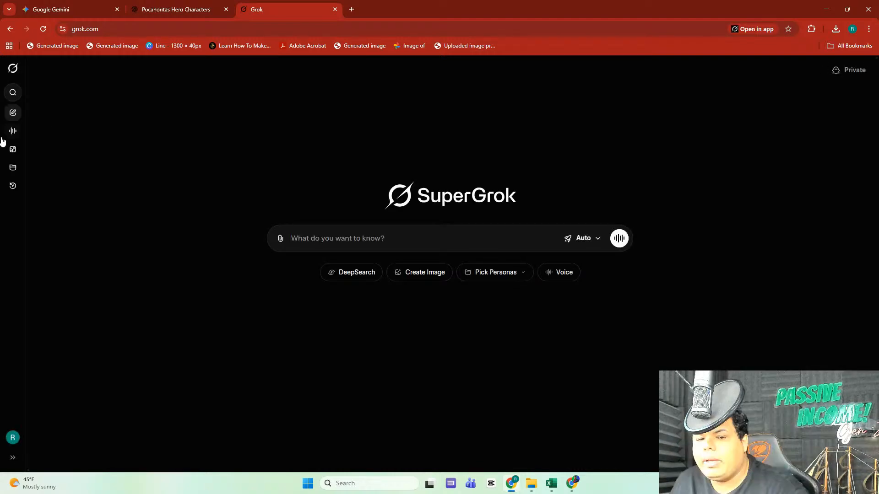
Step: Generate a video in Grok Imagine from image 2 in the Pocahontas IMAGES folder, and upscale it
{"action": "left_click", "coordinate": [6, 147]}
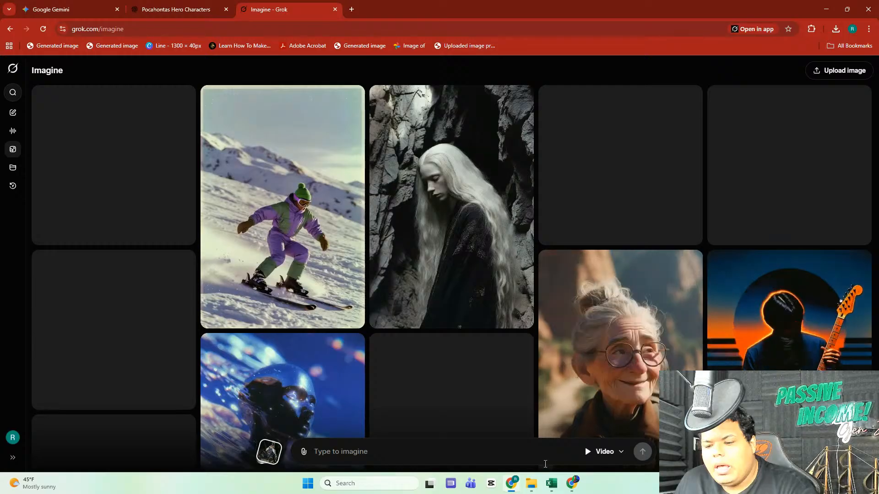
{"action": "left_click", "coordinate": [538, 488]}
{"action": "left_click", "coordinate": [273, 130]}
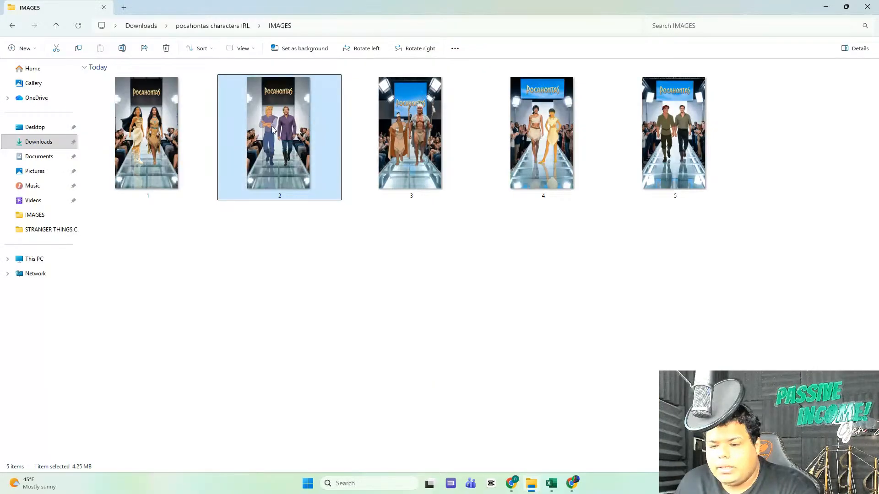
{"action": "left_click_drag", "start_coordinate": [509, 491], "coordinate": [427, 375]}
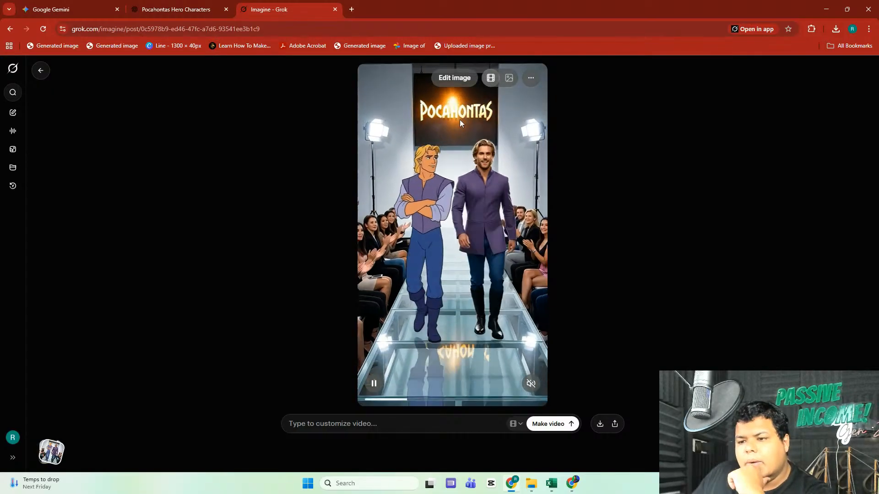
{"action": "left_click", "coordinate": [531, 79]}
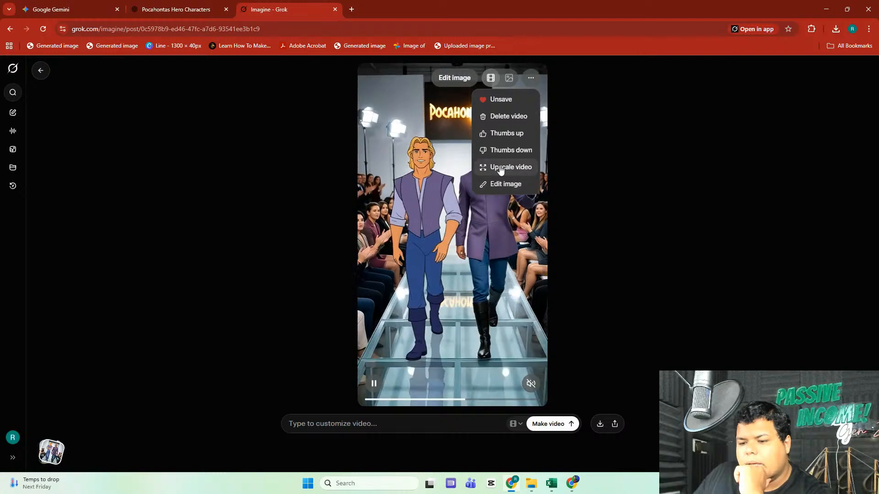
{"action": "left_click", "coordinate": [501, 167]}
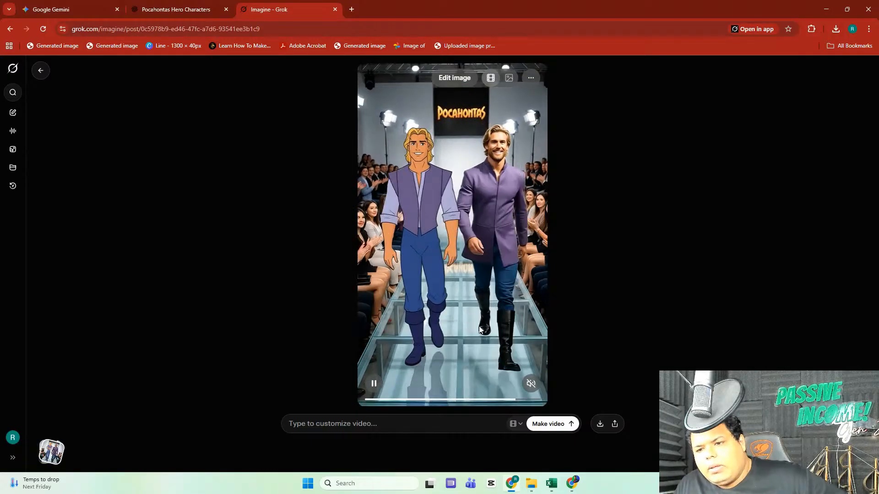
{"action": "left_click", "coordinate": [531, 78]}
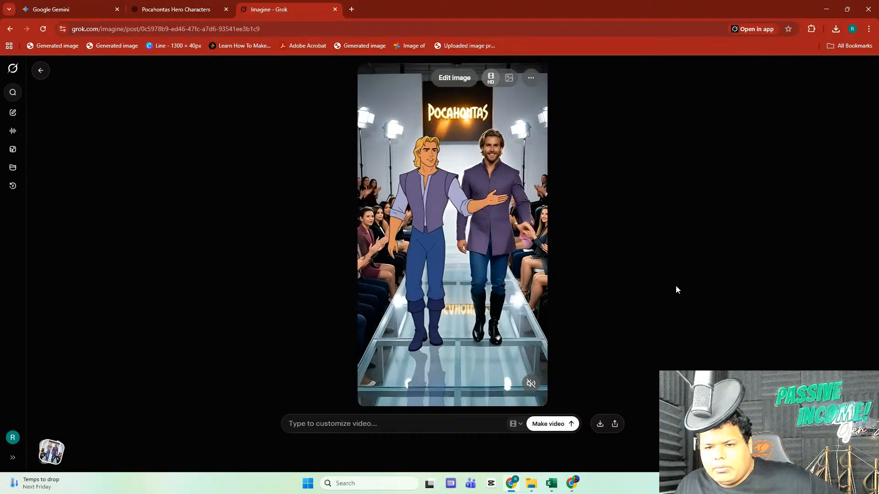
Step: Generate a new Grok Imagine video from image 3 in the IMAGES folder, and upscale it
{"action": "left_click", "coordinate": [12, 151]}
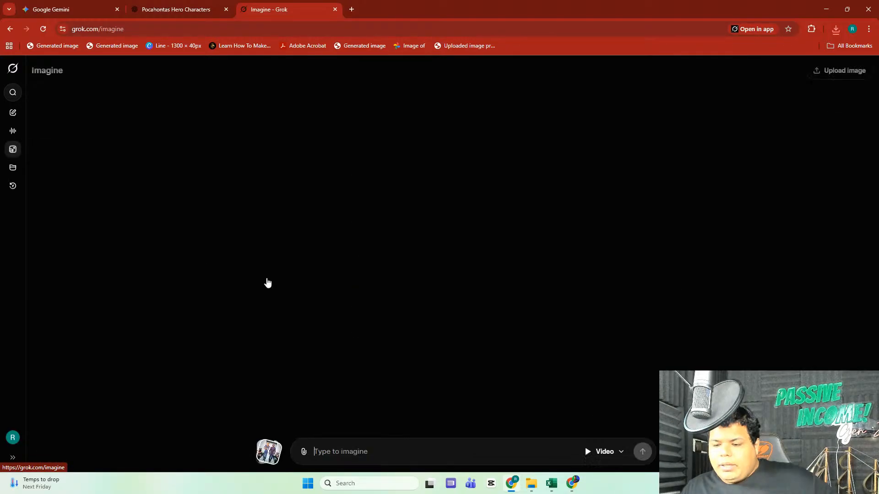
{"action": "left_click", "coordinate": [531, 486]}
{"action": "left_click_drag", "start_coordinate": [407, 146], "coordinate": [445, 356]}
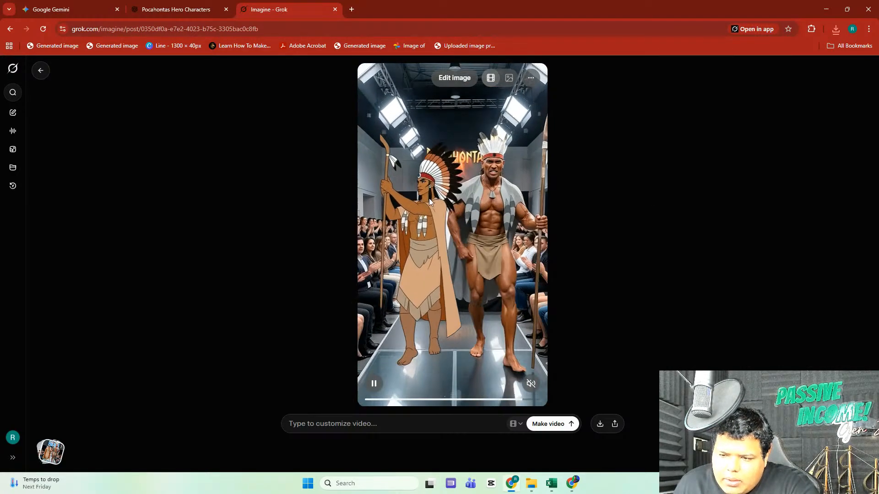
{"action": "left_click", "coordinate": [530, 78]}
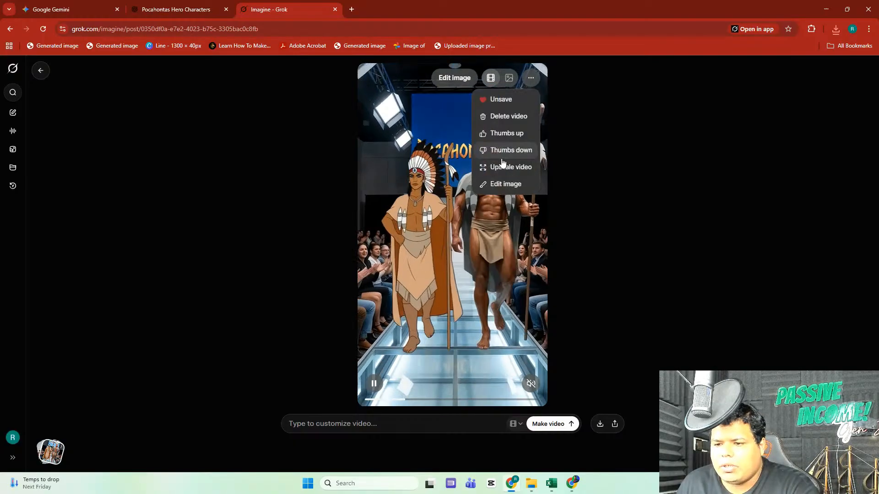
{"action": "left_click", "coordinate": [503, 166]}
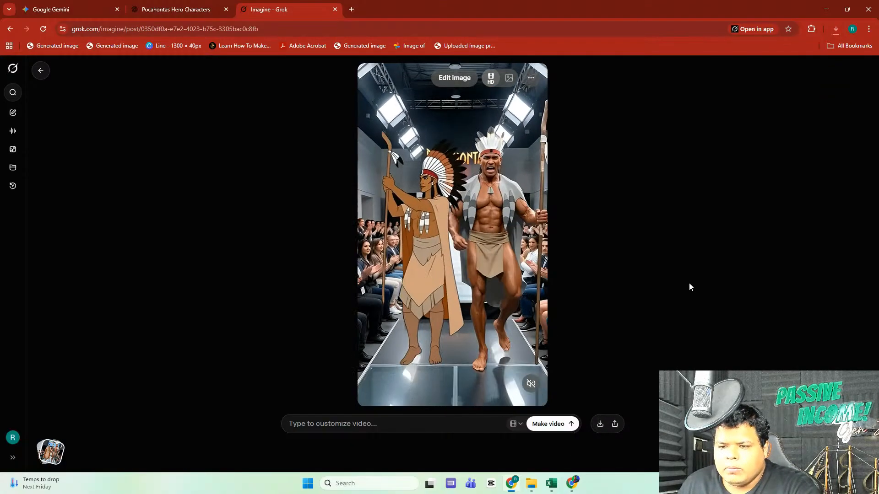
Step: Generate a new Grok Imagine video from image 4 in the IMAGES folder, and check the live stream window while it renders
{"action": "left_click", "coordinate": [13, 149]}
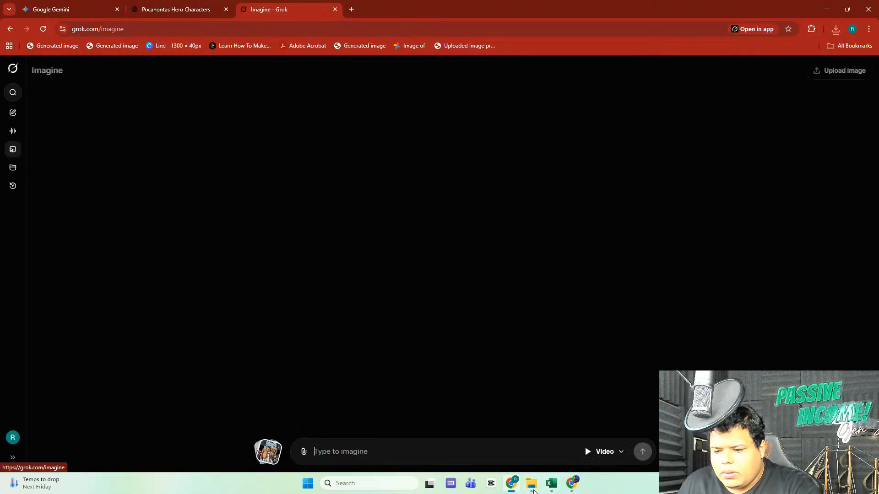
{"action": "left_click", "coordinate": [531, 484]}
{"action": "left_click_drag", "start_coordinate": [491, 493], "coordinate": [434, 394]}
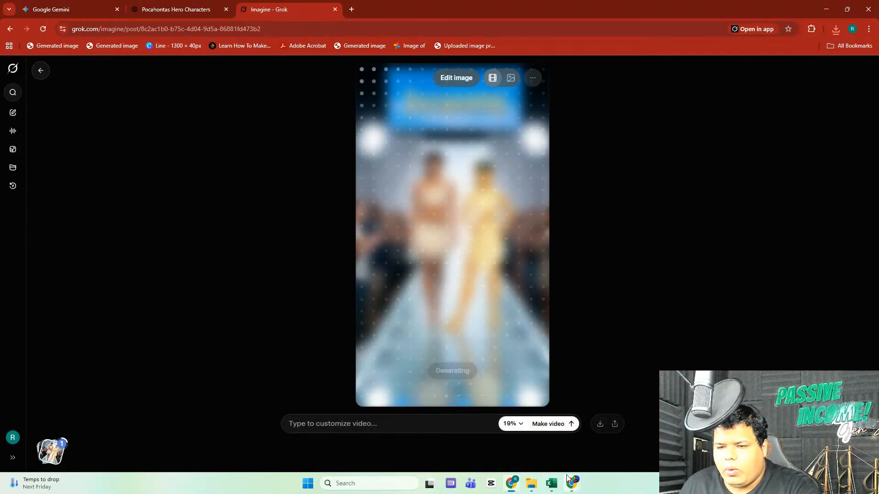
{"action": "mouse_move", "coordinate": [570, 480]}
{"action": "left_click", "coordinate": [525, 425]}
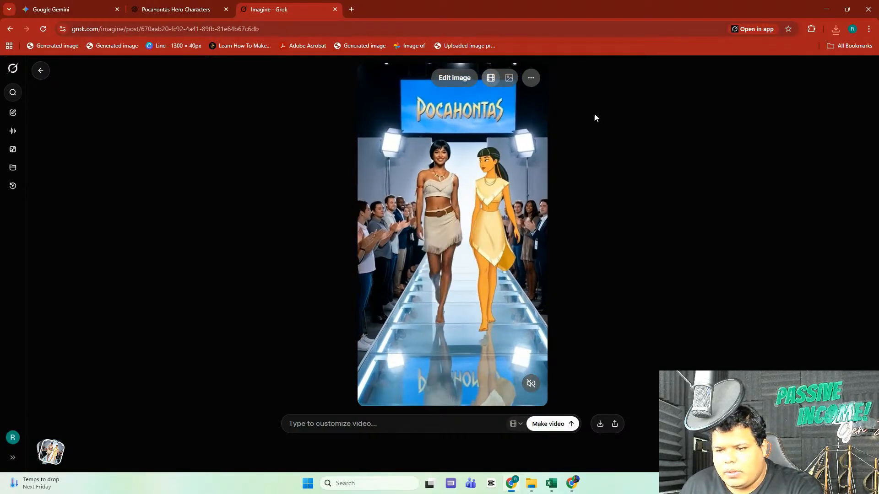
Step: Upscale the video made from image 4 and download the HD version
{"action": "left_click", "coordinate": [531, 78]}
{"action": "left_click", "coordinate": [495, 178]}
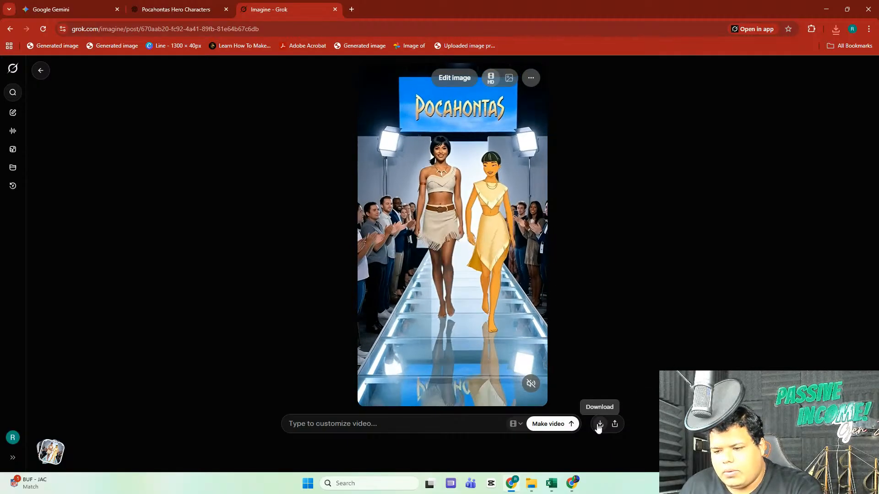
{"action": "left_click", "coordinate": [598, 428]}
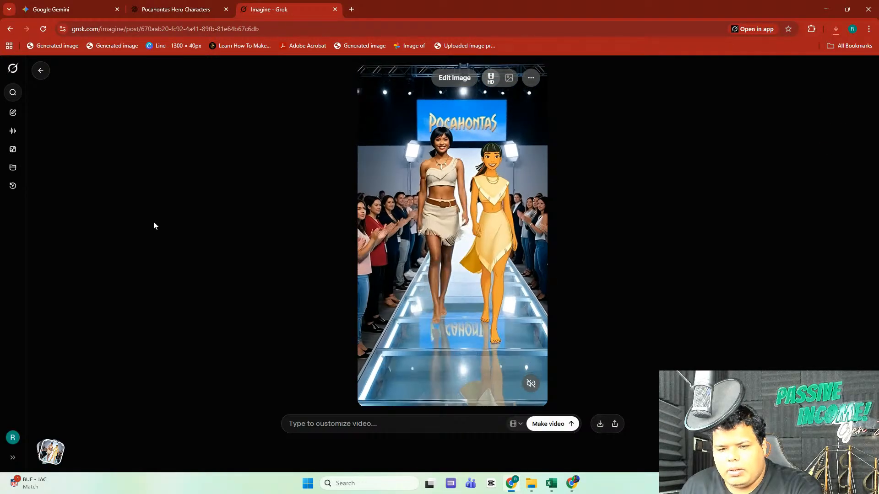
Step: Generate a new Grok Imagine video from image 5 in the IMAGES folder
{"action": "left_click", "coordinate": [13, 150]}
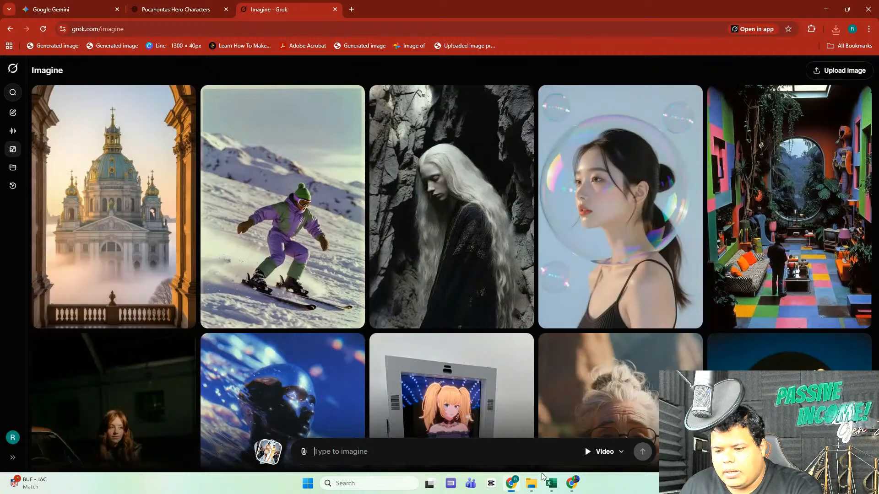
{"action": "left_click", "coordinate": [531, 484]}
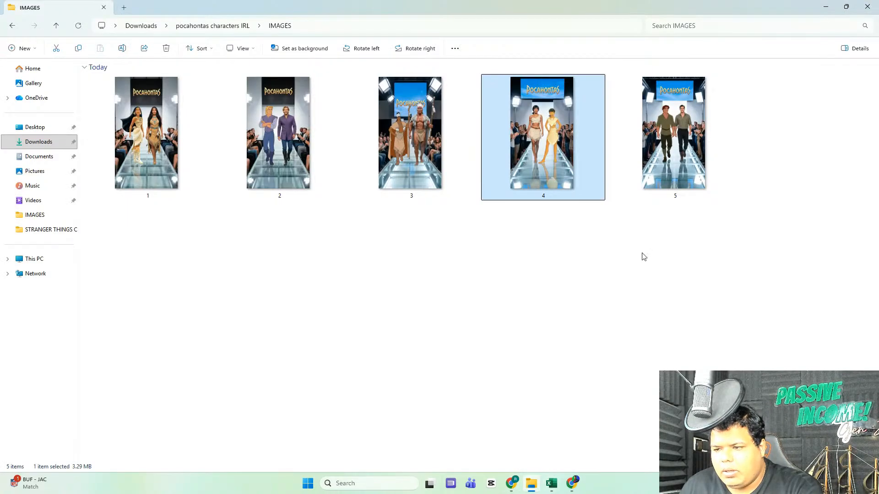
{"action": "left_click", "coordinate": [669, 160]}
{"action": "left_click_drag", "start_coordinate": [669, 160], "coordinate": [506, 383]}
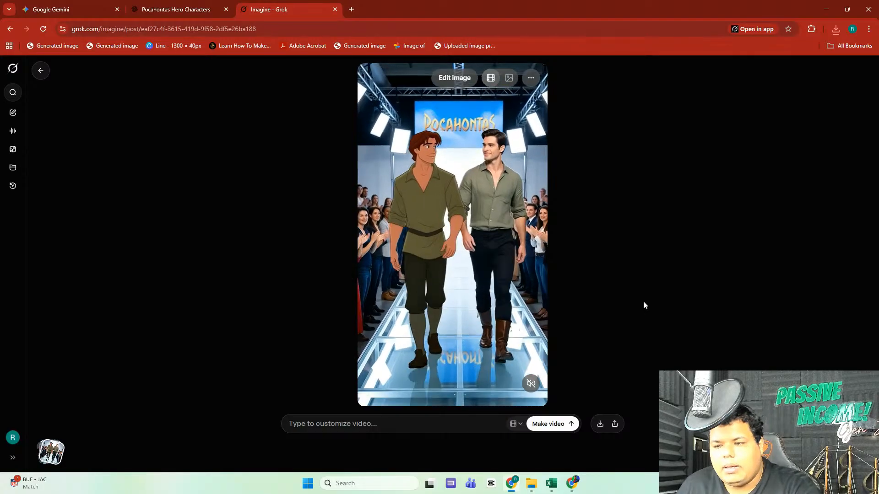
Step: Upscale the video made from image 5 and close the Grok tab
{"action": "left_click", "coordinate": [530, 80]}
{"action": "left_click", "coordinate": [514, 167]}
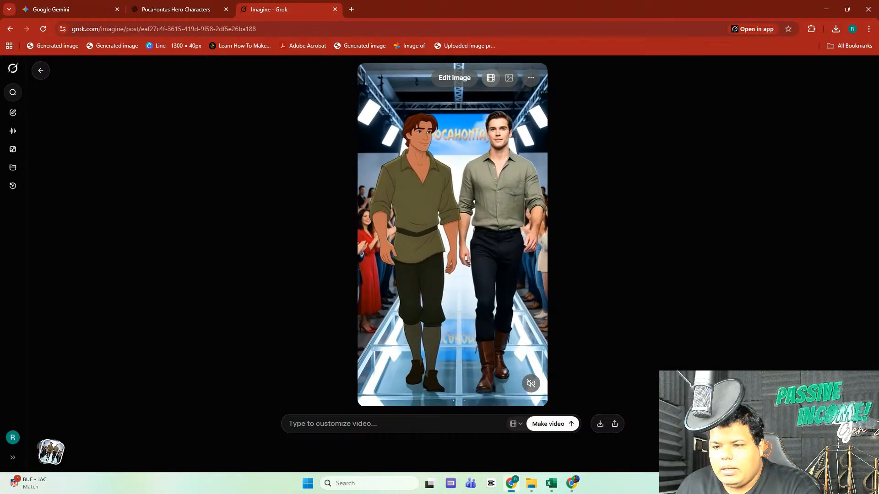
{"action": "left_click", "coordinate": [531, 78]}
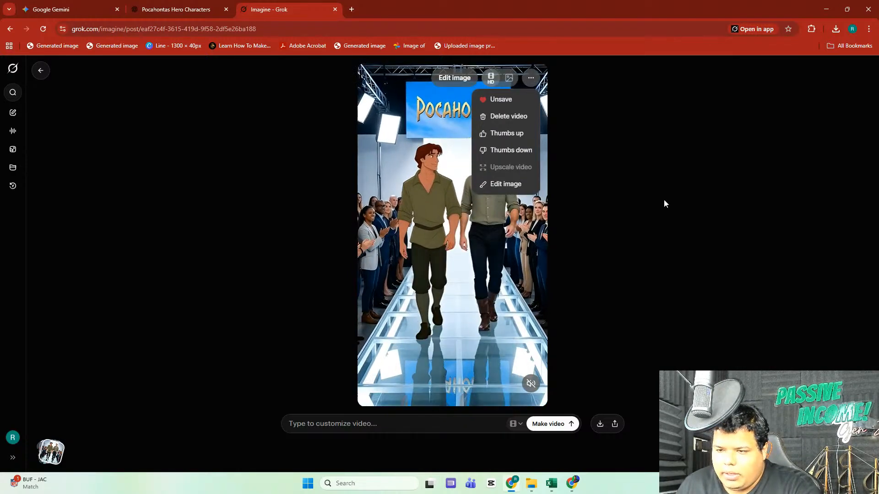
{"action": "left_click", "coordinate": [663, 199]}
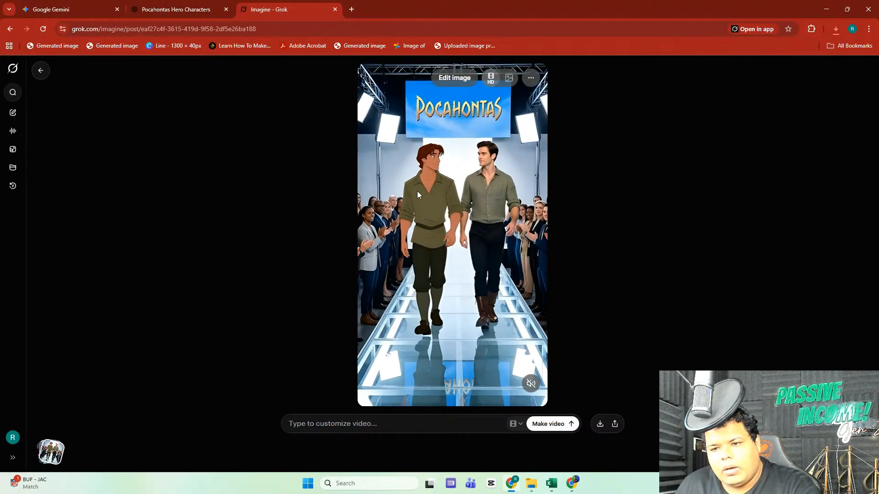
{"action": "key", "text": "ctrl+w"}
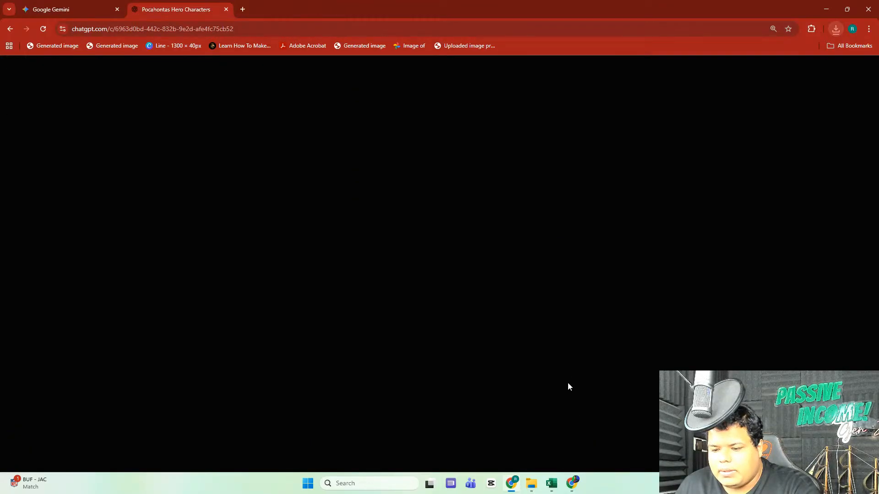
Step: Switch to File Explorer and open the B-ROLL folder inside pocahontas characters IRL
{"action": "left_click", "coordinate": [532, 484]}
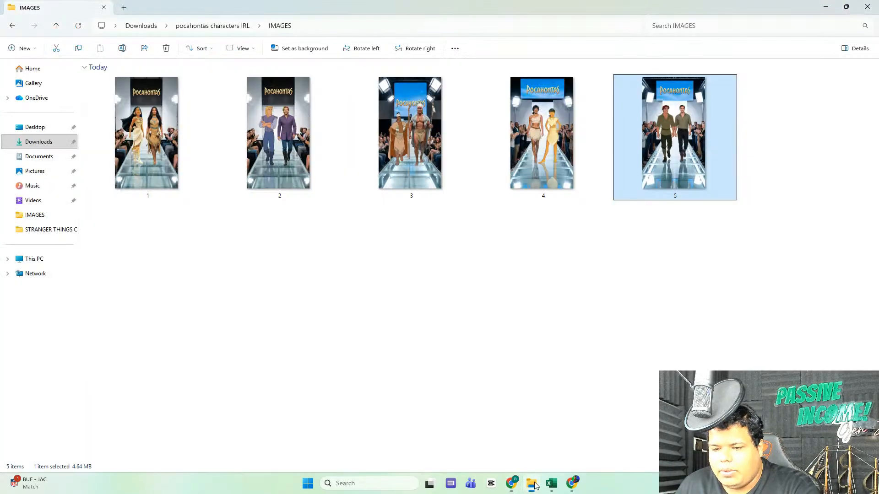
{"action": "left_click", "coordinate": [54, 28]}
{"action": "double_click", "coordinate": [112, 105]}
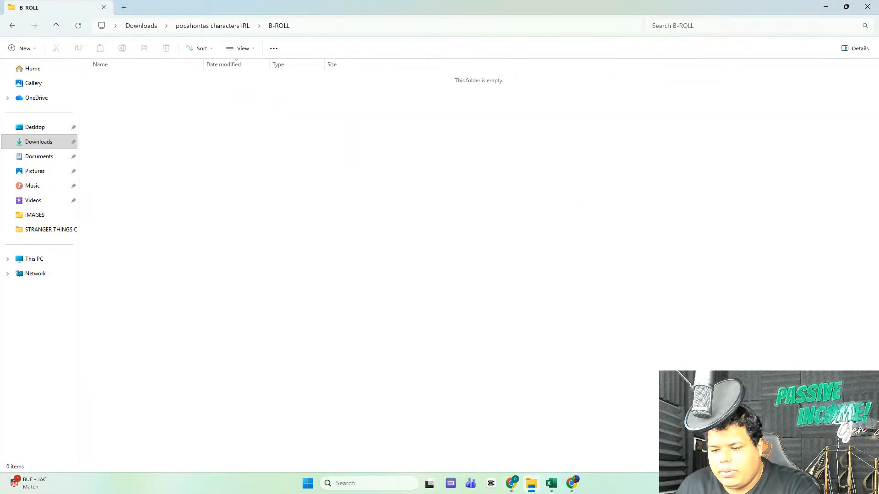
Step: Move the six Grok videos downloaded today from the Downloads folder into B-ROLL, using a second File Explorer window
{"action": "right_click", "coordinate": [530, 486]}
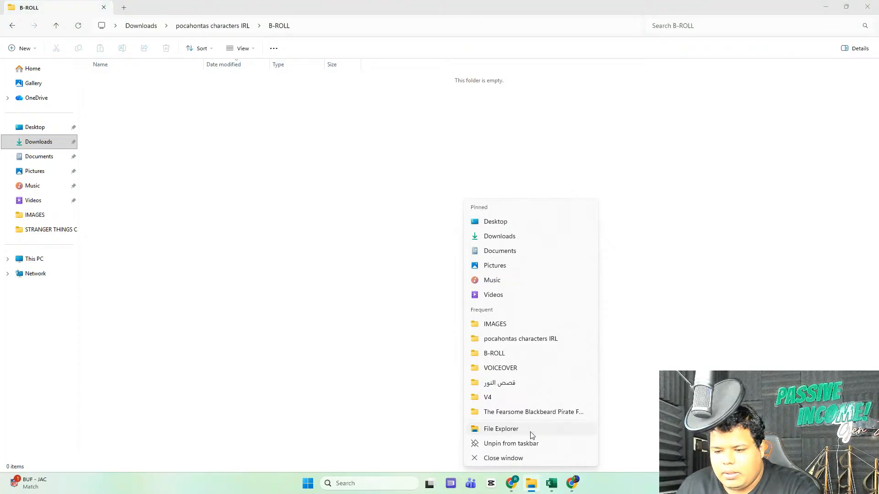
{"action": "left_click", "coordinate": [529, 430]}
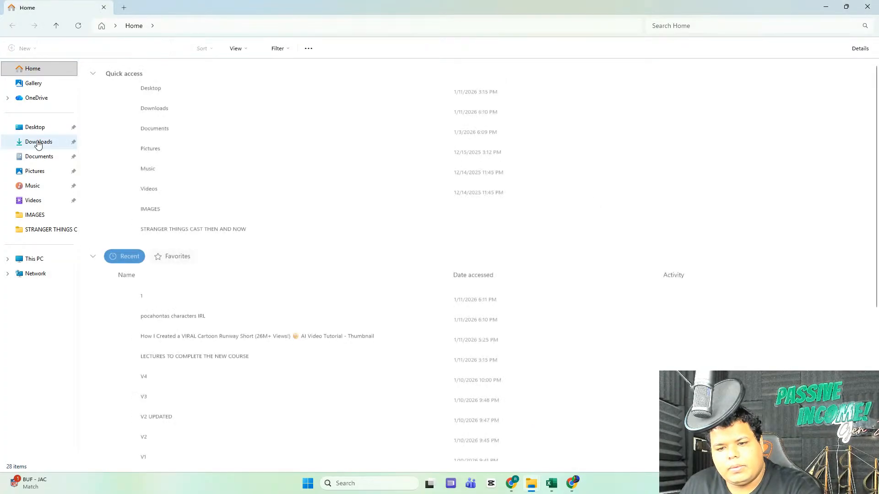
{"action": "left_click", "coordinate": [39, 142]}
{"action": "left_click", "coordinate": [178, 171]}
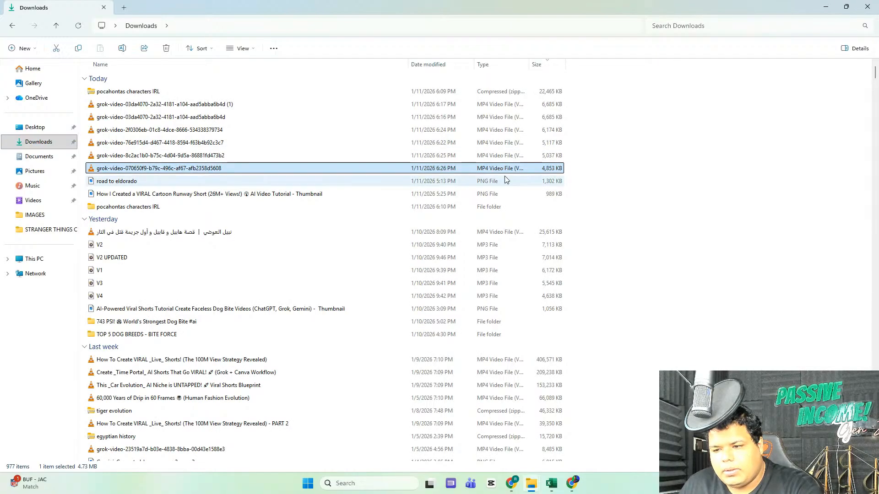
{"action": "left_click_drag", "start_coordinate": [571, 167], "coordinate": [206, 106]}
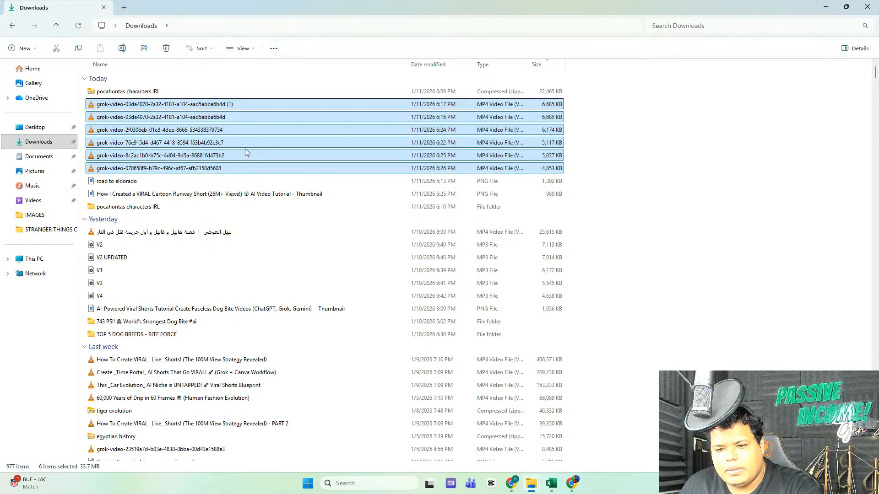
{"action": "right_click", "coordinate": [206, 109]}
{"action": "left_click", "coordinate": [226, 126]}
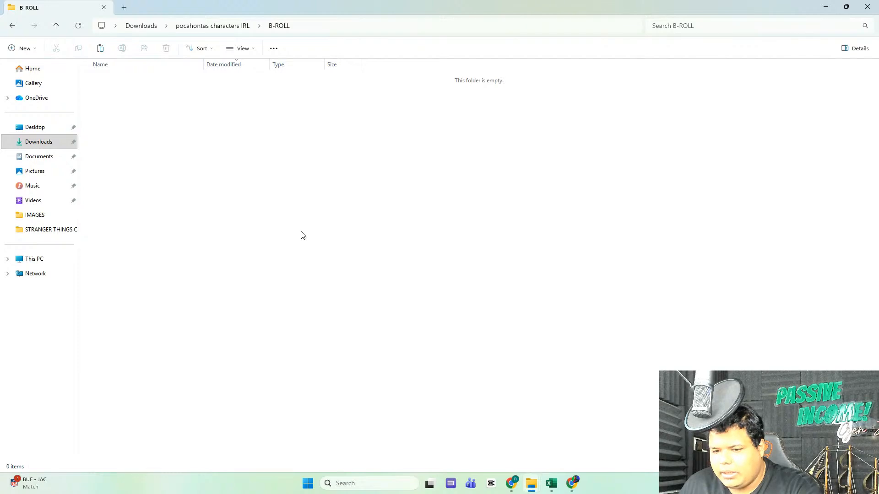
{"action": "right_click", "coordinate": [301, 236]}
{"action": "left_click", "coordinate": [308, 233]}
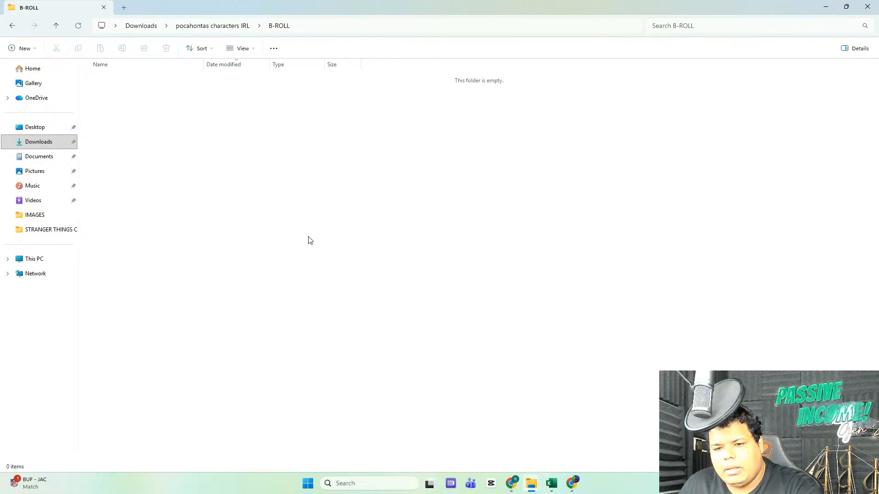
Step: Sort the B-ROLL videos by date modified, oldest first, and show them as large thumbnails
{"action": "left_click", "coordinate": [231, 69]}
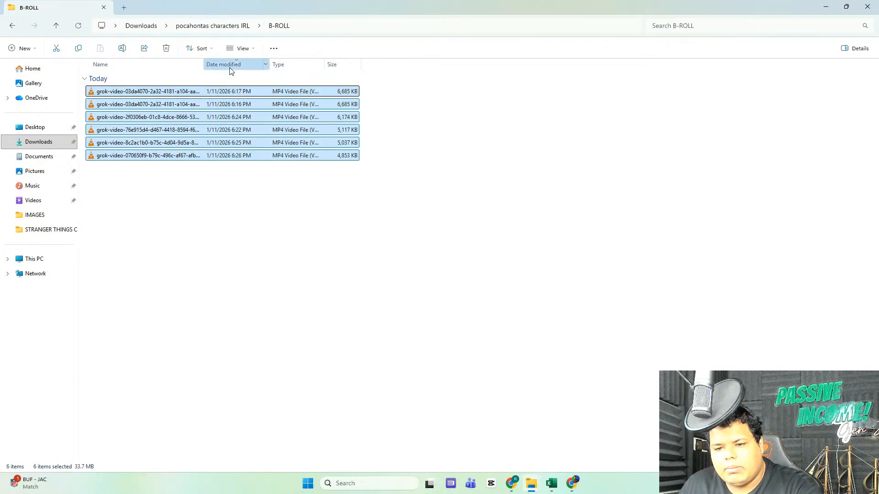
{"action": "right_click", "coordinate": [505, 129]}
{"action": "mouse_move", "coordinate": [526, 137]}
{"action": "left_click", "coordinate": [650, 137]}
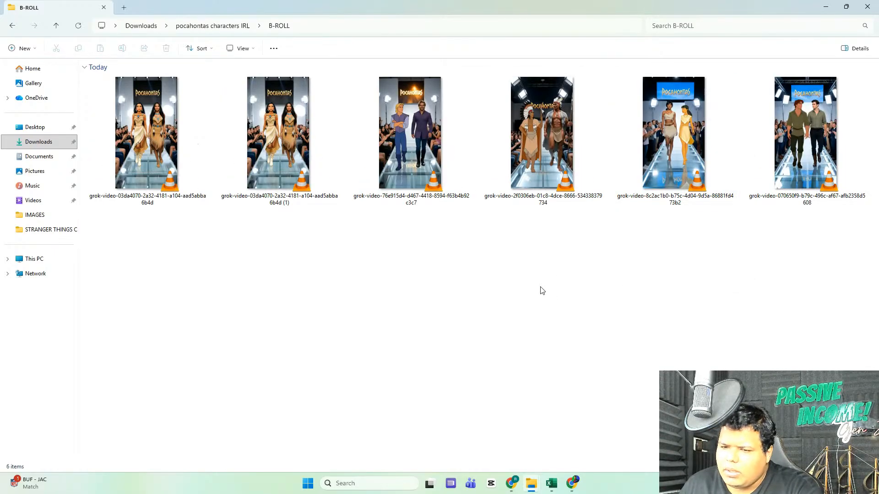
Step: Delete the duplicate Pocahontas video whose file name ends in (1) from B-ROLL
{"action": "left_click", "coordinate": [314, 173]}
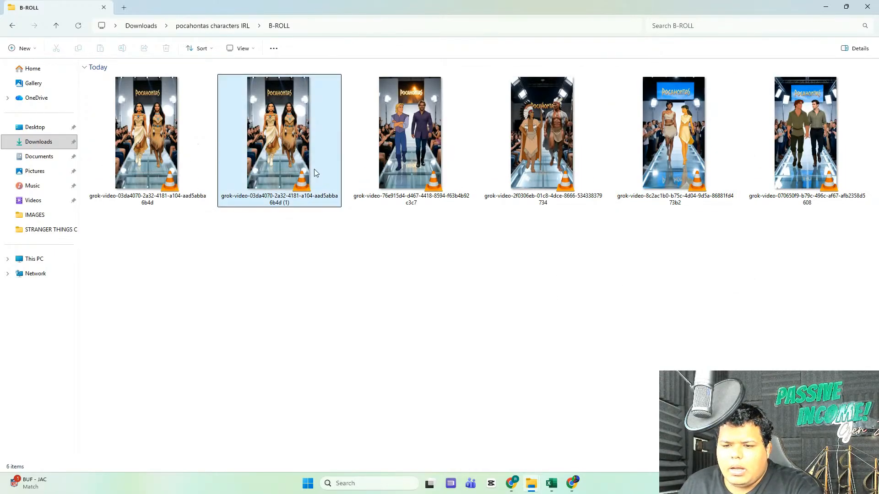
{"action": "right_click", "coordinate": [328, 136]}
{"action": "left_click", "coordinate": [463, 147]}
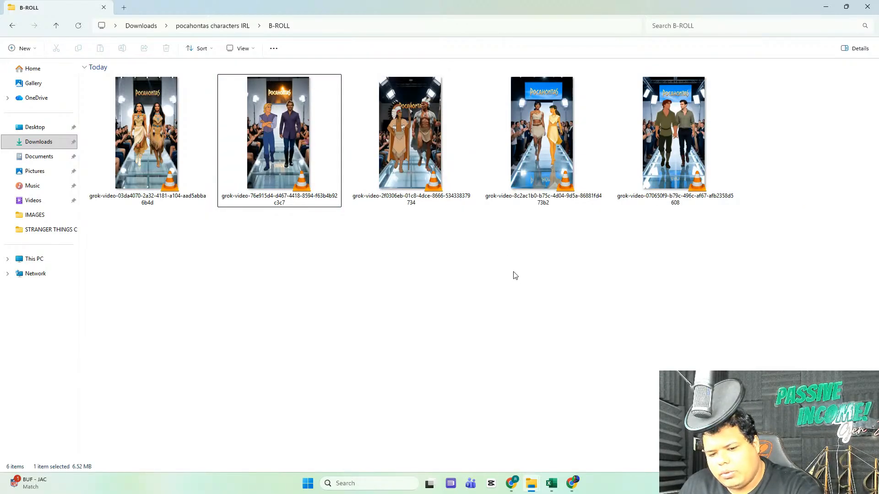
{"action": "left_click_drag", "start_coordinate": [671, 215], "coordinate": [132, 132]}
{"action": "left_click", "coordinate": [420, 299]}
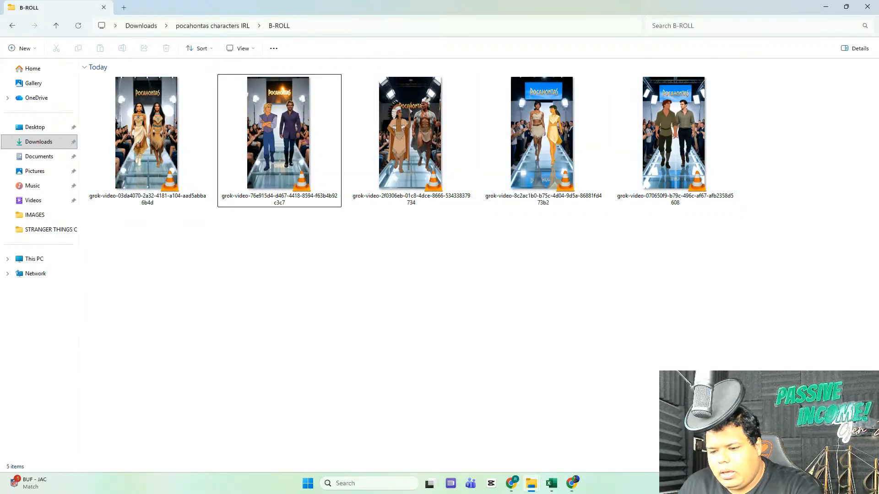
Step: Open YouTube in a new Chrome tab and exit CapCut's environment testing
{"action": "left_click", "coordinate": [511, 486]}
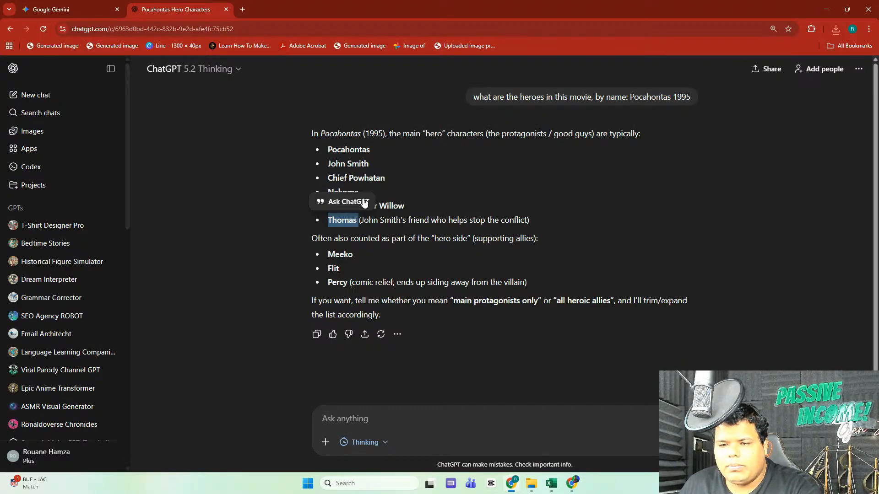
{"action": "left_click", "coordinate": [245, 9]}
{"action": "type", "text": "y"}
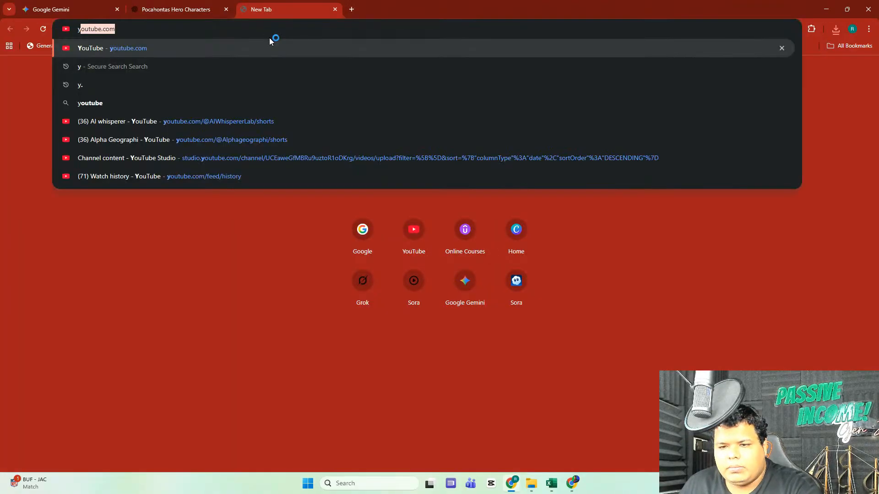
{"action": "key", "text": "Return"}
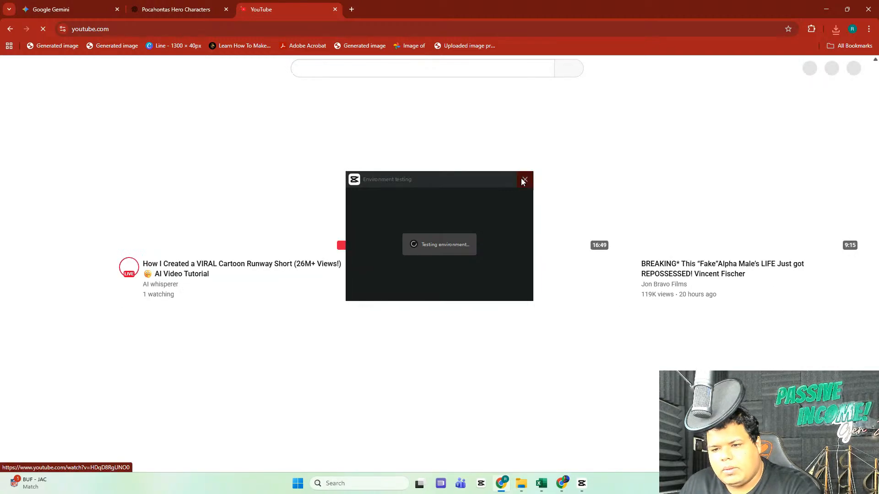
{"action": "left_click", "coordinate": [525, 179]}
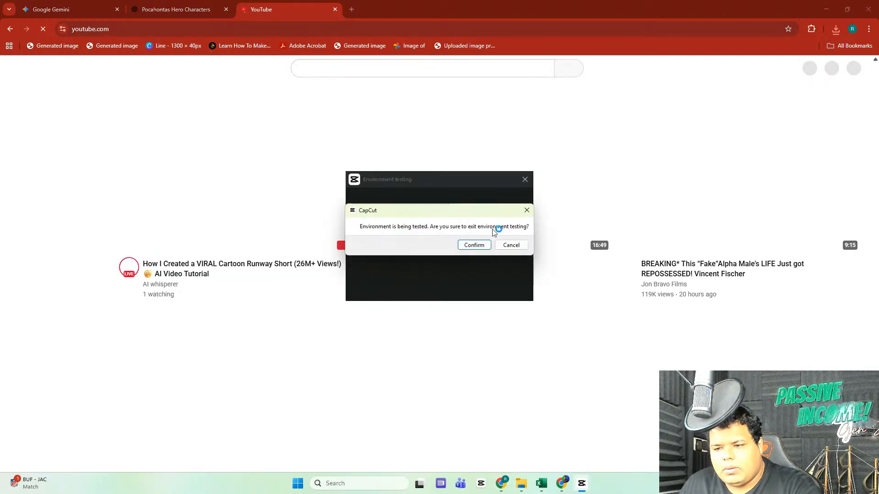
{"action": "left_click", "coordinate": [474, 244]}
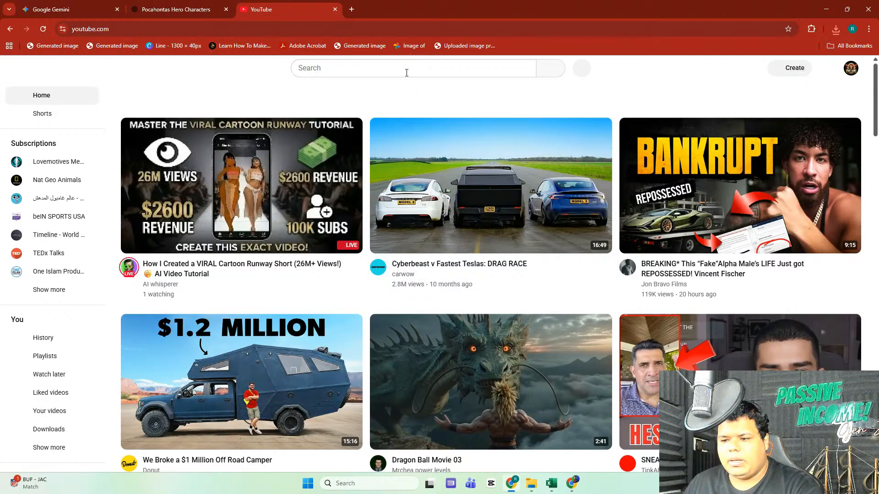
Step: Search YouTube for "pocahontas music"
{"action": "left_click", "coordinate": [407, 72]}
{"action": "type", "text": "po"}
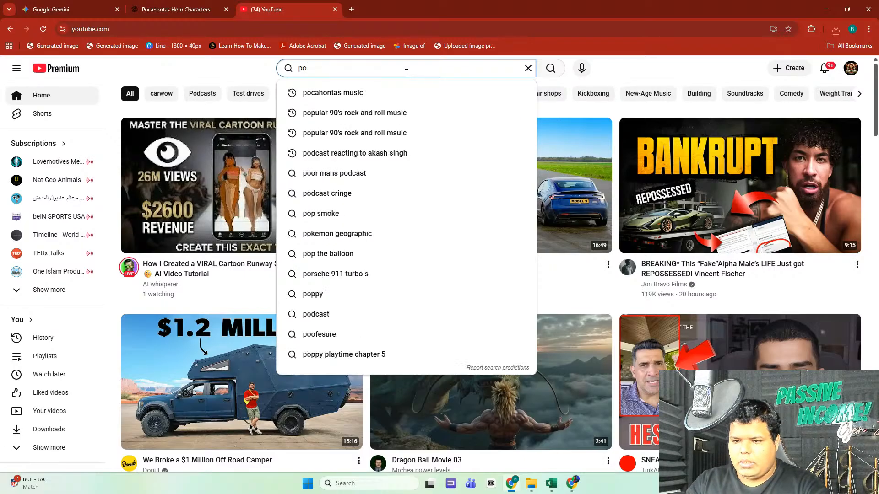
{"action": "type", "text": "cahont"}
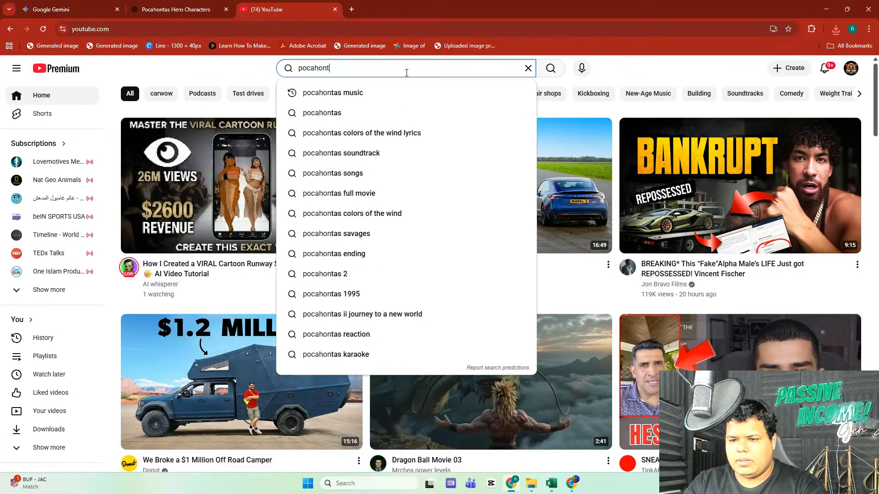
{"action": "type", "text": "as music"}
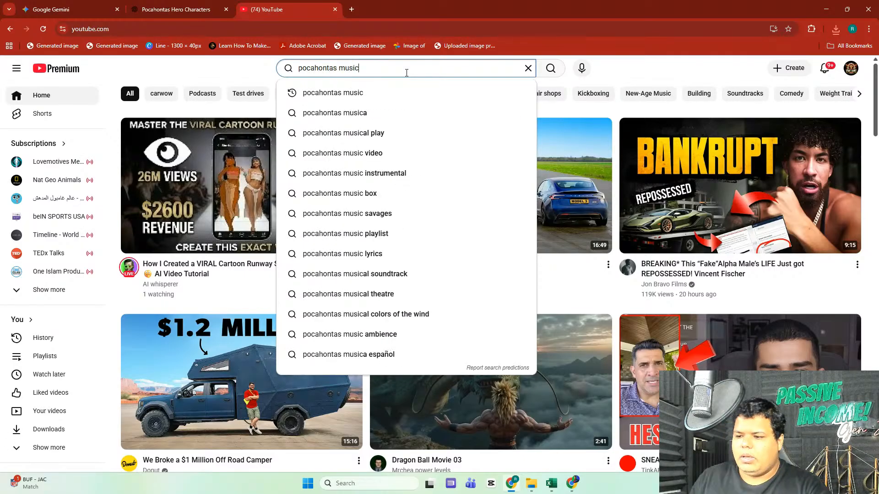
{"action": "key", "text": "Return"}
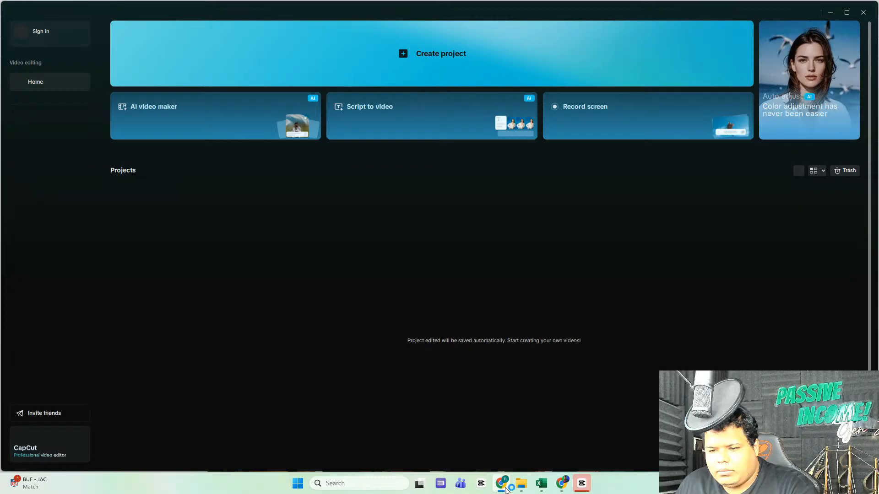
Step: Open the video "Pocahontas - Colors of the Wind (Blu-ray 1080p HD)" from the YouTube results and copy its link
{"action": "mouse_move", "coordinate": [501, 483]}
{"action": "left_click", "coordinate": [513, 423]}
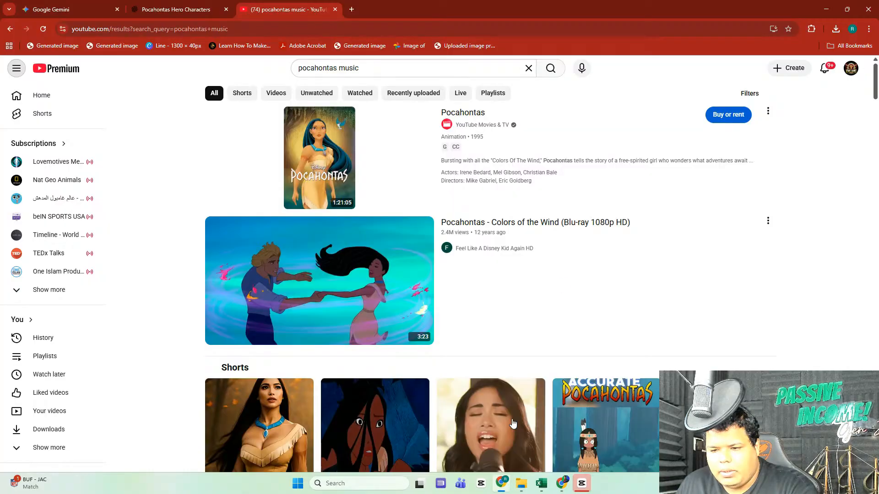
{"action": "left_click", "coordinate": [298, 279]}
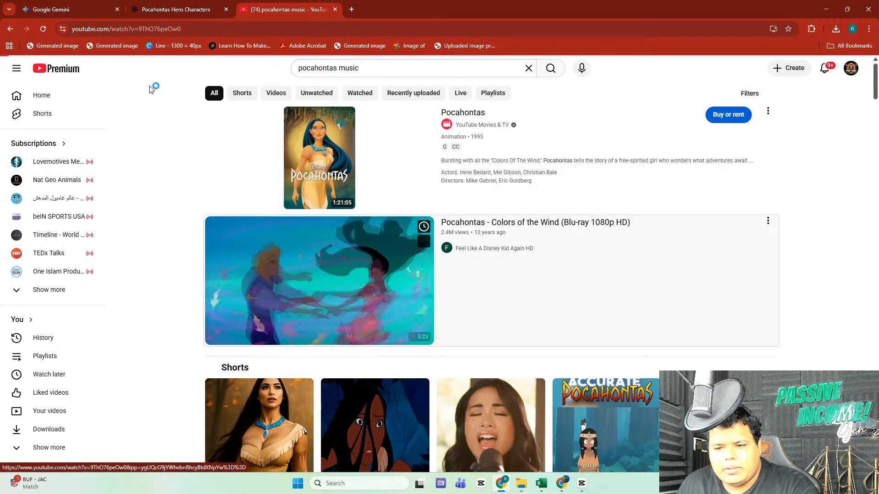
{"action": "left_click", "coordinate": [171, 29]}
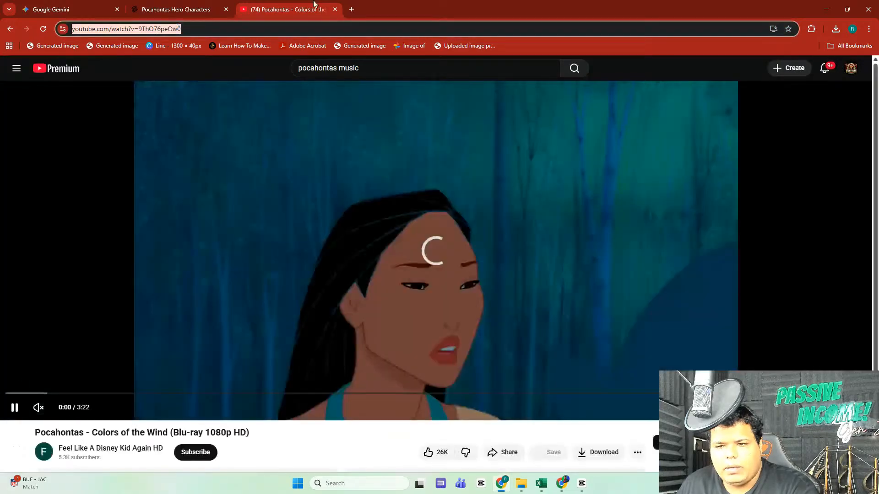
{"action": "triple_click", "coordinate": [318, 32]}
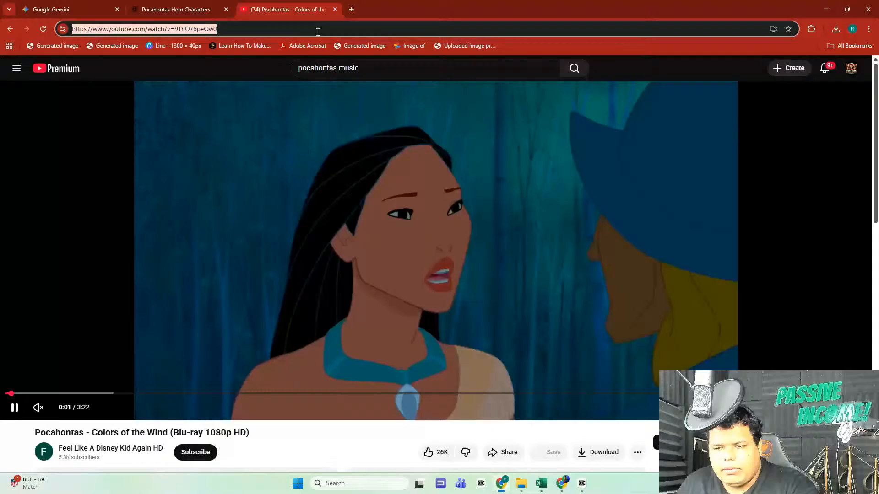
Step: Search Google in a new tab for a YouTube video downloader and open Socialplug's YouTube Video Downloader
{"action": "left_click", "coordinate": [352, 9]}
{"action": "type", "text": "google.com"}
{"action": "key", "text": "Return"}
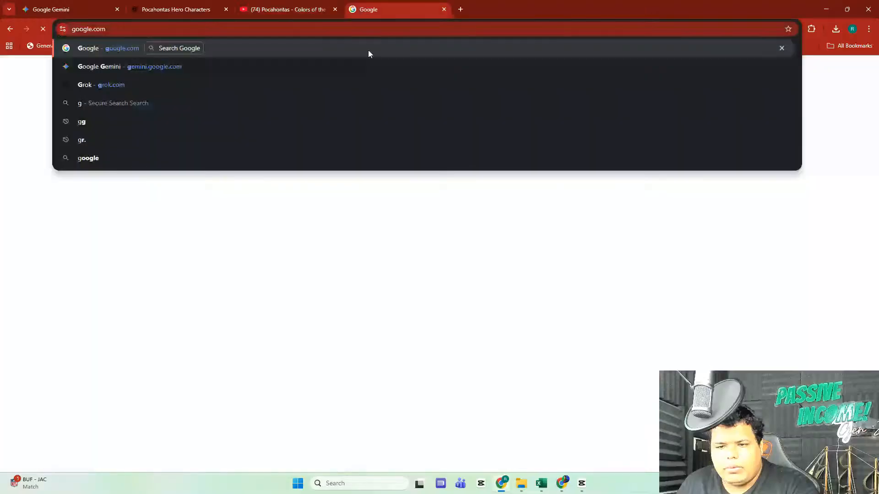
{"action": "type", "text": "youtube video down"}
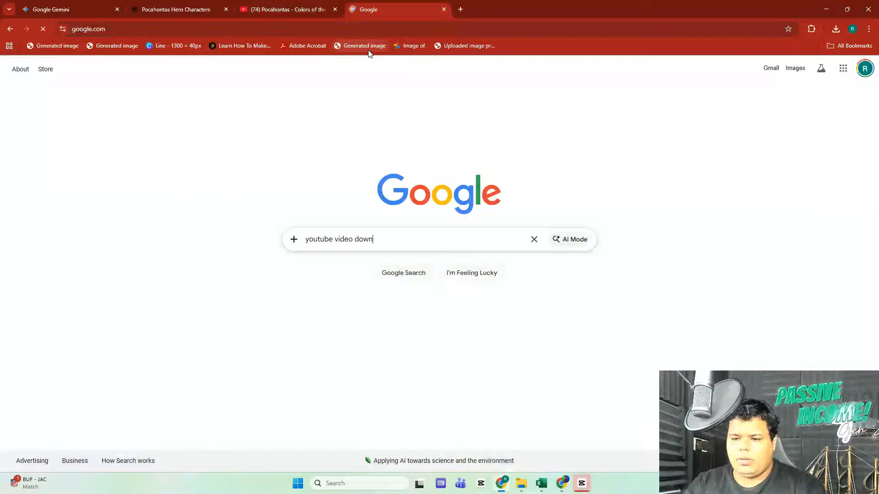
{"action": "type", "text": "loader s"}
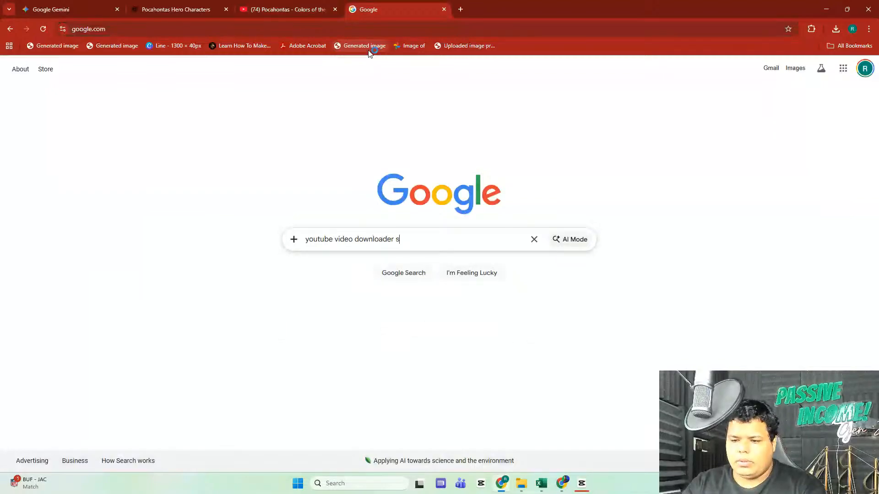
{"action": "left_click", "coordinate": [209, 159]}
{"action": "scroll", "coordinate": [751, 215], "scroll_direction": "down", "scroll_amount": 5}
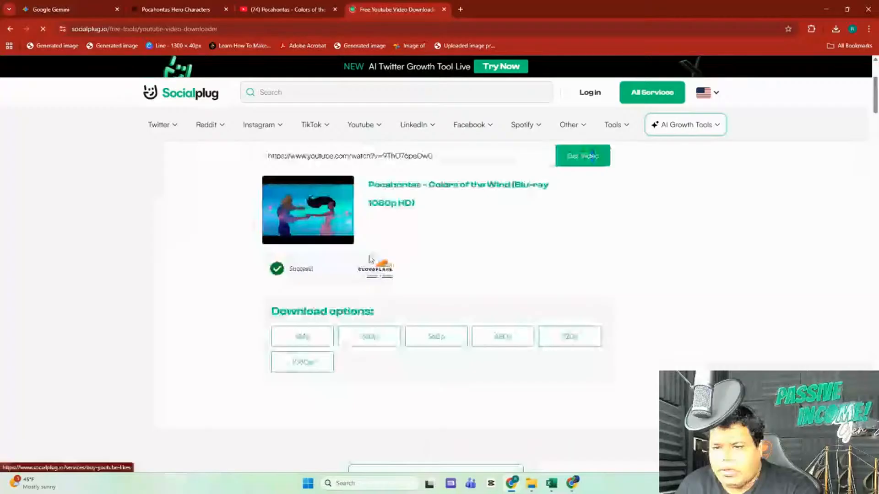
{"action": "scroll", "coordinate": [371, 260], "scroll_direction": "up", "scroll_amount": 3}
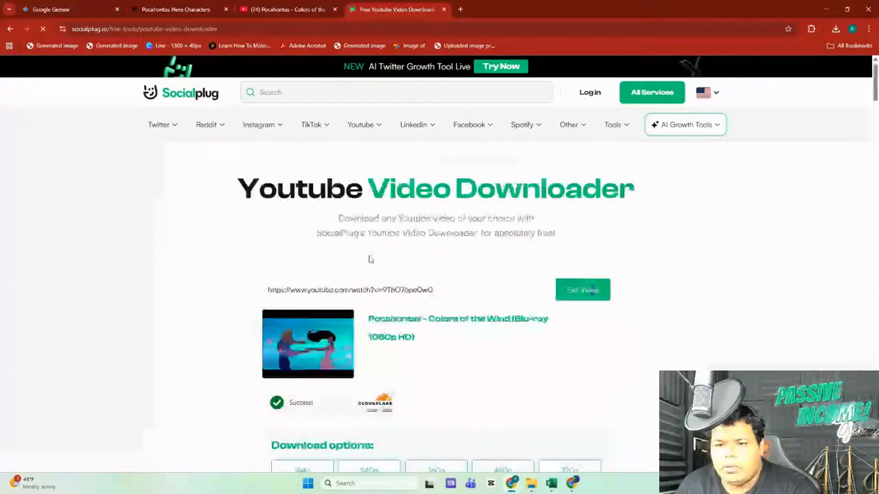
{"action": "mouse_move", "coordinate": [487, 124]}
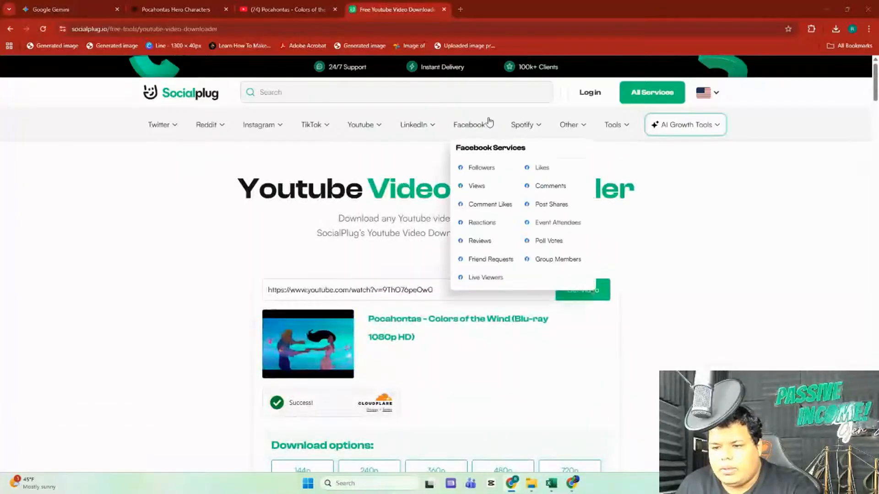
{"action": "mouse_move", "coordinate": [422, 127]}
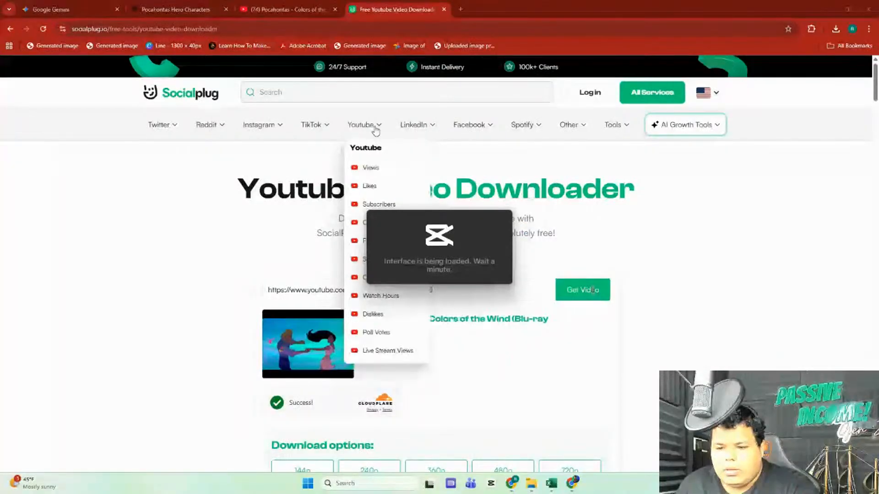
{"action": "mouse_move", "coordinate": [316, 128]}
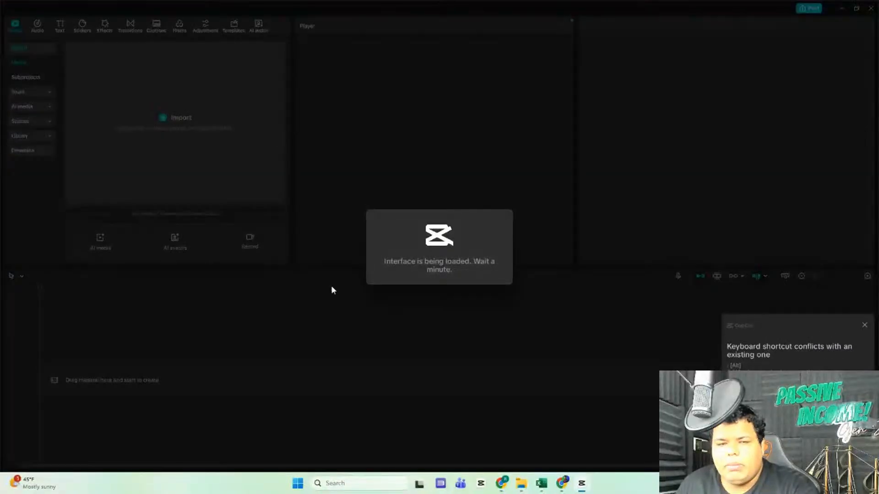
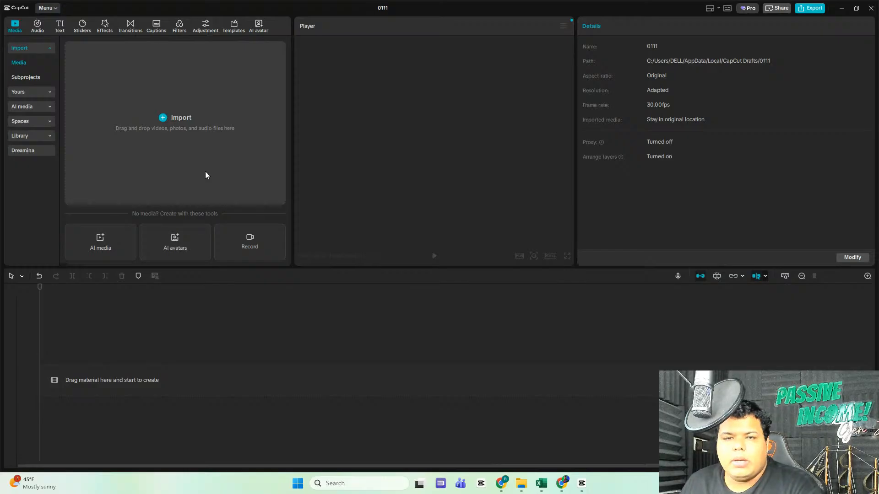
{"action": "left_click", "coordinate": [243, 159]}
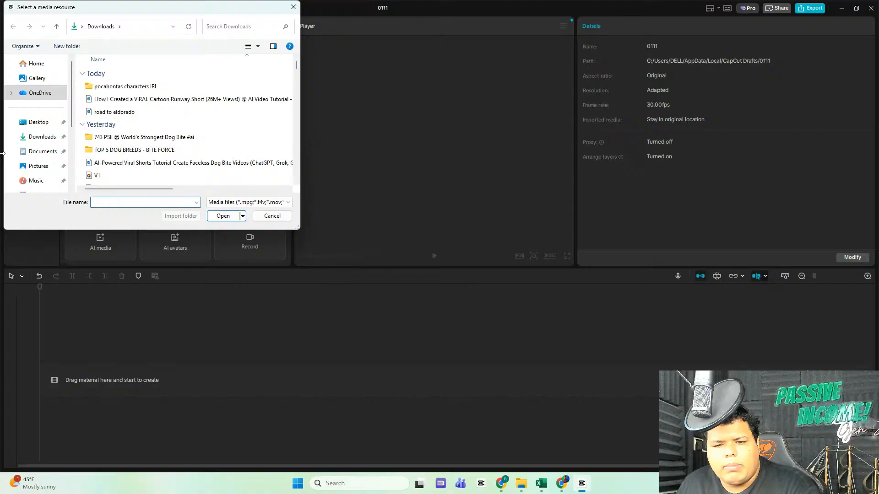
{"action": "double_click", "coordinate": [166, 15]}
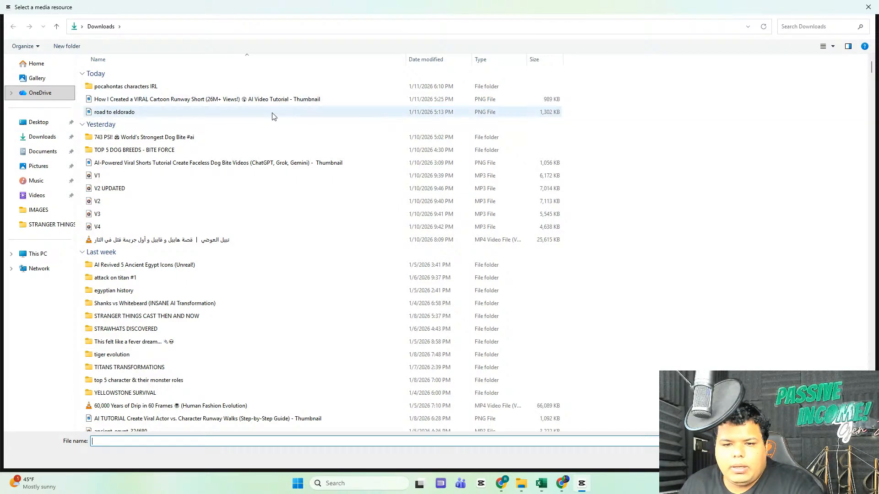
{"action": "left_click", "coordinate": [867, 8]}
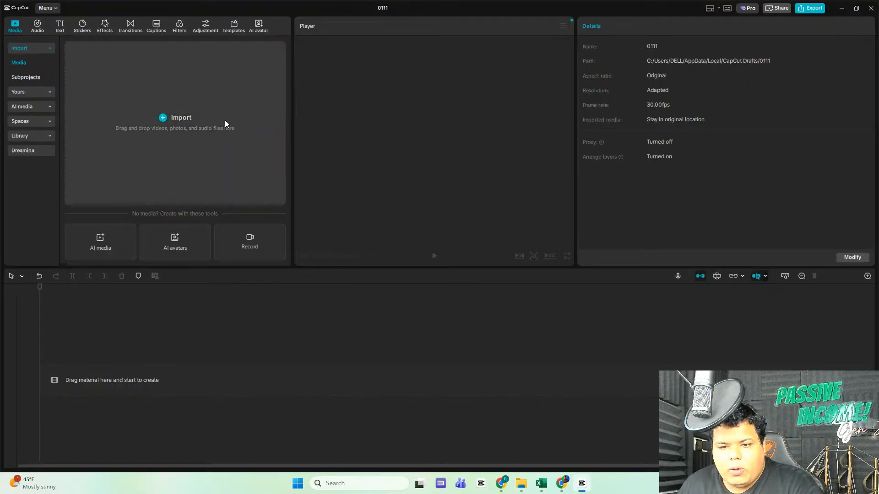
{"action": "left_click", "coordinate": [225, 124]}
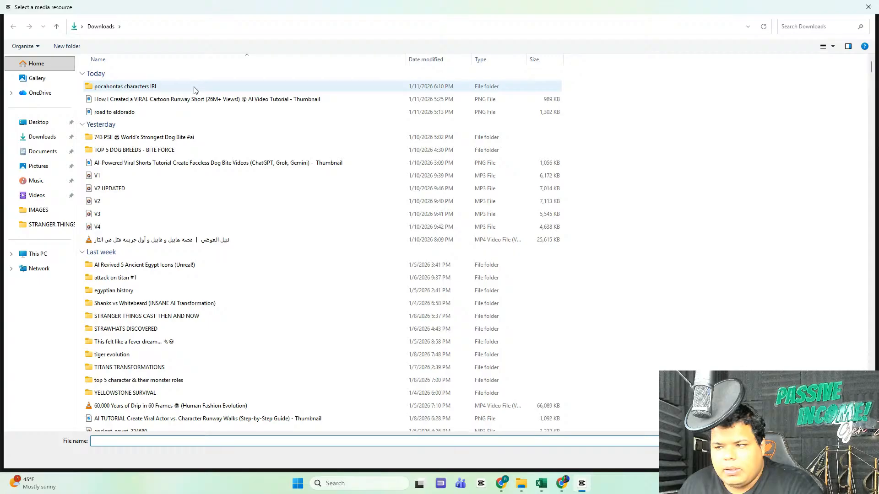
{"action": "left_click", "coordinate": [868, 7]}
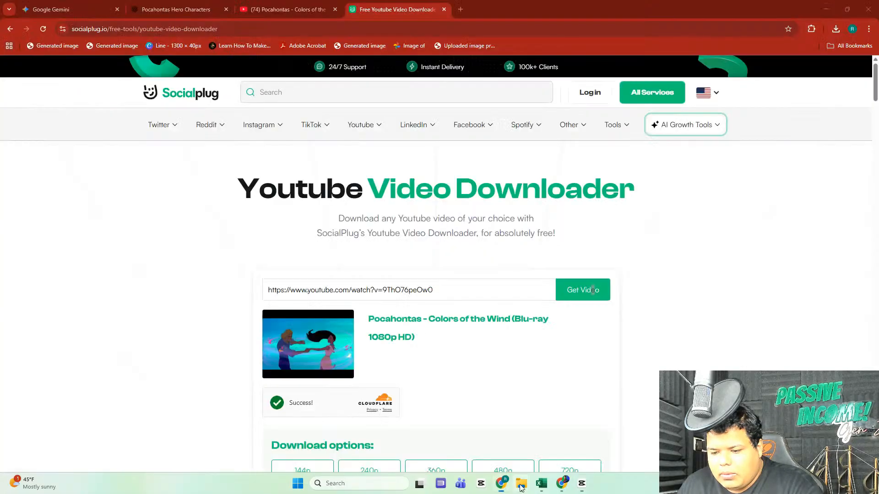
Step: Request the "Pocahontas - Colors of the Wind (Blu-ray 1080p HD)" video in Socialplug's YouTube Video Downloader
{"action": "mouse_move", "coordinate": [522, 486]}
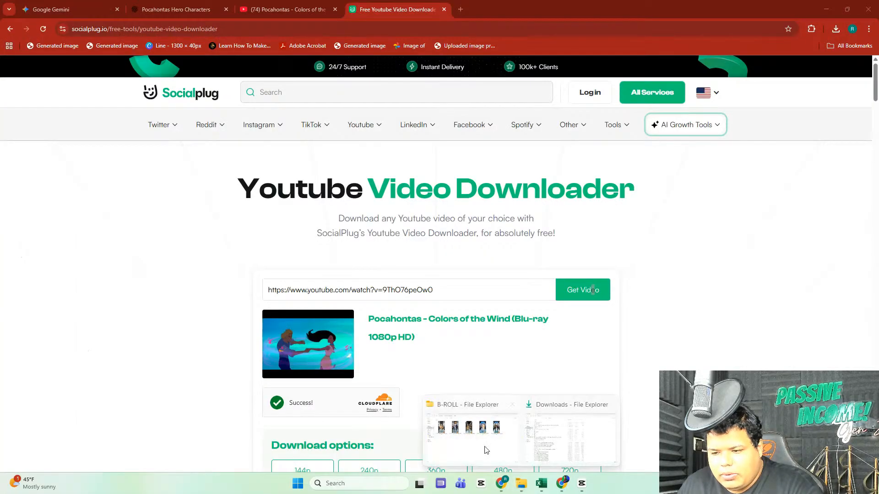
{"action": "scroll", "coordinate": [563, 274], "scroll_direction": "down", "scroll_amount": 1}
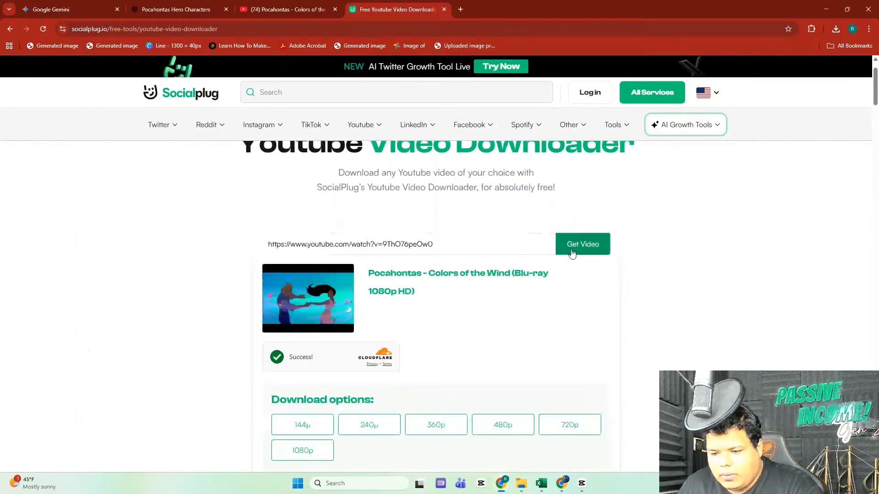
{"action": "left_click", "coordinate": [581, 242]}
Step: Add the five Grok videos from the B-ROLL folder to the CapCut timeline and set the project's aspect ratio to 9:16
{"action": "mouse_move", "coordinate": [521, 481]}
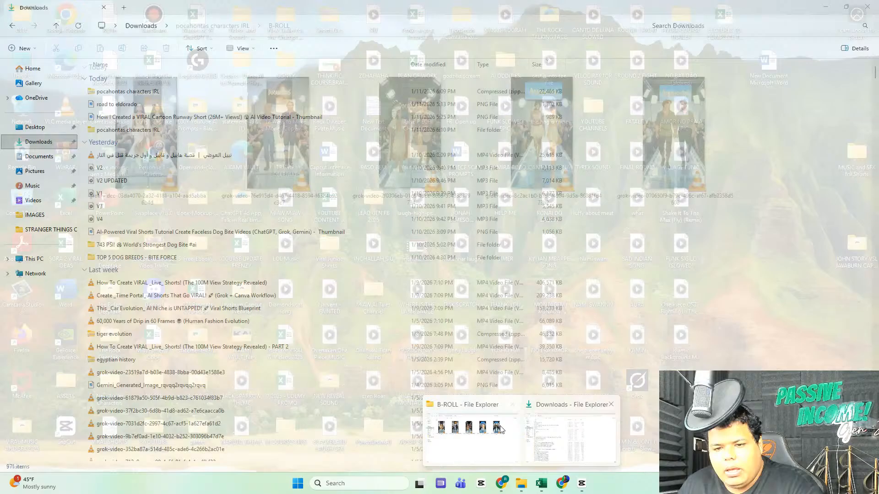
{"action": "left_click_drag", "start_coordinate": [500, 429], "coordinate": [92, 386]}
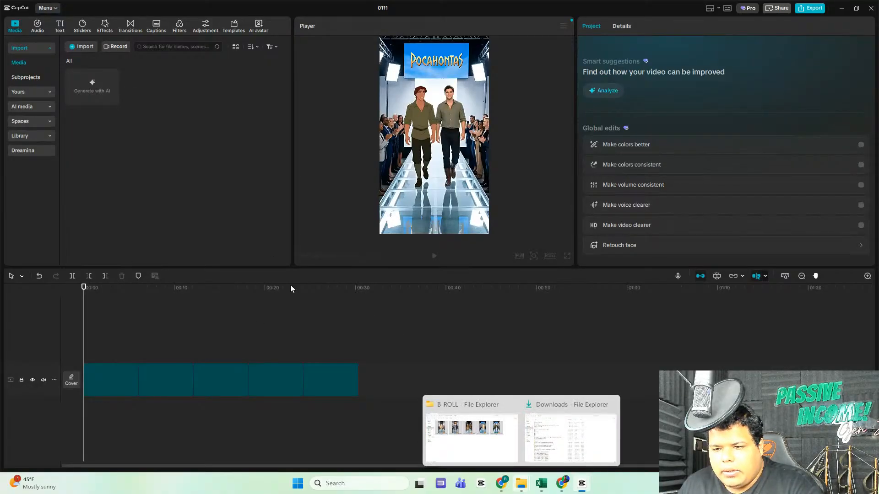
{"action": "left_click", "coordinate": [475, 155]}
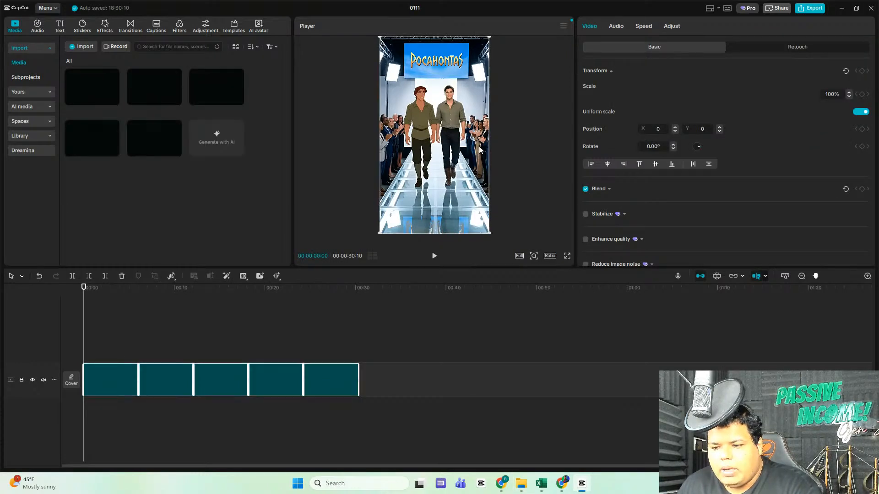
{"action": "left_click", "coordinate": [549, 256]}
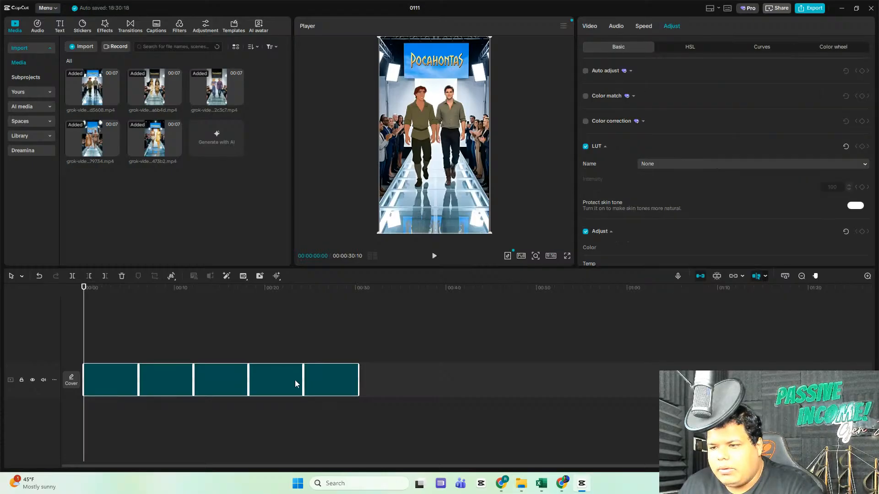
Step: Turn on Auto adjust at intensity 80 and Color correction at intensity 48 for all five clips
{"action": "left_click", "coordinate": [585, 71]}
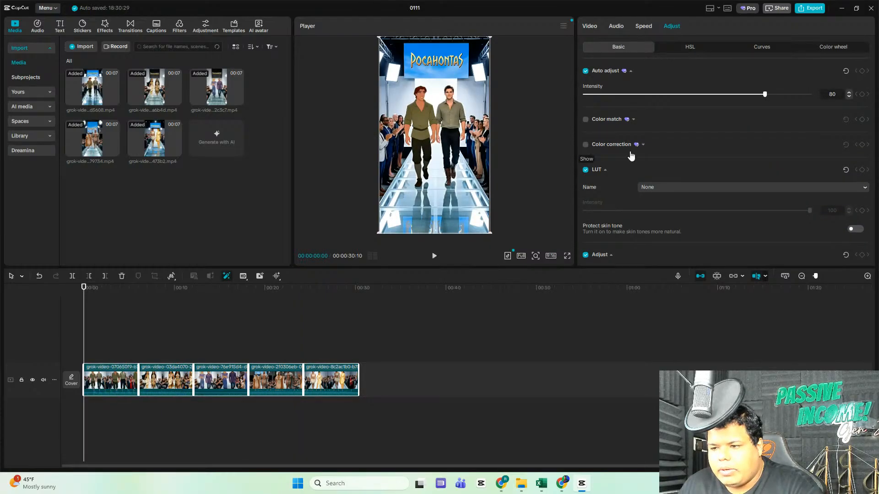
{"action": "left_click", "coordinate": [702, 168]}
{"action": "left_click", "coordinate": [693, 169]}
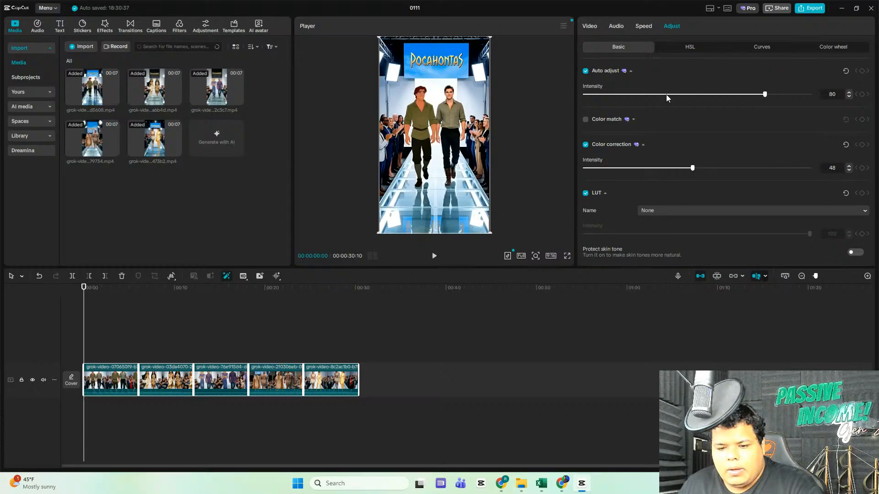
Step: Extract the audio from all five clips and delete the extracted audio from the timeline
{"action": "right_click", "coordinate": [108, 372]}
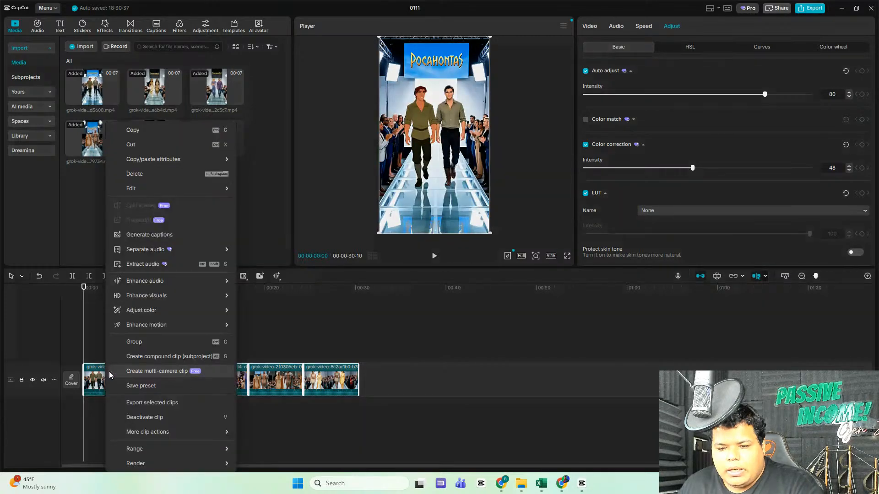
{"action": "left_click", "coordinate": [145, 268]}
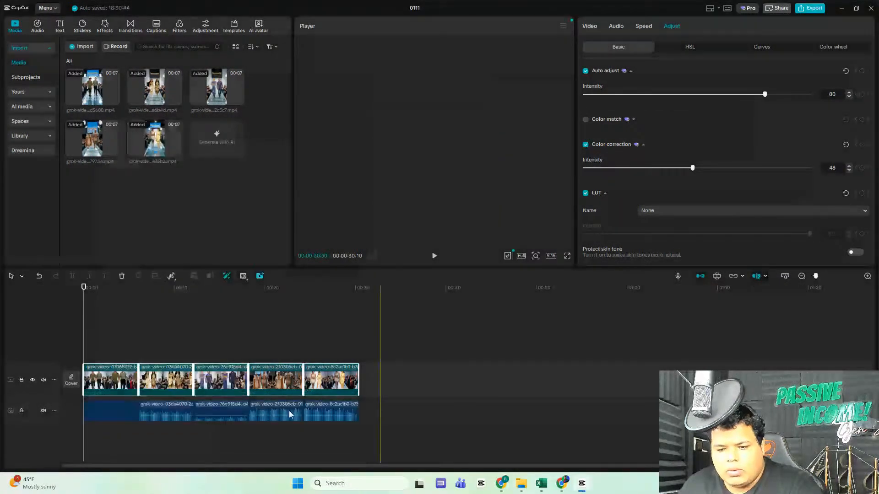
{"action": "left_click", "coordinate": [120, 413]}
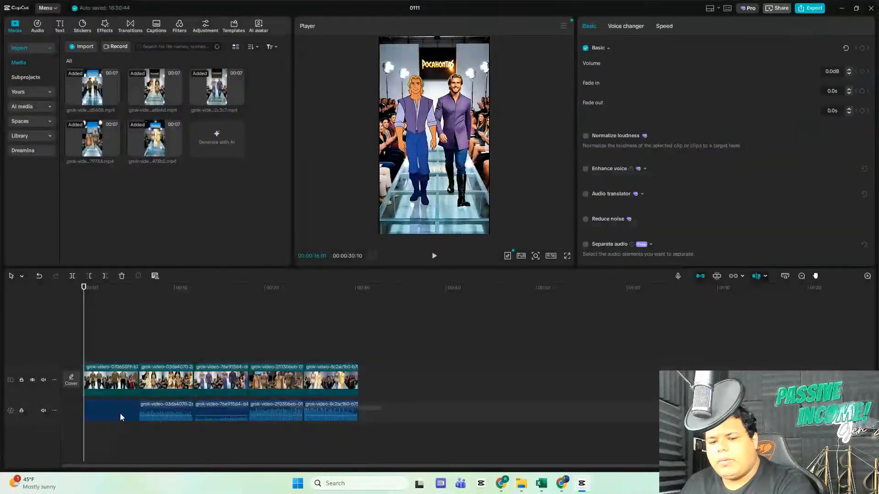
{"action": "key", "text": "Delete"}
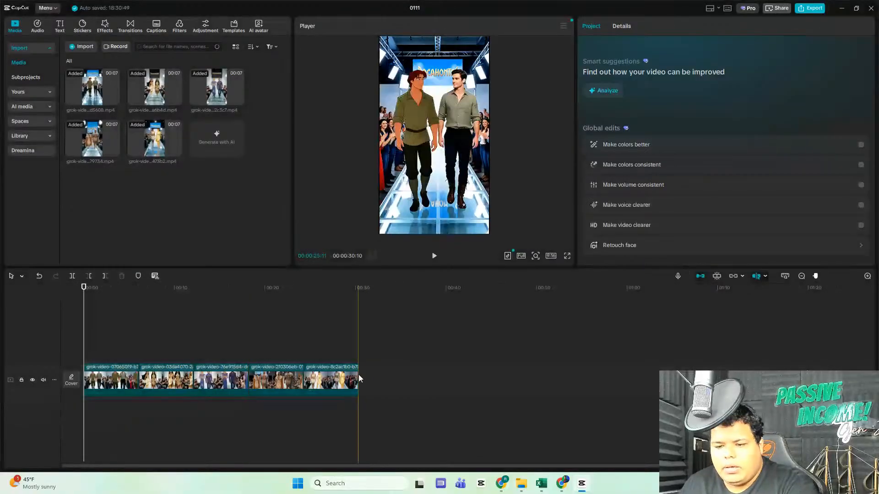
Step: Scale all five clips on the timeline to 106%
{"action": "key", "text": "ctrl+a"}
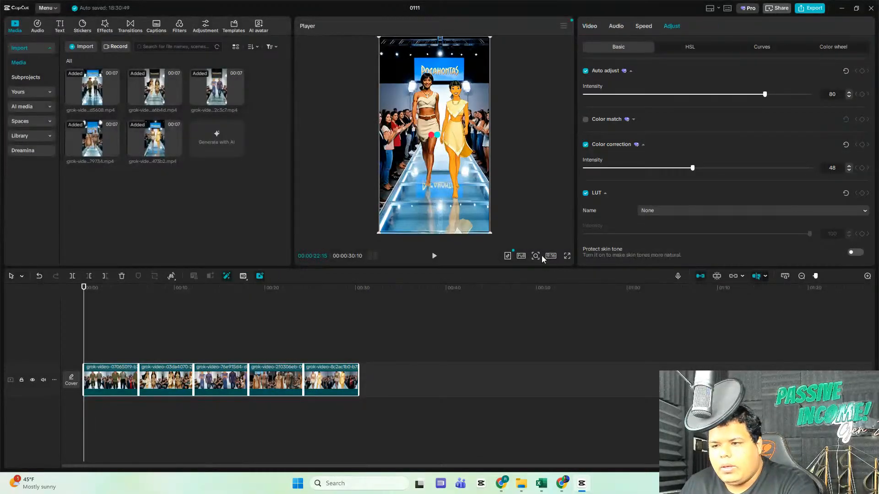
{"action": "left_click", "coordinate": [594, 27]}
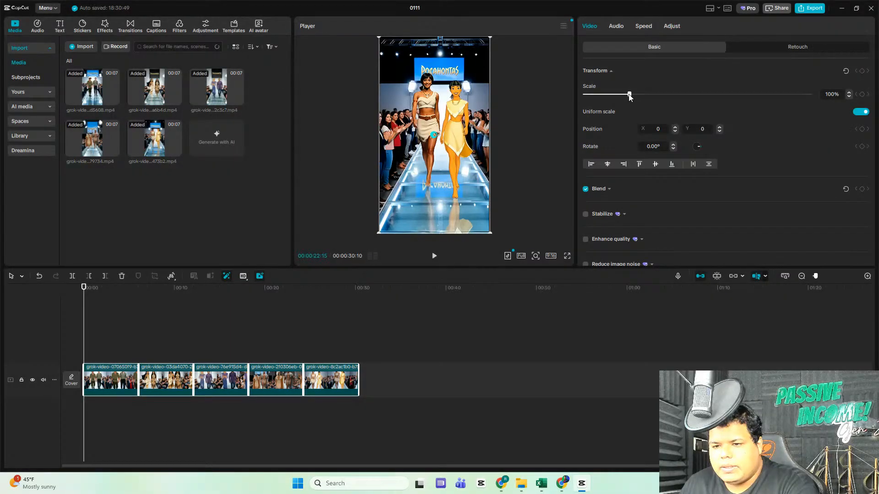
{"action": "left_click_drag", "start_coordinate": [630, 94], "coordinate": [632, 94]}
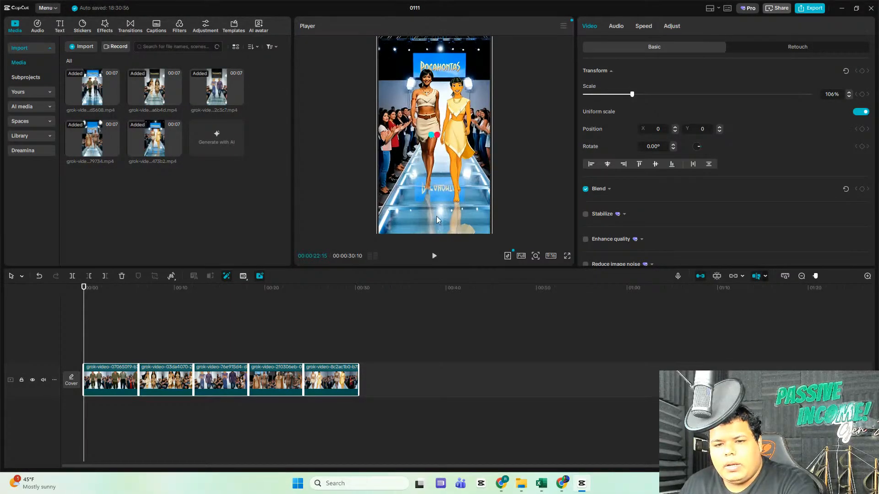
Step: Switch to Chrome and start the 144p download of the Colors of the Wind video on Socialplug
{"action": "left_click", "coordinate": [81, 47]}
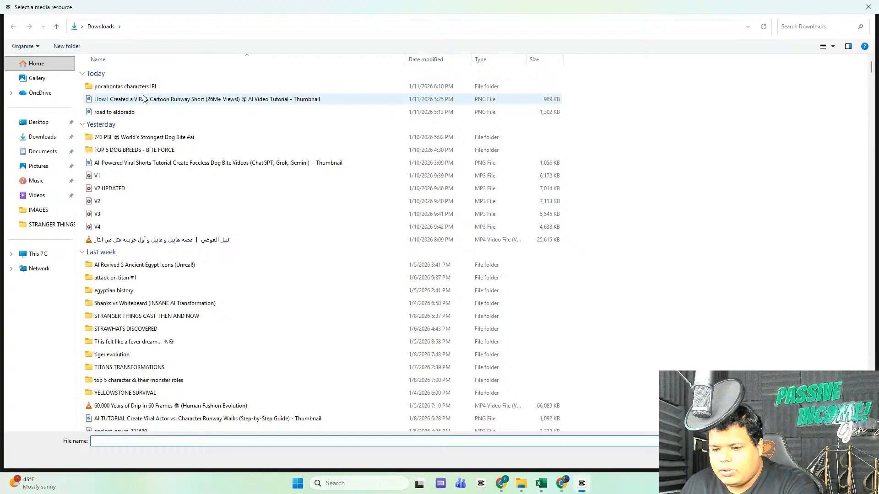
{"action": "left_click", "coordinate": [872, 5]}
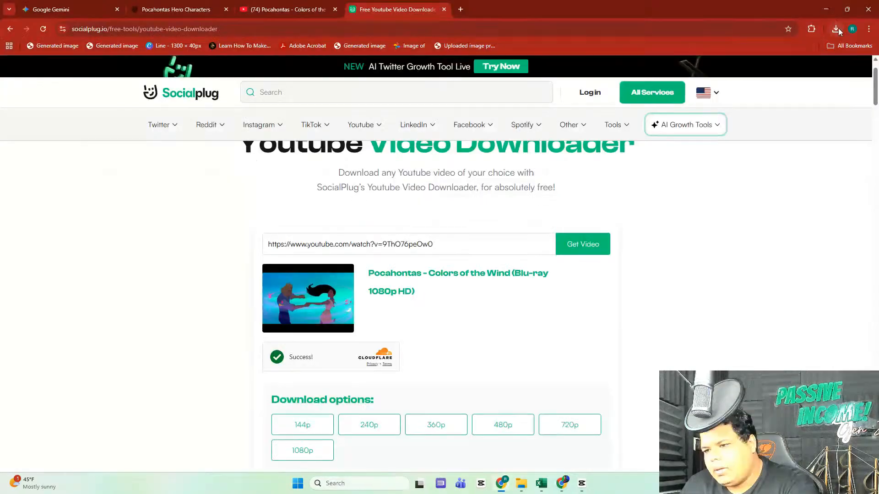
{"action": "left_click", "coordinate": [287, 431]}
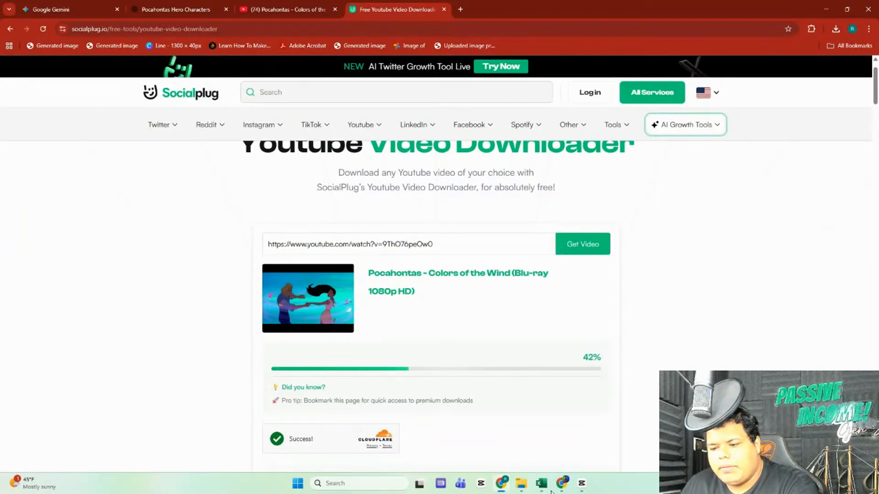
Step: Switch back to CapCut and preview the assembled clips in full screen, then return to the editor
{"action": "left_click", "coordinate": [581, 483]}
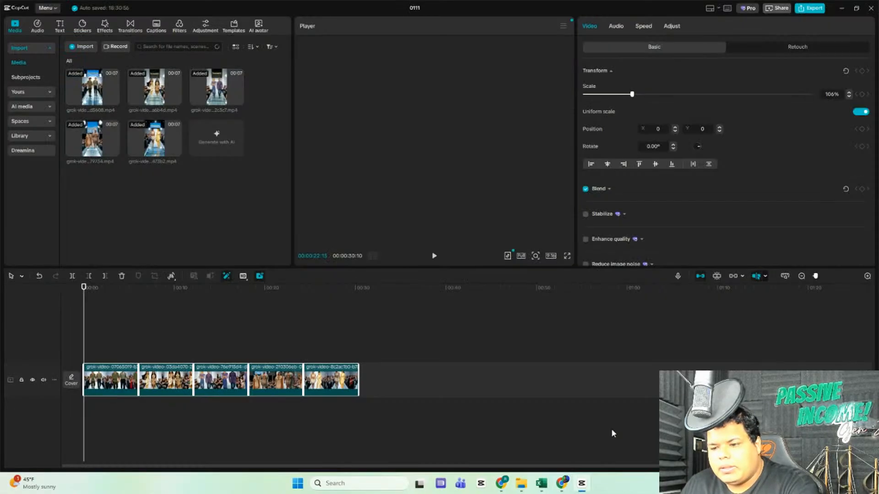
{"action": "left_click", "coordinate": [567, 257]}
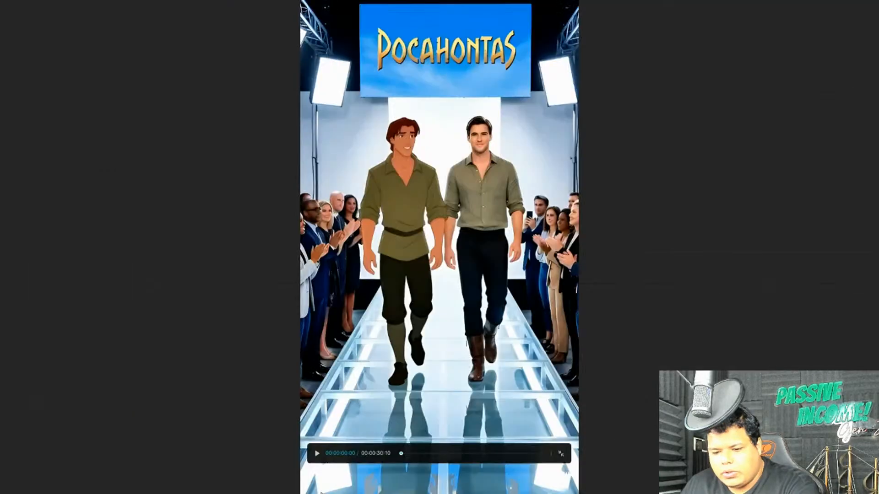
{"action": "left_click", "coordinate": [316, 454]}
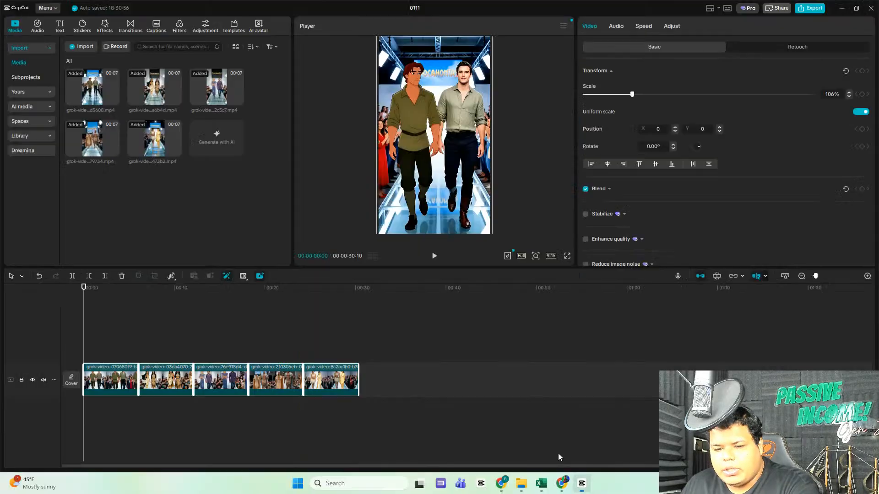
{"action": "left_click", "coordinate": [560, 453]}
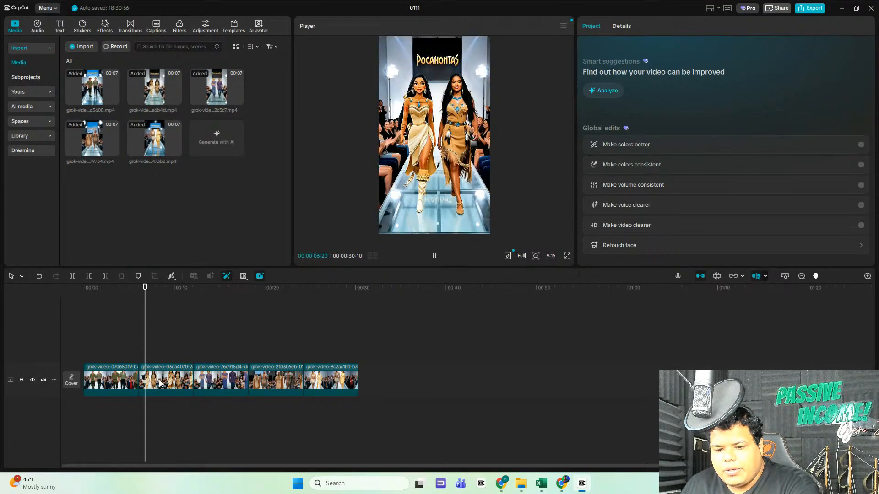
Step: Reorder the timeline clips as grok-video-03da4070, 76e915d4, 2f0306eb, 8c2ac1b0 and 070650f9
{"action": "left_click", "coordinate": [171, 390]}
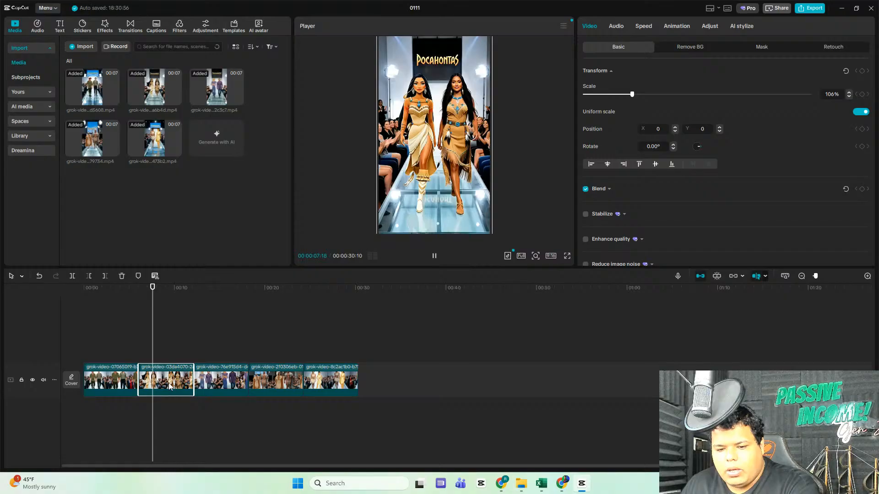
{"action": "left_click_drag", "start_coordinate": [171, 388], "coordinate": [101, 384]}
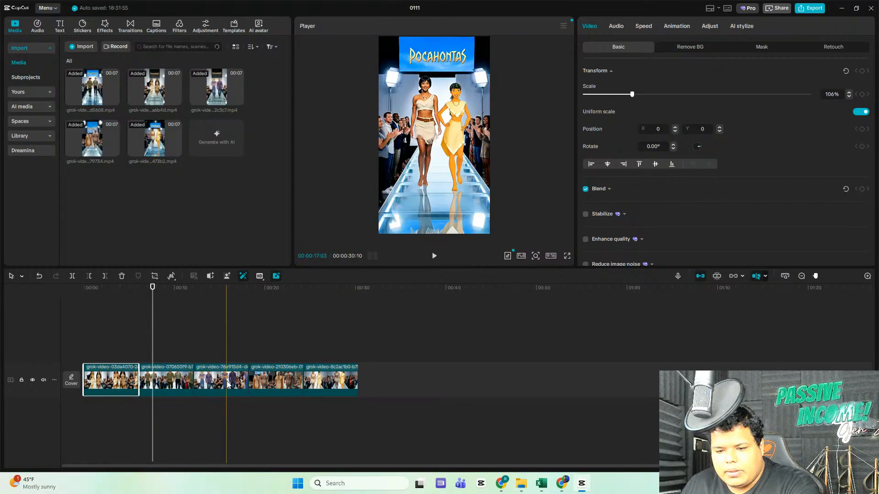
{"action": "left_click_drag", "start_coordinate": [228, 384], "coordinate": [167, 384]}
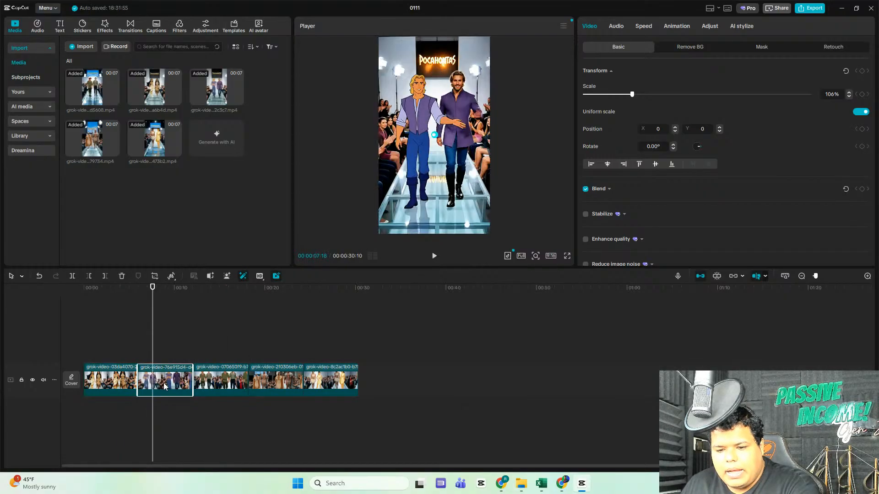
{"action": "left_click", "coordinate": [273, 384]}
{"action": "left_click_drag", "start_coordinate": [274, 385], "coordinate": [228, 386]}
{"action": "left_click_drag", "start_coordinate": [318, 380], "coordinate": [288, 381]}
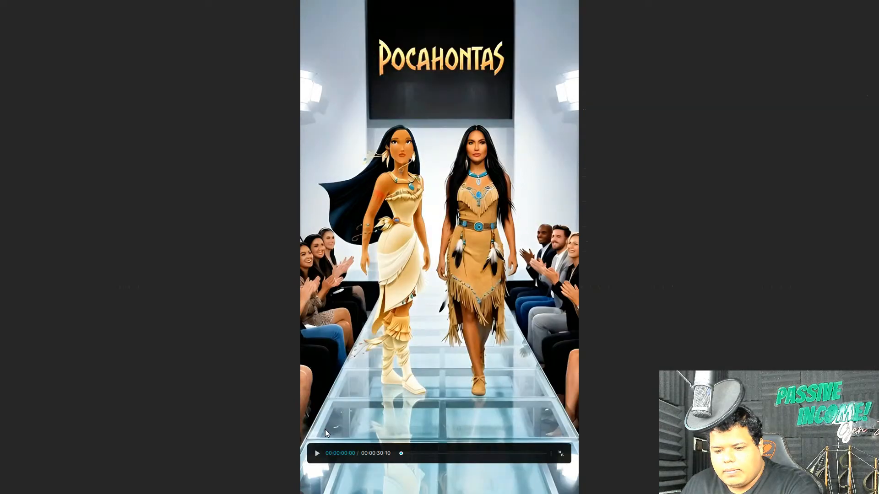
Step: Play the reordered sequence in full screen to its end and return the playhead to the start of the timeline
{"action": "key", "text": "space"}
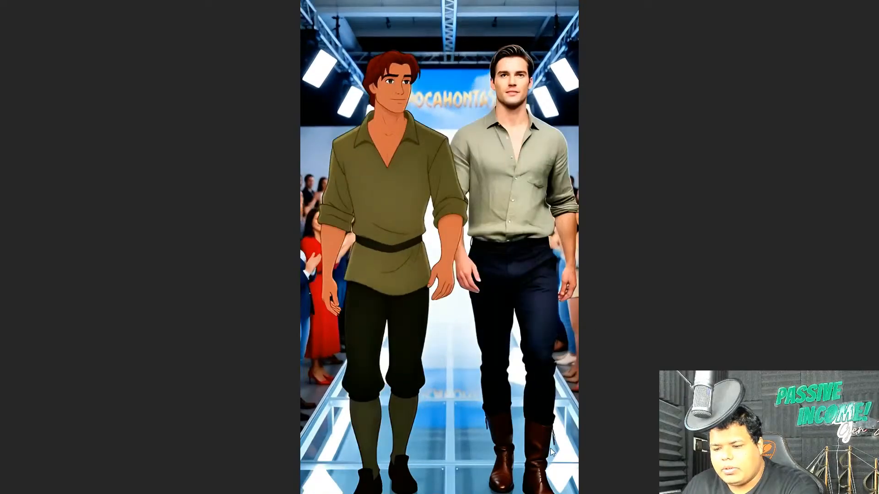
{"action": "key", "text": "Escape"}
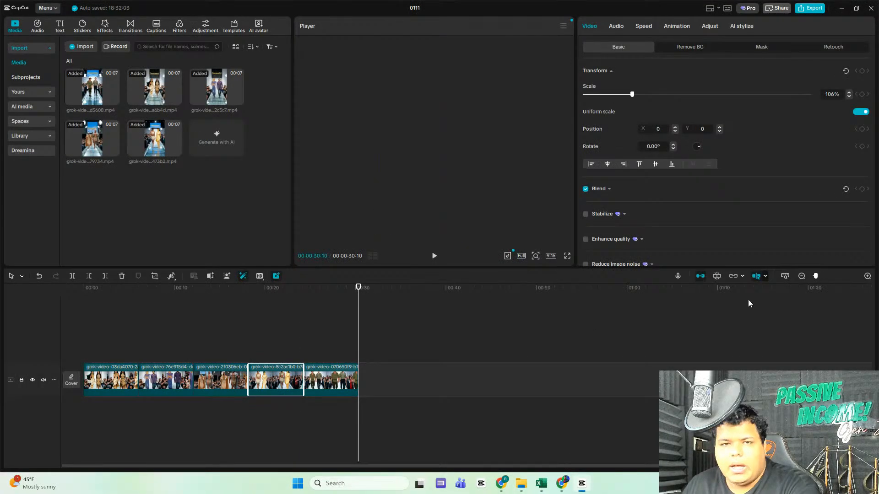
{"action": "left_click", "coordinate": [178, 300]}
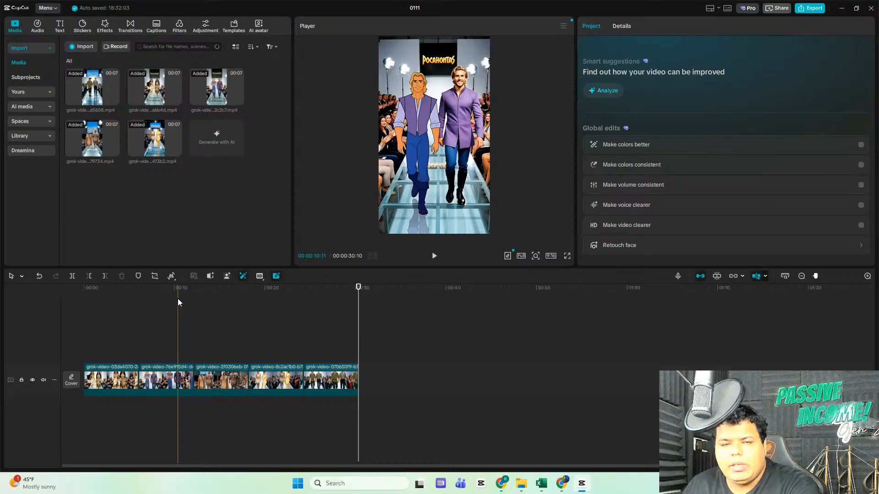
{"action": "left_click_drag", "start_coordinate": [178, 295], "coordinate": [84, 295]}
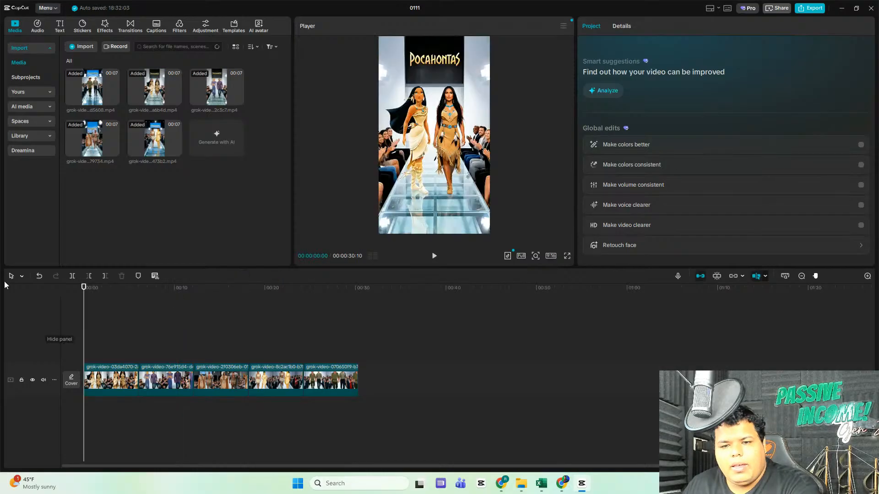
Step: Import the Pocahontas - Colors of the Wind (Blu-ray 1080p HD) video from Downloads and place it on a track above the runway clips
{"action": "left_click", "coordinate": [78, 46]}
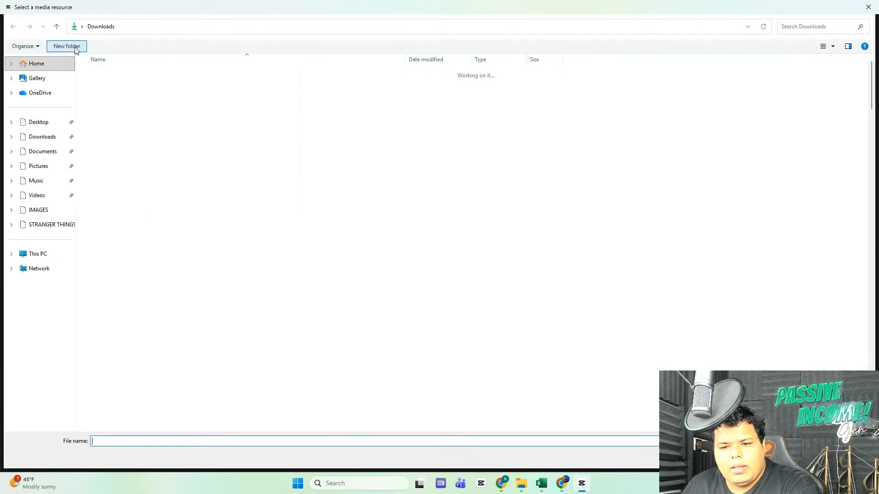
{"action": "double_click", "coordinate": [154, 112]}
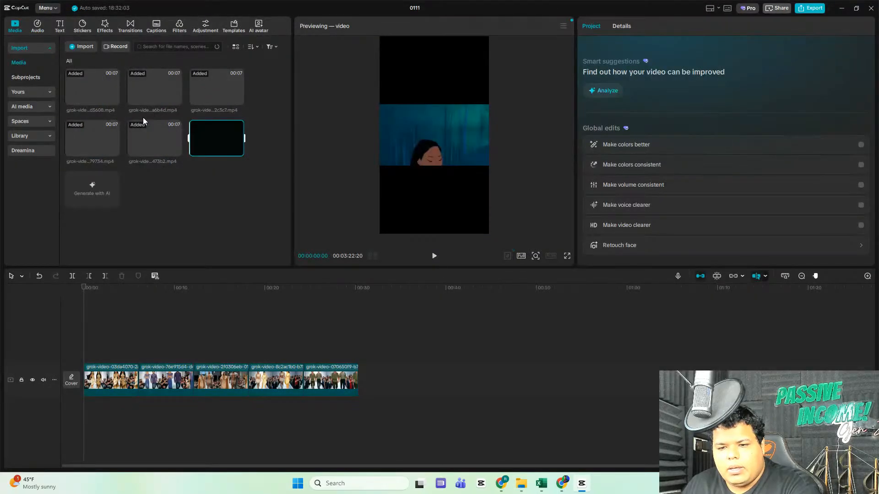
{"action": "left_click_drag", "start_coordinate": [104, 323], "coordinate": [127, 350]}
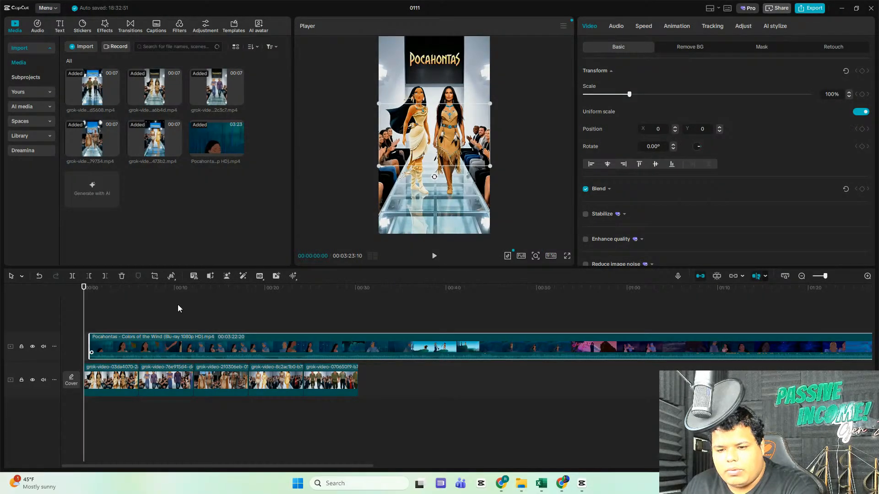
Step: Extract the audio from the Colors of the Wind clip and delete its video part from the timeline
{"action": "right_click", "coordinate": [178, 304]}
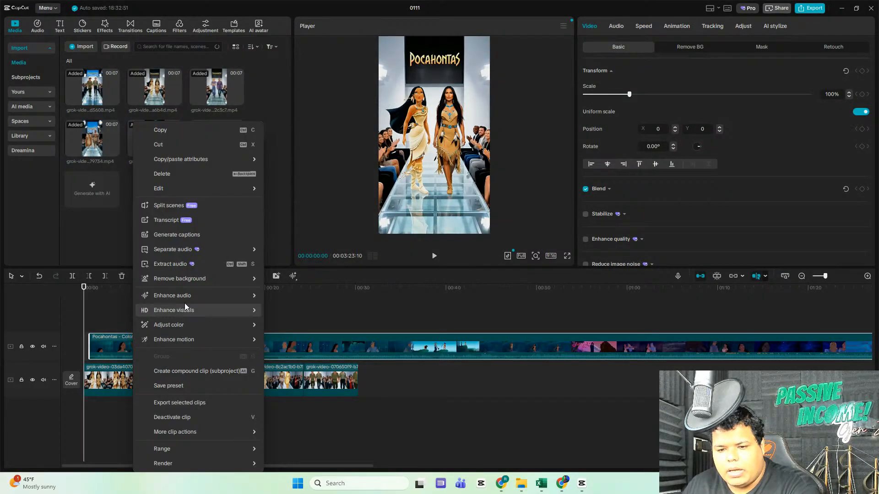
{"action": "left_click", "coordinate": [171, 264]}
{"action": "left_click", "coordinate": [319, 347]}
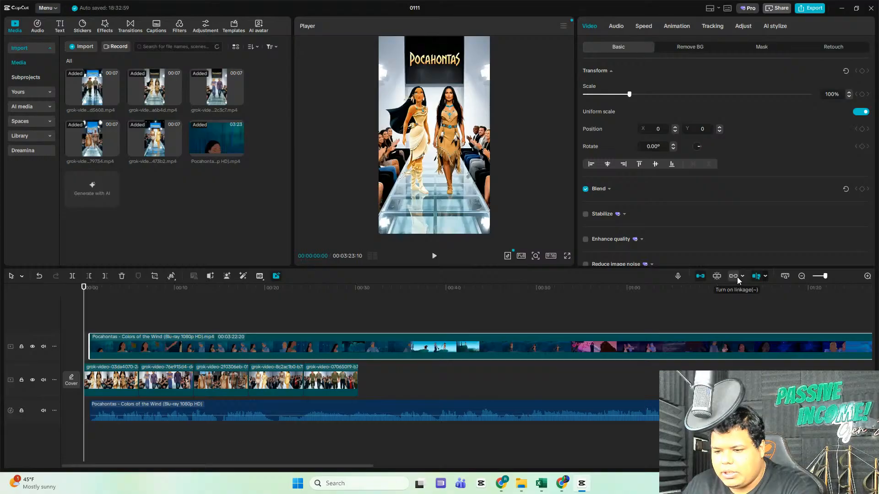
{"action": "key", "text": "Delete"}
{"action": "left_click", "coordinate": [550, 350]}
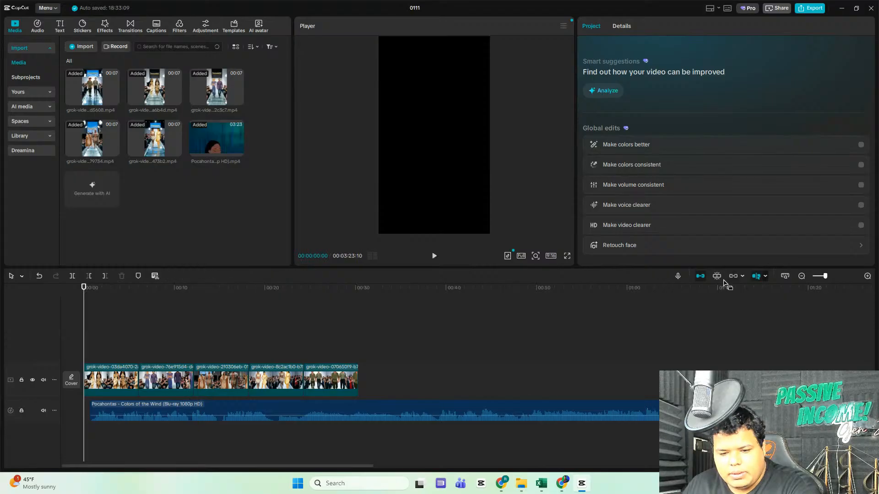
Step: Turn on auto snapping and linkage, and align the extracted Colors of the Wind audio with the start of the timeline
{"action": "left_click", "coordinate": [133, 415]}
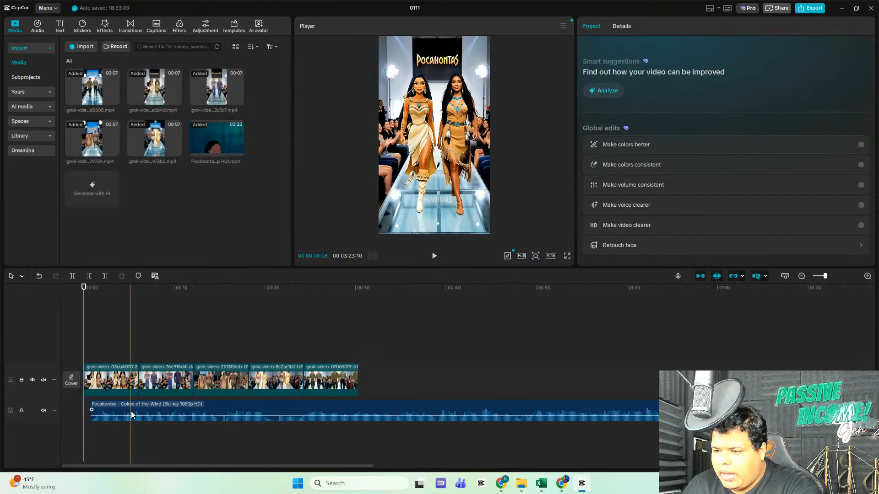
{"action": "left_click", "coordinate": [804, 276]}
{"action": "left_click", "coordinate": [804, 276]}
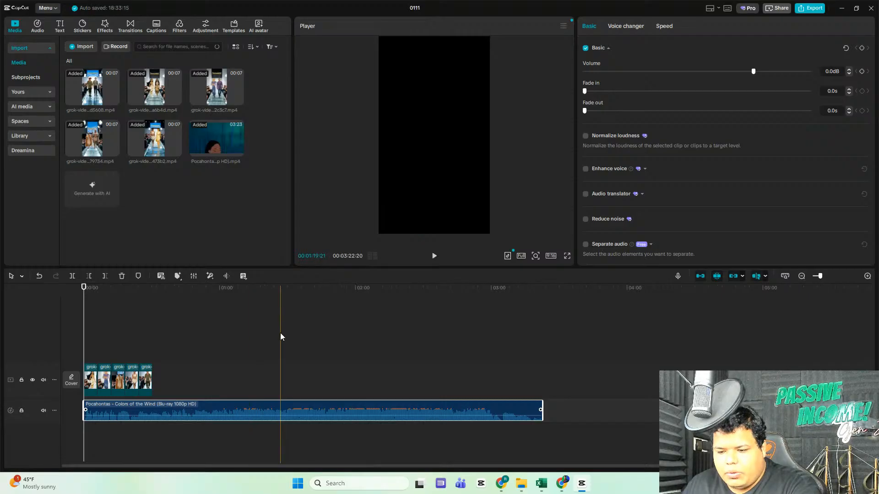
Step: Switch to Chrome and play the opening seconds of the Colors of the Wind video on YouTube
{"action": "left_click", "coordinate": [499, 484]}
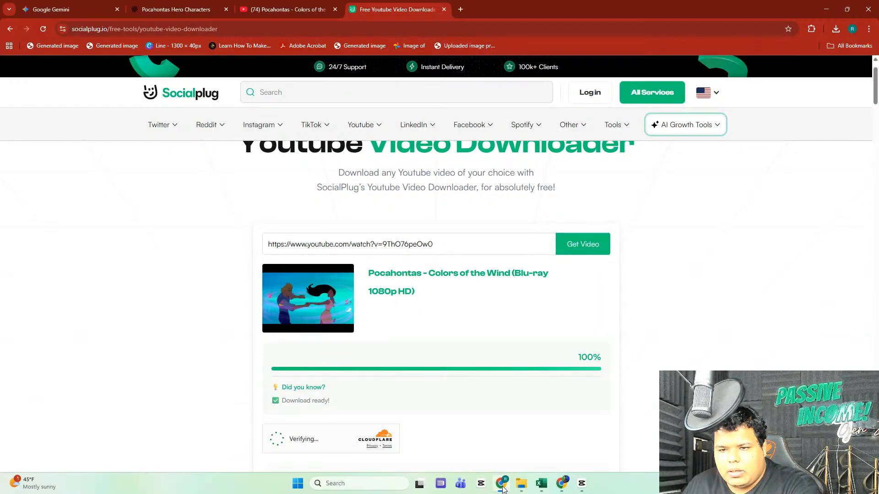
{"action": "left_click", "coordinate": [230, 6]}
{"action": "left_click", "coordinate": [277, 6]}
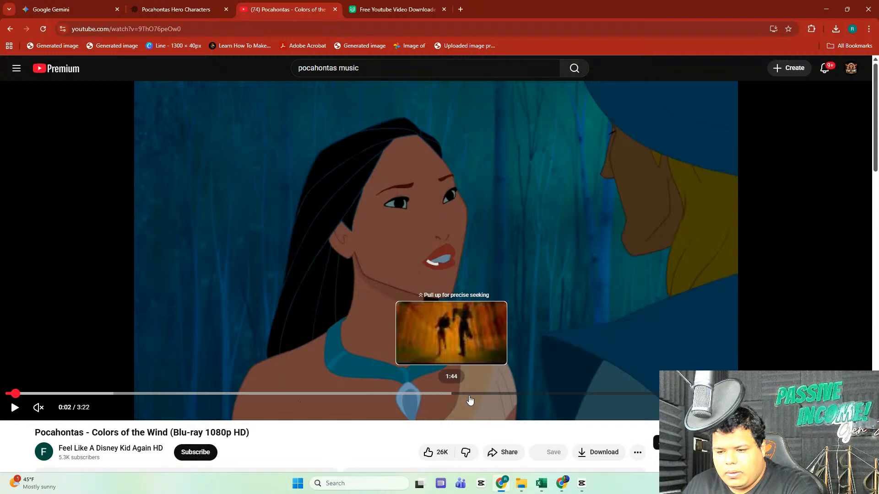
{"action": "left_click", "coordinate": [15, 409]}
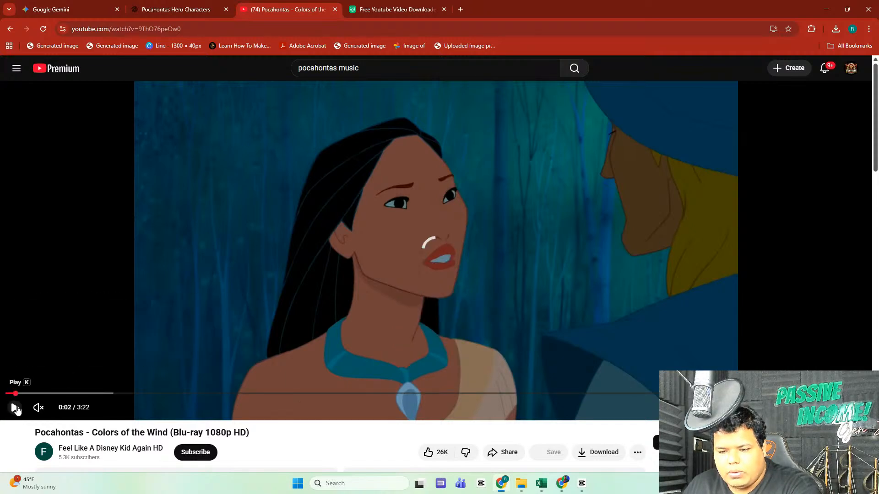
{"action": "left_click", "coordinate": [182, 272]}
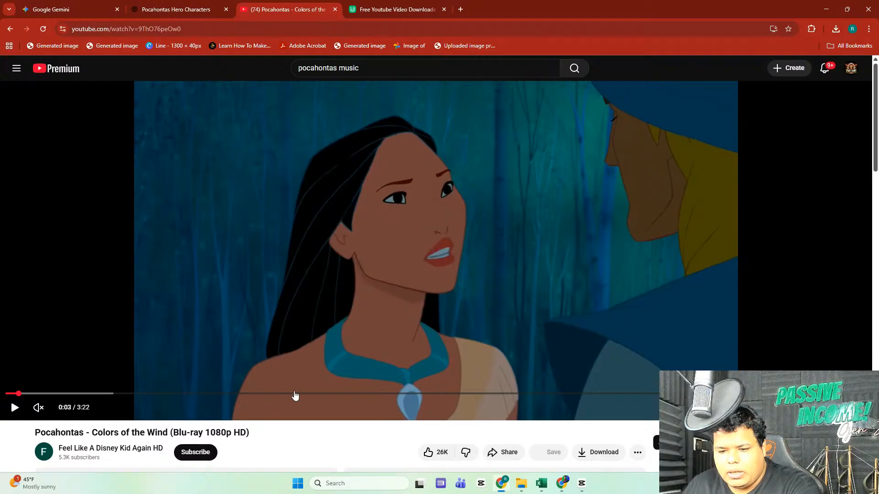
{"action": "key", "text": "space"}
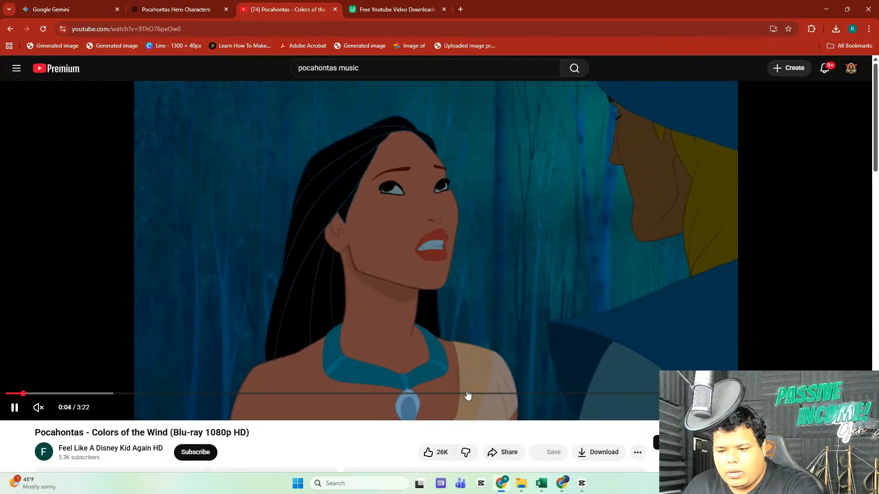
Step: Close the YouTube and Socialplug tabs and switch back to CapCut
{"action": "left_click", "coordinate": [335, 10]}
{"action": "left_click", "coordinate": [335, 10]}
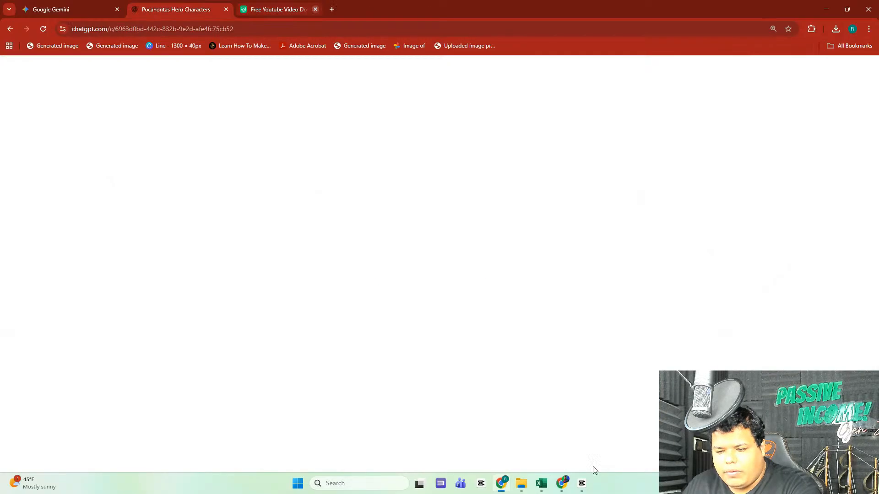
{"action": "left_click", "coordinate": [581, 485]}
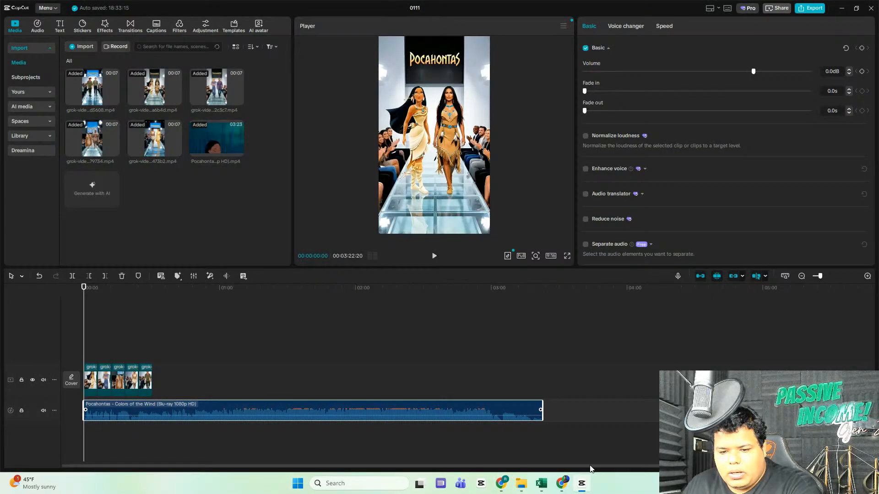
Step: Trim the Colors of the Wind audio to the end of the last runway clip and set its fade out to 2.0 s
{"action": "left_click", "coordinate": [154, 395]}
{"action": "left_click", "coordinate": [147, 402]}
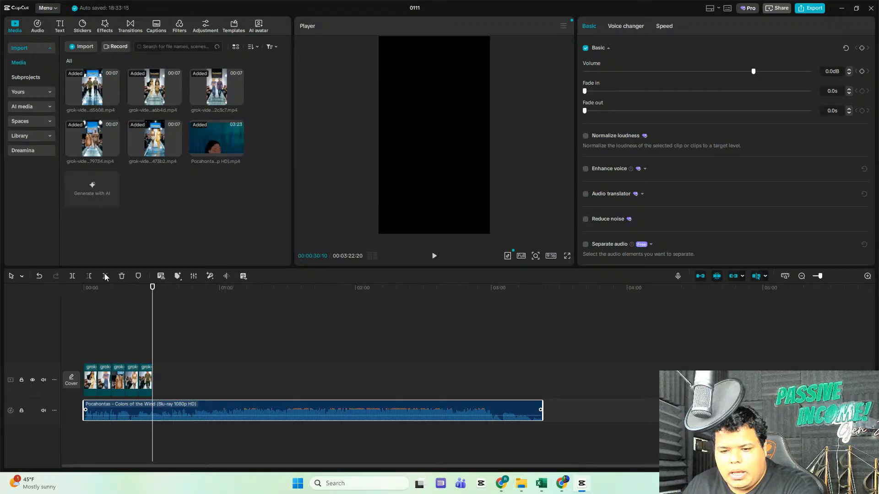
{"action": "left_click", "coordinate": [105, 276]}
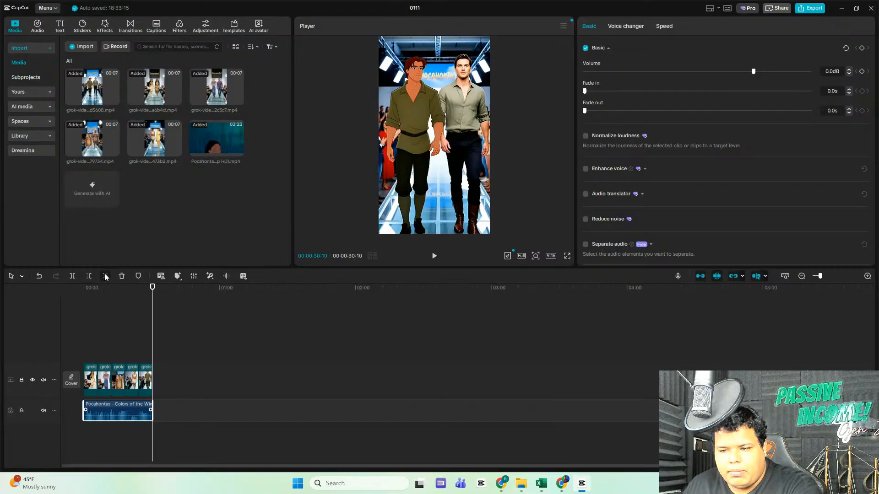
{"action": "left_click", "coordinate": [620, 110]}
{"action": "left_click_drag", "start_coordinate": [620, 111], "coordinate": [630, 111]}
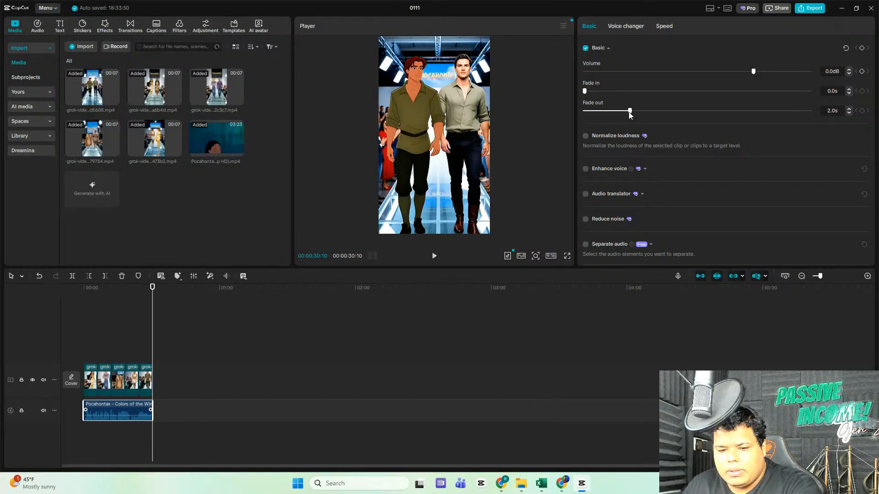
Step: Check the end of the short in full screen, then enable video in the export settings with a 30fps frame rate
{"action": "left_click", "coordinate": [567, 256]}
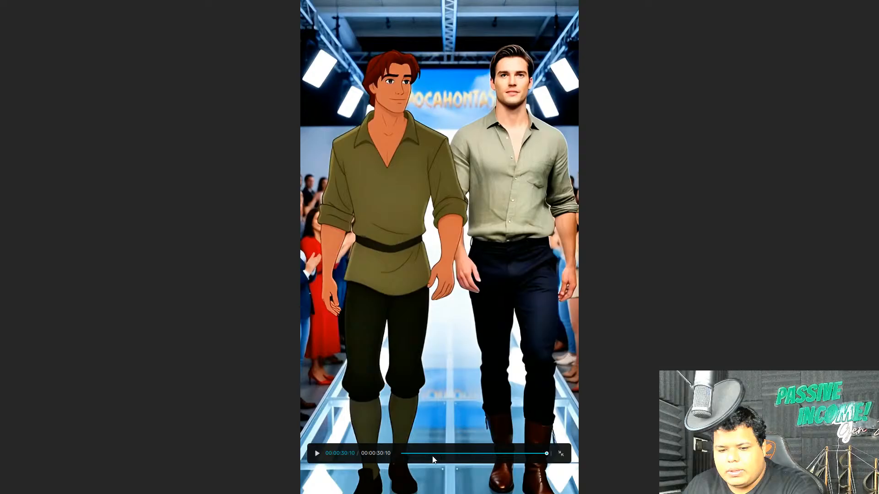
{"action": "left_click", "coordinate": [560, 455]}
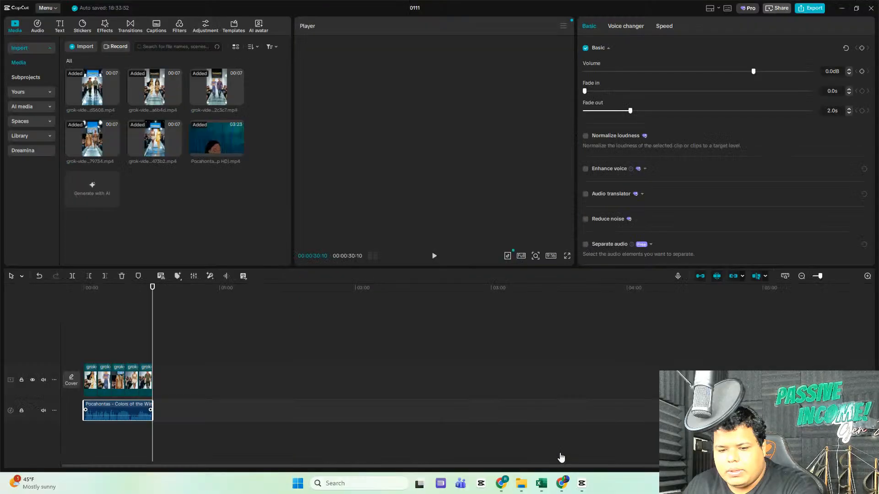
{"action": "left_click", "coordinate": [810, 8]}
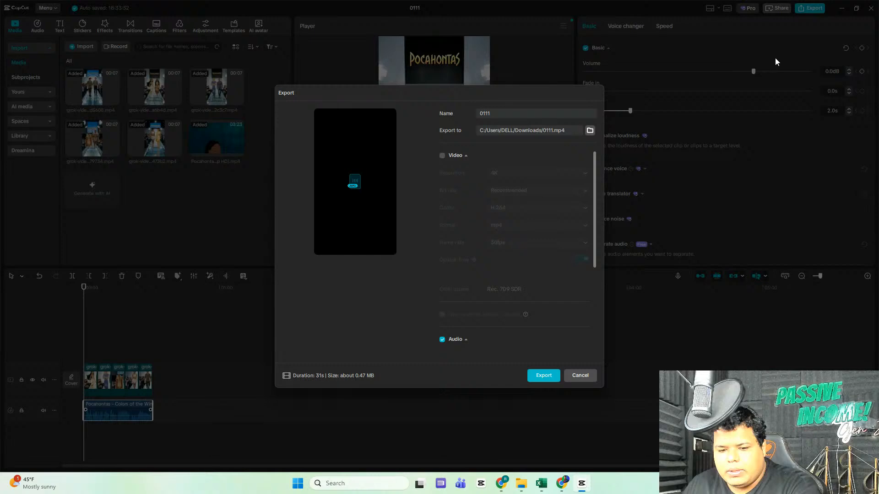
{"action": "left_click", "coordinate": [442, 156]}
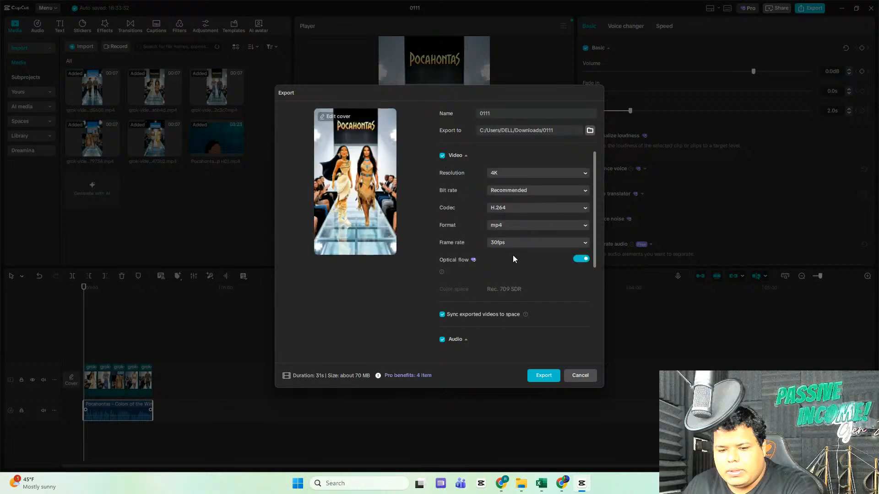
{"action": "left_click", "coordinate": [500, 242]}
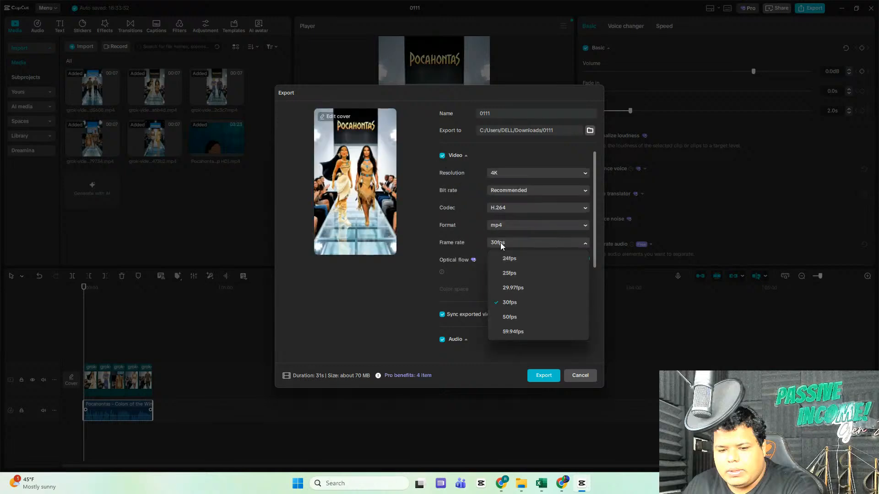
{"action": "left_click", "coordinate": [506, 304]}
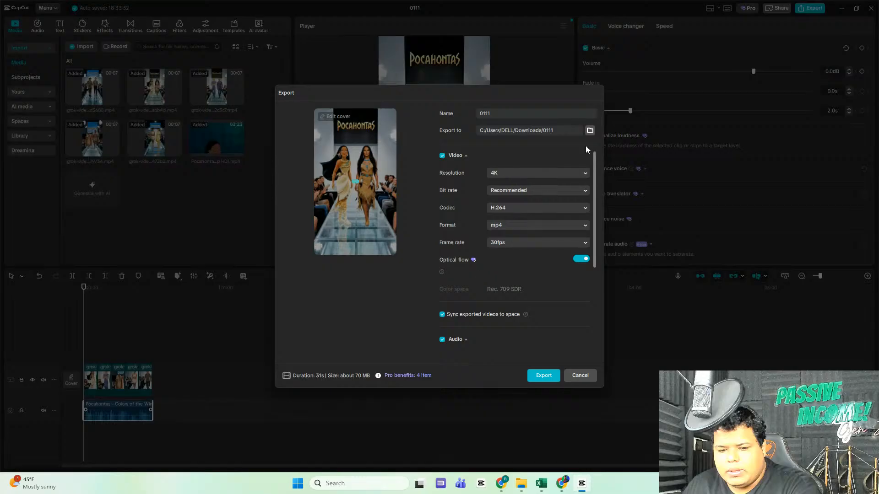
Step: Set the export folder to pocahontas characters IRL in Downloads, name the file Pocanhontas Disney Movie Characters IRL, and close the export window
{"action": "left_click", "coordinate": [590, 131]}
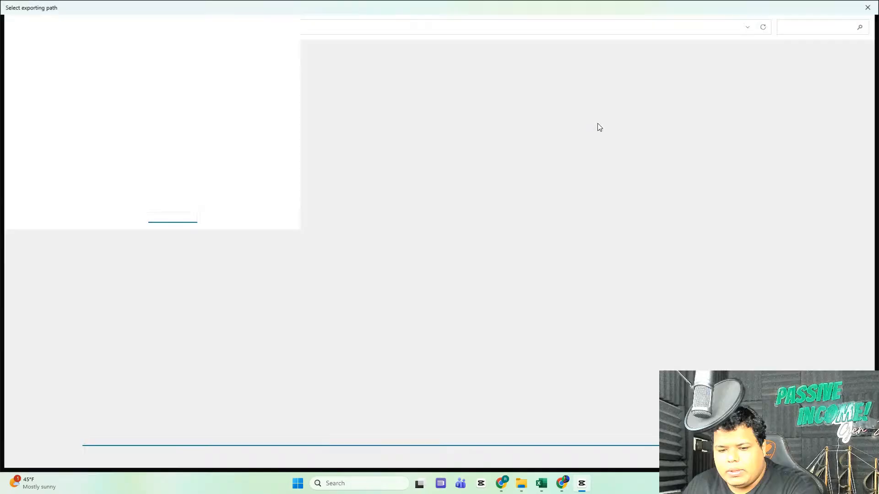
{"action": "left_click", "coordinate": [47, 140]}
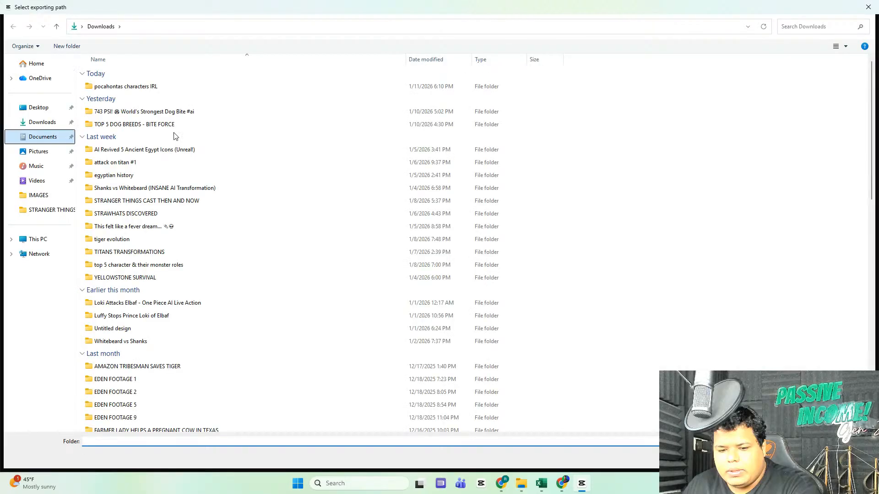
{"action": "left_click", "coordinate": [64, 122]}
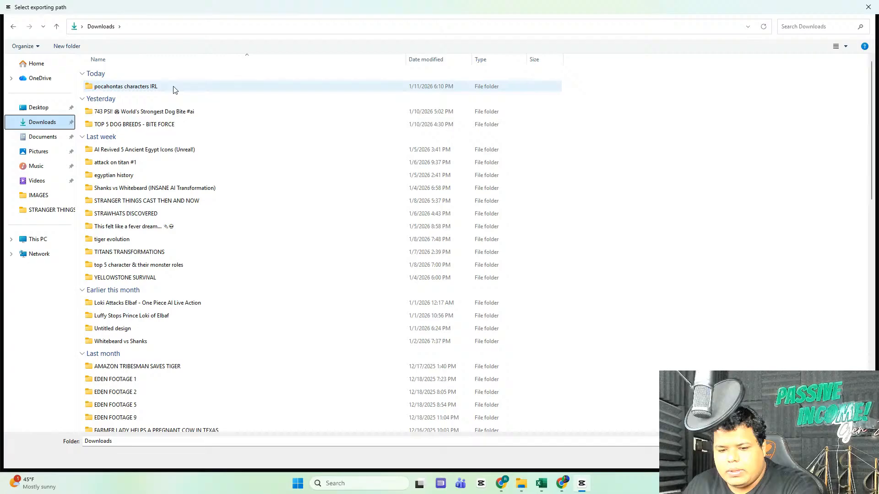
{"action": "double_click", "coordinate": [173, 90]}
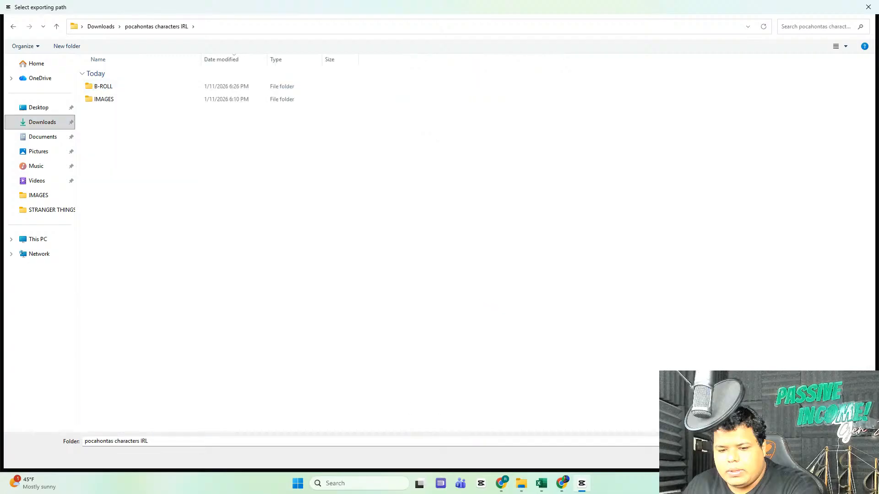
{"action": "left_click", "coordinate": [802, 457]}
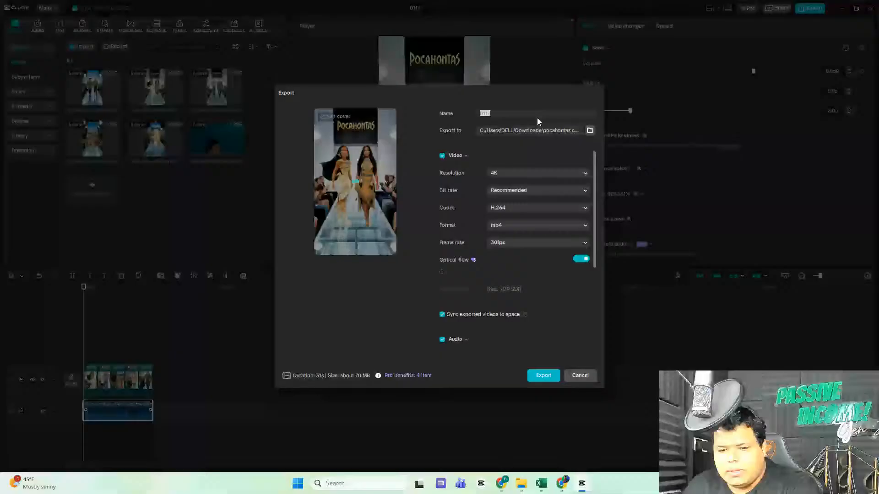
{"action": "type", "text": "Pocanhontas Disney Movie Characters IRL"}
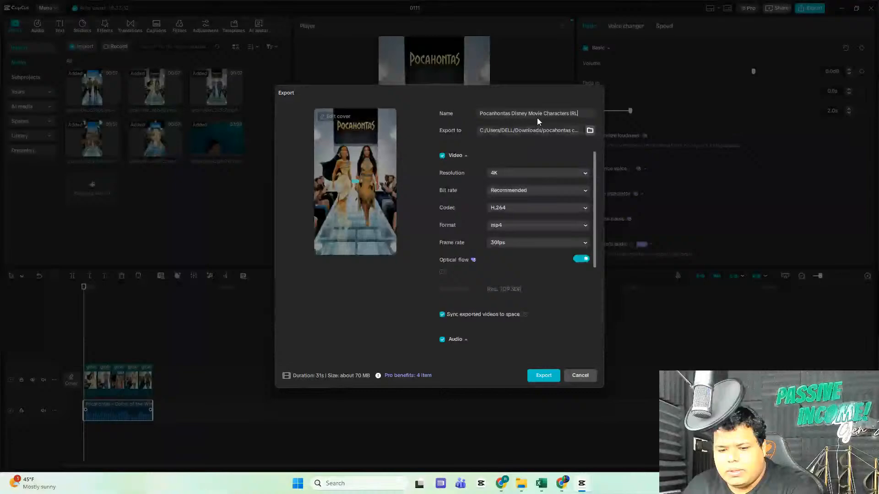
{"action": "left_click", "coordinate": [580, 376]}
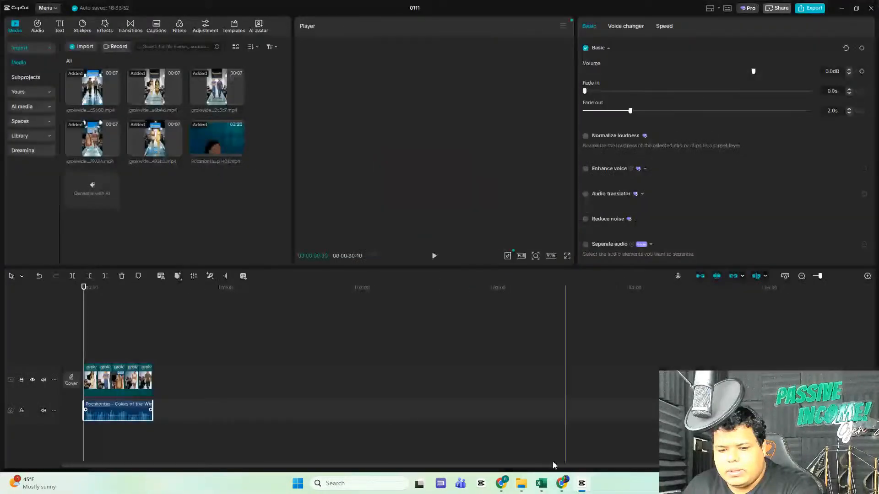
Step: Switch to the Chrome window with the YouTube Studio live streaming page
{"action": "left_click", "coordinate": [561, 483]}
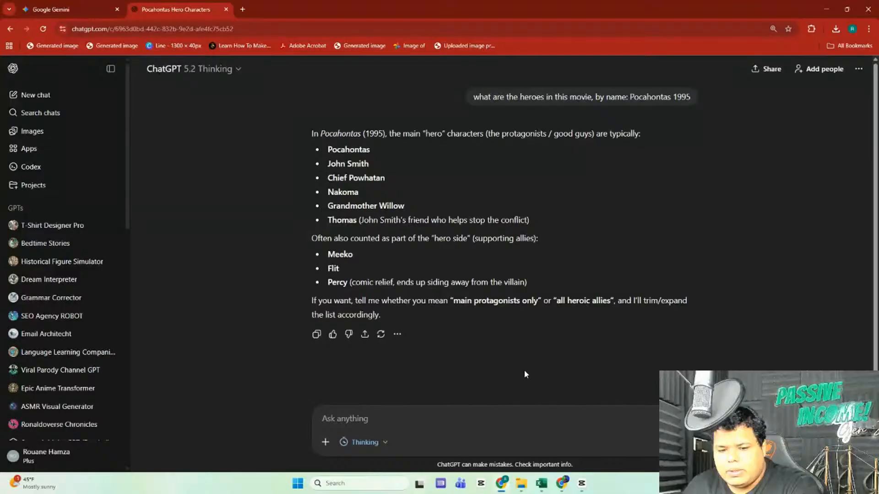
{"action": "left_click", "coordinate": [559, 486]}
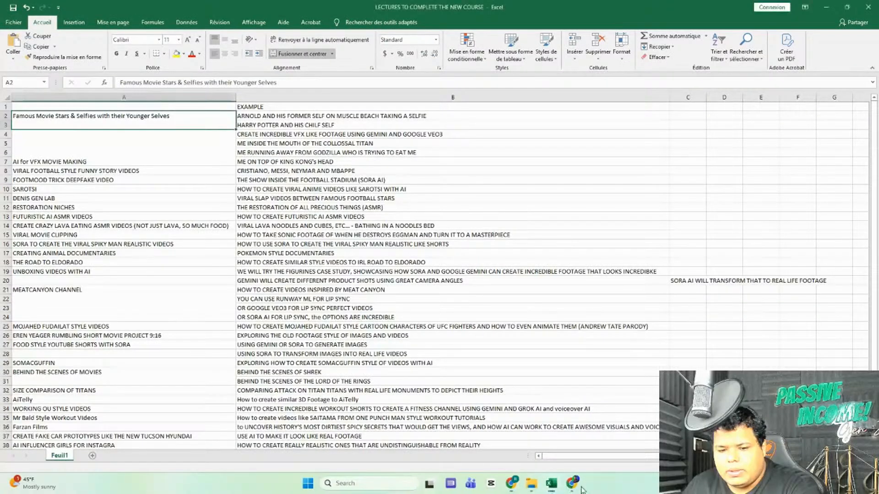
{"action": "mouse_move", "coordinate": [573, 485]}
{"action": "left_click", "coordinate": [538, 438]}
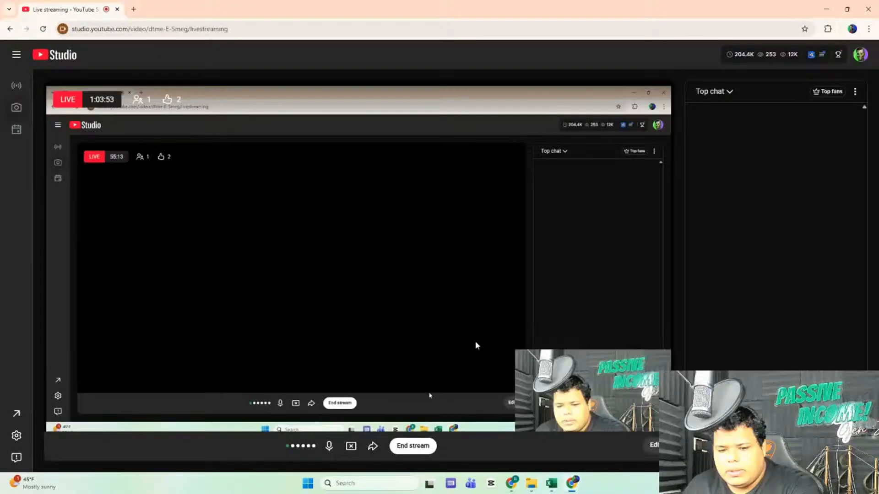